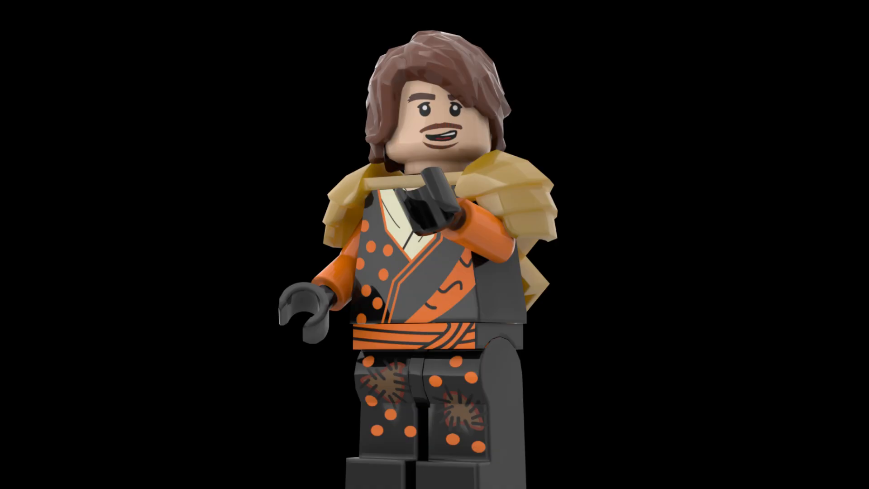
Draw a tall, narrow rectangle over the left leg area of the legs template and recolour its fill from a swatch.
drag(255, 141, 292, 305)
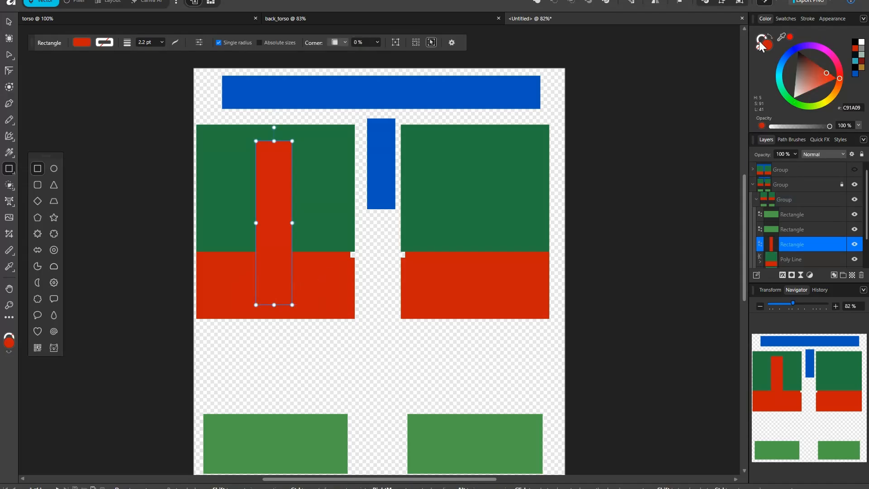
click(861, 68)
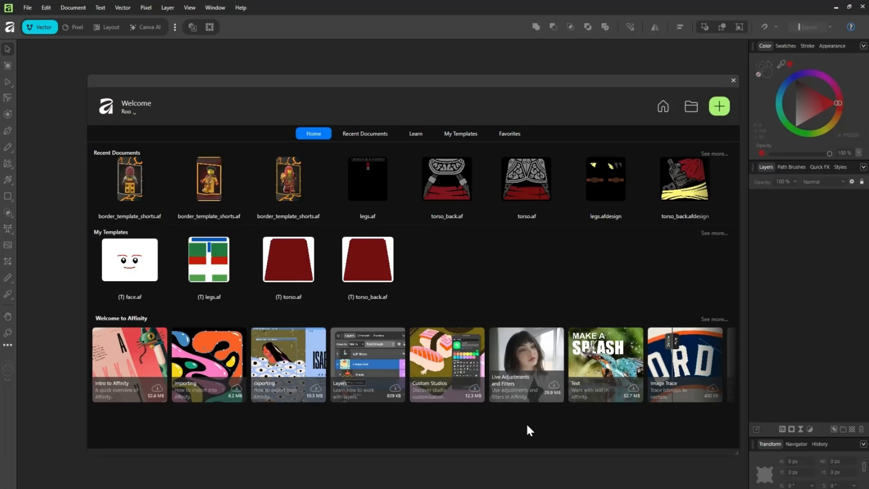
Create a new document from the saved torso.af template.
click(465, 137)
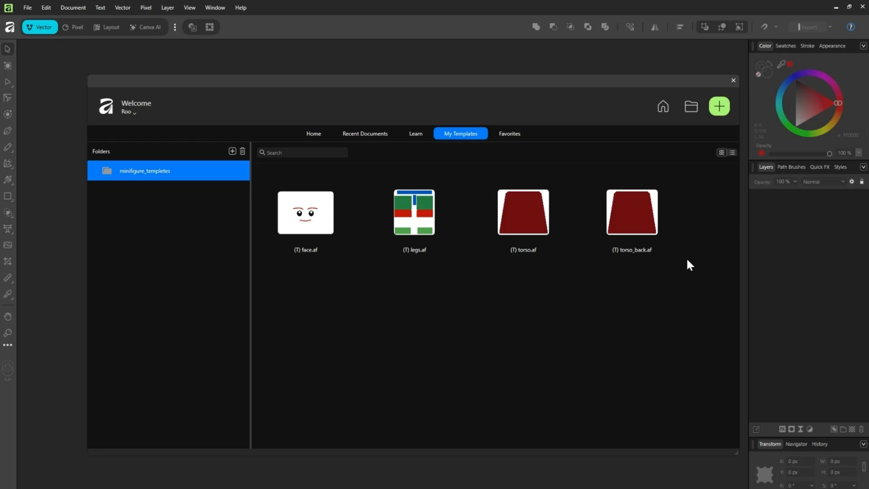
click(515, 228)
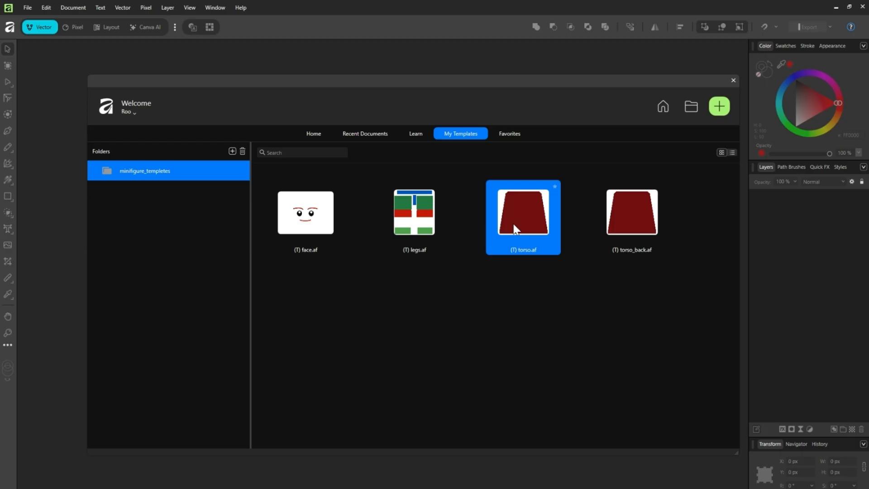
double_click(504, 218)
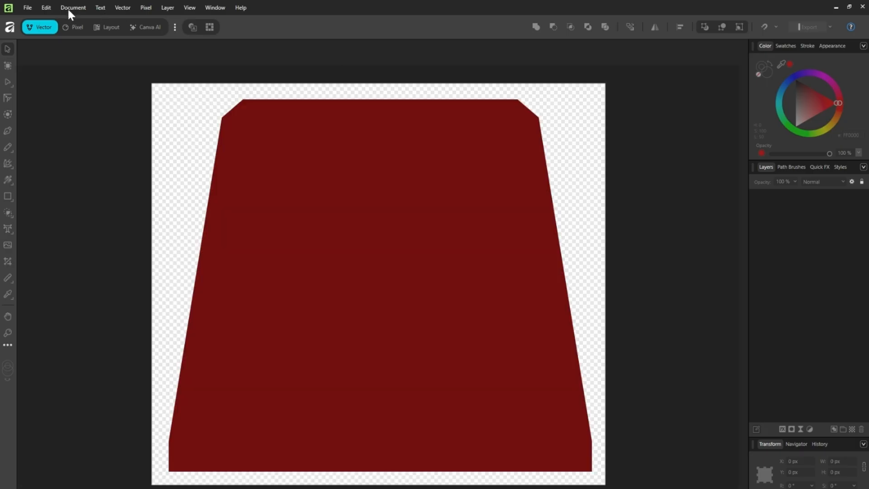
Create a second document from the saved torso_back.af template.
click(25, 7)
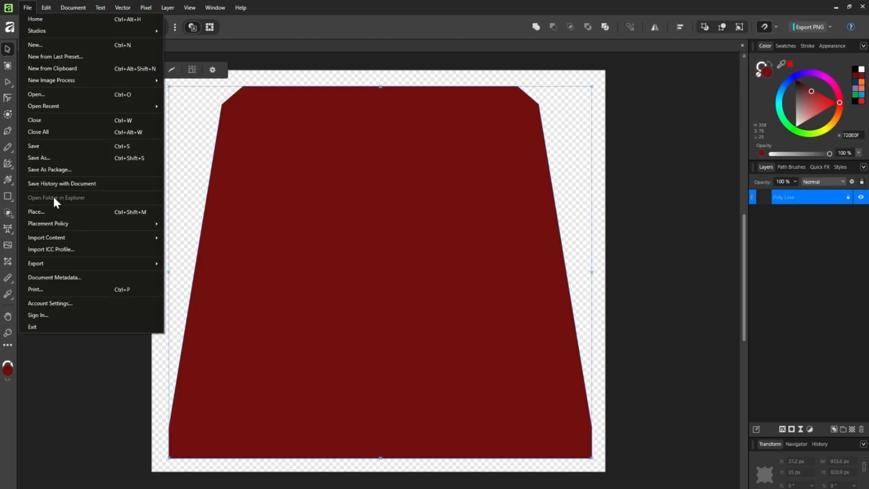
click(43, 44)
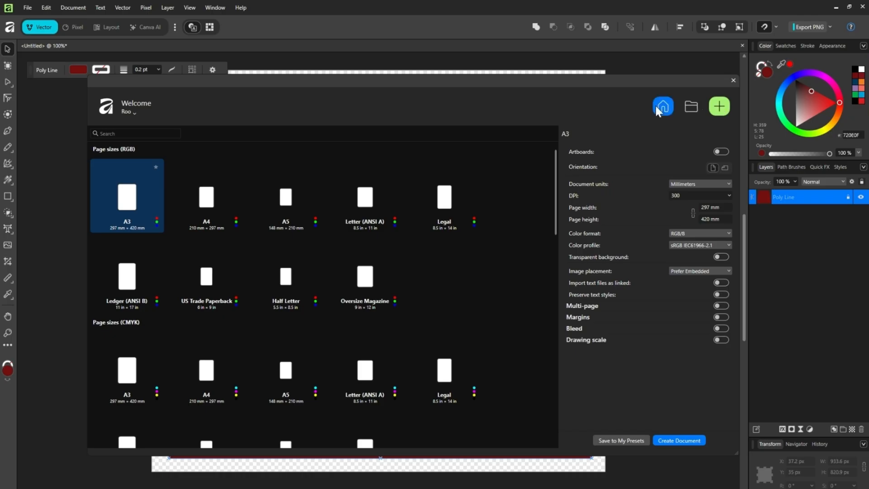
click(660, 107)
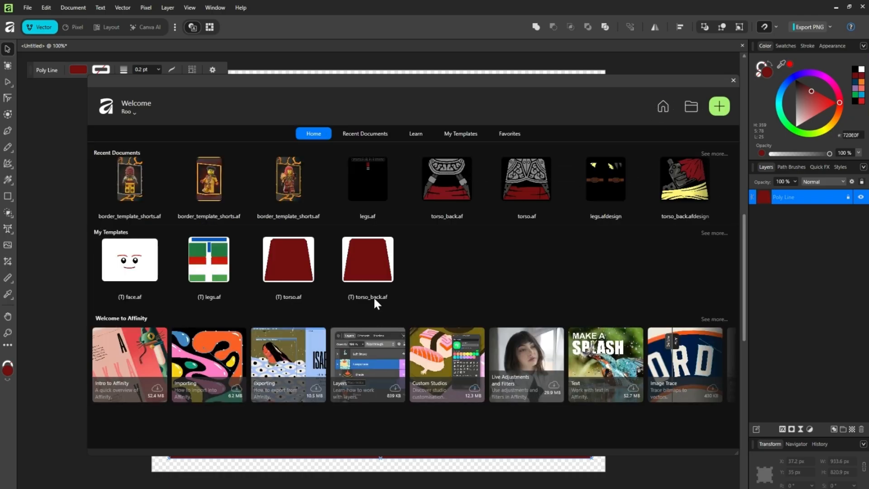
click(365, 259)
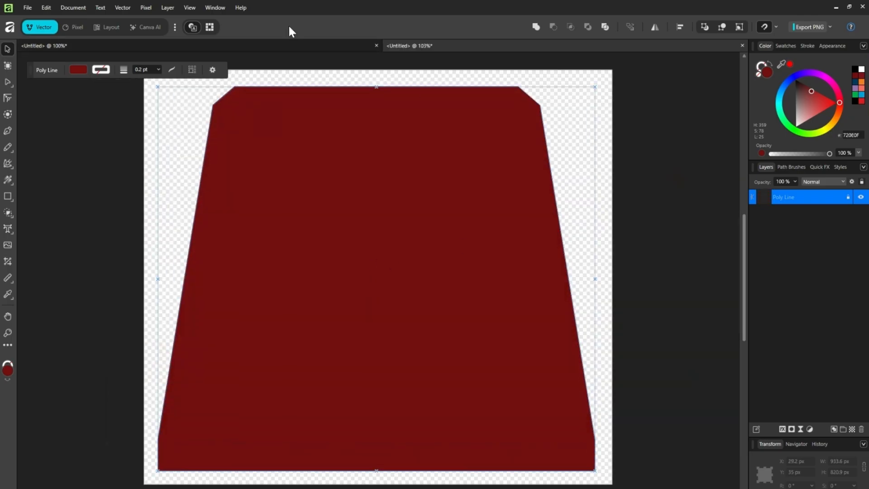
Compare the shapes of the front and back torso documents by switching between them.
click(288, 41)
click(435, 42)
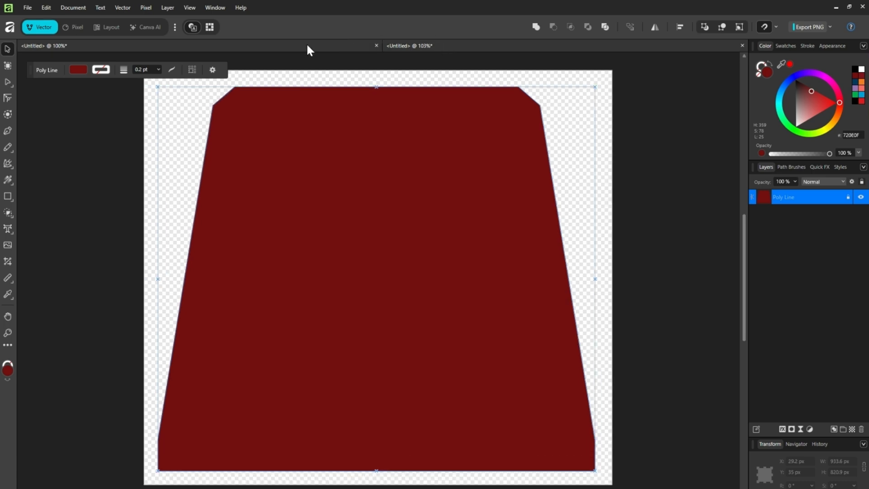
click(308, 45)
click(439, 42)
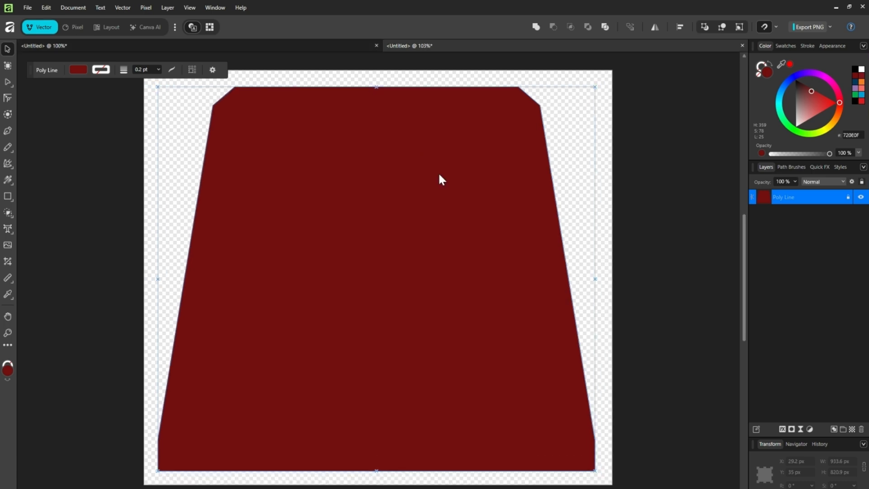
Unlock the Poly Line outline in the back torso document and set its transform anchor to the centre.
click(600, 264)
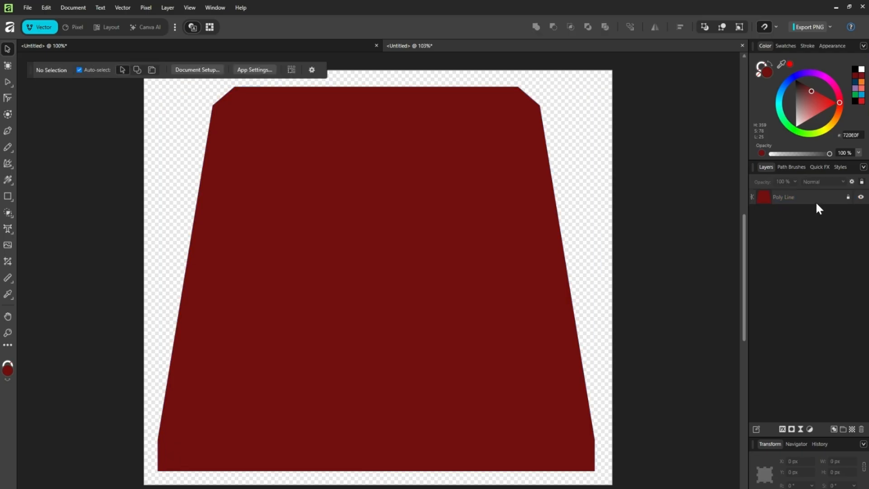
click(797, 197)
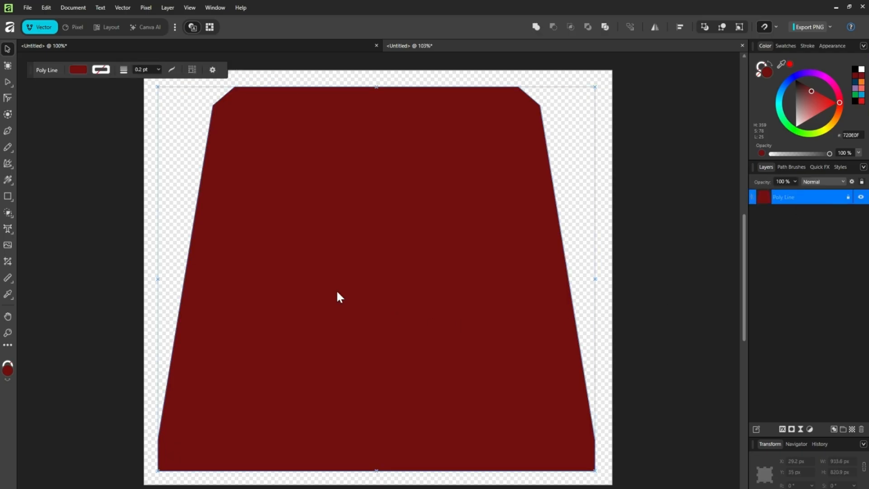
click(847, 197)
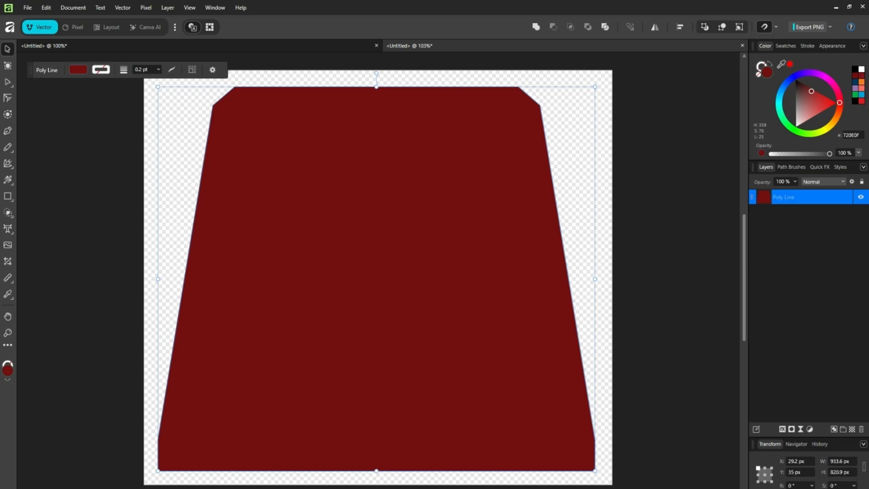
click(764, 474)
Unlock the Poly Line outline in the front torso document.
click(234, 45)
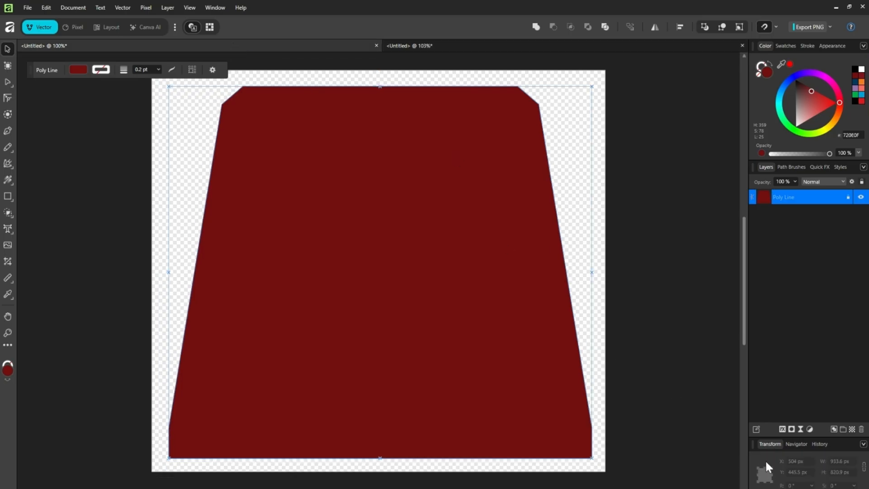
double_click(781, 198)
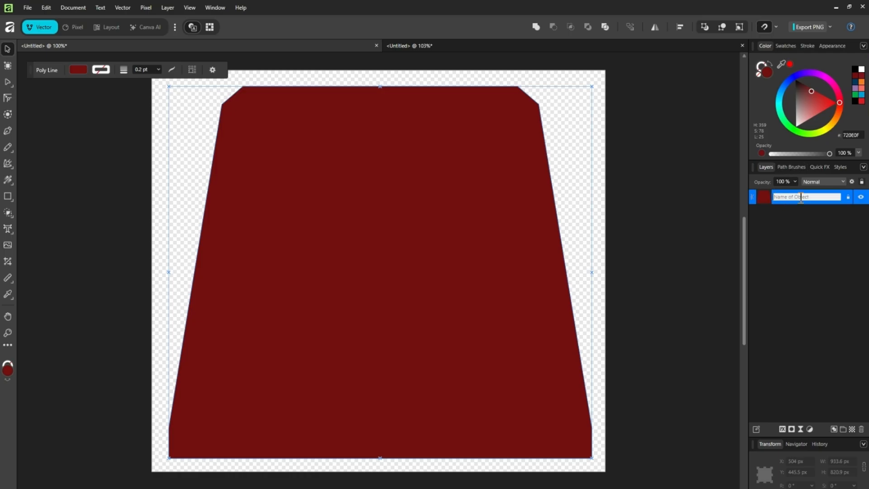
click(847, 197)
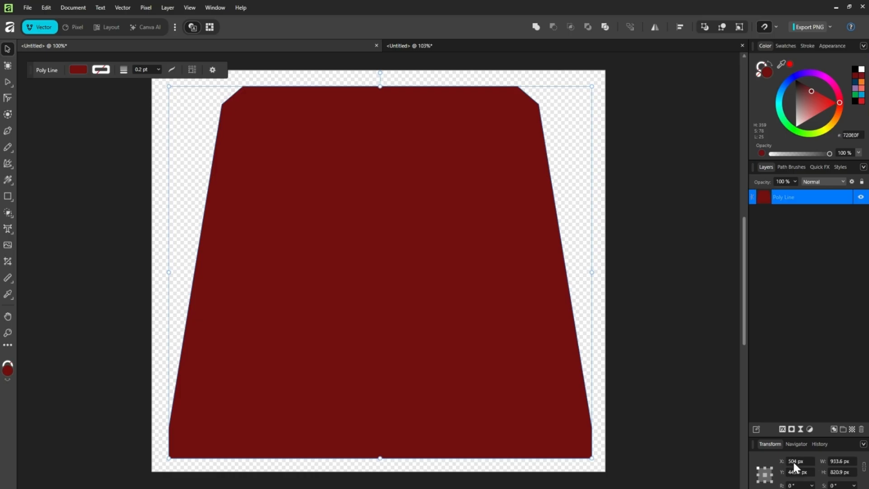
Copy the back torso outline into the front torso document, above the existing outline.
click(483, 48)
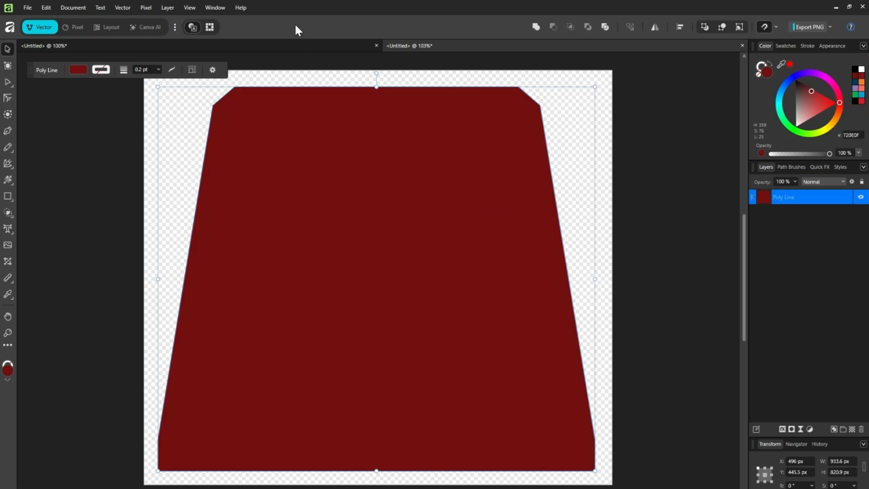
click(295, 46)
key(ctrl+j)
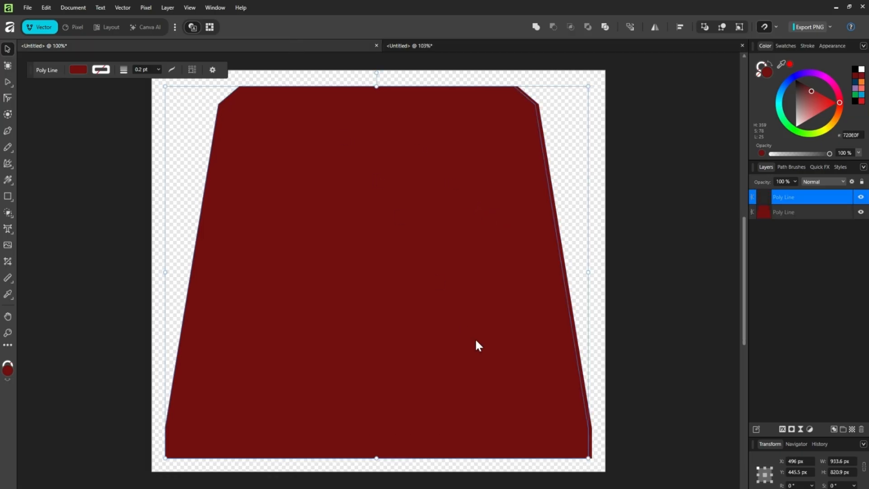
Fill the copied back outline with dark blue 00395E and the original front outline with light blue 00A3DA.
click(853, 85)
click(783, 213)
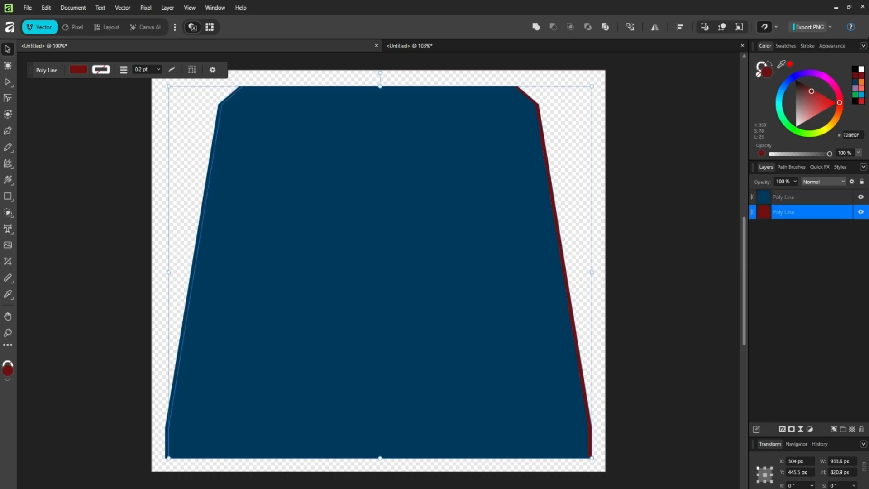
click(861, 94)
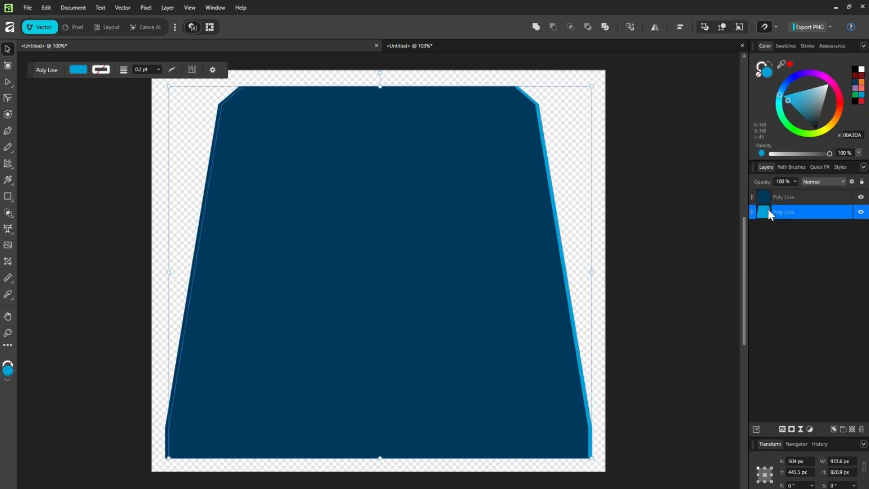
Duplicate the dark blue outline and set the duplicate's X position to 500 px.
click(775, 196)
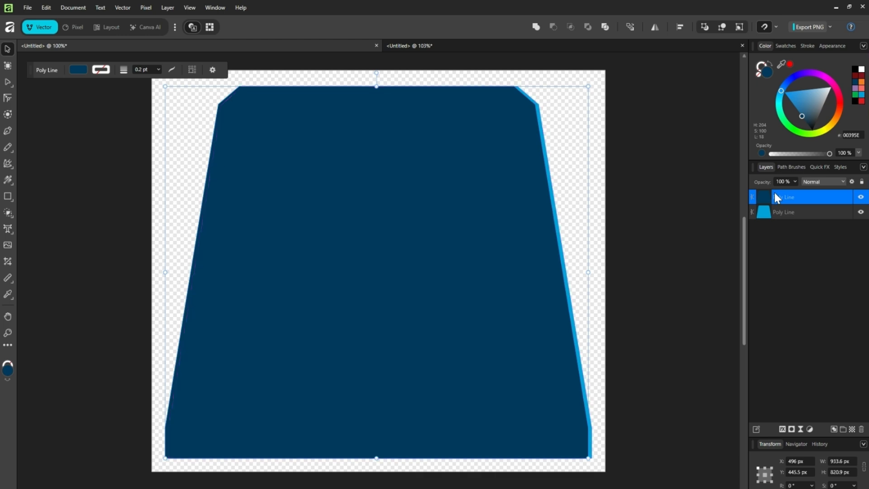
key(ctrl+j)
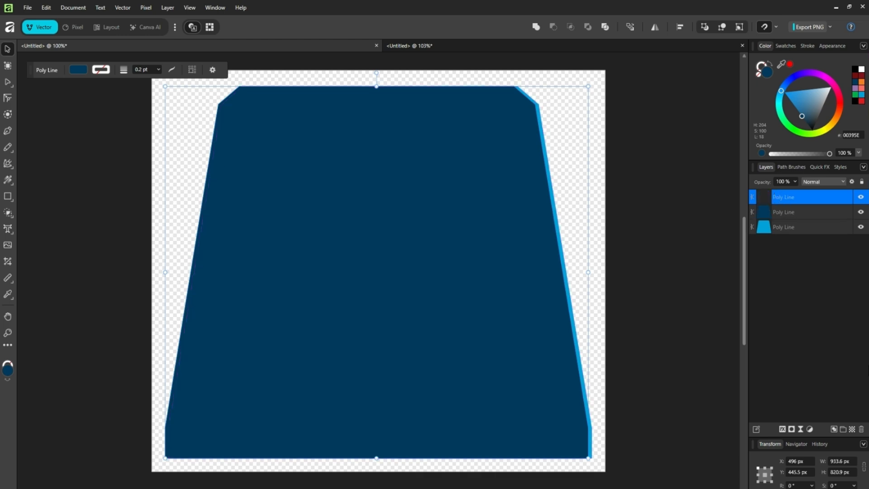
click(799, 460)
text(500)
key(Return)
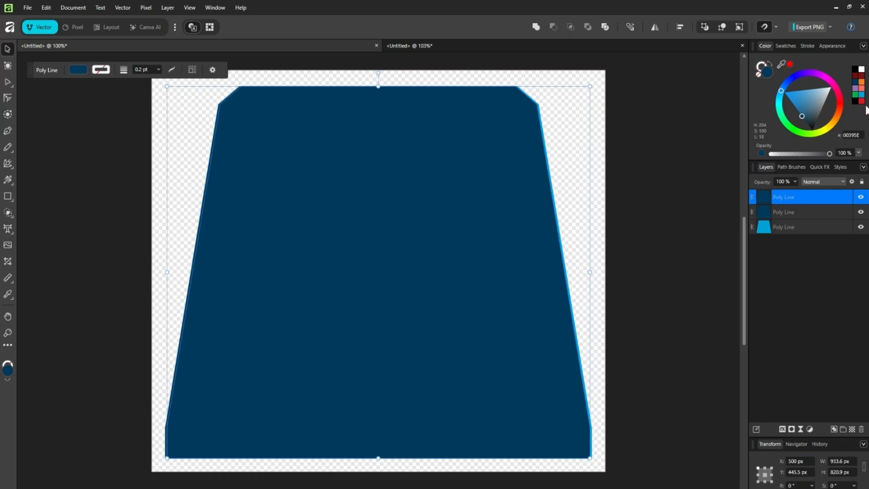
Fill the centred duplicate with lime green from the reduced LEGO colour palette and deselect it.
click(786, 46)
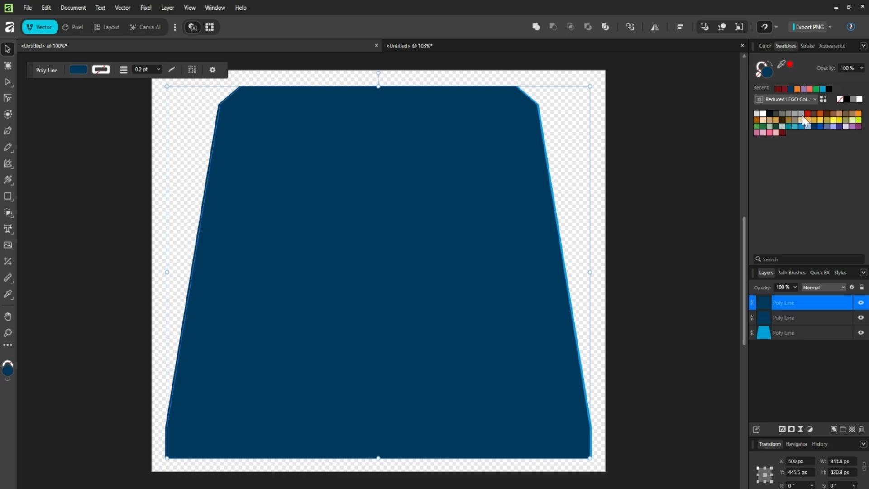
click(857, 119)
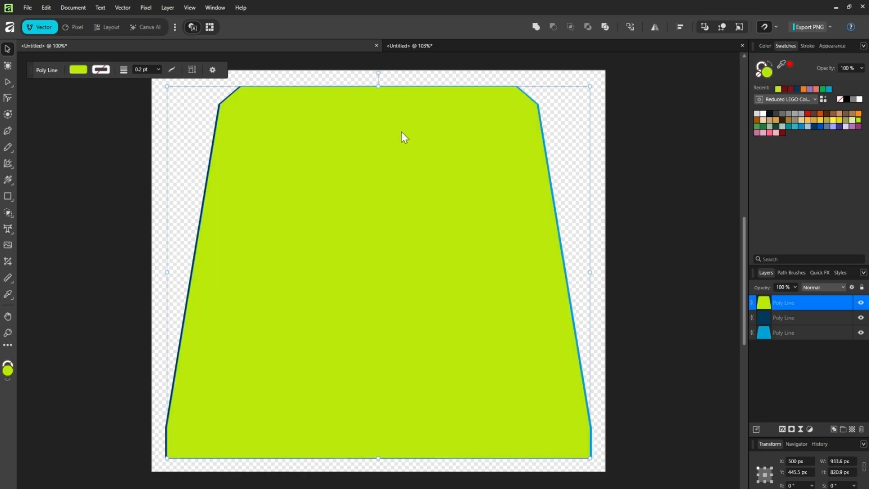
click(638, 423)
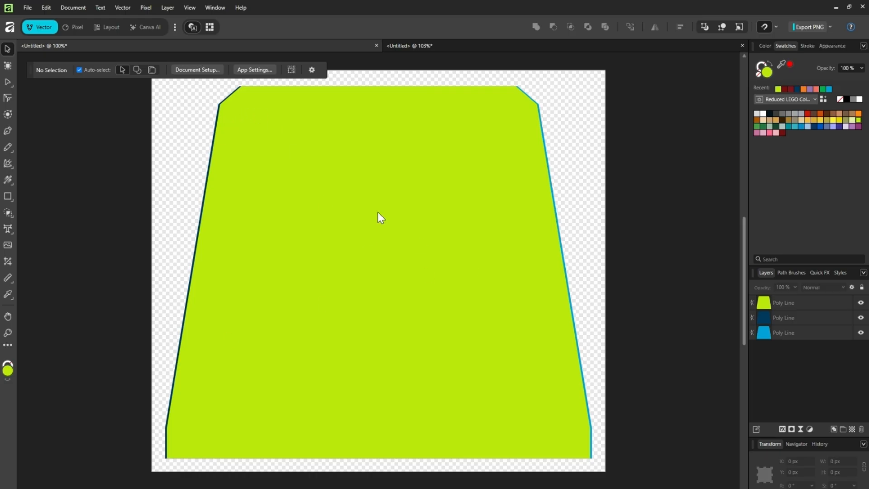
Export the torso document as a PNG image and save the file.
click(27, 8)
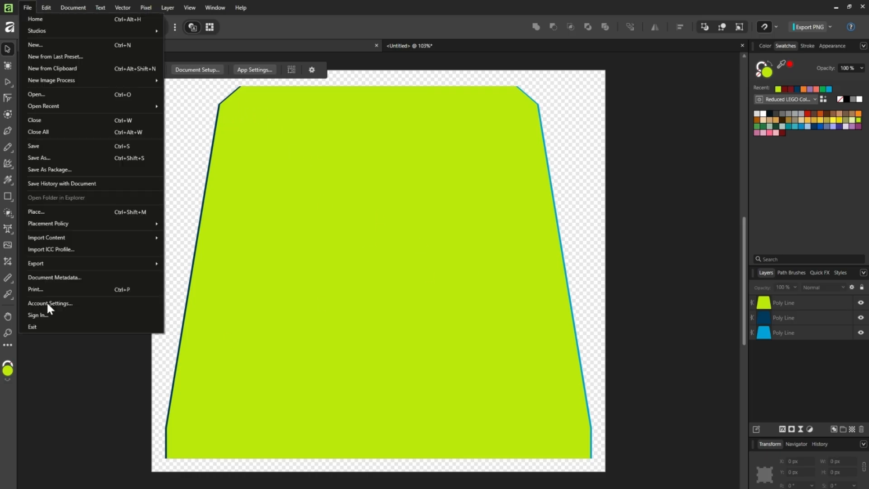
mouse_move(80, 264)
click(183, 267)
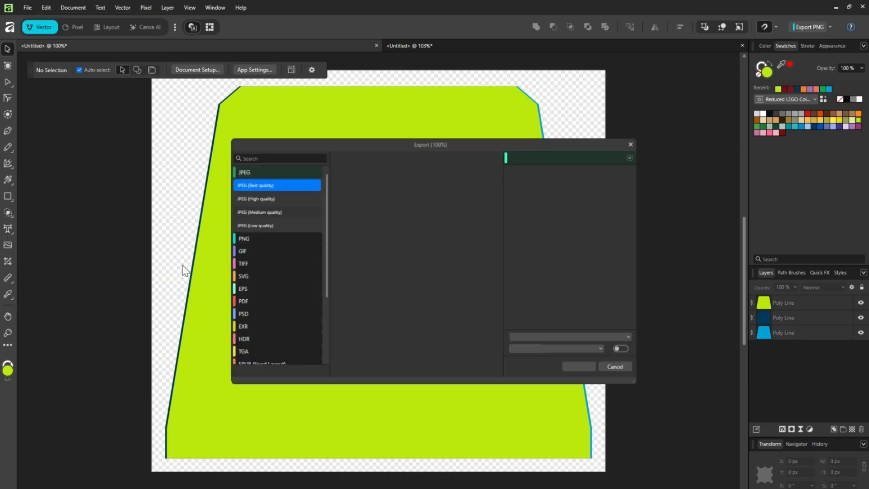
click(251, 239)
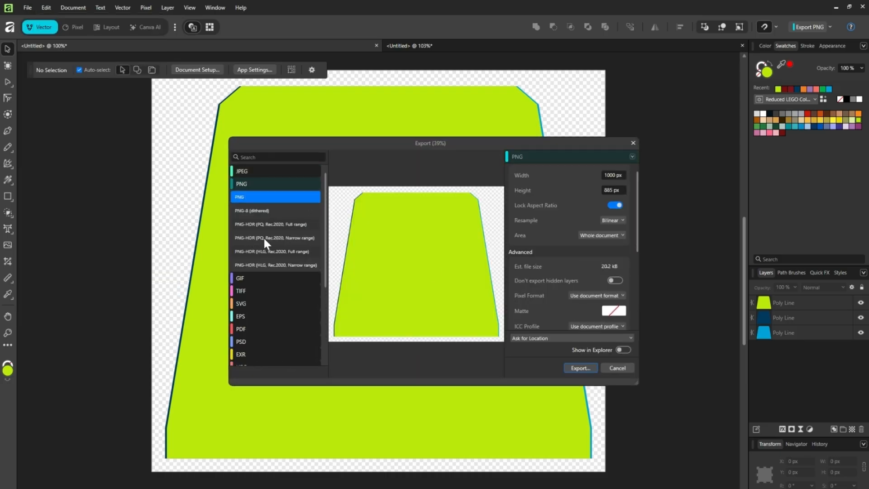
click(580, 368)
click(729, 459)
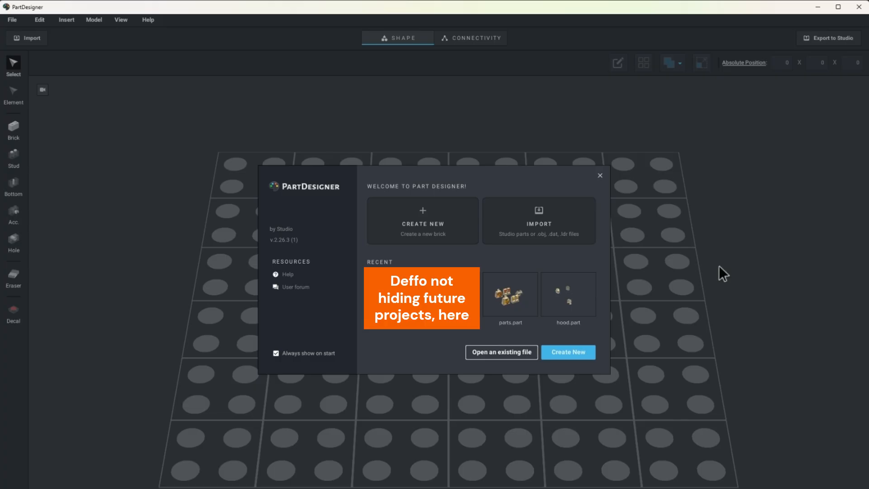
Create a new custom minifigure and apply the Untitled image from lego temp > sig_fig > design to the torso front.
click(443, 221)
click(308, 271)
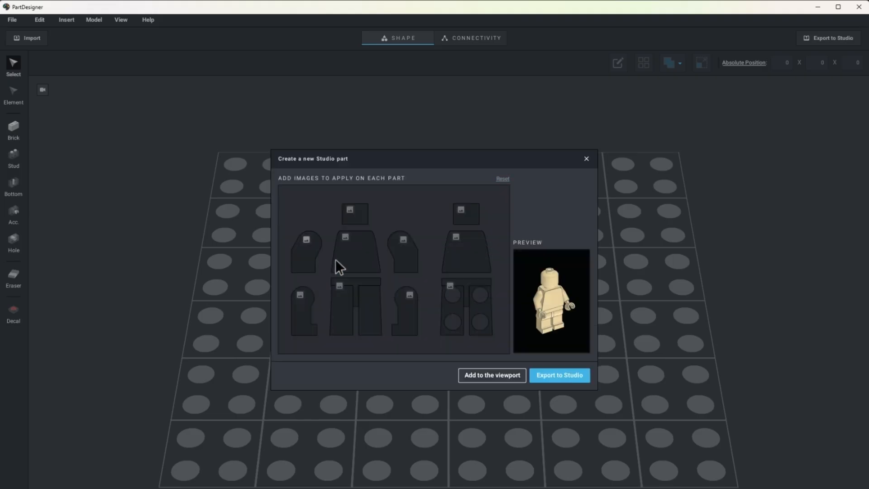
click(354, 241)
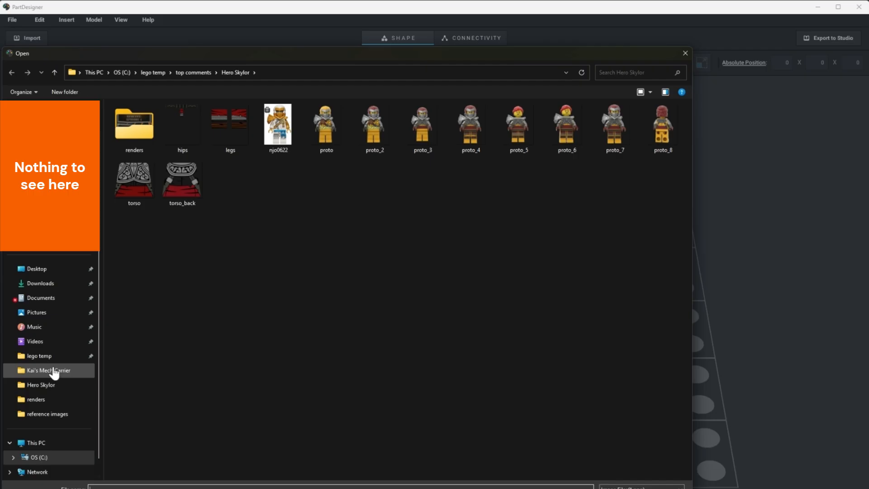
click(45, 356)
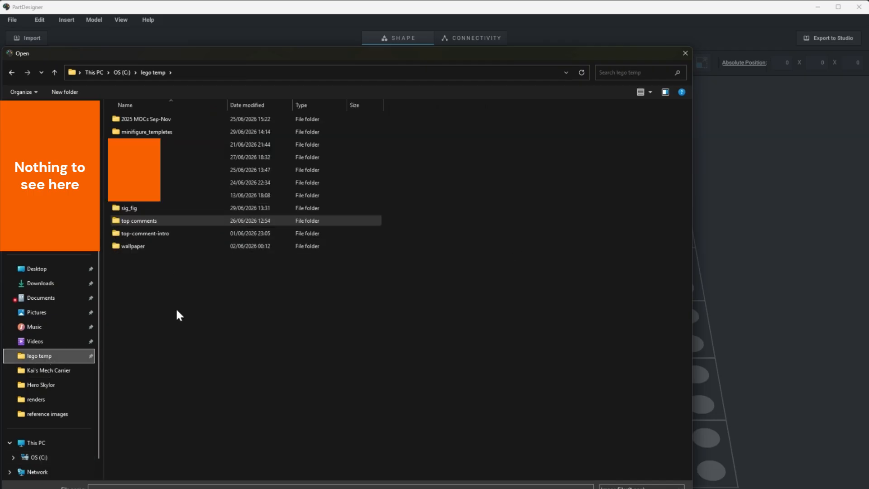
double_click(137, 208)
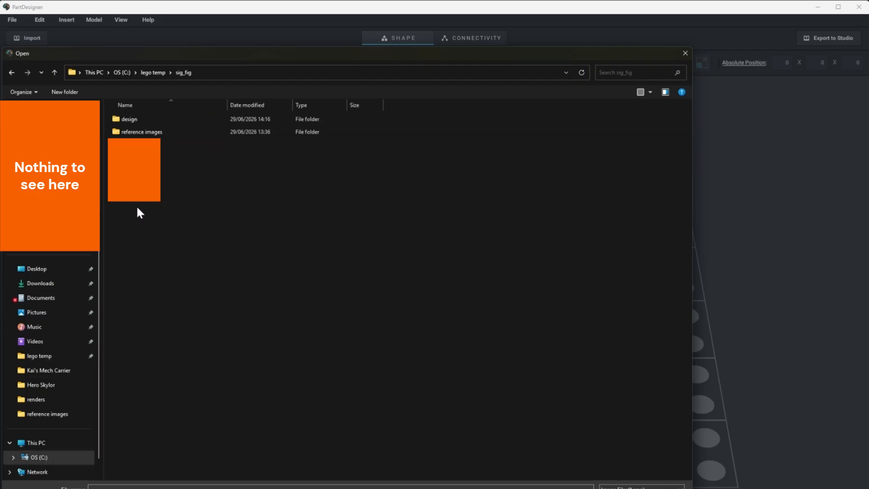
double_click(141, 119)
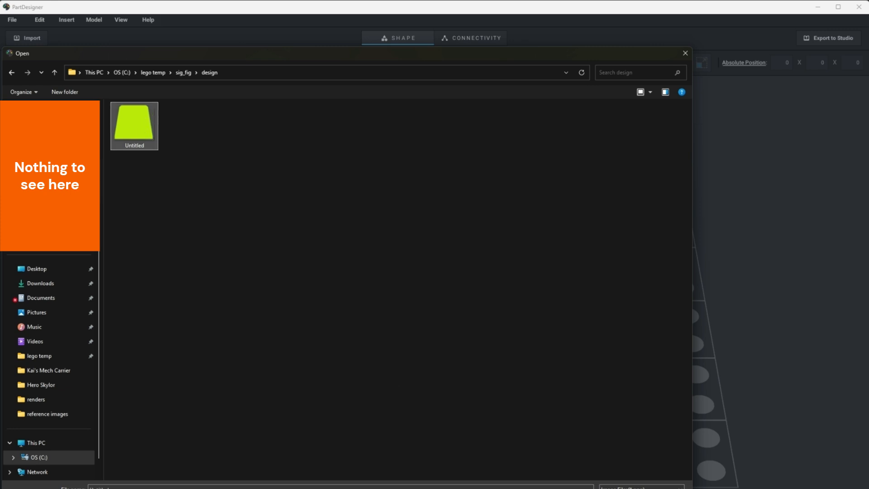
double_click(136, 123)
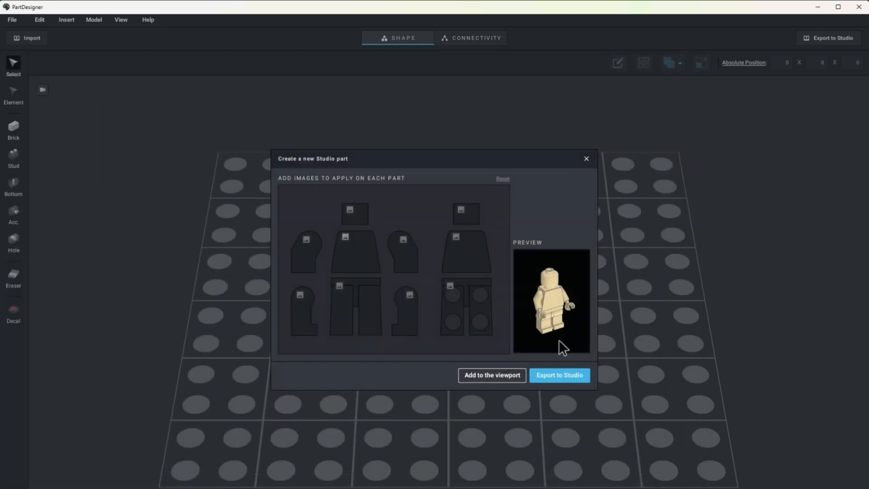
Apply the Untitled image to the torso back and add the minifigure to the viewport.
click(456, 236)
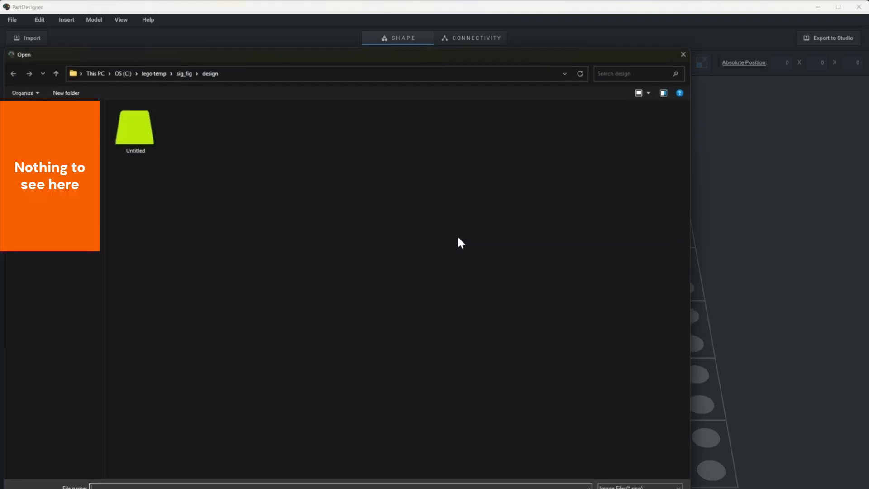
click(123, 151)
key(Return)
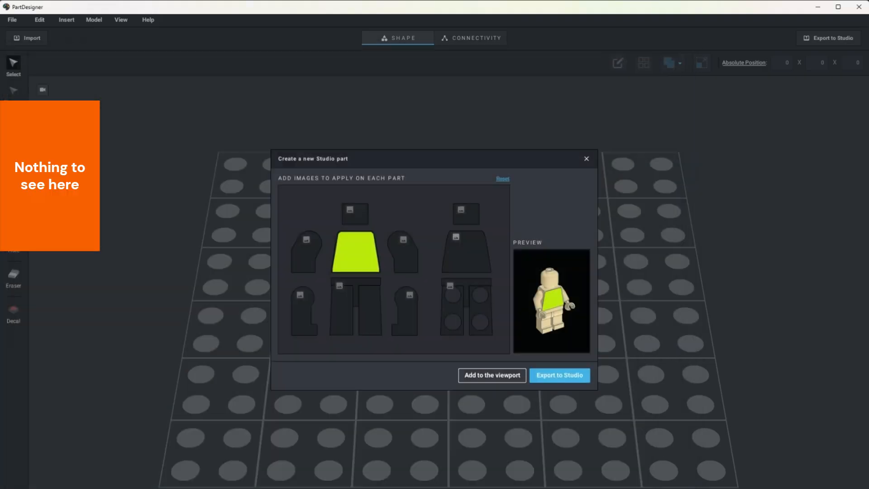
click(487, 375)
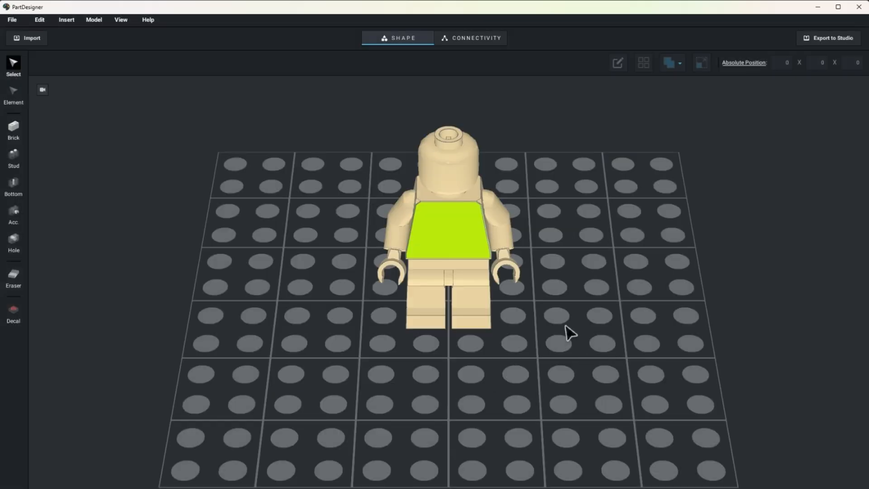
Examine how the lime green template fits the minifigure's torso on the front and back.
drag(560, 330, 560, 312)
scroll(526, 151, up, 4)
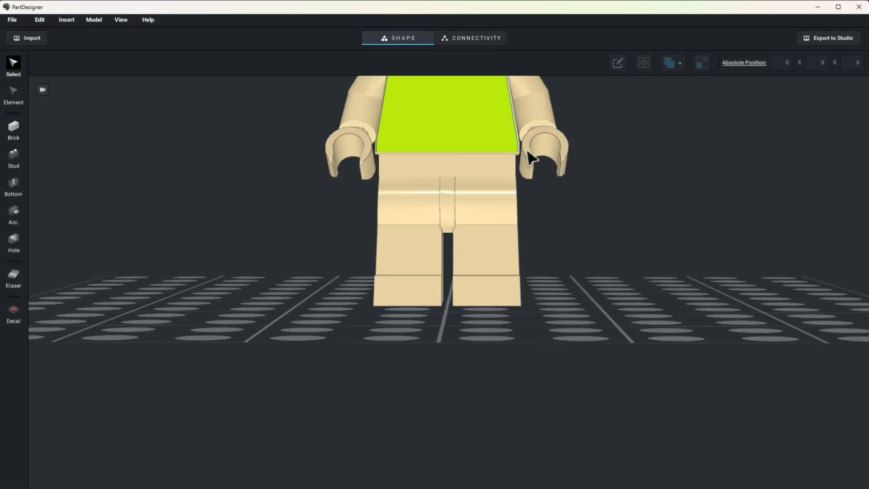
scroll(526, 150, up, 5)
drag(654, 224, 660, 386)
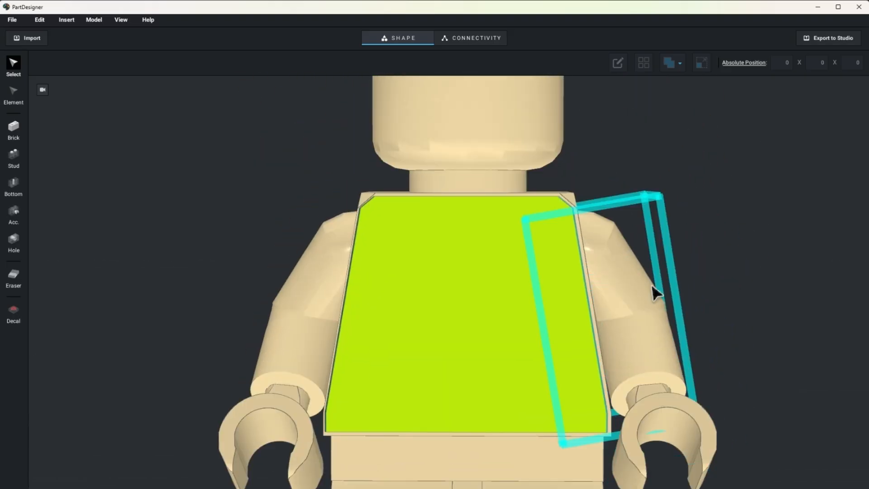
scroll(642, 214, up, 2)
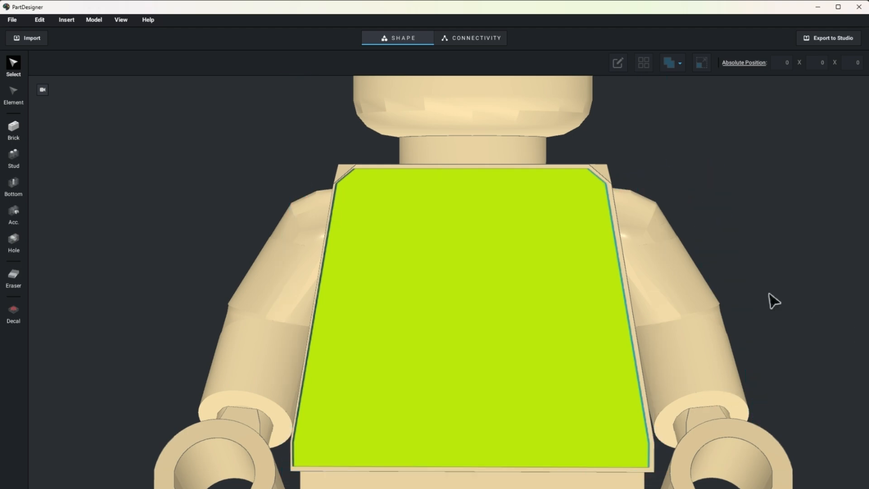
drag(769, 294, 851, 296)
scroll(671, 296, up, 2)
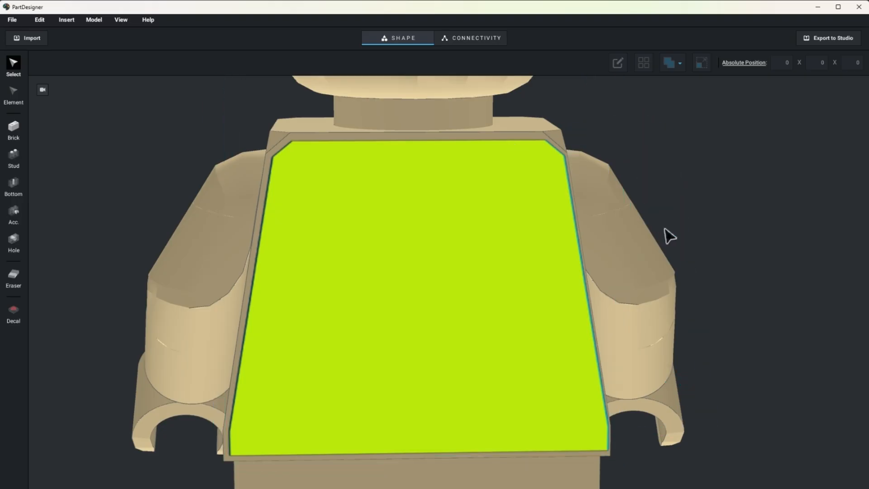
scroll(669, 236, down, 3)
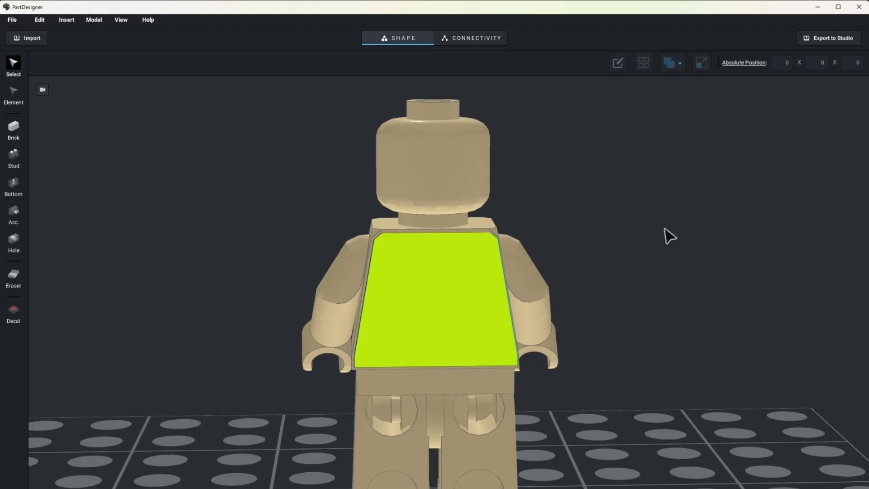
drag(622, 409, 537, 405)
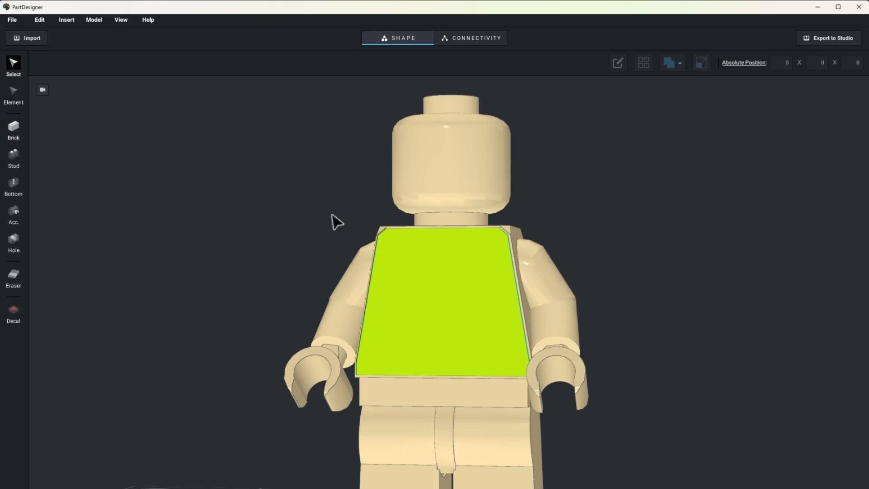
Insert a second custom minifigure without any images into the viewport.
click(66, 19)
click(77, 45)
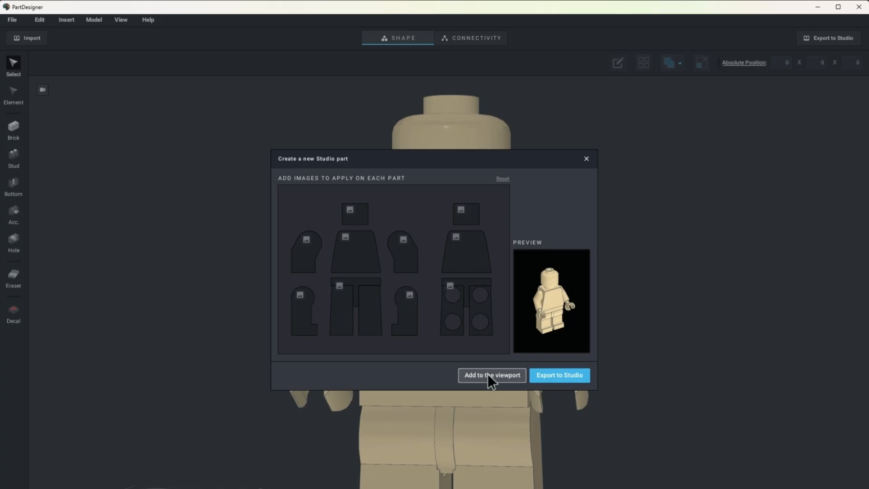
click(500, 376)
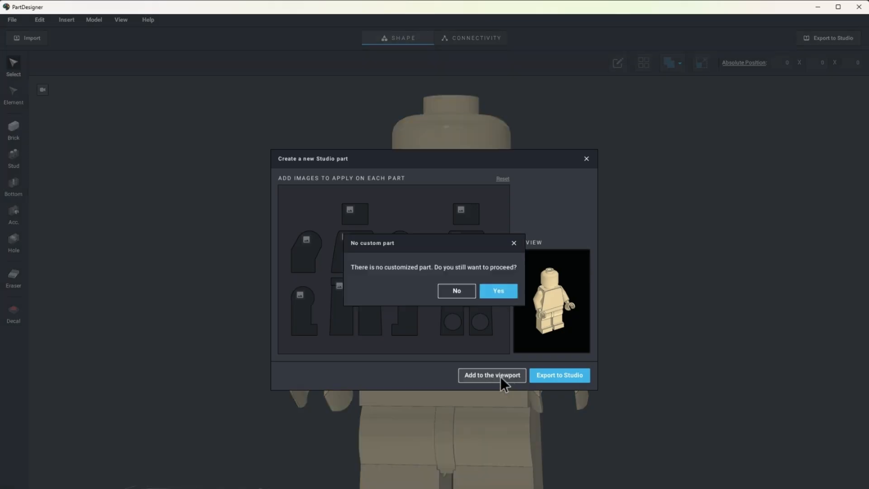
click(498, 291)
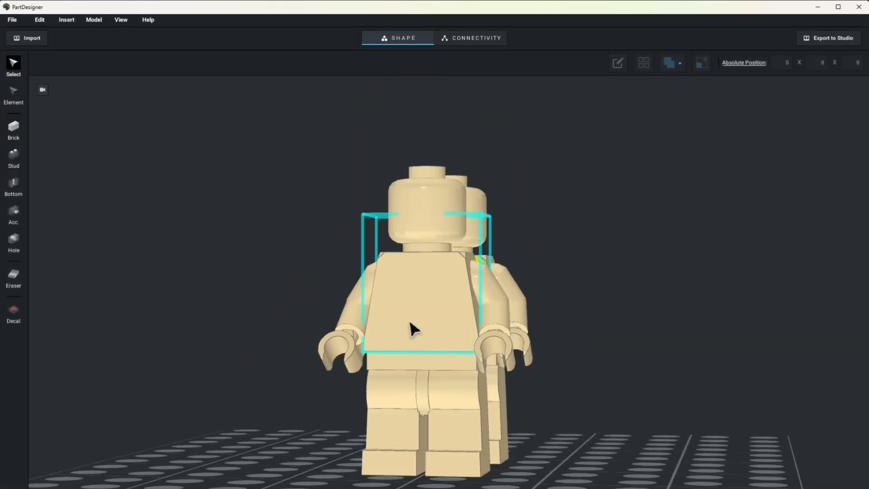
Edit the second minifigure's torso decal and assign the Untitled image to the front.
click(409, 318)
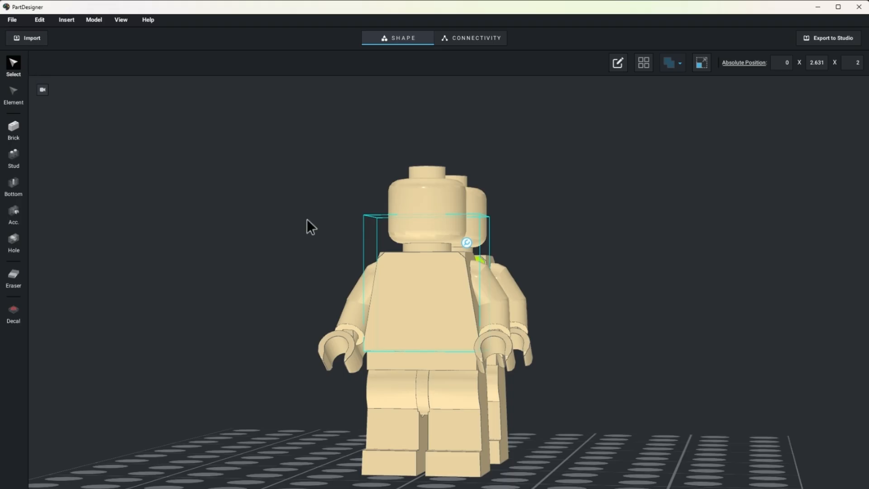
click(618, 64)
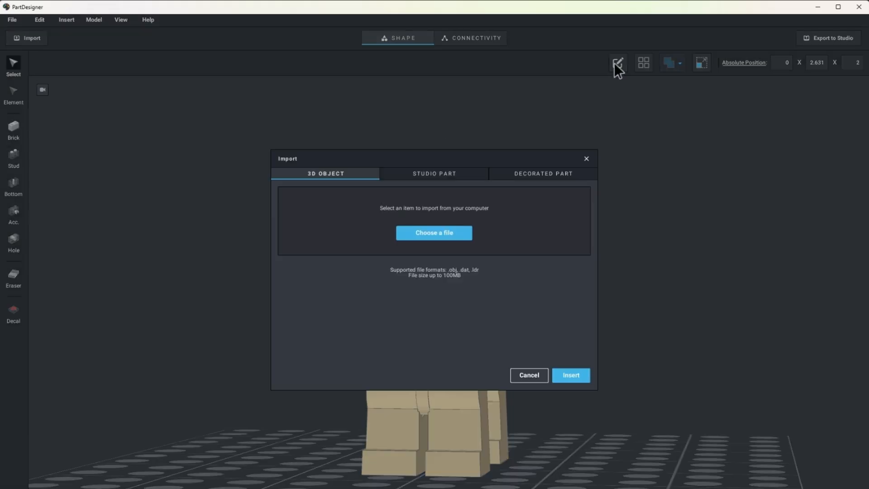
click(585, 159)
click(618, 62)
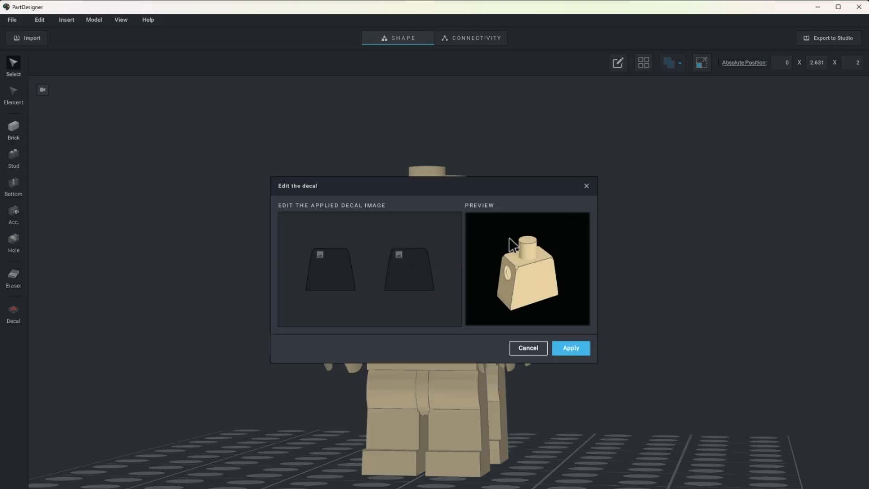
click(327, 256)
click(155, 128)
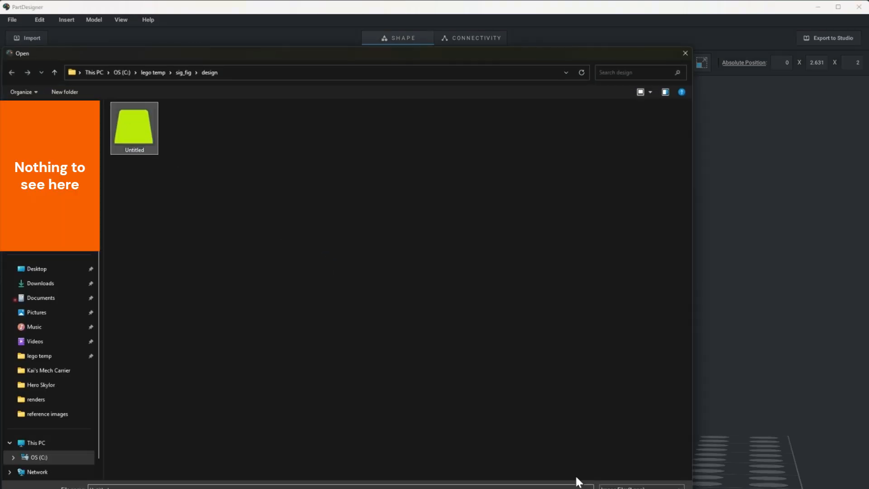
double_click(135, 128)
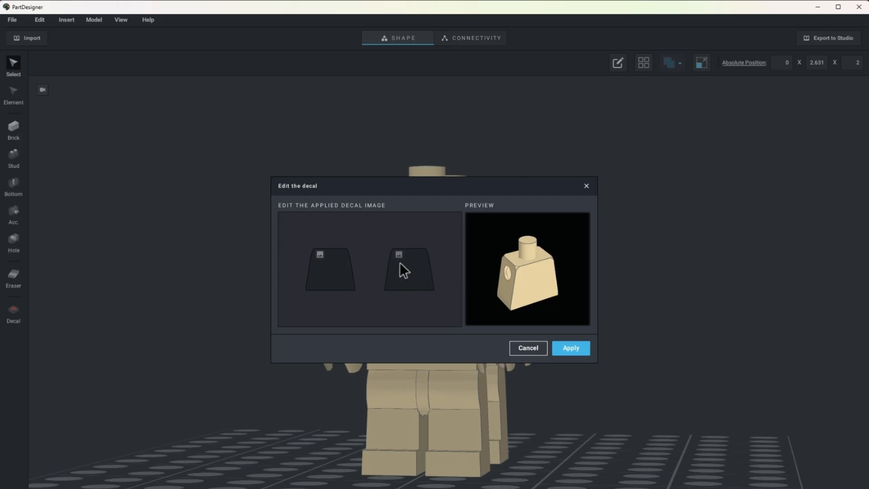
Assign the Untitled image to the back of the second minifigure's torso and apply the decal changes.
click(405, 258)
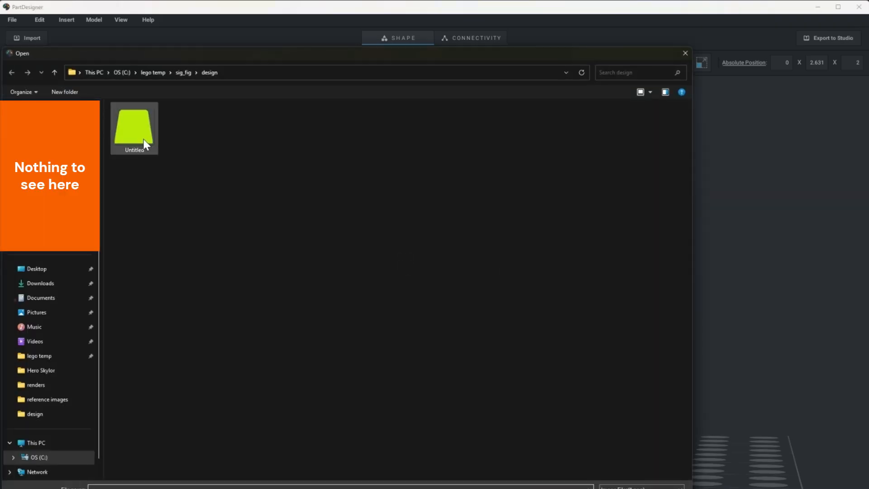
double_click(134, 128)
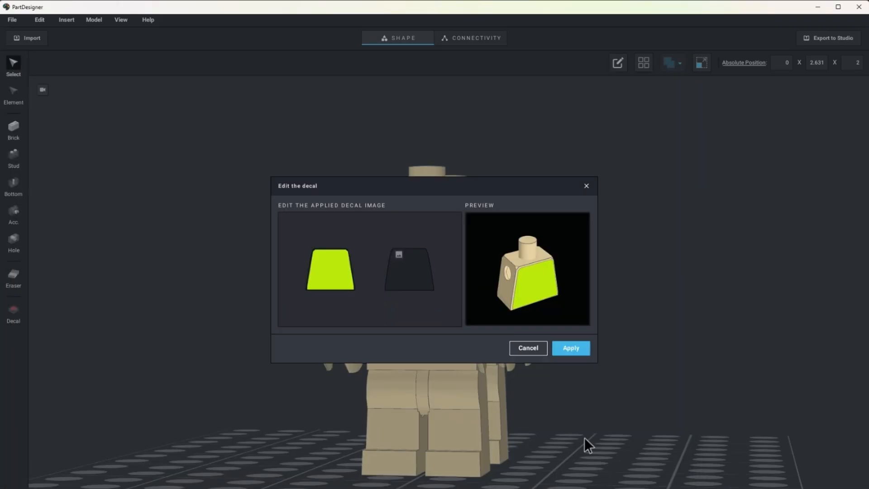
click(567, 350)
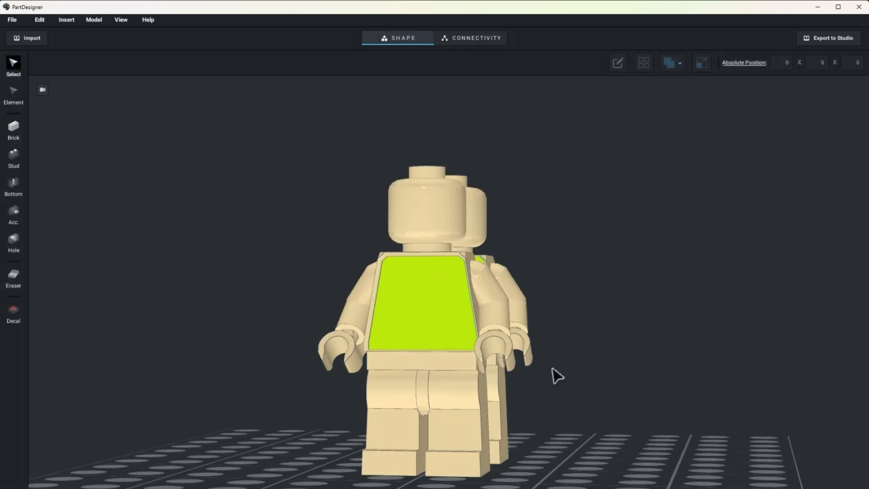
Remove the second minifigure from the viewport, keeping only the original one.
mouse_move(573, 405)
mouse_down()
mouse_move(652, 403)
mouse_move(642, 431)
mouse_move(647, 423)
mouse_move(632, 411)
mouse_move(541, 401)
mouse_move(494, 414)
mouse_move(574, 401)
mouse_move(572, 412)
mouse_move(568, 402)
mouse_up()
click(408, 317)
key(Delete)
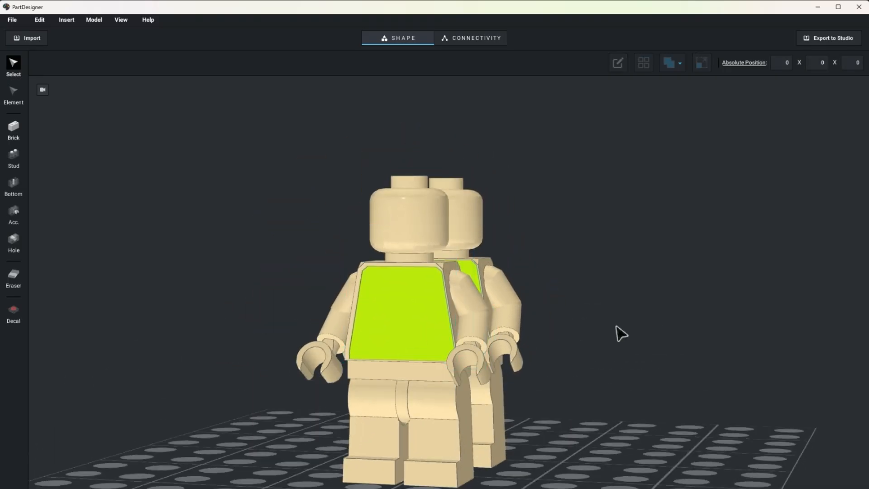
key(ctrl+z)
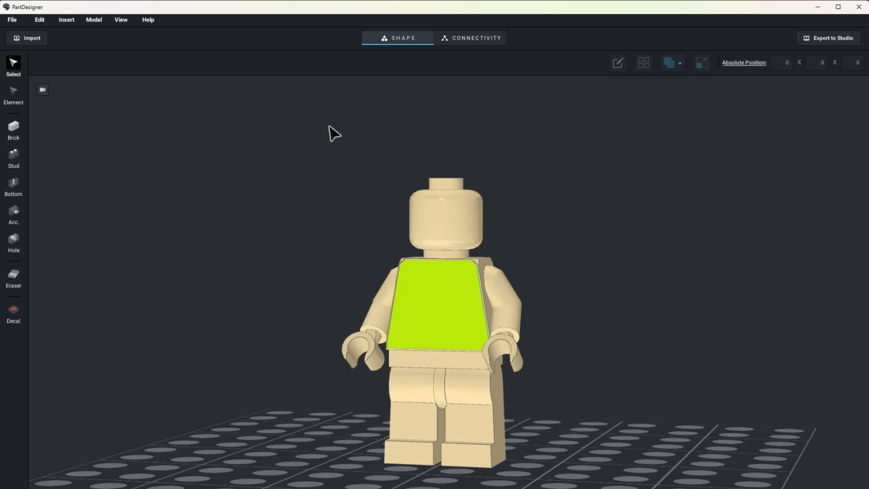
click(64, 18)
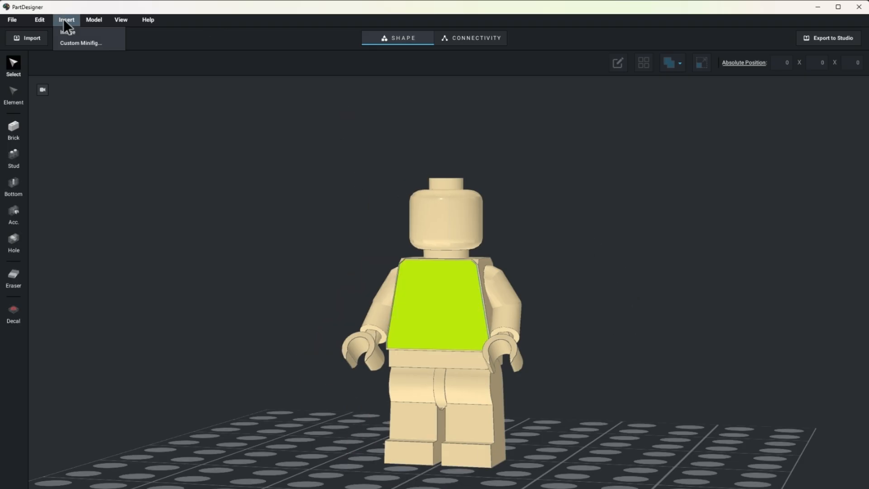
click(72, 45)
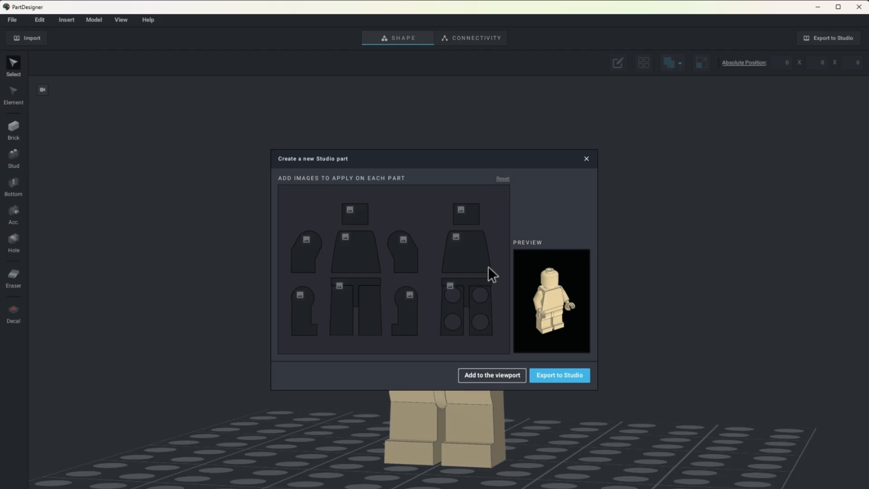
click(586, 159)
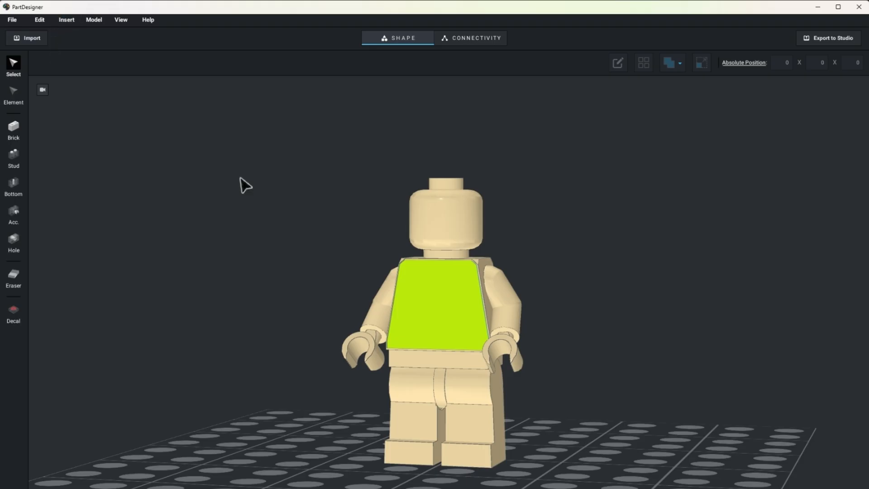
Delete the entire remaining minifigure from the viewport.
drag(274, 111, 607, 483)
key(Delete)
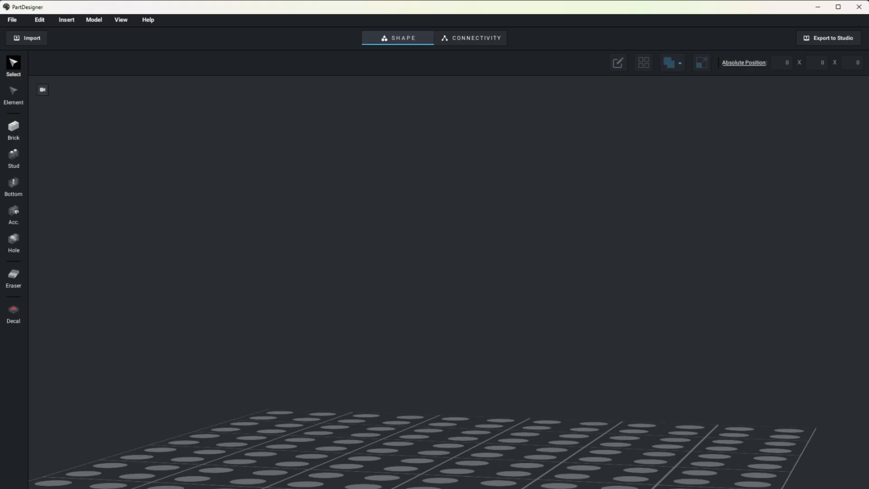
Switch to Affinity and delete the lime and dark blue torso layers, keeping only the light blue one.
key(alt+Tab)
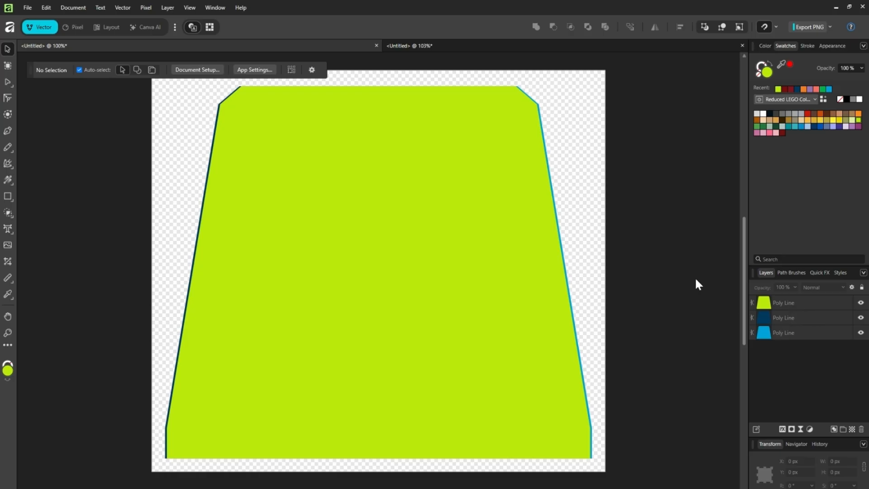
click(792, 303)
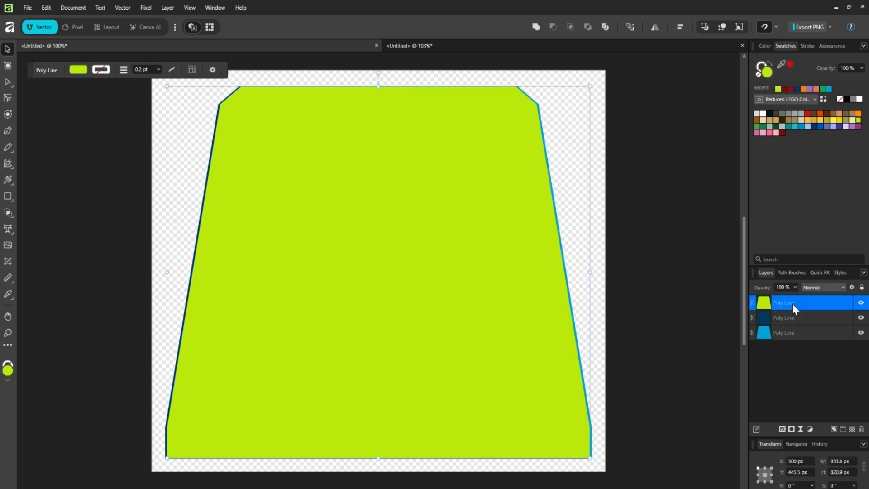
shift+click(789, 319)
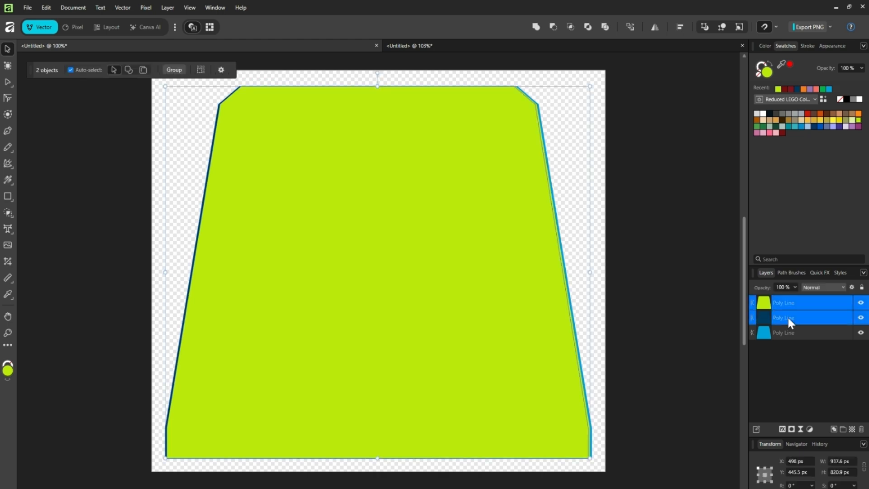
key(Delete)
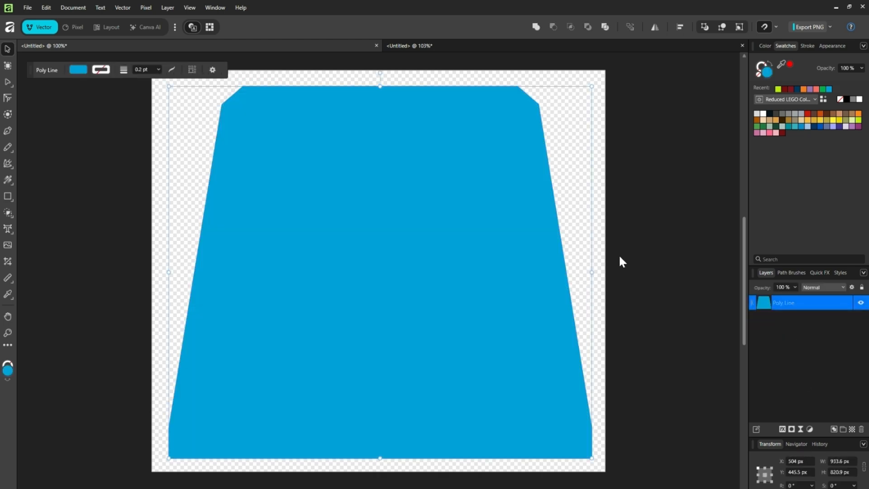
Draw an open three-segment black line with the Pen tool, about 478 × 452 px, extending past the torso's upper edge.
click(512, 42)
click(349, 44)
scroll(474, 222, down, 5)
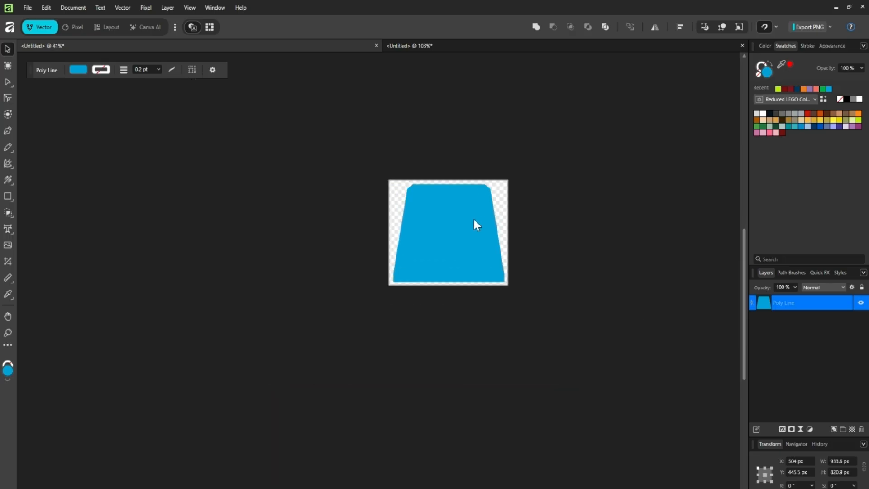
scroll(473, 222, up, 3)
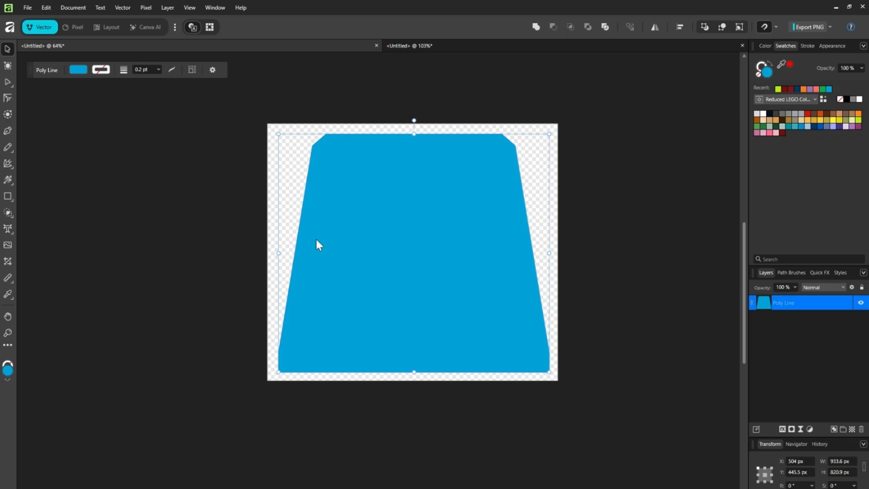
click(8, 131)
click(353, 110)
click(385, 239)
click(492, 209)
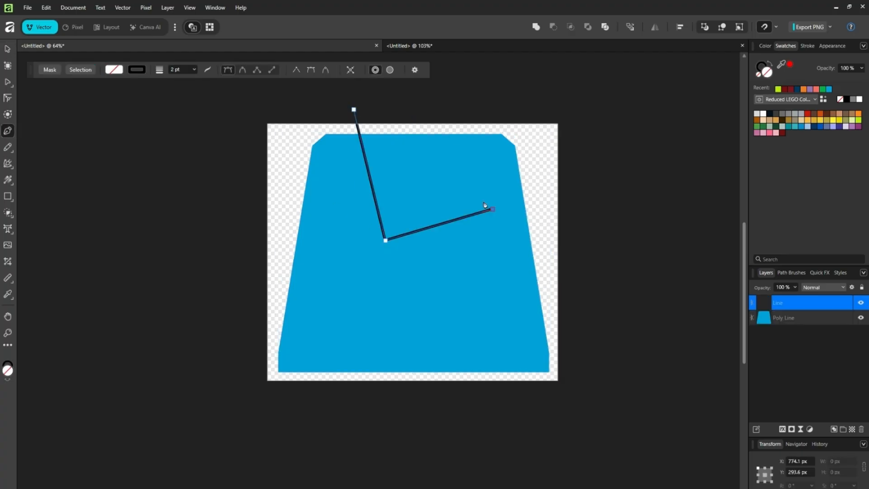
click(447, 124)
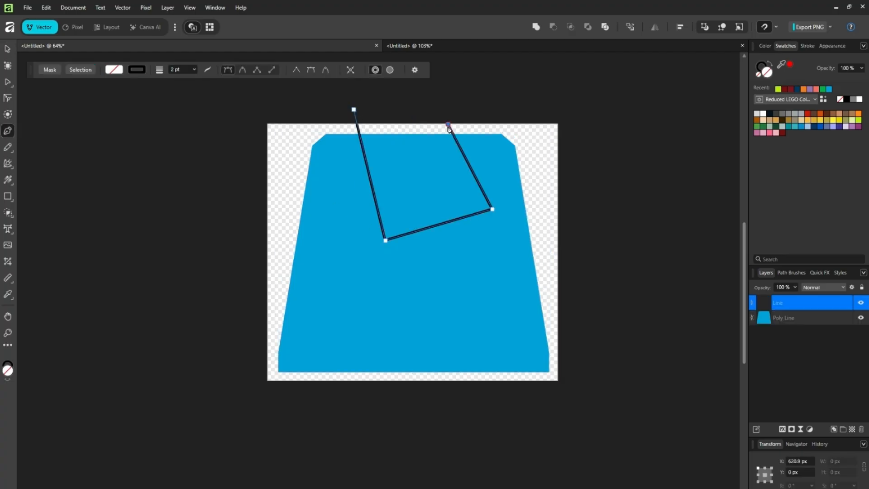
Set the stroke width of the new black line to 2.2 pt.
click(7, 50)
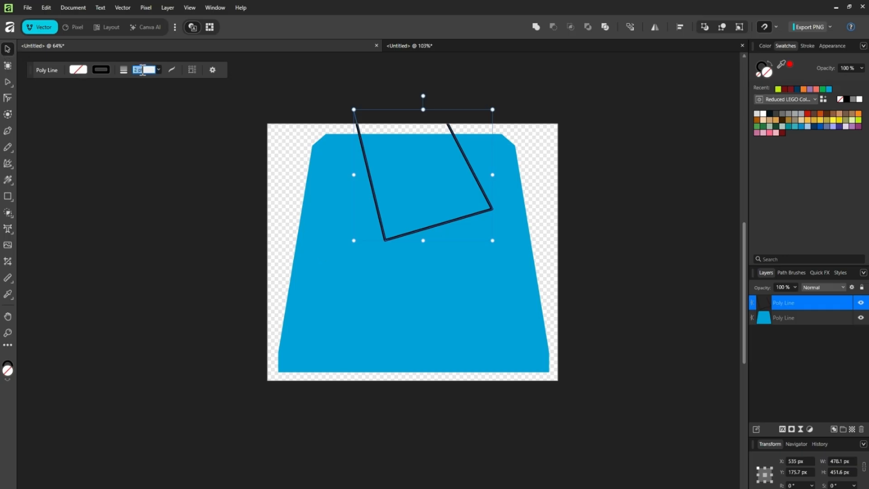
text(2.2)
key(Return)
Nest the black line's layer inside the light blue torso layer so the torso shape clips it.
drag(780, 302, 786, 322)
click(751, 301)
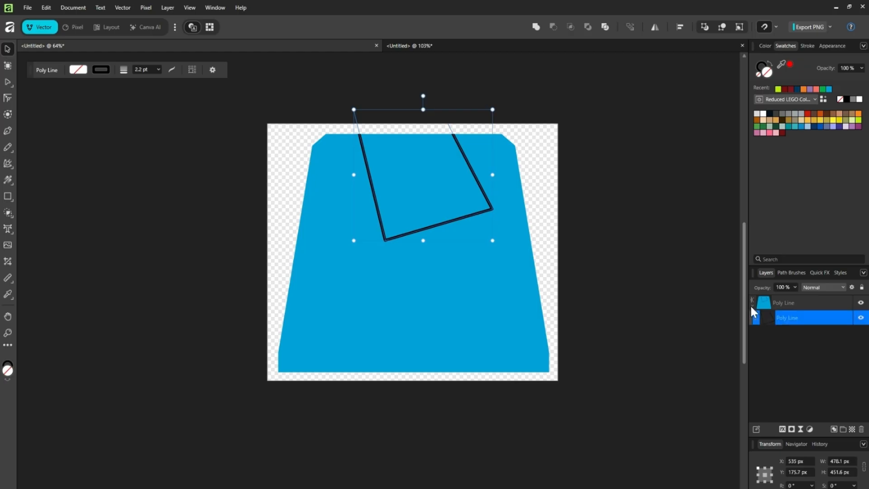
double_click(788, 318)
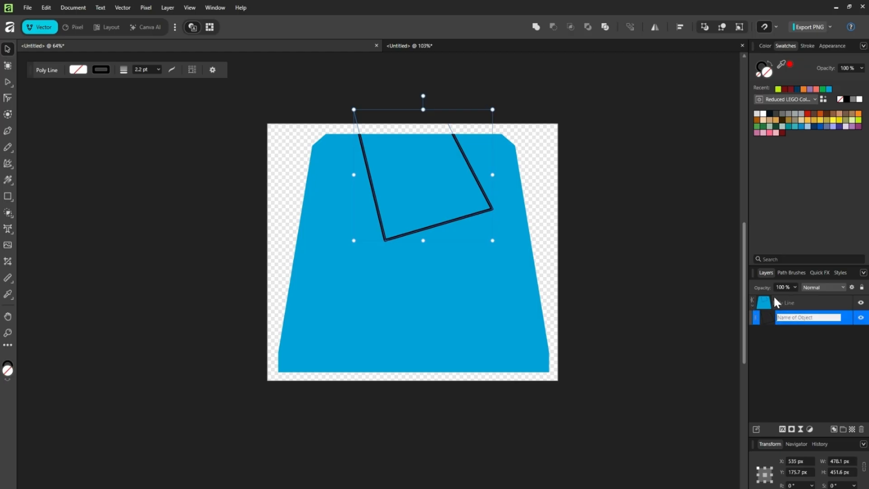
scroll(443, 87, up, 5)
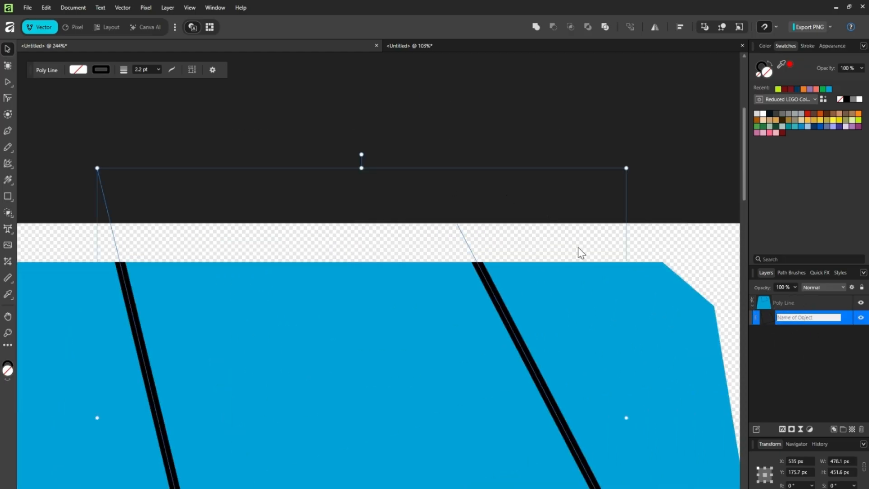
scroll(587, 249, down, 7)
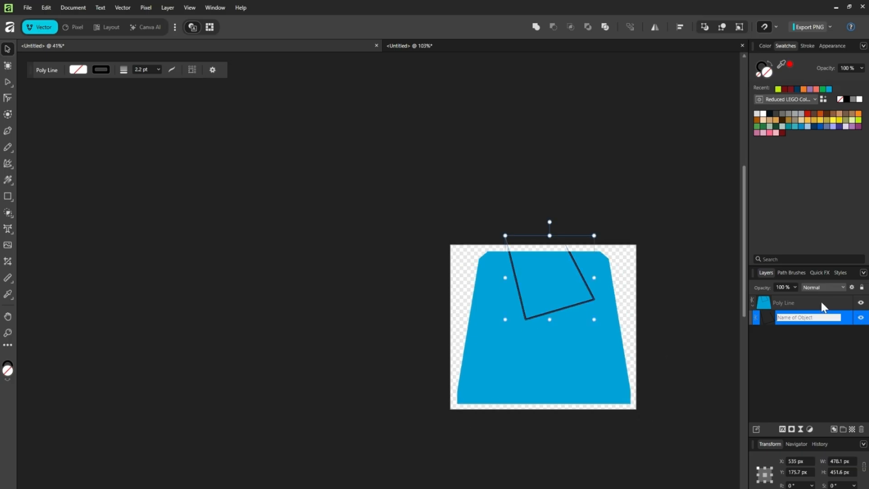
Remove the fill from the parent torso shape, leaving the clipped line visible on a transparent background.
click(808, 307)
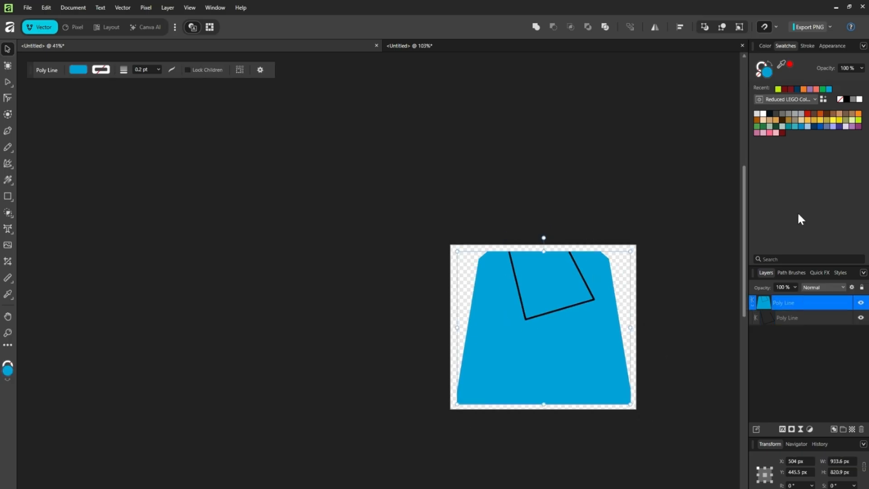
click(758, 74)
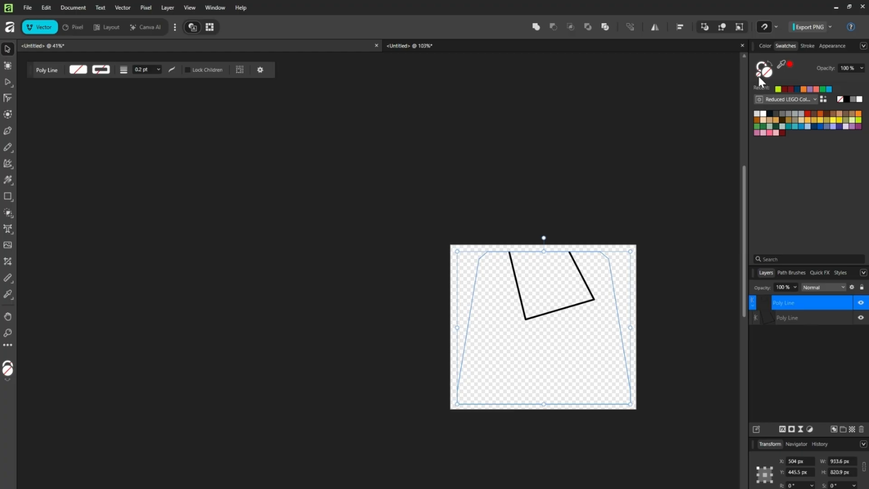
click(645, 283)
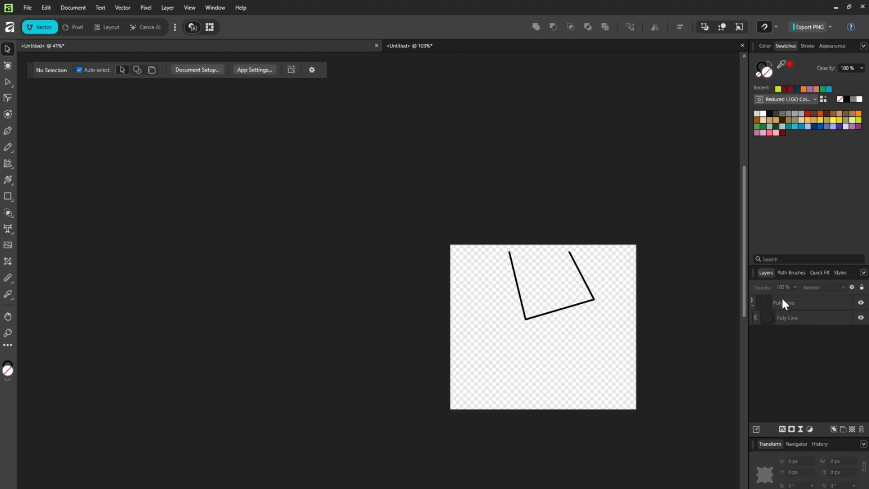
click(792, 307)
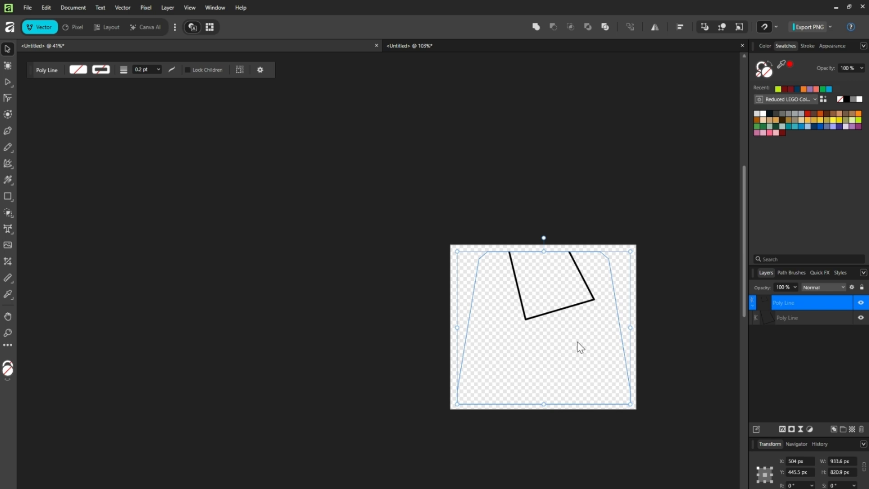
Draw a 1000 × 885 px rectangle covering the whole canvas, with no stroke and a lime fill.
scroll(595, 357, up, 3)
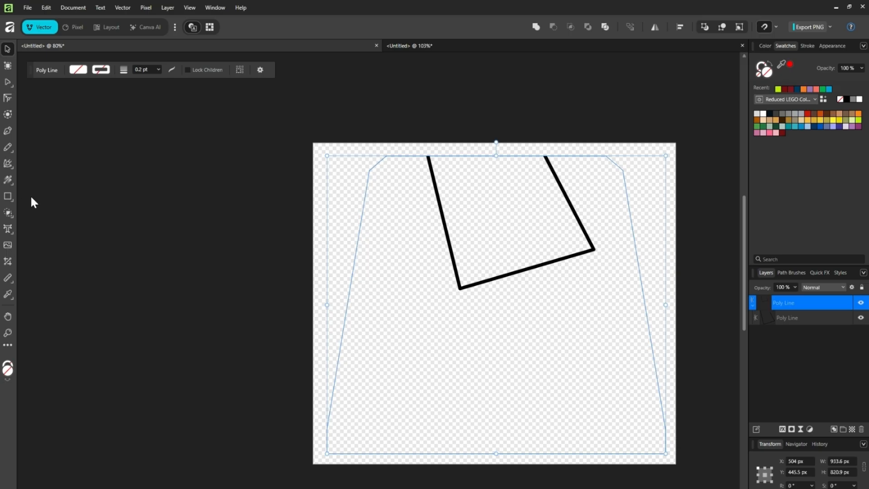
click(8, 196)
drag(313, 143, 676, 464)
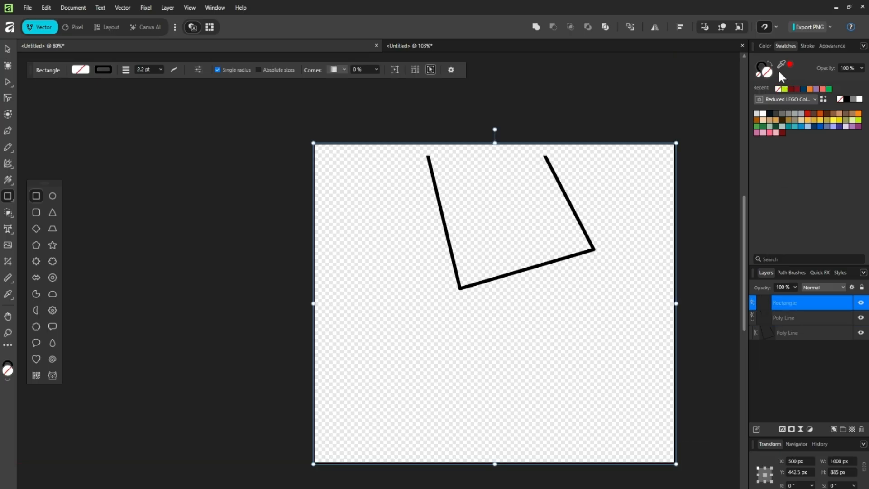
click(758, 66)
click(777, 89)
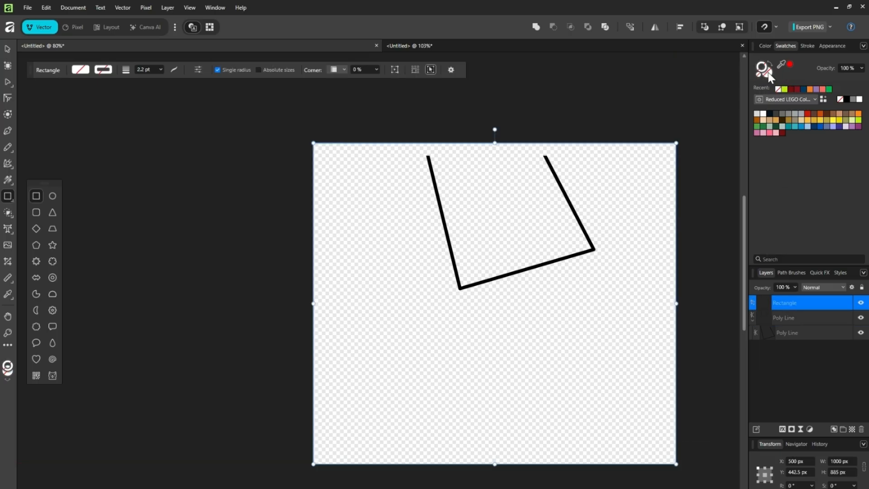
click(784, 89)
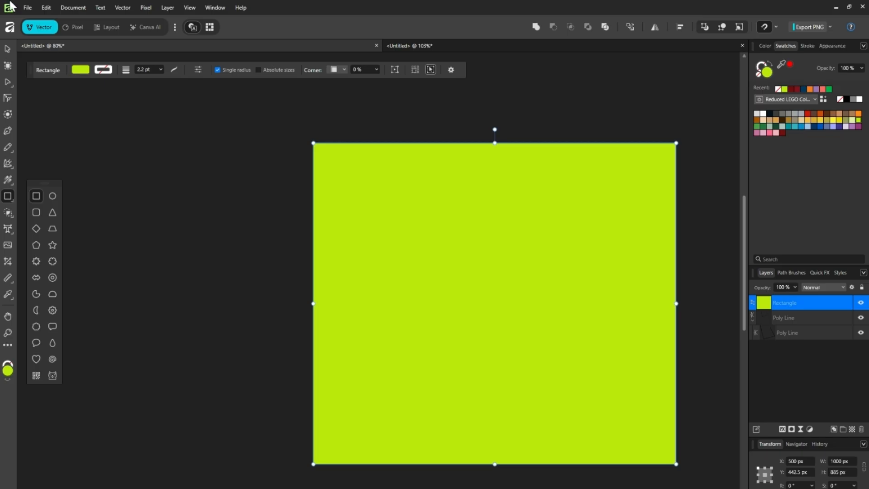
Export the whole document as a PNG named Untitled in the design folder, replacing the existing file.
click(28, 7)
mouse_move(37, 265)
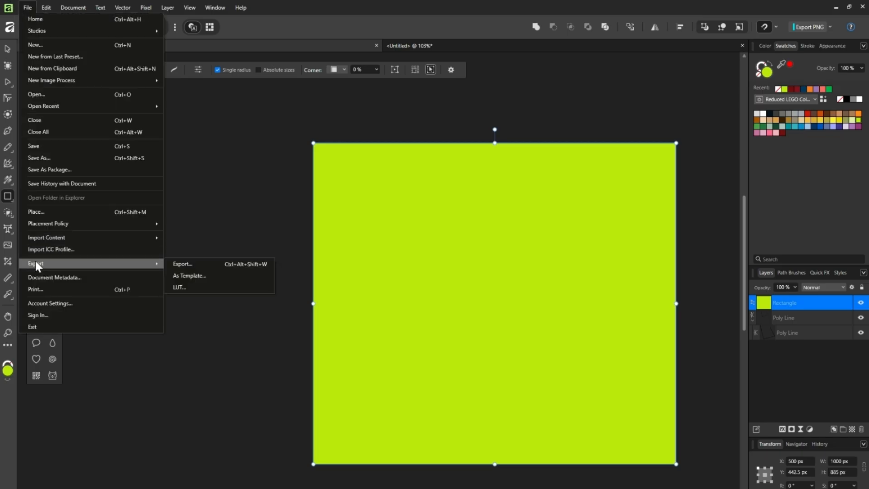
click(216, 264)
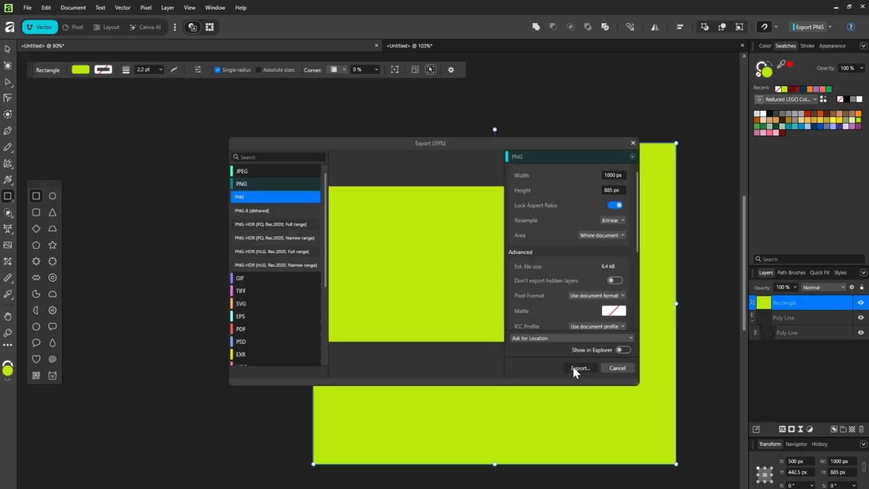
click(574, 368)
click(747, 458)
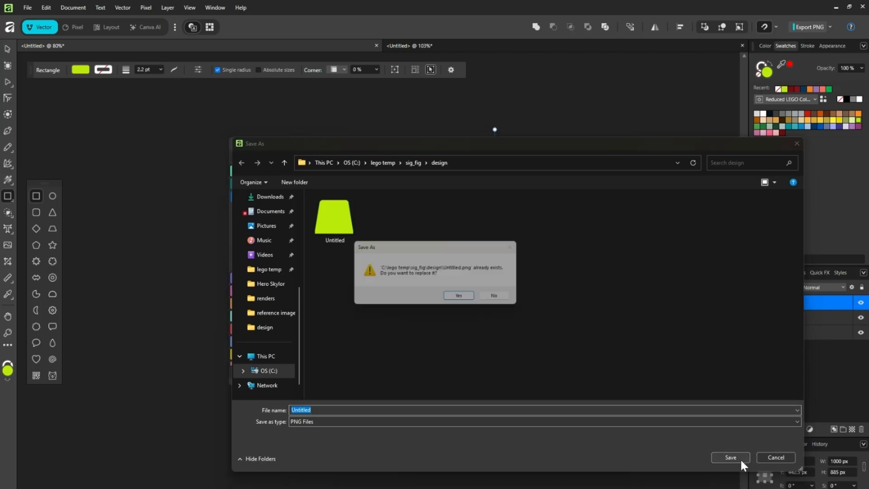
click(466, 298)
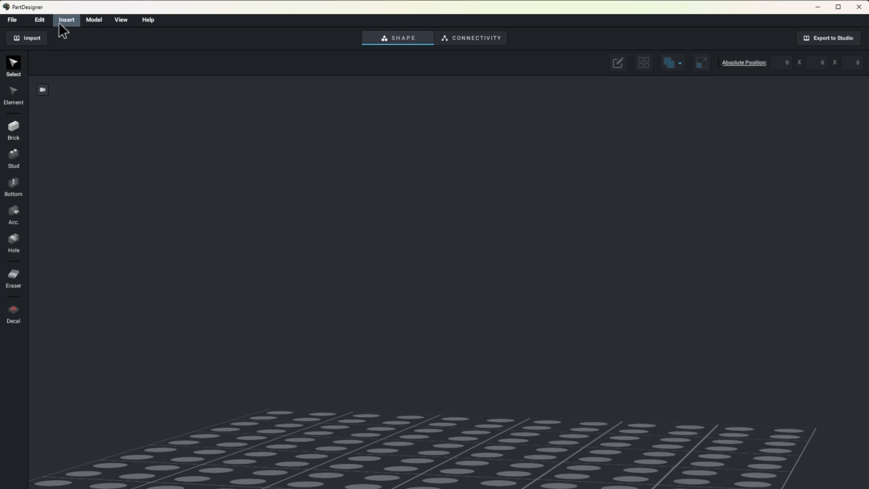
In PartDesigner, create a custom minifigure with the Untitled image on the torso front and add it to the viewport.
click(60, 21)
click(73, 43)
click(369, 256)
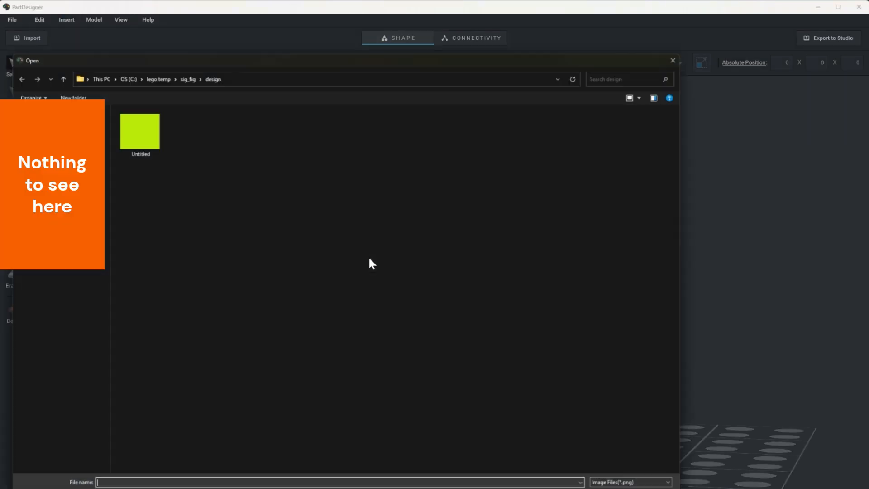
click(140, 132)
click(618, 488)
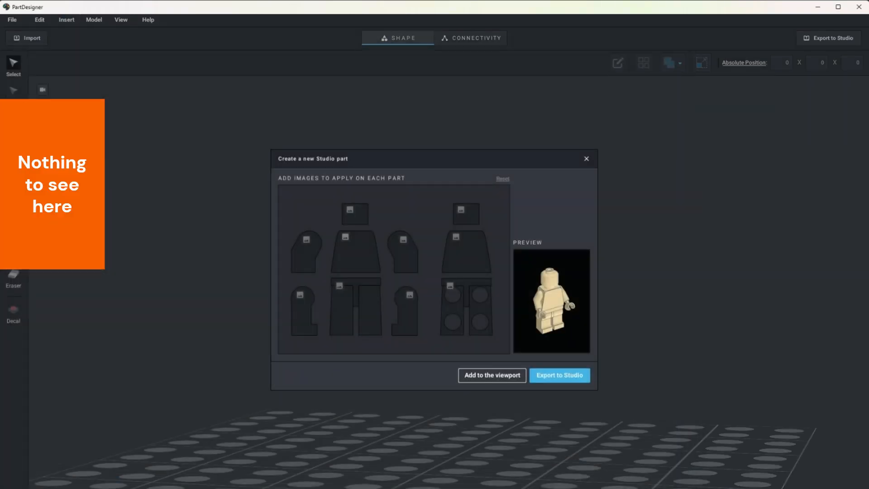
click(460, 238)
click(618, 488)
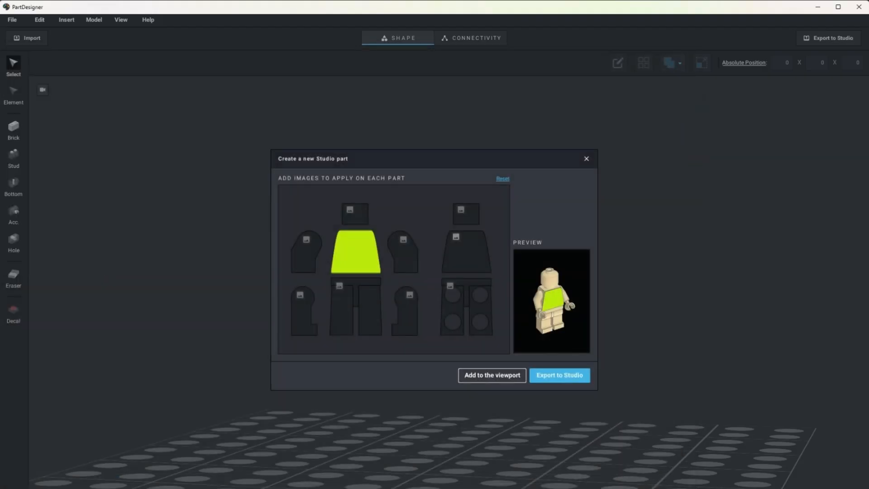
click(508, 377)
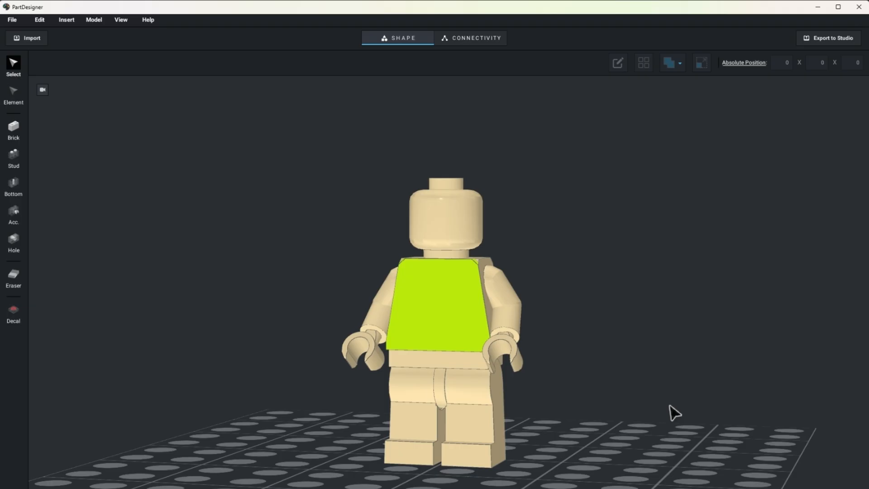
Examine how the lime image fits the edges and upper corners of the minifigure's torso front.
scroll(352, 296, up, 10)
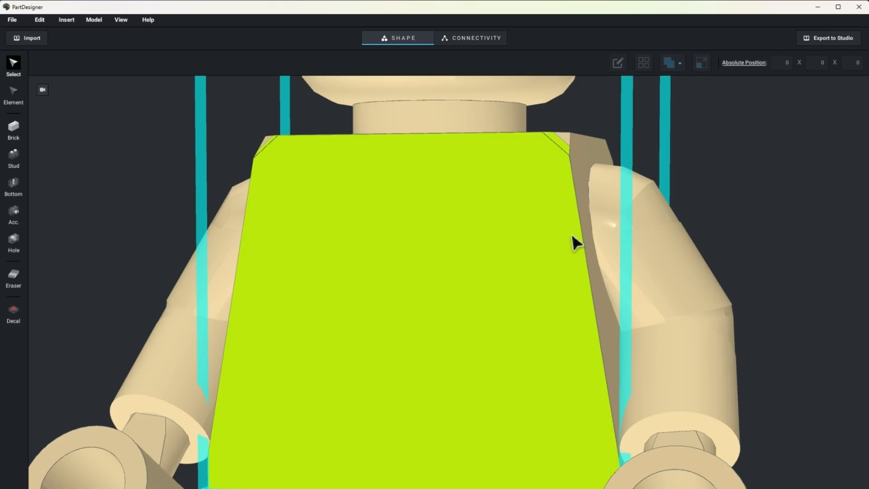
scroll(569, 170, down, 6)
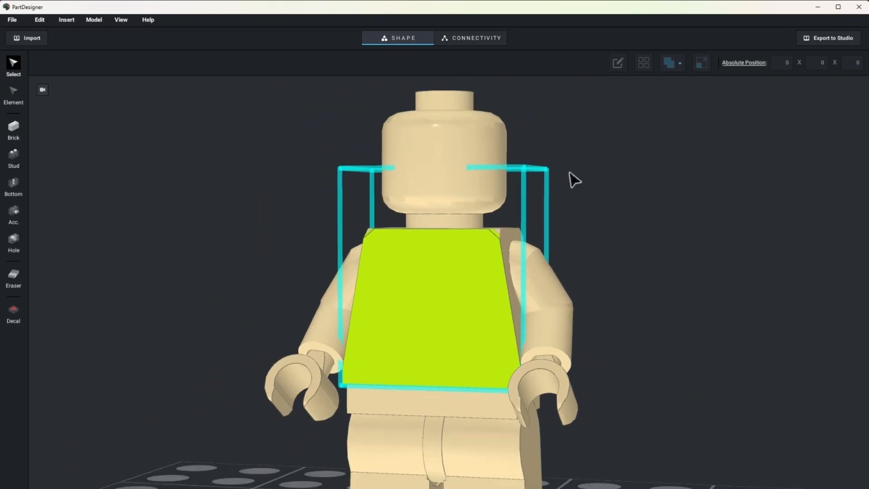
scroll(569, 170, up, 6)
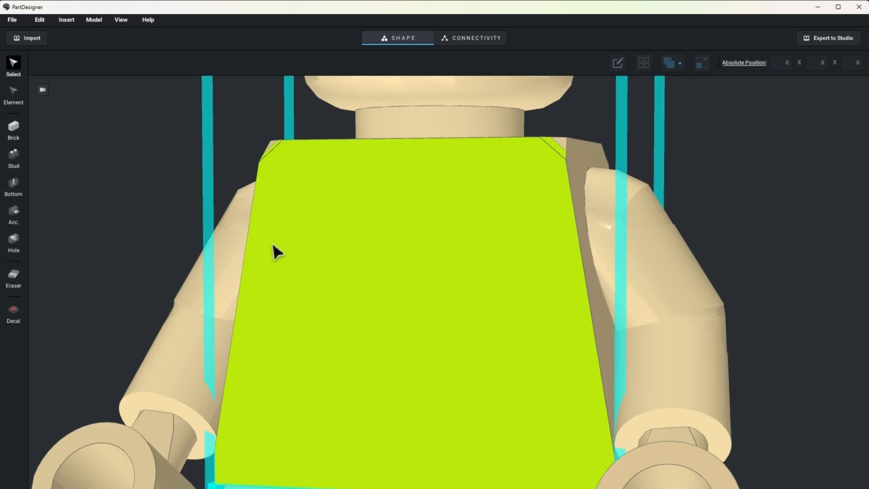
scroll(519, 243, down, 6)
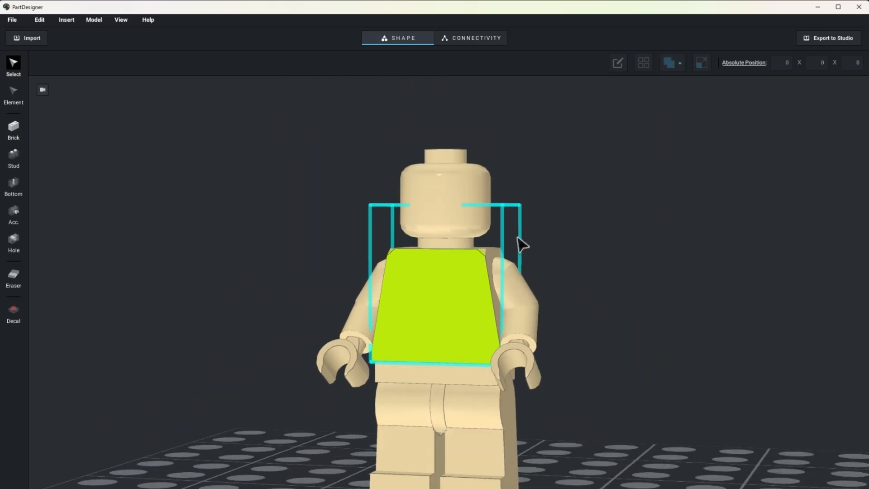
drag(576, 420, 575, 427)
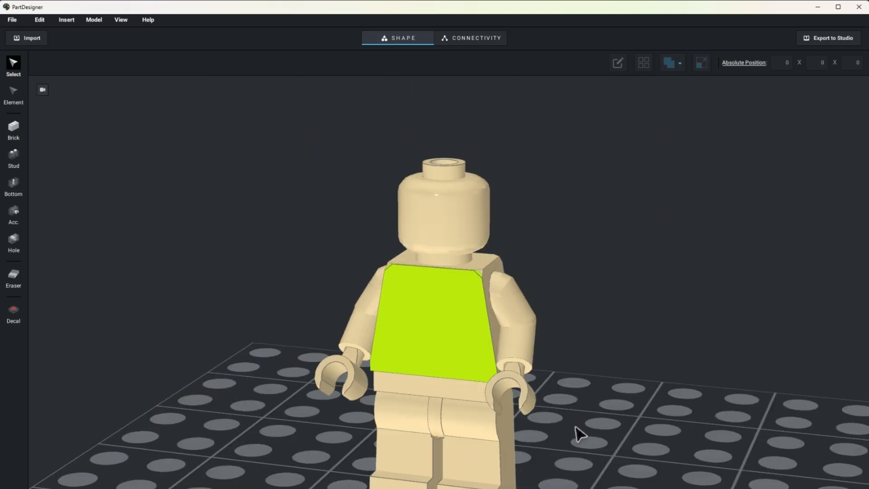
scroll(574, 384, up, 7)
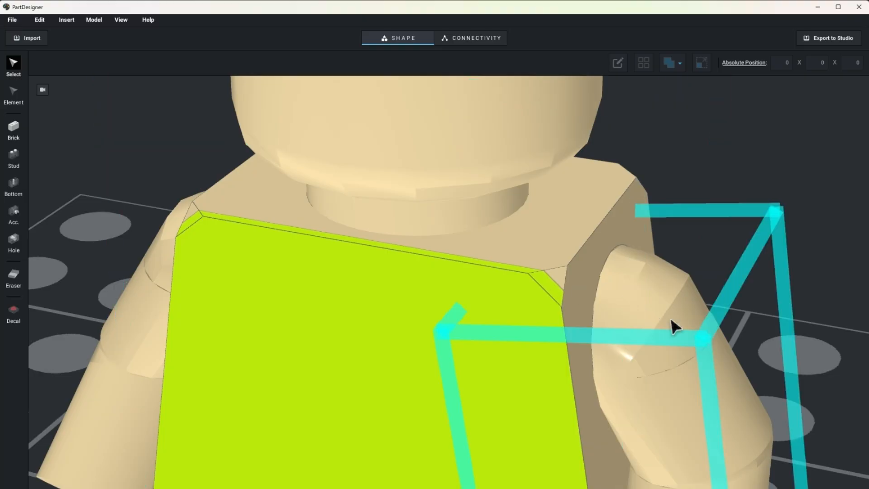
scroll(674, 326, down, 5)
scroll(675, 326, down, 5)
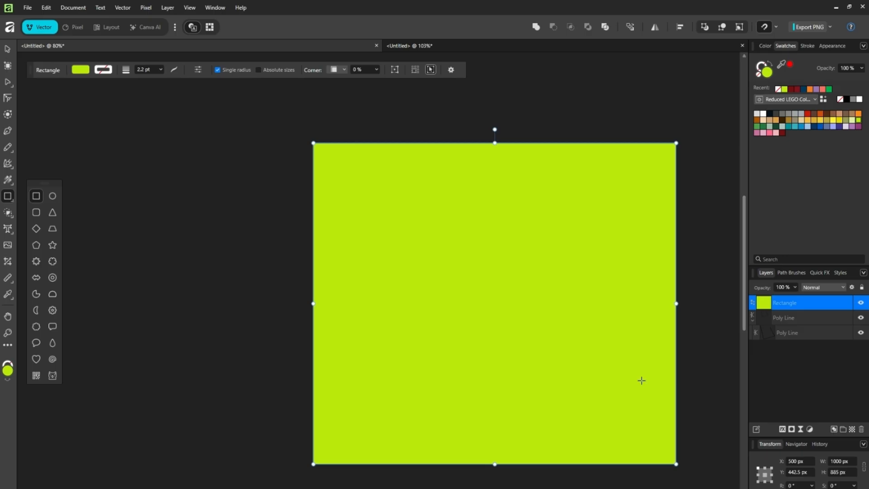
Switch to Affinity and delete the full-canvas lime rectangle and the black line nested inside the torso template.
double_click(793, 306)
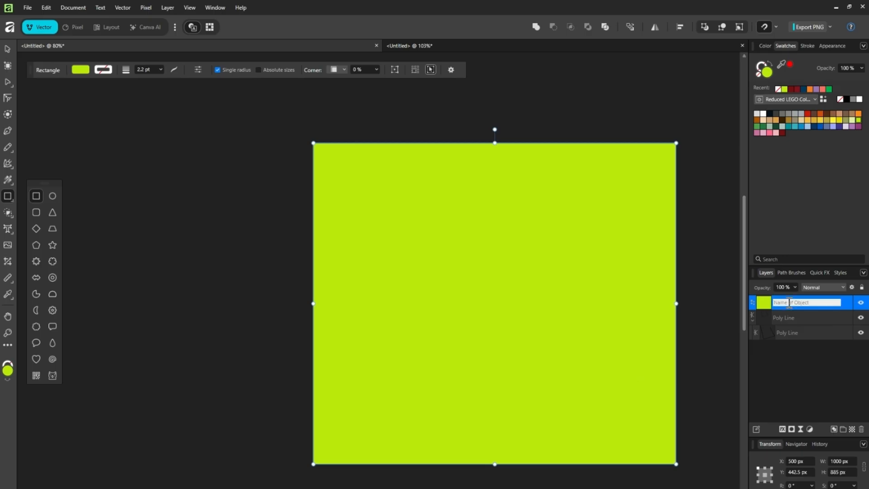
click(691, 326)
click(758, 305)
key(Delete)
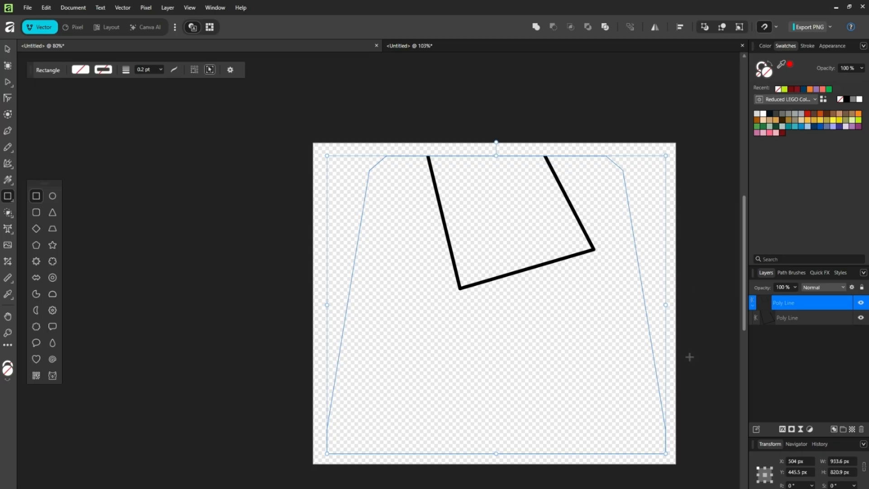
click(809, 318)
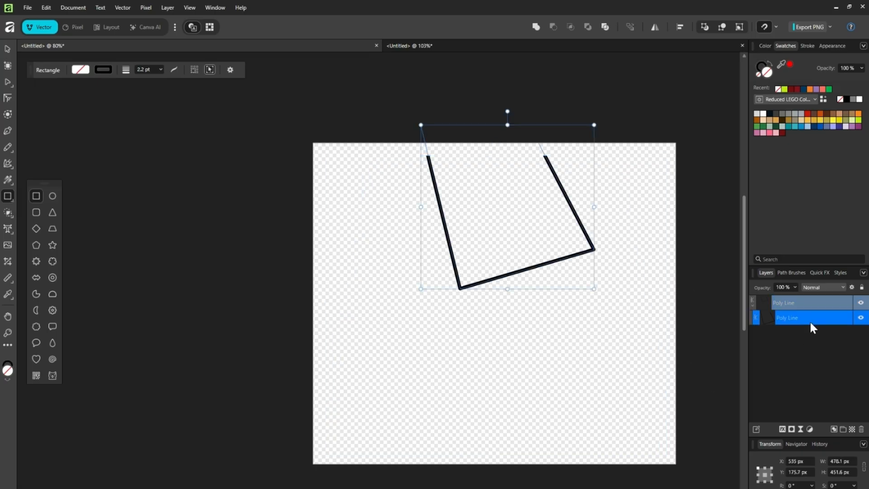
key(Delete)
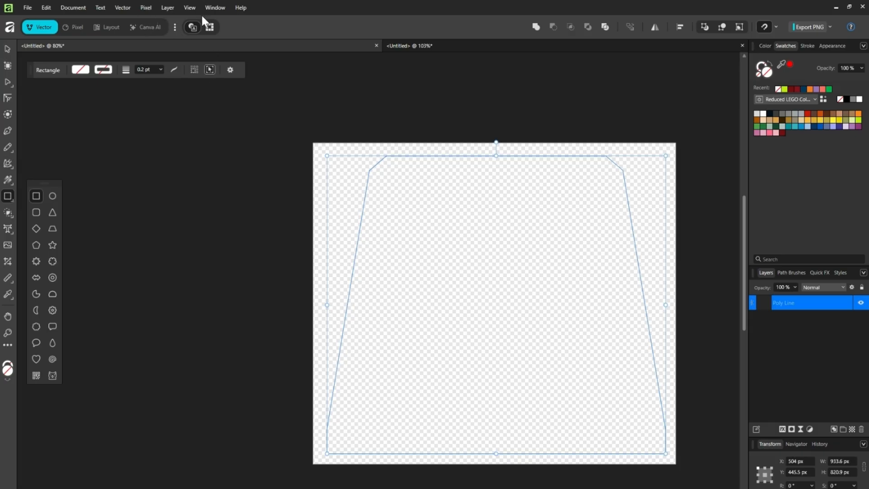
Place the Anakin Skywalker minifigure and full-body character images from the sig_fig reference images folder onto the canvas.
click(27, 7)
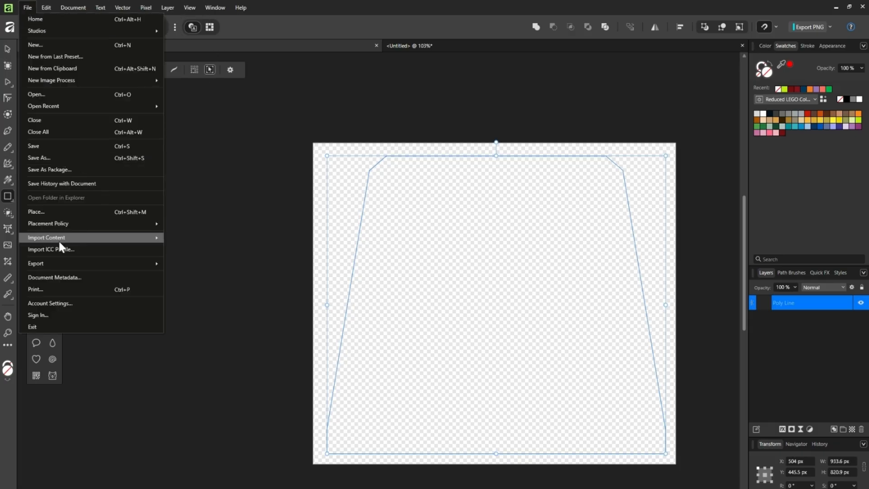
click(42, 213)
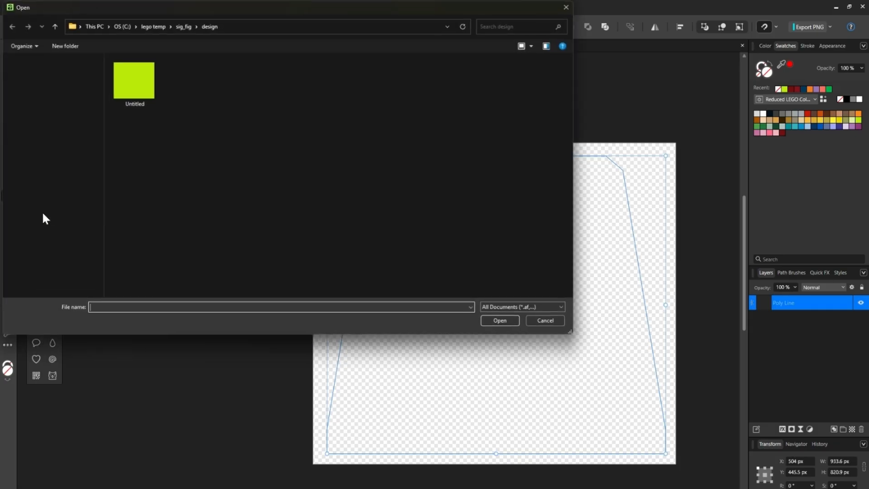
click(181, 26)
double_click(143, 87)
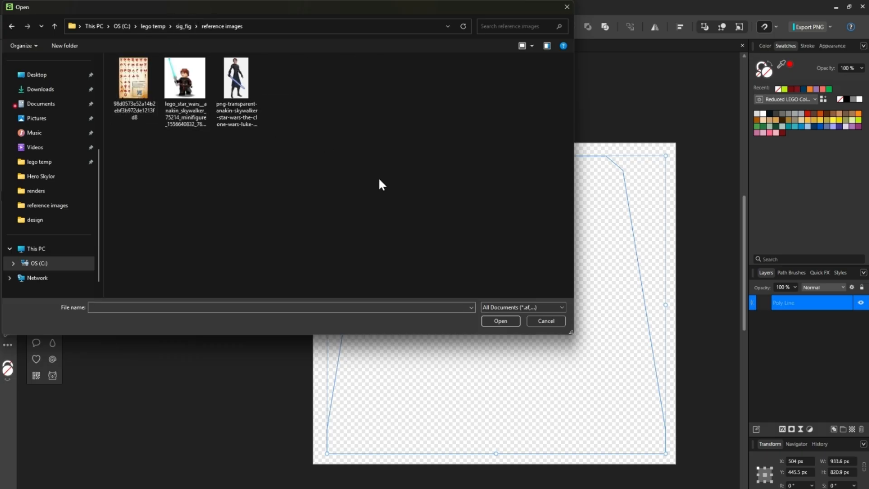
drag(329, 93, 199, 86)
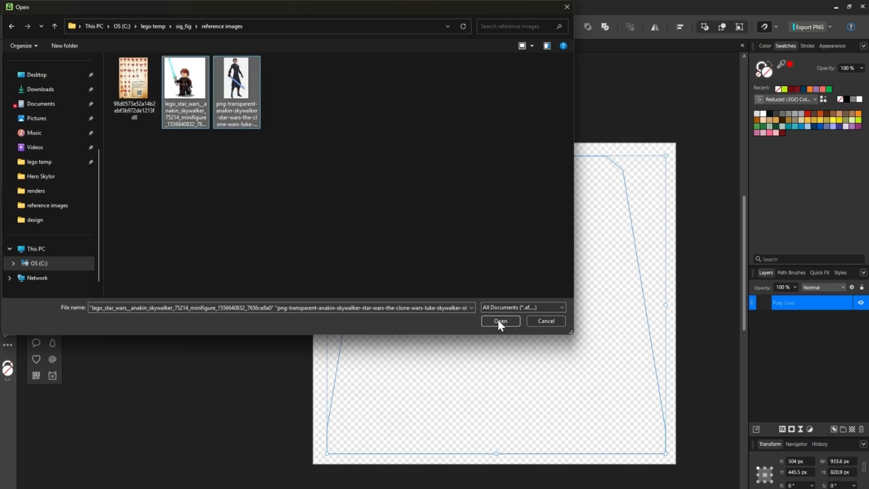
click(499, 321)
click(511, 265)
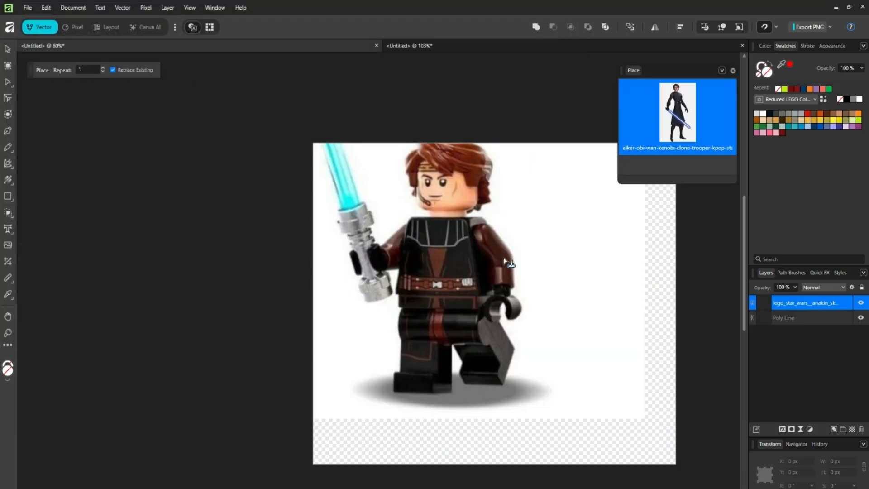
click(503, 260)
Scale the full-body character image down to about 391 × 642 px and position it beside the minifigure picture.
scroll(503, 261, down, 3)
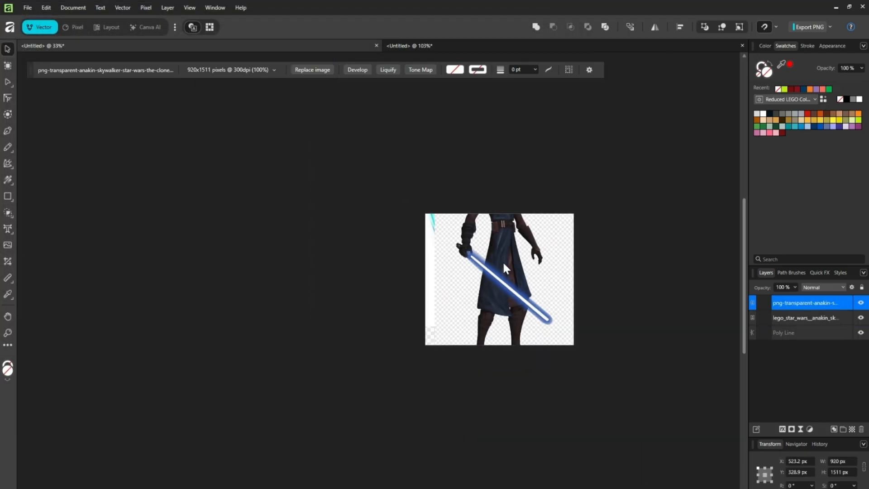
drag(434, 149, 542, 263)
drag(549, 324, 600, 247)
drag(586, 255, 529, 275)
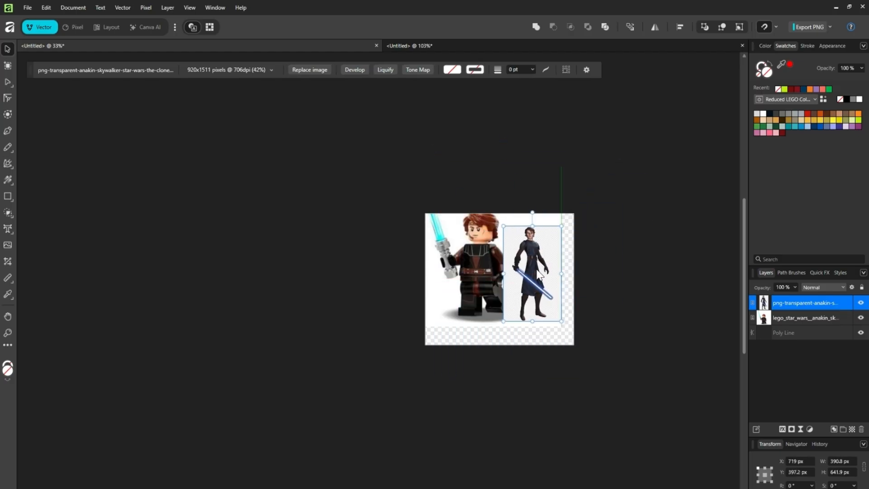
Fill the torso template shape with black.
click(800, 334)
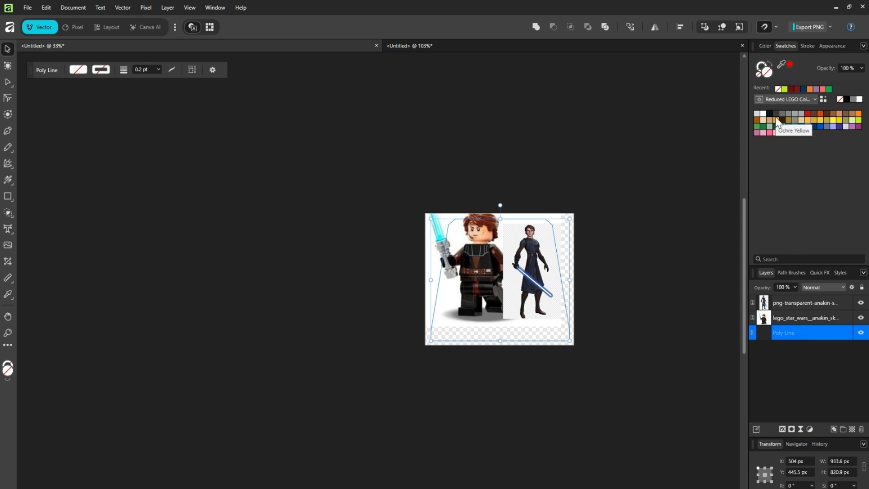
click(845, 98)
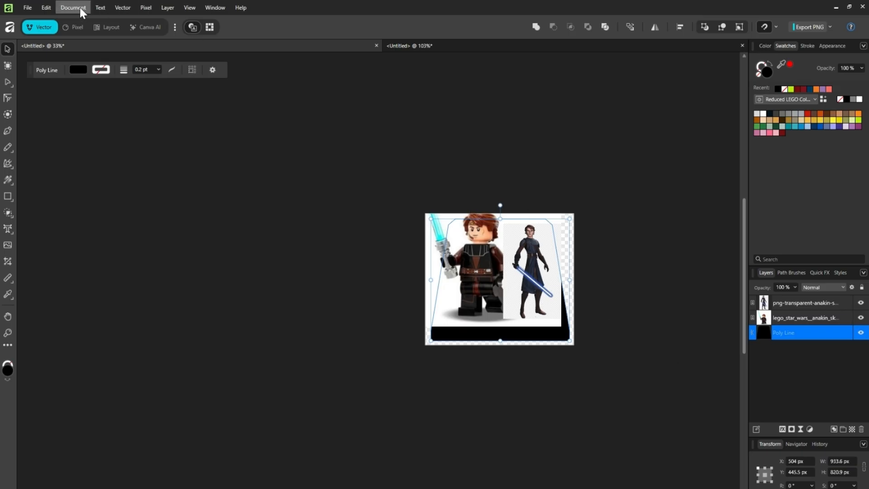
Turn off Clip to Canvas and move both reference images off the canvas, above and beside the torso template.
click(189, 8)
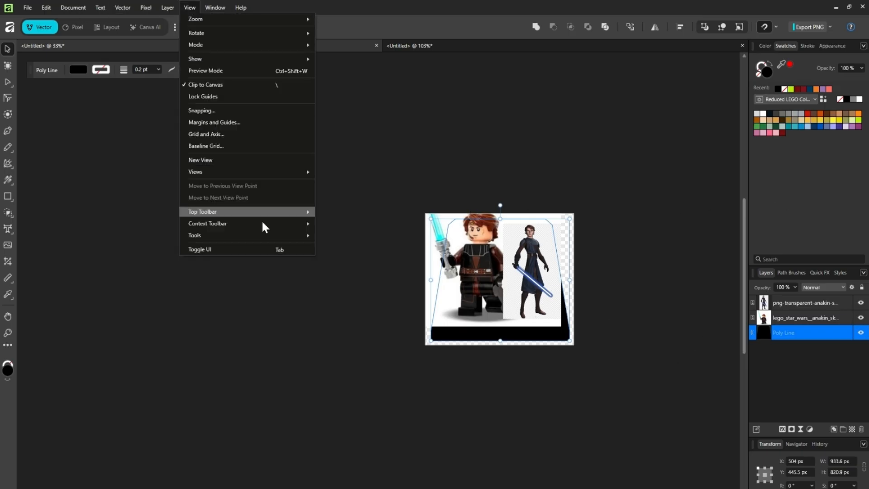
click(214, 87)
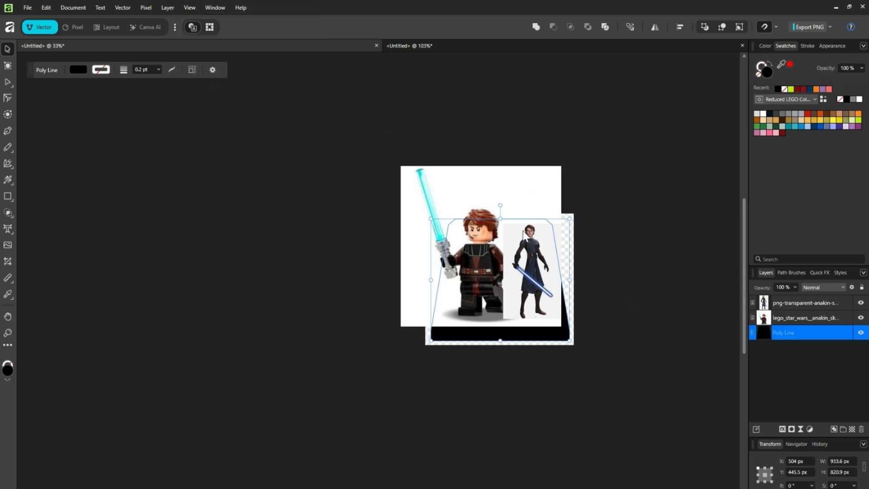
click(466, 191)
drag(448, 245, 235, 183)
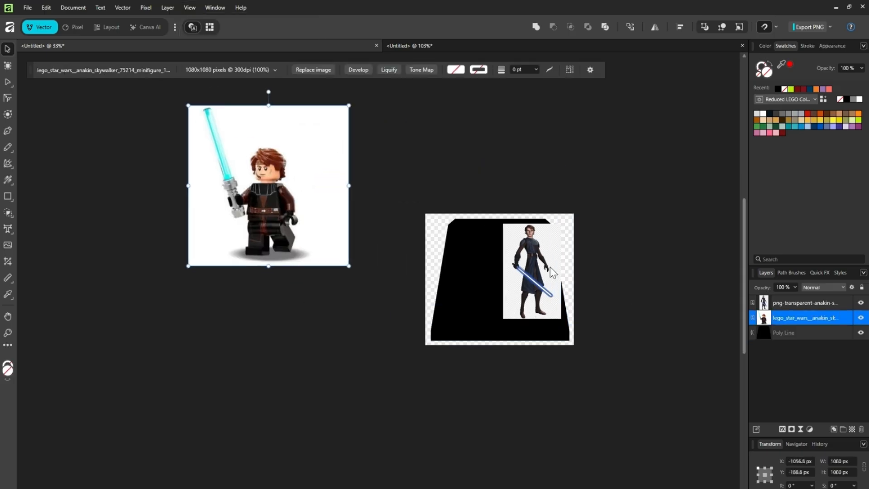
drag(550, 281, 422, 161)
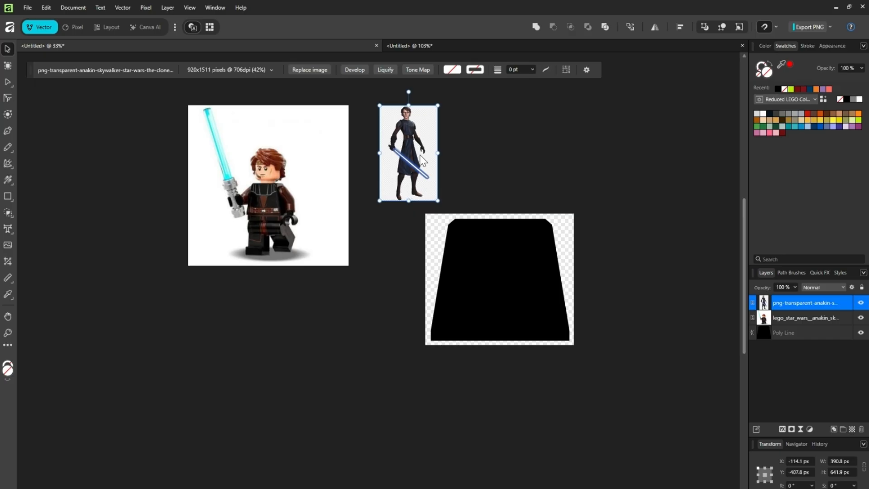
Examine the black torso template and its cut corners at several magnifications, alongside the reference images.
ctrl+scroll(509, 259, up, 2)
ctrl+scroll(509, 259, down, 2)
ctrl+scroll(533, 223, up, 3)
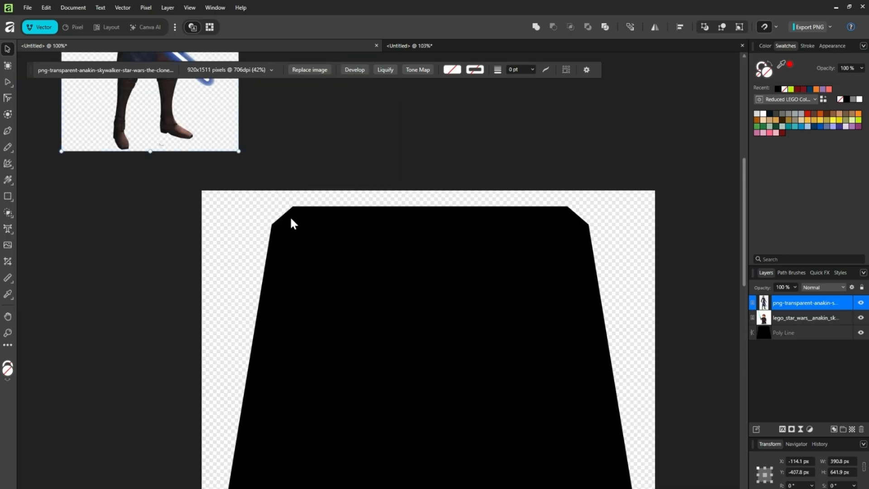
ctrl+scroll(654, 409, down, 3)
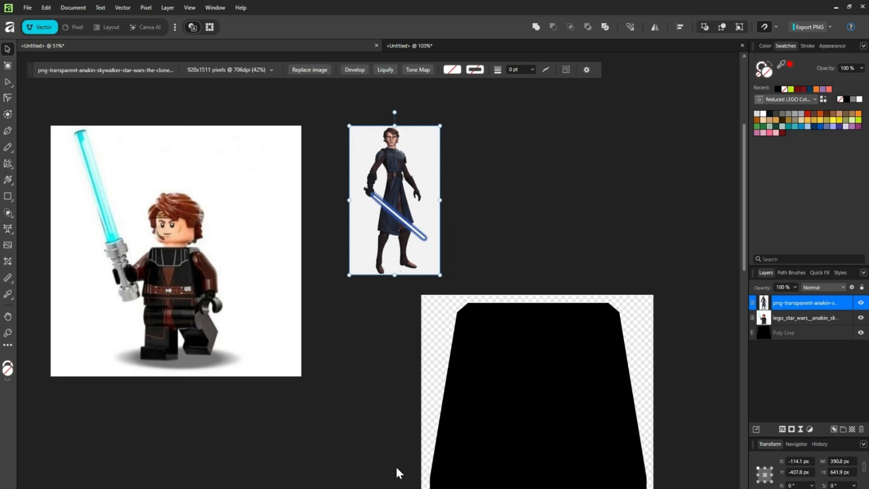
click(742, 398)
drag(744, 311, 742, 217)
ctrl+scroll(558, 245, up, 1)
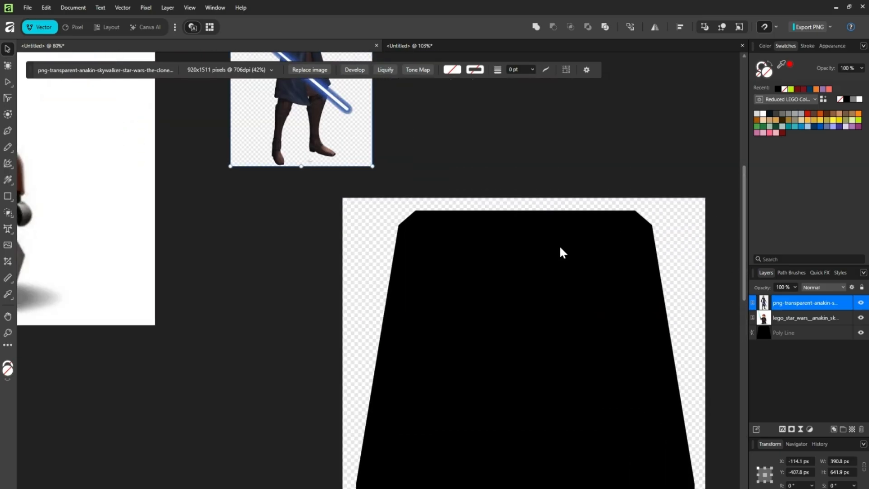
ctrl+scroll(558, 245, down, 2)
ctrl+scroll(559, 245, up, 2)
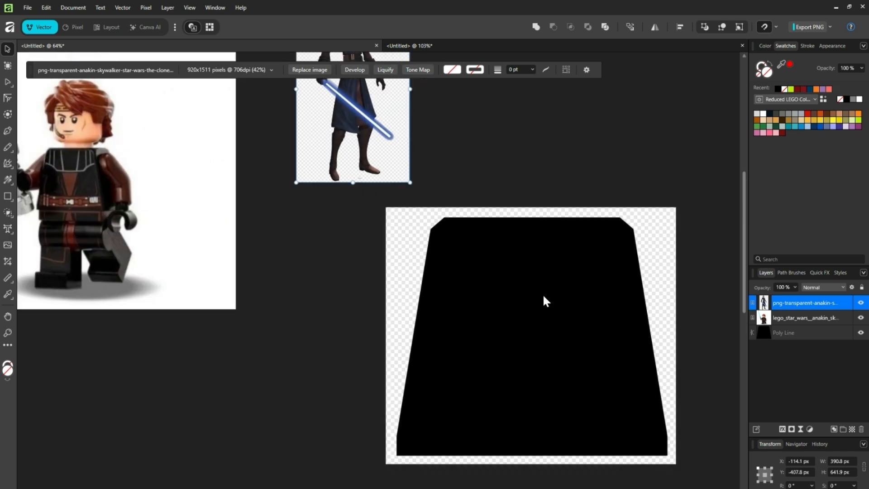
ctrl+scroll(542, 293, up, 3)
ctrl+scroll(542, 293, down, 5)
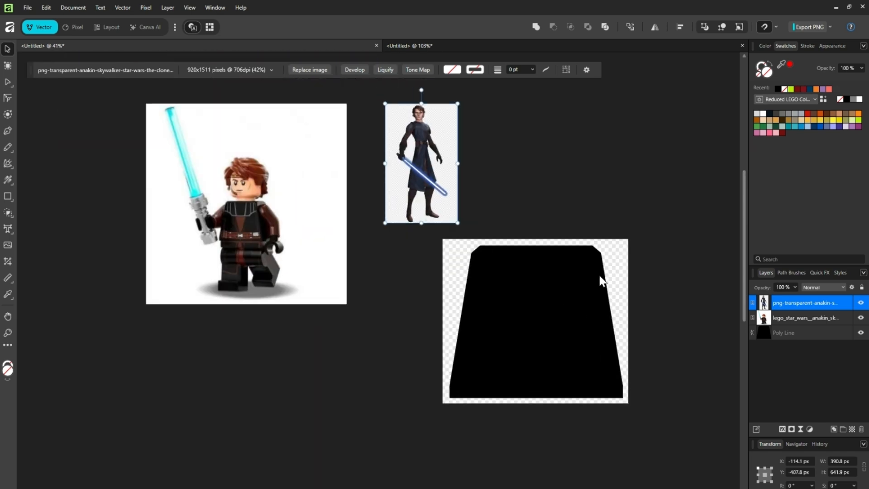
Examine the torso clothing, collar and belt details on the full-body character and the minifigure reference images.
scroll(734, 244, up, 2)
ctrl+scroll(335, 278, up, 5)
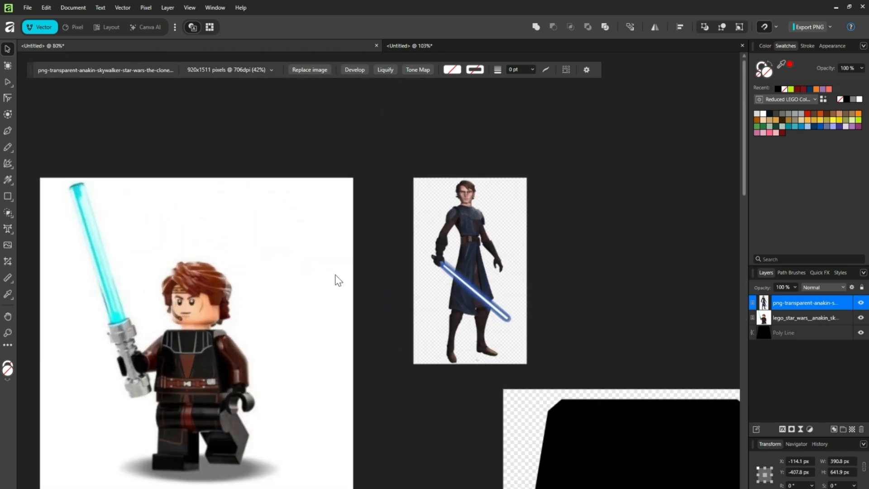
ctrl+scroll(335, 277, down, 2)
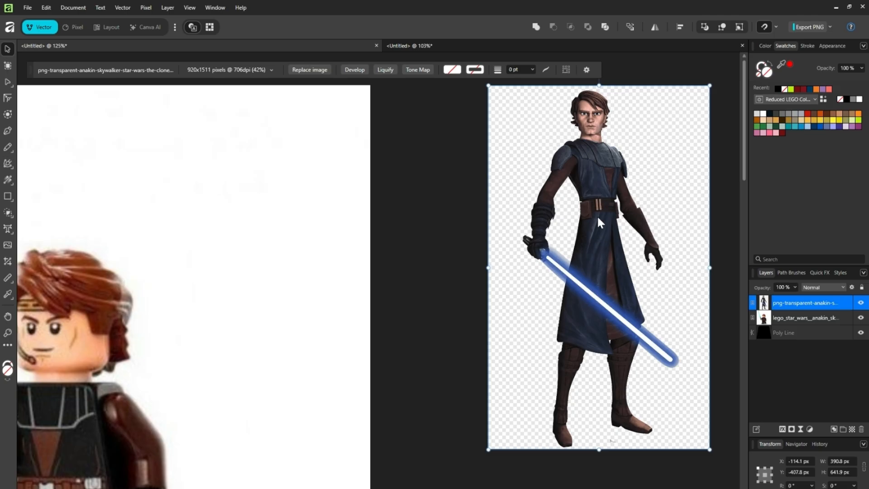
scroll(596, 267, down, 3)
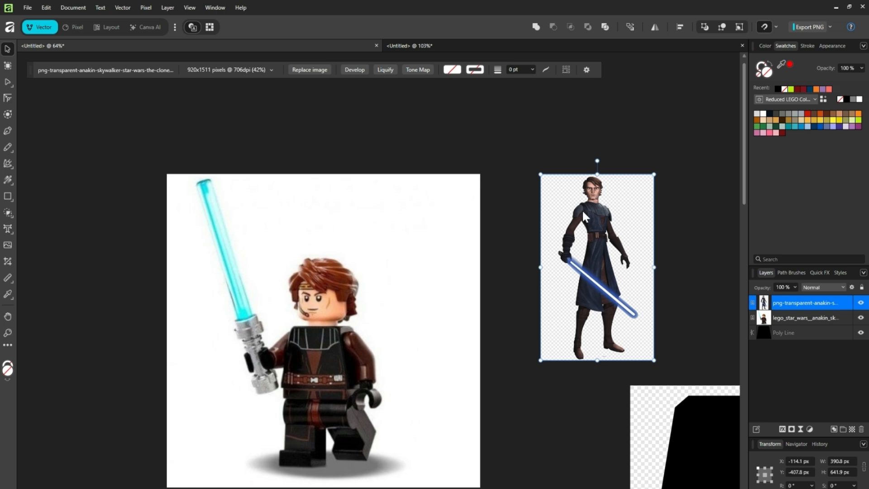
scroll(623, 315, down, 3)
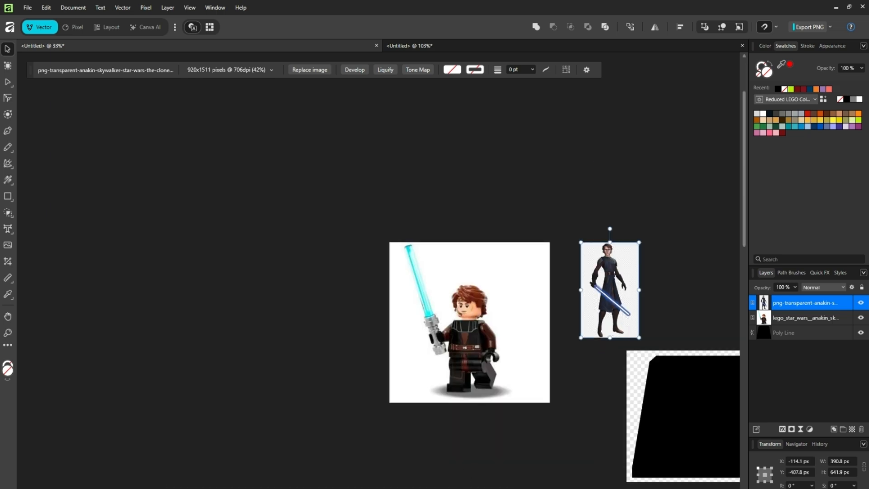
scroll(530, 364, up, 4)
scroll(591, 208, down, 1)
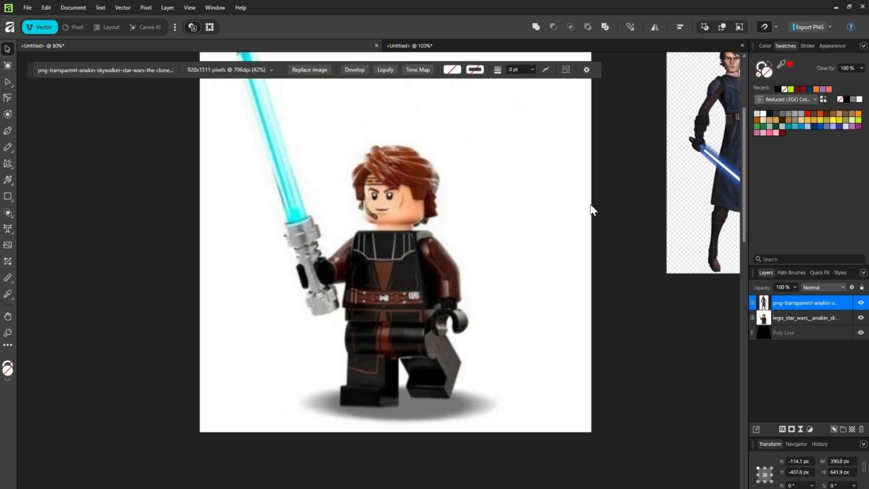
scroll(591, 208, up, 3)
scroll(209, 353, down, 1)
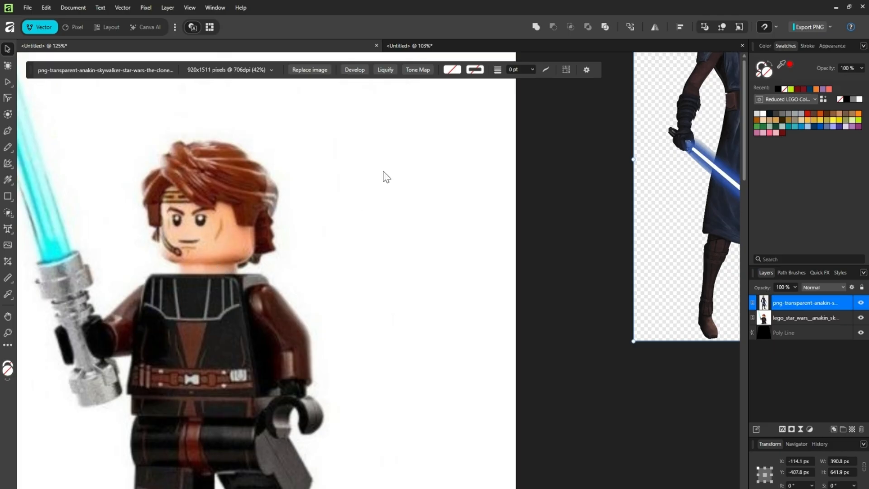
scroll(386, 176, down, 5)
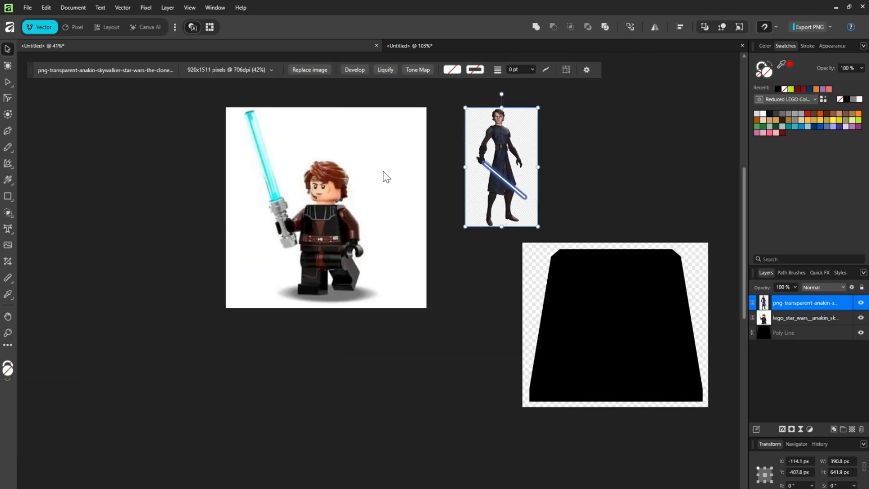
scroll(383, 176, up, 1)
scroll(384, 253, right, 4)
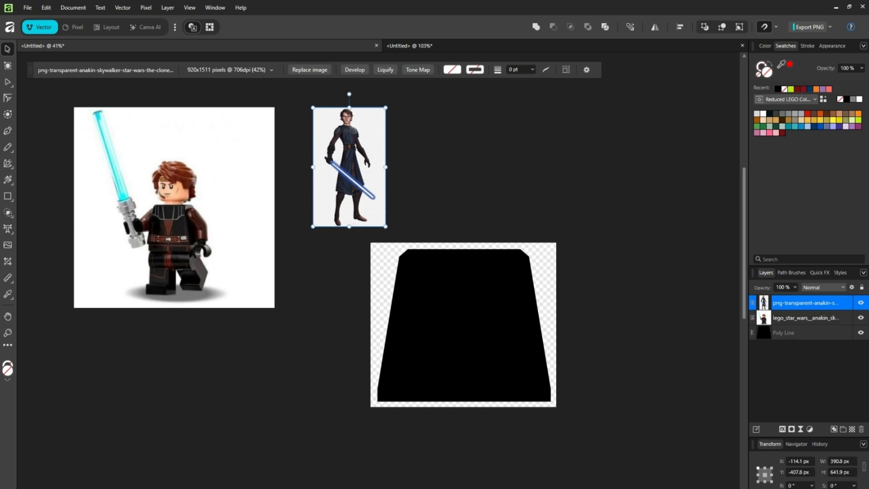
Draw a rectangle about 494 × 373 px over the upper middle of the black torso template, overhanging its top edge.
scroll(481, 351, up, 3)
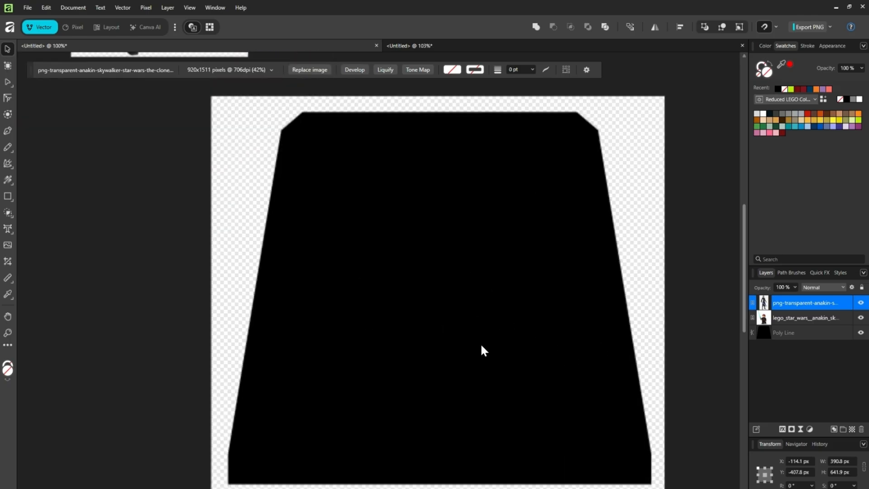
scroll(481, 351, down, 1)
scroll(481, 351, up, 1)
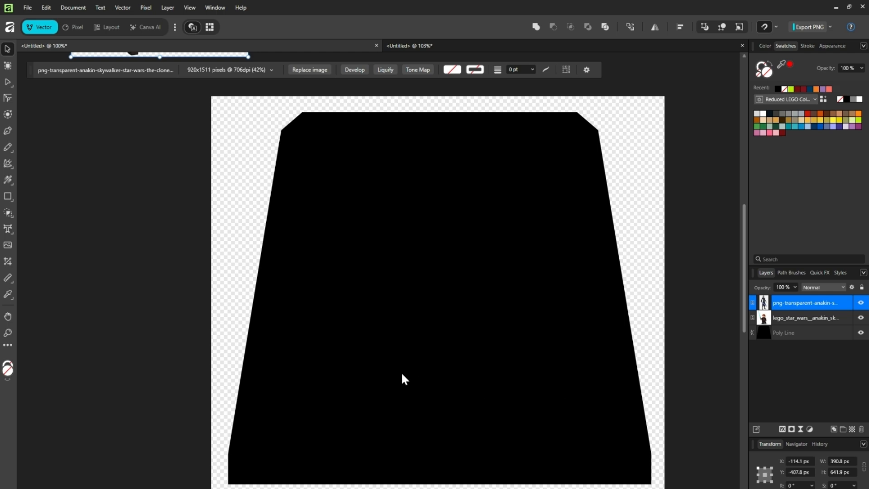
click(12, 200)
click(48, 197)
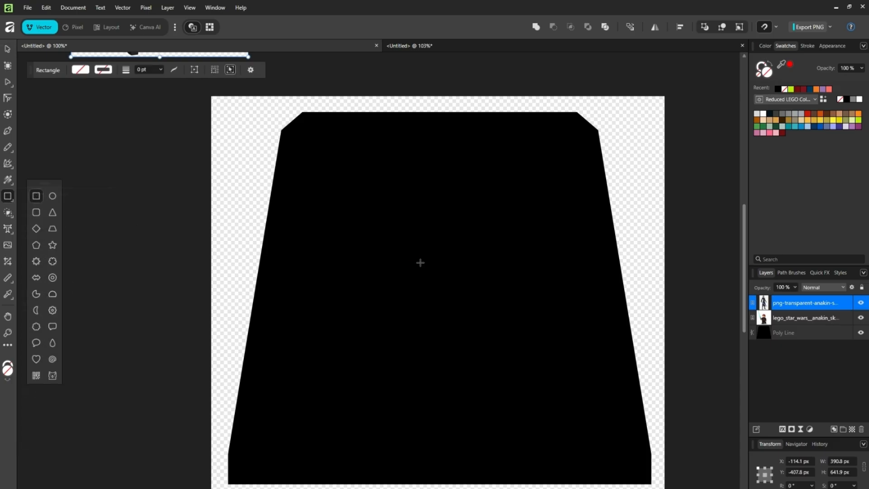
click(799, 333)
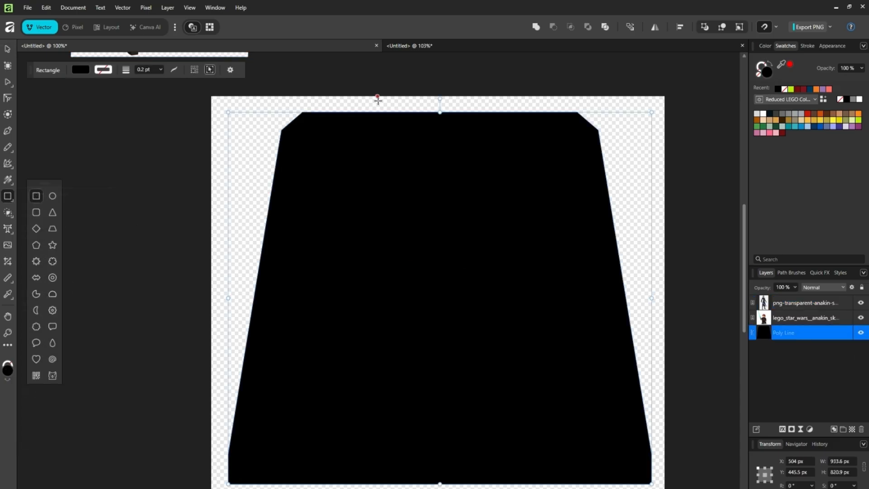
drag(331, 86, 555, 255)
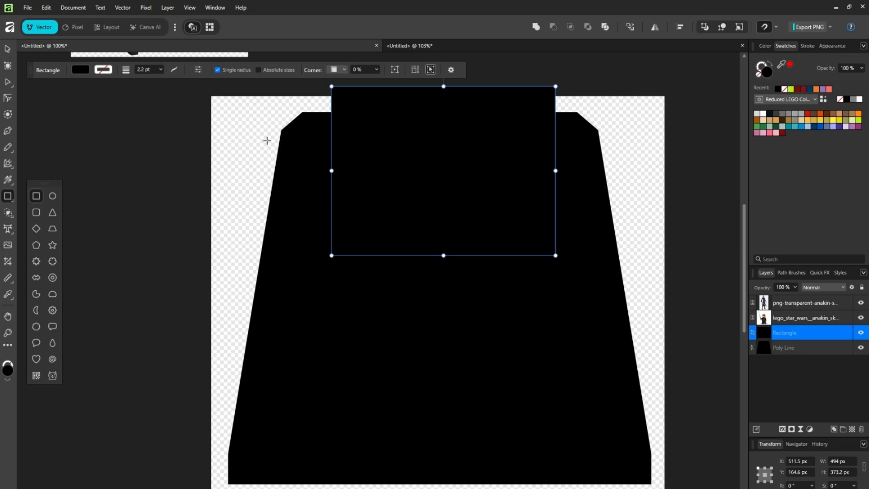
Centre the rectangle horizontally on the torso and fill it with dark grey from the reduced LEGO colour palette.
click(8, 48)
drag(439, 226, 430, 176)
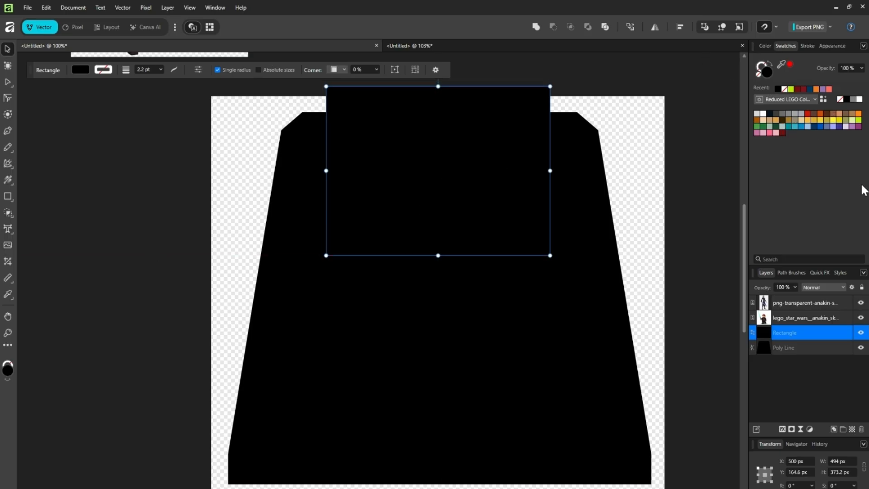
click(774, 112)
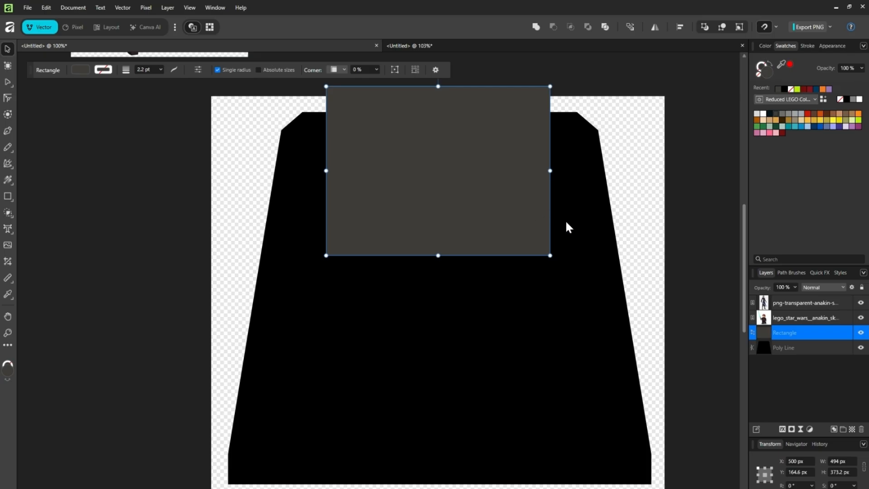
scroll(566, 223, down, 4)
scroll(566, 222, up, 4)
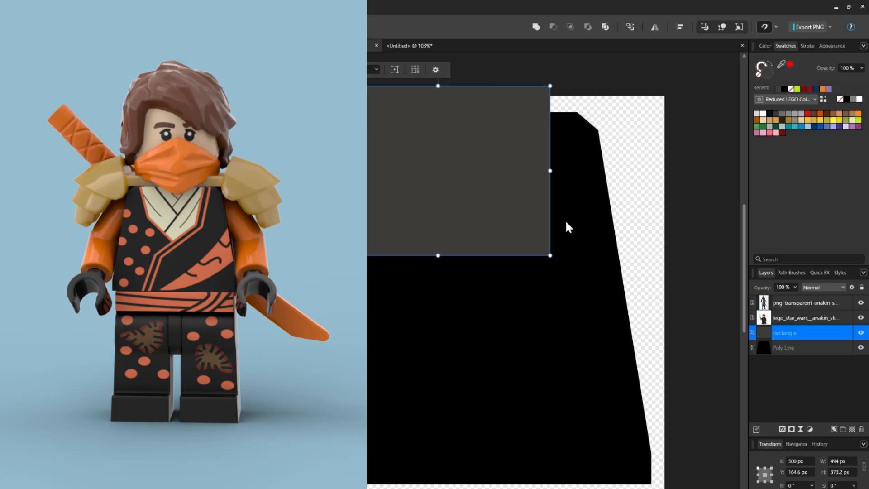
Shift the grey rectangle slightly up and nest it inside the torso's Poly Line layer so the overhanging part is clipped.
drag(501, 207, 500, 197)
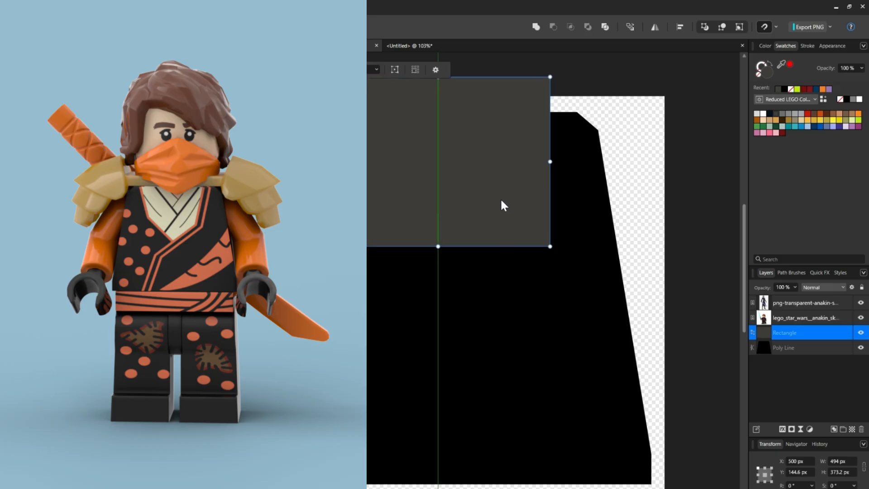
drag(746, 248, 744, 224)
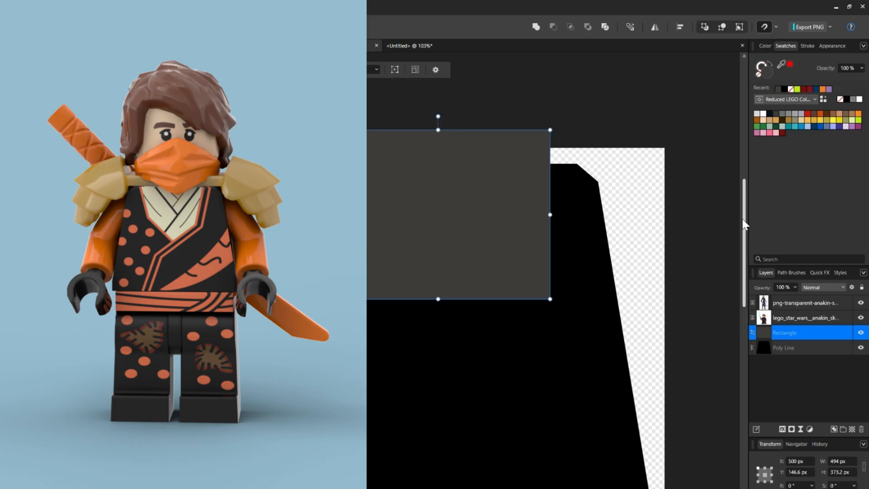
scroll(471, 255, down, 4)
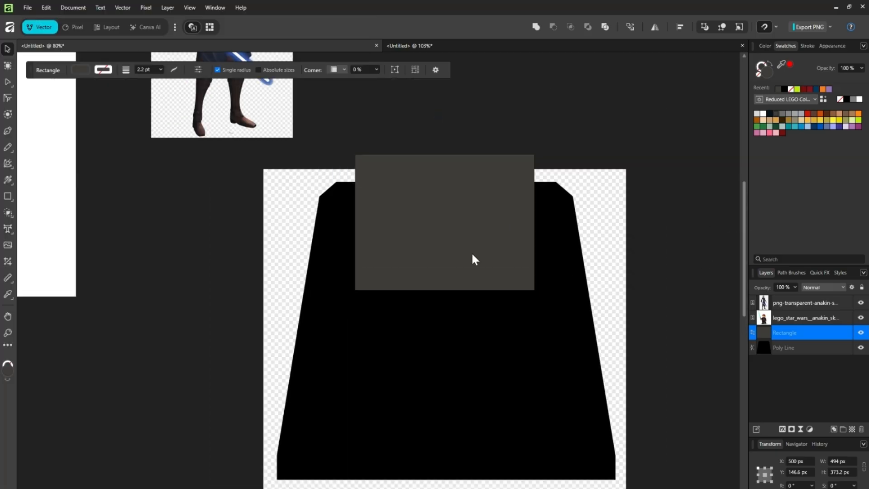
scroll(472, 254, up, 4)
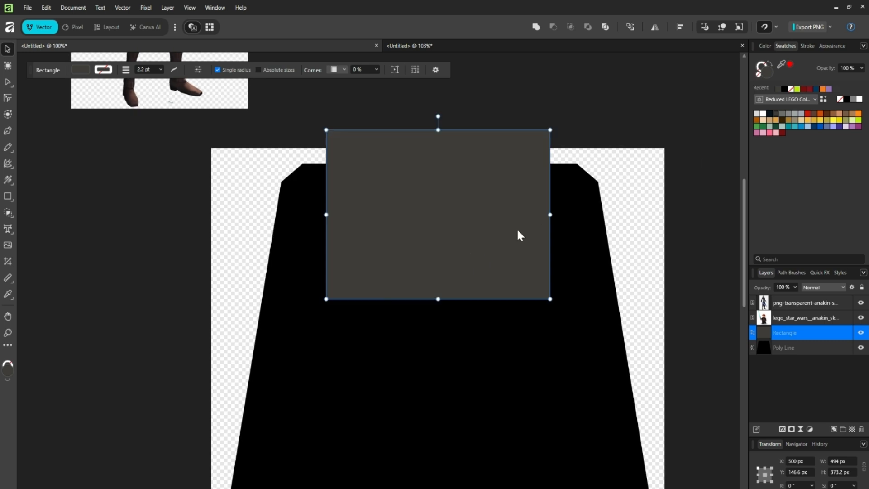
drag(772, 334, 773, 347)
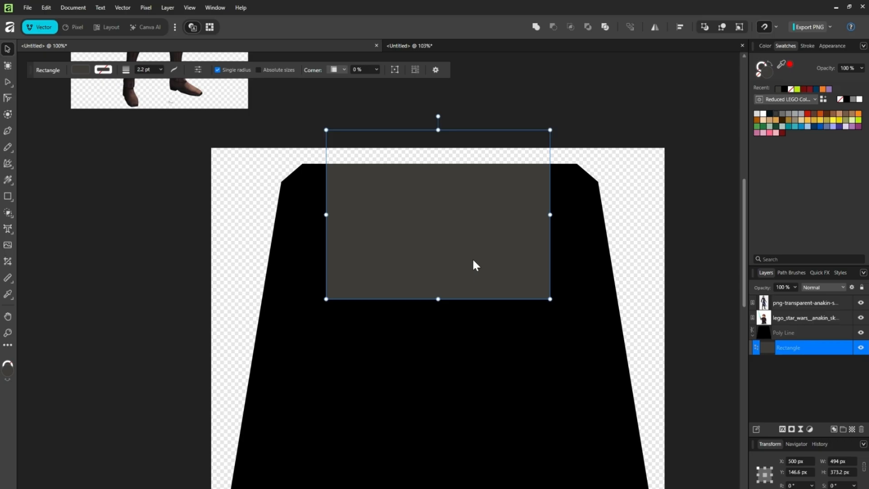
scroll(473, 262, down, 4)
scroll(473, 262, up, 3)
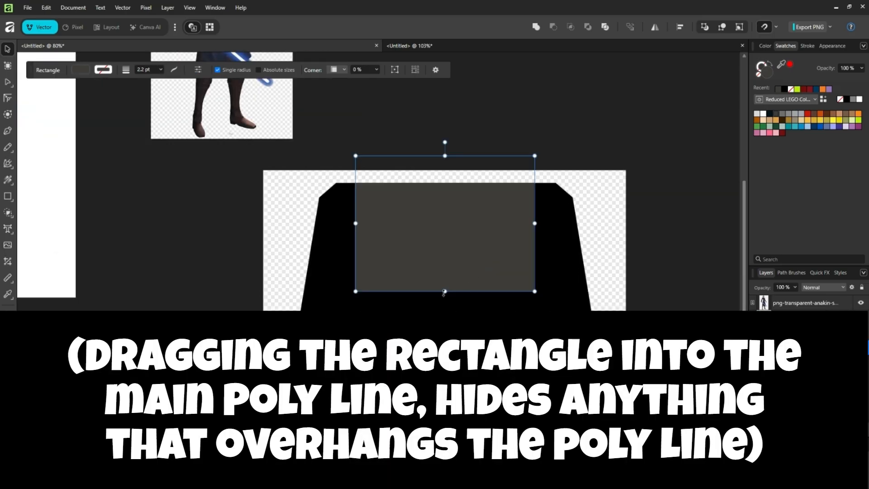
drag(445, 291, 446, 291)
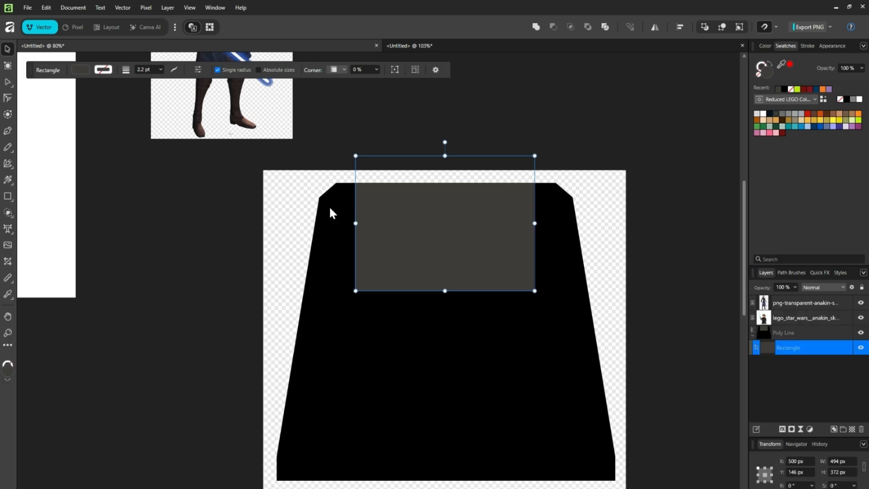
Draw a grey ellipse about 271 × 297 px over the torso's upper right corner, overlapping the rectangle.
click(13, 202)
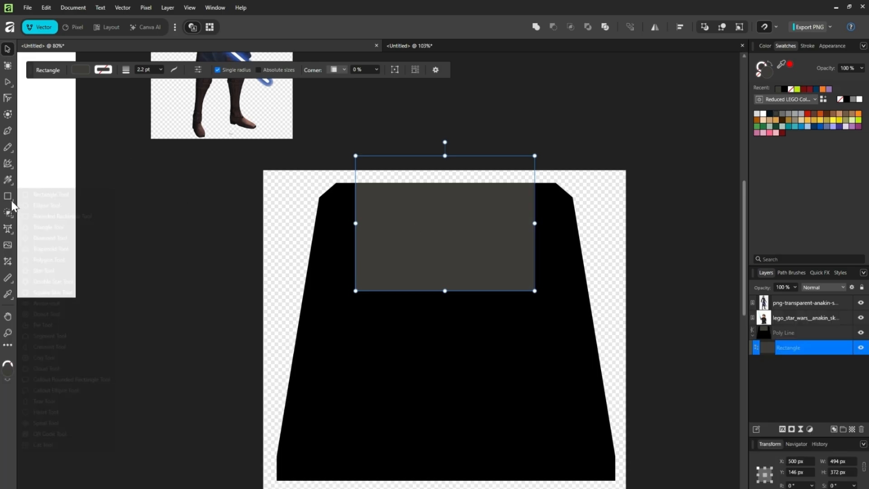
click(45, 204)
drag(609, 172, 510, 277)
scroll(510, 277, down, 3)
scroll(510, 278, up, 3)
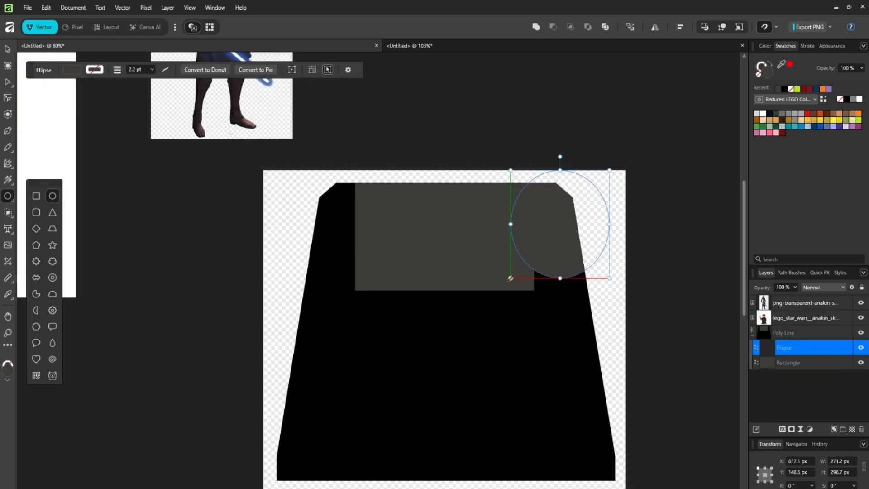
Stretch the ellipse downward and inward to about 345 × 424 px.
click(7, 50)
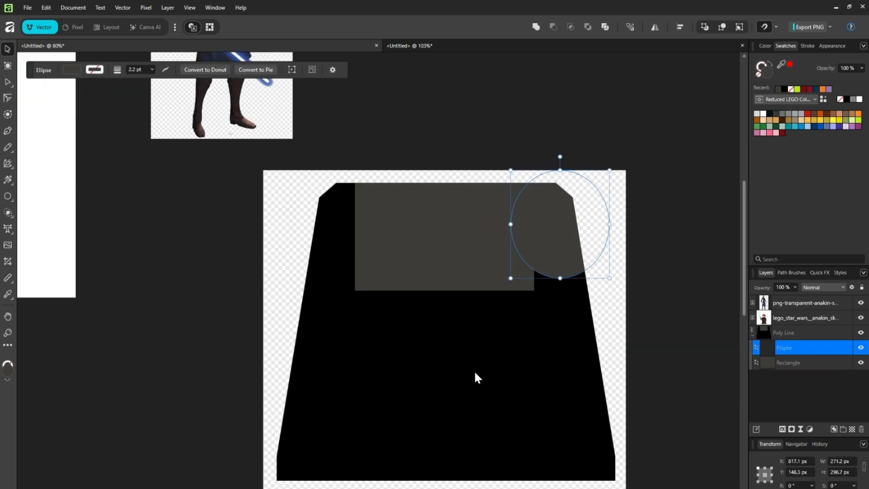
drag(560, 278, 568, 326)
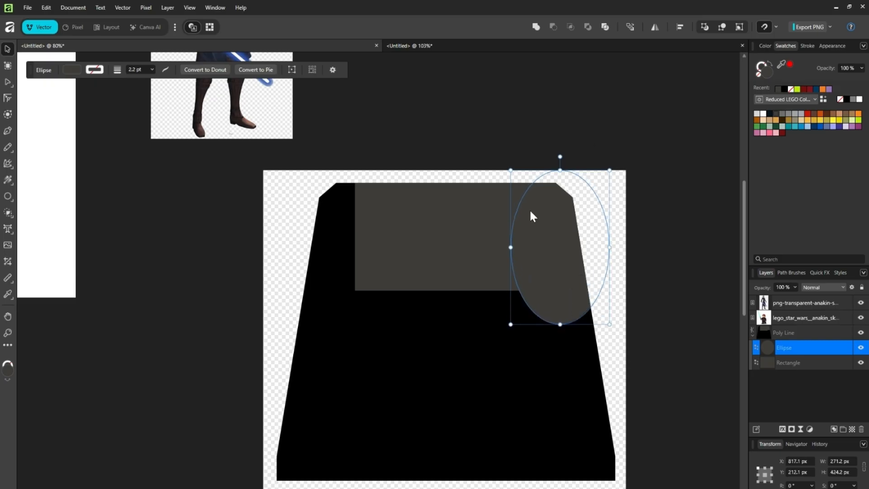
drag(510, 245, 483, 248)
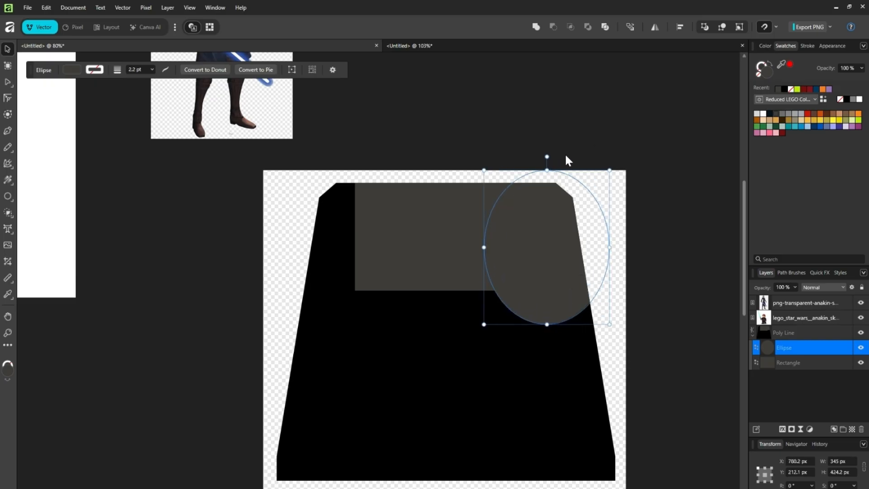
Rotate the ellipse 21° and shift it toward the torso's upper right corner.
drag(547, 156, 514, 162)
drag(537, 240, 551, 235)
scroll(550, 233, down, 3)
scroll(551, 234, up, 4)
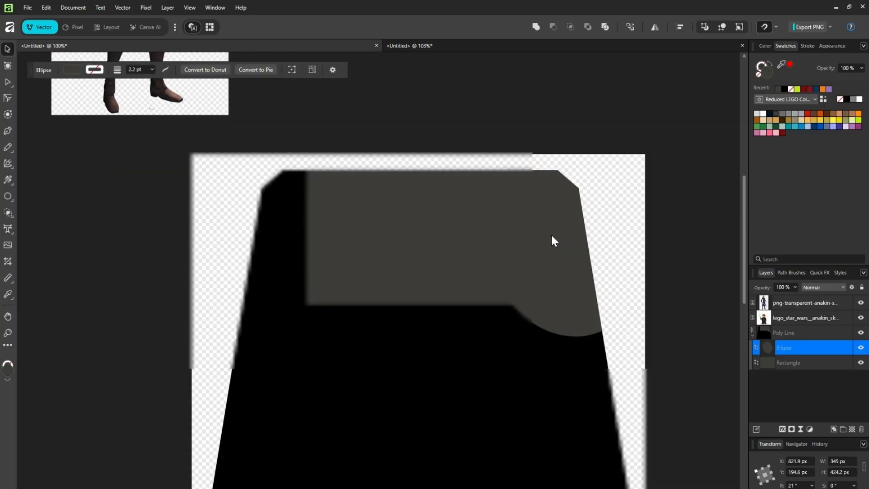
drag(566, 290, 574, 283)
scroll(574, 283, down, 3)
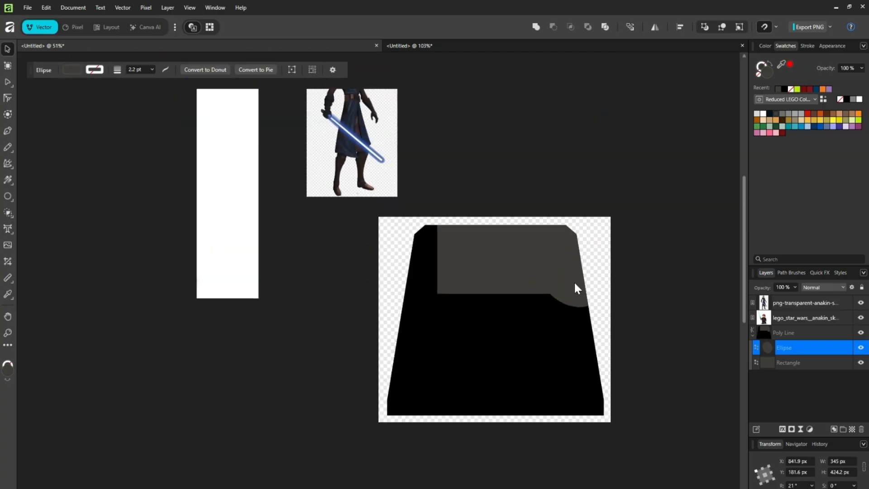
scroll(574, 284, up, 3)
scroll(575, 288, up, 1)
Resize the tilted ellipse to about 345 × 478 px and reposition it so its curve runs from the rectangle to the torso's right edge.
drag(614, 334, 668, 426)
scroll(545, 271, down, 4)
scroll(544, 272, up, 2)
drag(544, 272, 507, 275)
scroll(506, 274, down, 3)
scroll(507, 275, up, 3)
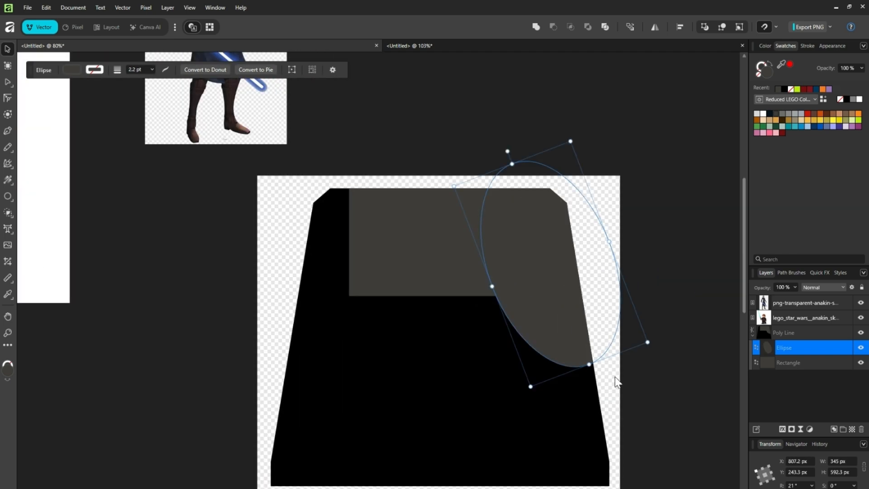
drag(589, 364, 576, 319)
drag(531, 251, 541, 255)
scroll(542, 260, down, 2)
scroll(542, 259, up, 3)
drag(562, 294, 569, 298)
scroll(568, 295, down, 4)
scroll(568, 295, up, 1)
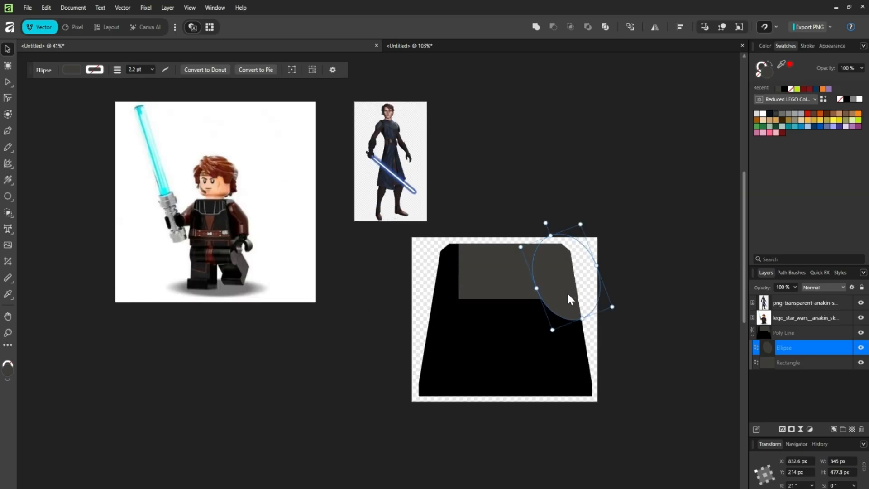
Draw a grey trapezoid about 339 px wide in the torso's centre and flip it upside down, with a height of about 162 px.
scroll(513, 359, down, 1)
scroll(513, 360, up, 4)
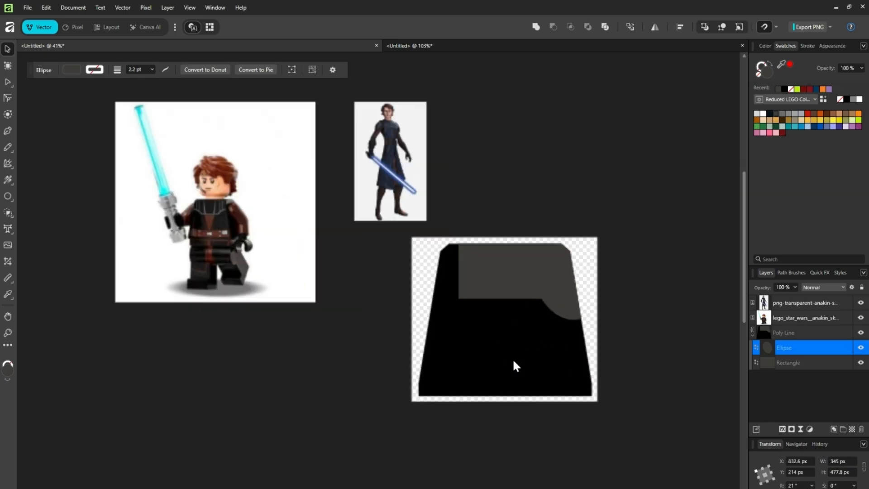
scroll(544, 255, down, 1)
scroll(543, 256, up, 3)
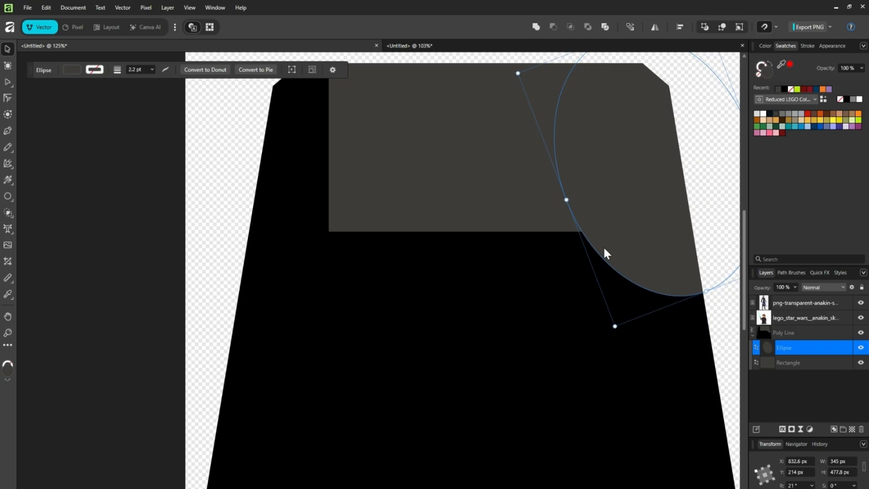
click(8, 196)
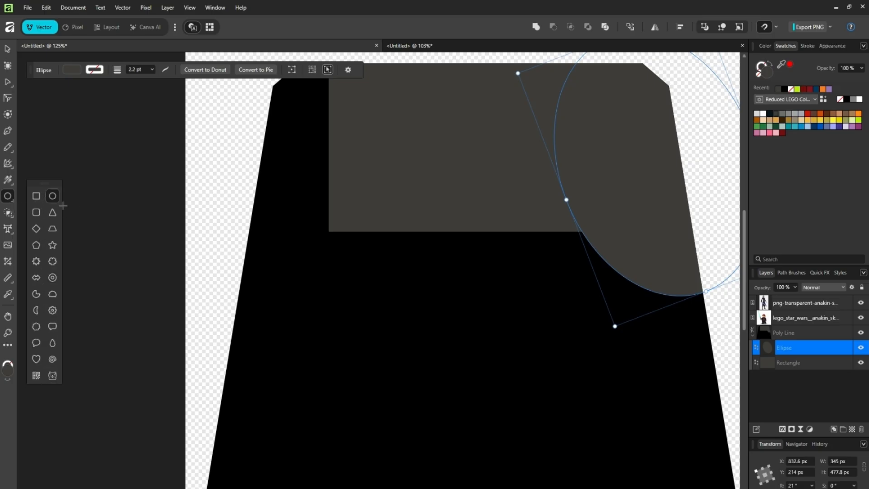
click(53, 229)
drag(384, 198, 576, 383)
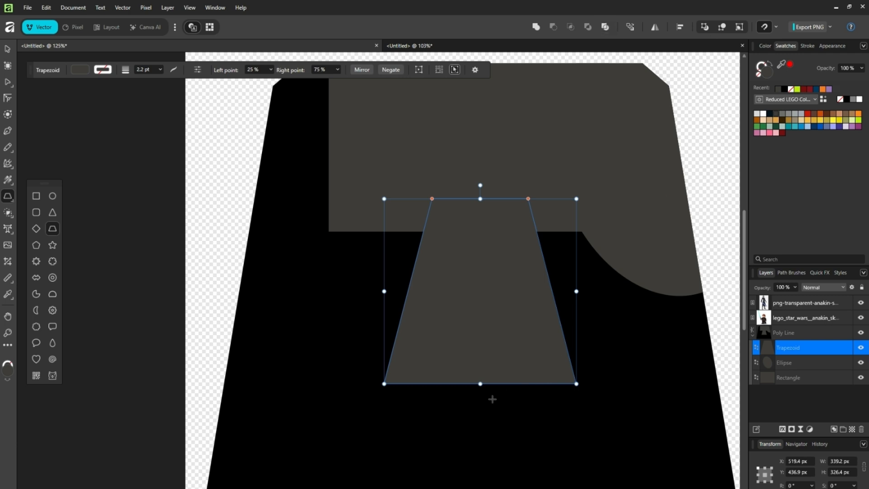
drag(480, 384, 455, 109)
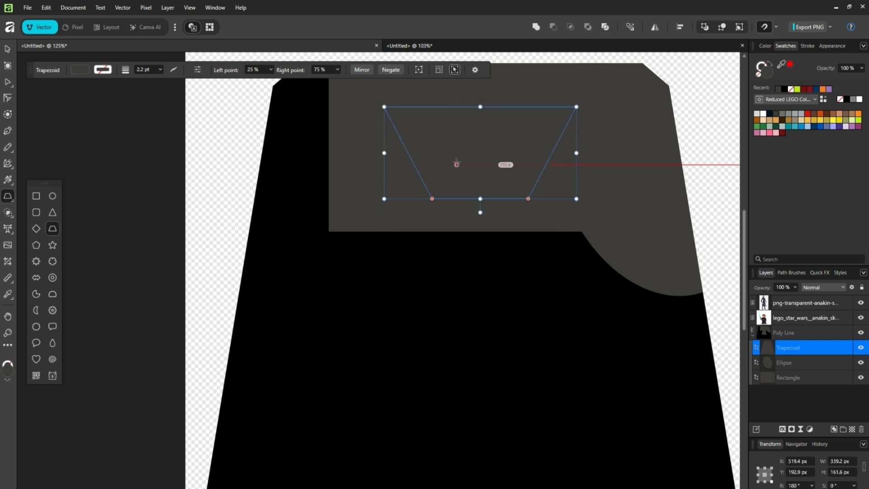
Align the inverted trapezoid centrally against the rectangle's lower edge and extend its height to about 202 px.
click(8, 49)
drag(542, 125, 519, 244)
drag(452, 265, 457, 267)
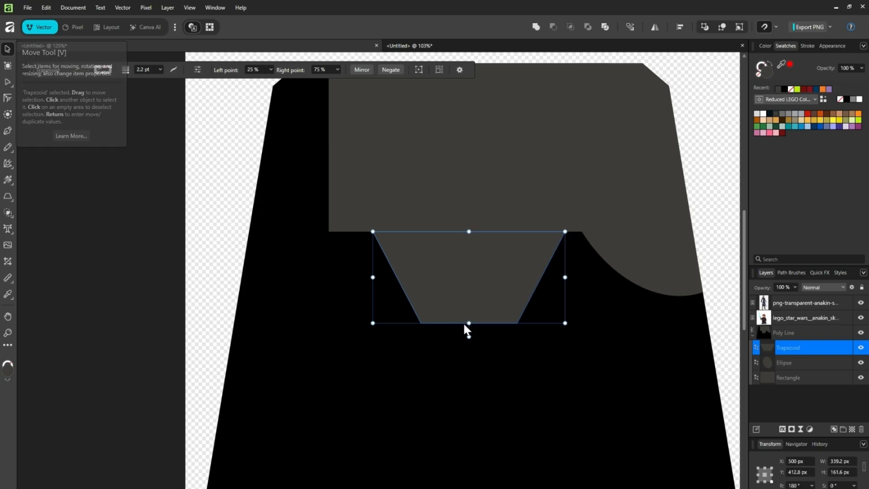
drag(469, 323, 494, 346)
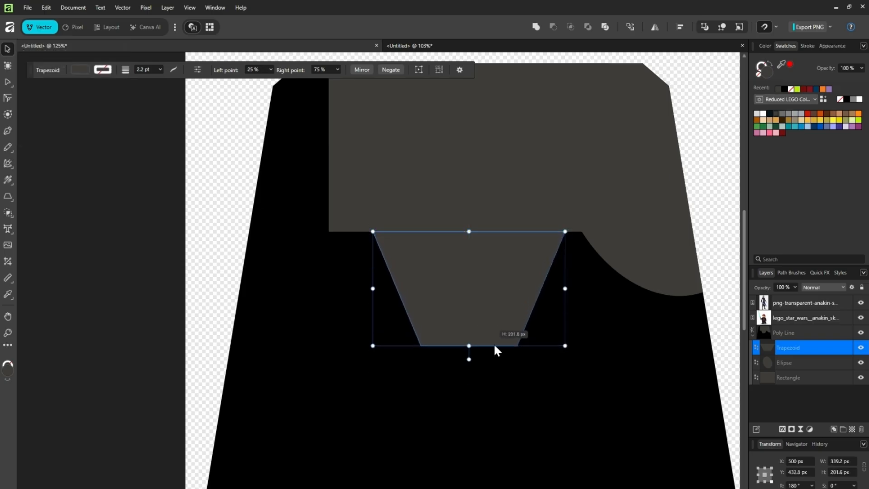
Enlarge the shoulder ellipse to about 364 × 500 px so its curve reaches the trapezoid's upper corner.
key(ctrl+1)
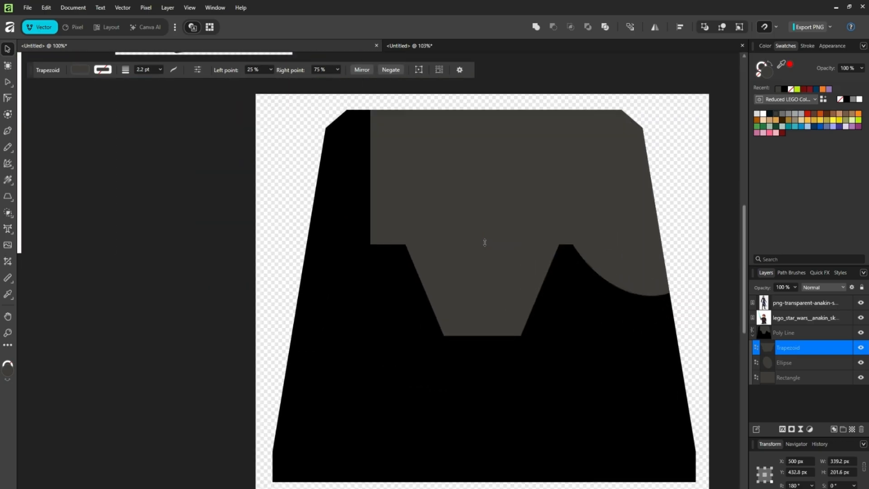
click(651, 236)
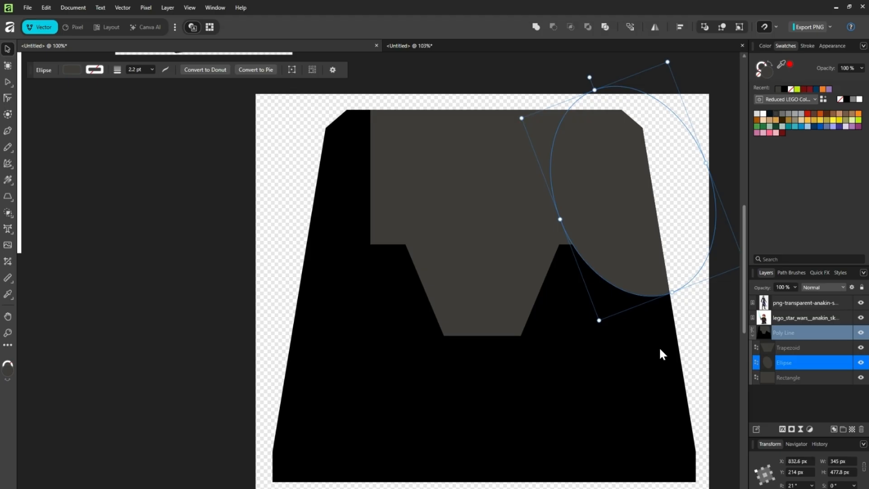
scroll(549, 292, up, 1)
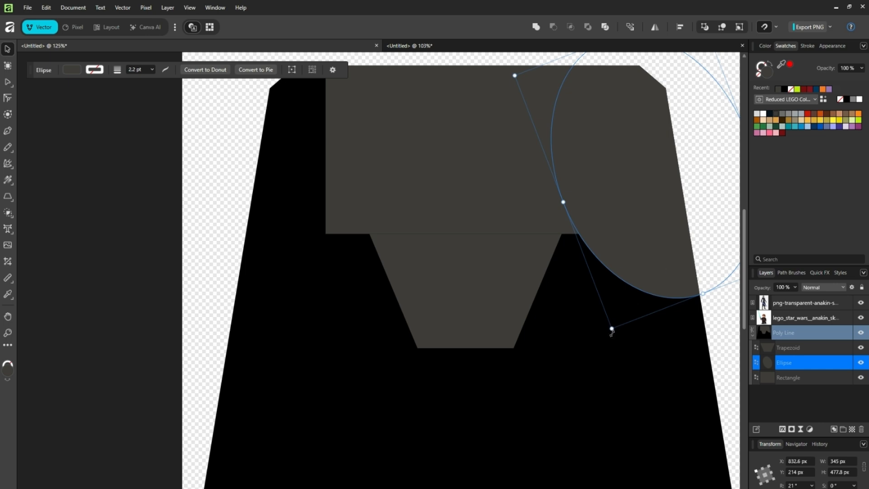
drag(612, 330, 605, 344)
scroll(605, 344, down, 3)
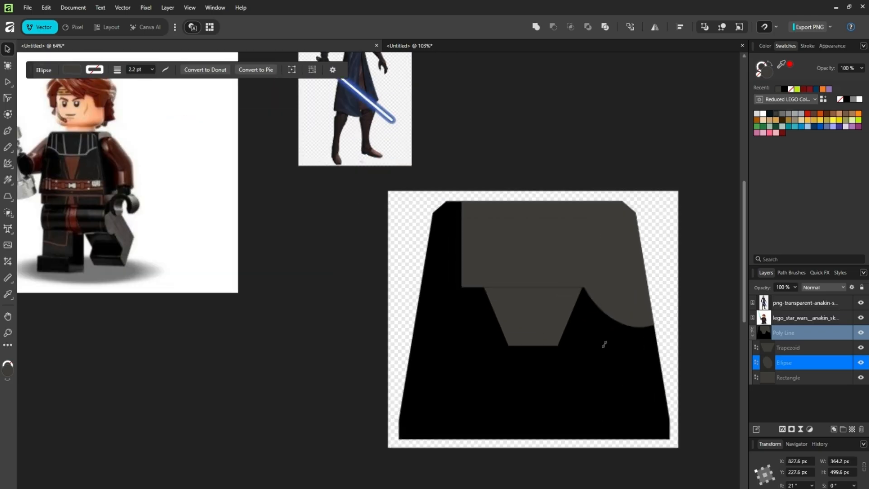
Shrink the shoulder ellipse to about 296 × 426 px and reposition it over the torso's upper corner.
drag(576, 277, 598, 269)
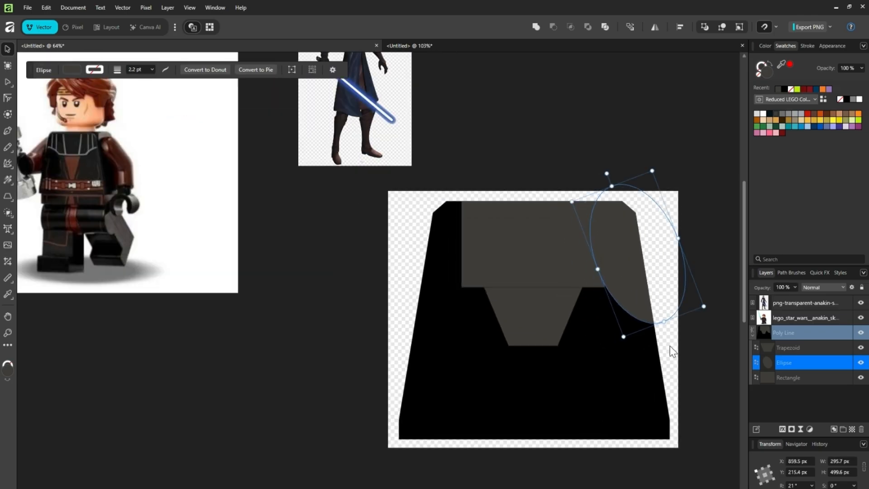
drag(664, 321, 655, 301)
drag(605, 246, 622, 235)
Shift the inverted trapezoid so it is horizontally centred on the torso at X 504 px.
click(521, 217)
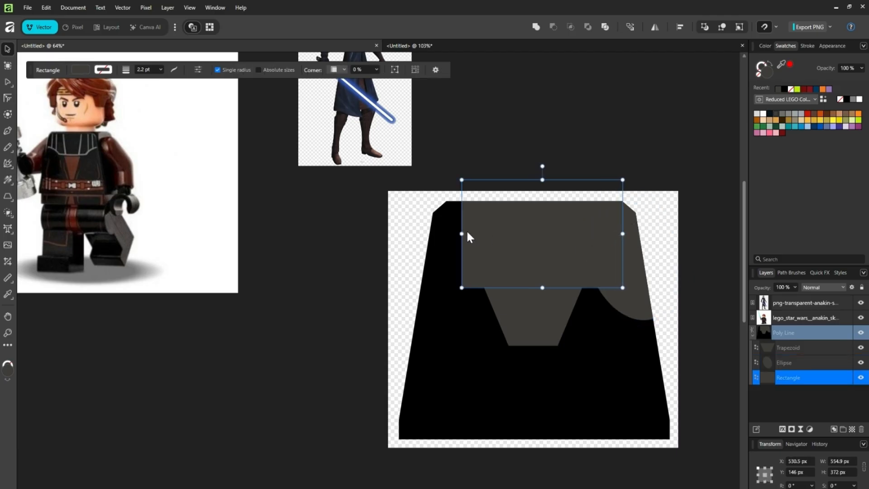
scroll(625, 267, down, 2)
scroll(625, 267, up, 3)
click(455, 346)
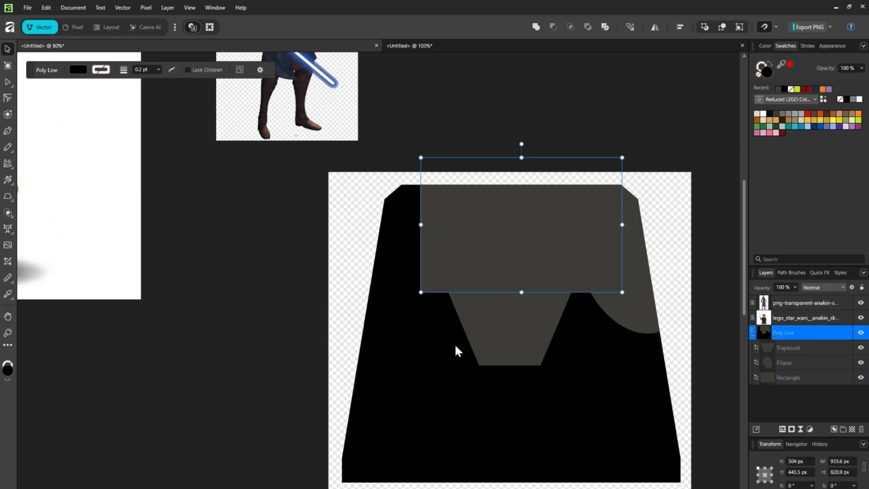
click(796, 347)
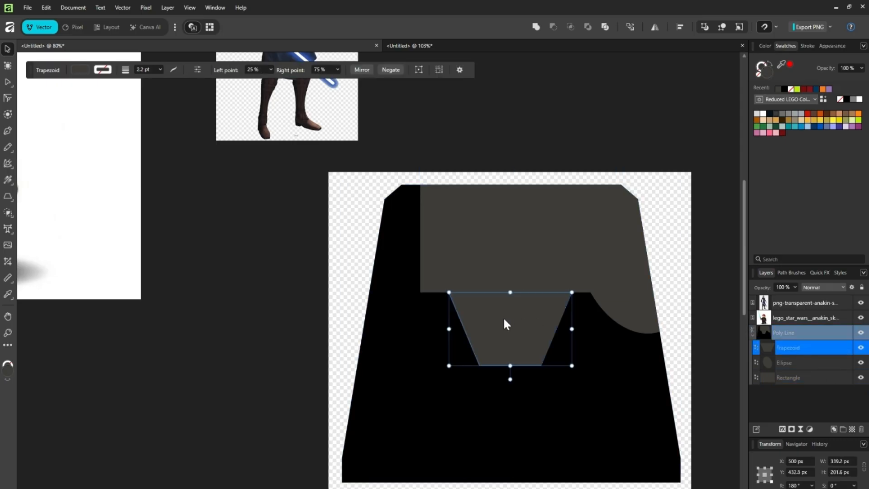
drag(504, 316, 504, 317)
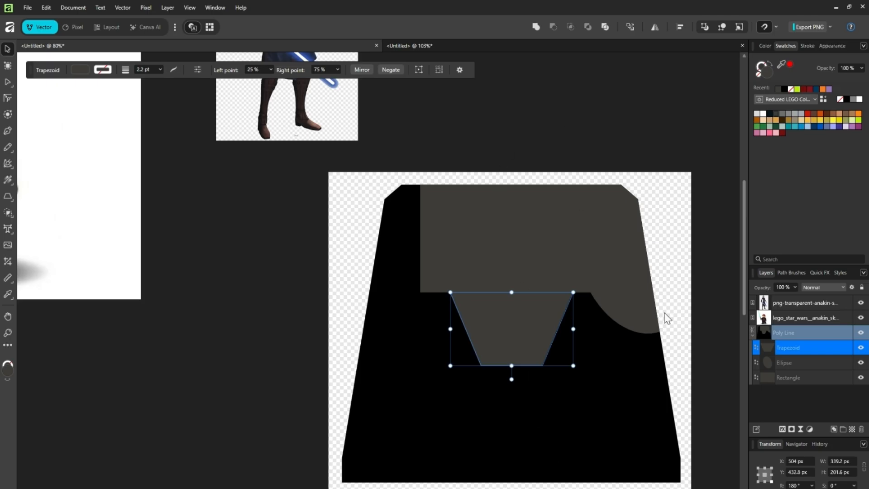
Raise the shoulder ellipse slightly to Y 227 px, keeping its horizontal position.
click(616, 243)
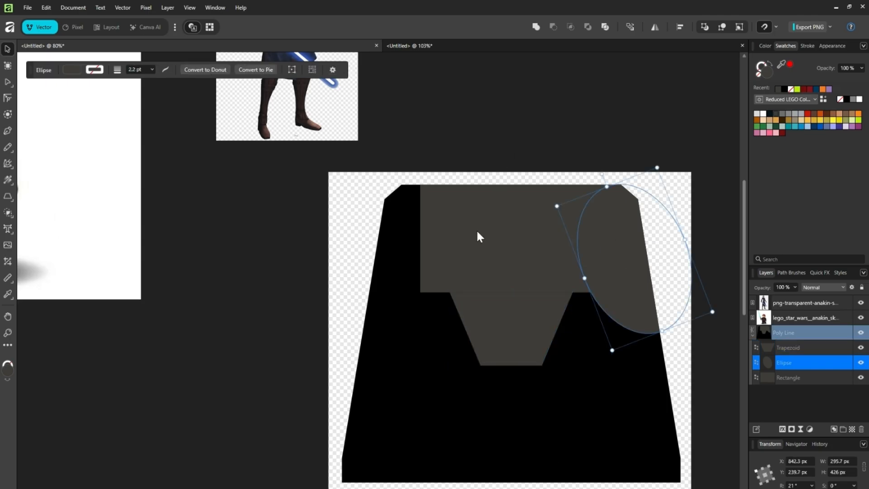
scroll(475, 229, up, 2)
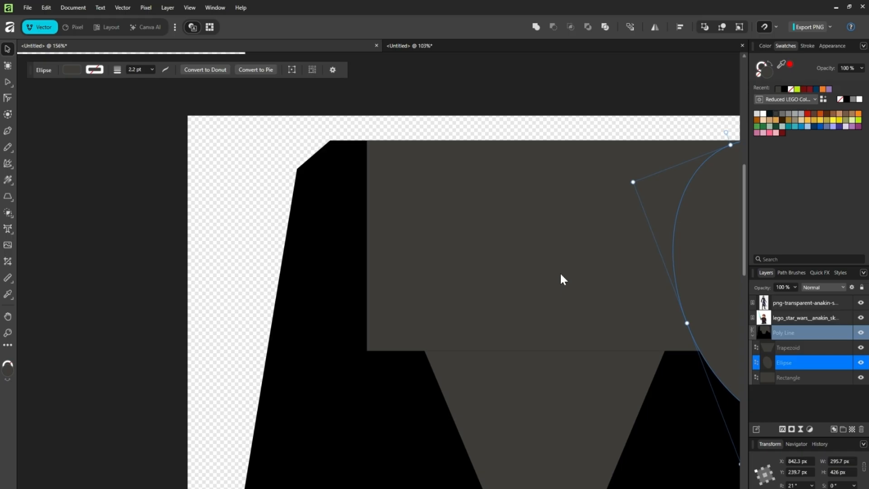
scroll(721, 237, down, 3)
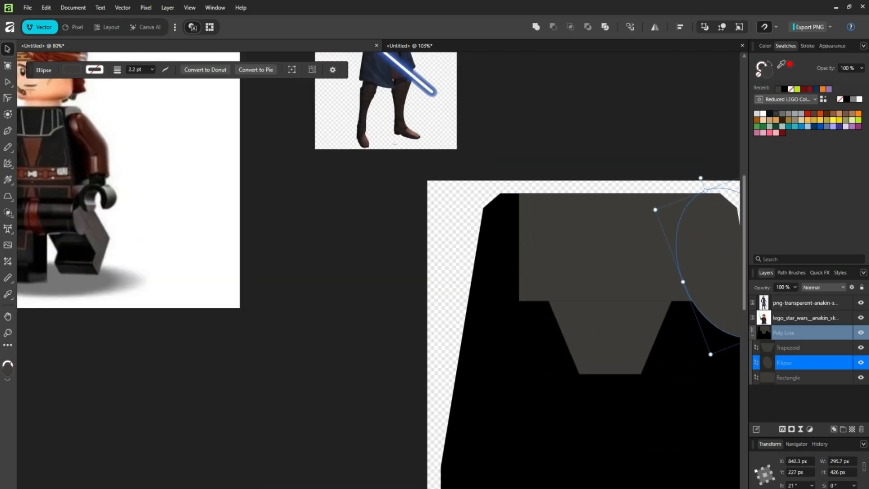
scroll(379, 270, right, 5)
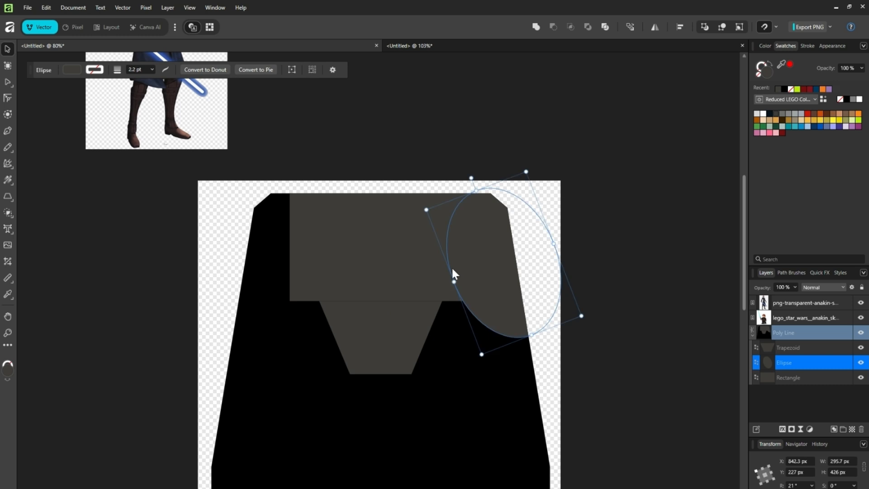
scroll(449, 221, up, 3)
scroll(449, 221, down, 6)
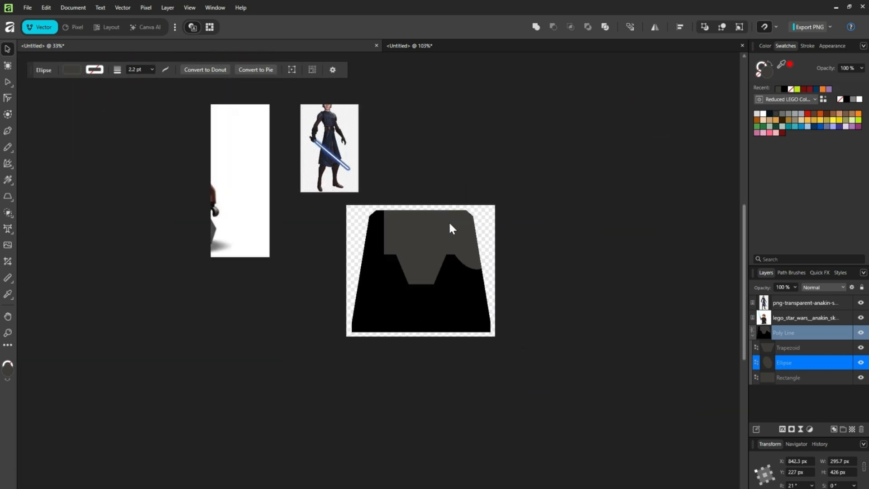
scroll(449, 221, up, 5)
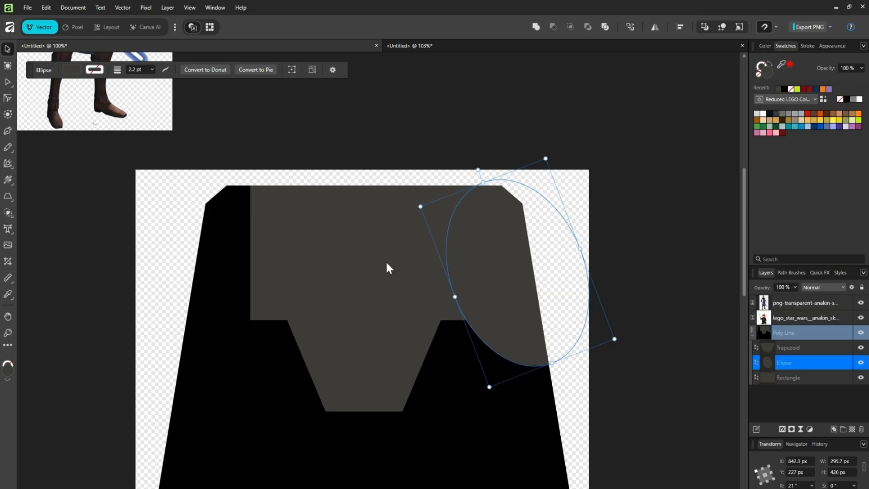
Duplicate the shoulder ellipse, flip the copy horizontally and place it over the opposite shoulder at about X 158 px.
key(ctrl+j)
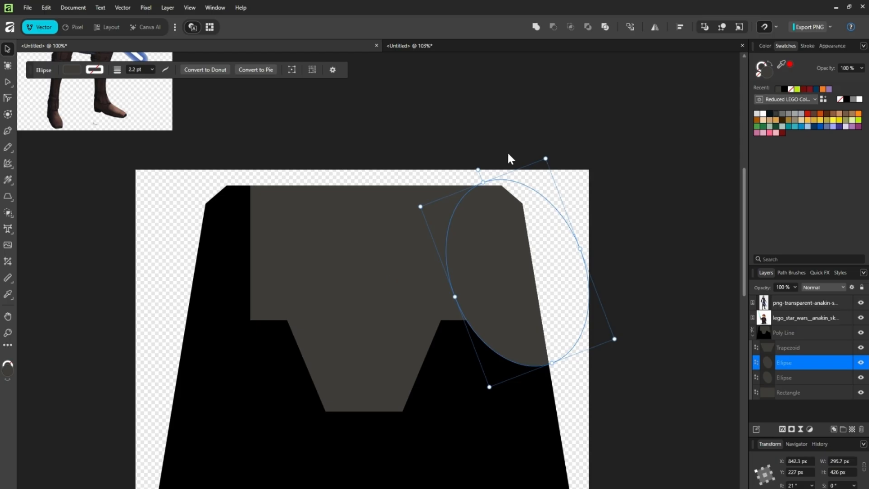
click(657, 26)
click(677, 42)
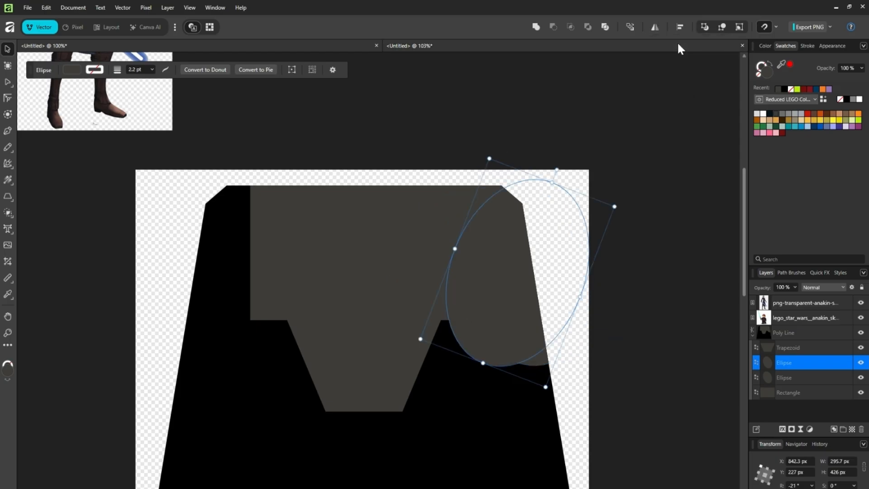
drag(479, 275, 214, 253)
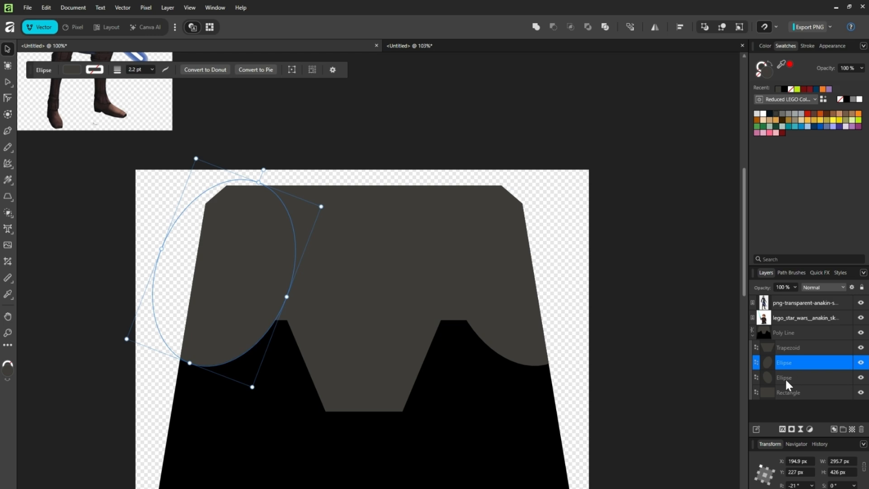
drag(244, 272, 229, 272)
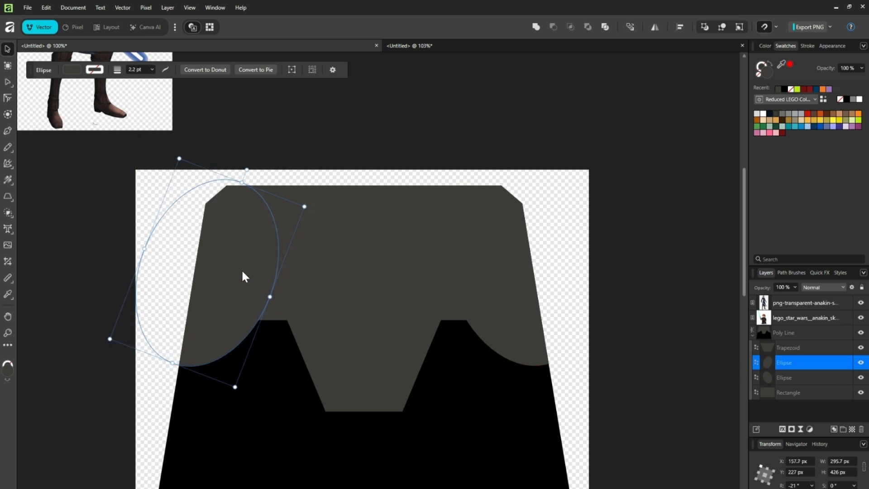
Centre the pair of shoulder ellipses on the torso by setting their combined X position to 504 px.
shift+click(792, 379)
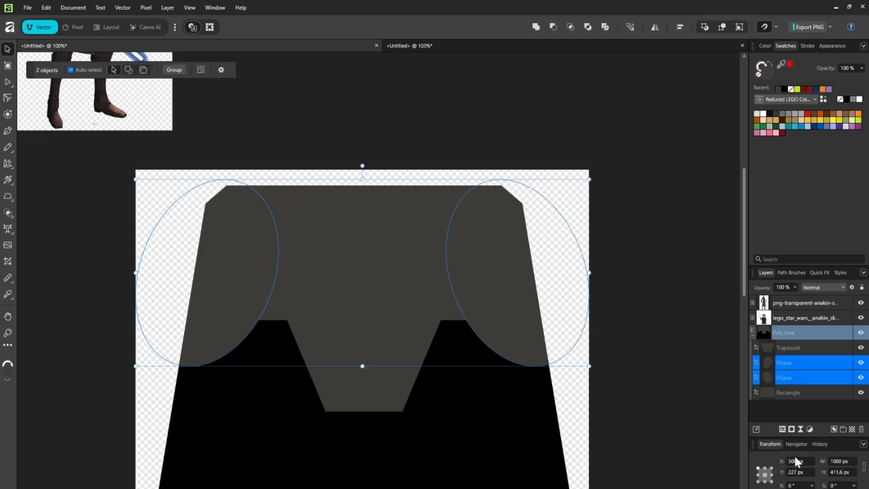
text(504)
key(Return)
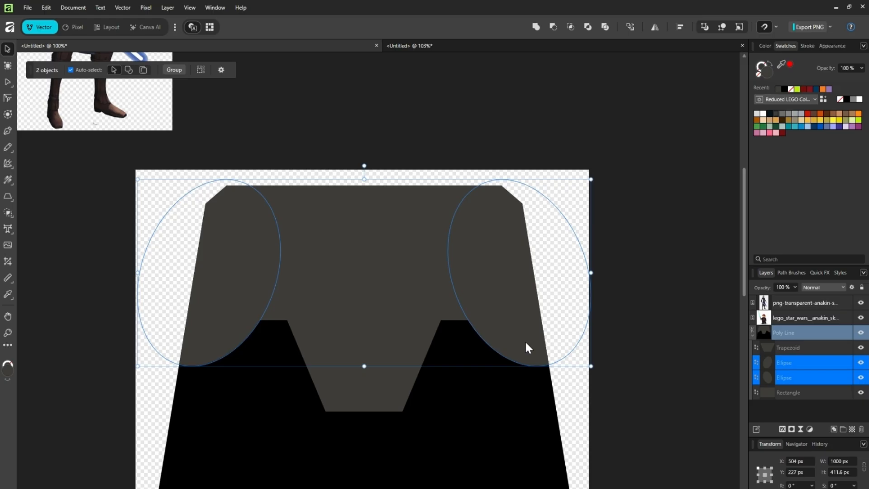
scroll(524, 343, down, 5)
scroll(525, 343, up, 4)
click(614, 405)
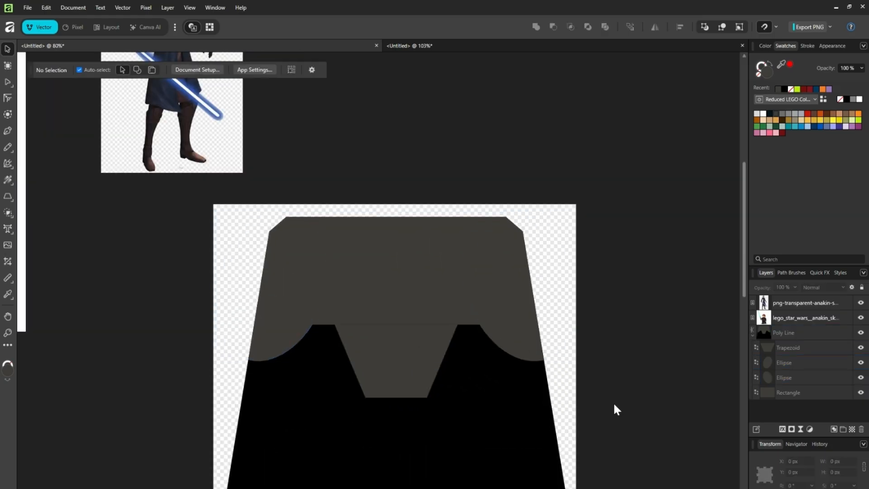
Group the trapezoid, both ellipses and the rectangle inside the torso outline.
scroll(322, 375, down, 2)
scroll(322, 375, up, 3)
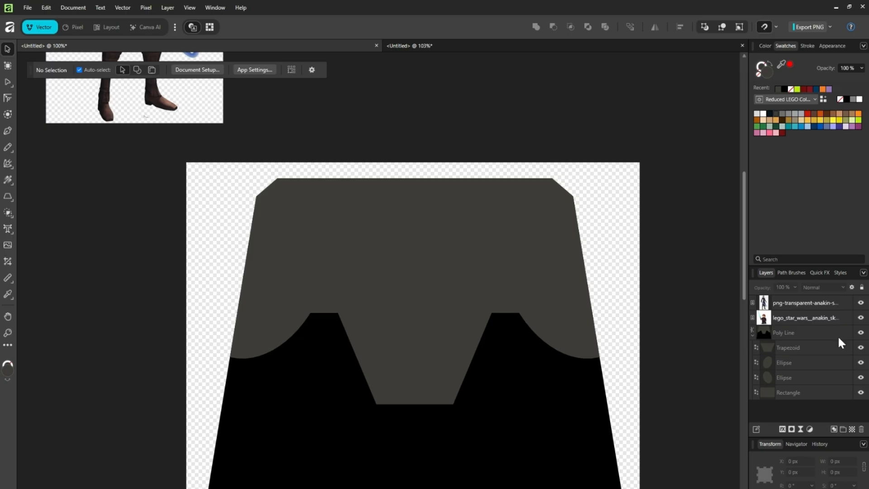
click(783, 349)
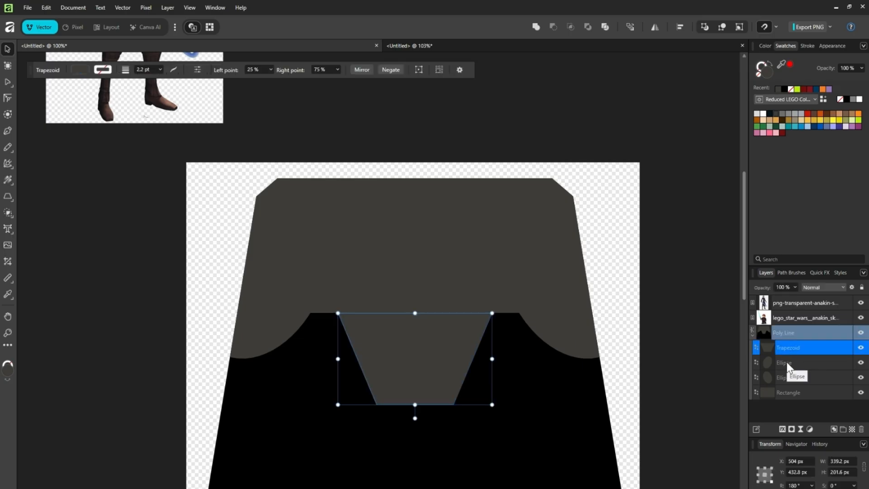
shift+click(786, 364)
shift+click(785, 376)
shift+click(783, 392)
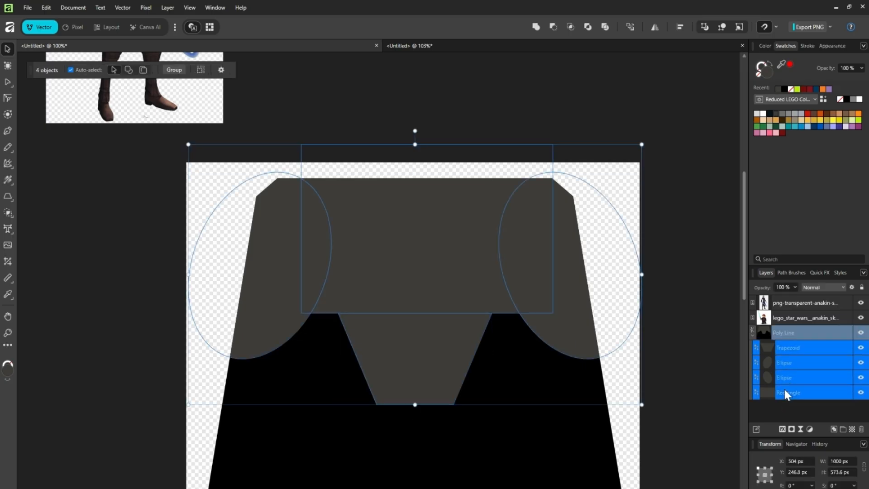
key(ctrl+g)
Draw a grey rectangle about 1789 × 1160 px that covers the whole torso and extends beyond the artboard.
scroll(498, 339, down, 1)
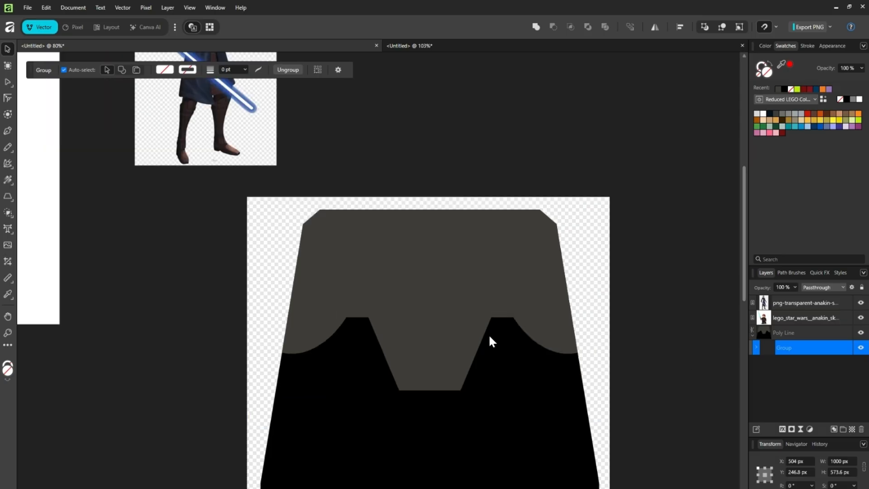
click(12, 200)
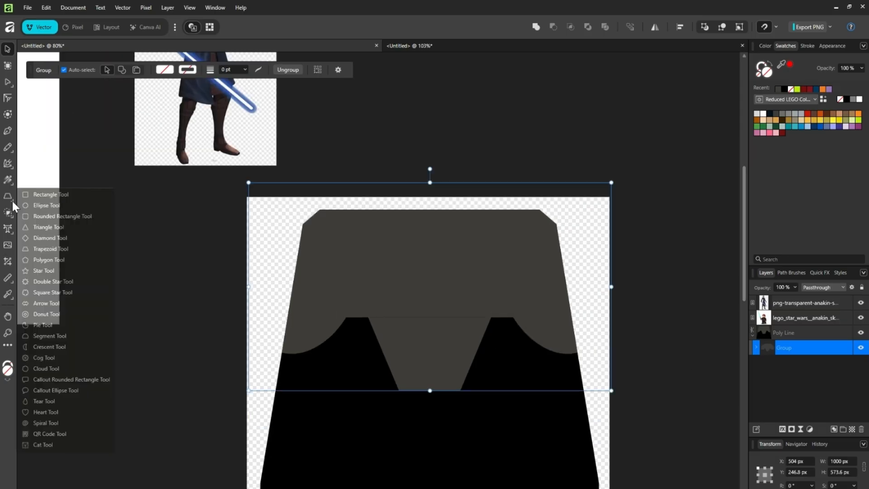
click(45, 197)
scroll(339, 393, down, 2)
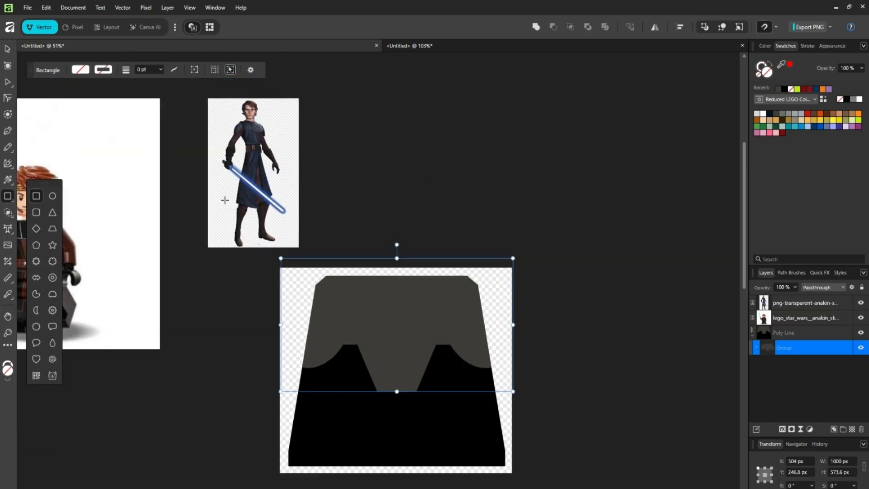
drag(189, 212, 603, 479)
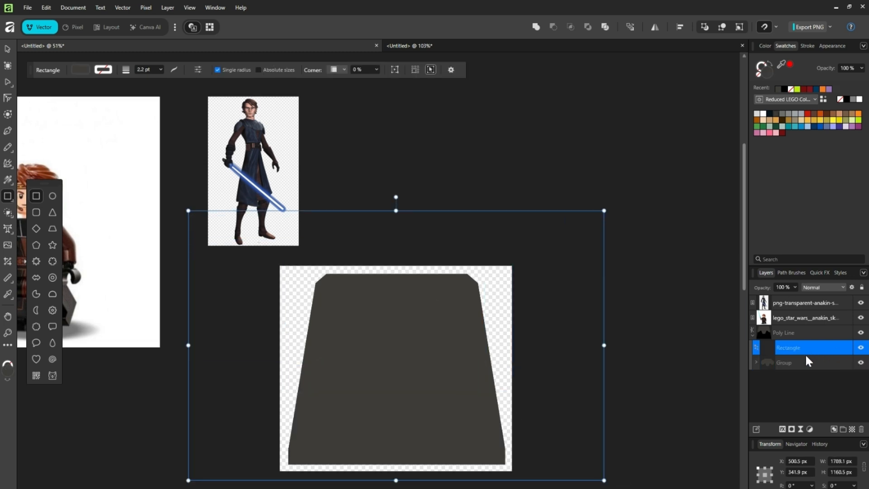
Use Shape Builder on the large rectangle and the group to subtract the area outside the grouped shapes' combined outline.
shift+click(796, 363)
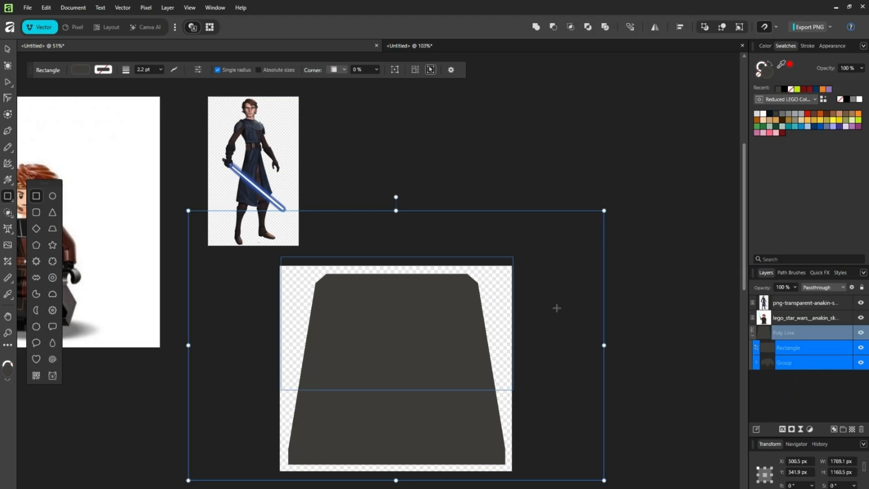
click(6, 213)
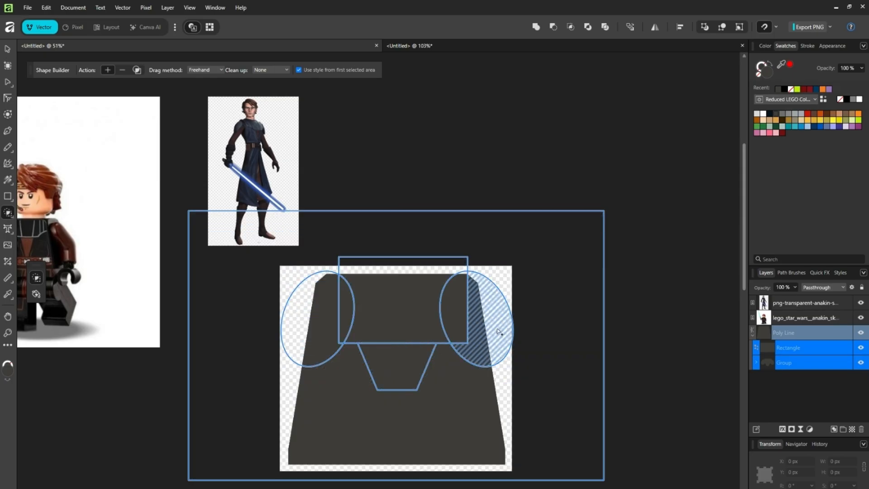
scroll(595, 414, up, 3)
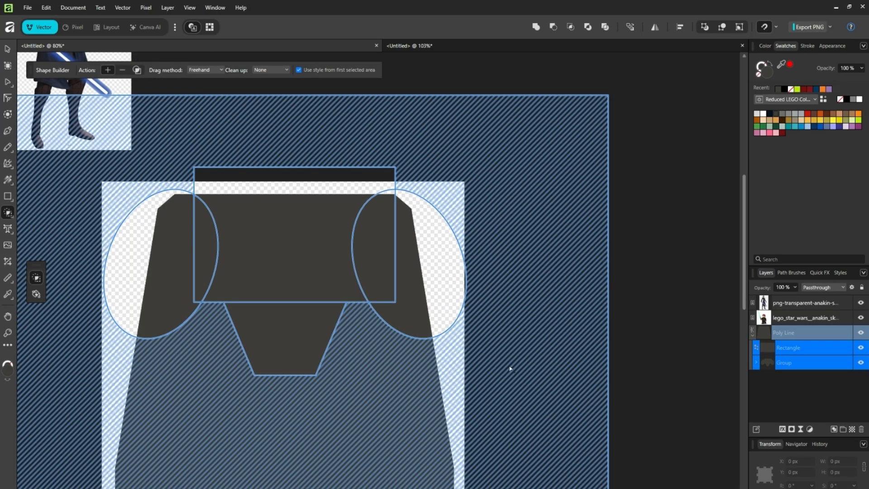
key(alt)
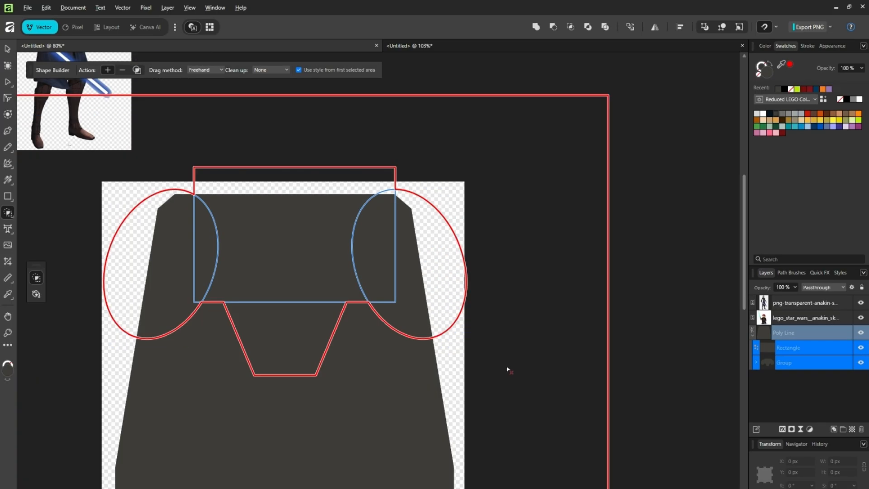
alt+click(455, 354)
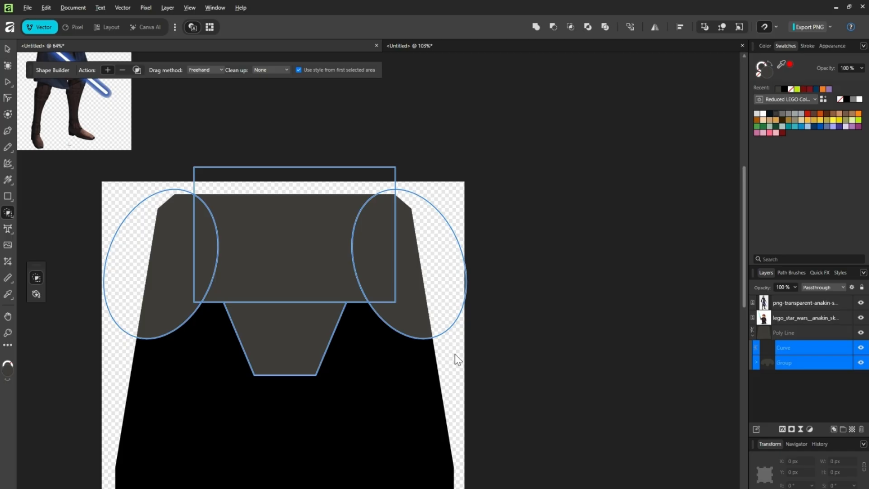
Hide the original group of shapes and select the combined chest curve.
scroll(455, 356, down, 3)
click(787, 363)
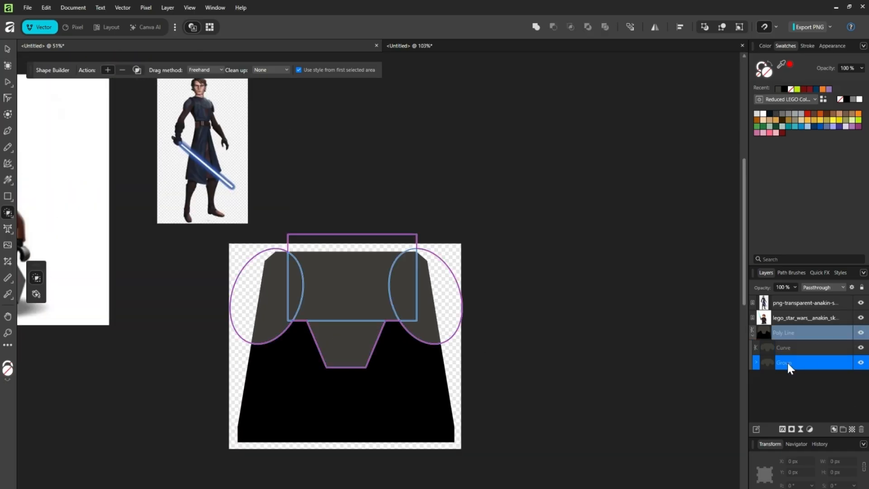
click(860, 363)
click(790, 347)
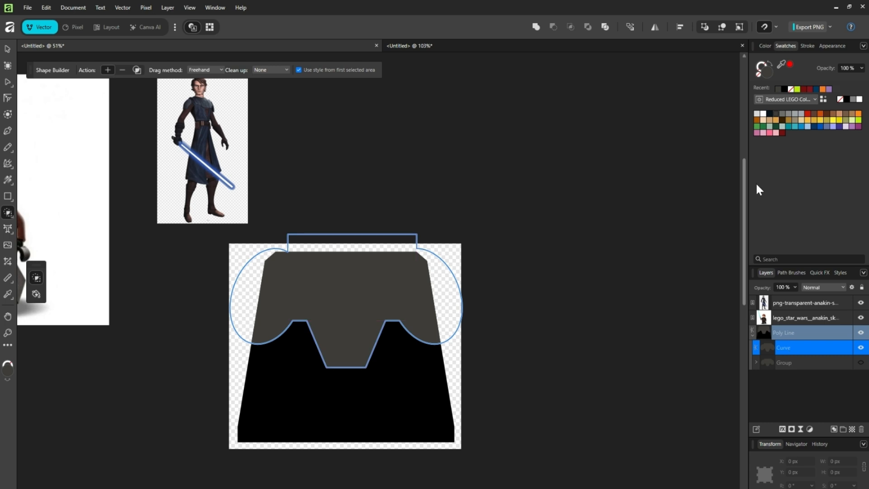
scroll(280, 274, up, 3)
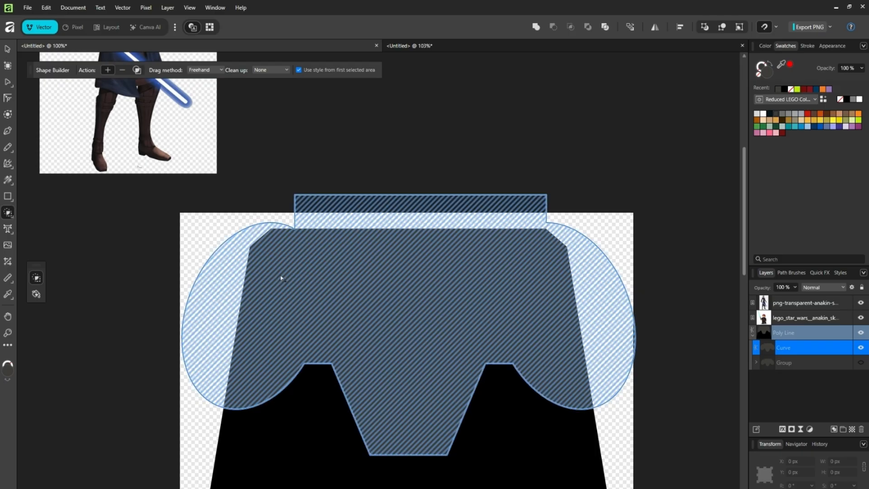
scroll(280, 278, up, 3)
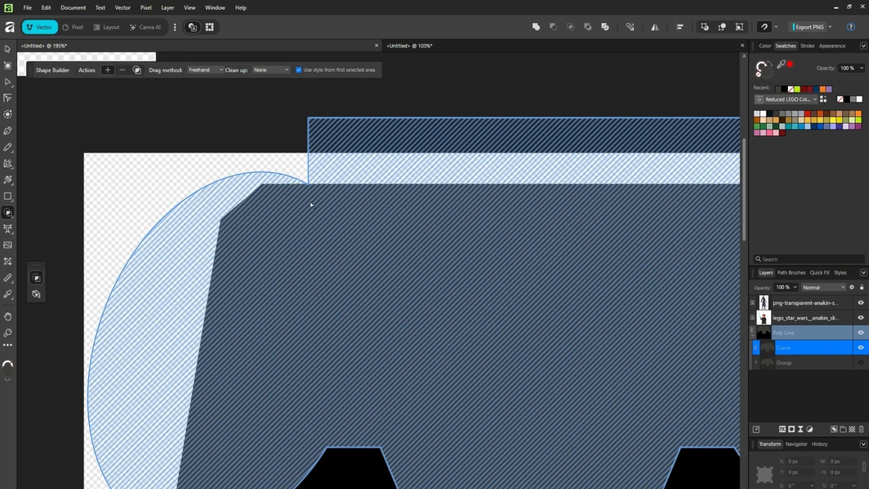
scroll(203, 190, down, 3)
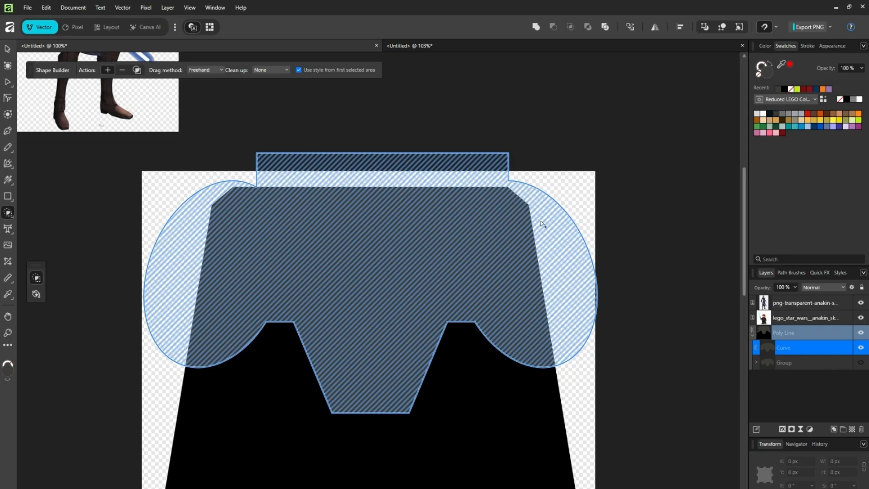
Hide the combined chest curve, show the original group in its place, and expand the group to inspect its separate shapes.
scroll(653, 162, down, 1)
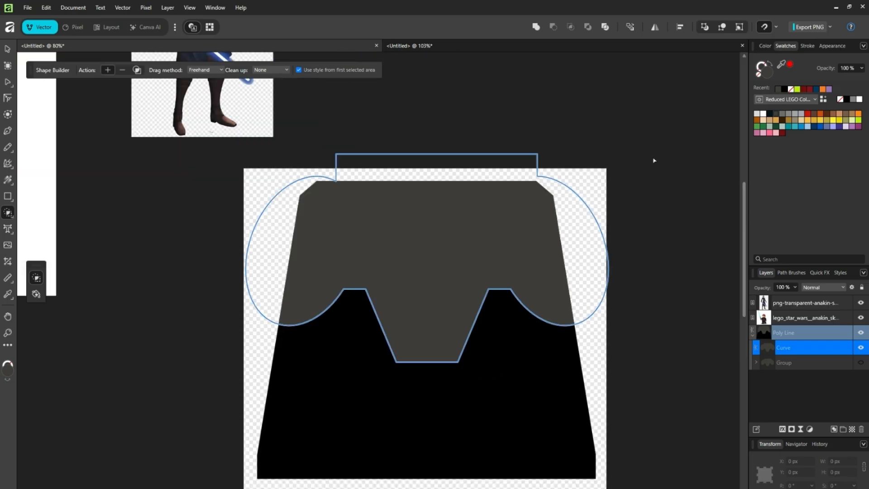
click(801, 362)
click(861, 362)
click(860, 347)
click(755, 362)
click(787, 407)
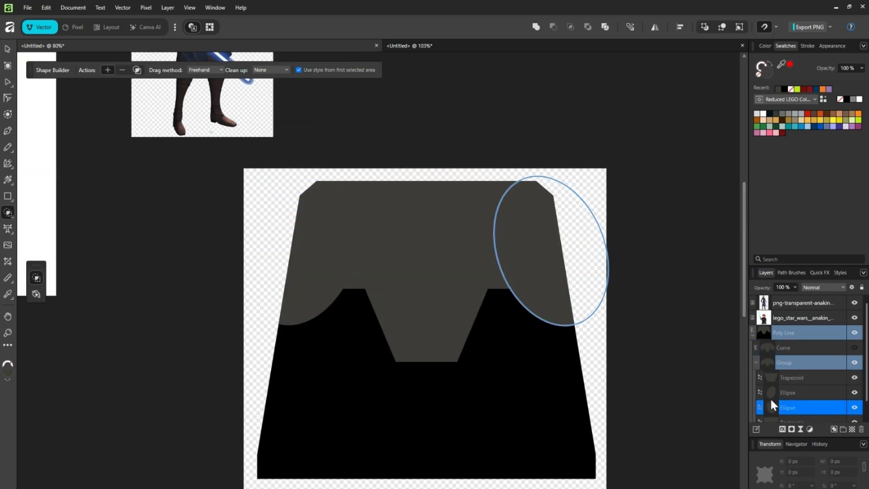
Compare the combined chest curve's outline with the group's trapezoid and ellipses, leaving the curve shown and the group hidden.
key(v)
click(786, 394)
click(813, 375)
click(854, 348)
click(415, 226)
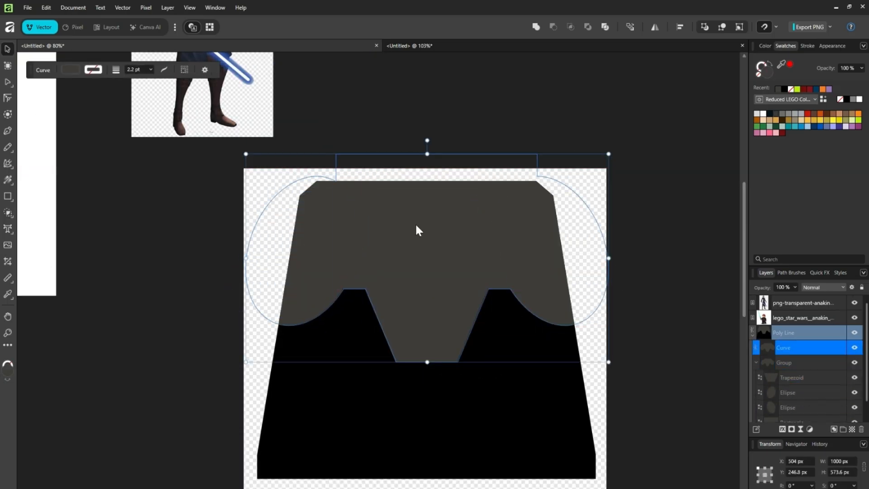
click(854, 350)
scroll(807, 373, down, 1)
click(807, 374)
mouse_move(315, 254)
mouse_down()
mouse_move(530, 260)
mouse_move(314, 254)
mouse_up()
shift+click(808, 392)
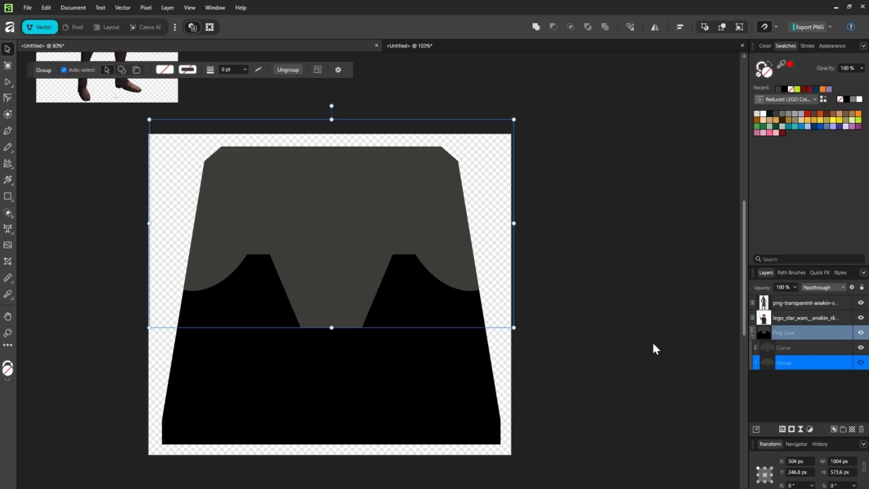
scroll(458, 252, down, 3)
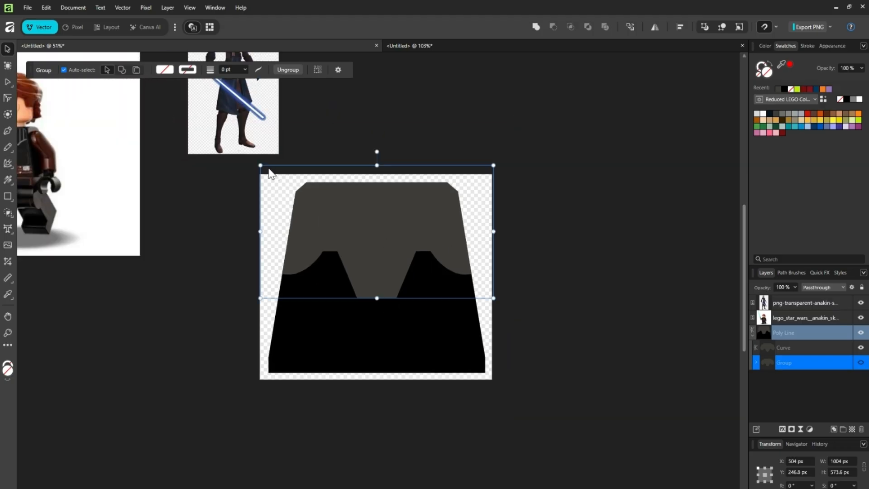
scroll(269, 174, up, 2)
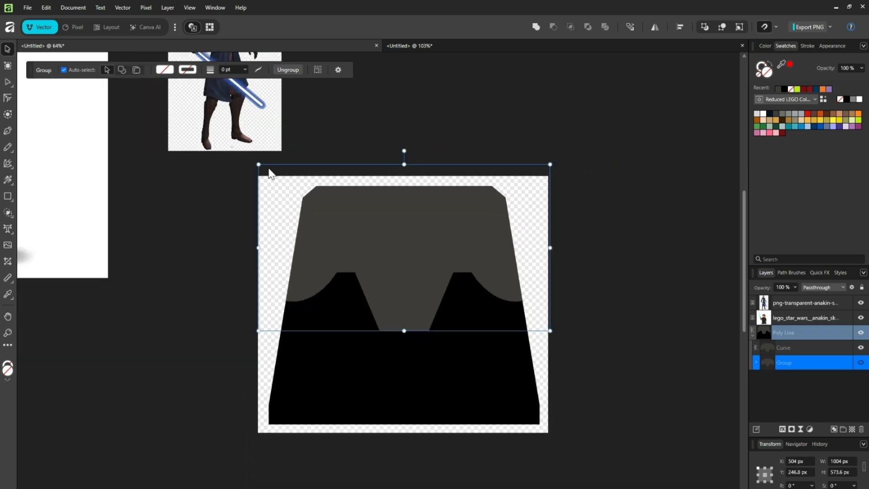
Give the combined chest curve a dark gold stroke from the Reduced LEGO Colors palette.
click(781, 346)
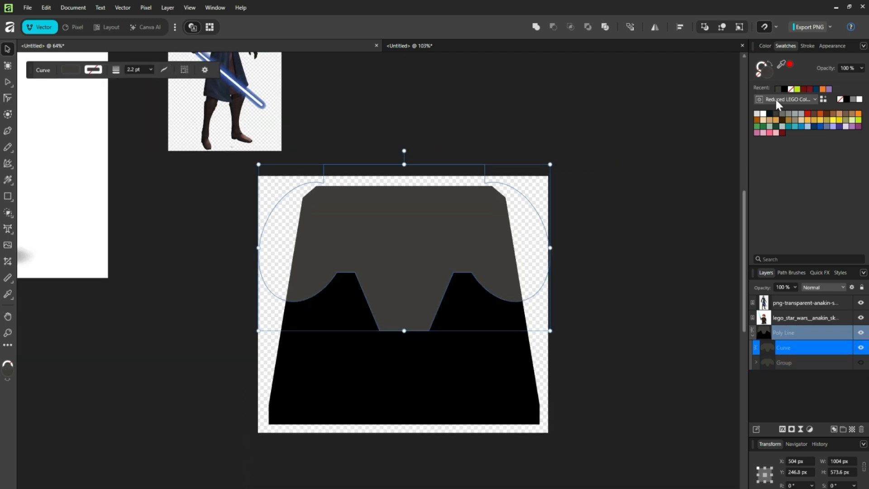
click(762, 67)
click(788, 120)
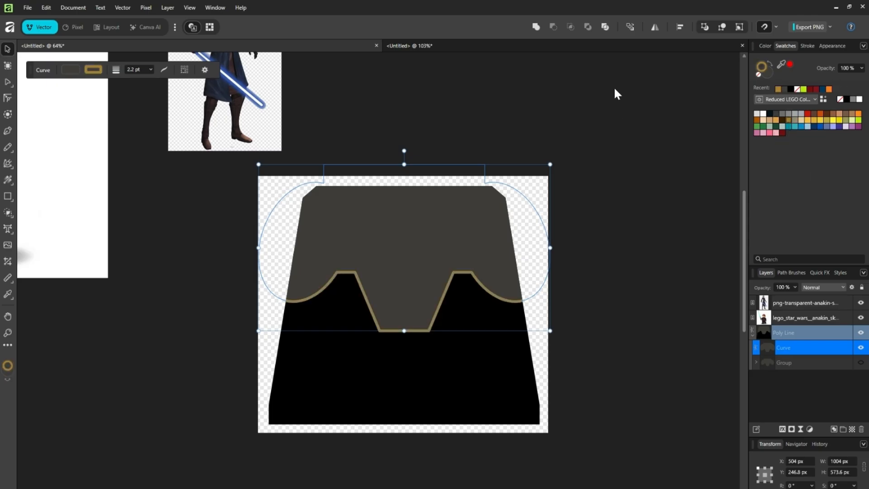
Set the combined chest curve's stroke width to 4.3 pt.
click(805, 46)
click(852, 73)
text(4)
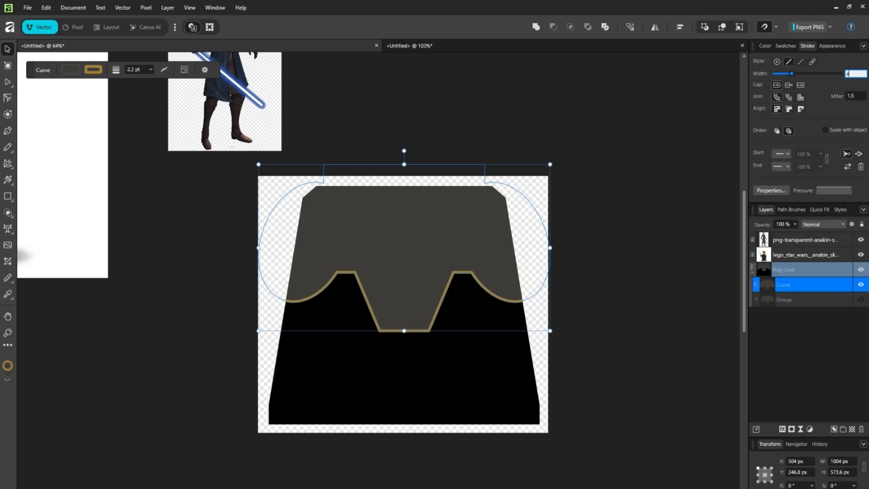
text(.3)
key(Return)
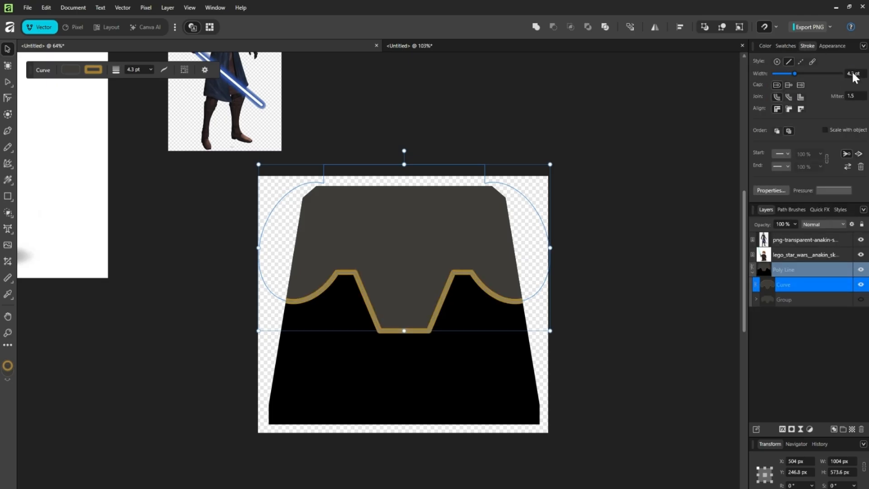
scroll(429, 281, up, 5)
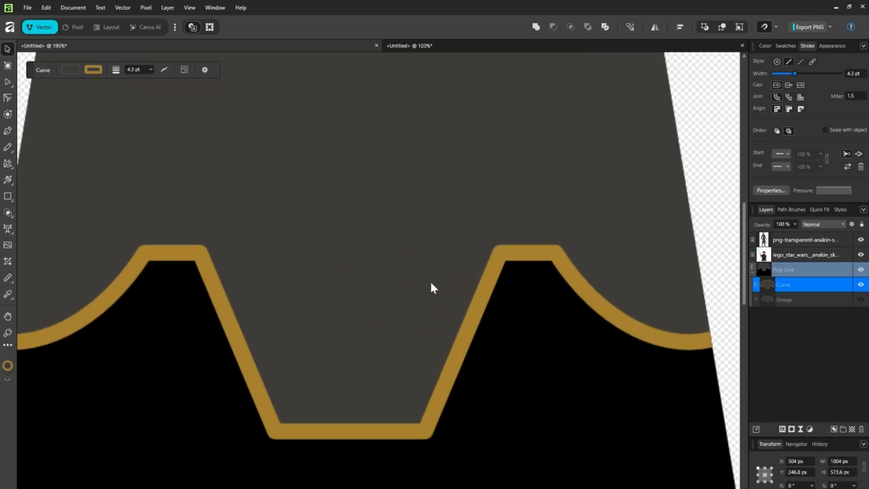
scroll(429, 280, down, 6)
scroll(431, 285, up, 3)
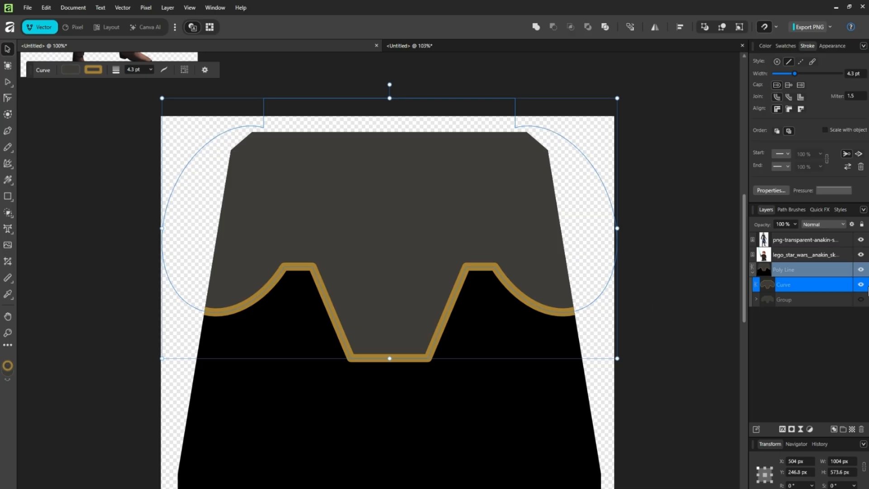
Hide the combined curve, show the original group, and give the group a dark gold 4.3 pt stroke.
click(860, 284)
click(825, 299)
click(860, 299)
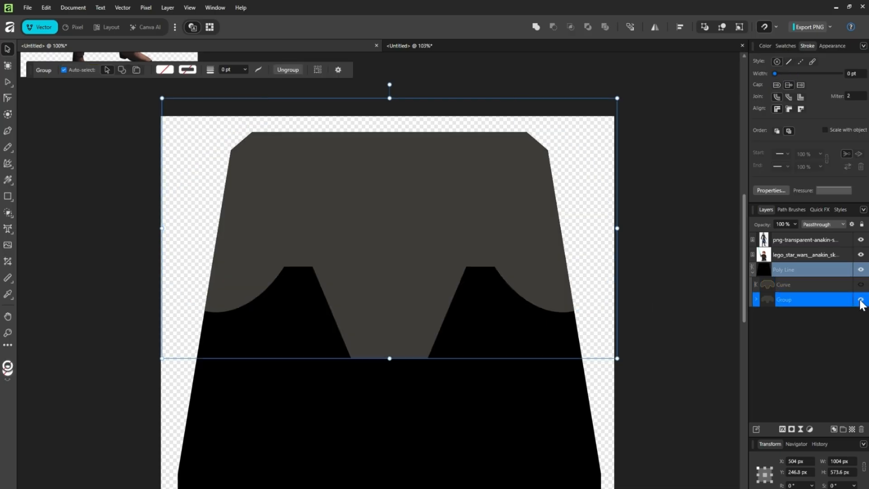
click(850, 75)
text(4.3)
key(Return)
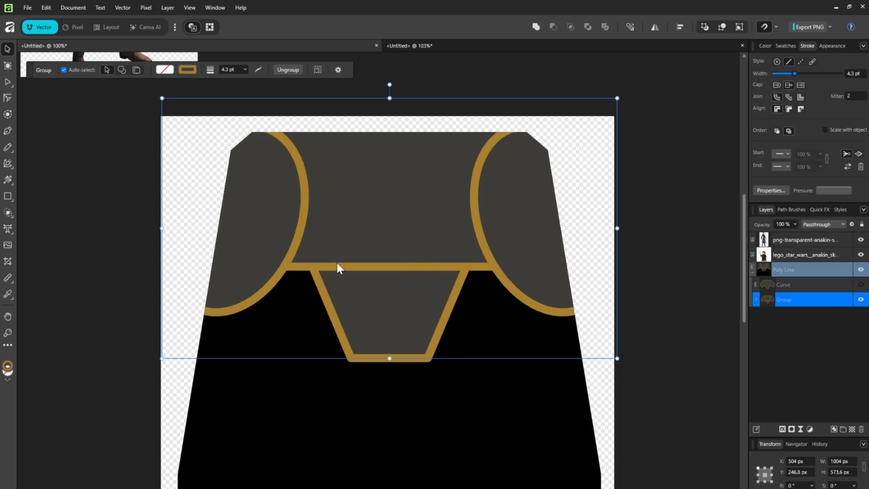
Hide the original group and show the combined chest curve with its gold outline again.
click(860, 299)
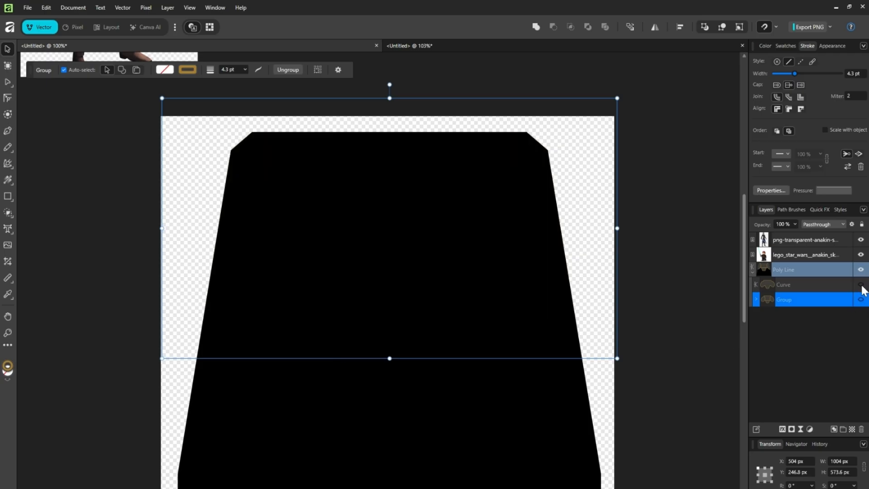
click(861, 284)
scroll(445, 246, down, 5)
scroll(445, 247, up, 4)
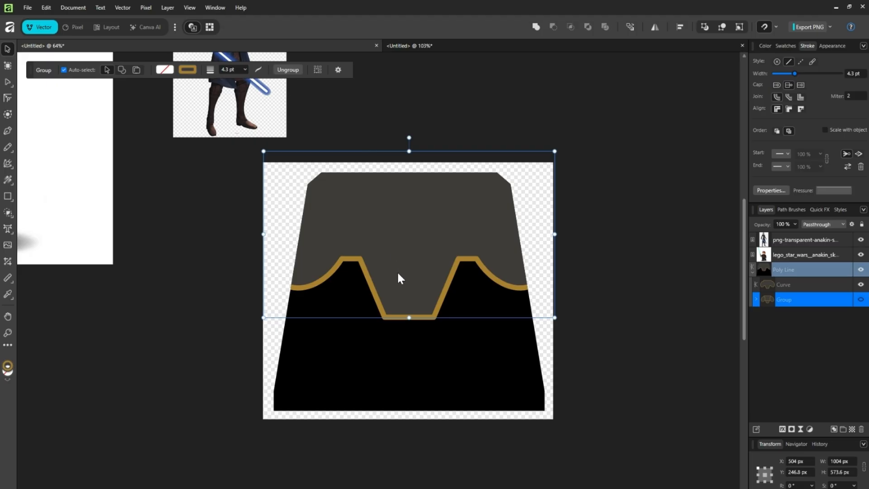
scroll(397, 272, down, 4)
scroll(398, 272, up, 4)
scroll(570, 384, up, 3)
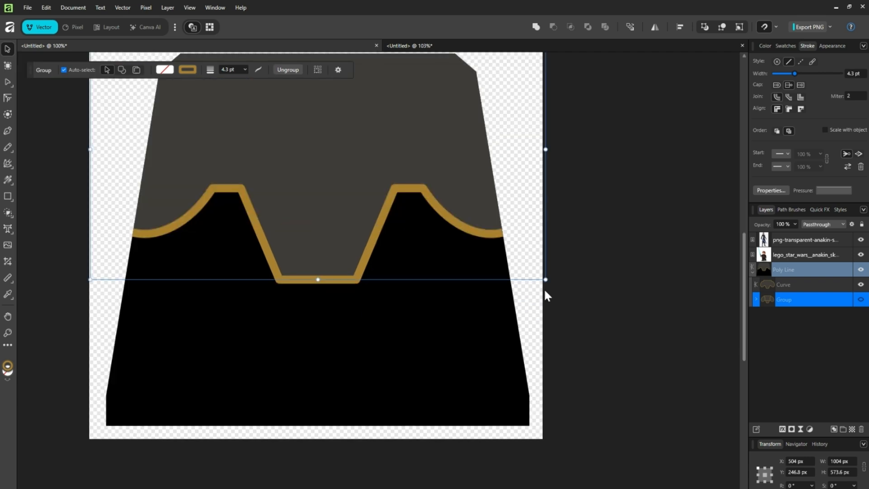
Draw a gold curved sash outline with the Pen tool from the chest past the torso's lower-right edge and back, and adjust its last node's handle.
click(7, 129)
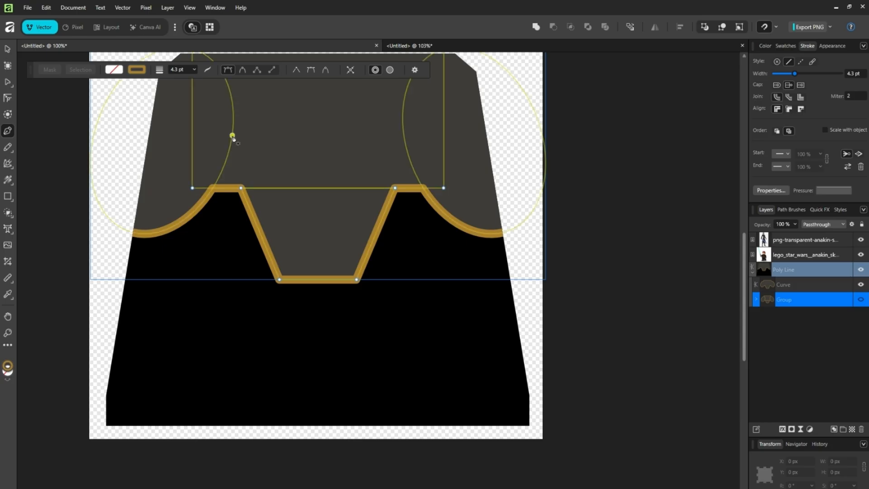
drag(232, 135, 435, 372)
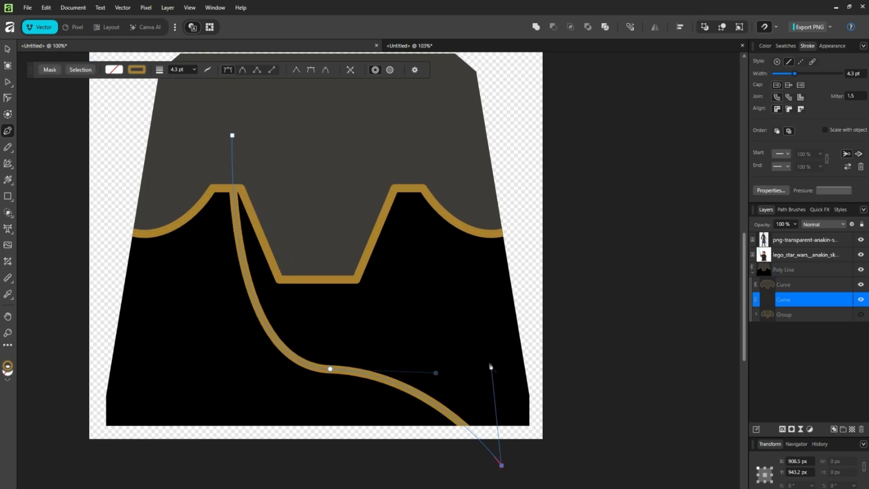
click(472, 366)
drag(379, 125, 495, 21)
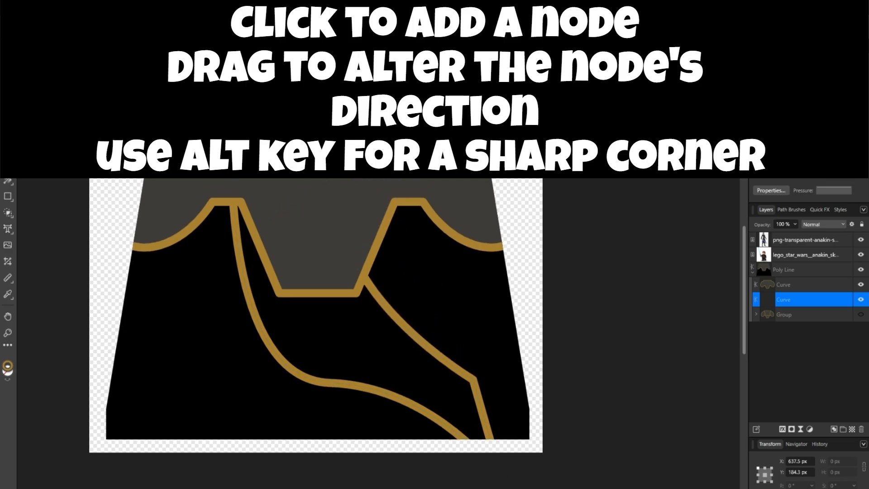
scroll(369, 228, down, 4)
scroll(369, 227, up, 3)
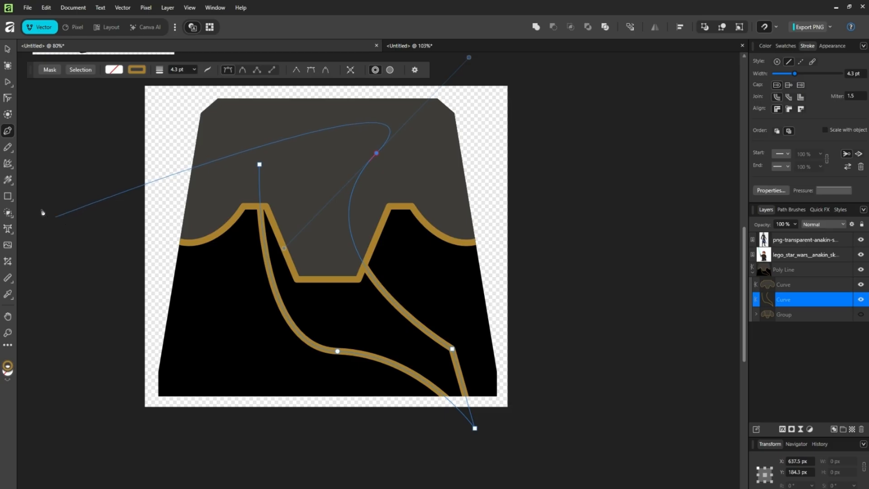
click(8, 81)
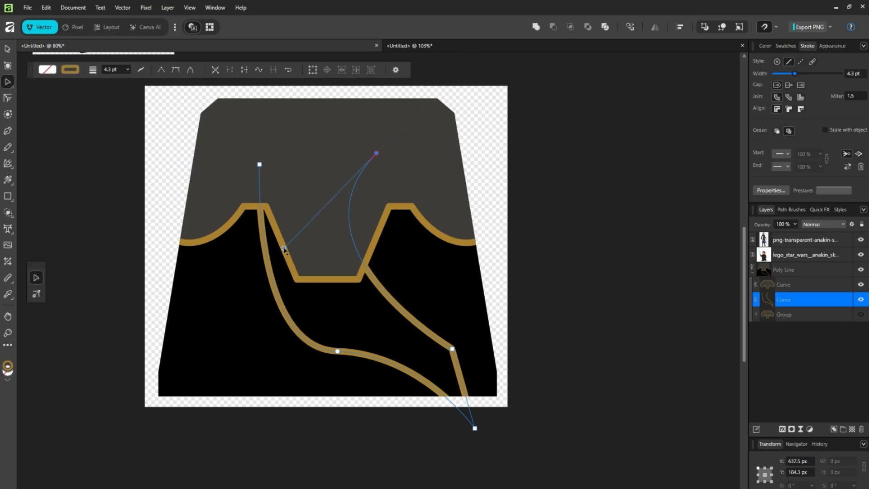
drag(284, 250, 348, 225)
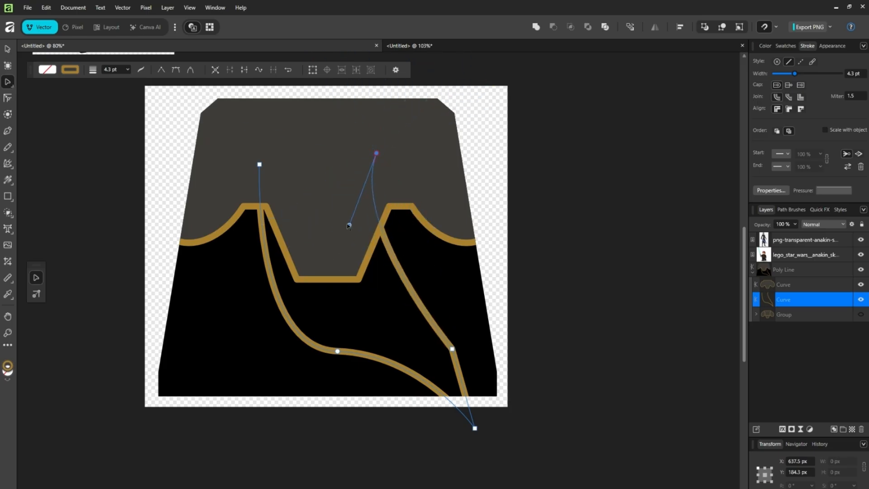
click(7, 147)
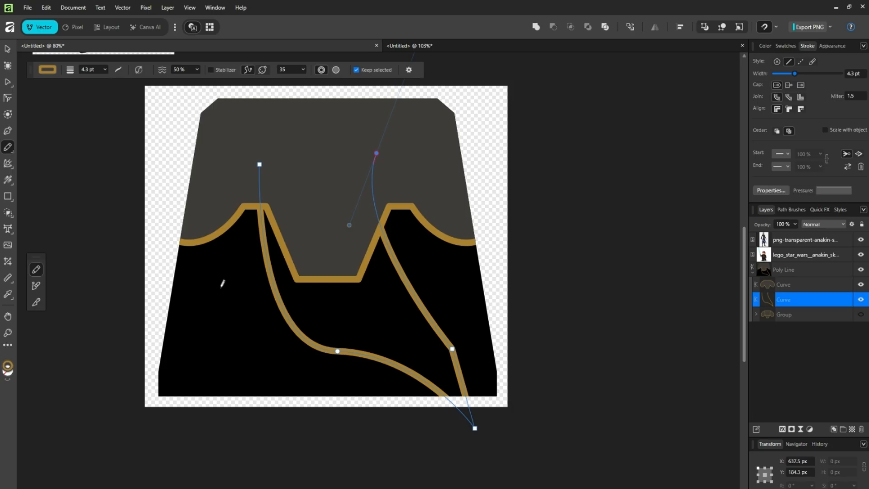
drag(339, 283, 218, 311)
key(ctrl+z)
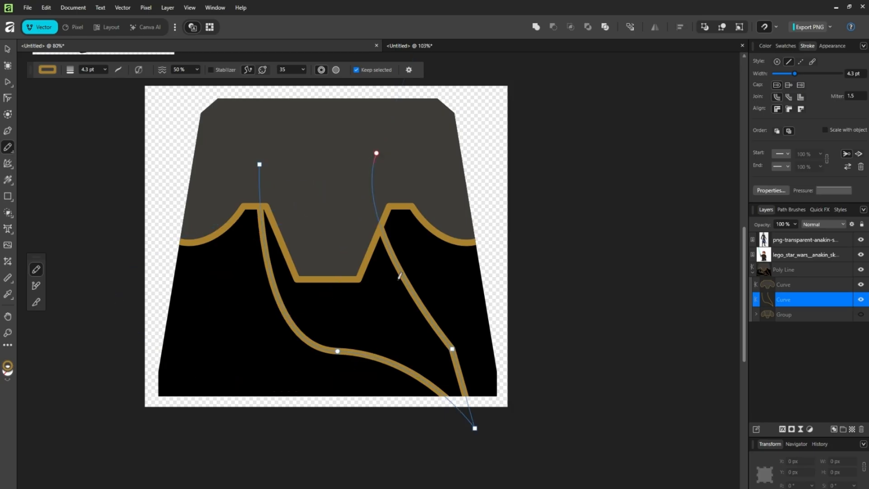
Reshape the sash curve with the Node tool by bowing its right segment and moving its lower nodes toward and below the torso's bottom edge.
click(8, 131)
click(7, 83)
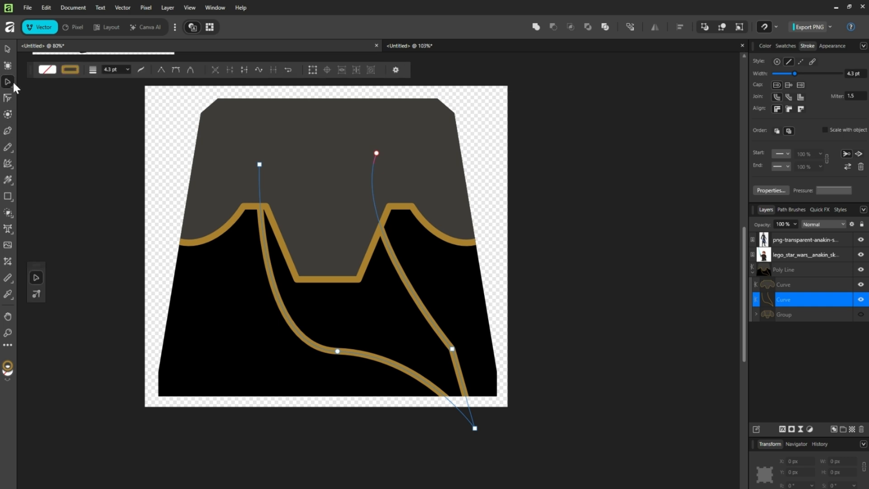
drag(388, 248, 365, 259)
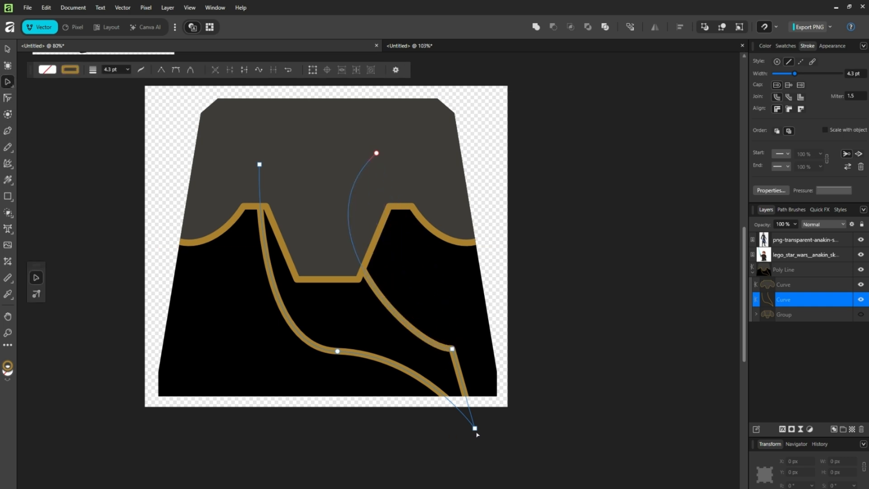
drag(476, 433, 425, 482)
mouse_move(344, 345)
mouse_down()
mouse_move(297, 384)
mouse_move(209, 372)
mouse_up()
mouse_move(452, 349)
mouse_down()
mouse_move(443, 413)
mouse_move(453, 415)
mouse_up()
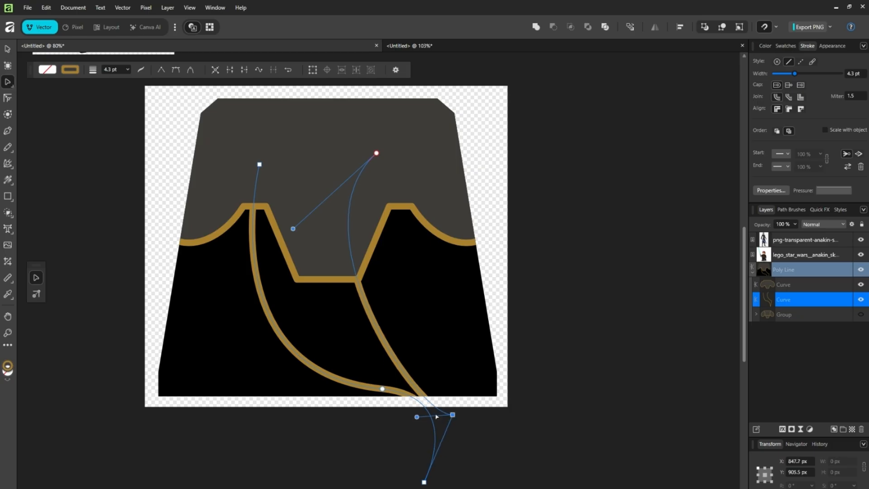
Delete the sash curve's two nodes that lie below the torso's bottom edge.
click(424, 480)
right_click(425, 481)
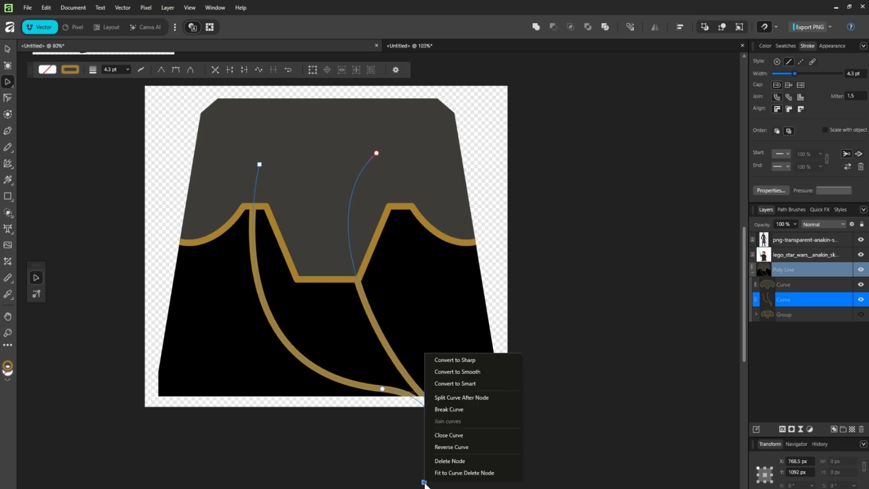
click(452, 461)
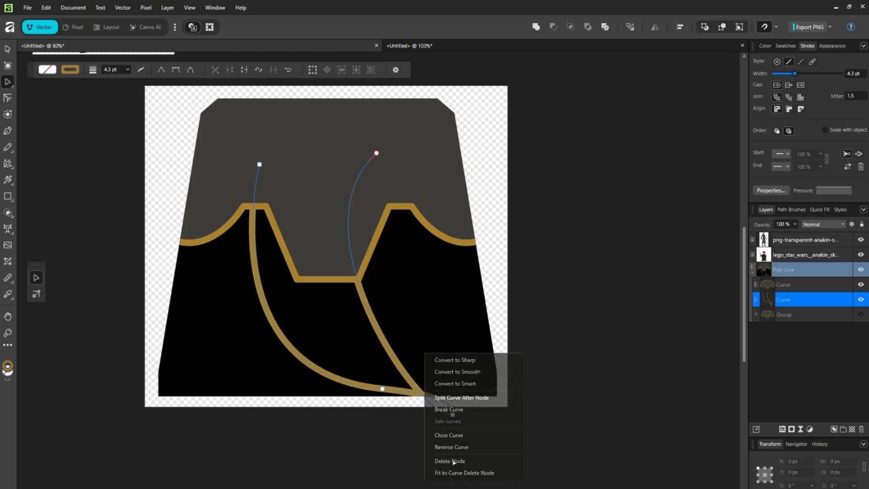
right_click(452, 415)
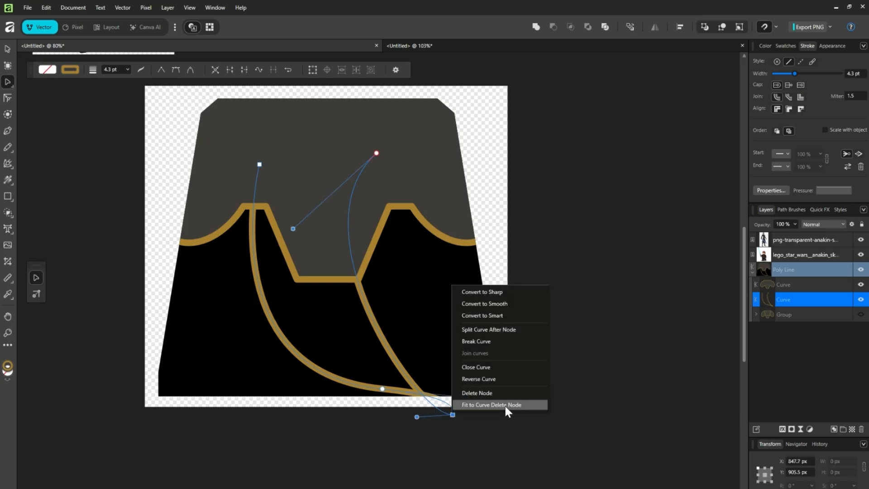
click(478, 387)
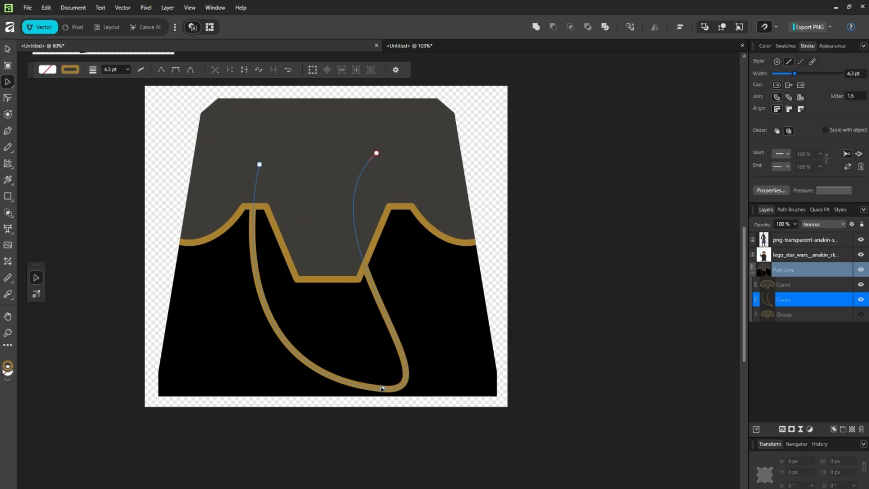
Turn the sash curve's bottom node into a sharp corner and move it to about X 848 px, Y 836 px near the torso's lower-right corner.
drag(383, 388, 400, 386)
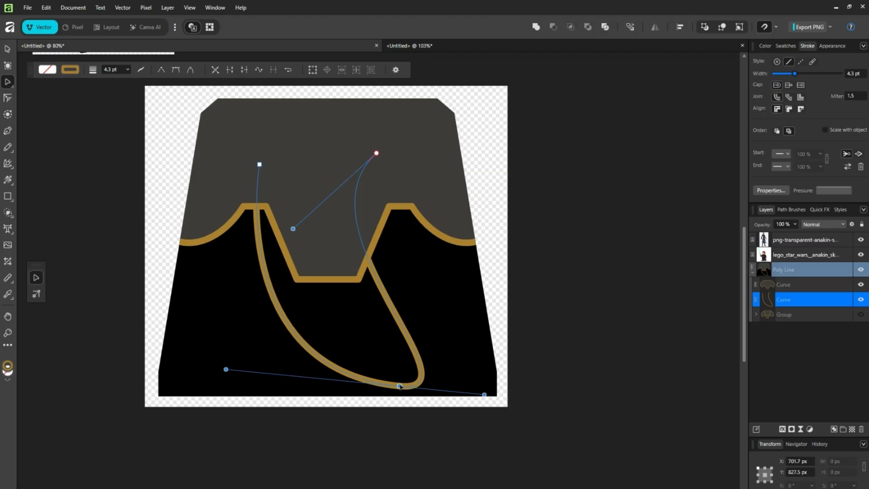
key(alt)
drag(485, 395, 342, 285)
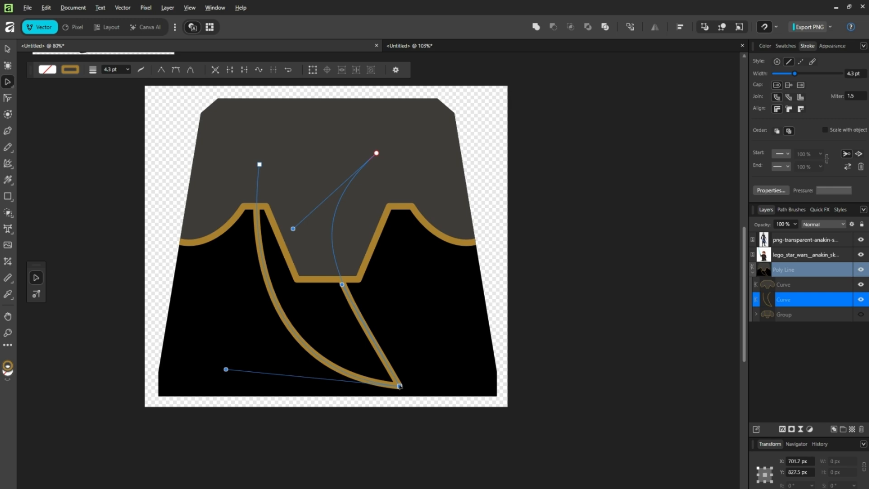
drag(399, 385, 452, 389)
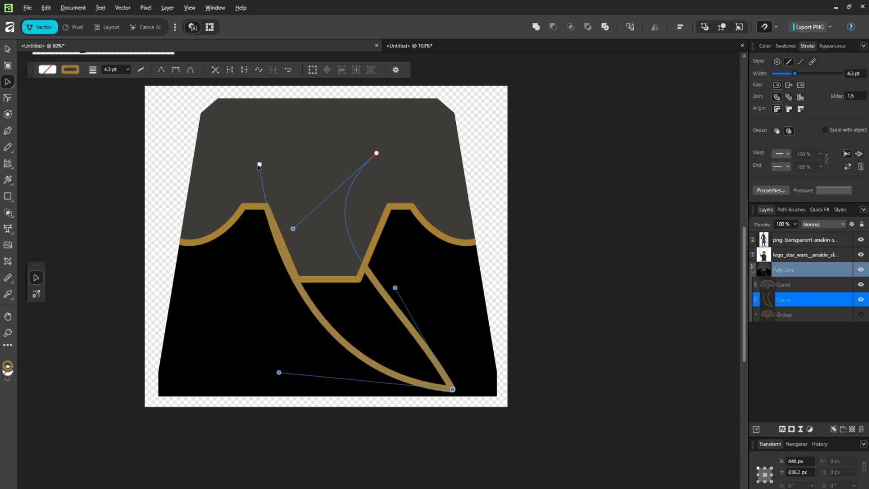
Spread the sash curve's two upper end nodes toward the shoulders, setting the left one to about X 261 px, Y 156 px, and lengthen the bottom node's left handle.
drag(259, 166, 205, 183)
drag(377, 154, 453, 135)
scroll(452, 135, down, 6)
scroll(453, 134, up, 7)
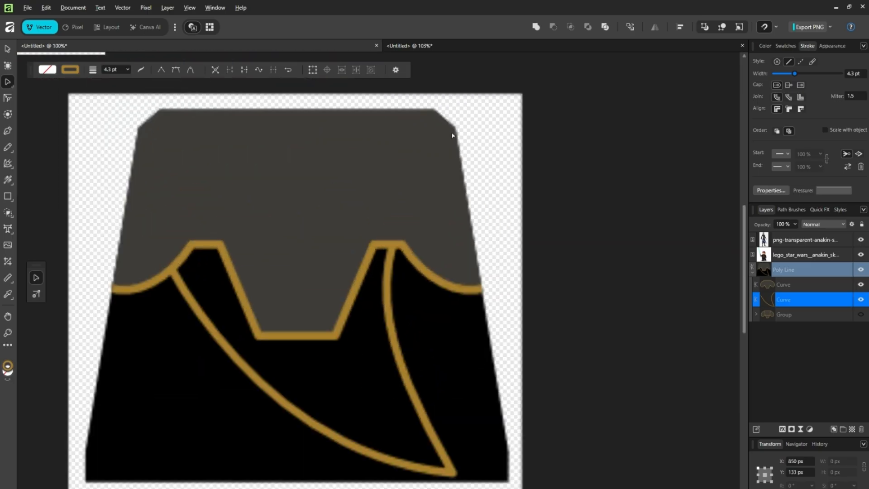
drag(144, 214, 187, 165)
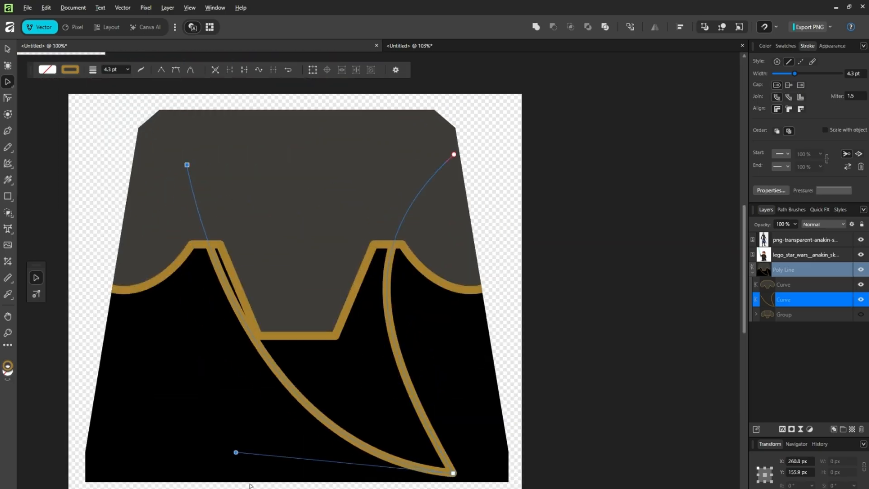
drag(235, 451, 123, 472)
scroll(123, 474, down, 3)
scroll(123, 474, up, 3)
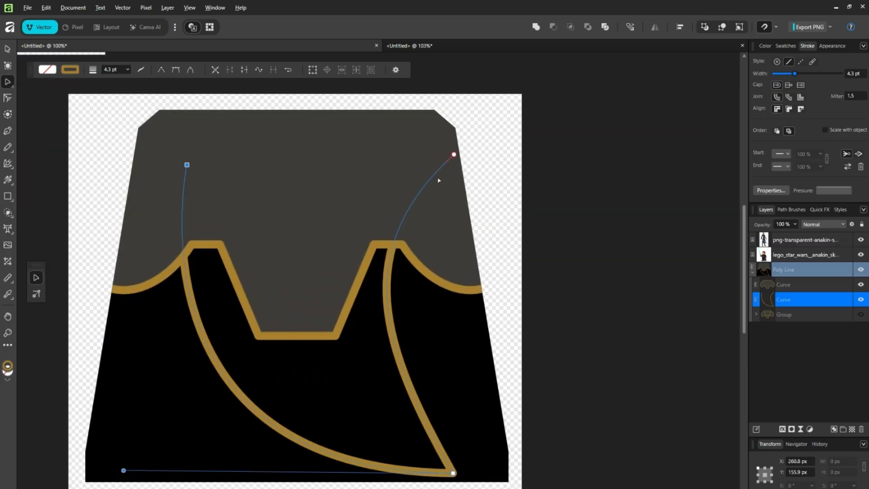
Move the sash curve's upper-right end to about X 806 px, Y 123 px and its bottom node to X 674 px, Y 885 px, then shorten the left handle.
drag(452, 155, 434, 149)
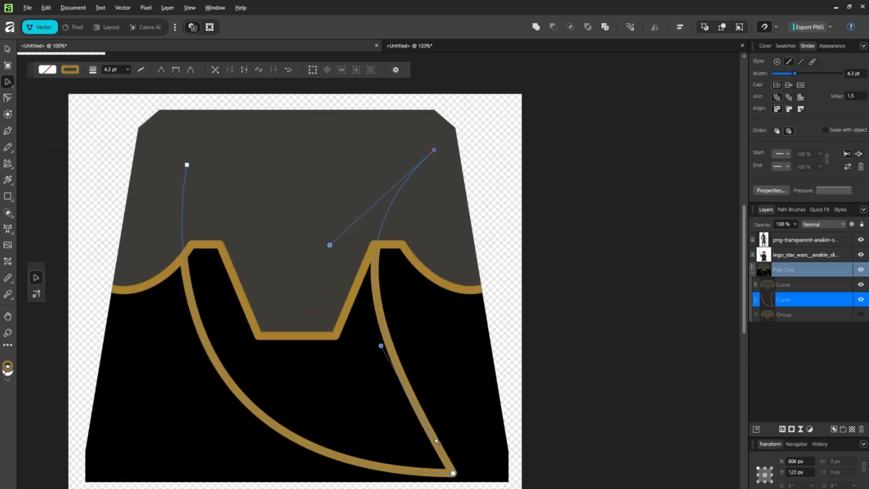
drag(454, 475, 368, 367)
scroll(221, 381, down, 4)
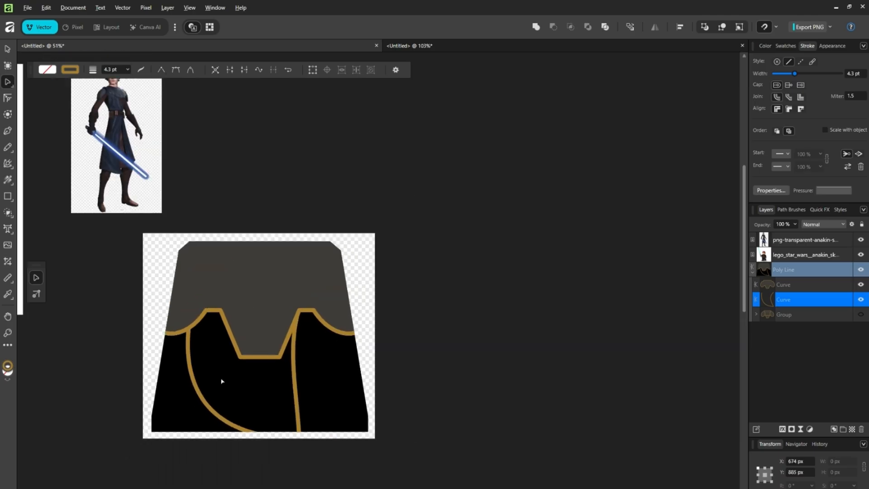
drag(132, 438, 222, 427)
scroll(221, 428, down, 2)
scroll(222, 428, up, 2)
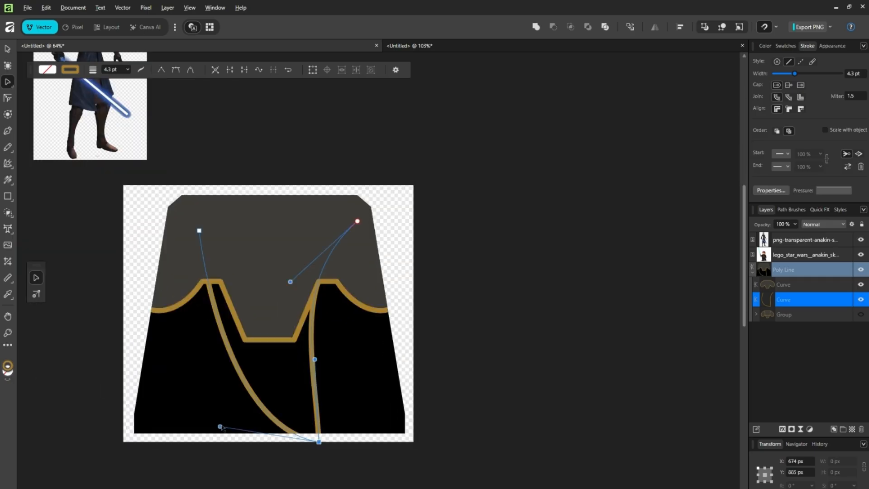
Widen the sash curve by moving its upper ends to about X 192 px and X 923 px, adjusting the bottom handles, and shifting the bottom node to X 655 px.
drag(200, 231, 179, 235)
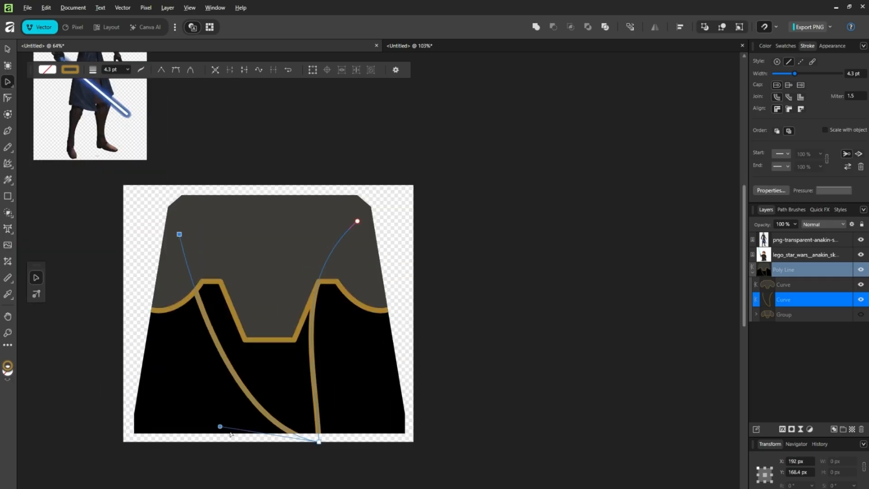
drag(220, 426, 196, 414)
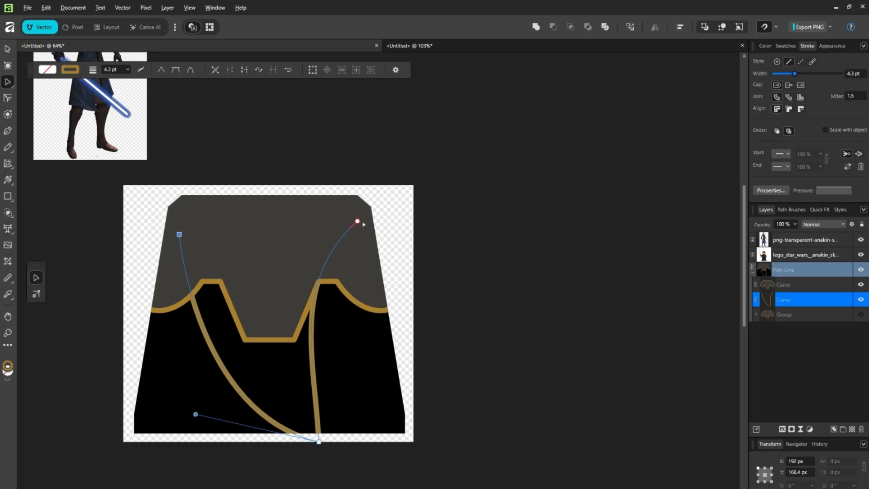
drag(358, 221, 392, 236)
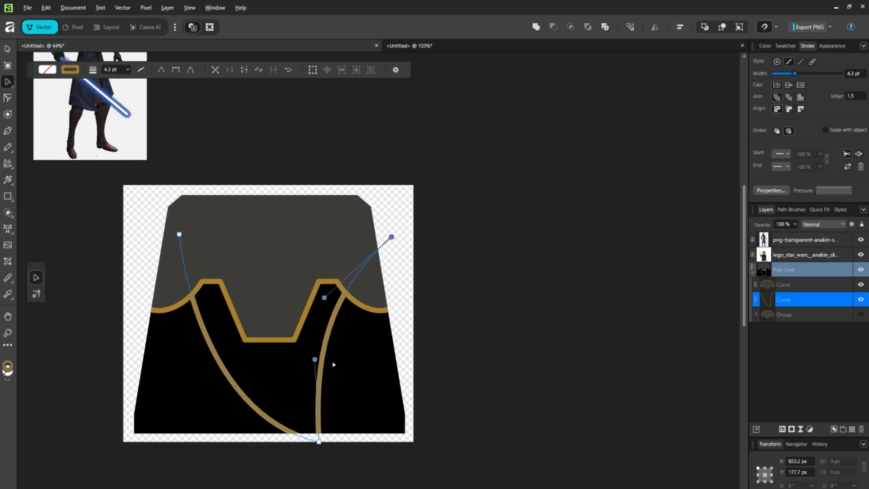
drag(315, 361, 379, 407)
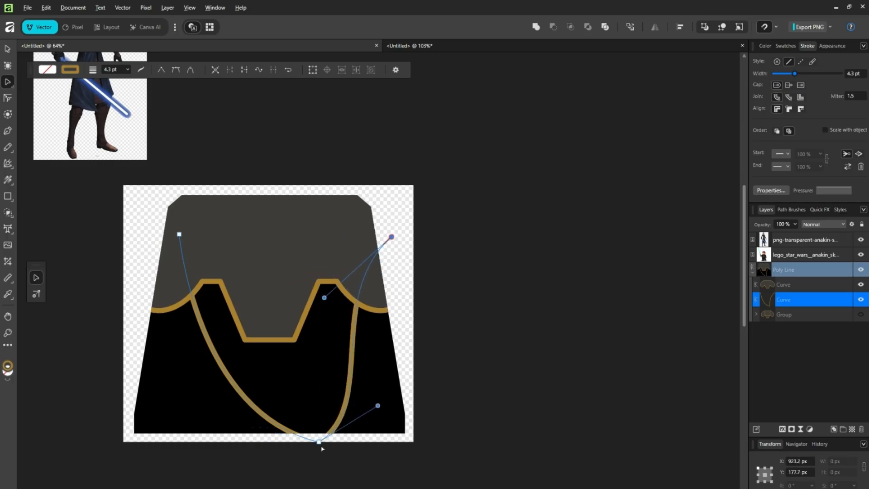
drag(319, 441, 313, 442)
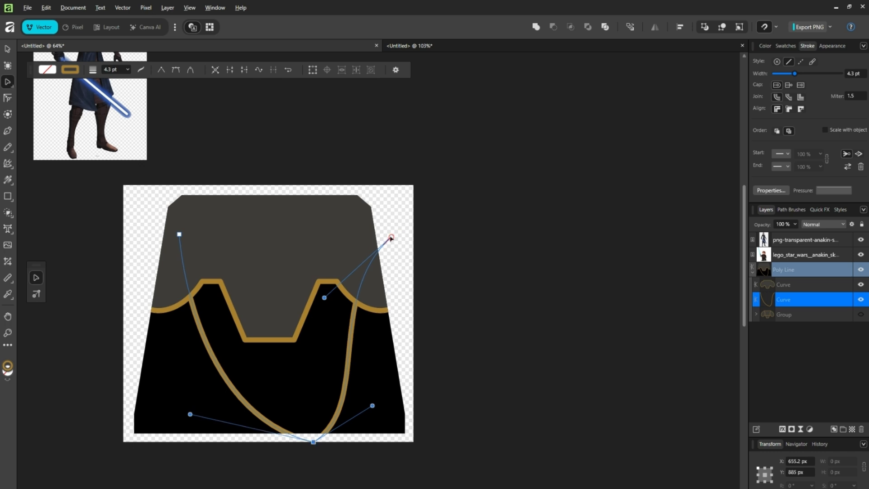
Move the sash curve's upper-right end inward to about X 679 px, Y 170 px and adjust the right segment's handles to narrow it toward the centre.
drag(391, 236, 343, 229)
drag(274, 293, 305, 321)
click(342, 230)
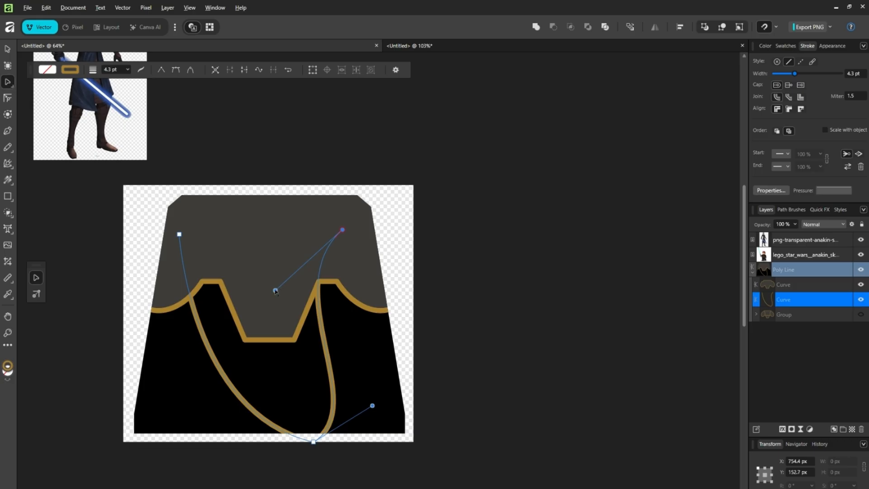
drag(275, 291, 305, 323)
drag(342, 230, 320, 235)
scroll(319, 236, down, 8)
scroll(318, 236, up, 8)
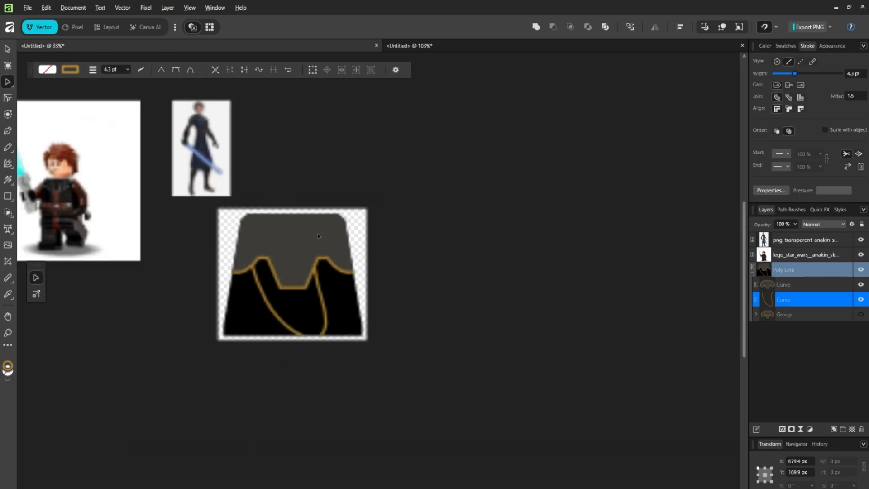
drag(371, 405, 298, 351)
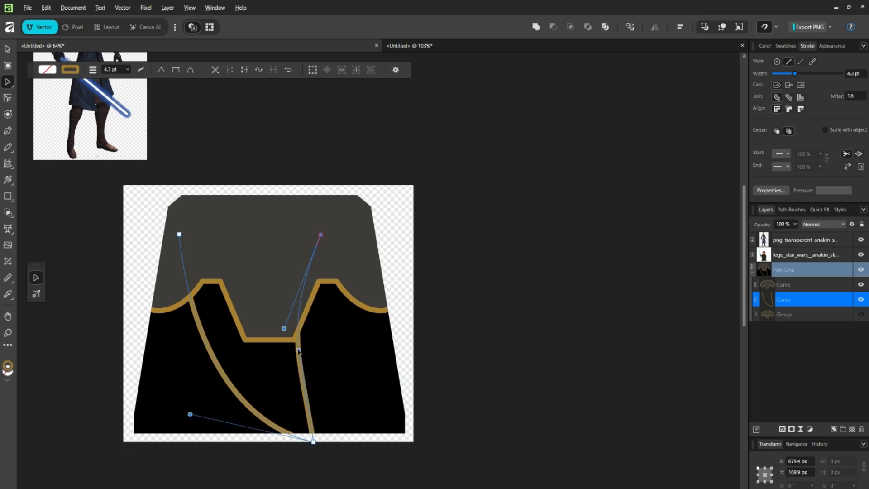
scroll(298, 350, down, 5)
scroll(298, 350, up, 4)
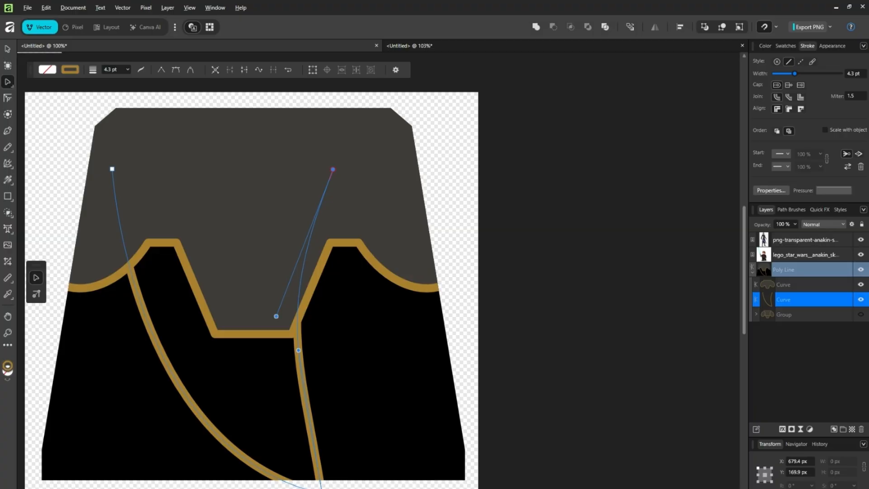
Move the sash curve's bottom node to about X 763 px and upper-right end to X 792 px, Y 179 px, and extend the bottom node's left handle outward.
drag(320, 488, 370, 488)
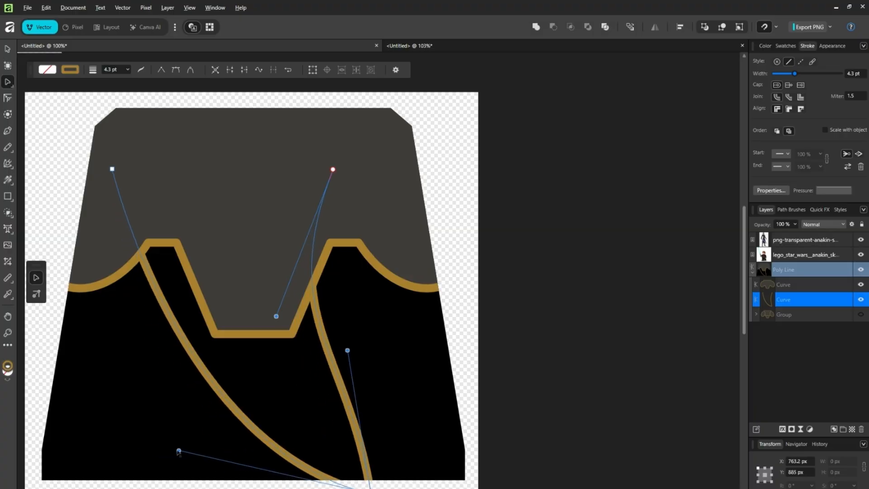
drag(179, 450, 103, 488)
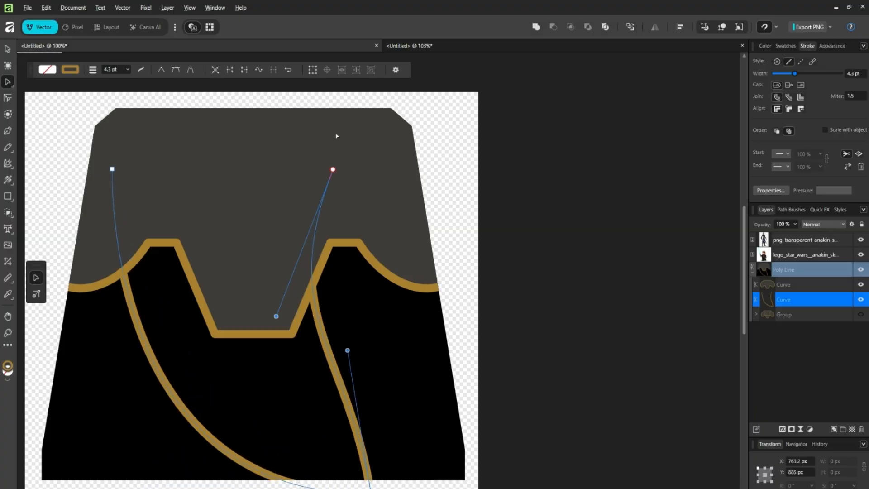
drag(333, 170, 384, 171)
scroll(383, 174, down, 5)
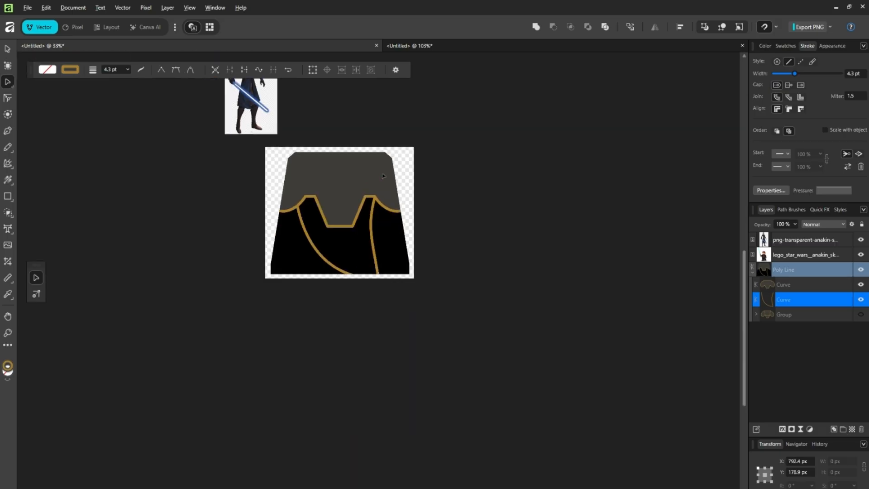
scroll(383, 175, up, 5)
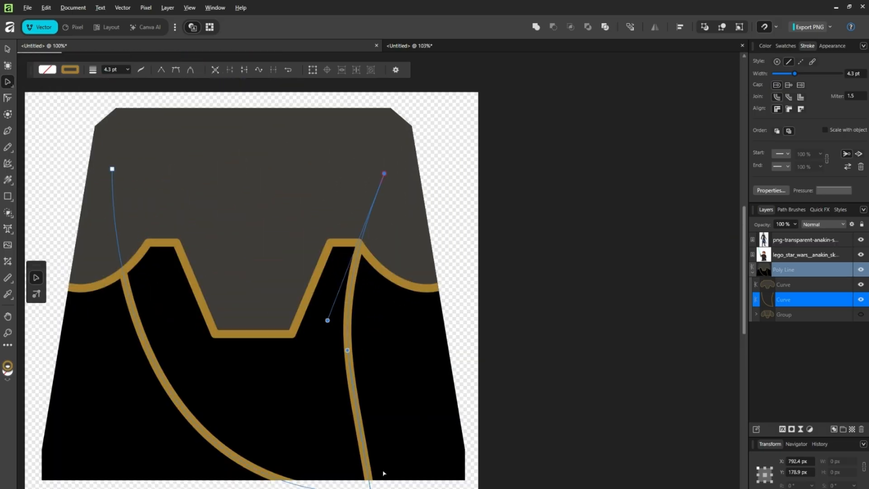
scroll(346, 435, down, 5)
scroll(347, 435, up, 5)
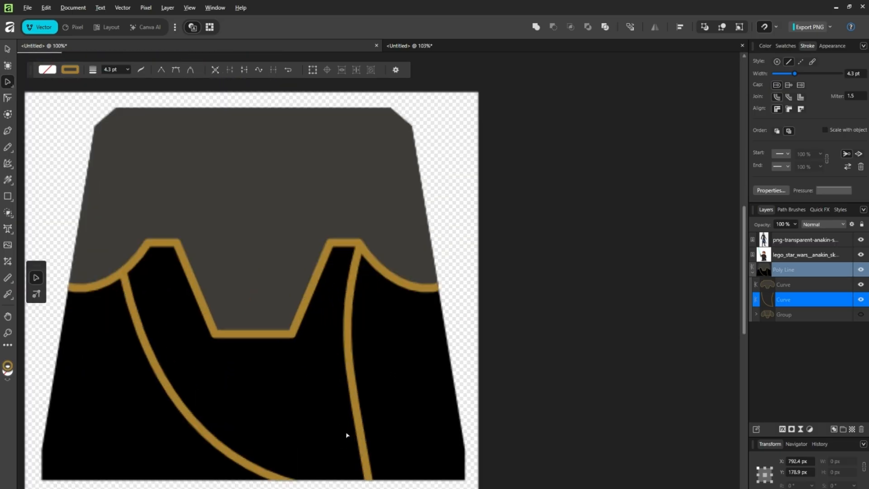
Fine-tune the bend of the sash curve's left segment by reshaping it near the bottom edge and around its middle.
drag(290, 483, 295, 466)
scroll(295, 466, down, 8)
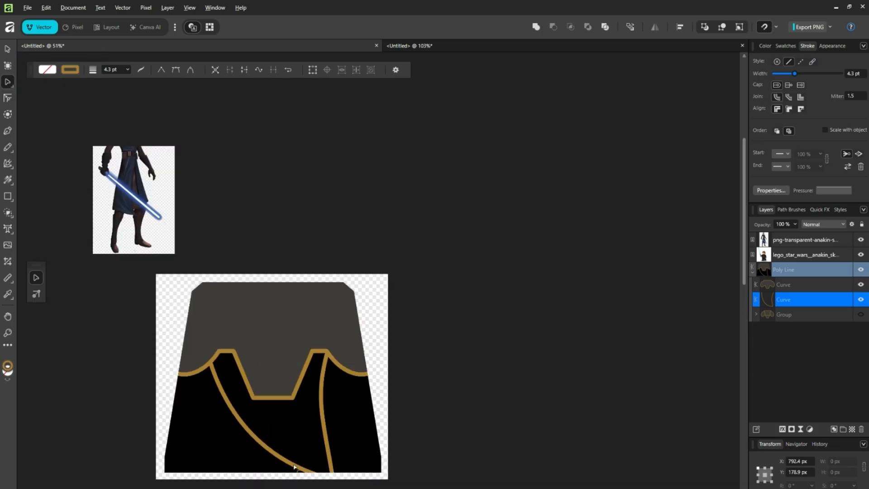
scroll(295, 466, up, 4)
scroll(294, 466, up, 4)
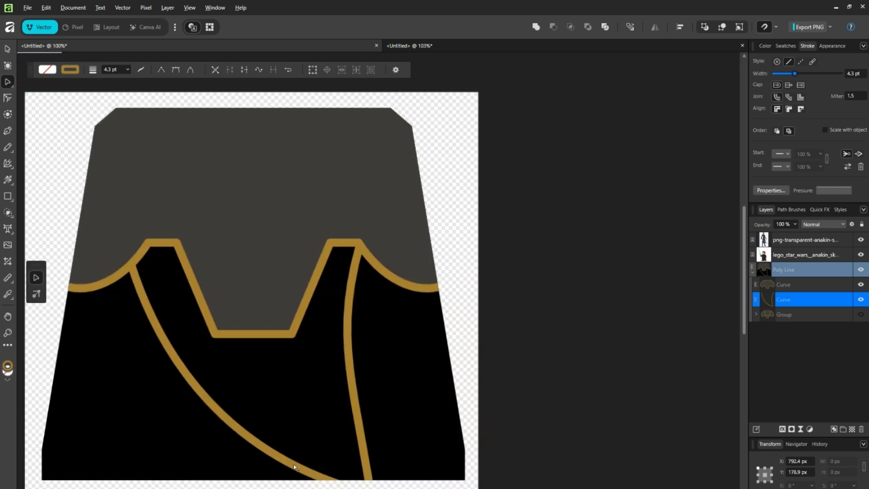
drag(200, 395, 198, 397)
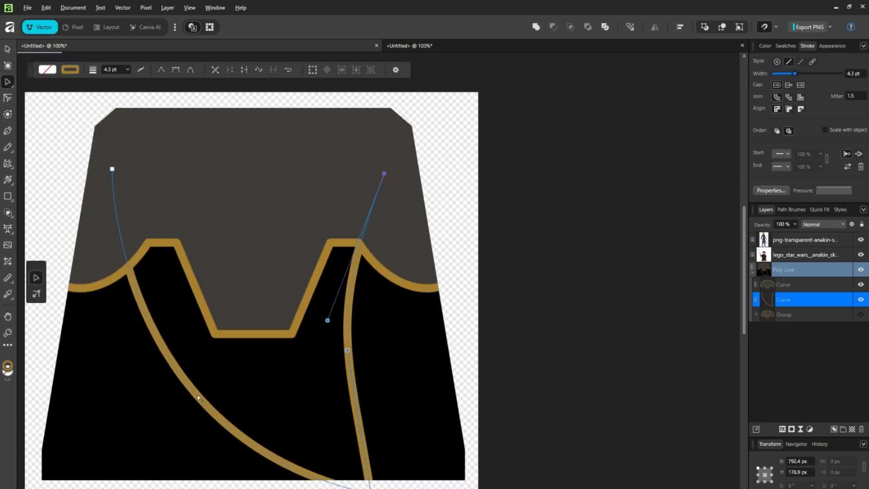
scroll(198, 398, down, 4)
scroll(197, 397, up, 4)
scroll(239, 265, down, 4)
scroll(239, 265, up, 4)
scroll(224, 288, down, 5)
scroll(224, 288, up, 4)
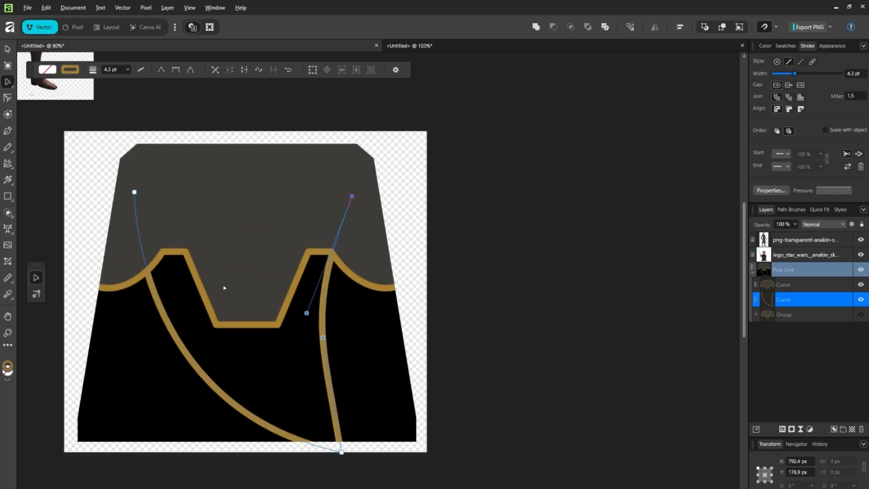
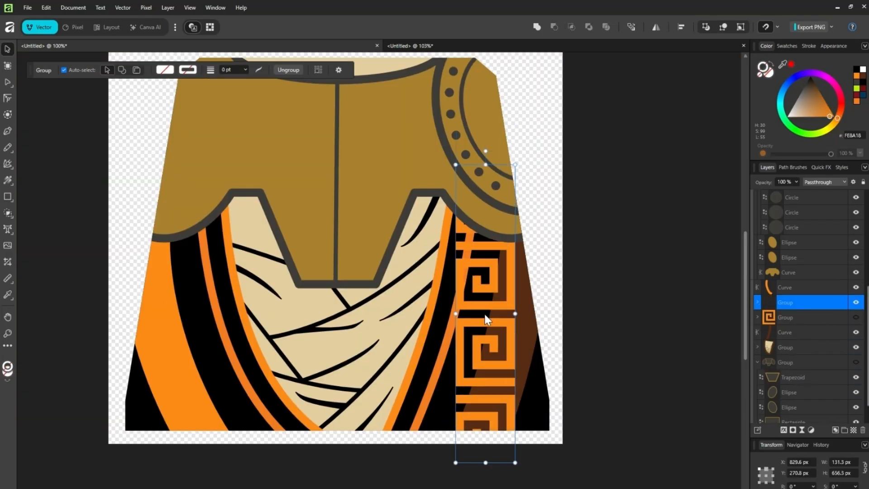
Deselect everything and examine the finished torso design alongside the two Anakin reference images.
click(657, 309)
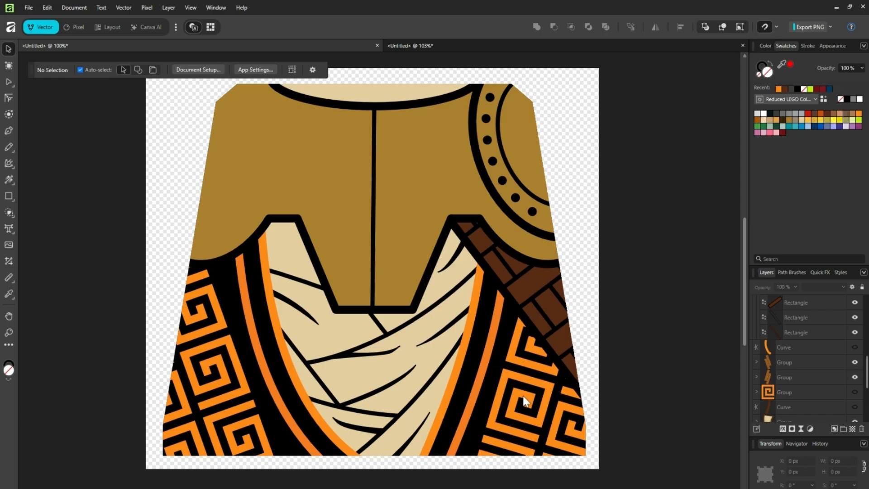
scroll(527, 297, down, 5)
scroll(527, 297, up, 3)
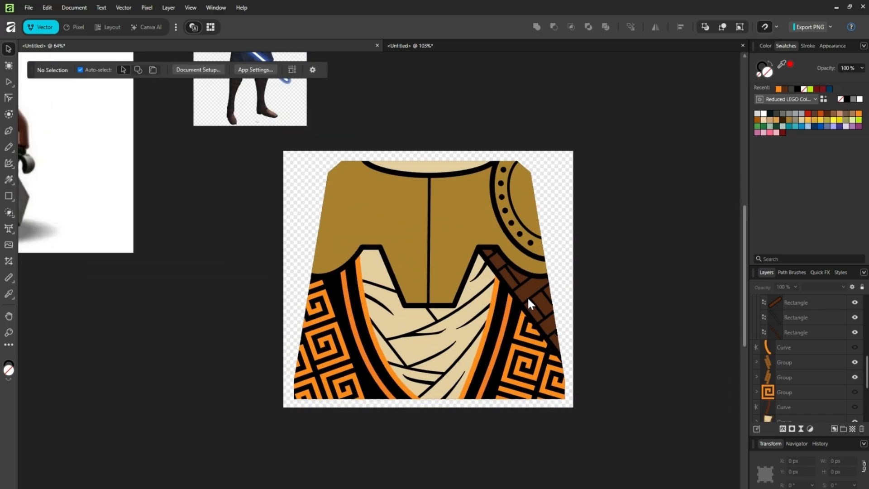
scroll(527, 297, up, 2)
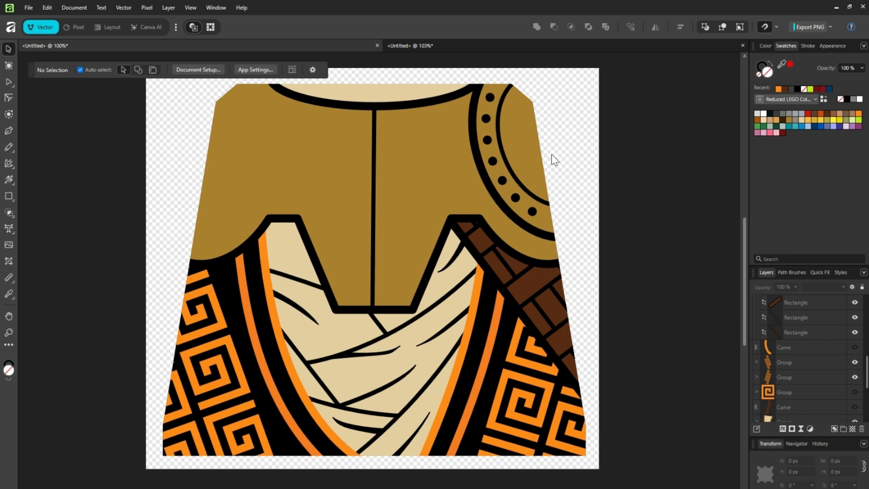
scroll(442, 407, up, 5)
scroll(441, 407, down, 5)
scroll(343, 224, down, 5)
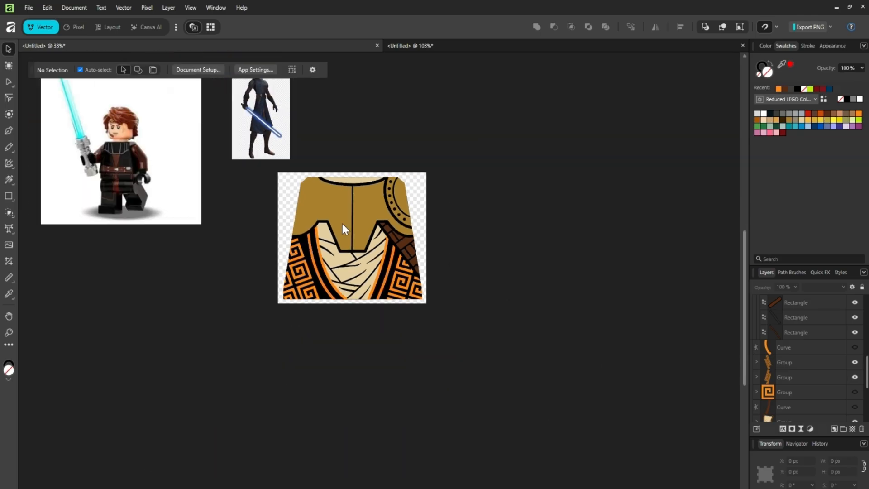
drag(746, 299, 745, 229)
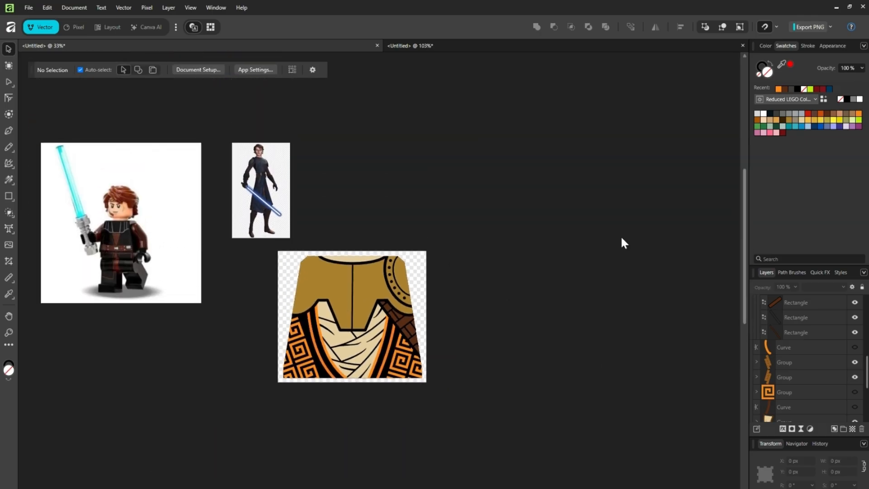
scroll(191, 181, up, 1)
scroll(191, 180, up, 4)
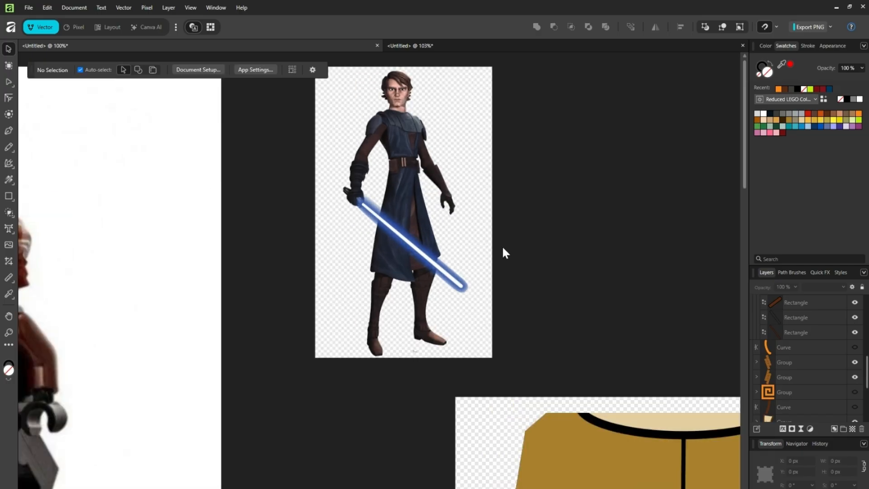
scroll(505, 252, down, 5)
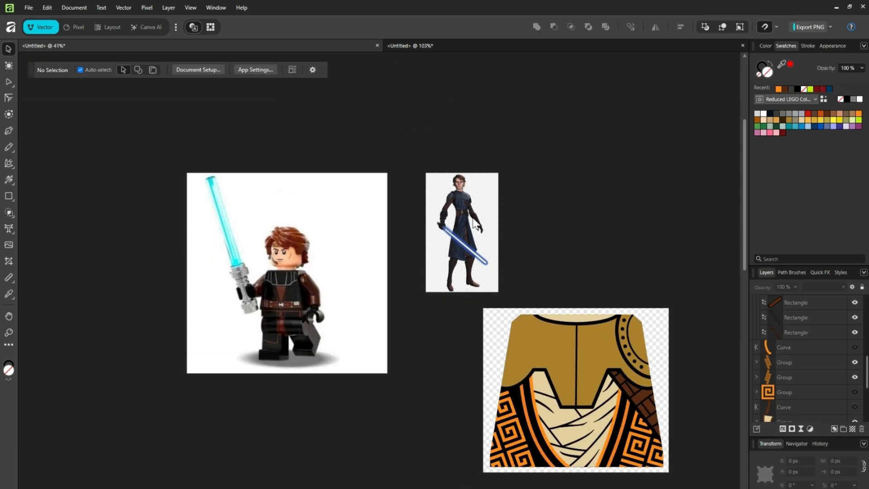
Delete the LEGO minifigure and Clone Wars Anakin reference images from the document.
click(493, 250)
click(307, 245)
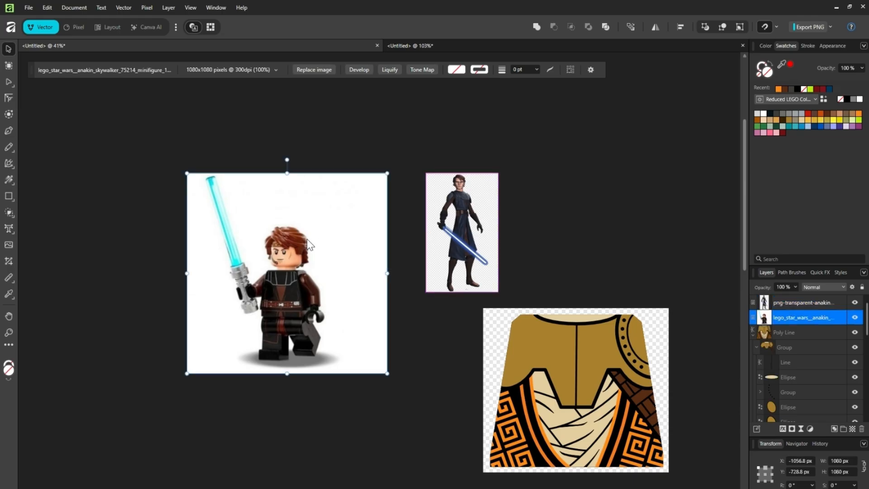
key(Delete)
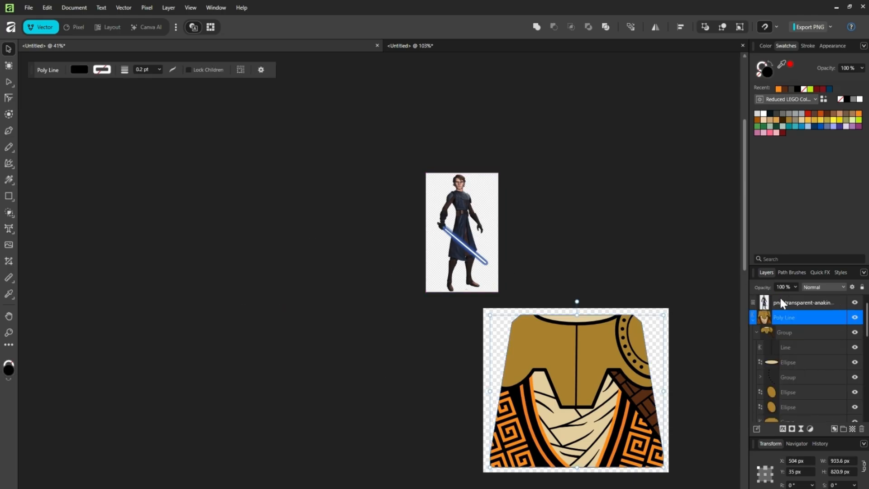
click(781, 299)
key(Delete)
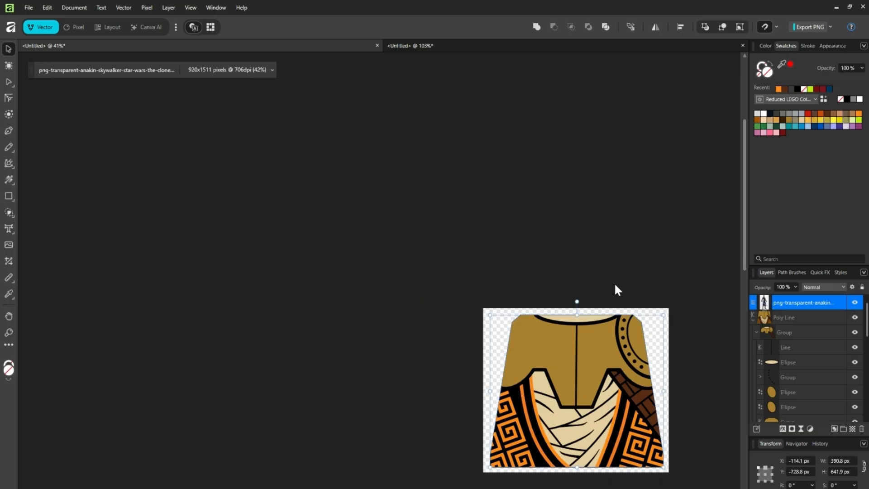
Delete the remaining Anakin reference image and examine the finished torso design up close.
key(Delete)
drag(745, 241, 746, 307)
drag(398, 488, 469, 488)
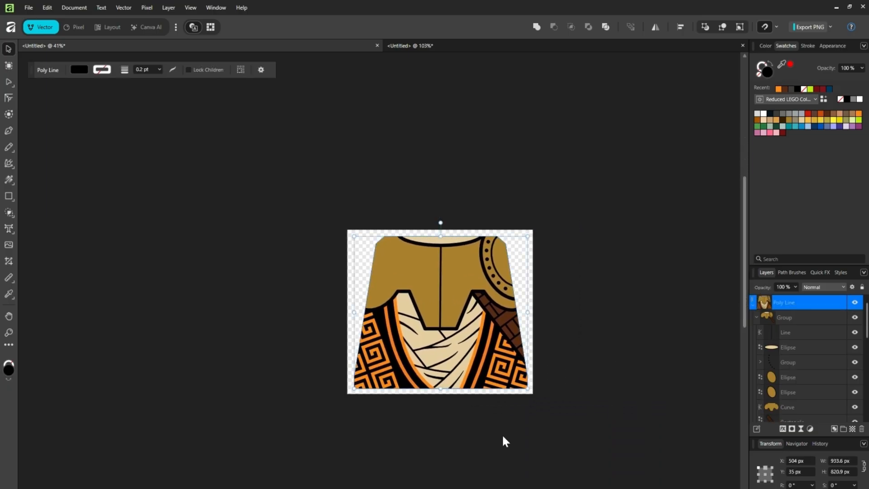
scroll(545, 409, up, 2)
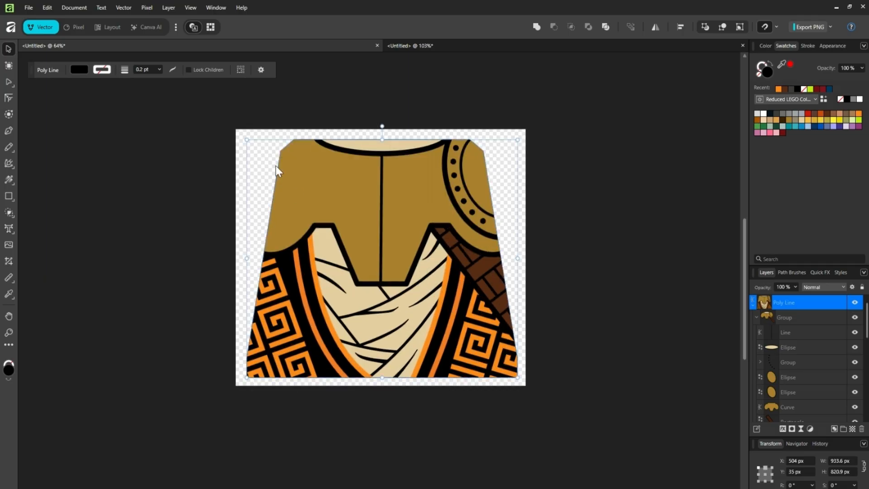
scroll(275, 166, up, 2)
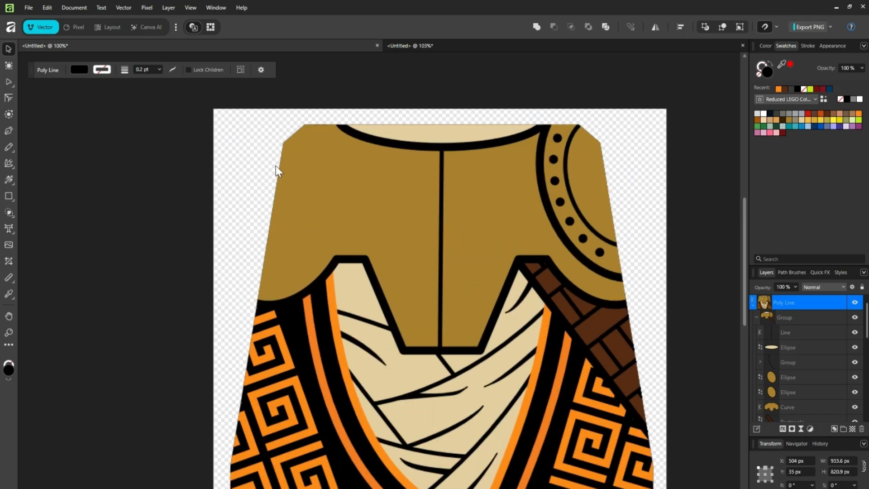
scroll(276, 165, down, 2)
scroll(275, 165, up, 1)
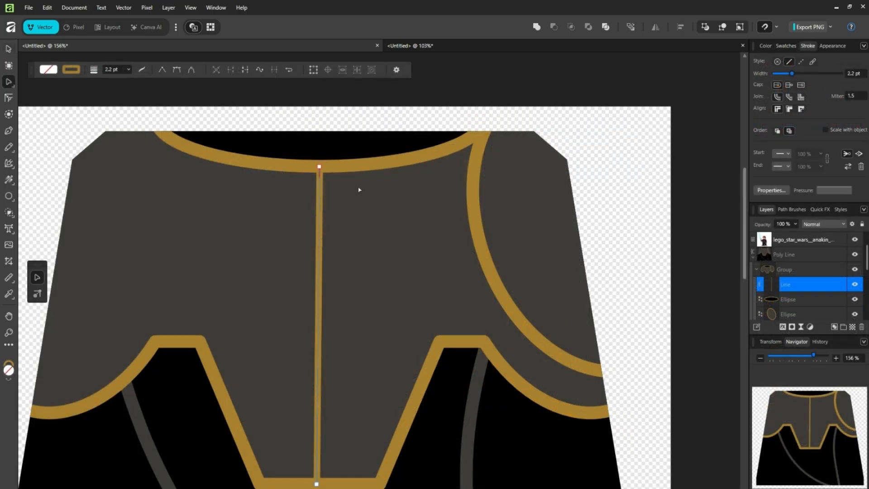
Duplicate the large shoulder ellipse and set the copy's height to 350 px with proportional width.
click(801, 315)
key(ctrl+j)
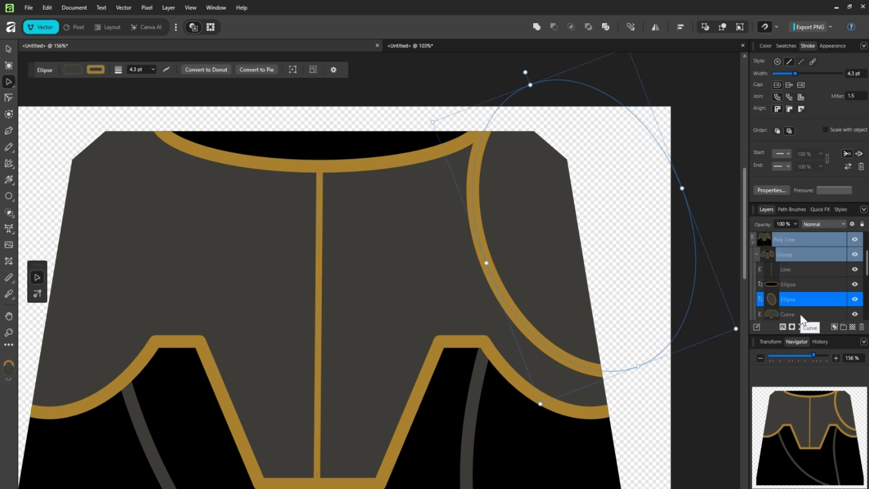
drag(528, 256, 557, 252)
key(ctrl+z)
click(770, 342)
click(836, 471)
text(400)
key(Return)
key(ctrl+z)
click(836, 471)
text(350)
key(Return)
Give the inner shoulder ellipse a 2.2 pt stroke and reduce its height to 300 px.
click(854, 73)
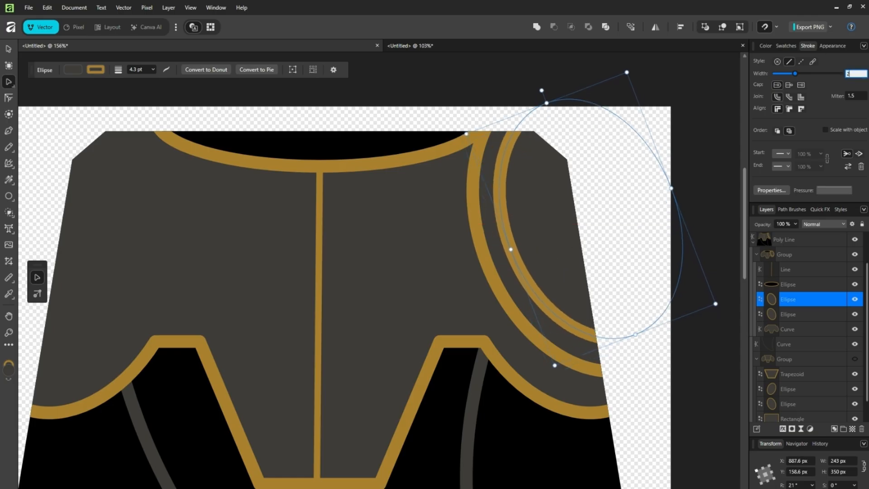
text(2.2)
key(Return)
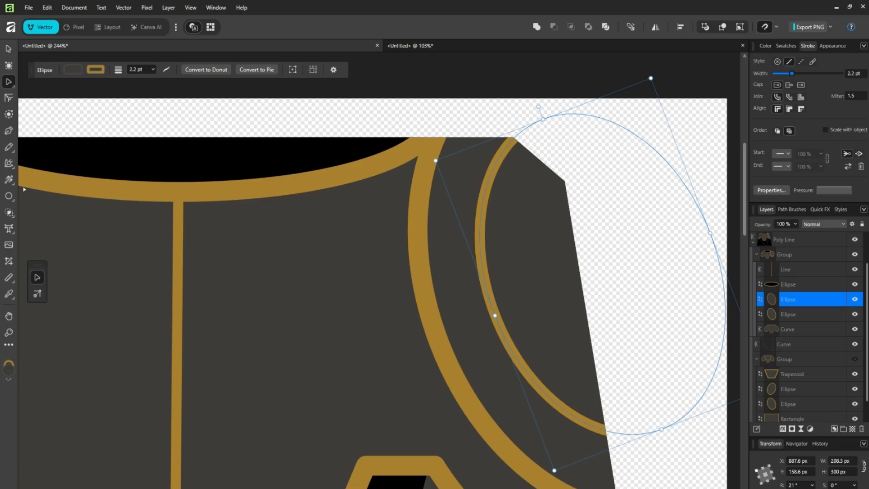
Draw a 25 × 25 px circle between the two shoulder ellipses, with a gold fill and no stroke.
click(9, 196)
mouse_move(362, 238)
mouse_down()
mouse_move(403, 283)
mouse_move(396, 275)
mouse_move(462, 166)
mouse_move(442, 258)
mouse_up()
click(765, 45)
click(770, 64)
click(762, 67)
click(758, 74)
click(839, 472)
text(25)
click(836, 461)
text(25)
key(Return)
Duplicate the gold circle, place the copy below it in the shoulder band, and check both on the whole torso.
key(v)
scroll(462, 165, up, 3)
key(ctrl+j)
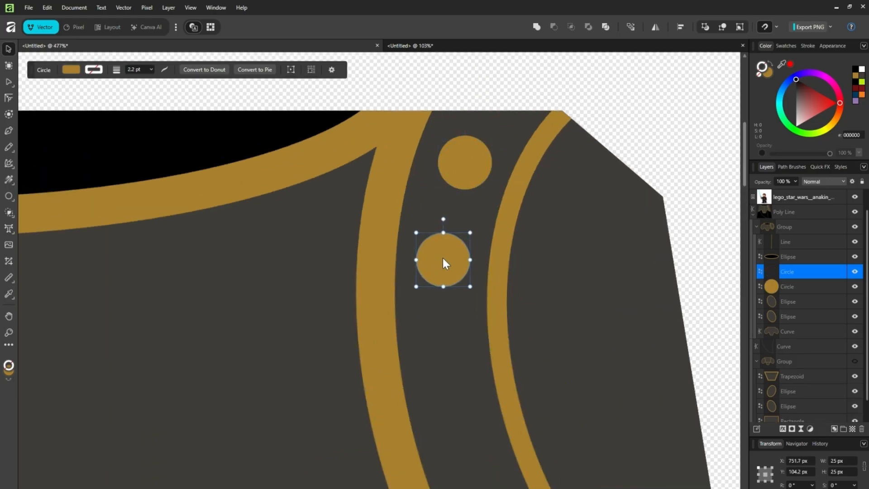
scroll(442, 257, down, 4)
scroll(442, 258, down, 6)
click(564, 254)
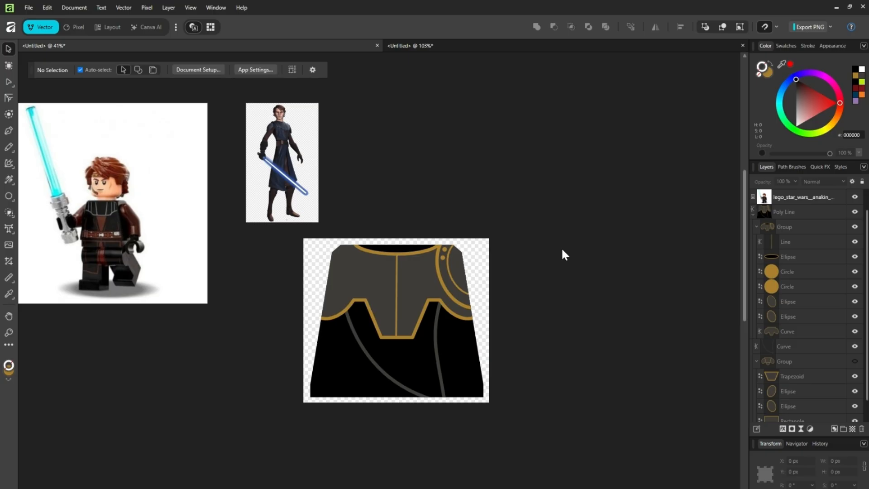
Resize the lower gold dot to 20 × 20 px and delete the larger original dot.
scroll(452, 248, up, 8)
click(372, 333)
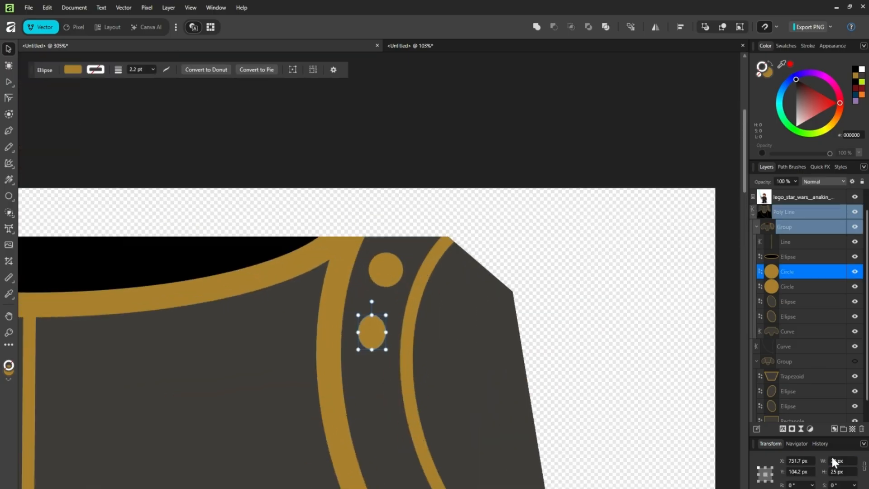
click(785, 286)
key(Delete)
Duplicate the 20 px dot along the shoulder band, then duplicate the pair so the copy continues below it.
mouse_move(369, 331)
mouse_down()
mouse_move(379, 280)
mouse_move(373, 343)
mouse_move(356, 339)
mouse_up()
key(ctrl+j)
scroll(372, 344, up, 3)
scroll(356, 339, down, 2)
scroll(356, 343, down, 2)
shift+click(795, 287)
scroll(353, 385, up, 5)
drag(410, 235, 368, 235)
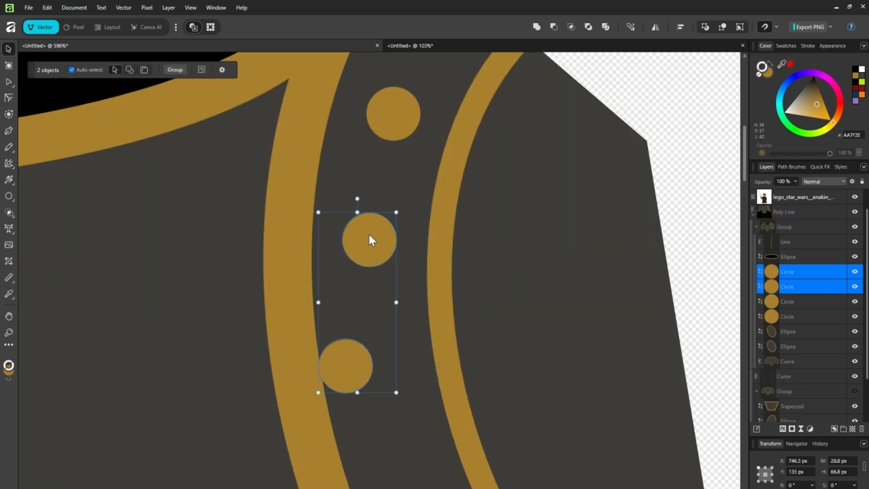
Rotate the duplicated dot pair to about 14.2° and align its upper dot with the existing one along the band.
drag(357, 197, 327, 202)
drag(347, 244, 366, 245)
drag(345, 202, 353, 202)
drag(369, 246, 362, 245)
drag(348, 201, 345, 203)
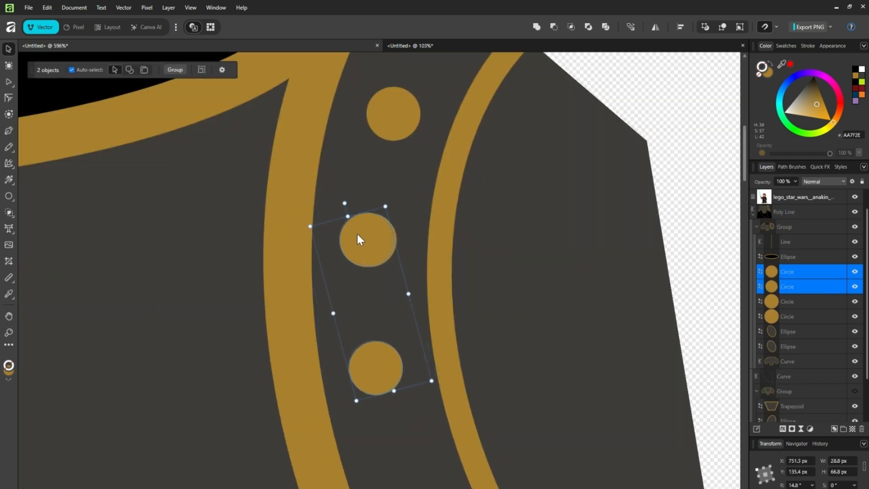
drag(357, 235, 361, 235)
drag(349, 202, 350, 202)
drag(370, 238, 368, 238)
scroll(368, 238, down, 5)
scroll(368, 238, up, 6)
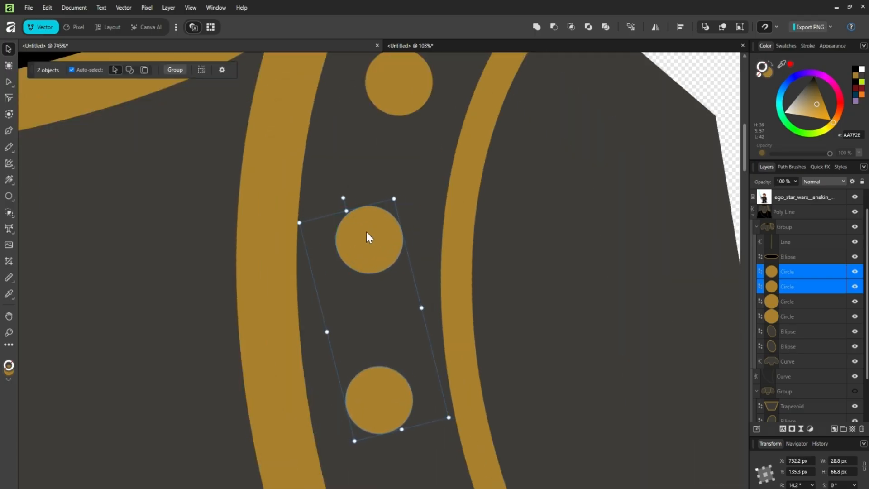
Group the shoulder dots, duplicate the group, and move the copy down the band with a rotation of about 10.7°.
click(787, 271)
shift+click(787, 301)
key(ctrl+g)
scroll(459, 270, down, 6)
drag(437, 259, 440, 300)
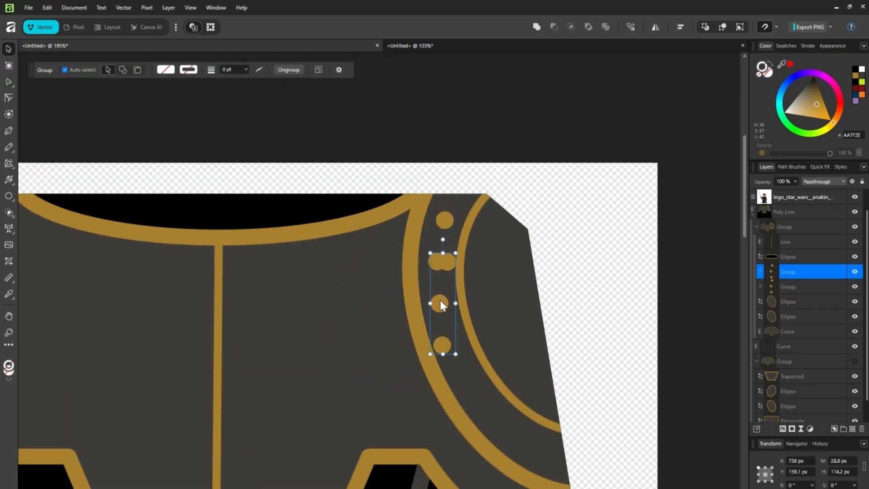
scroll(440, 300, up, 4)
drag(446, 170, 421, 175)
Copy the end dot of the duplicated group into the original dot group.
click(760, 272)
click(787, 300)
shift+click(788, 287)
click(788, 317)
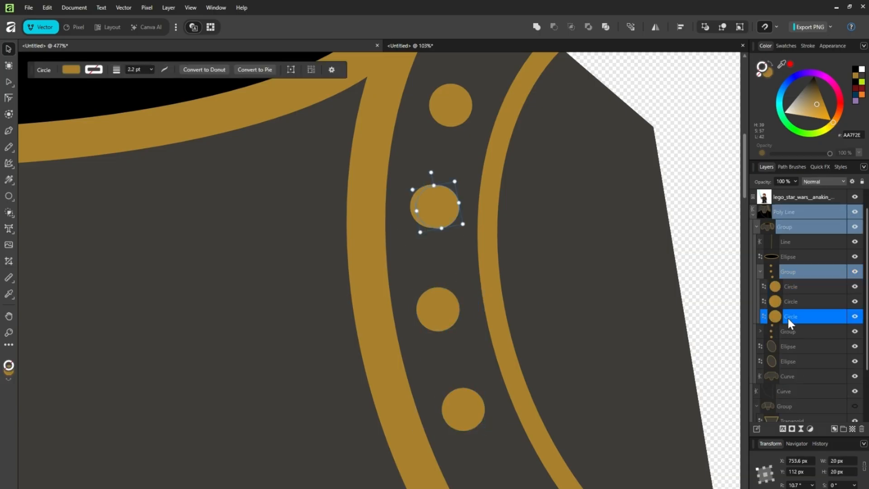
click(788, 287)
click(760, 331)
click(788, 346)
key(ctrl+v)
Move the duplicated dot group further down the shoulder band and rotate it to about 23.3°.
click(779, 269)
scroll(445, 418, up, 6)
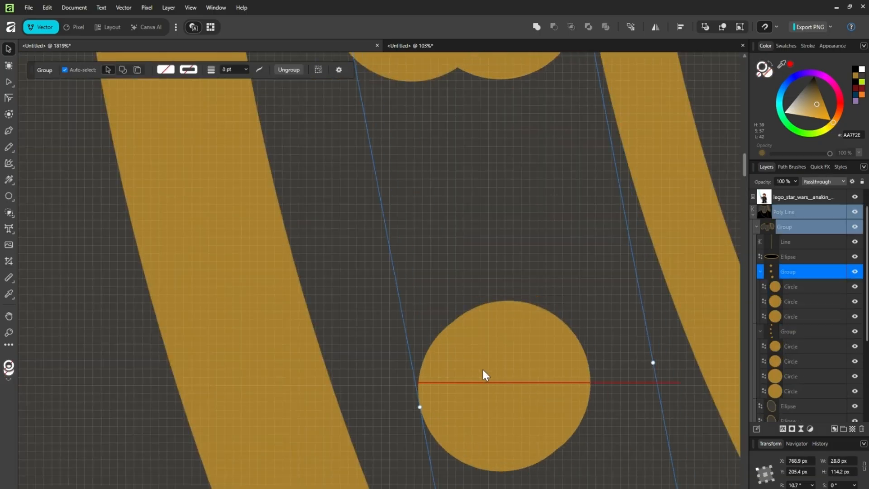
scroll(486, 368, down, 7)
drag(423, 214, 399, 222)
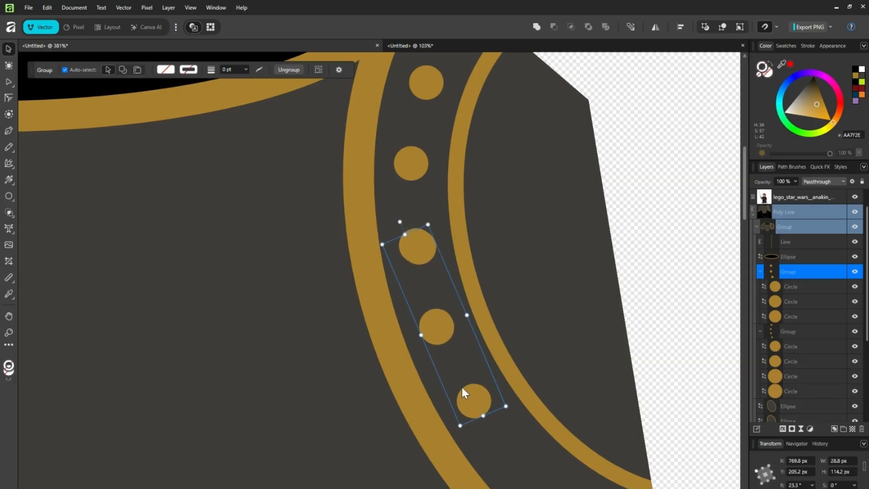
scroll(462, 387, up, 3)
drag(405, 273, 439, 328)
scroll(404, 271, down, 4)
Copy the duplicate group's next dot into the original dot group and delete the duplicate group.
click(789, 287)
click(788, 346)
key(ctrl+v)
click(783, 270)
scroll(439, 328, up, 4)
key(Delete)
Copy the three lowest dots from the group and paste them as separate circles outside it.
click(788, 287)
shift+click(788, 315)
key(ctrl+c)
click(785, 286)
click(759, 271)
click(787, 273)
key(ctrl+v)
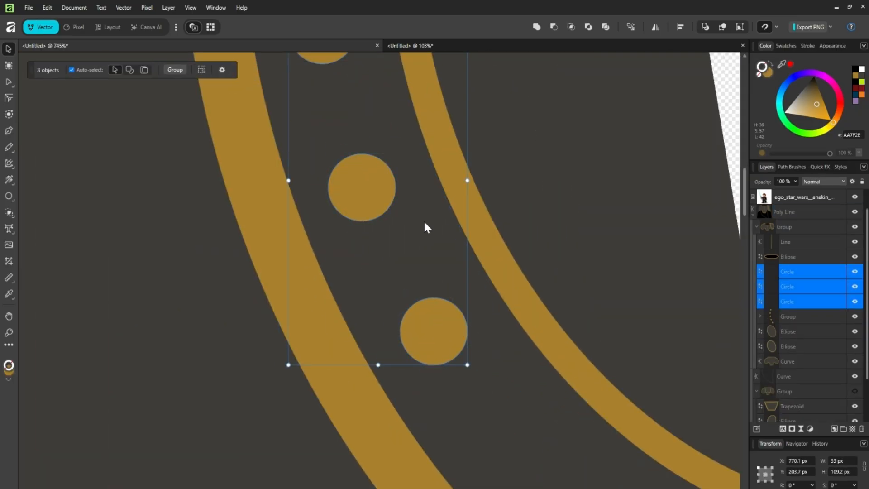
Move the three pasted dots down the shoulder band and rotate them about 10.7° to follow its curve.
drag(347, 173, 421, 315)
drag(452, 129, 410, 117)
scroll(430, 322, down, 3)
scroll(431, 322, up, 2)
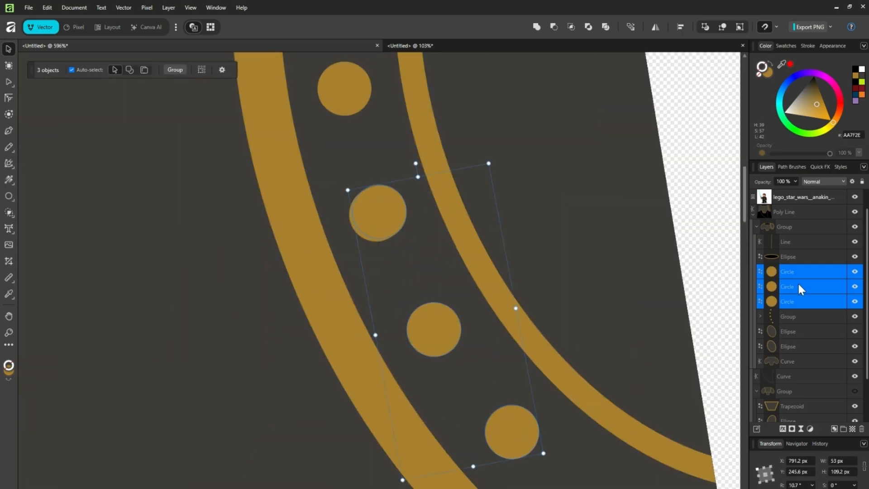
Move the lowest pasted dot into the dot group and delete the two redundant pasted circles.
click(781, 272)
click(760, 317)
drag(787, 271, 790, 322)
click(787, 287)
shift+click(785, 272)
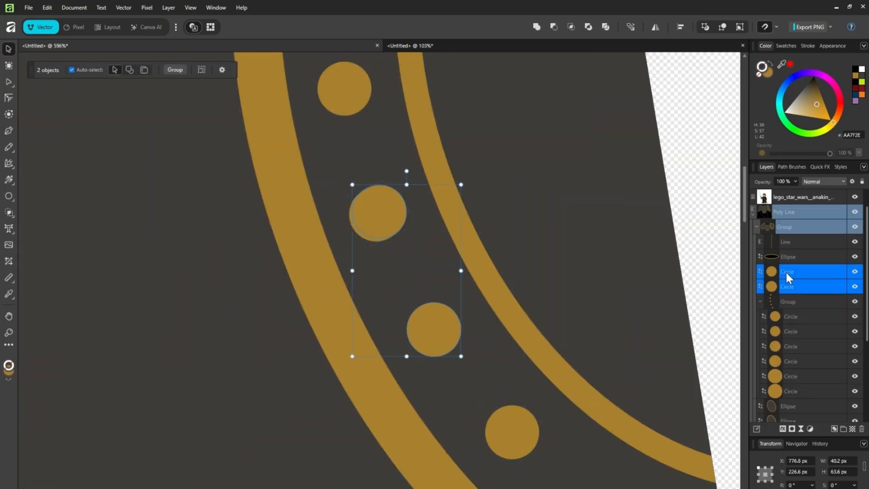
key(Delete)
Duplicate the group's last three dots, move the copies down the band, and rotate them about 13.3°.
scroll(479, 276, down, 9)
scroll(489, 288, up, 5)
scroll(543, 404, up, 1)
click(796, 287)
shift+click(799, 312)
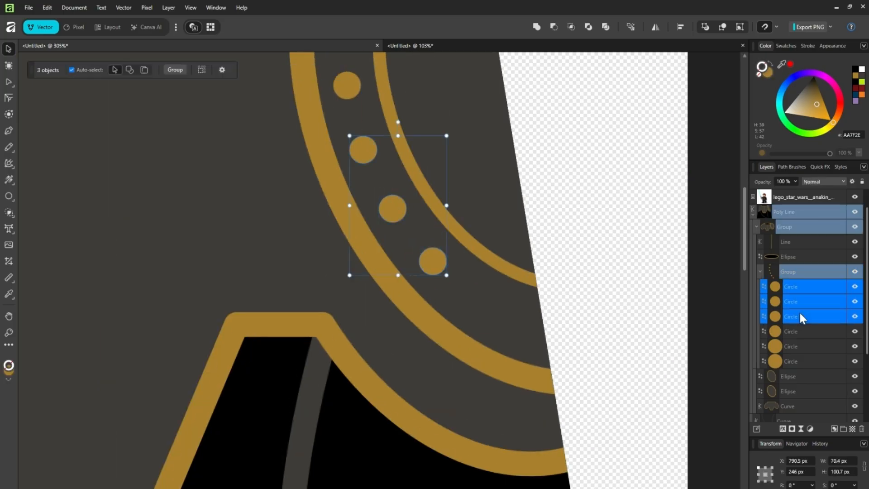
key(ctrl+c)
key(ctrl+v)
drag(390, 201, 430, 254)
drag(438, 176, 420, 180)
drag(426, 265, 428, 261)
scroll(427, 261, up, 4)
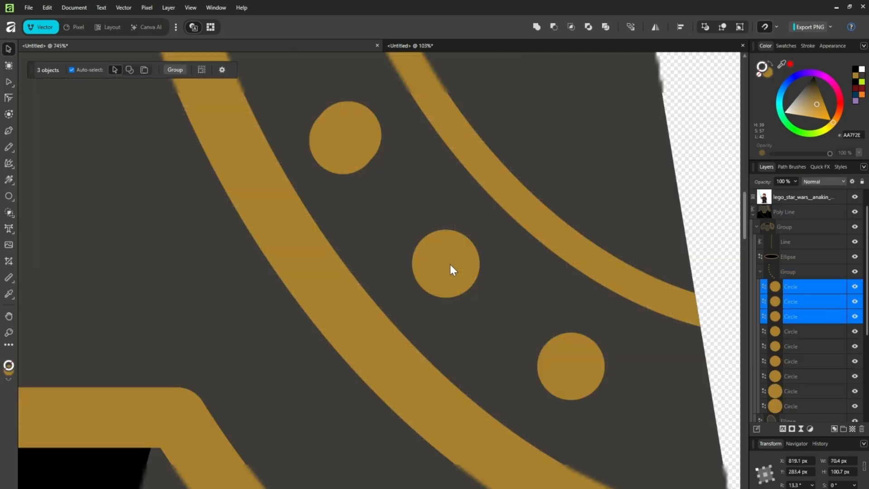
Delete the two redundant circles from the latest three copies, keeping only the lowest dot.
scroll(450, 264, down, 5)
click(785, 289)
click(785, 312)
shift+click(786, 303)
key(Delete)
scroll(547, 302, down, 1)
scroll(546, 302, up, 1)
click(789, 287)
shift+click(791, 319)
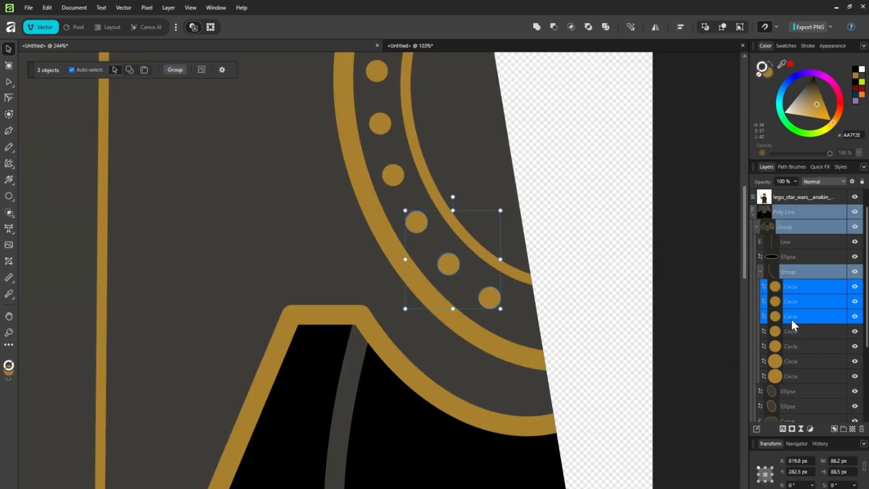
drag(450, 264, 488, 298)
key(ctrl+z)
Deselect everything and examine the dotted shoulder band on the whole torso.
scroll(488, 297, down, 4)
click(793, 291)
click(789, 273)
scroll(484, 236, down, 2)
key(ctrl+d)
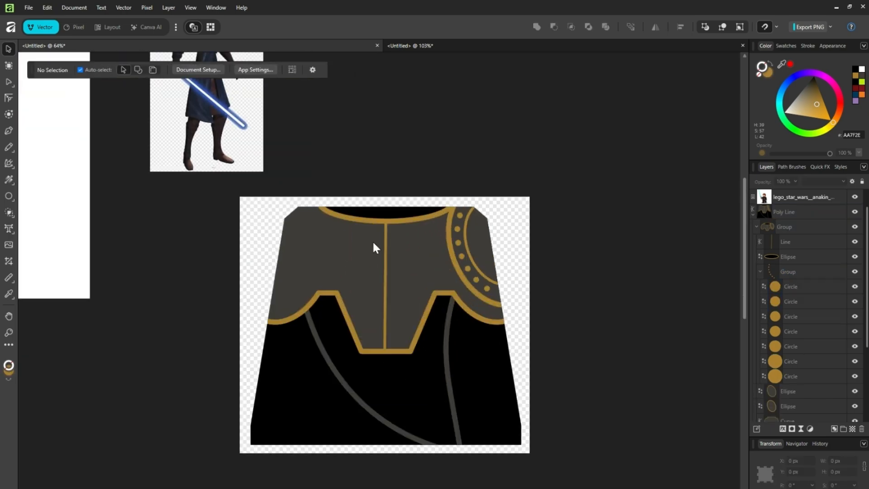
scroll(371, 240, up, 2)
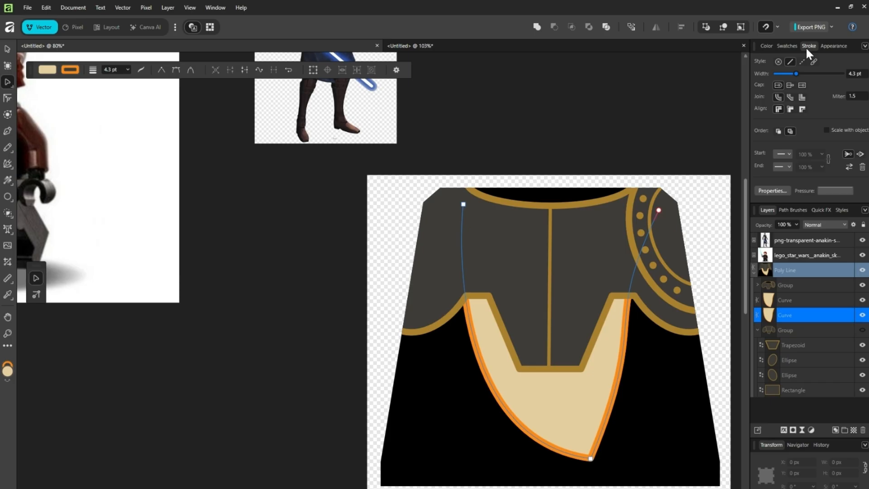
Give the lower copy of the beige collar curve a 12.9 pt black stroke.
click(855, 73)
text(12)
key(Return)
click(766, 46)
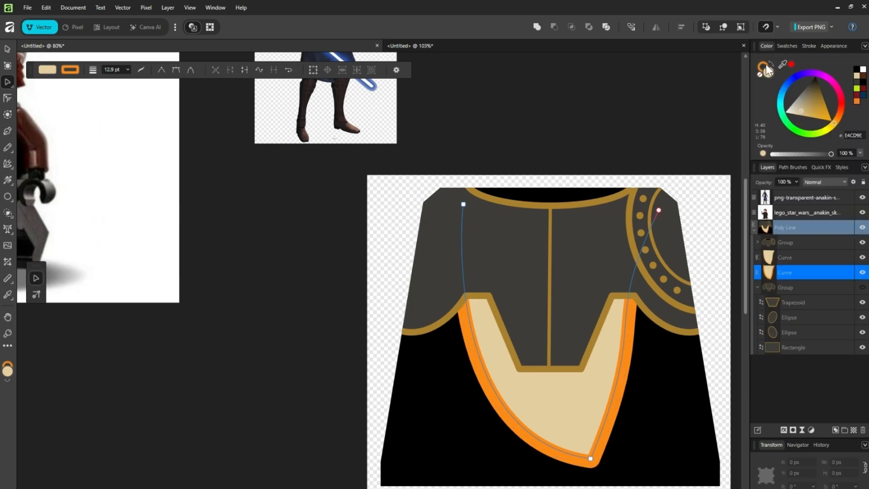
click(857, 70)
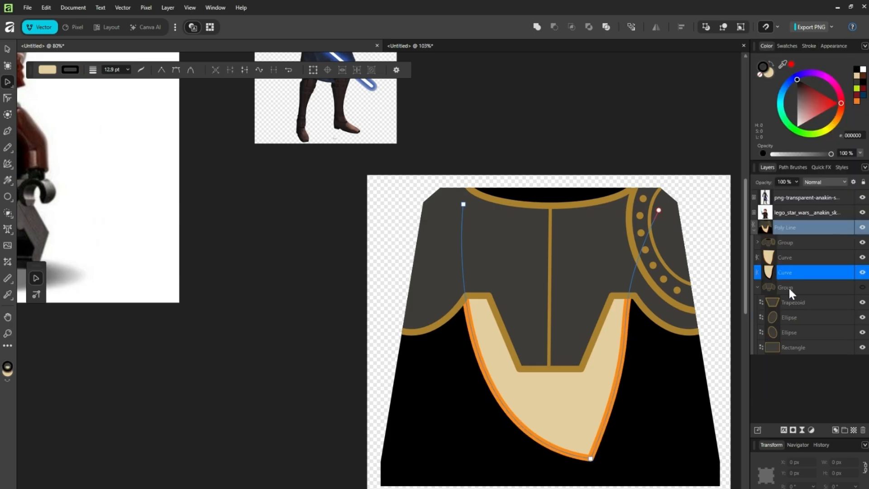
Duplicate the black-stroked curve, place the copy beneath it, and give it a 21.7 pt orange stroke.
key(ctrl+j)
click(787, 46)
click(808, 46)
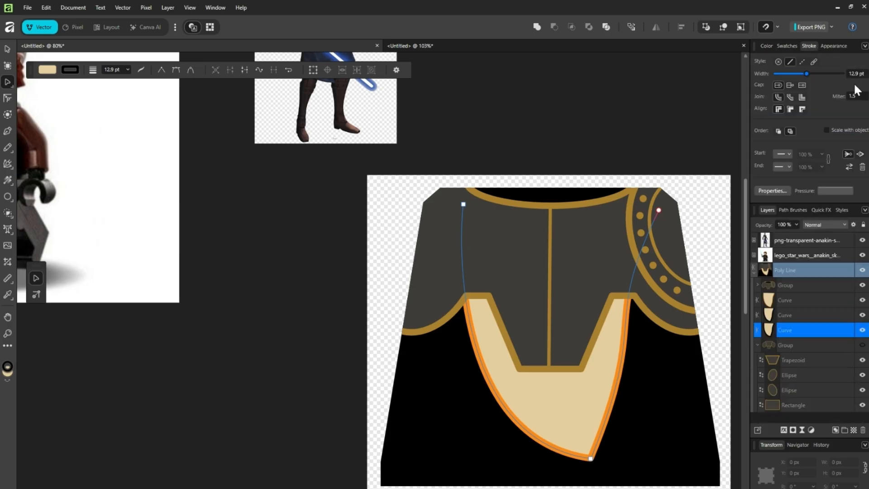
click(854, 75)
text(21.7)
key(Return)
click(766, 46)
click(857, 103)
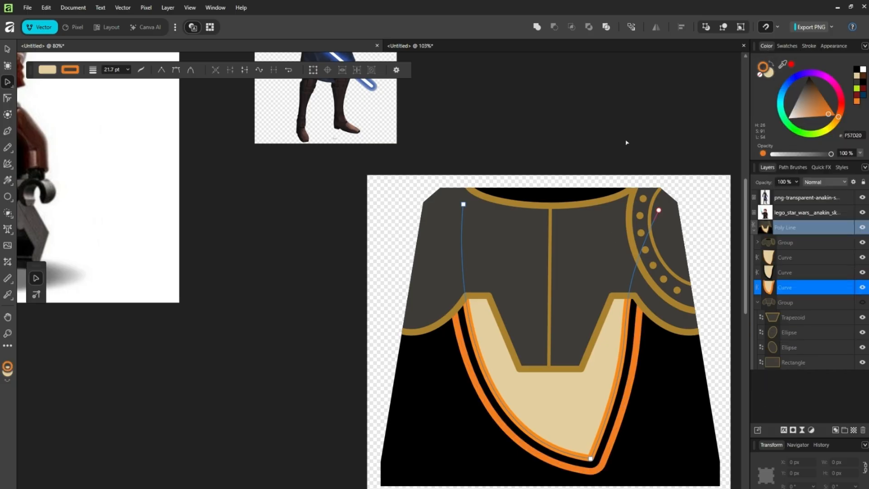
click(639, 106)
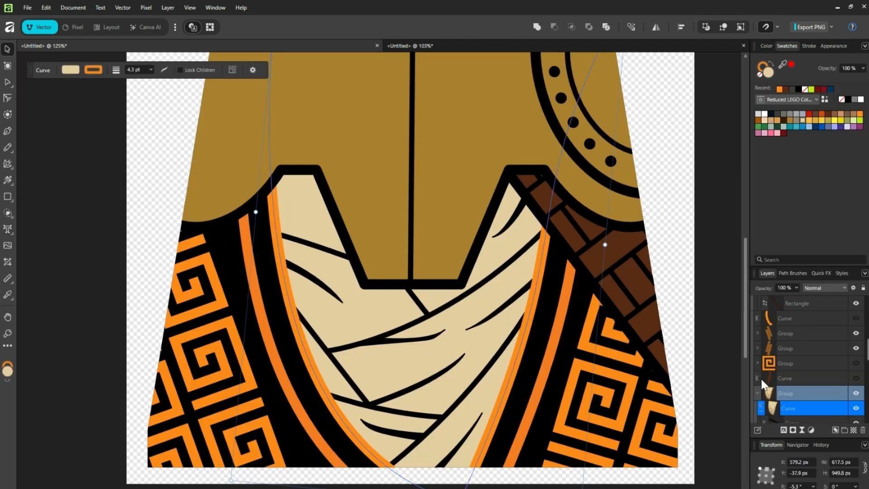
Hide and show the orange-edged beige curve in its group to examine the layered strokes.
click(808, 46)
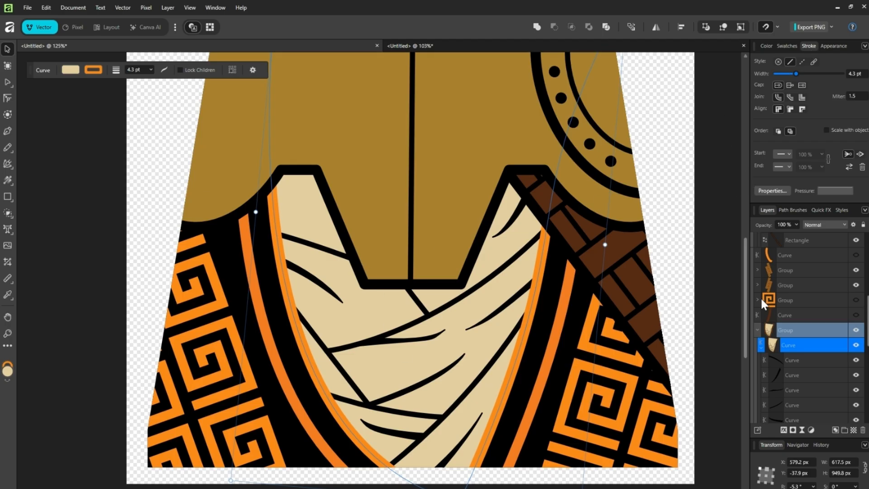
click(856, 345)
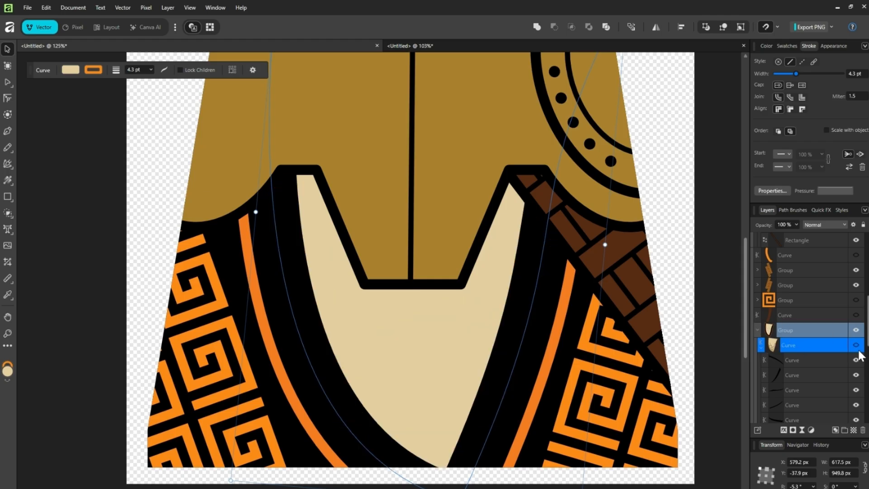
click(856, 345)
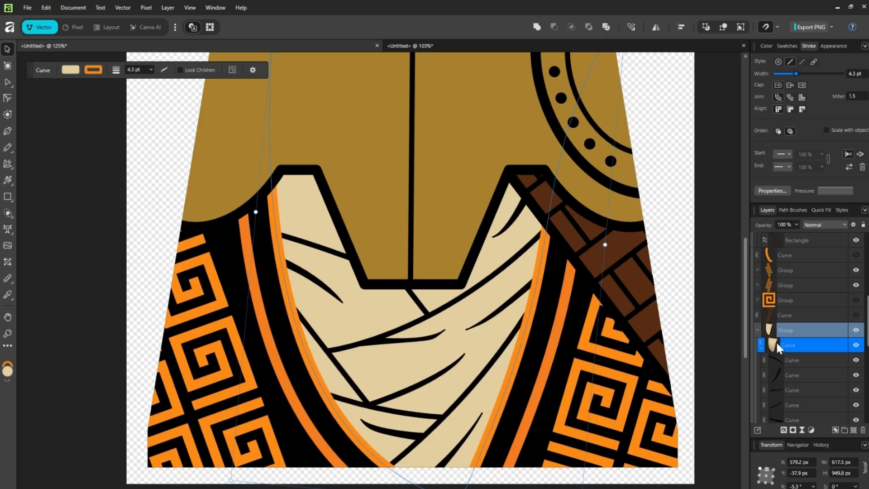
Examine the stroke colours and widths of the three stacked curves in the cloth group.
click(758, 343)
click(790, 360)
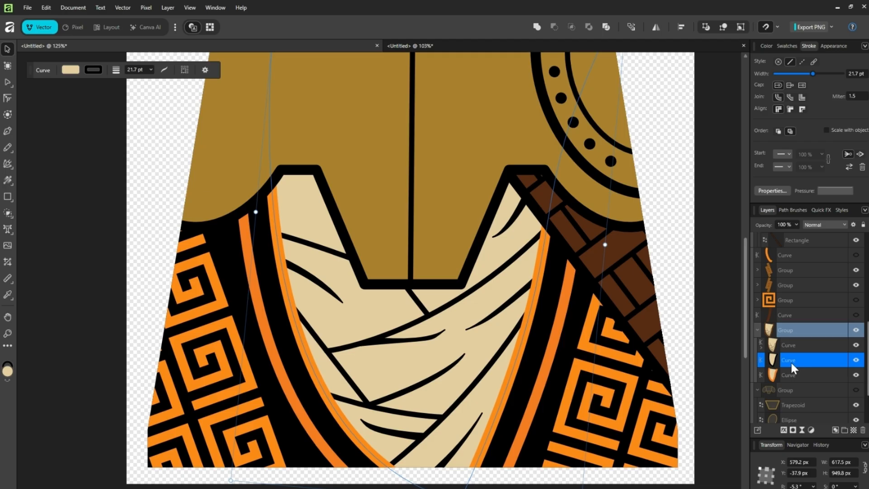
click(855, 74)
click(796, 374)
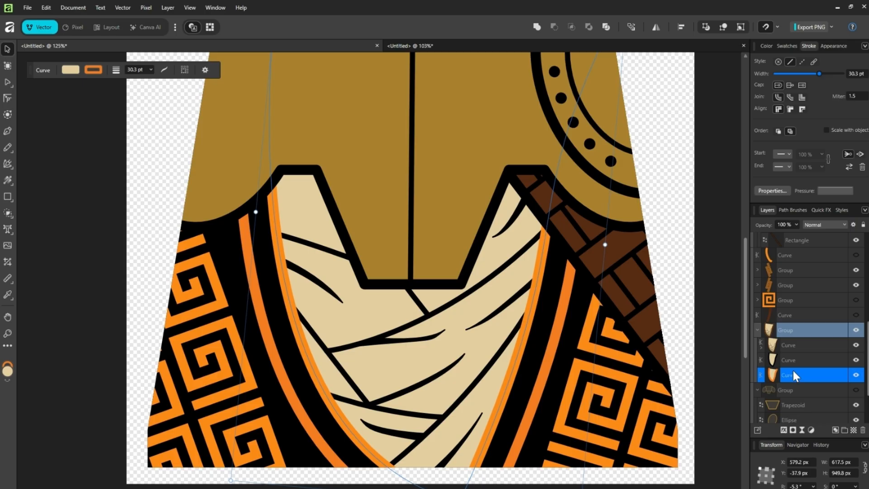
click(784, 359)
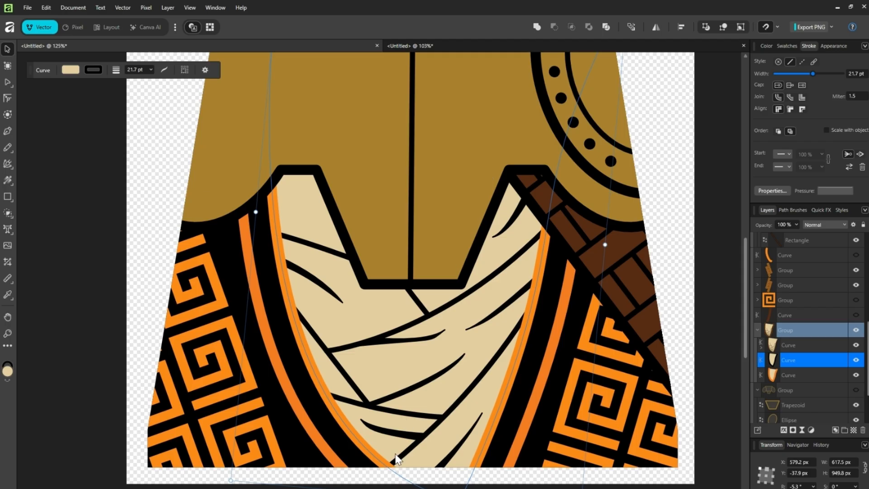
click(791, 375)
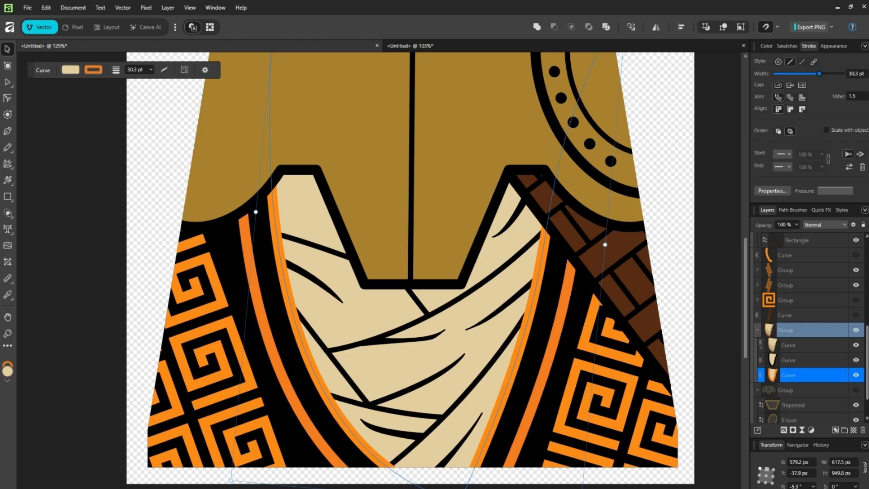
Duplicate the gold armour curve and swap the lower copy's fill and stroke colours.
scroll(810, 328, up, 5)
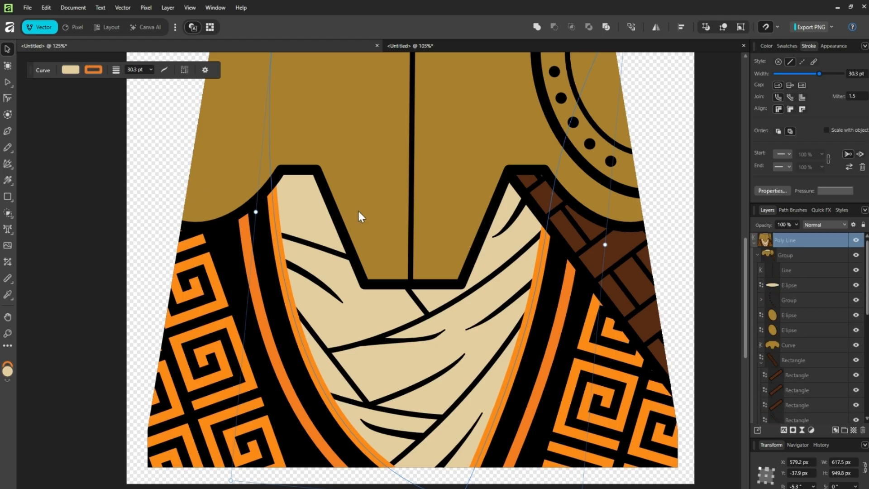
drag(746, 253, 745, 203)
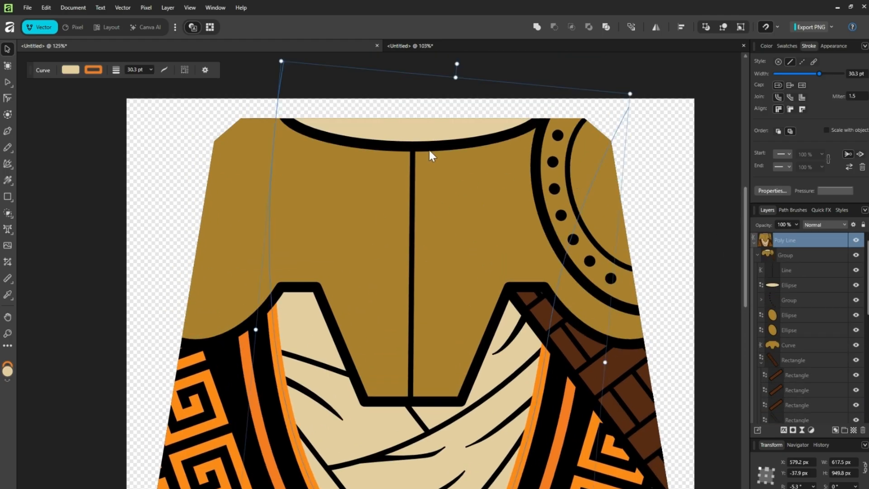
click(809, 346)
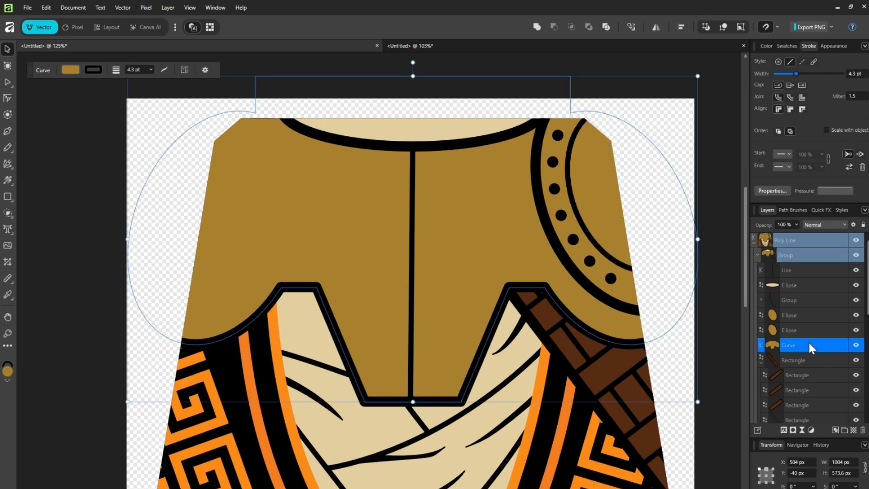
key(ctrl+j)
click(785, 359)
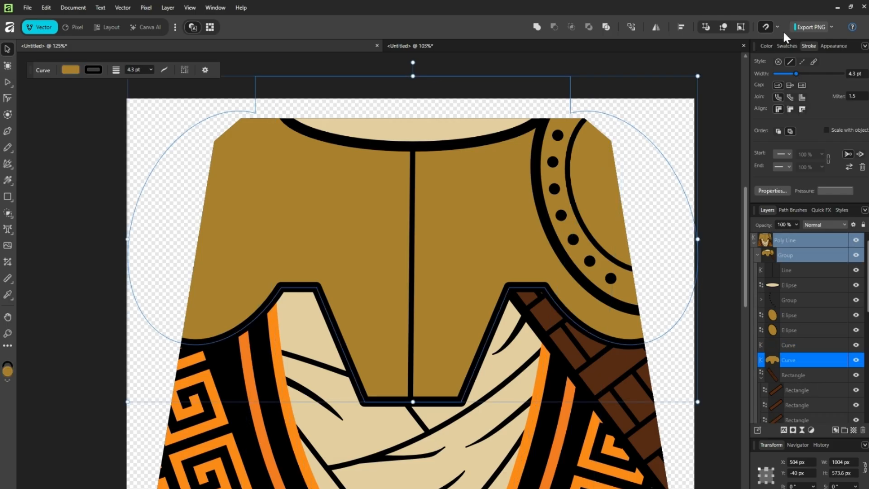
click(765, 46)
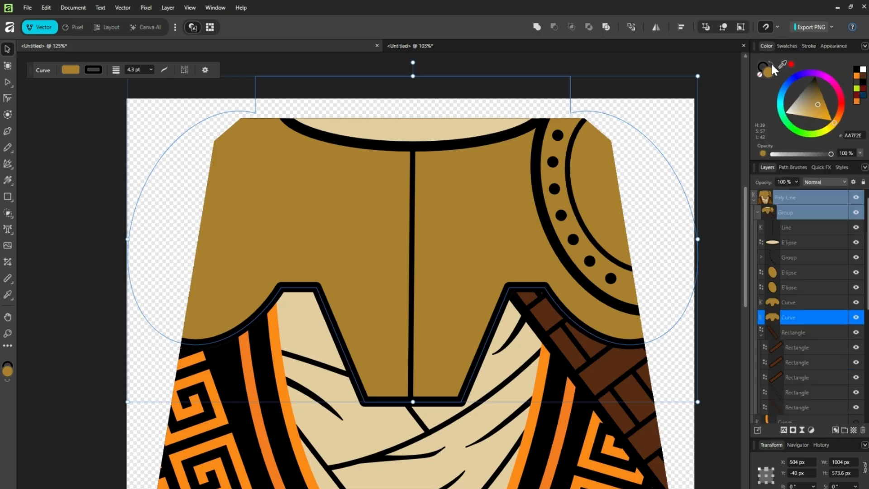
click(771, 62)
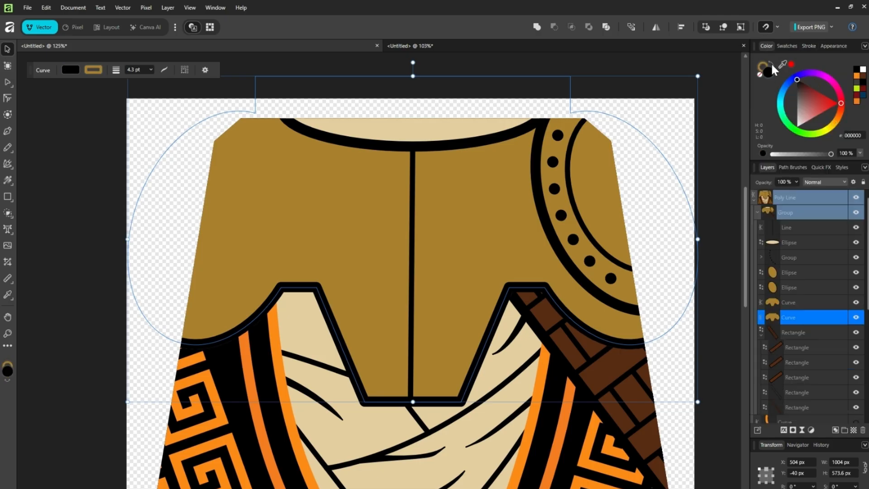
Set the stroke width of the lower, gold-outlined armour copy to 8.7 pt.
click(809, 46)
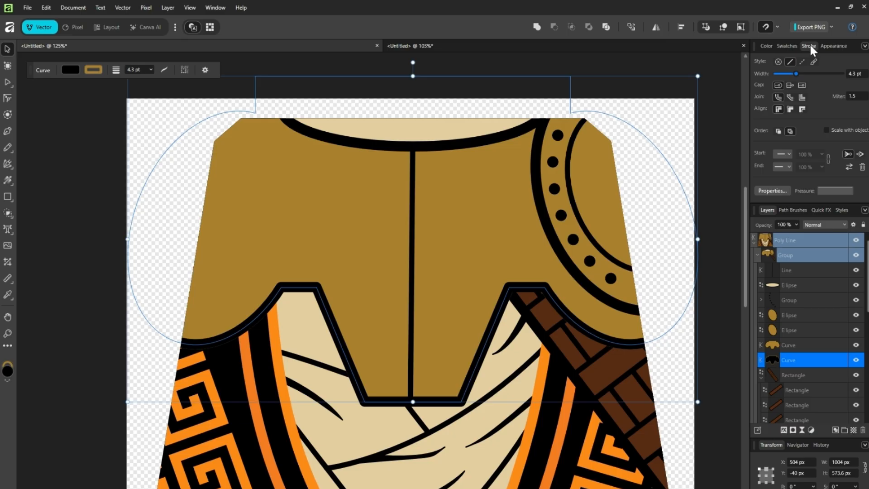
click(852, 74)
text(8.7)
key(Return)
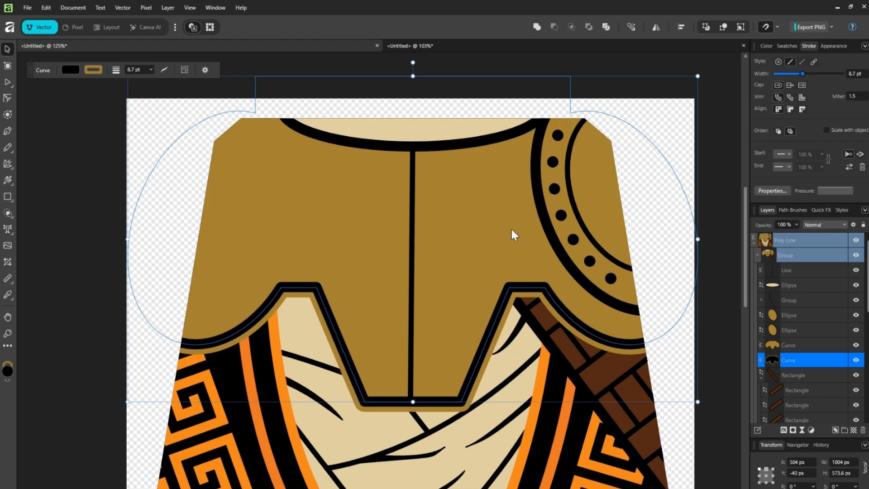
Place another copy of the gold armour curve beneath the gold-outlined one and give it a 17.5 pt stroke.
click(784, 345)
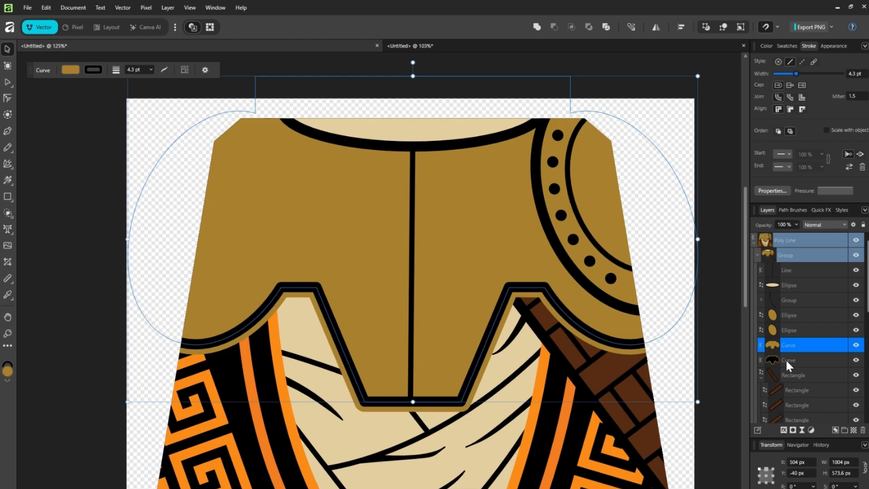
click(785, 358)
mouse_move(785, 358)
mouse_down()
mouse_move(792, 374)
mouse_move(779, 352)
mouse_up()
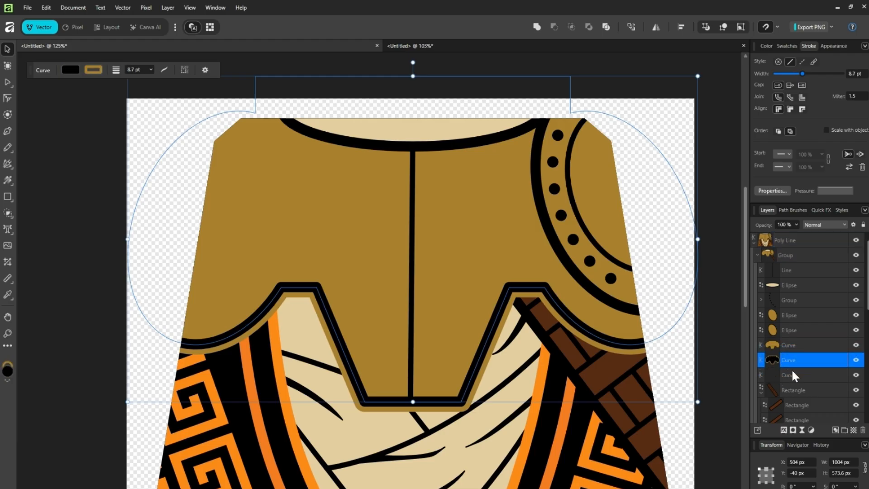
click(792, 373)
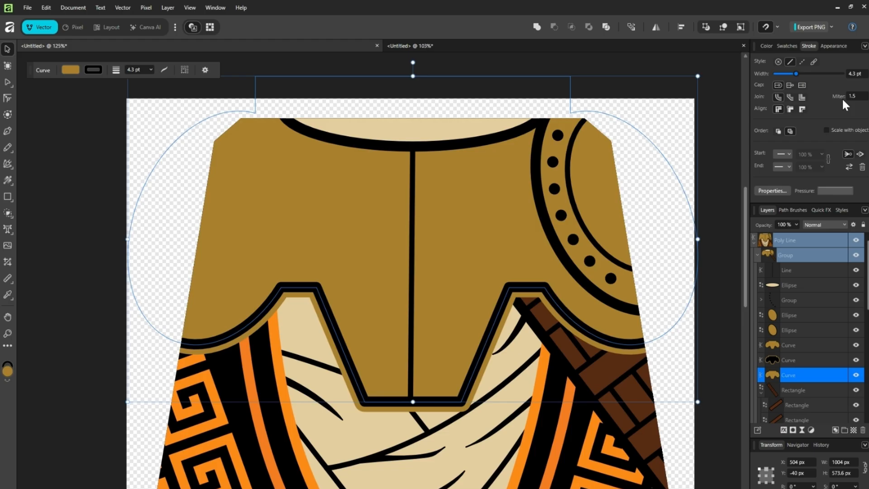
click(852, 74)
text(17.5)
key(Return)
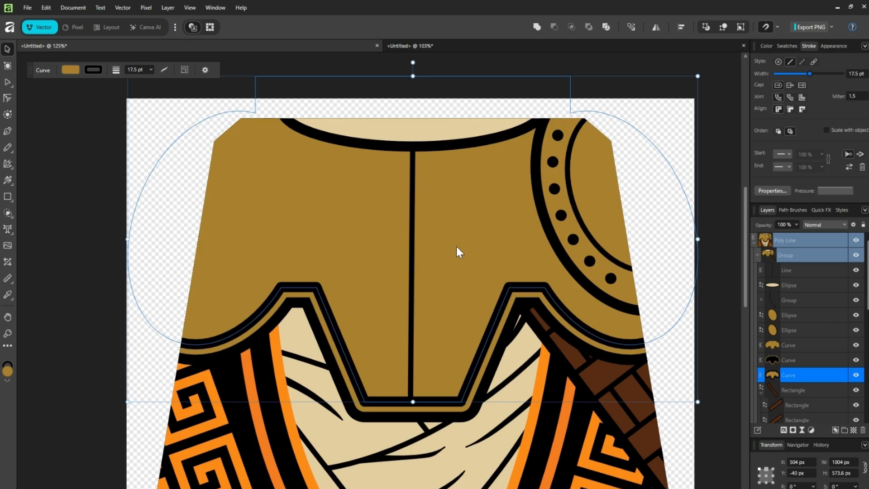
scroll(456, 246, down, 5)
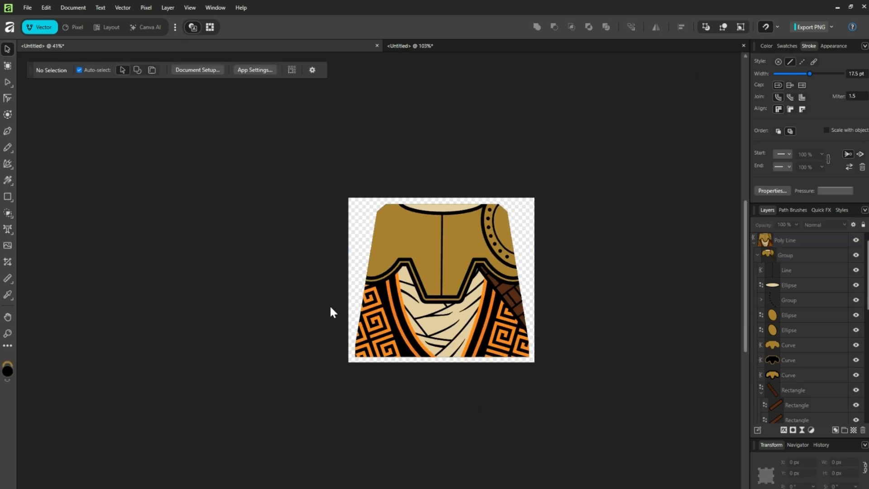
scroll(330, 305, down, 3)
scroll(330, 305, up, 4)
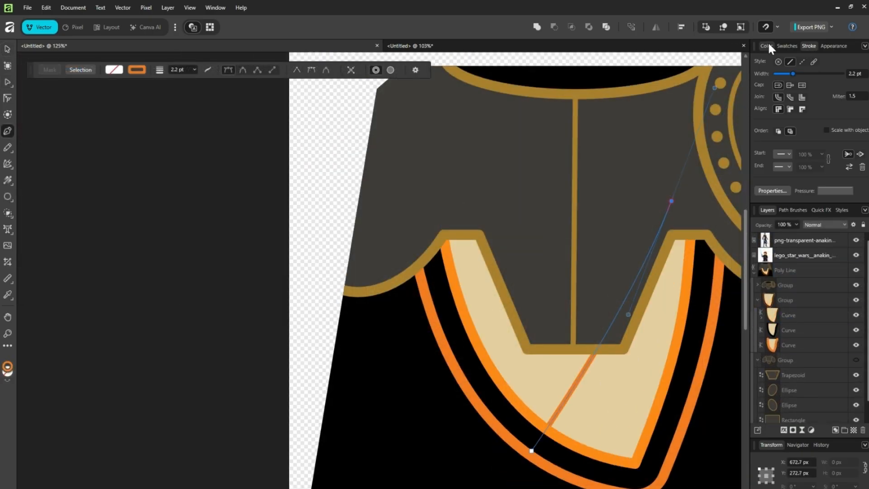
click(766, 45)
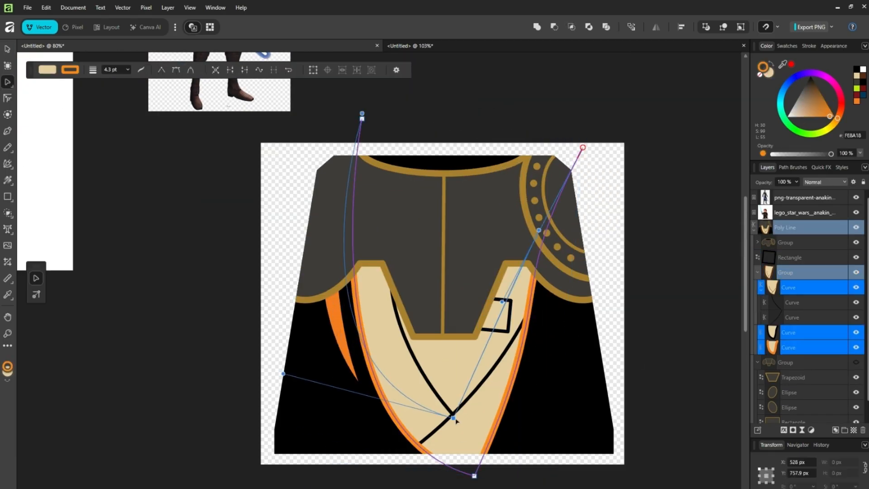
click(805, 281)
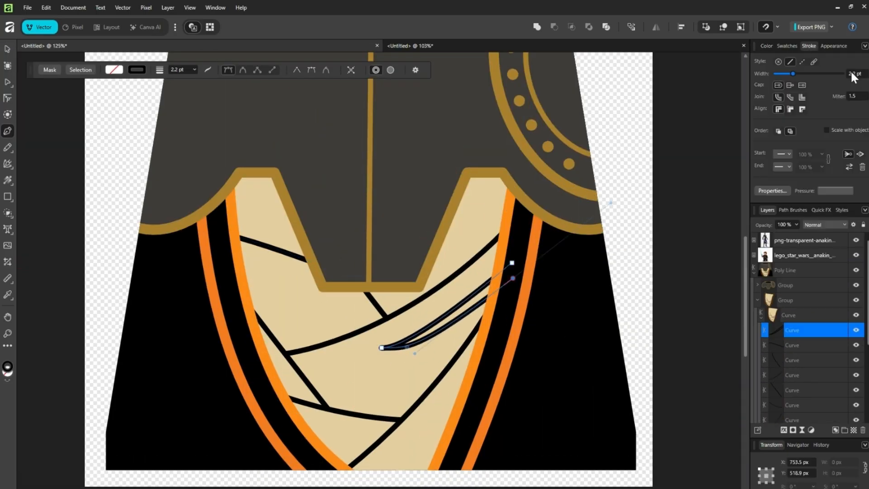
Give the tapered fold shape on the beige cloth a 0.5 pt stroke and a black fill.
text(.5)
key(Return)
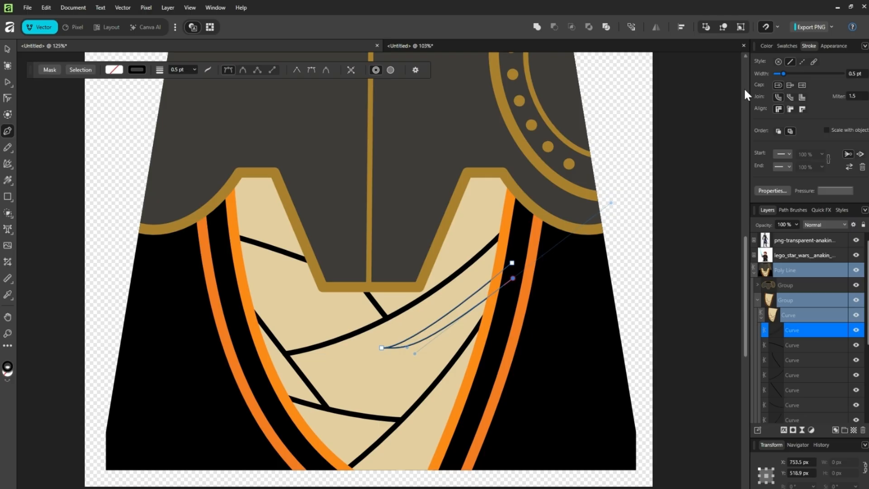
click(766, 45)
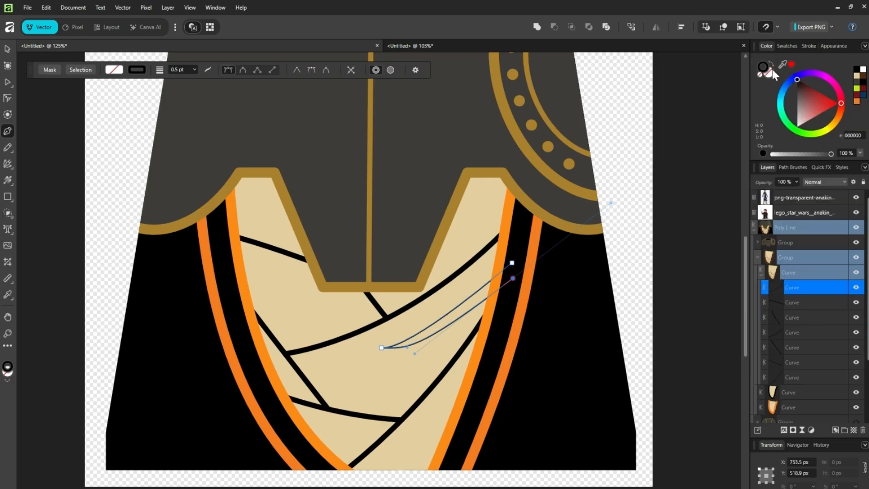
click(853, 69)
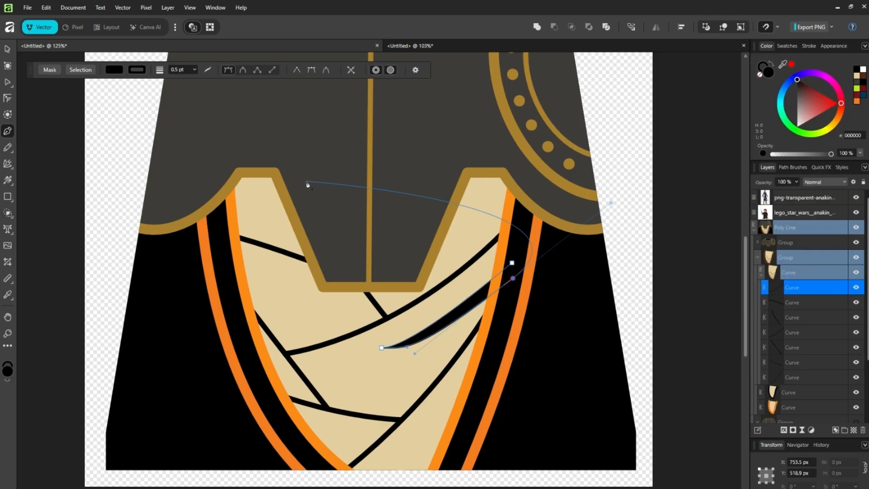
Flatten the black fold to about 70 px high and place it, rotated about 18°, below the long upper crease.
click(8, 49)
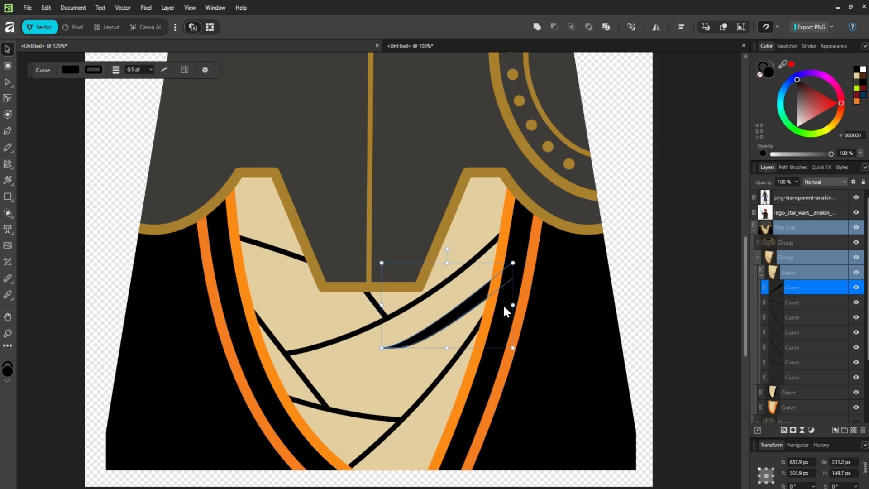
drag(448, 348, 447, 301)
mouse_move(447, 249)
mouse_down()
mouse_move(441, 235)
mouse_move(433, 240)
mouse_up()
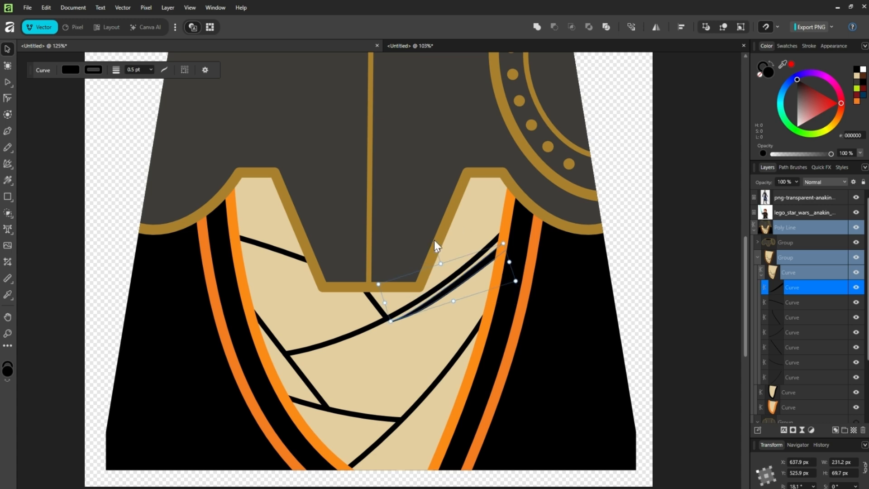
drag(445, 311, 442, 320)
scroll(442, 321, down, 6)
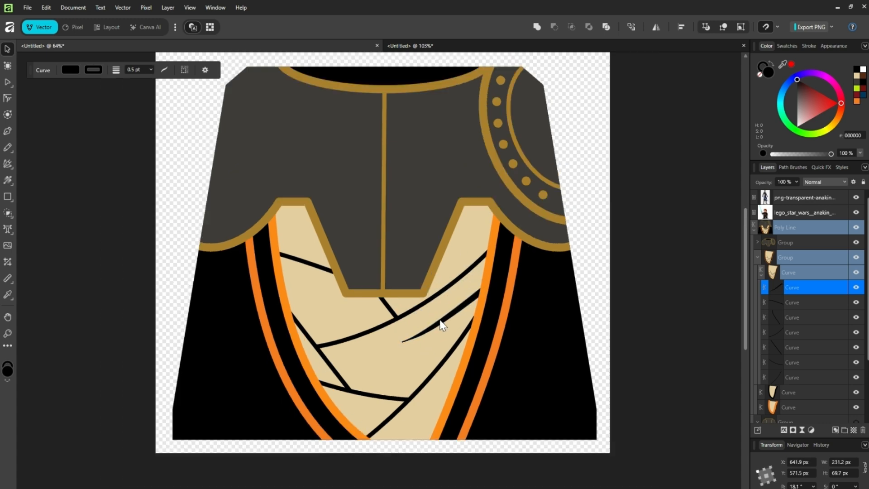
scroll(441, 324, up, 8)
scroll(407, 344, down, 2)
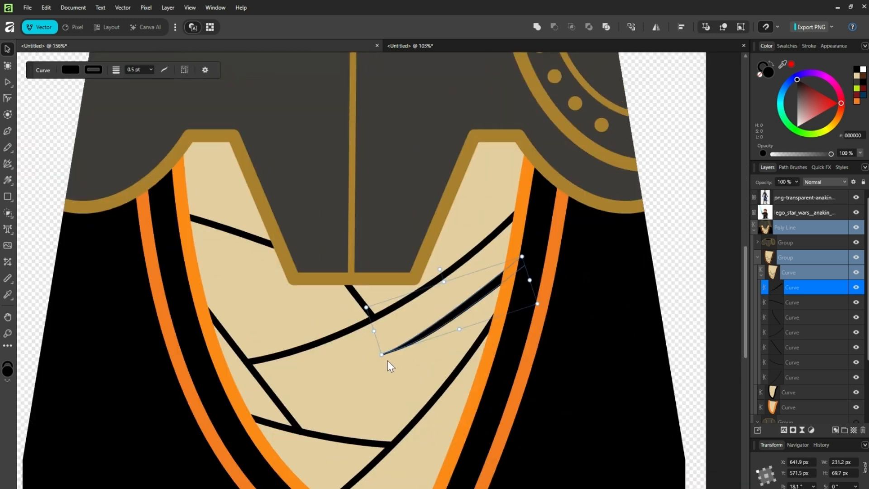
Lengthen the black fold to about 309 px toward the cloth's centre and thin it to about 69 px high.
drag(386, 358, 334, 381)
scroll(334, 381, down, 11)
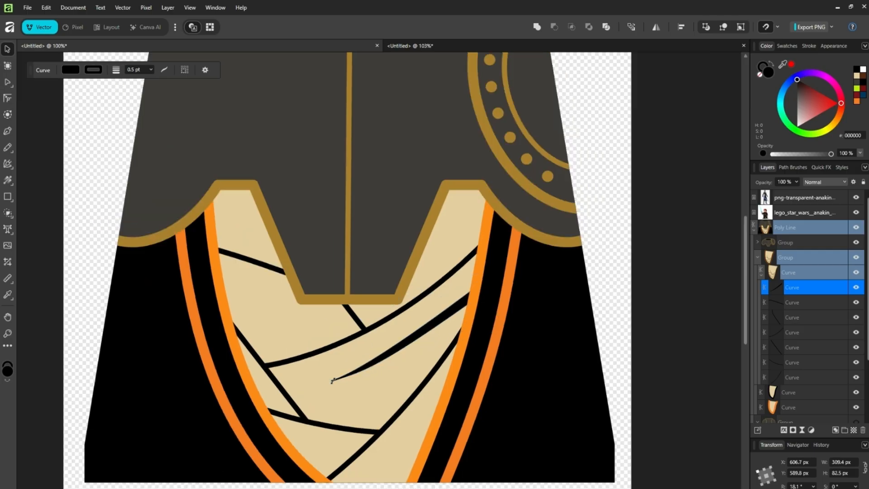
scroll(333, 368, up, 13)
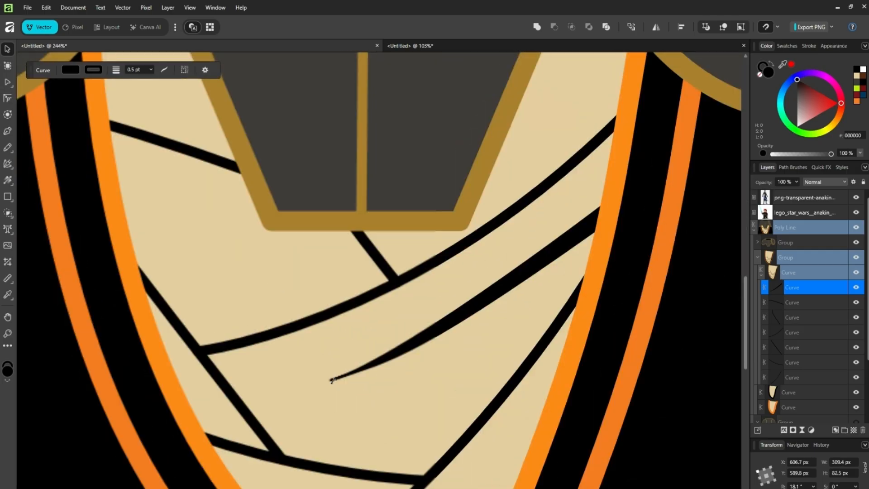
drag(465, 239, 471, 246)
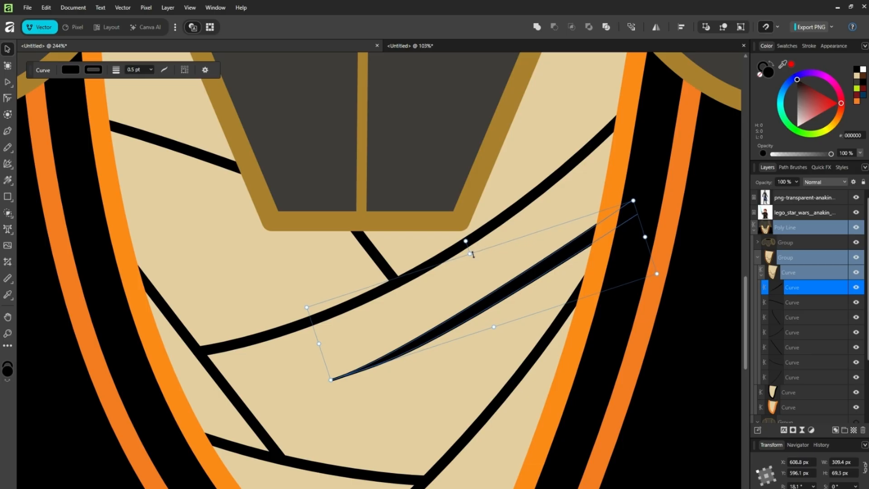
scroll(471, 249, down, 3)
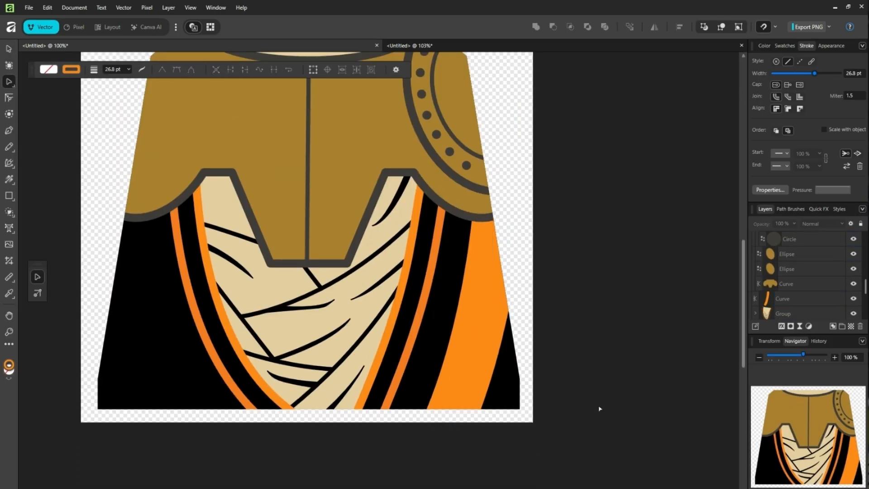
Reposition the vertical black rectangle lower in the torso artwork.
click(813, 301)
scroll(394, 267, down, 2)
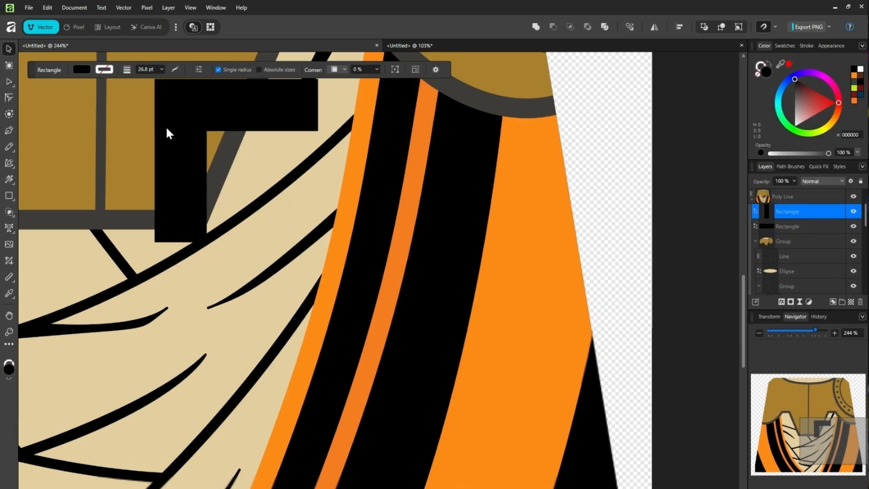
mouse_move(169, 132)
mouse_down()
mouse_move(193, 178)
mouse_move(303, 207)
mouse_move(248, 283)
mouse_up()
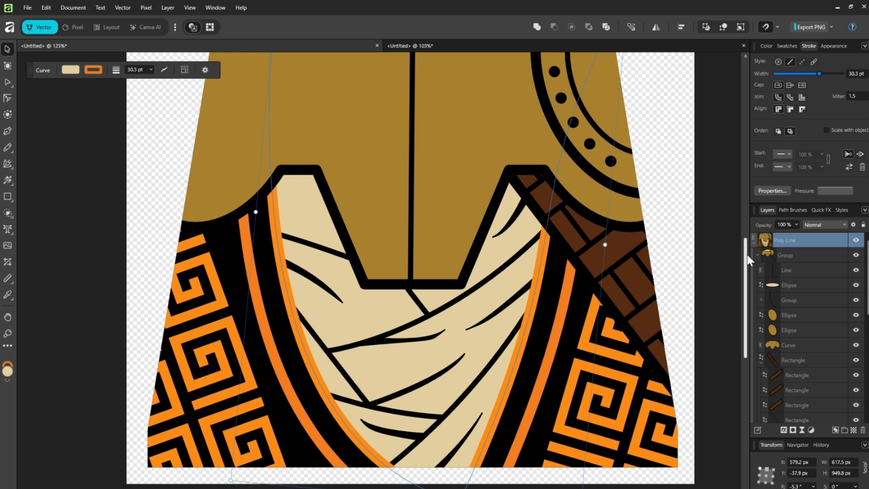
drag(747, 259, 747, 202)
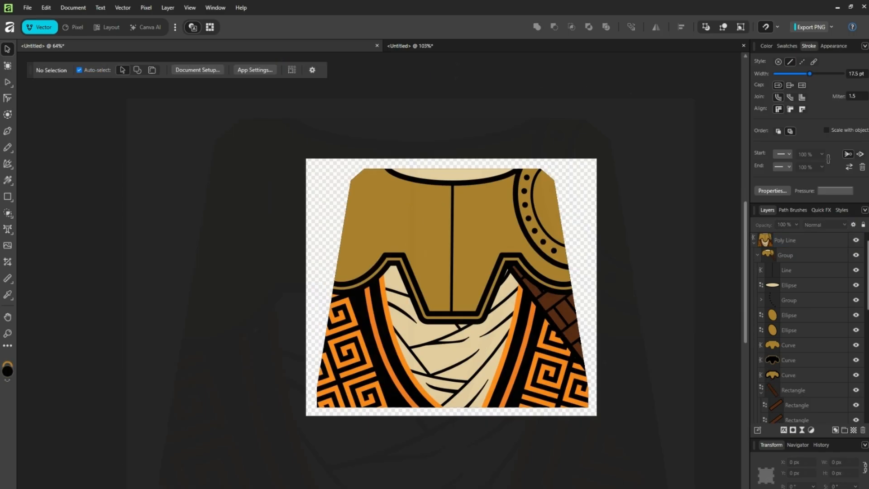
scroll(523, 347, up, 3)
scroll(524, 347, down, 1)
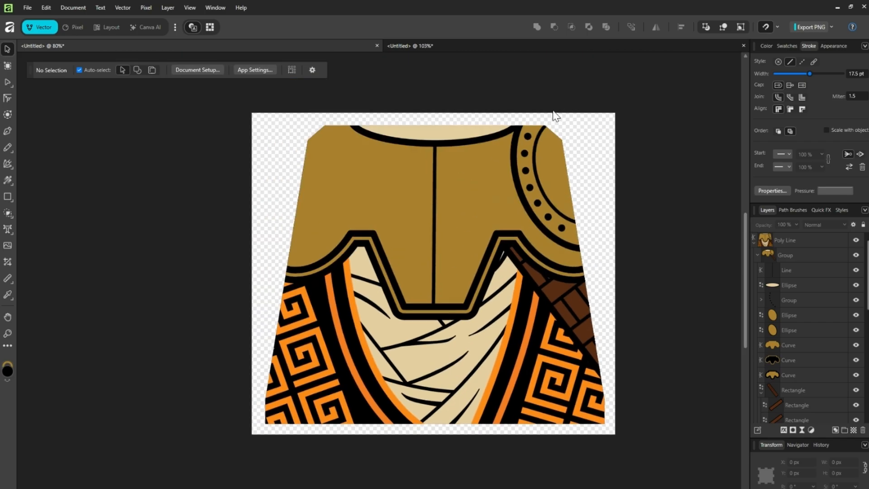
Draw an unfilled rectangle over the armour's right half, starting at the centre line, about 422 px wide, and lengthen it to about 673 px.
click(475, 150)
scroll(474, 149, up, 1)
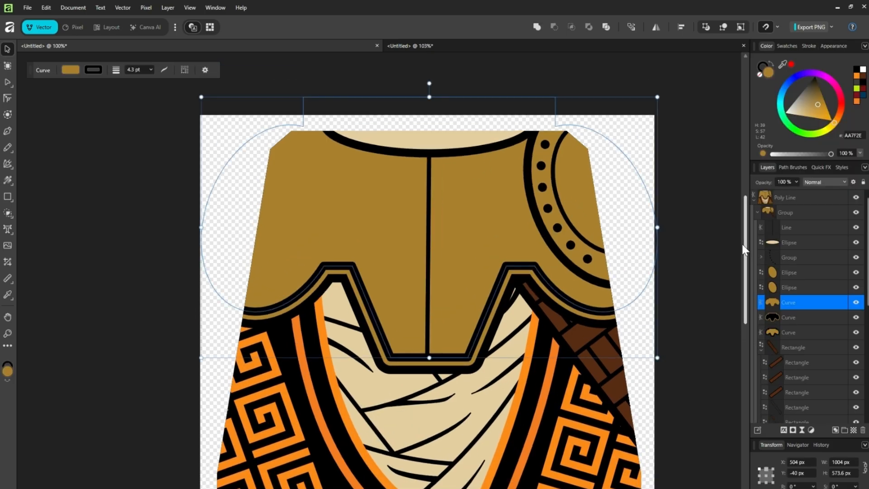
click(784, 254)
click(11, 197)
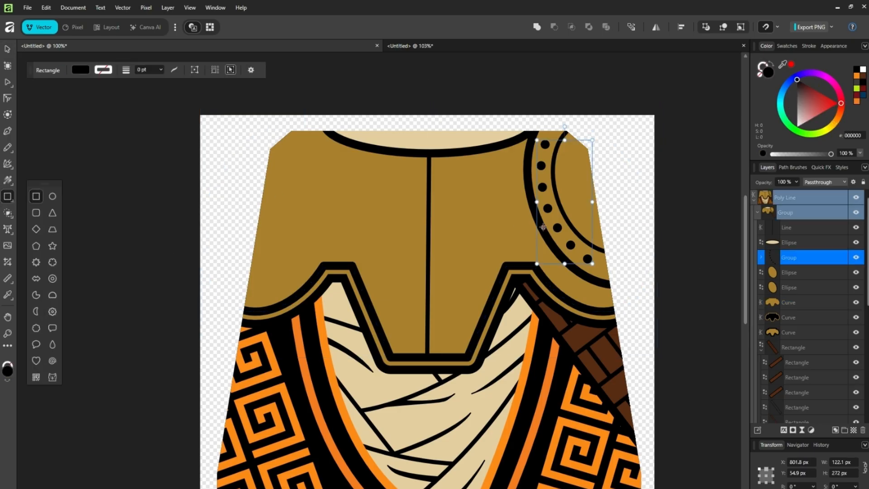
drag(621, 120, 429, 275)
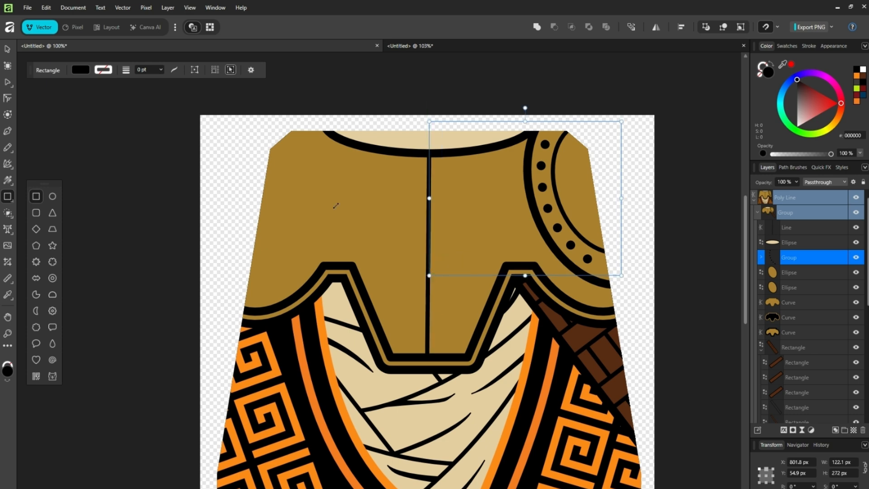
click(8, 49)
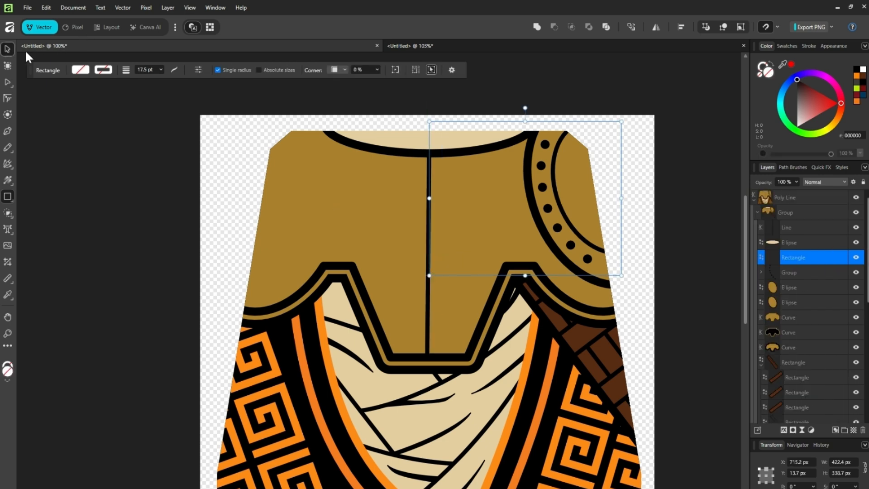
click(759, 474)
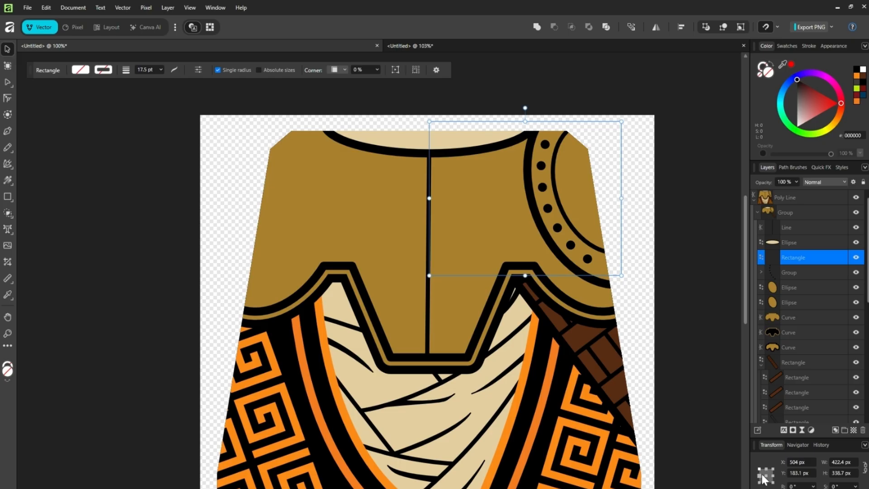
drag(524, 274, 525, 426)
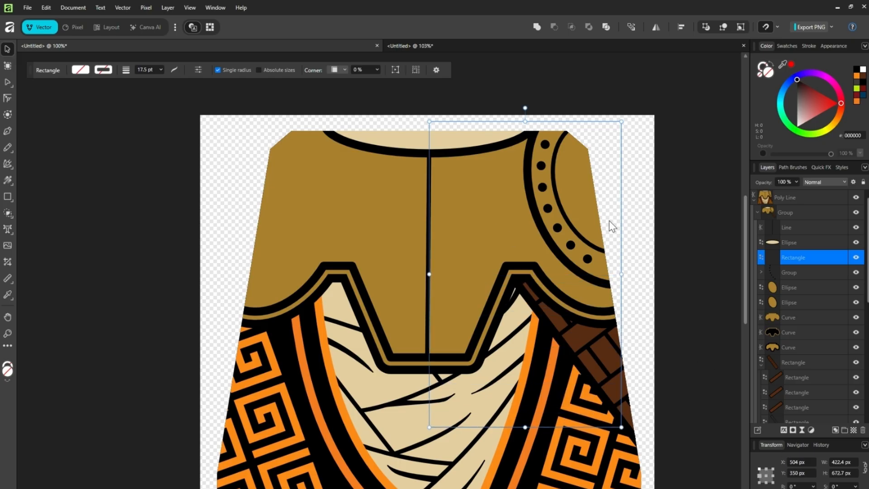
Set the armour centre line's X position to 504 px to match the rectangle's inner edge.
click(789, 228)
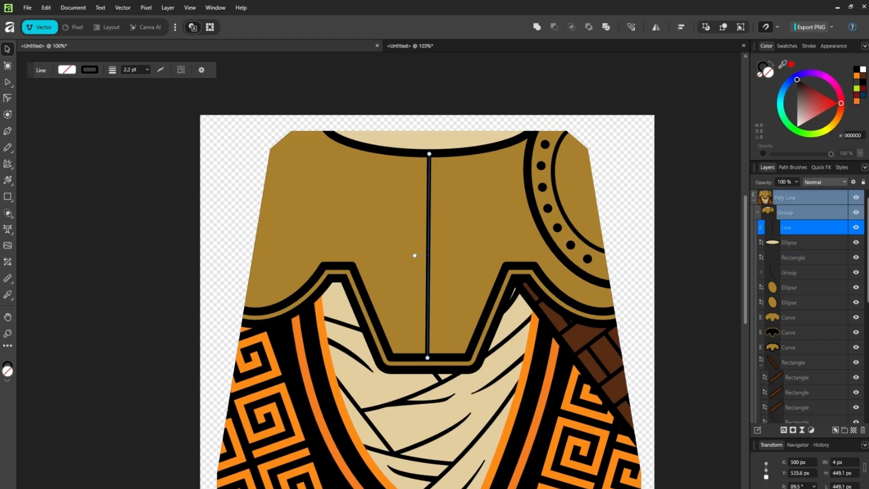
click(794, 462)
text(504)
key(Return)
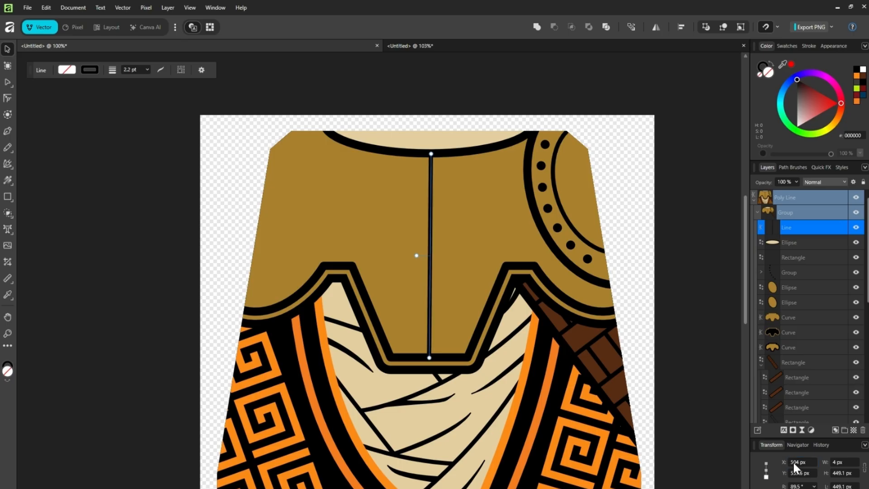
click(797, 254)
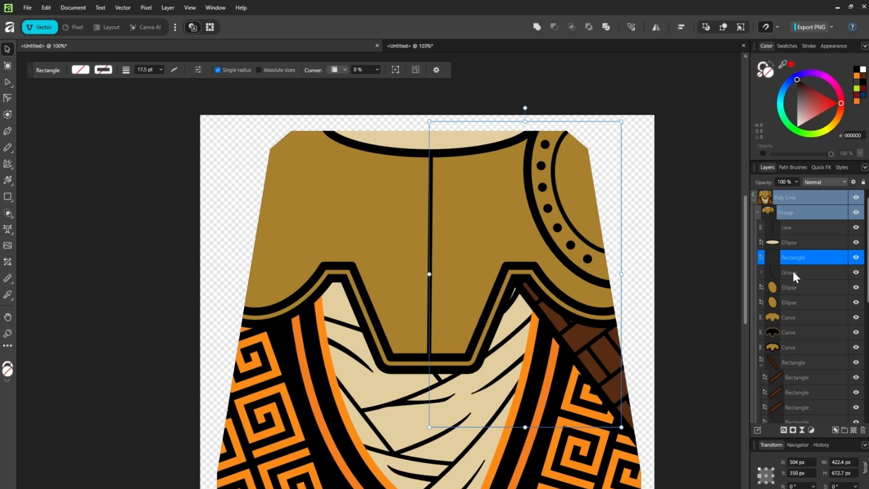
Straighten the armour centre line by setting its rotation to 90°.
click(792, 229)
click(798, 485)
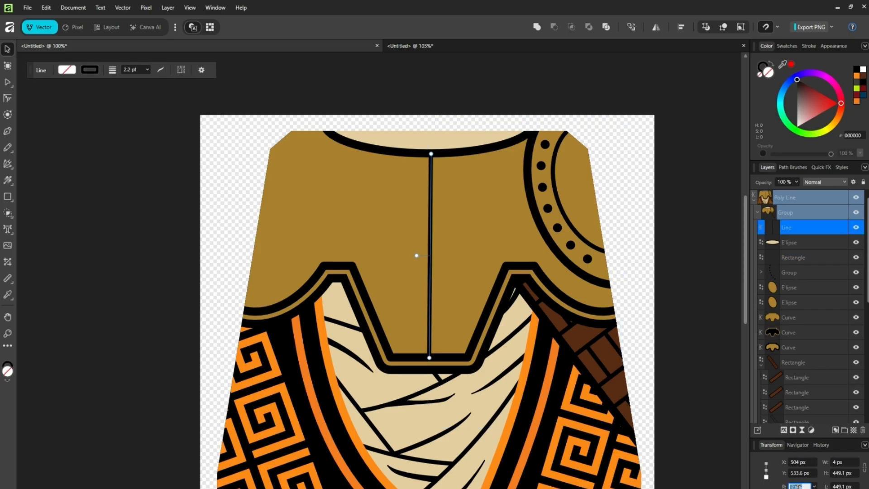
text(0)
key(Return)
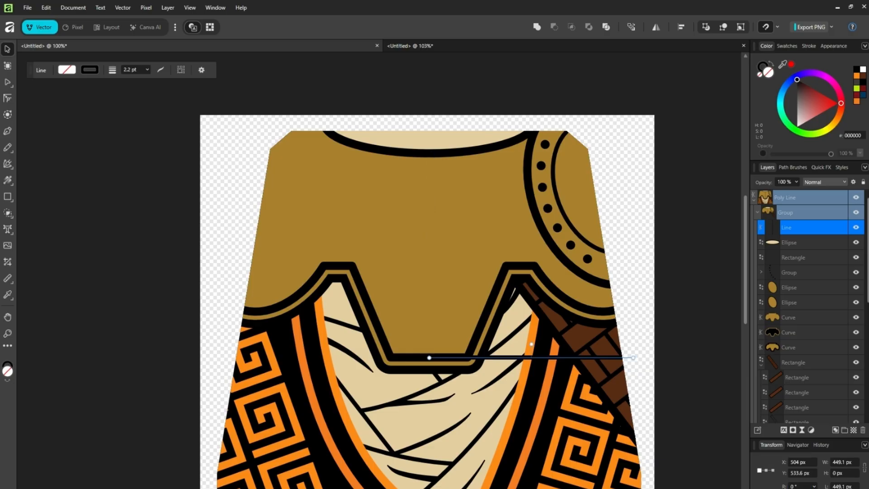
click(798, 486)
text(90)
key(Return)
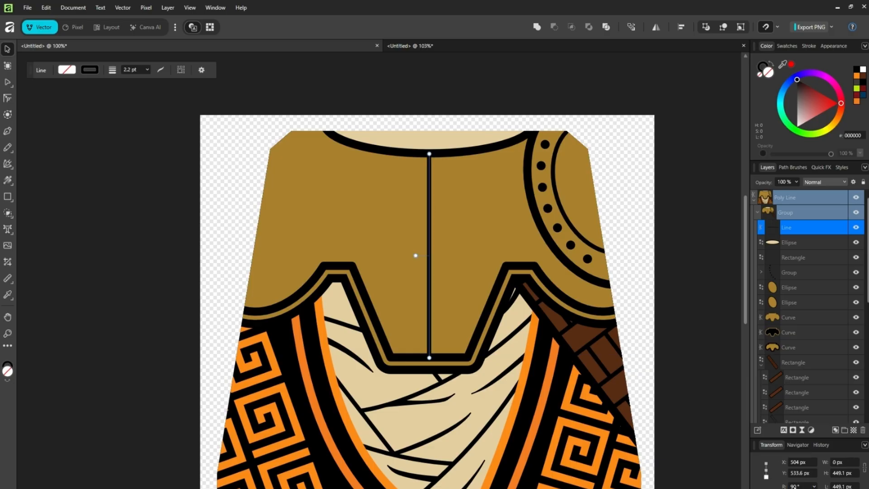
Nest the rivet dot group and both shoulder ellipses inside the unfilled rectangle so that it clips them.
click(790, 256)
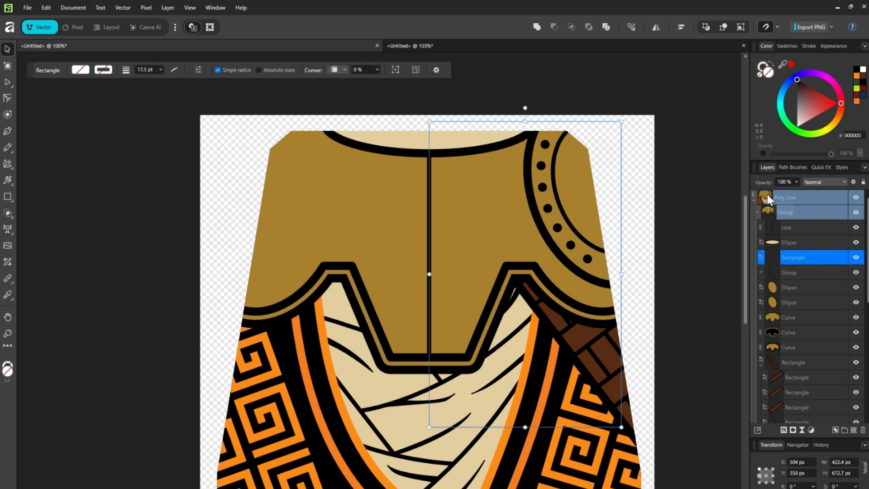
drag(780, 257, 780, 262)
click(787, 272)
shift+click(790, 289)
shift+click(790, 302)
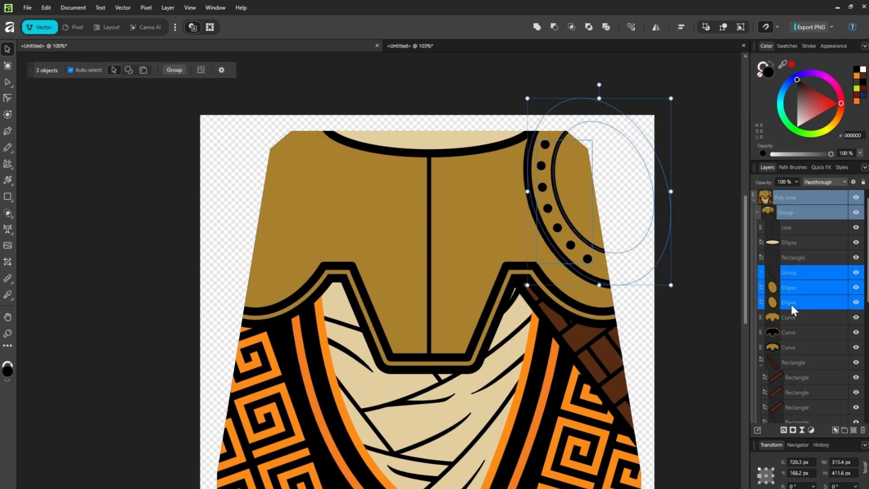
drag(784, 279, 783, 256)
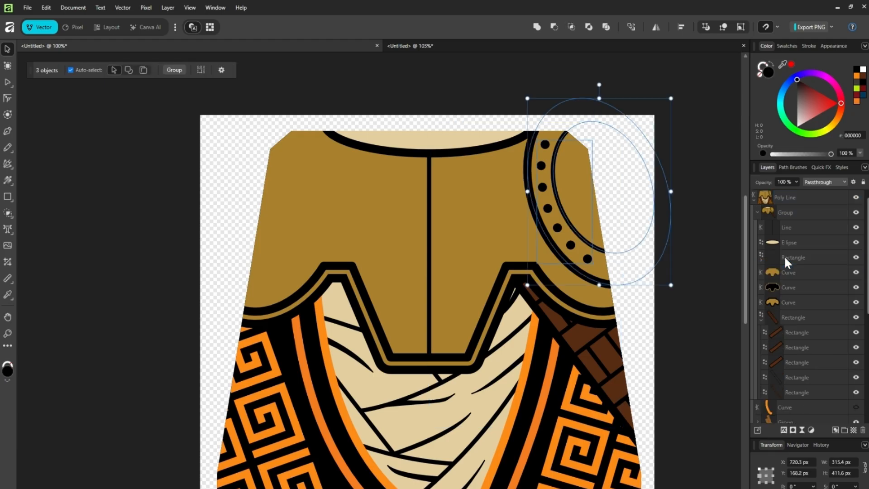
Duplicate the clipping rectangle with its shoulder plate, flip the copy horizontally and snap it against the centre line over the armour's left half.
click(789, 257)
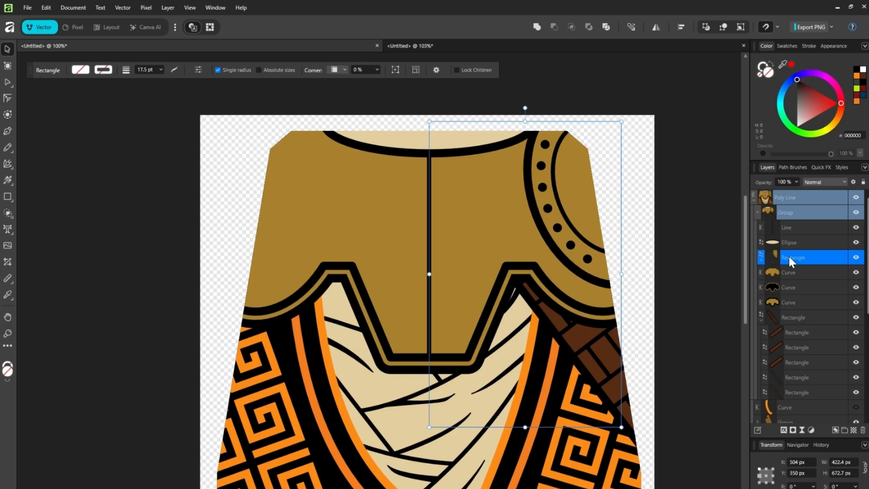
key(ctrl+j)
click(655, 27)
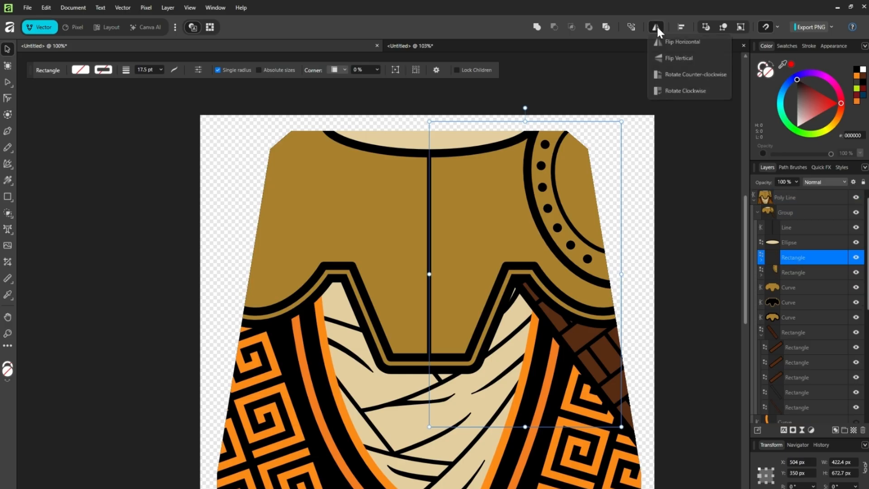
click(666, 42)
drag(507, 268, 316, 271)
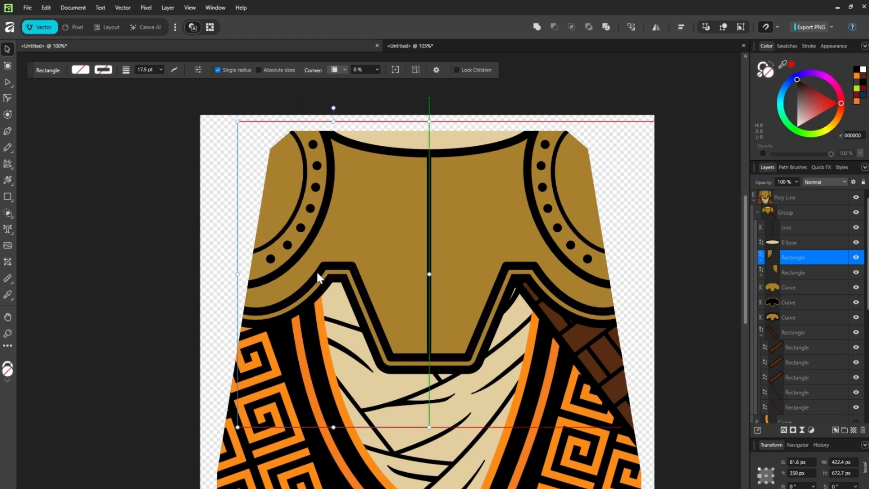
click(720, 264)
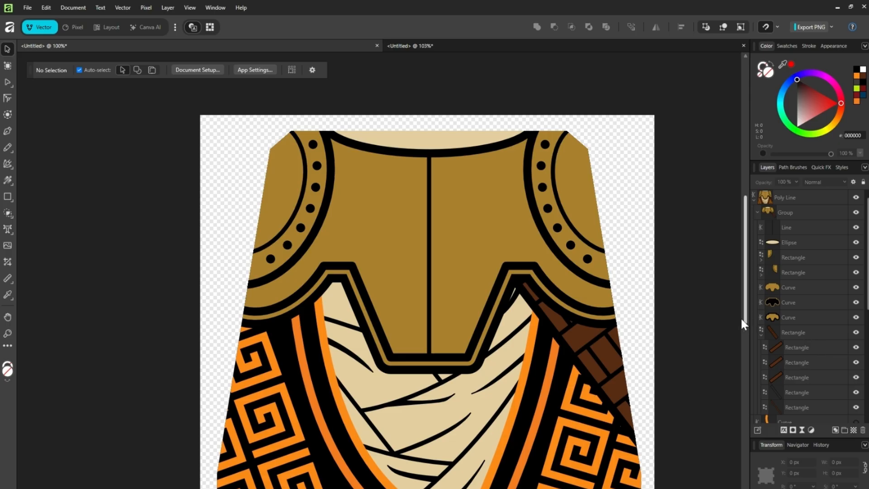
scroll(426, 339, down, 1)
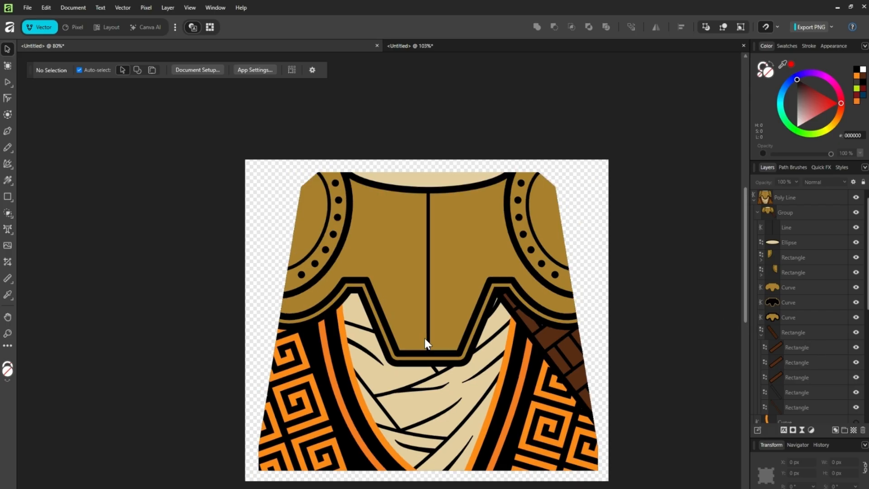
scroll(425, 339, down, 4)
scroll(426, 340, up, 3)
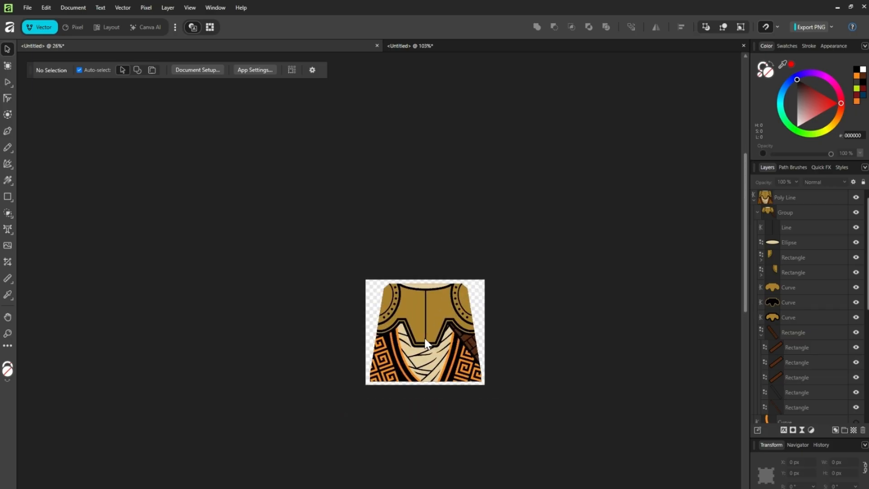
scroll(337, 357, up, 3)
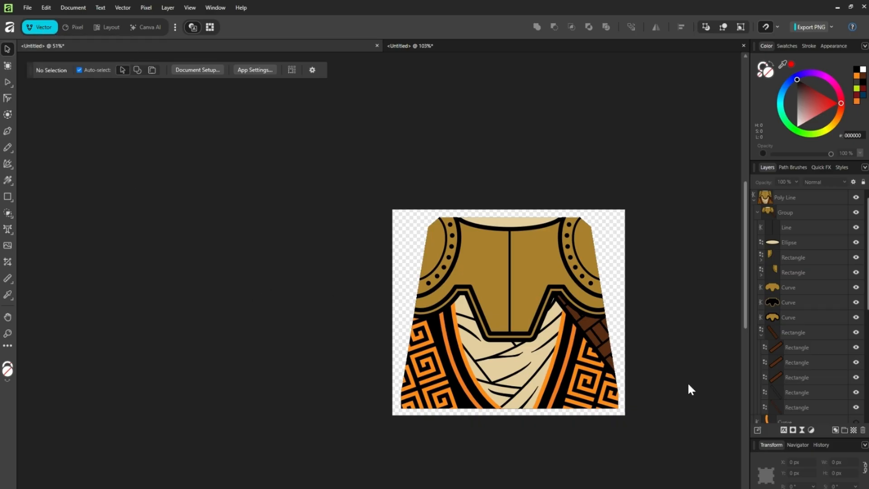
scroll(566, 348, up, 2)
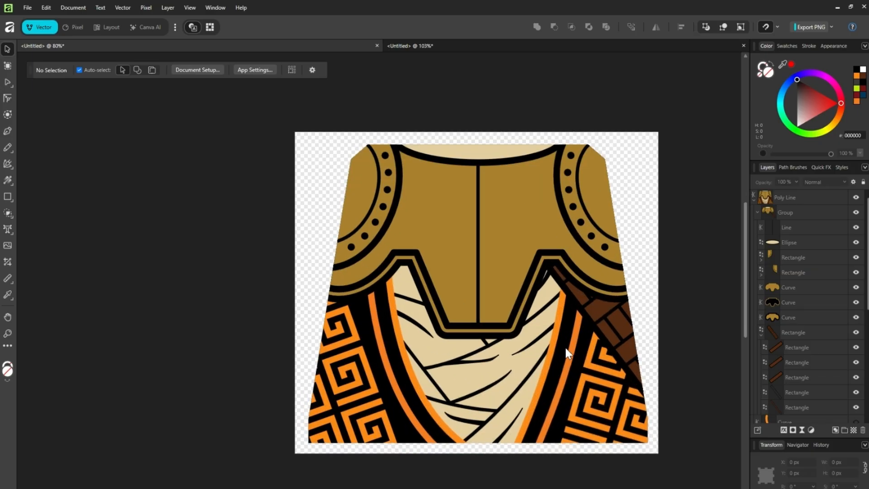
scroll(566, 347, down, 3)
scroll(566, 348, up, 3)
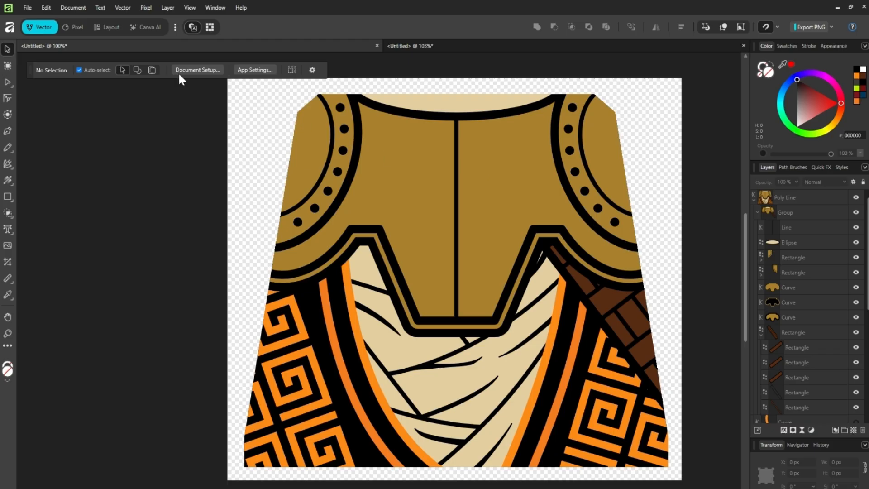
Place the symbol alphabet image 98d0573e52a14b2ebf3b972de1213fd8 from the reference images folder and position it beside the torso's left edge.
click(27, 7)
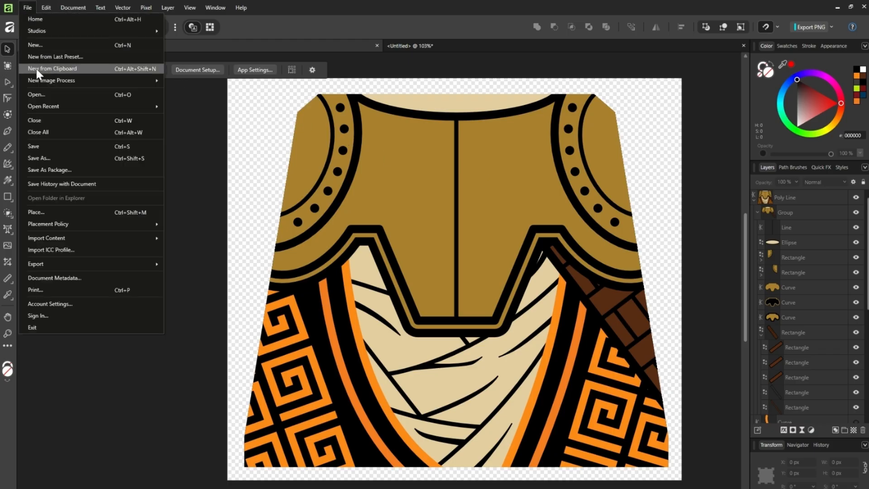
click(46, 212)
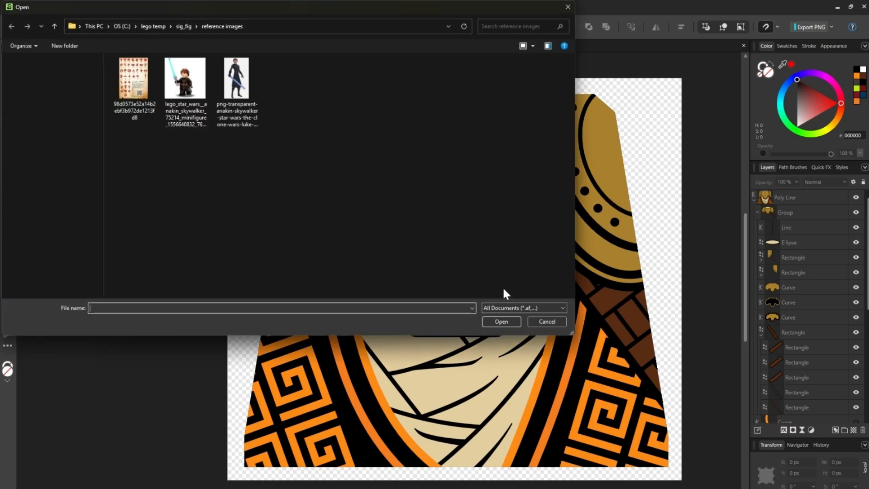
click(134, 84)
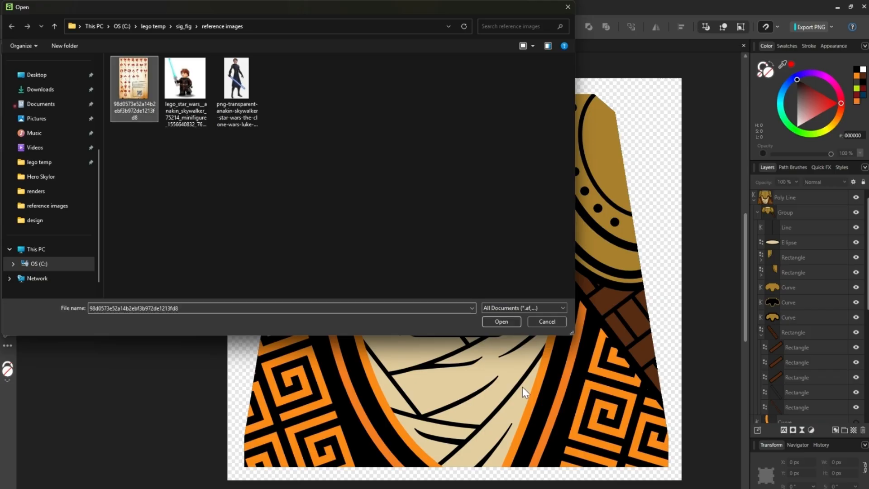
click(502, 321)
click(376, 216)
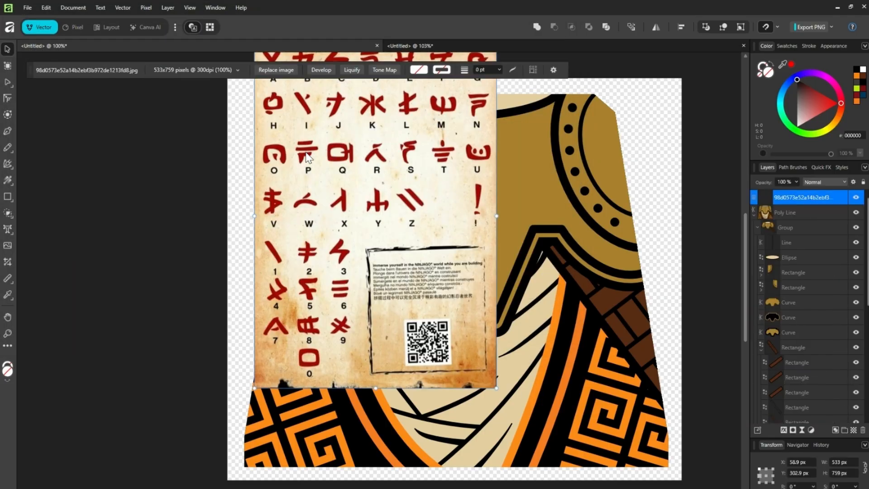
drag(379, 170, 373, 229)
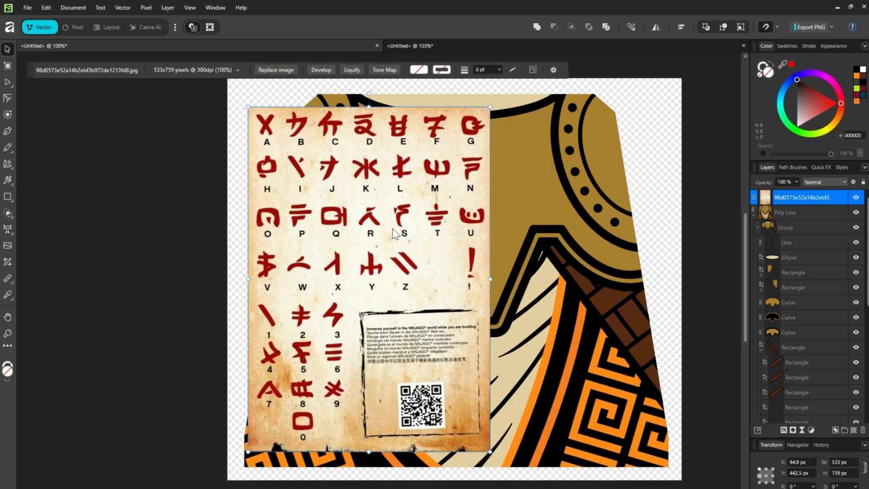
drag(390, 225, 209, 288)
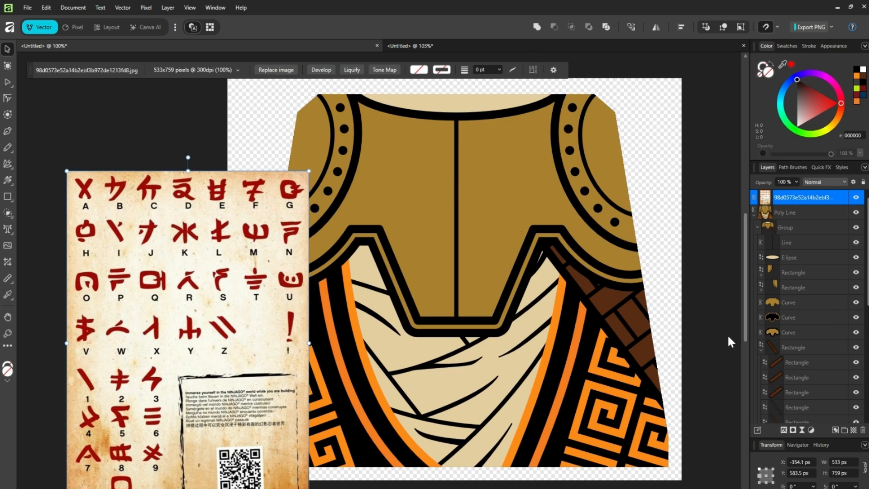
Draw a rectangle about 115 by 50 px on the right chest plate, just above the gold armour curve's layer, and fill it black.
click(790, 302)
scroll(548, 227, up, 2)
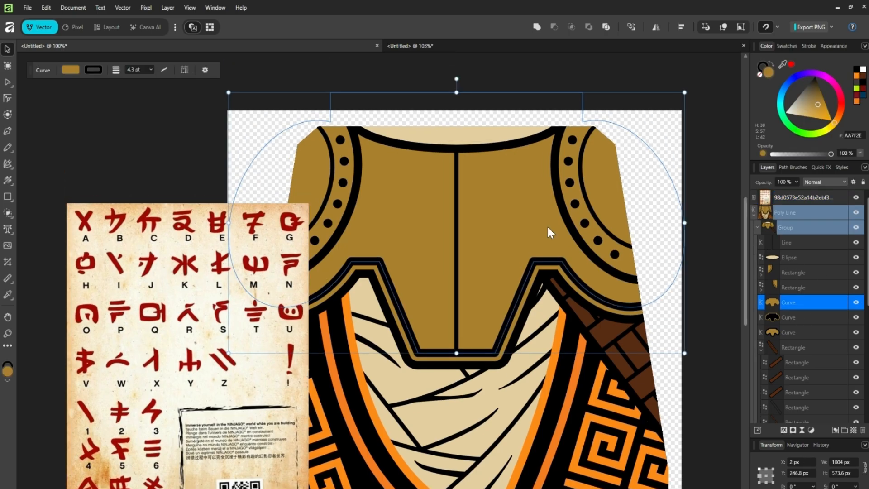
click(7, 197)
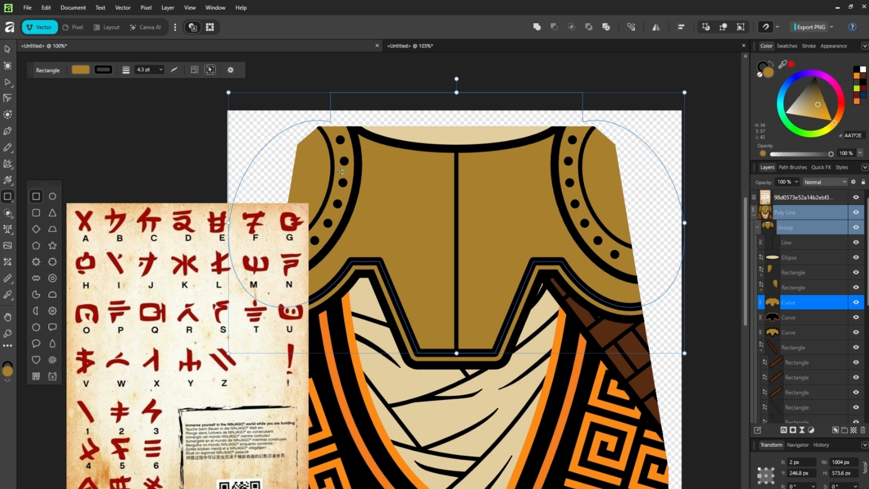
drag(477, 171, 529, 193)
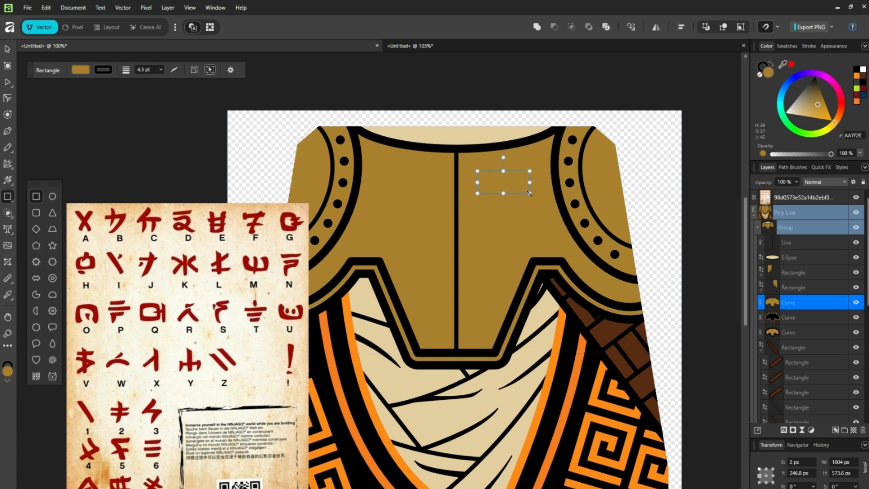
click(856, 69)
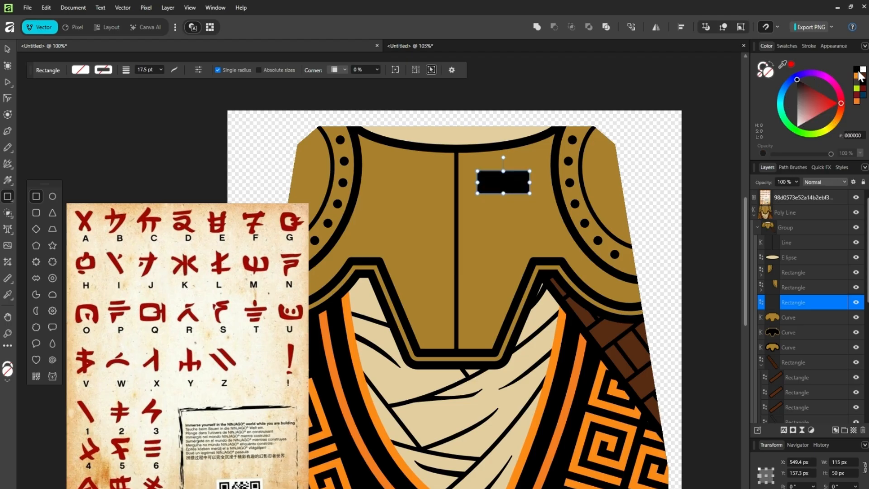
Arrange three stacked black bars, each about 115 by 27 px, on the right chest plate and hide the symbol reference image.
click(7, 49)
drag(507, 179, 508, 229)
click(856, 199)
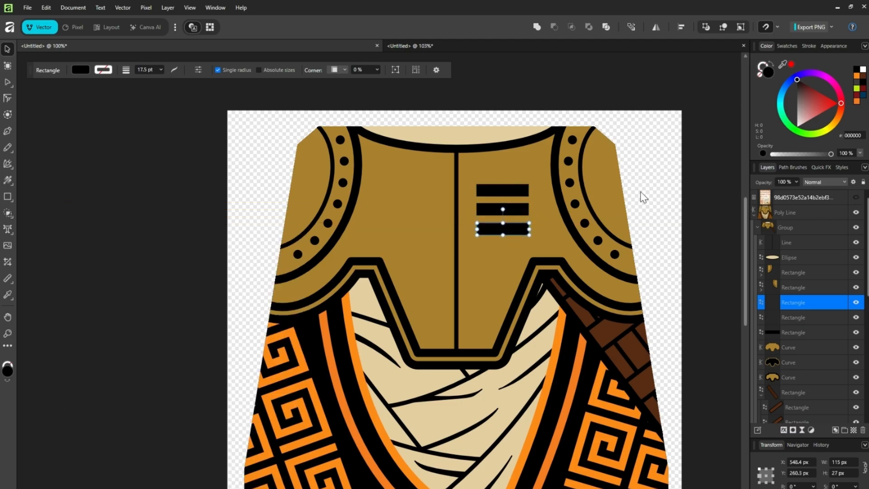
Show the symbol alphabet reference image beside the torso to compare it with the three black chest bars.
click(781, 198)
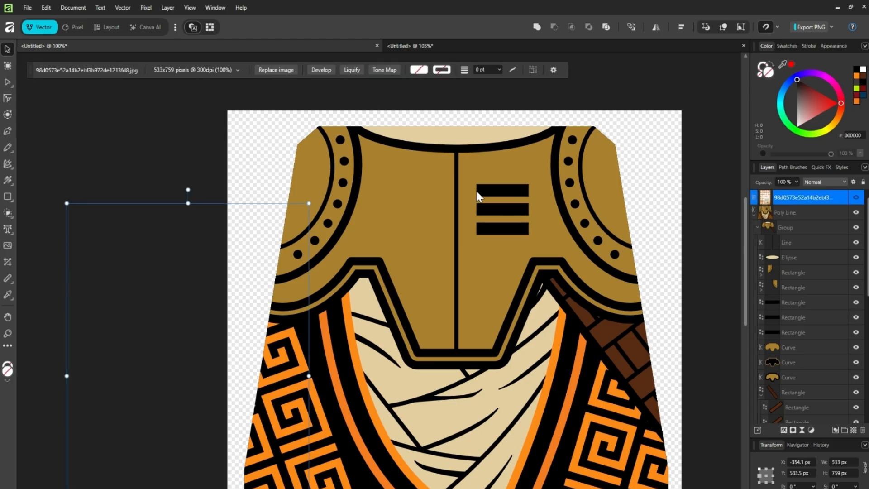
scroll(477, 194, up, 5)
click(798, 298)
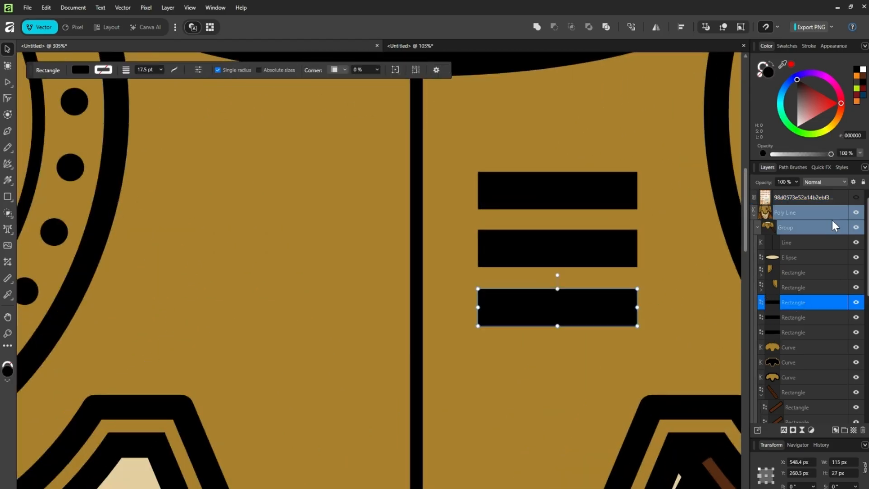
scroll(352, 286, down, 6)
scroll(351, 286, down, 2)
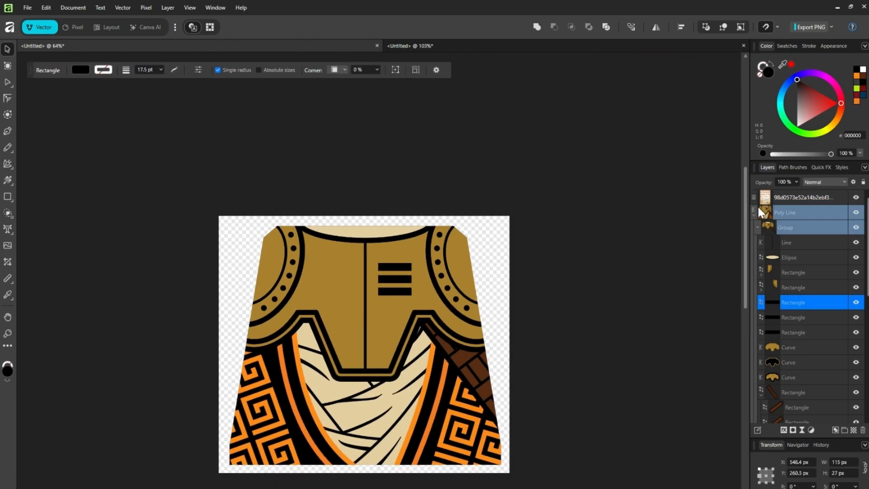
click(855, 196)
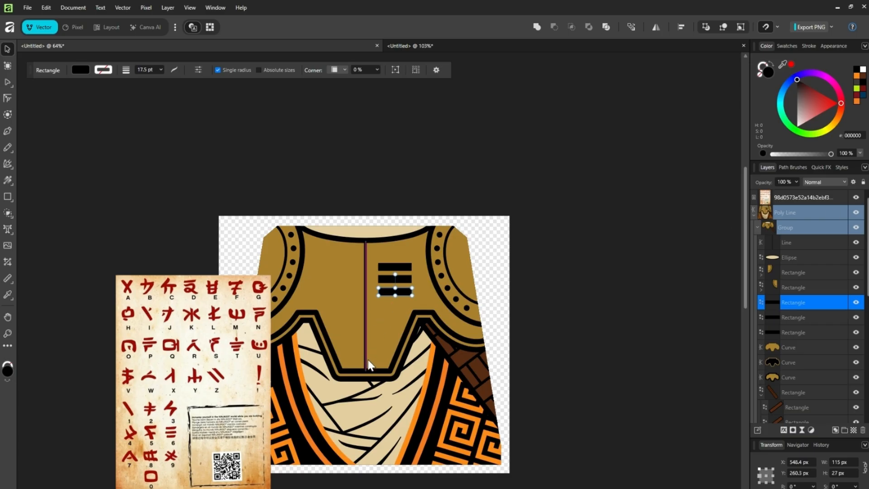
scroll(322, 300, up, 2)
scroll(321, 300, up, 1)
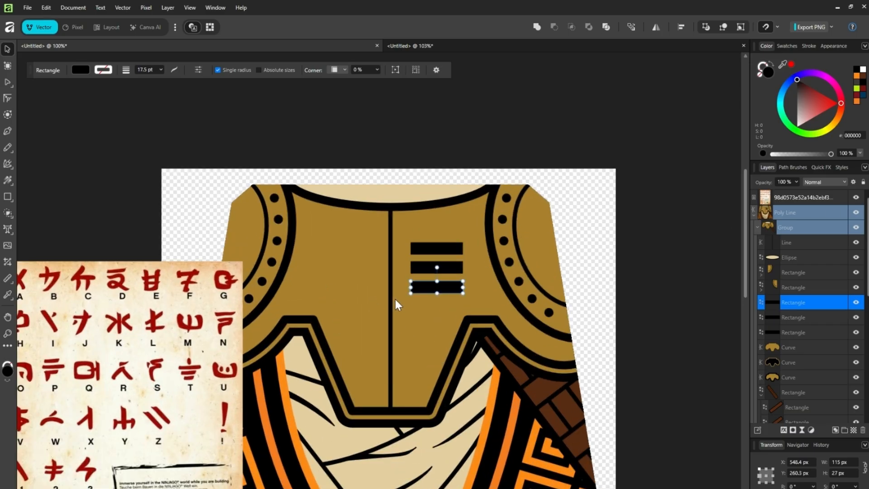
Widen the middle black chest bar to 135 px and narrow the bottom one to 105 px, keeping both centred under the top bar.
click(458, 268)
drag(463, 267, 468, 268)
drag(406, 266, 403, 267)
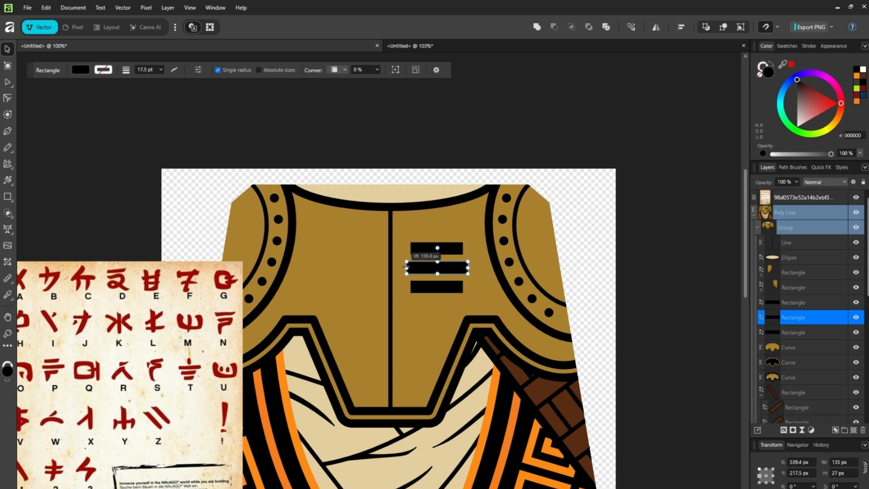
click(448, 282)
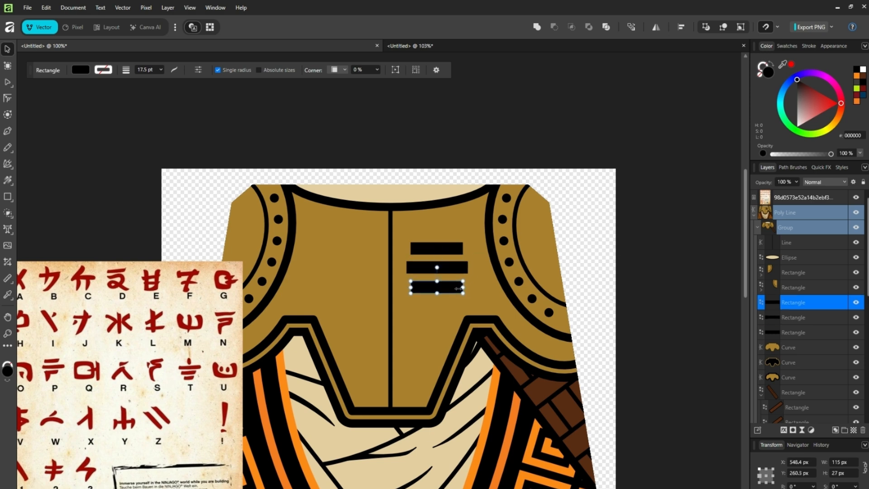
drag(458, 288, 425, 286)
Compare the resized chest bars with the symbol alphabet, then hide the reference image.
scroll(219, 356, down, 5)
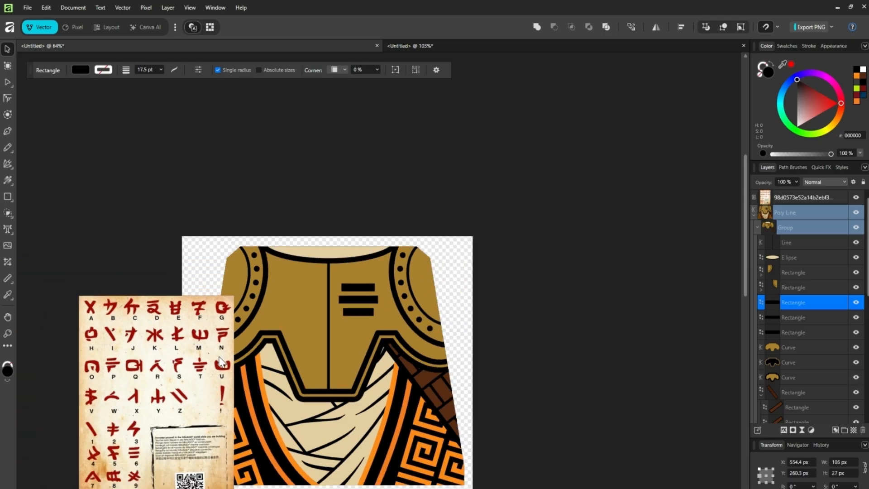
scroll(219, 357, up, 5)
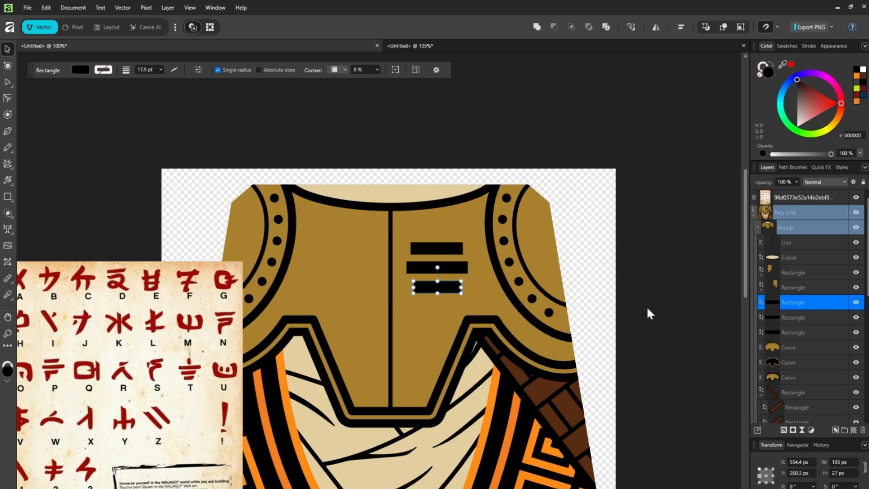
click(855, 197)
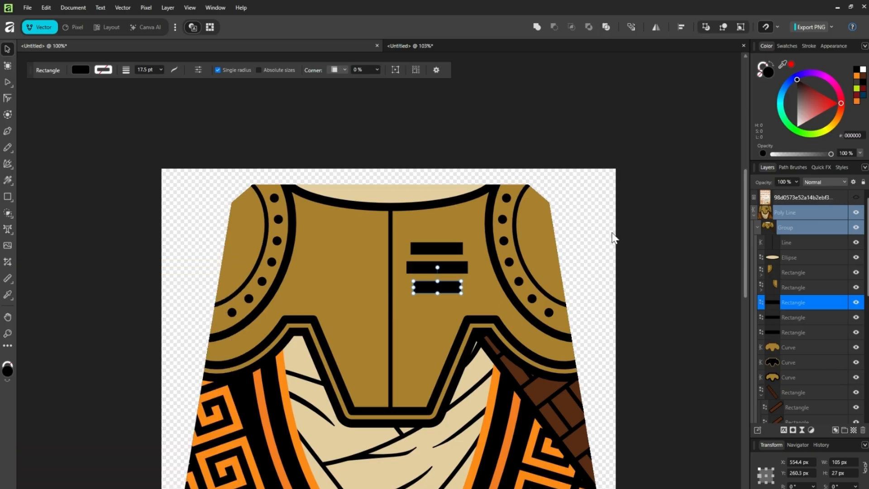
scroll(443, 313, down, 5)
scroll(443, 314, up, 7)
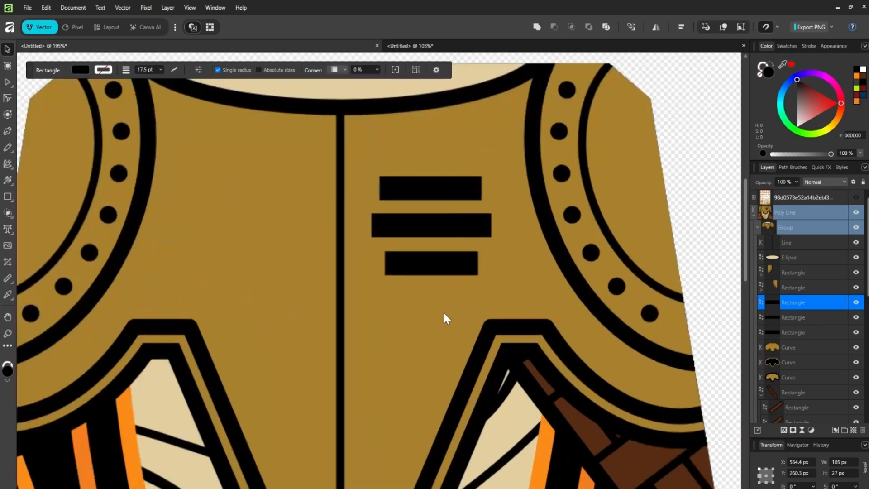
scroll(444, 313, down, 6)
scroll(444, 313, up, 5)
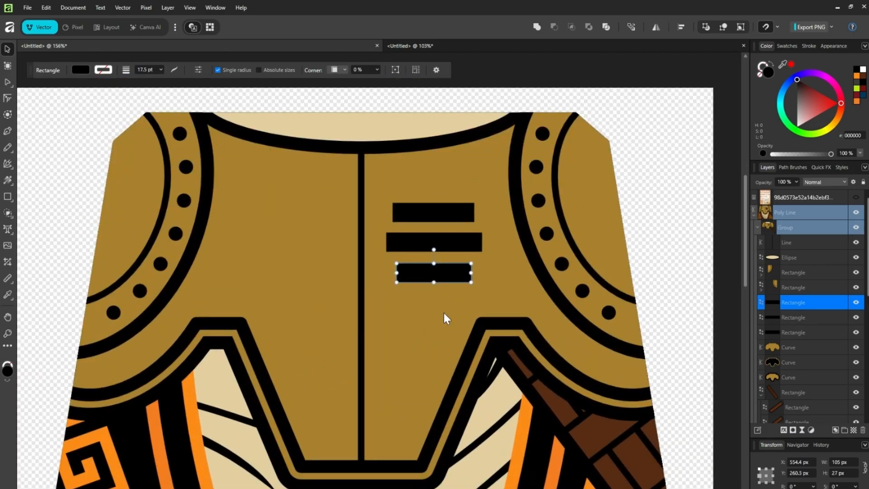
Convert all three black chest bars to editable curves.
shift+click(791, 318)
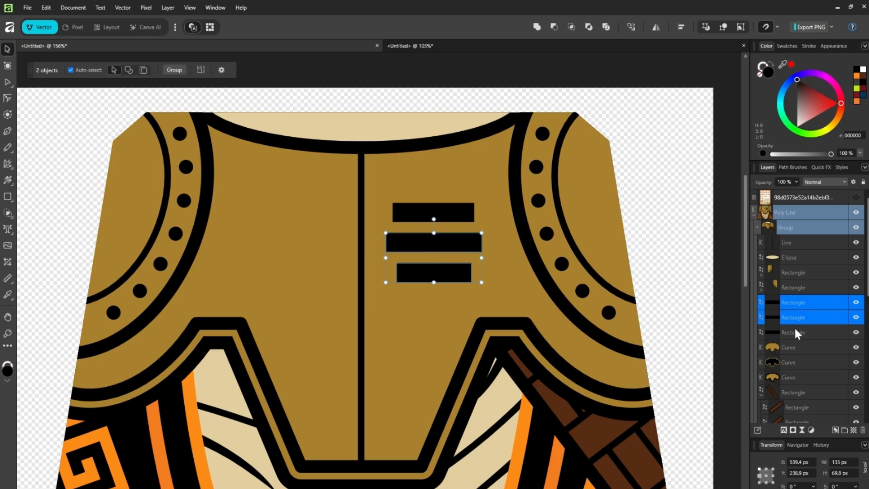
shift+click(794, 333)
right_click(405, 246)
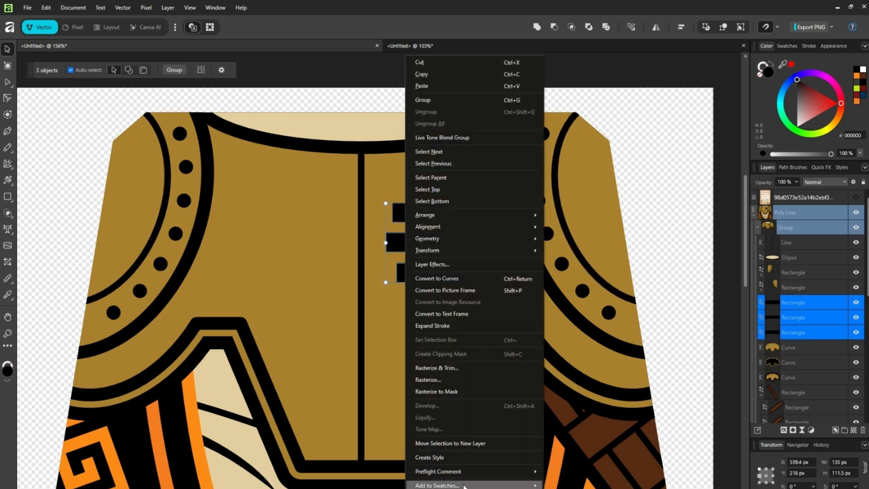
click(451, 278)
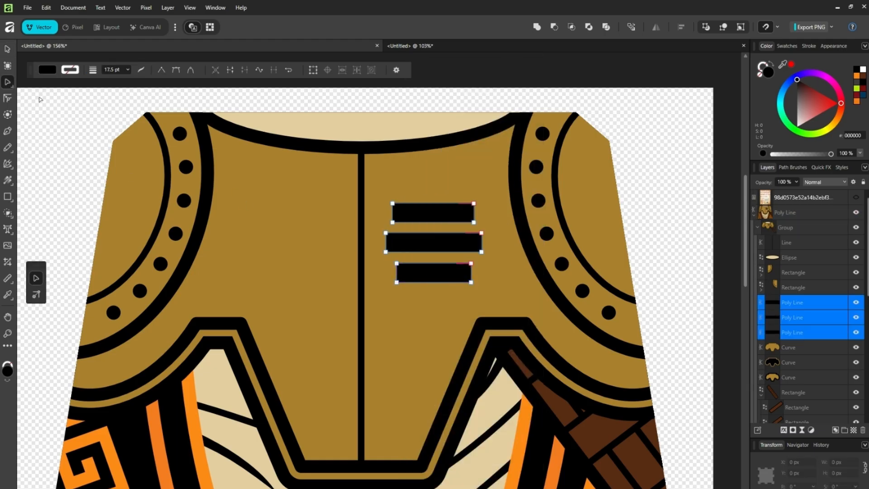
Reshape the top chest bar by pulling its upper-right corner outward and adding a top-edge node and a pointed left-edge node.
scroll(476, 229, up, 5)
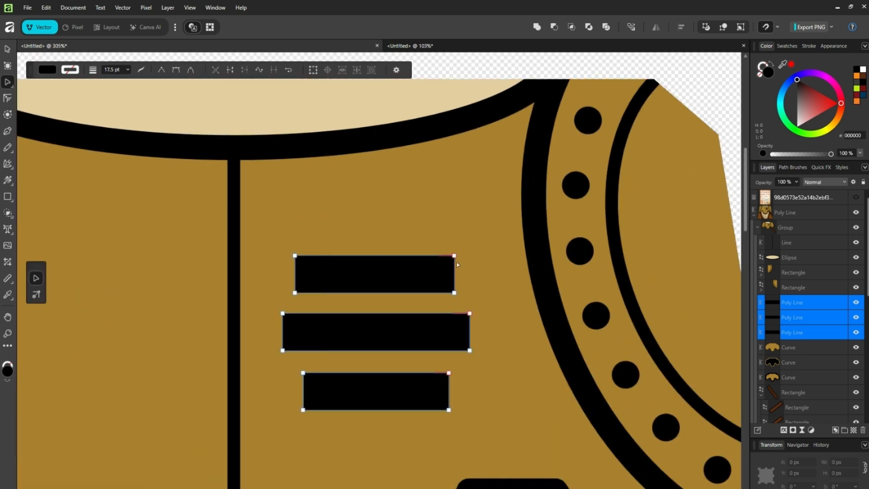
drag(454, 256, 481, 244)
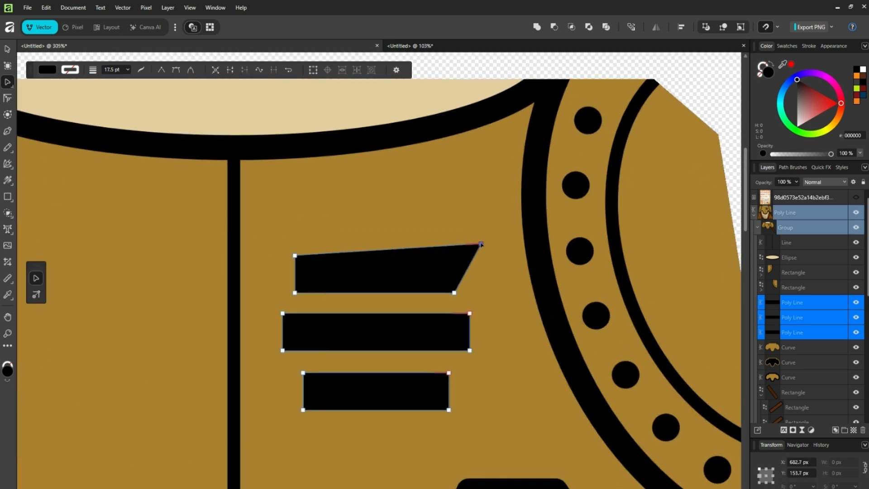
click(406, 250)
drag(406, 249, 409, 259)
click(295, 274)
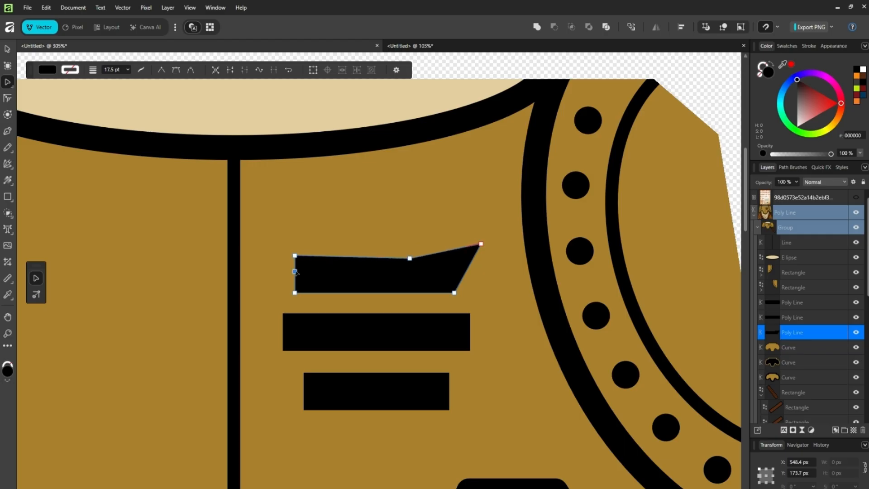
drag(295, 274, 274, 278)
Bevel the top bar's lower-right corner with an extra node and raise its top-edge node to flatten the dip.
scroll(275, 278, down, 5)
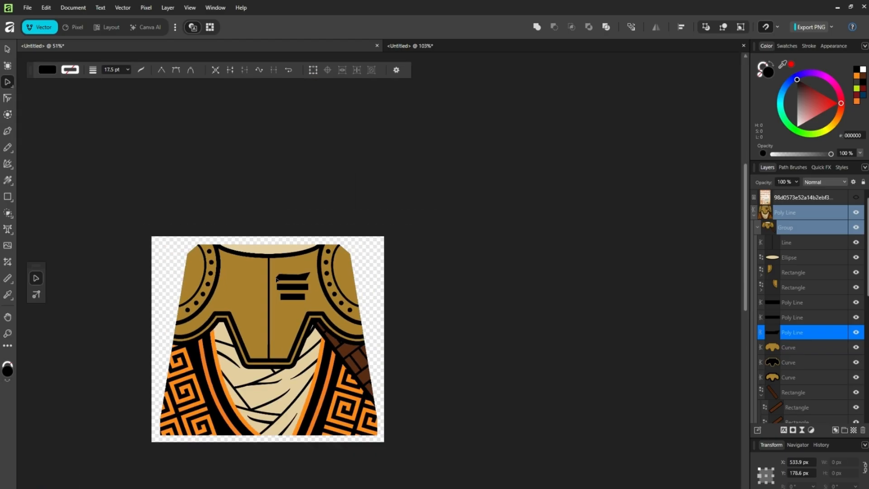
scroll(275, 278, up, 4)
click(403, 290)
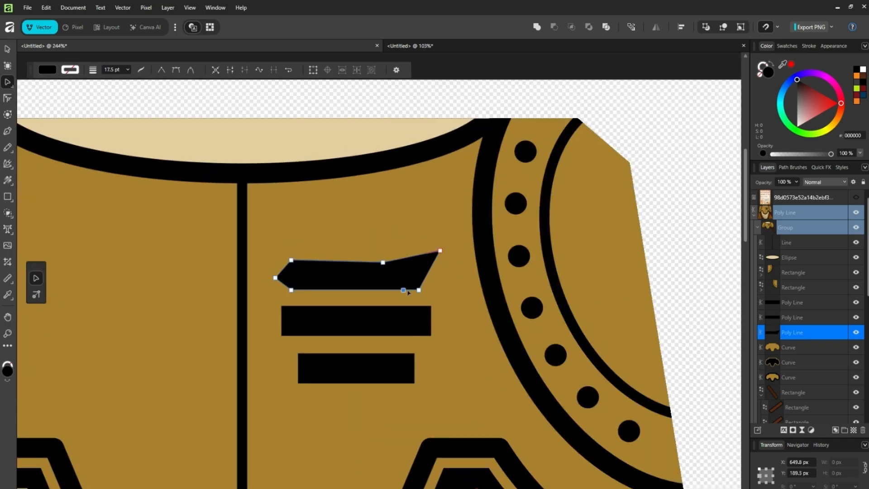
click(426, 277)
scroll(428, 279, down, 5)
scroll(430, 280, down, 2)
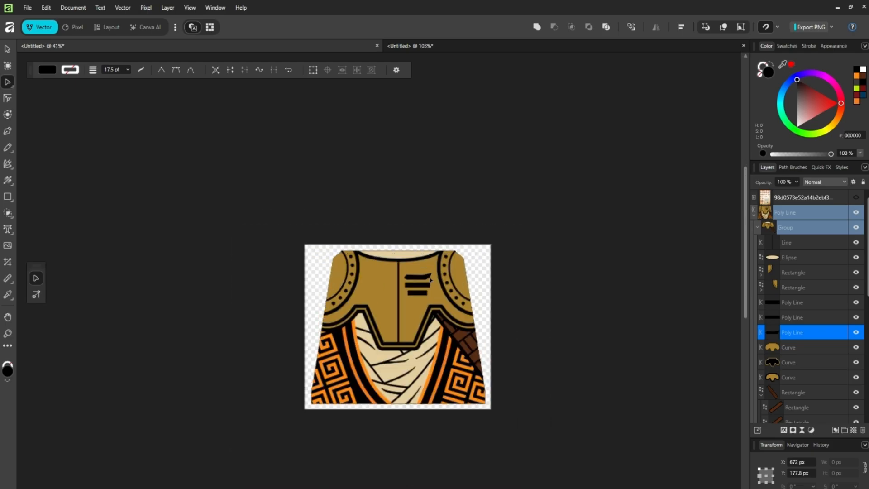
scroll(431, 280, up, 7)
drag(369, 258, 357, 246)
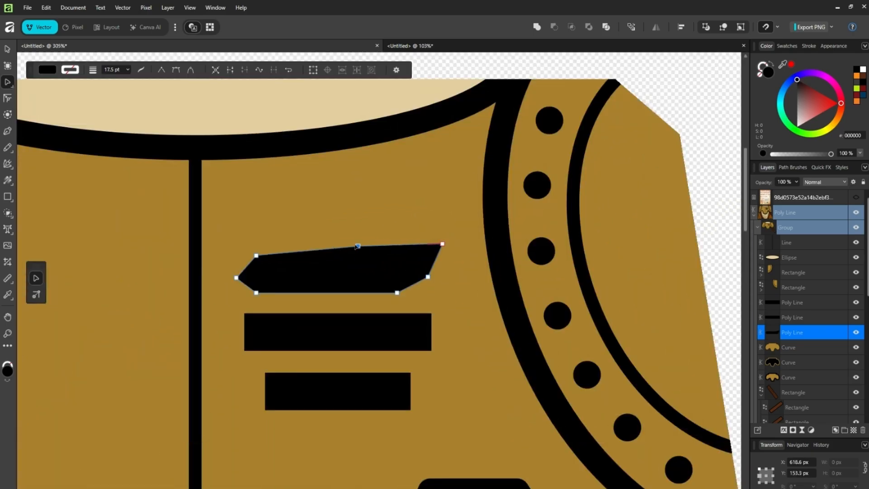
scroll(357, 247, down, 5)
scroll(357, 246, up, 5)
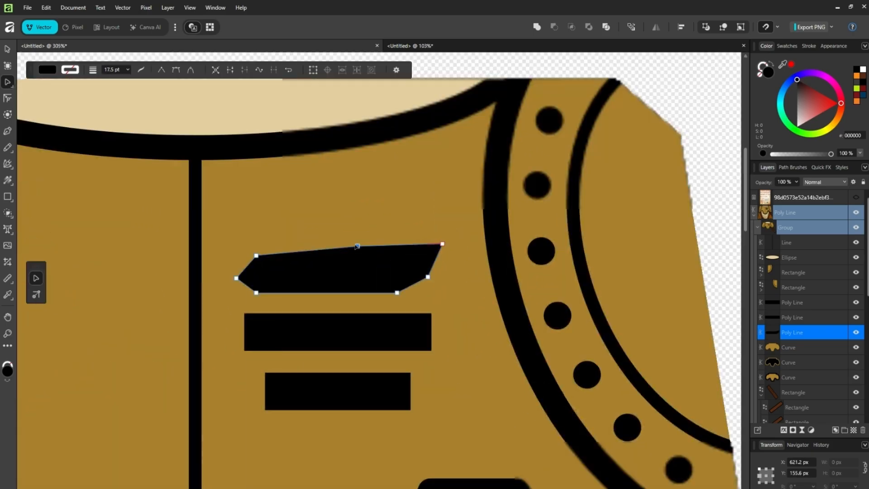
Add a slightly lowered node on the middle bar's top edge and raise the bar's upper-right corner.
click(360, 341)
click(377, 313)
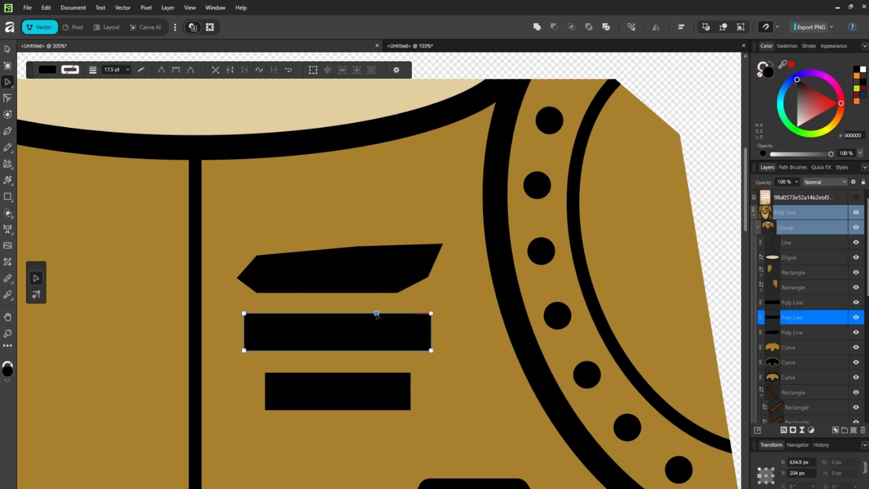
drag(376, 313, 365, 319)
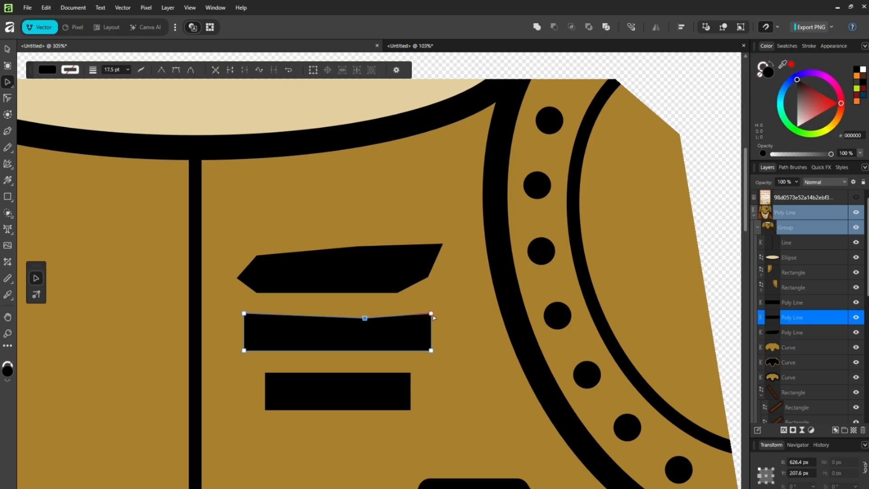
drag(430, 313, 431, 305)
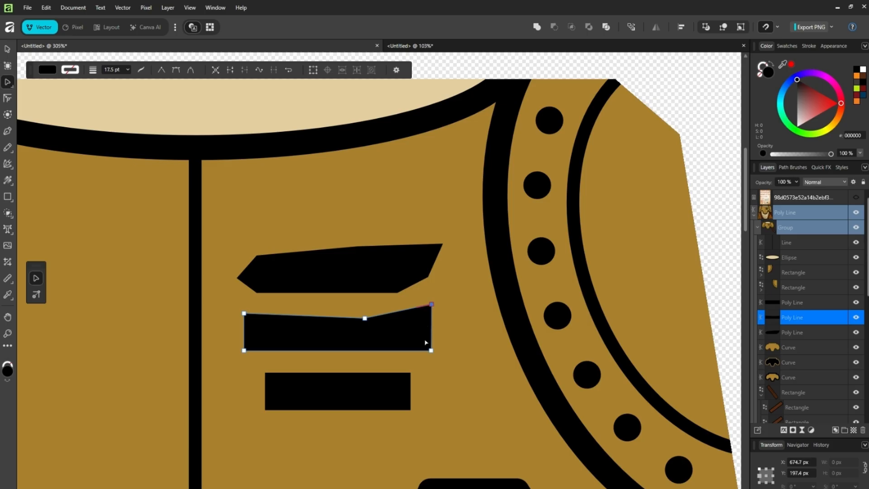
Add a node to the middle bar's bottom edge, undo the stray extra node, and shift the remaining one left and slightly upward.
click(392, 349)
right_click(392, 350)
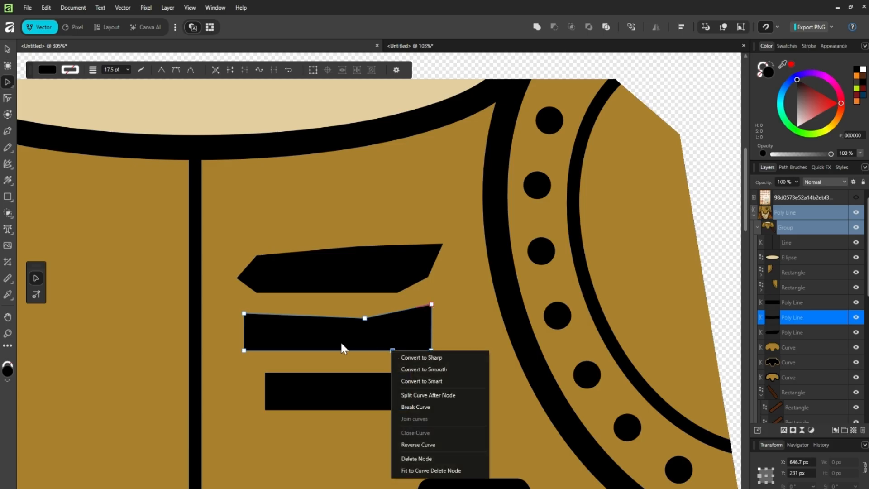
click(388, 349)
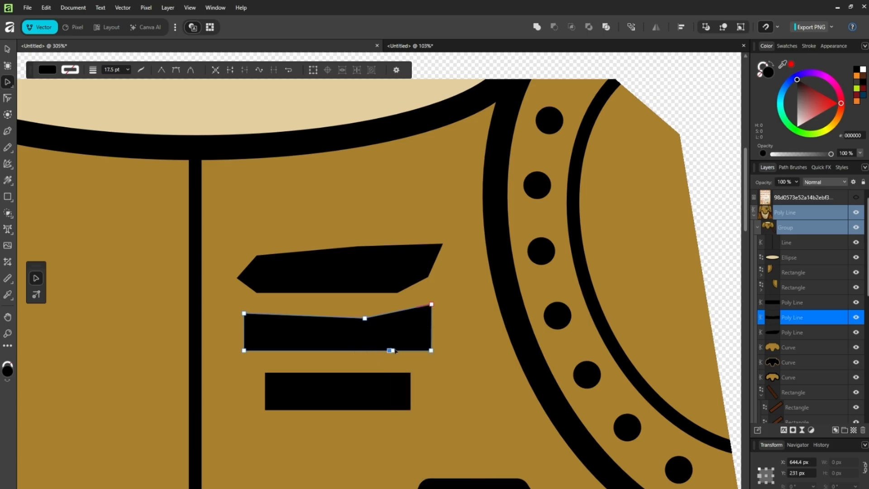
key(ctrl+z)
drag(391, 350, 304, 348)
scroll(305, 348, down, 5)
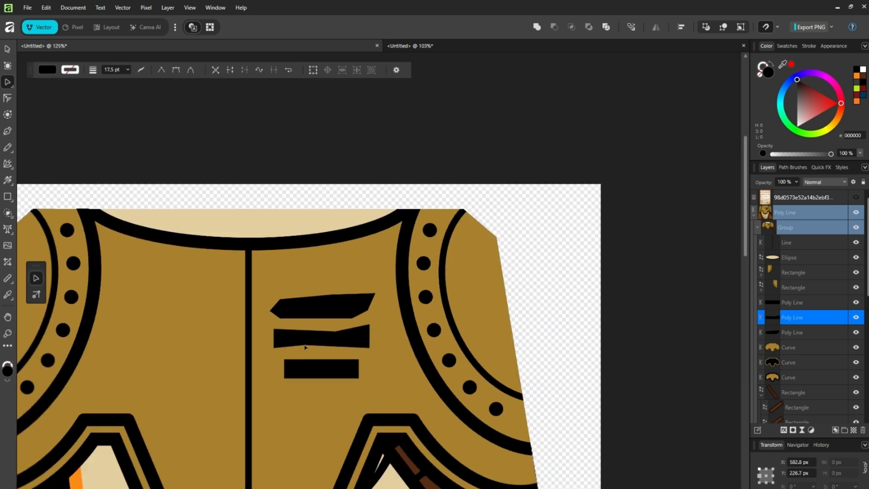
scroll(305, 347, up, 6)
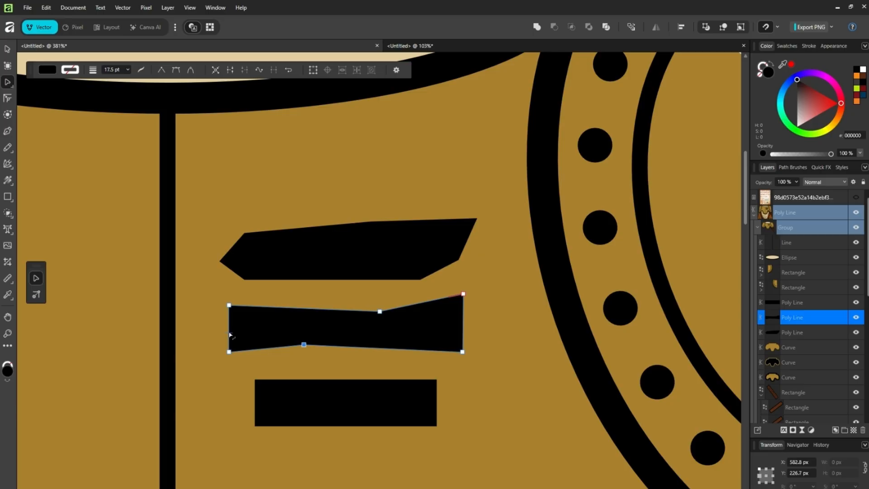
Add a node on each short end of the middle bar and pull both outward into pointed tips.
drag(230, 334, 241, 332)
scroll(241, 332, down, 1)
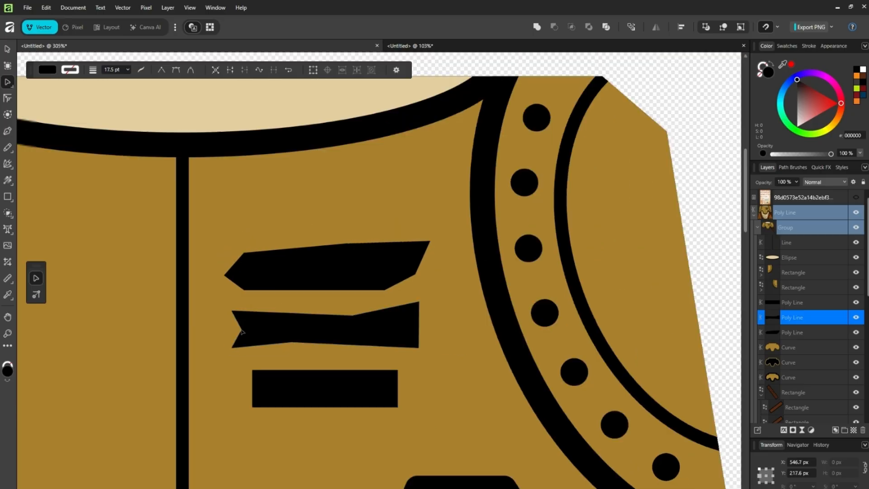
scroll(241, 332, down, 5)
scroll(241, 332, up, 4)
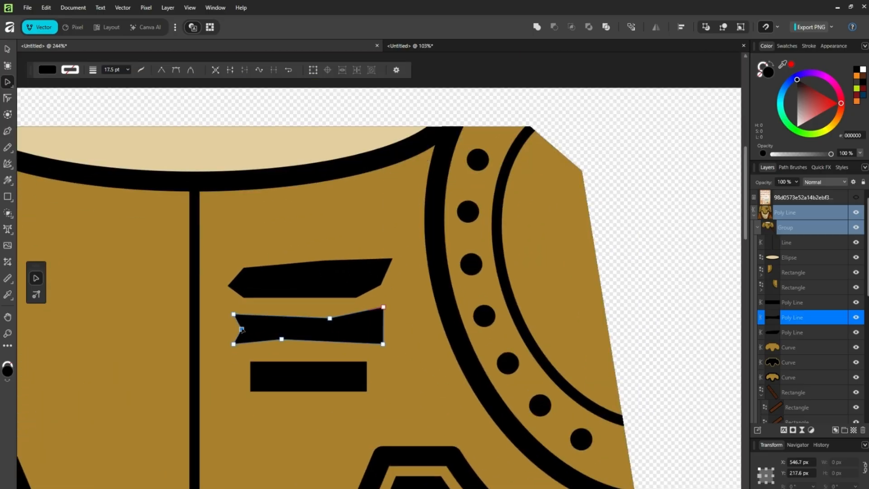
drag(241, 330, 214, 328)
scroll(219, 337, down, 3)
scroll(219, 338, up, 4)
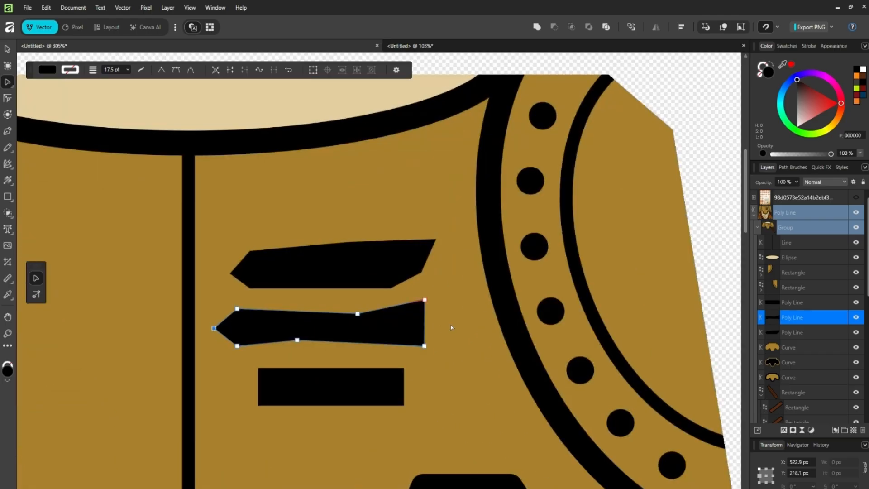
drag(424, 324, 453, 324)
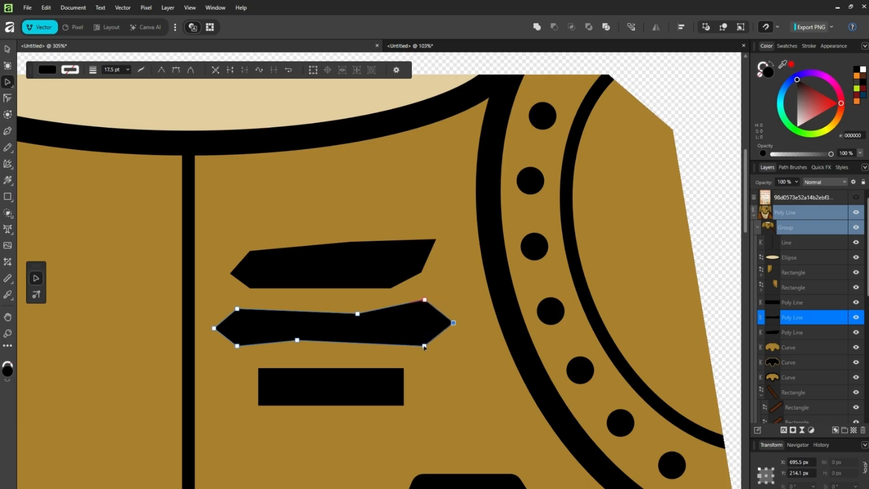
scroll(424, 348, down, 8)
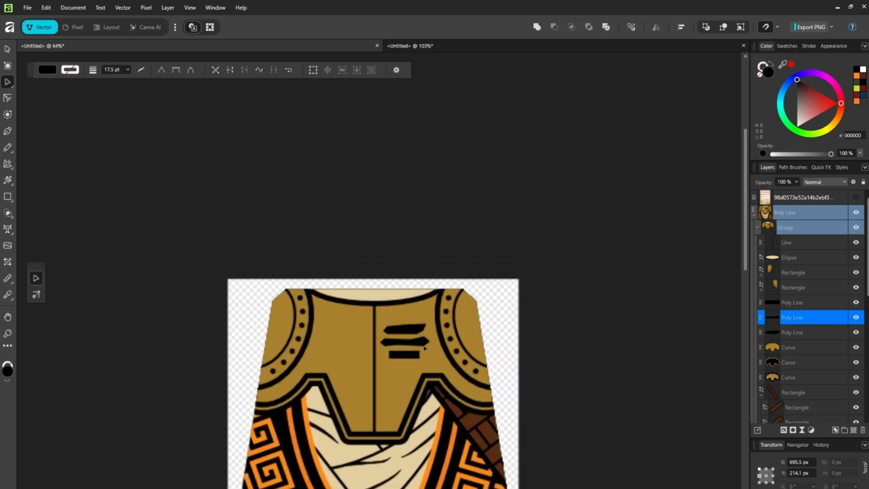
Add nodes to the bottom bar's top, bottom and left edges and pull the left-end node outward into a point.
scroll(424, 347, up, 6)
click(403, 355)
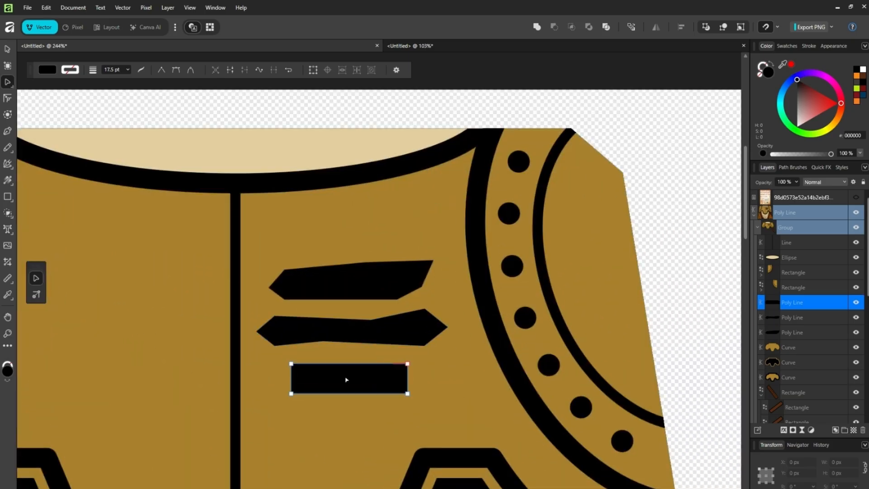
click(378, 363)
drag(375, 366, 278, 374)
click(291, 383)
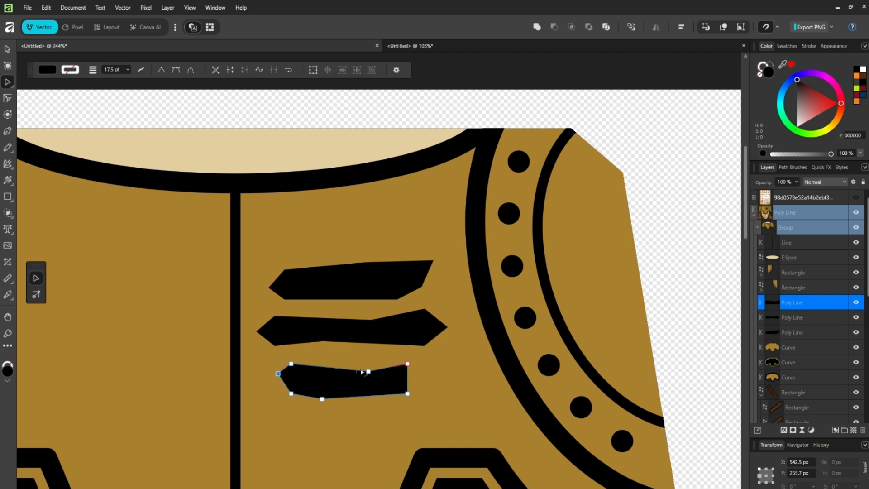
Raise the bottom bar's top-edge node into a peak farther left and pull a new right-end node out into a tip.
drag(368, 372, 329, 352)
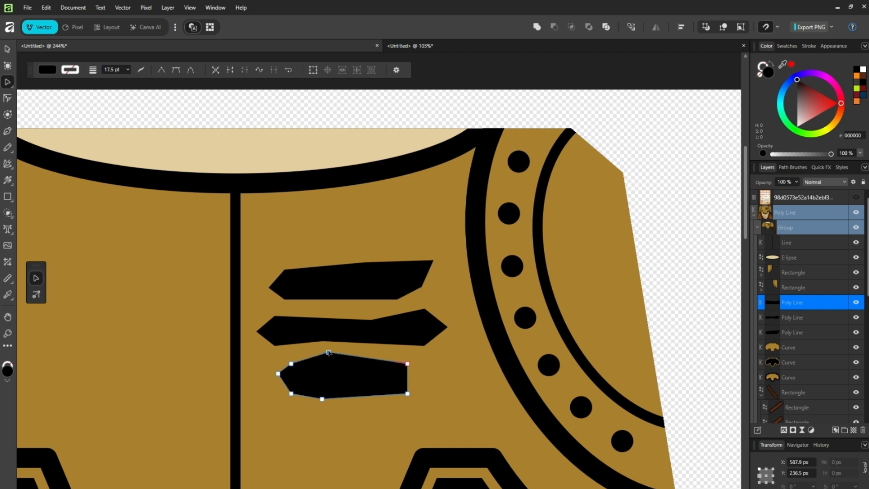
click(407, 379)
drag(407, 380, 420, 375)
scroll(420, 375, down, 5)
scroll(420, 375, up, 6)
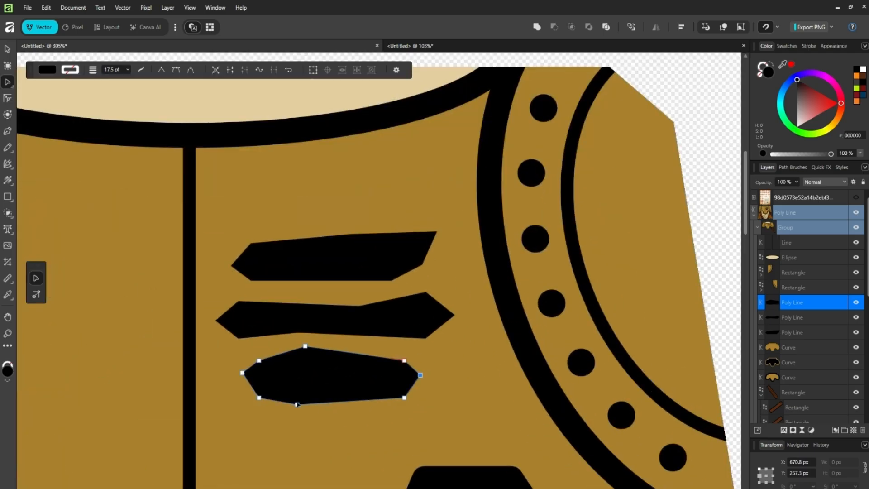
Shift the bottom bar's lower-edge node to the right and move its lower-left corner slightly inward and up.
drag(297, 404, 366, 396)
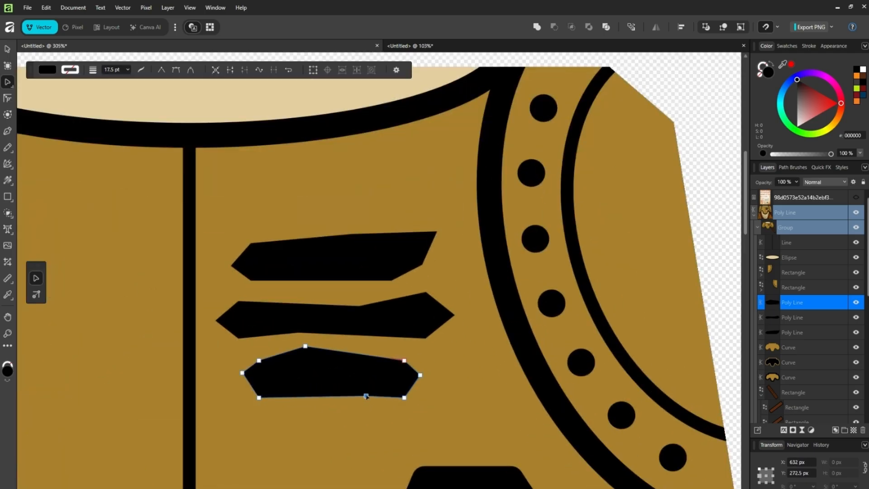
scroll(366, 396, down, 5)
scroll(366, 396, up, 6)
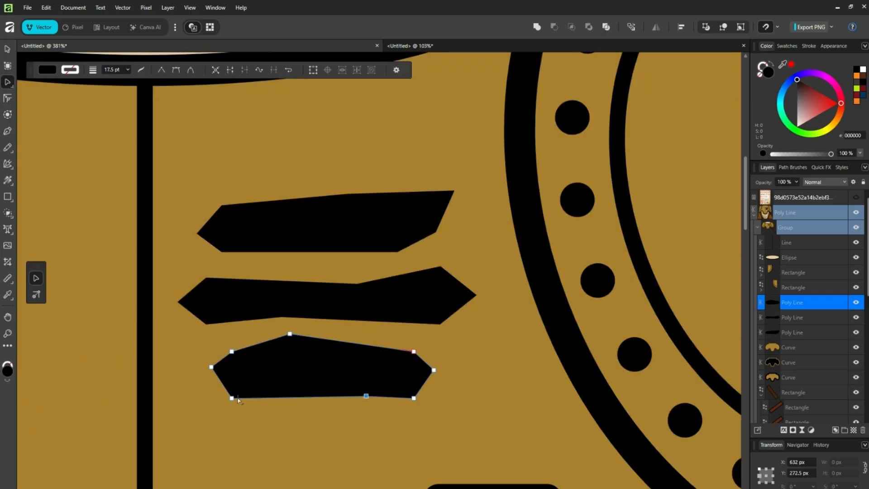
drag(232, 398, 241, 387)
scroll(241, 388, down, 8)
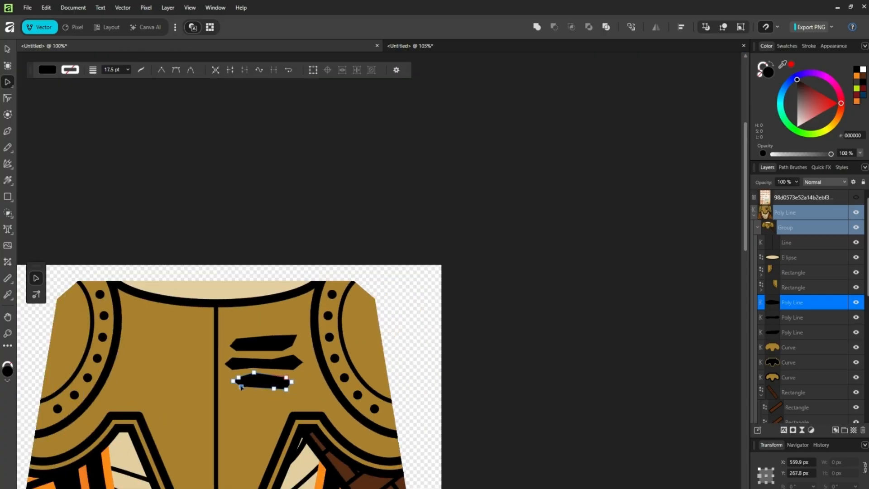
Group the three black chest bars.
click(9, 50)
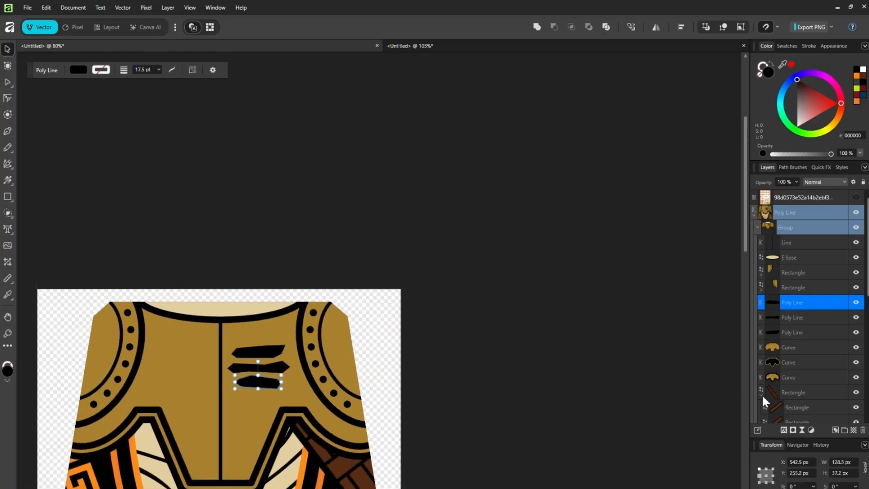
shift+click(789, 329)
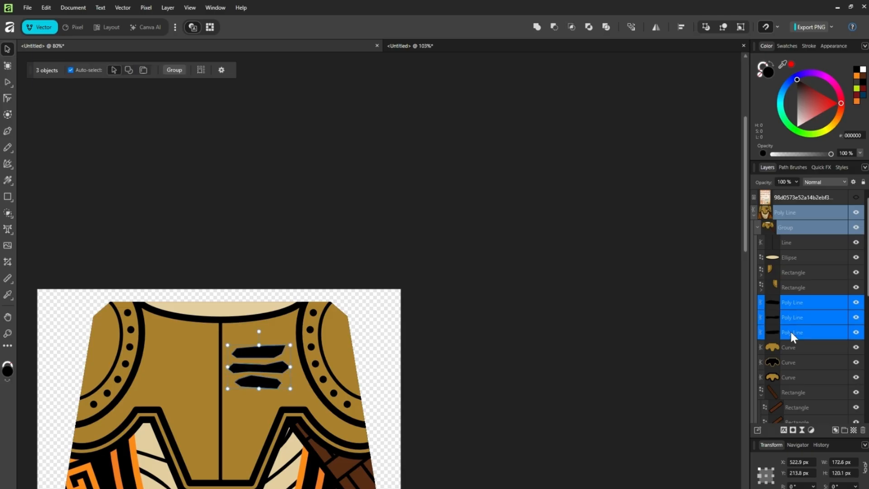
key(ctrl+g)
Rotate the bar group to about 10.7° so it slants up to the right, and enlarge it to about 199 × 139 px.
scroll(241, 425, up, 3)
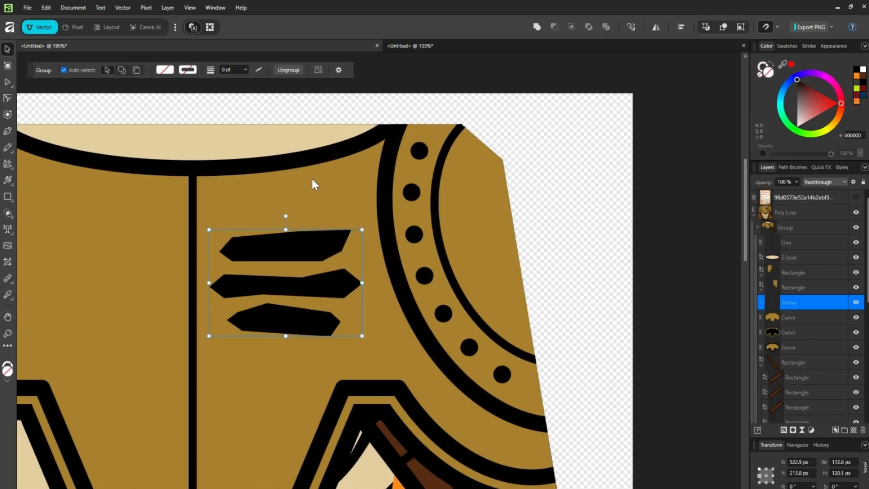
click(288, 216)
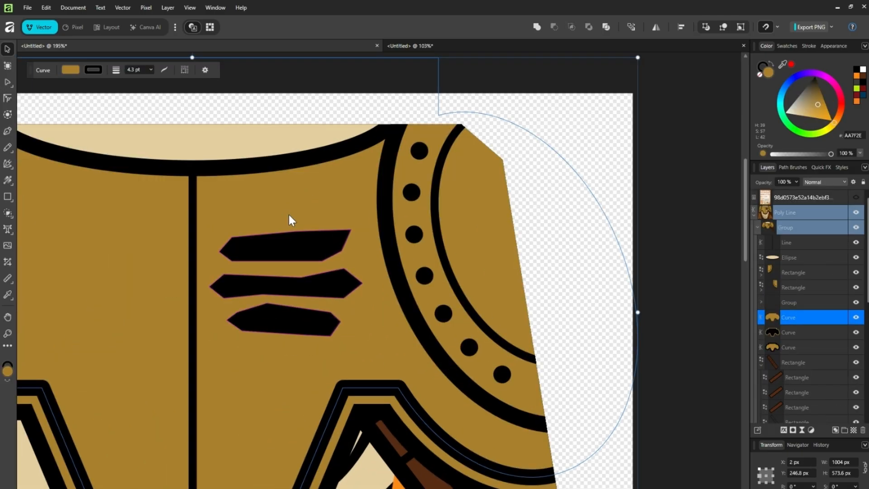
click(785, 302)
drag(288, 211, 271, 212)
drag(370, 321, 397, 333)
mouse_move(270, 310)
mouse_down()
mouse_move(263, 324)
mouse_move(267, 312)
mouse_up()
scroll(268, 312, down, 5)
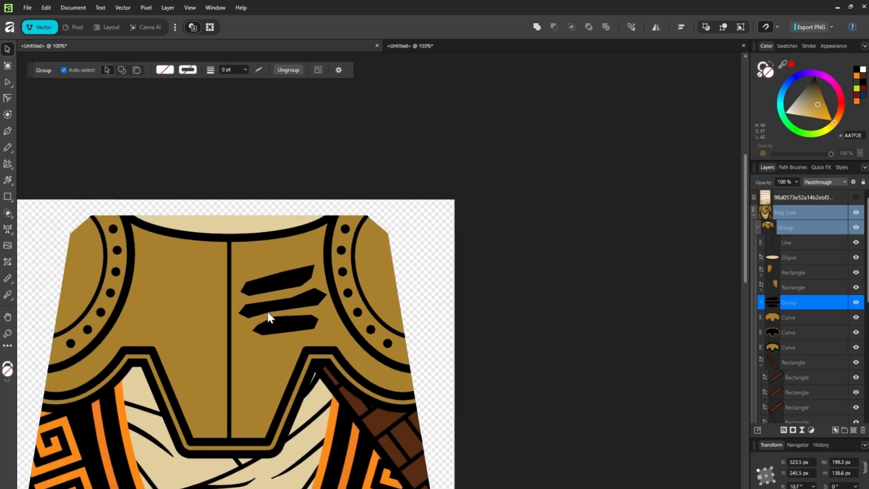
Examine the whole torso and the slanted chest bars from near and far.
scroll(268, 311, up, 1)
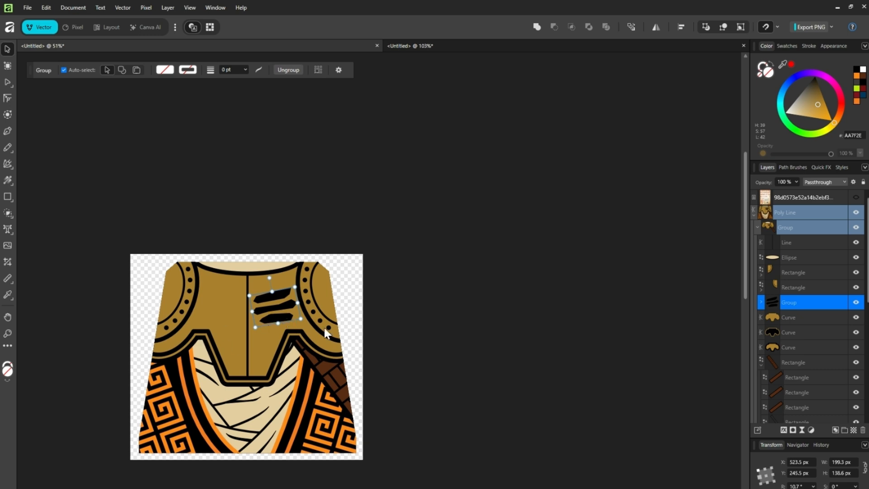
scroll(205, 328, up, 5)
scroll(204, 328, down, 2)
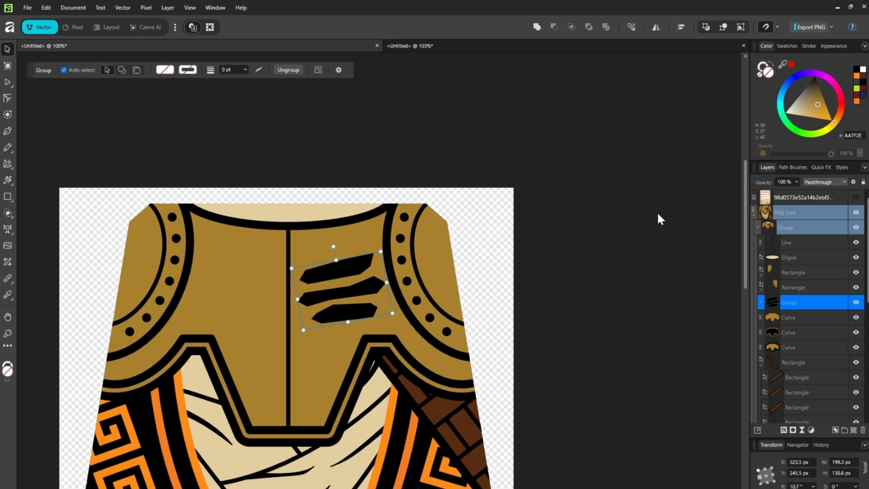
mouse_move(743, 204)
mouse_down()
mouse_move(754, 316)
mouse_move(750, 247)
mouse_move(748, 264)
mouse_up()
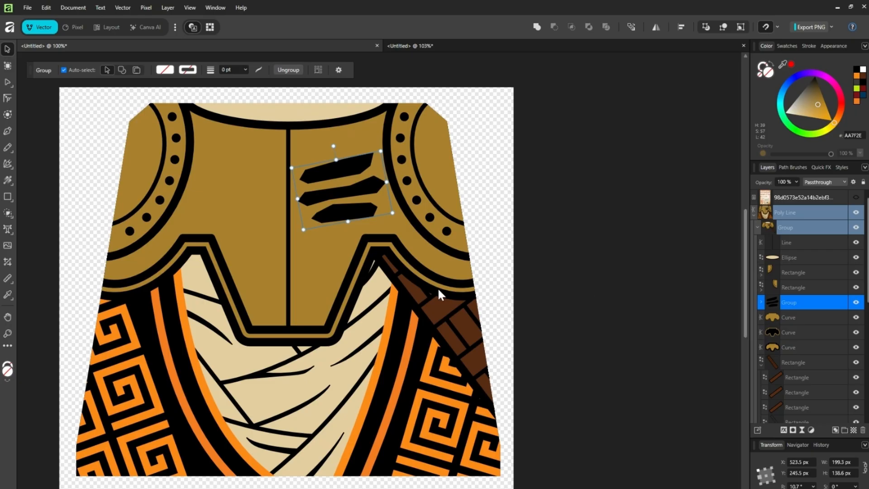
scroll(352, 246, down, 3)
scroll(352, 246, up, 2)
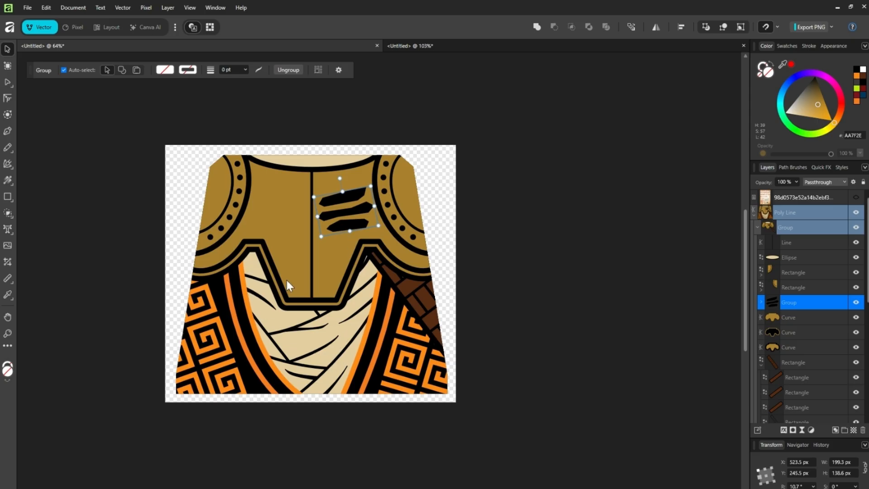
scroll(336, 271, up, 3)
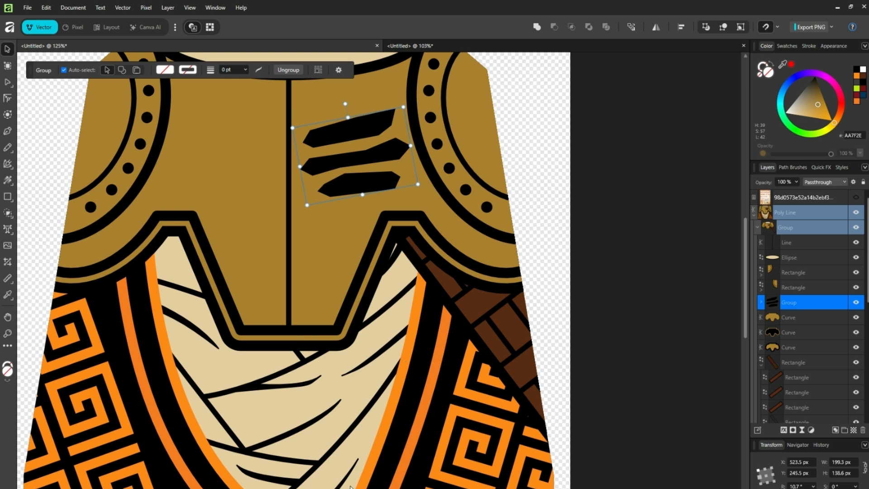
scroll(355, 479, down, 3)
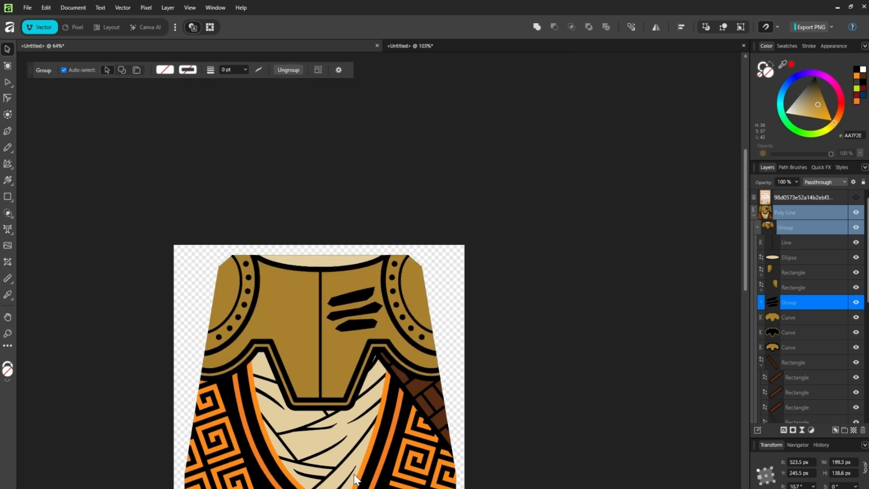
scroll(354, 479, up, 2)
scroll(746, 268, down, 3)
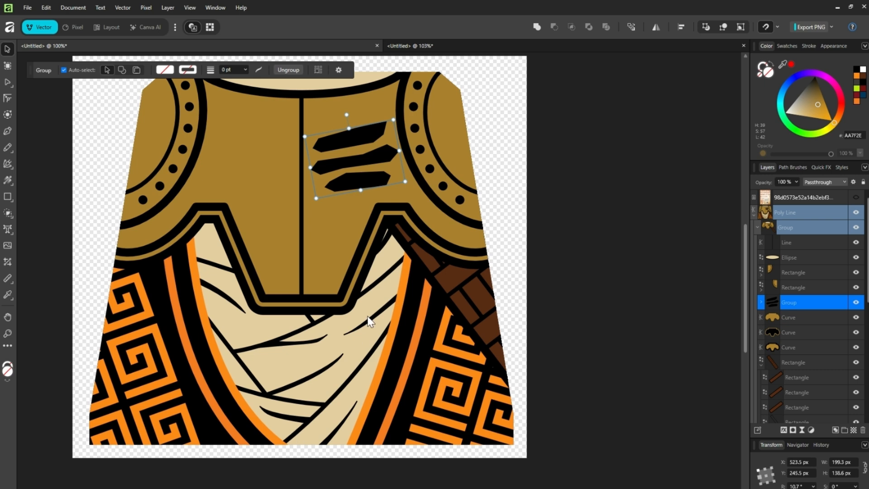
drag(747, 277, 746, 263)
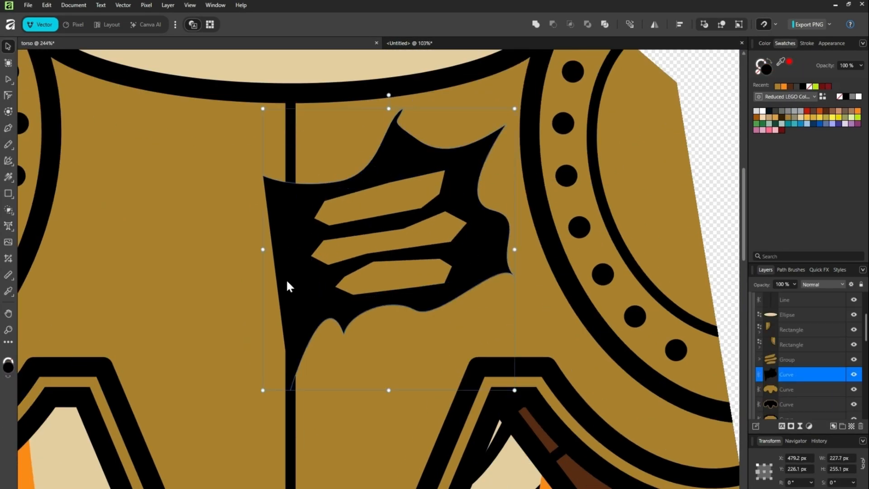
Reshape the lower-right edge of the black curve behind the gold bars into flowing, brush-like points.
key(a)
scroll(398, 317, up, 2)
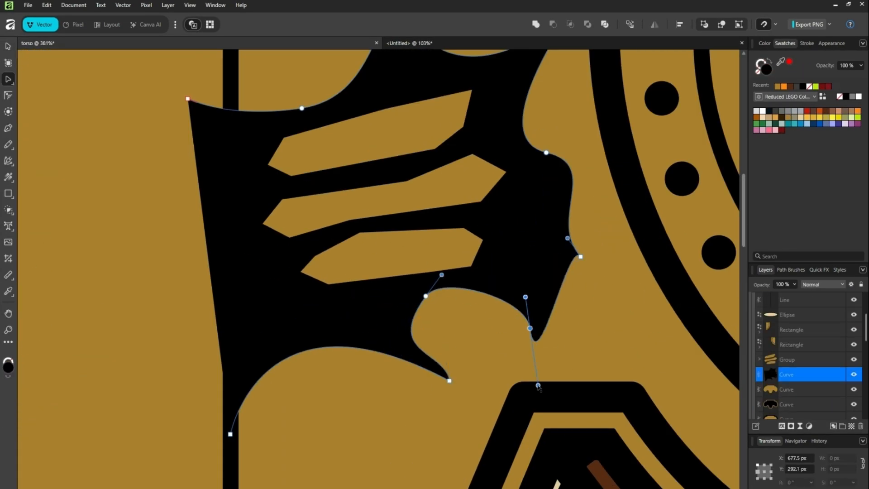
scroll(534, 333, up, 1)
scroll(393, 473, up, 1)
drag(552, 187, 477, 220)
scroll(477, 220, down, 10)
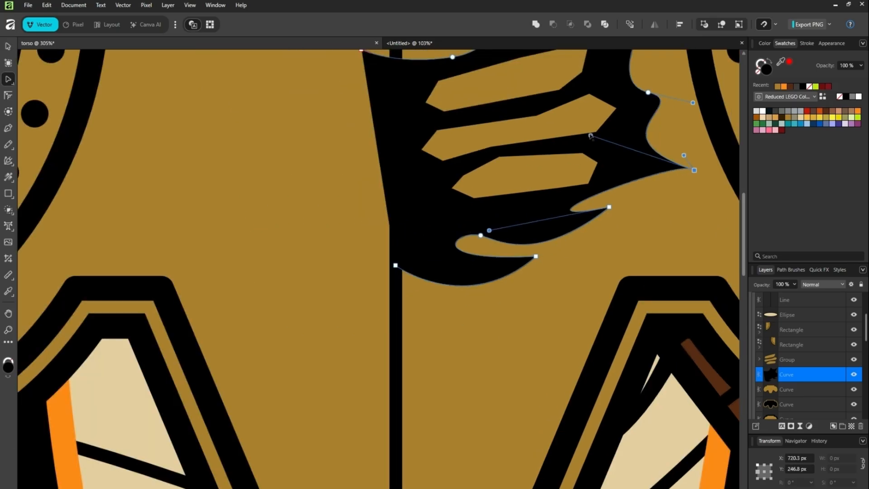
Adjust the black curve's right-hand spikes and lengthen the shape by pulling its lowest node down along the chest's centre line.
scroll(379, 283, up, 6)
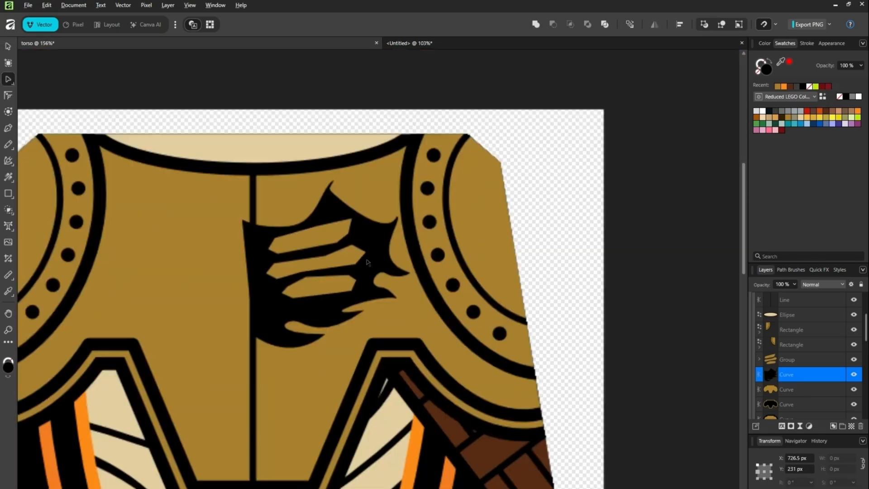
scroll(394, 267, up, 4)
drag(386, 136, 483, 105)
scroll(149, 140, down, 4)
key(v)
key(a)
drag(122, 326, 123, 431)
scroll(109, 280, down, 5)
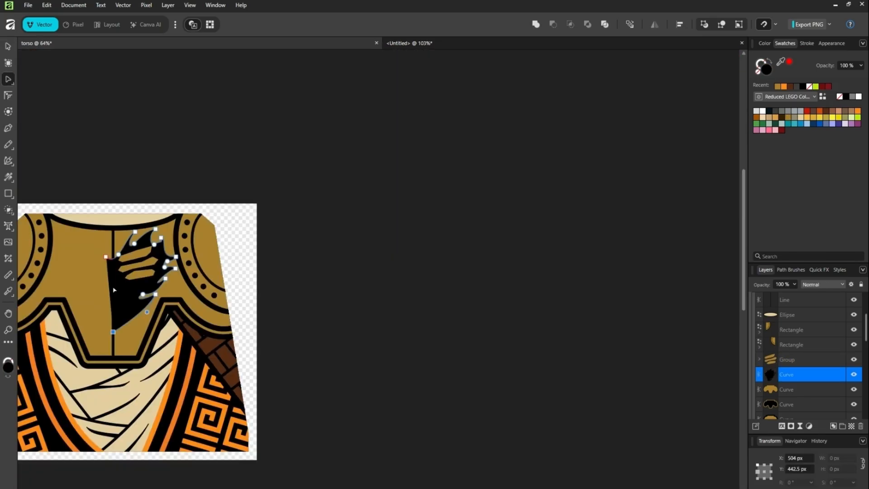
Hide the black brush shape behind the bars and recolour the bar group black.
scroll(68, 341, up, 5)
key(v)
scroll(258, 265, down, 6)
click(787, 360)
click(566, 359)
scroll(222, 247, up, 4)
click(373, 216)
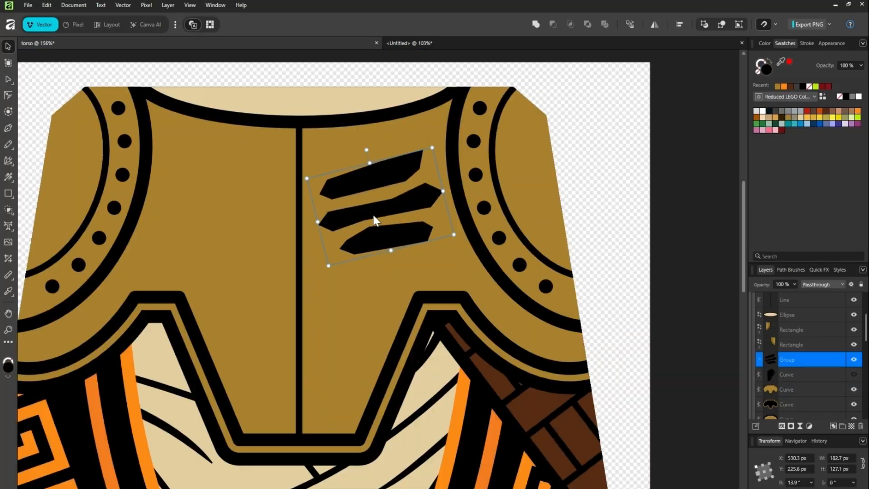
Duplicate the bar group together with the brush curve, keeping the curve copy hidden and the visible bars gold.
click(337, 290)
scroll(346, 317, up, 4)
click(8, 79)
scroll(357, 256, down, 7)
click(444, 217)
scroll(445, 217, down, 5)
shift+click(787, 374)
key(ctrl+j)
click(853, 404)
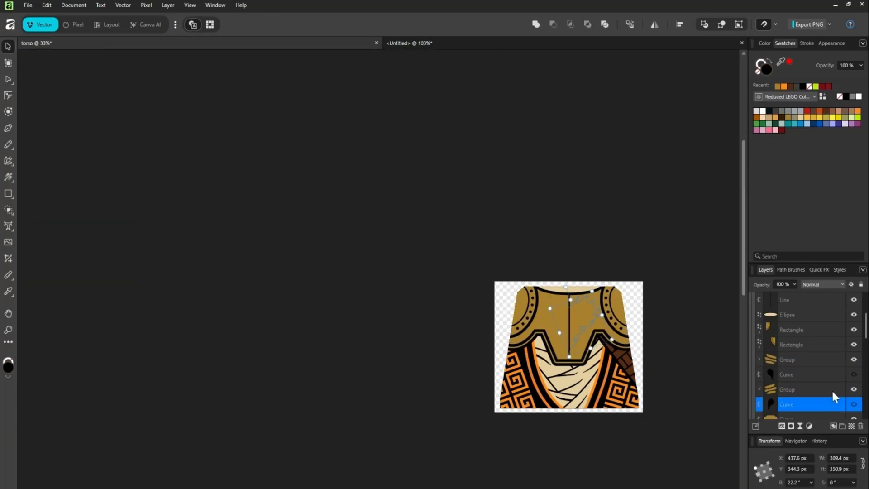
Give the gold bars on the right chest a thick black outline.
click(787, 389)
scroll(401, 332, up, 5)
click(807, 43)
key(ctrl+g)
scroll(462, 211, down, 5)
click(787, 297)
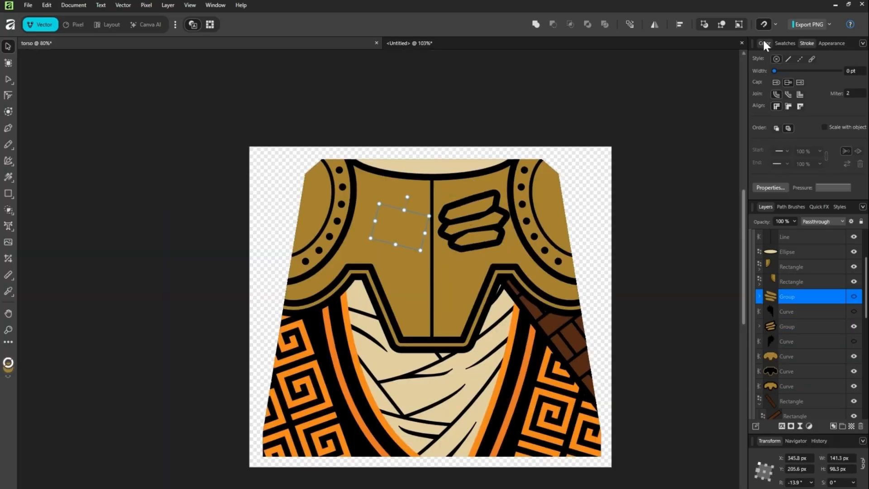
Duplicate the outlined bars as a mirrored set on the left chest.
click(764, 43)
scroll(435, 256, up, 5)
click(787, 284)
drag(787, 284, 791, 239)
key(ctrl+j)
scroll(463, 286, down, 3)
scroll(501, 407, up, 1)
Build an unfilled, black-outlined tapered panel at the lower right chest by combining a tall rectangle and a triangle.
click(8, 193)
drag(452, 249, 578, 389)
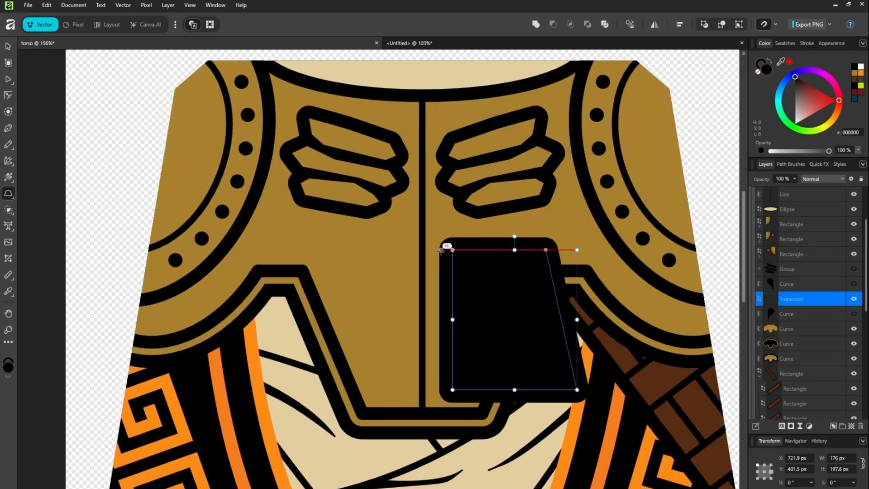
click(806, 43)
scroll(453, 371, up, 2)
mouse_move(489, 144)
mouse_down()
mouse_move(564, 262)
mouse_move(526, 403)
mouse_up()
scroll(597, 272, down, 2)
click(764, 44)
click(9, 210)
shift+click(801, 285)
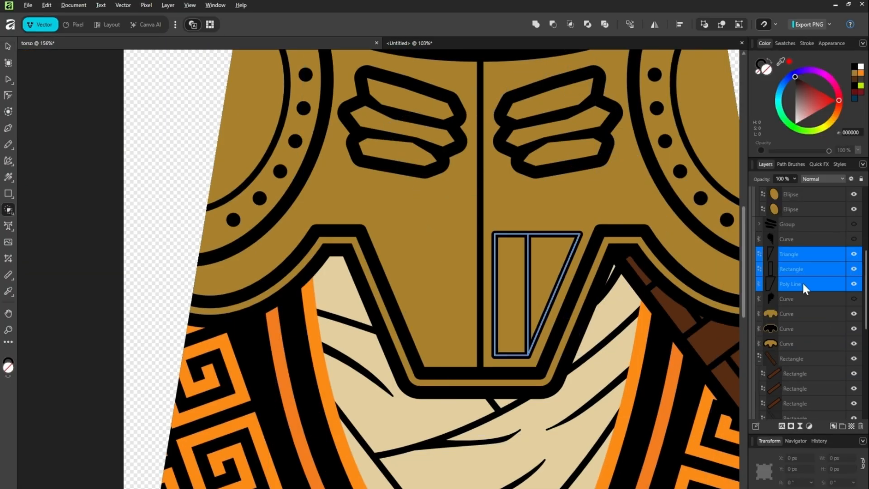
Hide the panel's construction shapes and create a mirrored copy of the tapered panel on the left chest.
scroll(606, 172, up, 2)
click(853, 358)
scroll(538, 204, down, 8)
scroll(697, 420, up, 1)
drag(795, 388, 791, 226)
click(759, 226)
key(ctrl+j)
click(667, 223)
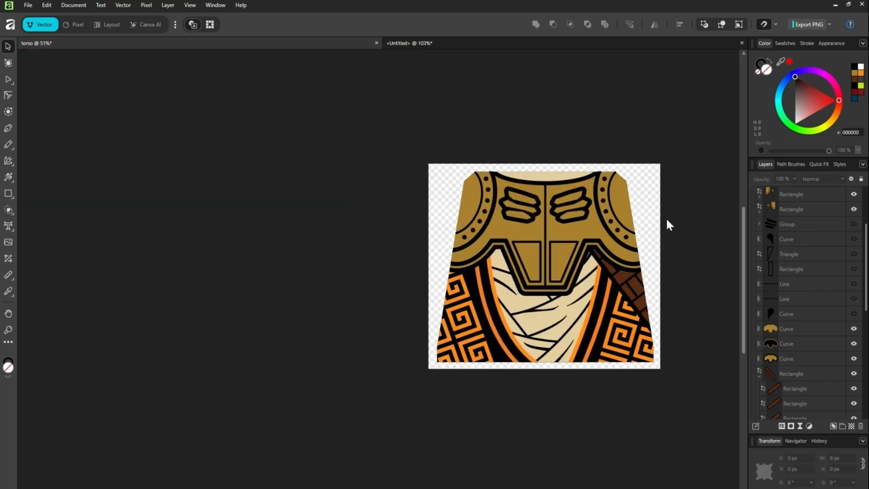
Draw an unfilled, black-outlined slat about 120 × 28 px across the right panel and place a copy directly above it.
scroll(493, 177, up, 8)
drag(436, 169, 640, 265)
key(ctrl+j)
drag(537, 265, 538, 217)
Repeat the slat copies at even spacing until the right tapered panel is filled.
scroll(493, 319, down, 2)
key(ctrl+j)
key(ctrl+j)
key(ctrl+j)
key(ctrl+j)
scroll(520, 116, up, 2)
click(519, 116)
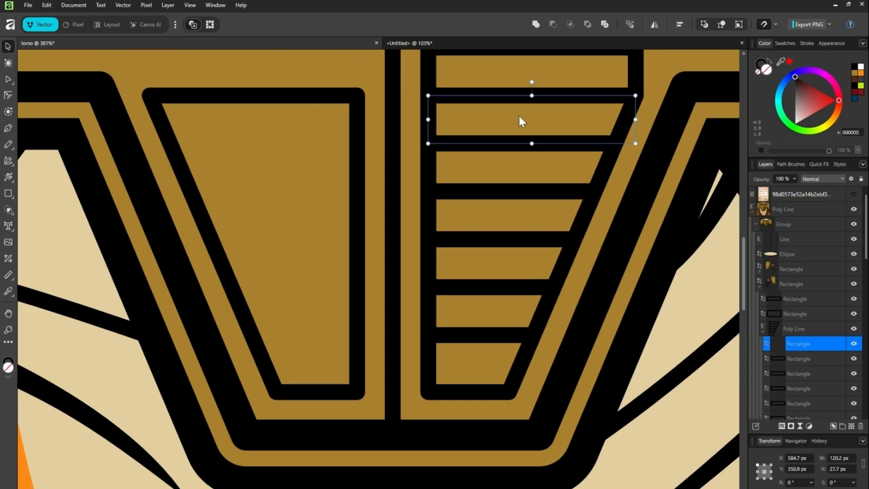
Duplicate the slatted panel, flip it horizontally and position it on the left side of the chest.
scroll(519, 181, down, 5)
click(779, 312)
key(ctrl+j)
click(654, 24)
drag(510, 314, 258, 314)
click(334, 352)
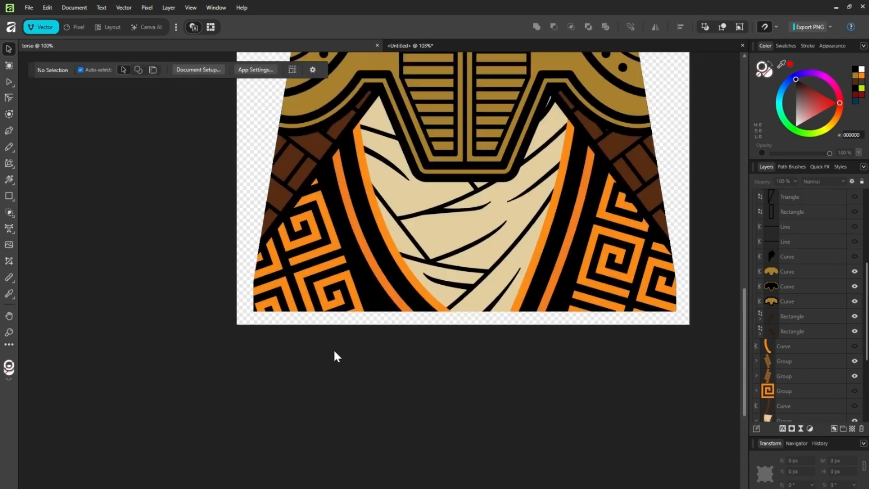
Delete three neighbouring fold-line curves from the beige cloth.
scroll(407, 226, up, 2)
click(788, 357)
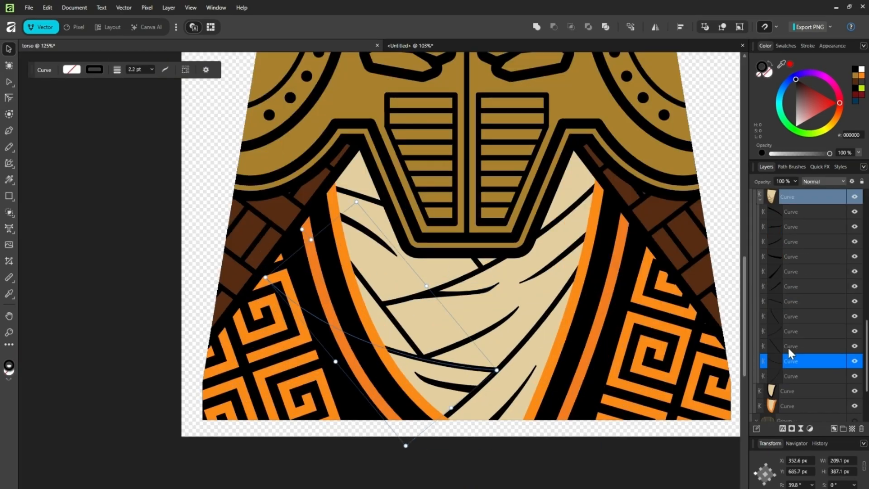
click(790, 301)
shift+click(791, 330)
key(Delete)
Duplicate a tapered fold line and place the copy steeply at the cloth's upper left.
scroll(360, 78, up, 4)
key(ctrl+j)
scroll(442, 229, down, 6)
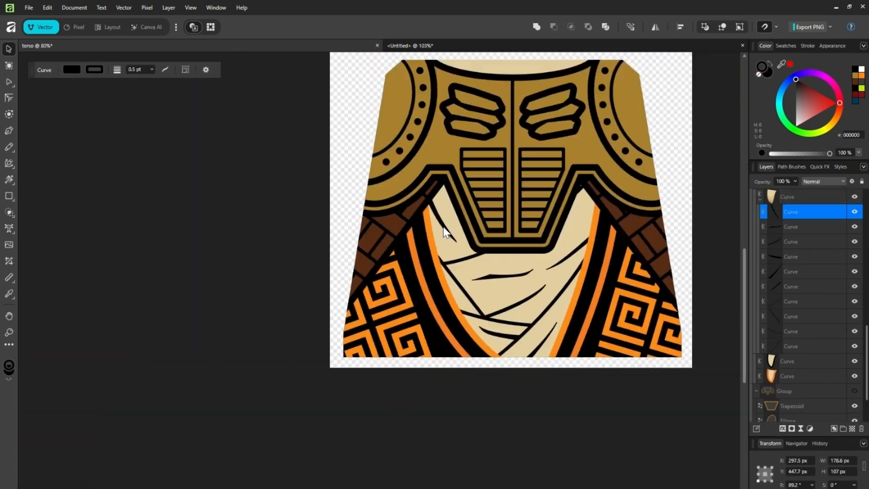
scroll(446, 235, up, 3)
click(478, 254)
key(a)
key(v)
Delete one more unneeded fold line from the left part of the cloth.
click(517, 245)
scroll(452, 244, down, 4)
key(Delete)
Reshape the tapered fold line below the chest plate so it reaches the cloth's left orange edge.
scroll(461, 246, down, 4)
key(a)
shift+click(793, 304)
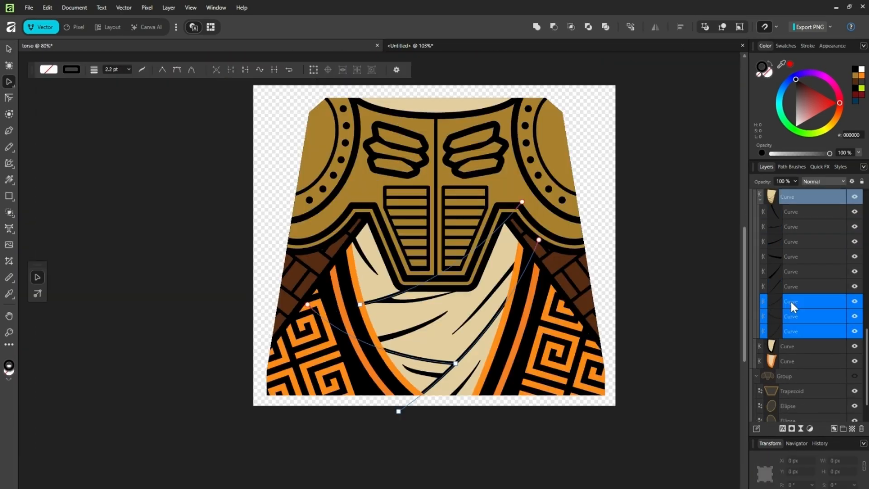
key(v)
scroll(453, 294, up, 3)
drag(471, 362, 471, 379)
click(413, 325)
key(a)
scroll(408, 246, up, 3)
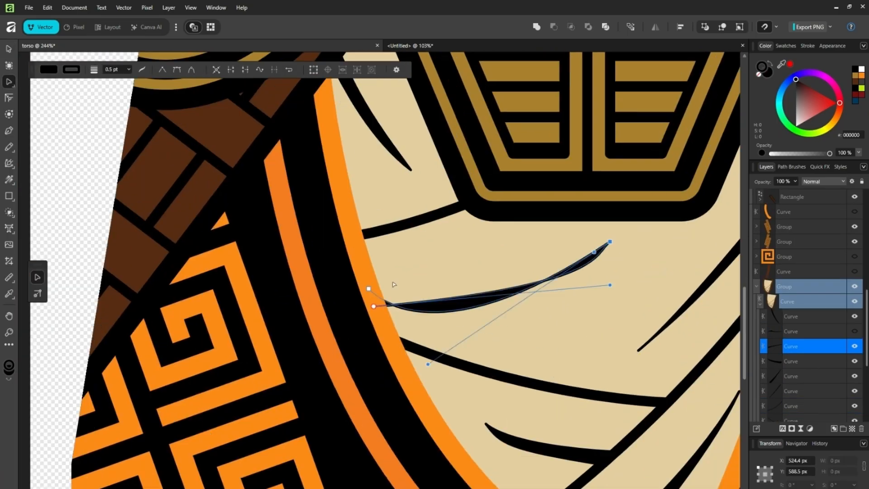
Adjust the remaining black fold lines across the middle and lower part of the beige cloth.
scroll(393, 285, down, 5)
key(v)
click(688, 237)
scroll(576, 319, down, 4)
scroll(407, 317, up, 8)
click(308, 380)
key(a)
scroll(624, 320, down, 7)
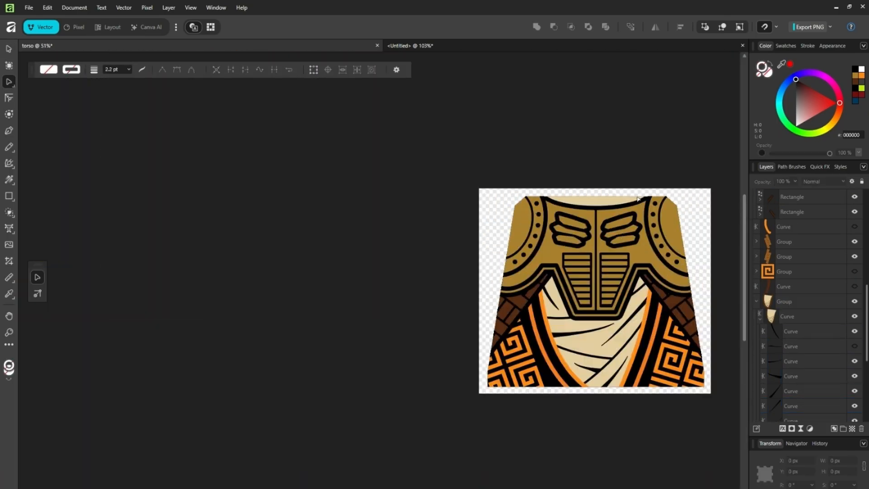
Recolour the beige neck opening above the gold armour to dark grey.
click(794, 303)
click(808, 46)
scroll(677, 363, up, 4)
click(854, 74)
scroll(652, 283, down, 4)
click(582, 153)
Remove the black fill from the torso base shape and keep a separate black band between the orange cloth borders.
click(765, 46)
click(795, 212)
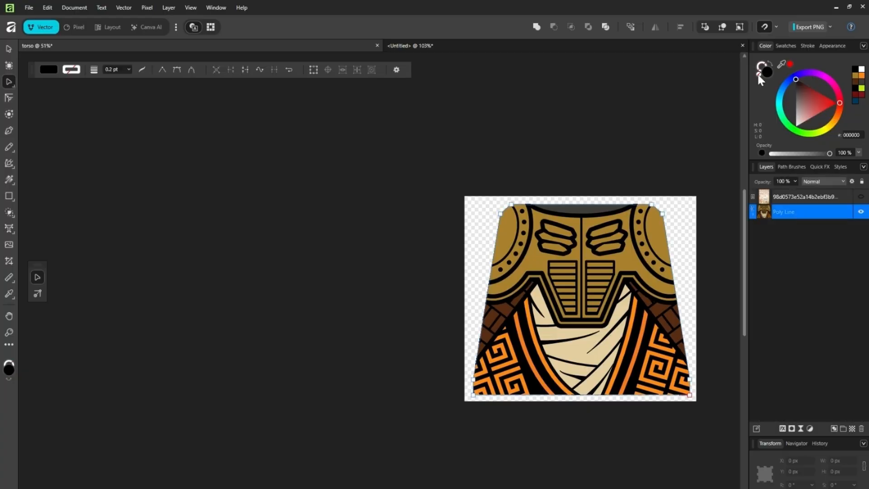
scroll(679, 361, up, 3)
click(787, 348)
click(786, 268)
click(807, 45)
click(765, 45)
scroll(648, 228, down, 5)
click(679, 199)
scroll(642, 210, up, 4)
Hide the two black groups beneath the strap groups and save the torso document.
click(807, 46)
click(855, 298)
click(854, 314)
key(ctrl+s)
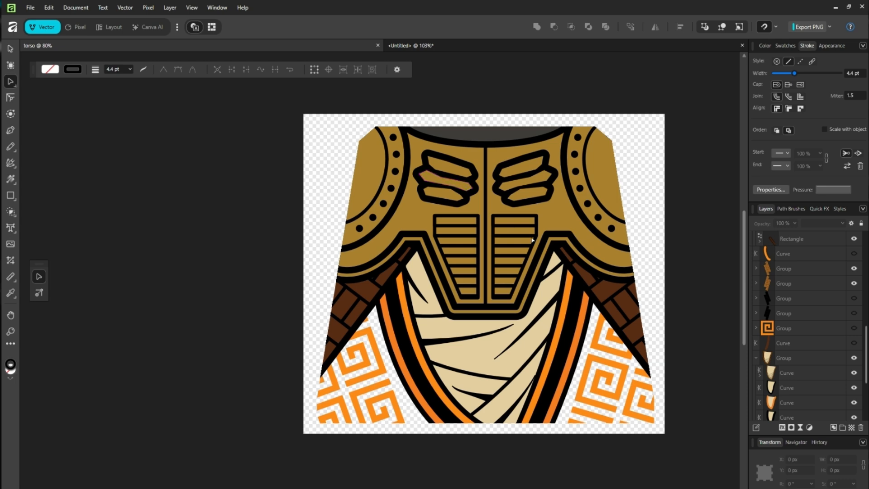
scroll(532, 239, up, 4)
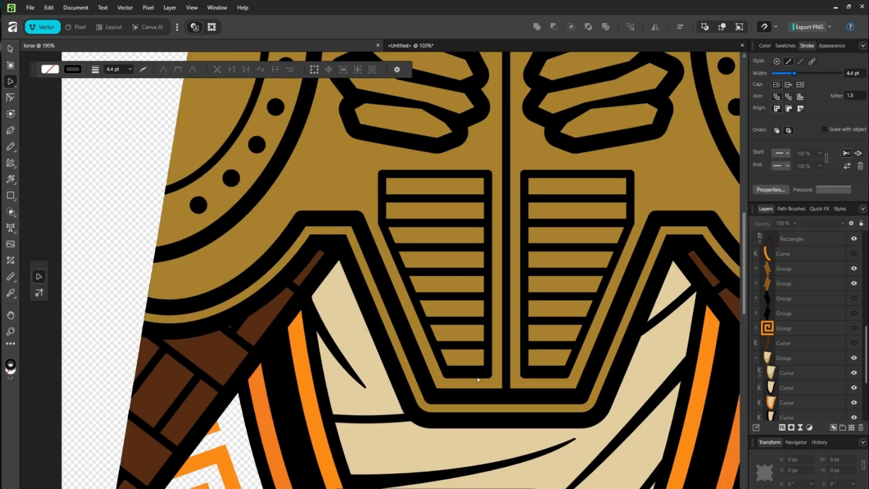
scroll(478, 379, down, 6)
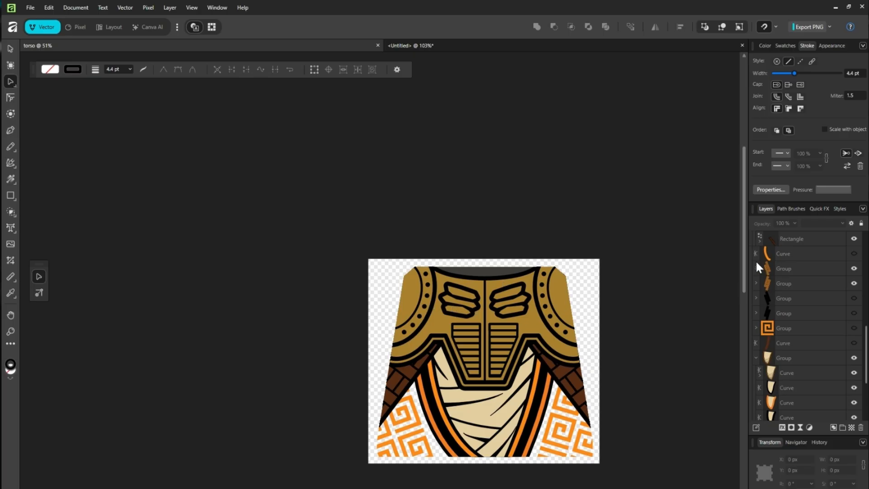
drag(743, 262, 747, 338)
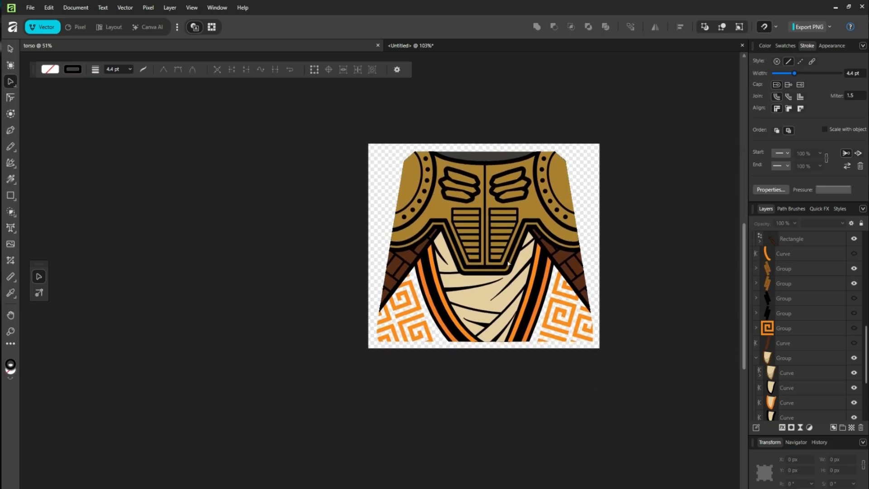
scroll(507, 236, up, 2)
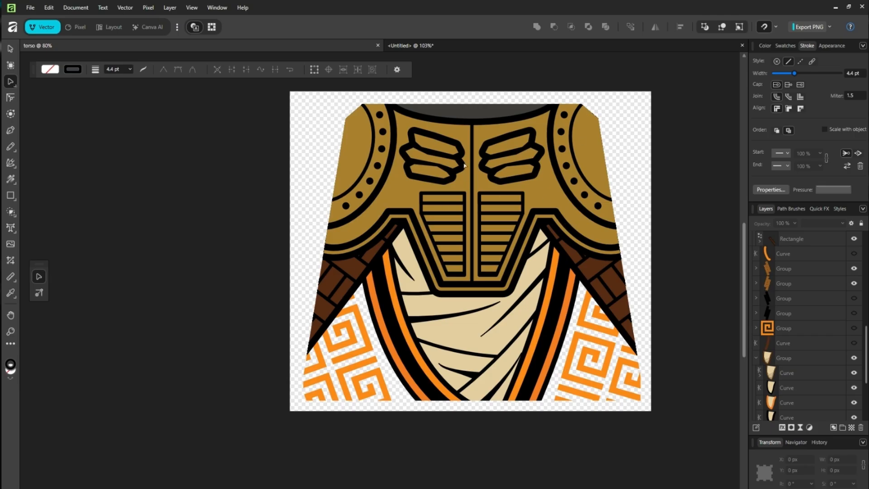
scroll(467, 156, down, 2)
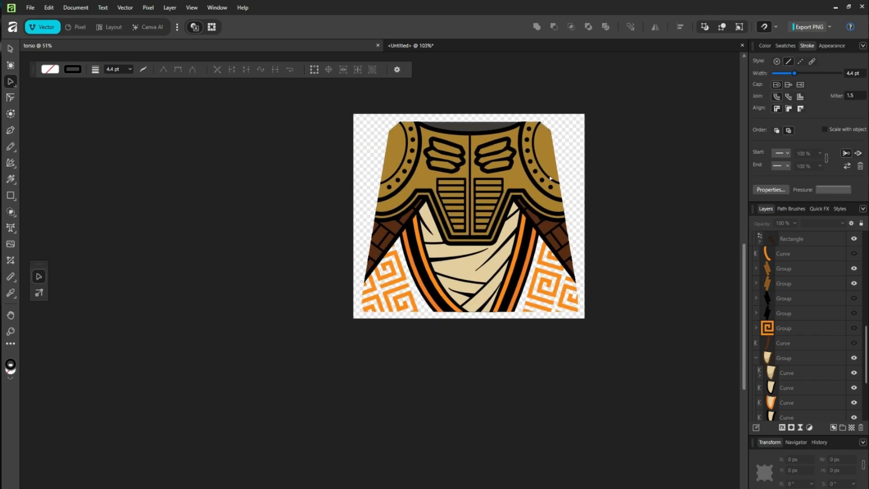
Export the whole document as a 1000 × 885 px PNG named torso in the design folder.
click(30, 7)
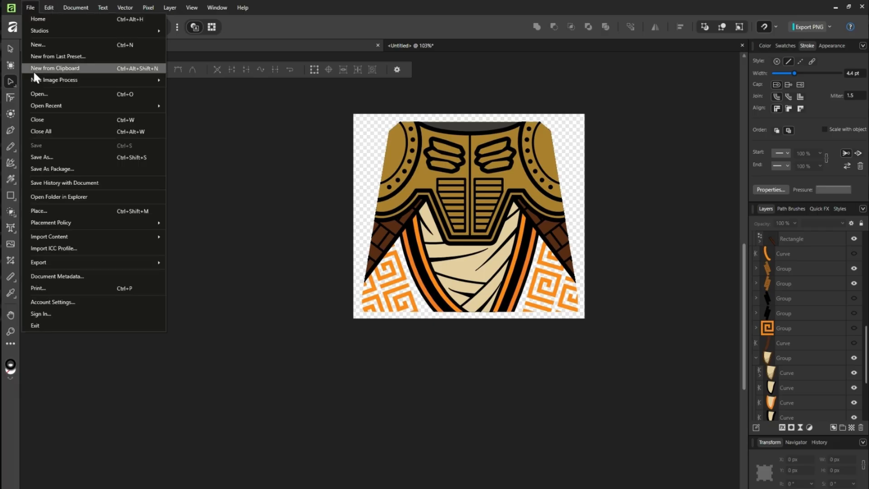
mouse_move(37, 262)
click(202, 263)
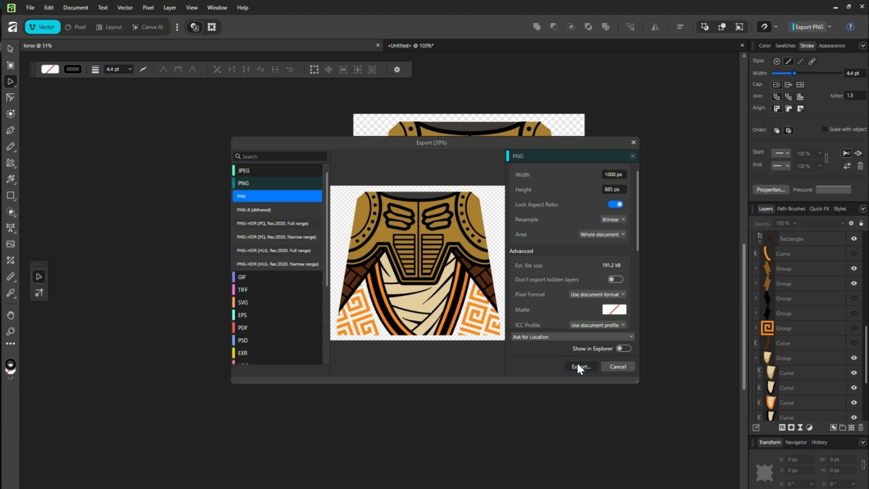
click(578, 366)
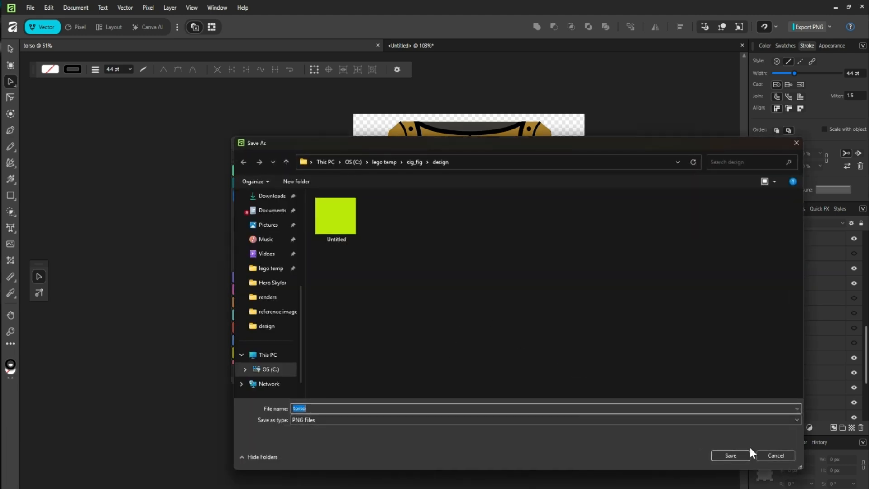
click(730, 455)
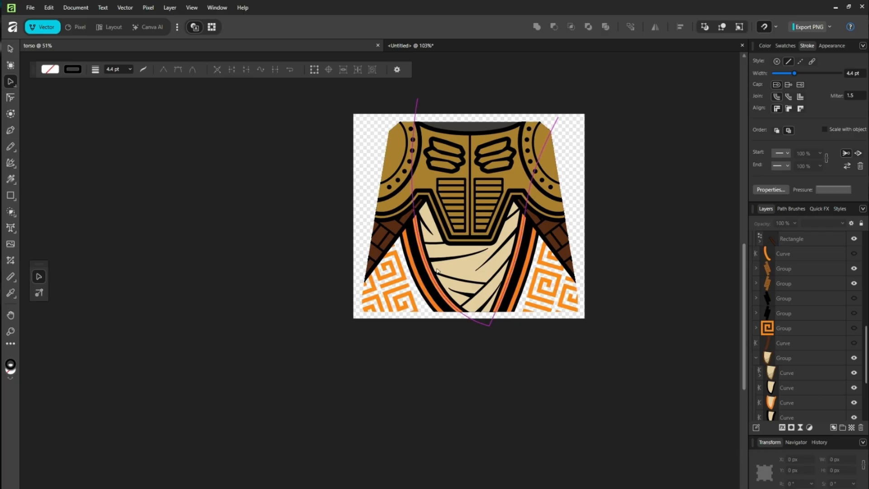
click(449, 48)
scroll(443, 145, down, 2)
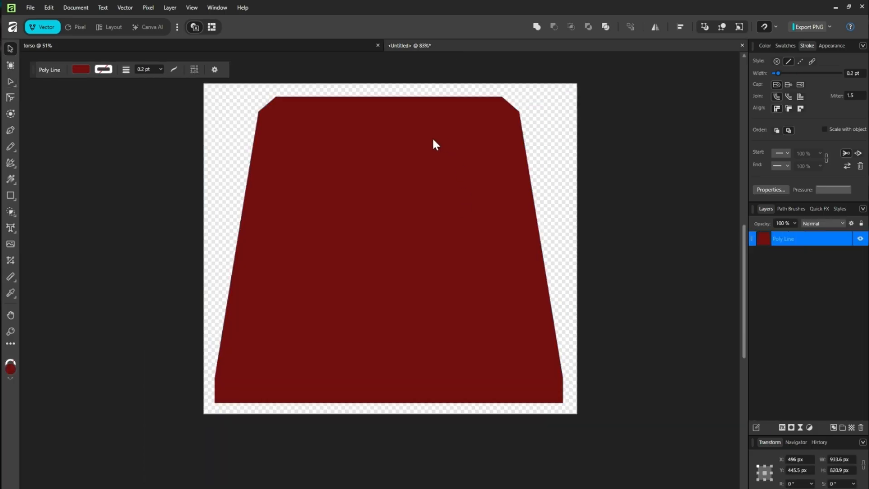
scroll(433, 143, down, 1)
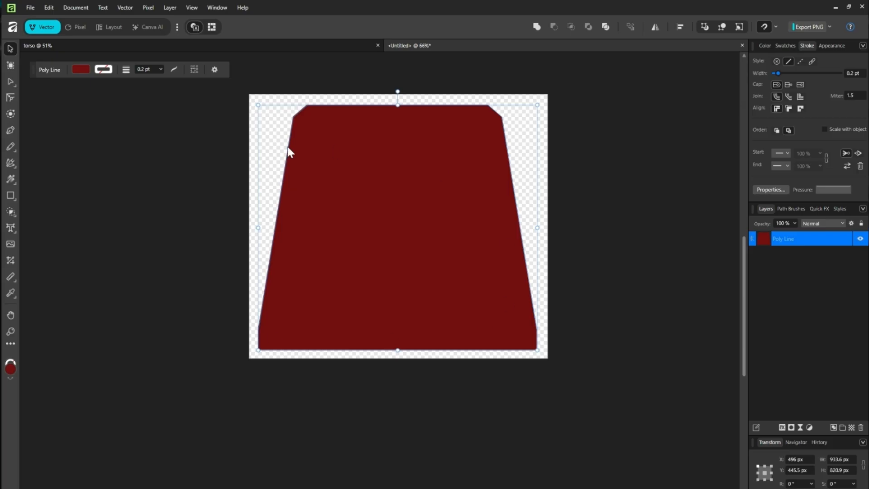
click(228, 45)
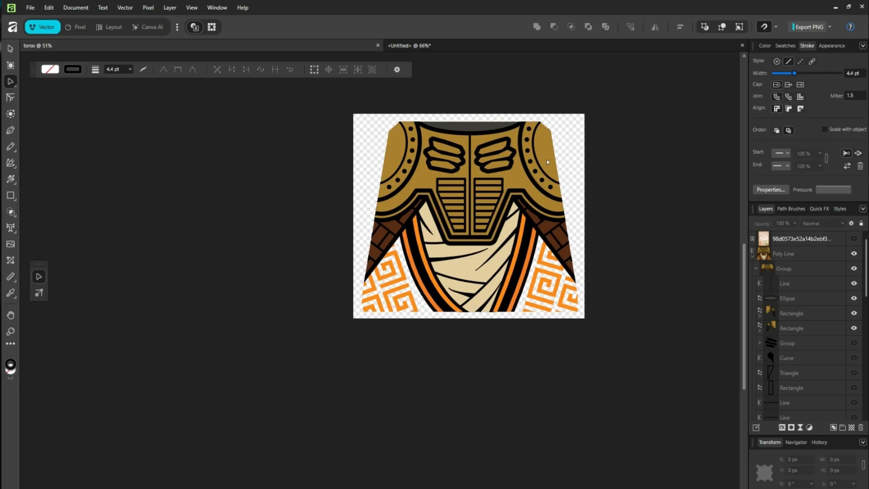
click(446, 47)
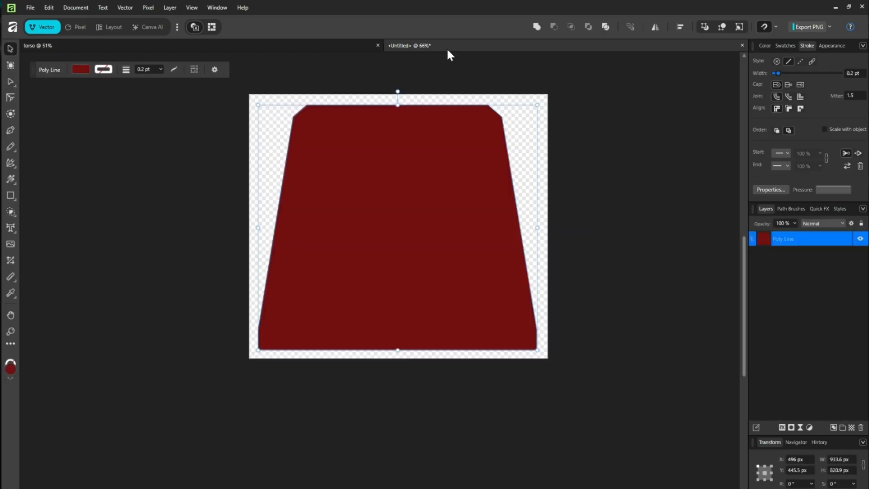
Copy the complete torso artwork from the torso document and paste it into the untitled document with the dark red base.
click(342, 45)
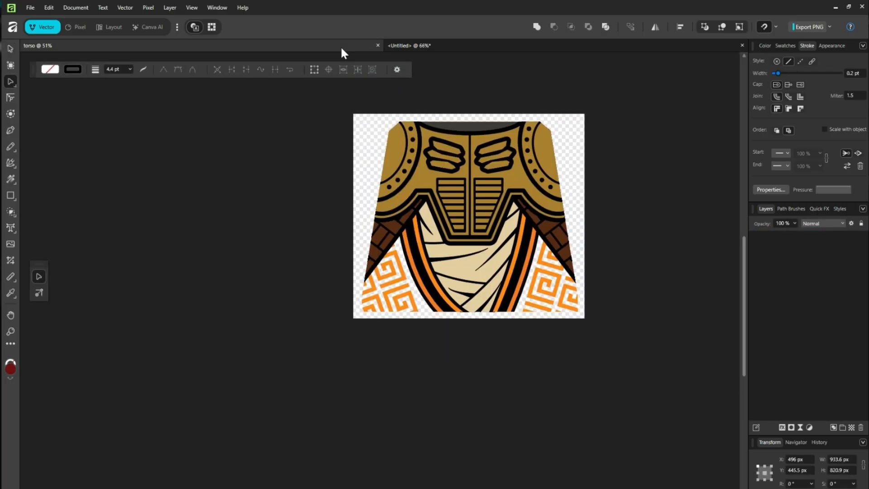
click(750, 254)
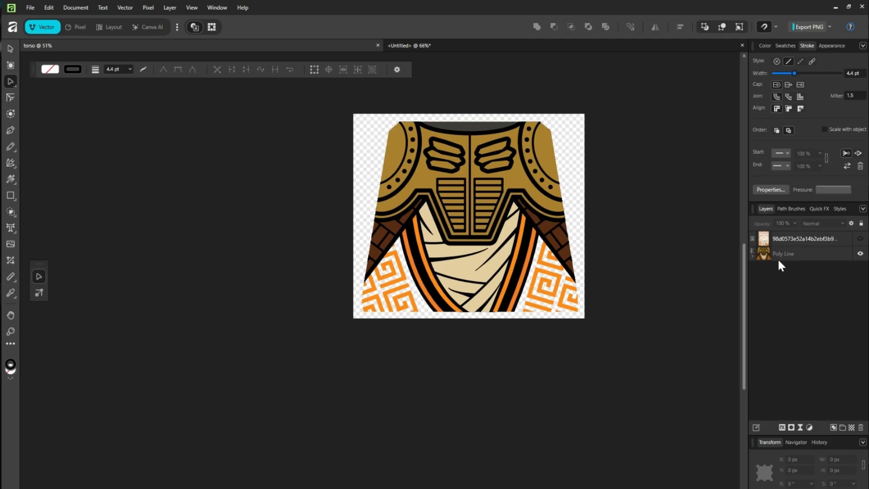
click(784, 254)
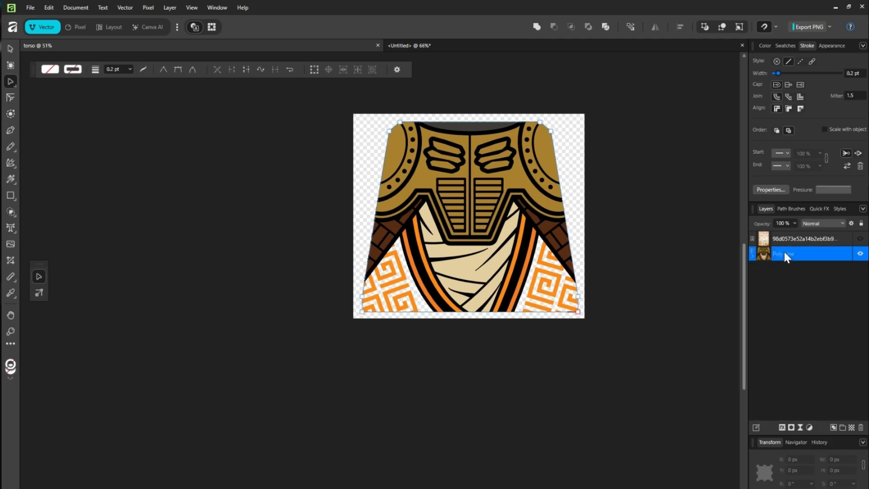
click(413, 45)
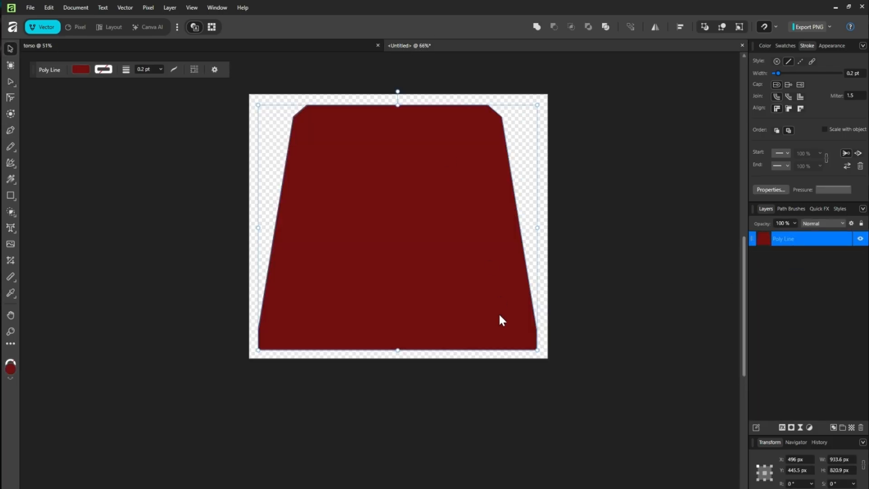
key(ctrl+v)
Flip the pasted artwork horizontally in line with the red base and set its opacity to 25 %.
click(654, 27)
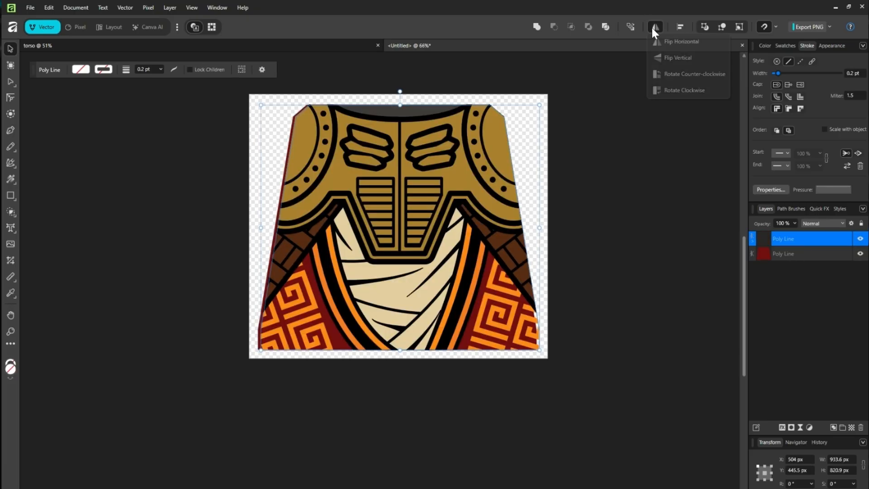
click(675, 45)
drag(382, 179, 381, 179)
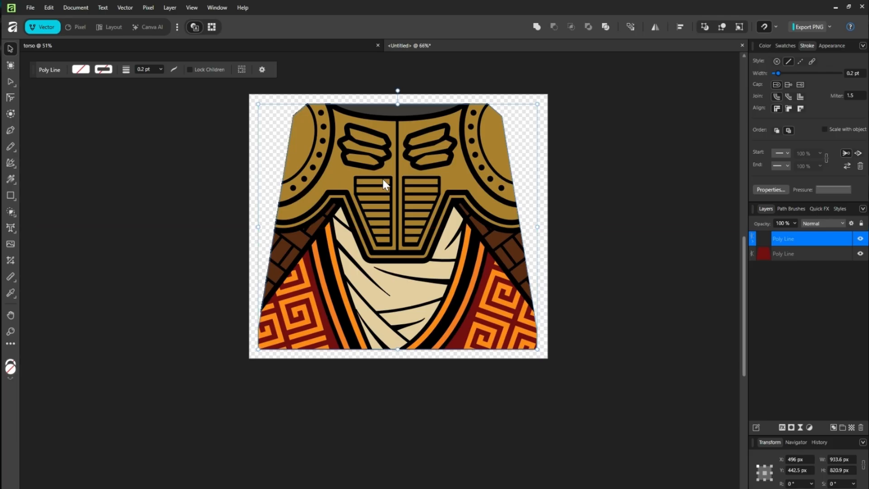
click(794, 223)
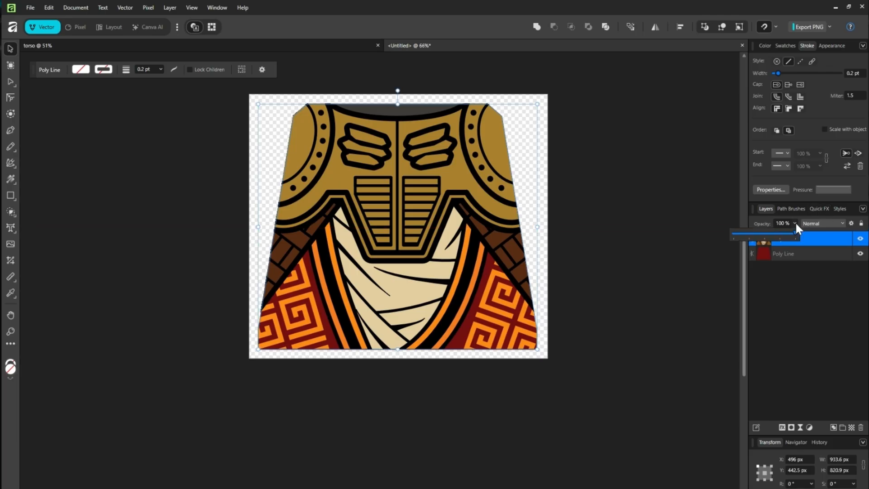
drag(794, 232, 748, 235)
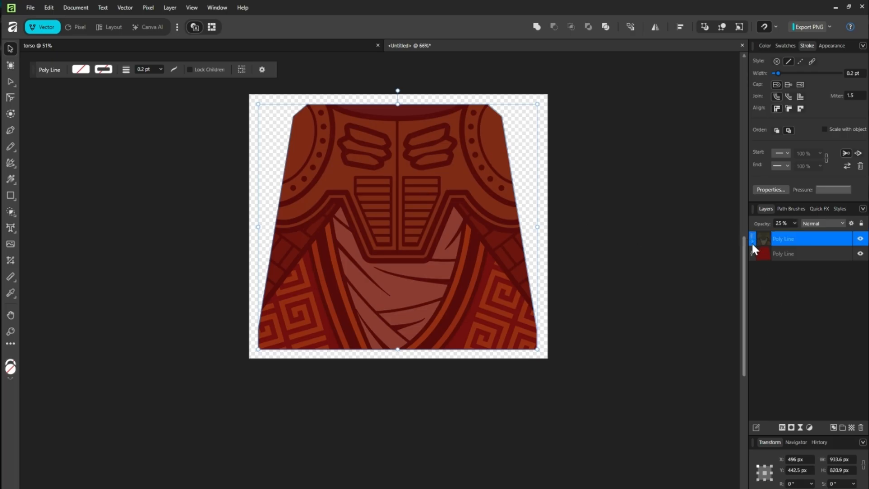
Select and copy the two mirrored strap rectangles at the end of the armour group inside the faded artwork.
click(751, 239)
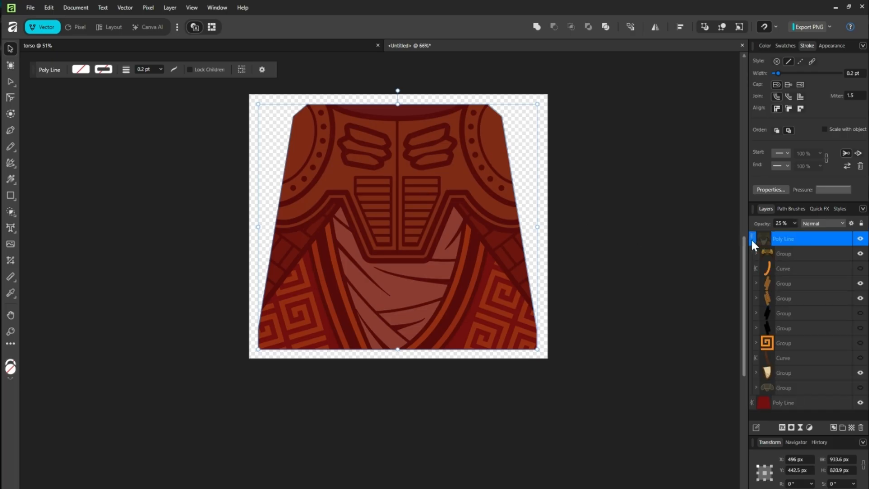
click(777, 358)
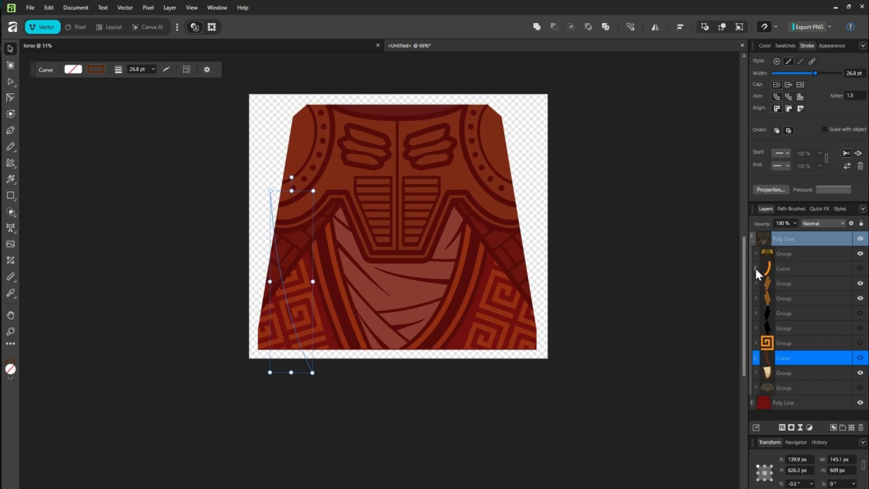
click(754, 253)
scroll(866, 291, down, 5)
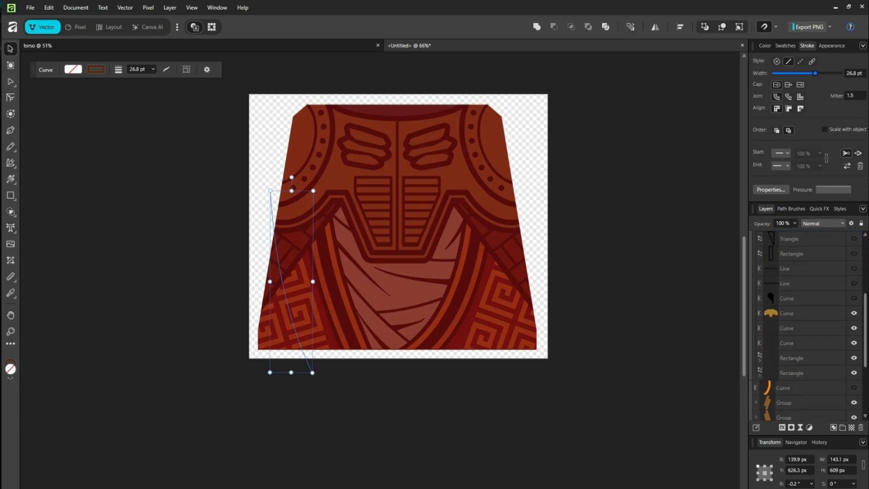
click(800, 341)
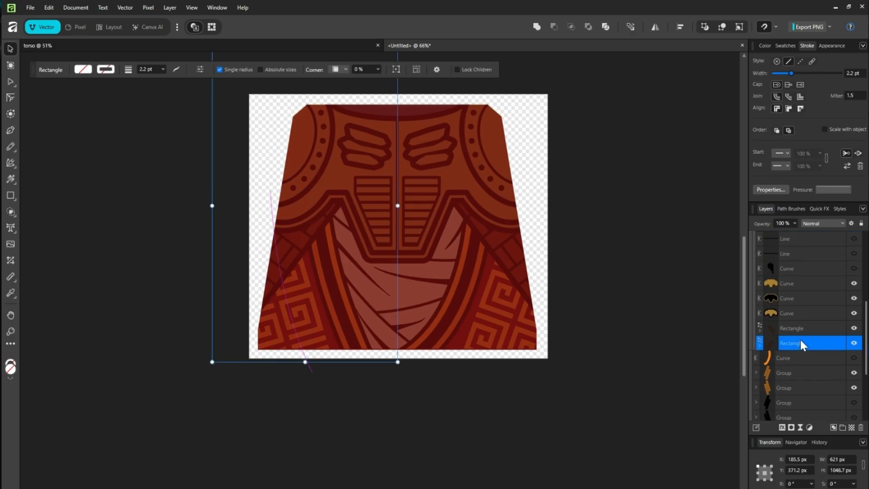
shift+click(793, 330)
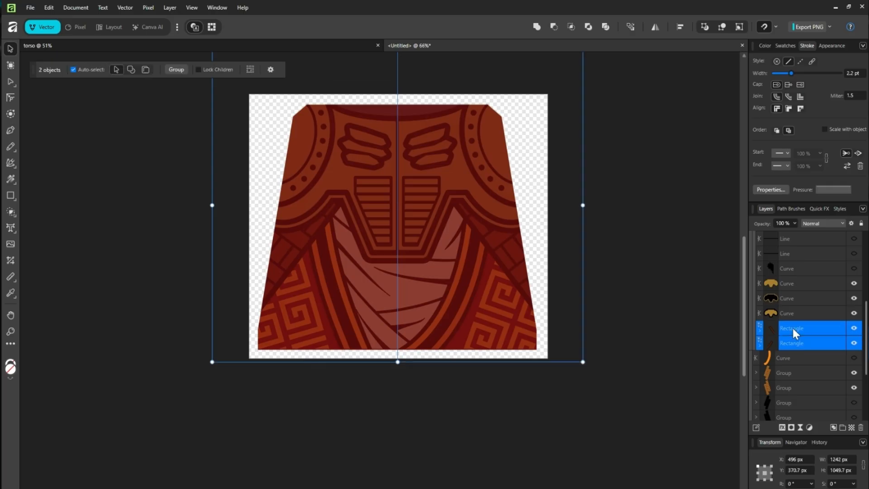
scroll(859, 335, up, 5)
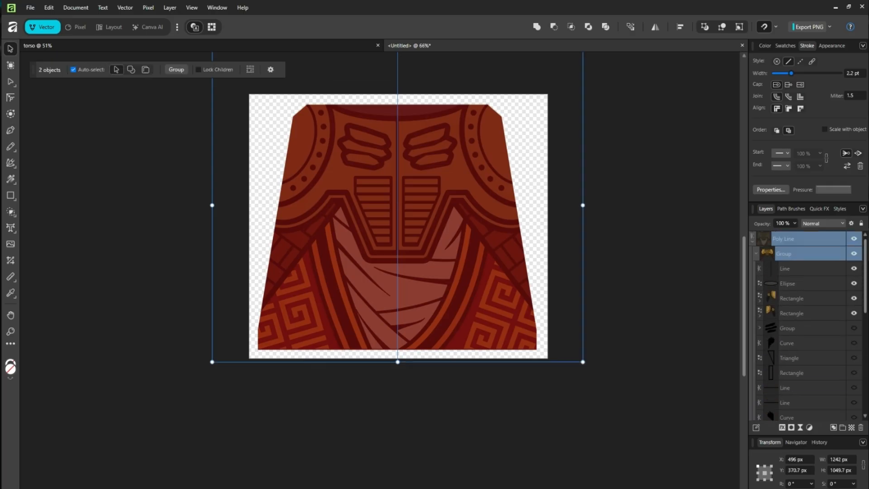
Paste the copied brown straps and nest them inside the dark red torso shape.
click(751, 240)
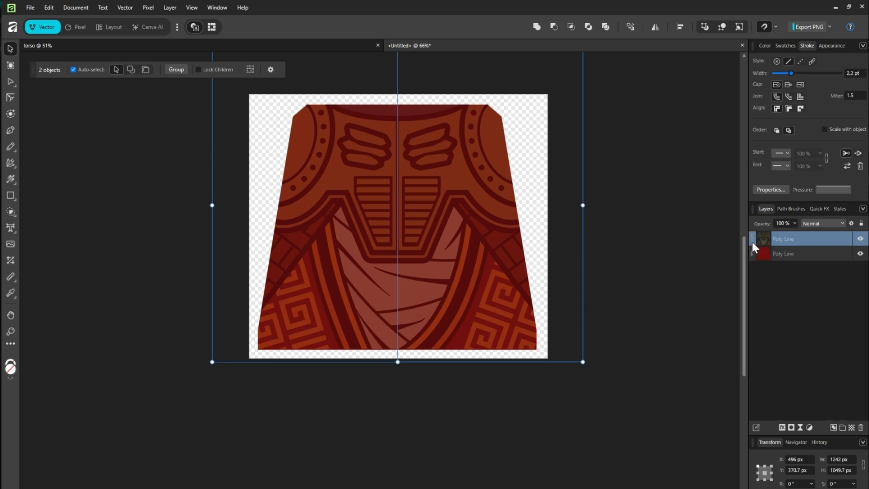
click(772, 254)
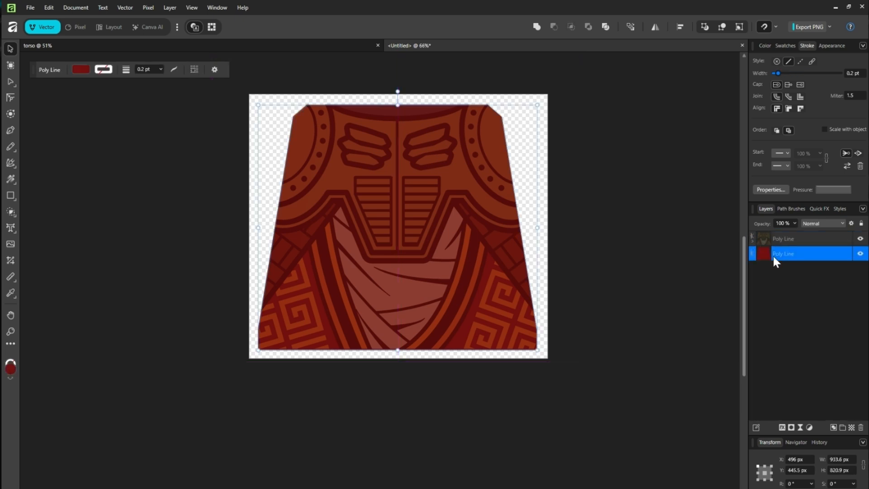
key(ctrl+v)
drag(773, 266, 775, 284)
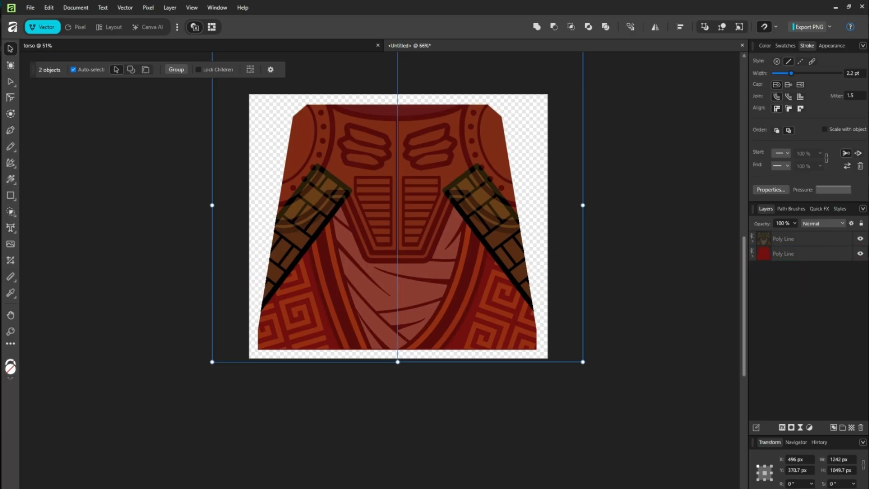
Compare the design with the faded reference artwork and the dark red base each hidden in turn.
click(860, 239)
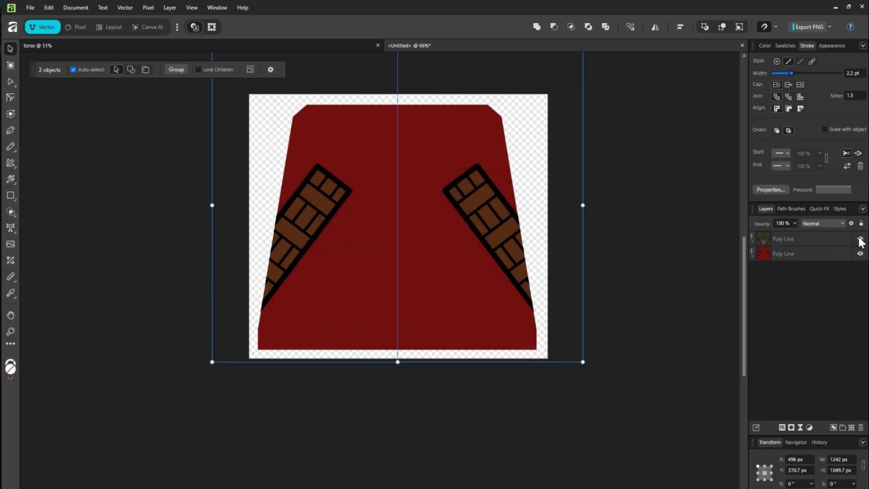
click(859, 239)
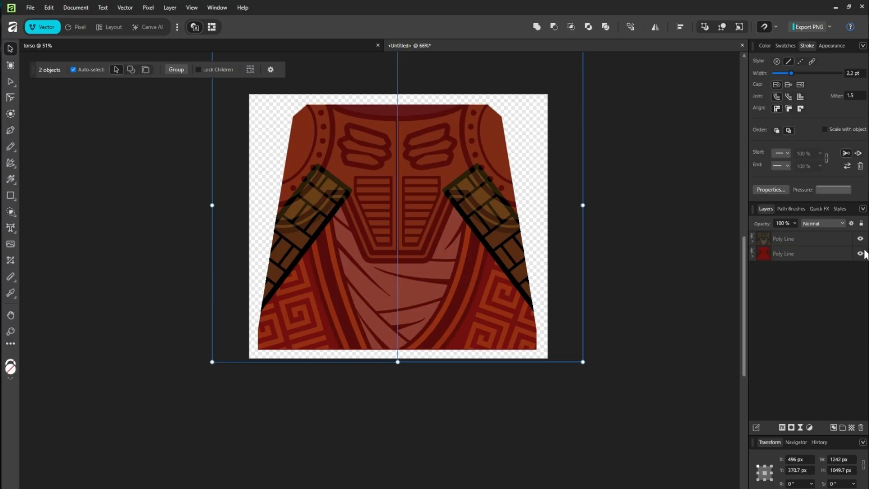
click(859, 254)
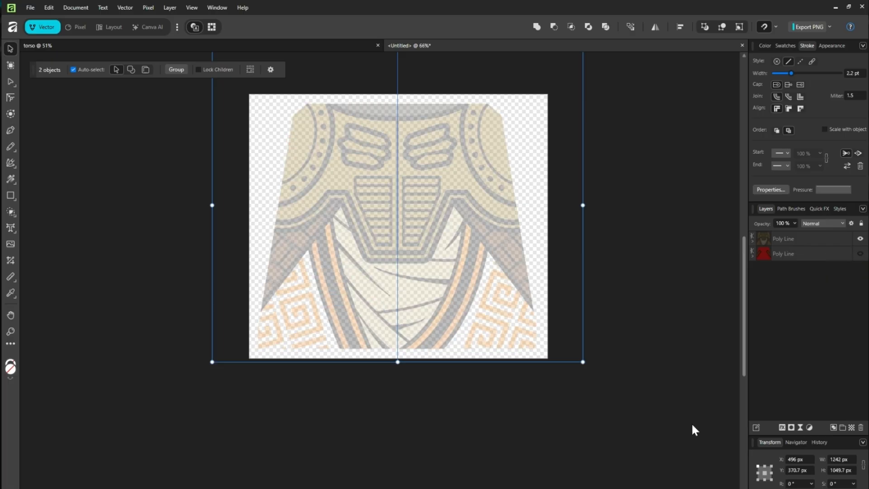
click(859, 254)
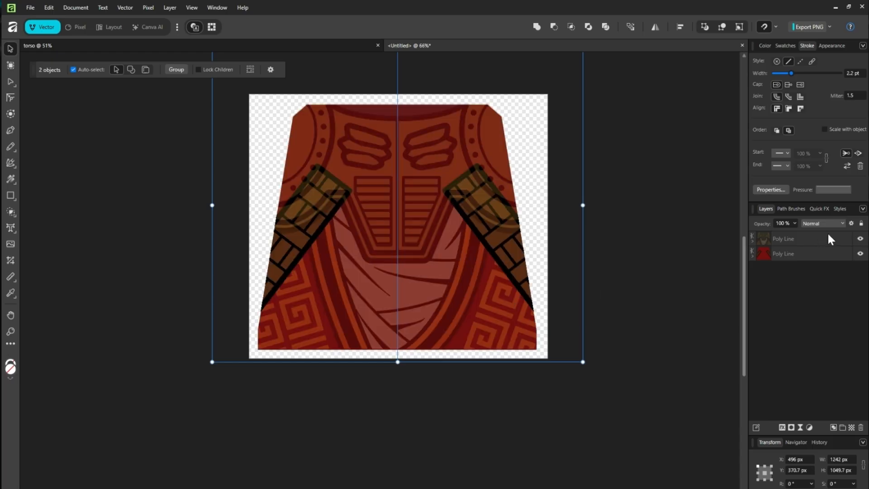
Hide the faded reference artwork and fill the dark red torso base with black.
click(860, 239)
click(797, 254)
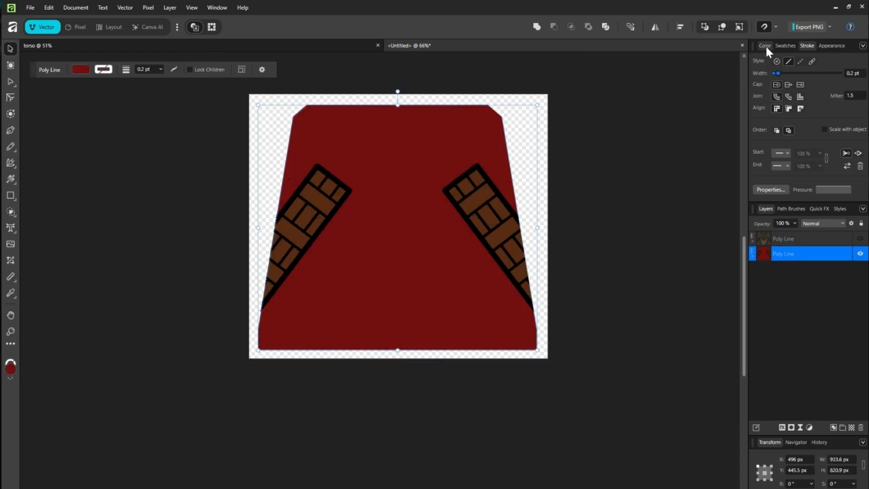
click(781, 46)
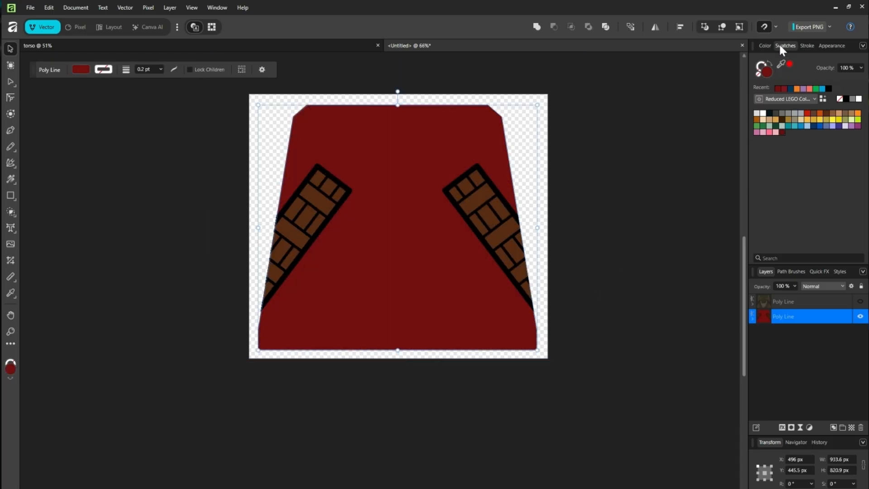
click(845, 99)
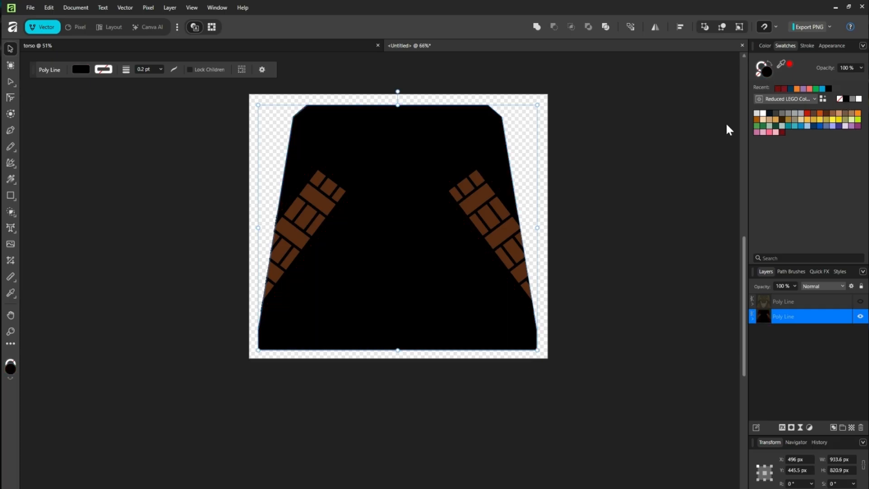
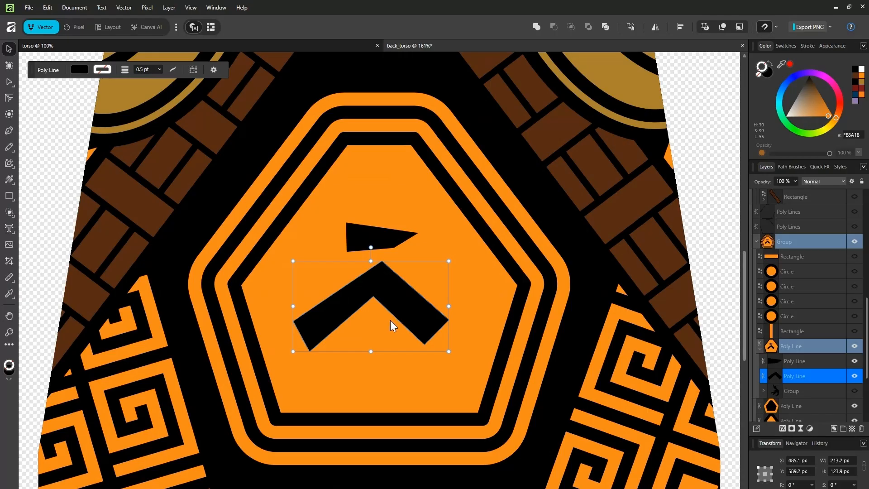
Add nodes to the black chevron inside the orange badge, bending its right arm outward and tapering both arm tips.
key(a)
click(283, 343)
click(448, 277)
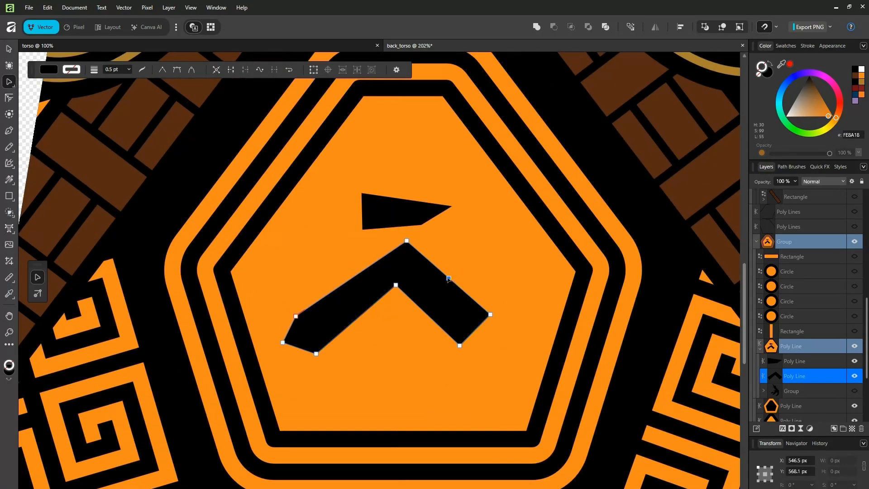
drag(448, 277, 445, 263)
drag(476, 330, 451, 323)
drag(482, 346, 485, 333)
Shift the chevron's inner apex and add nodes along its left arm to bend it into an arch.
scroll(487, 332, down, 1)
scroll(486, 332, up, 2)
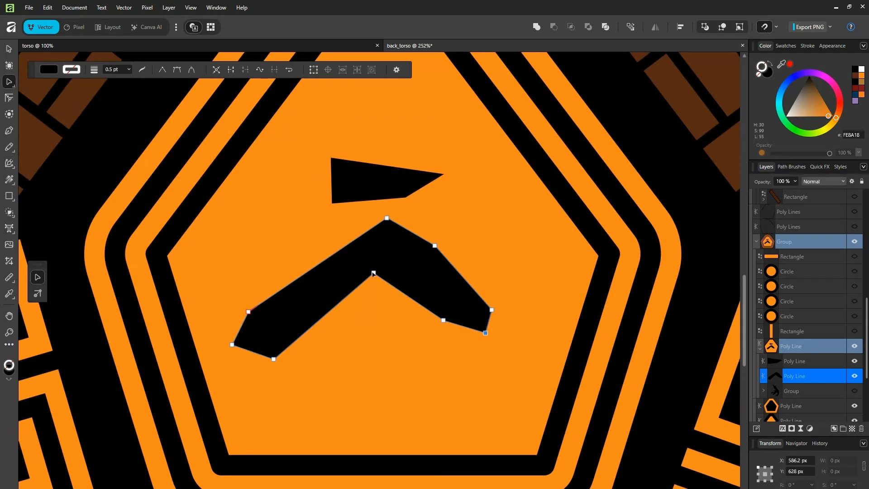
drag(373, 273, 387, 271)
drag(307, 271, 346, 225)
click(369, 180)
click(355, 260)
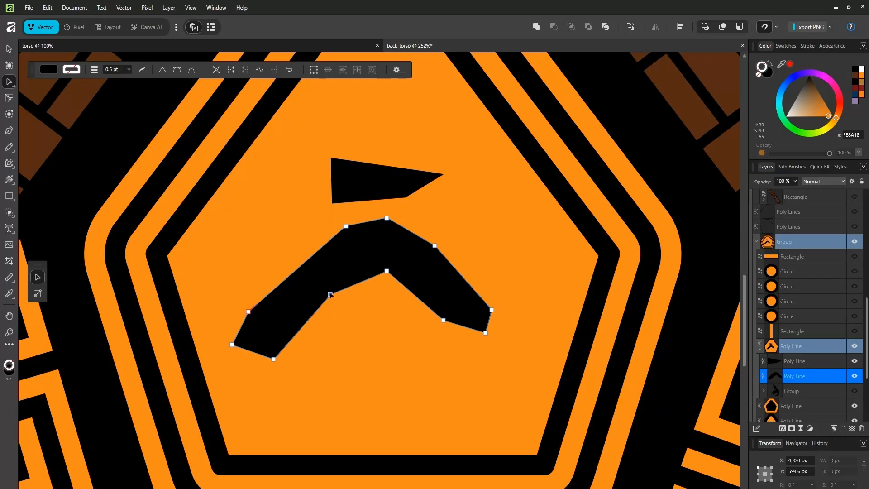
Select both black strokes of the symbol, enlarge them slightly and reposition them in the orange badge.
key(v)
shift+click(792, 361)
drag(397, 261, 407, 284)
drag(242, 185, 211, 147)
drag(368, 247, 394, 251)
scroll(394, 251, down, 5)
scroll(394, 251, up, 4)
Add a node on the left edge of the symbol's upper stroke and pull it outward into a point.
double_click(388, 197)
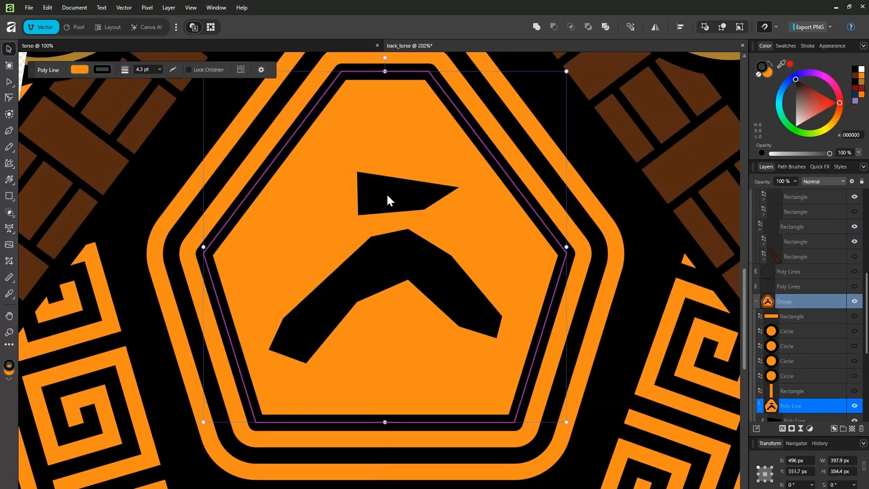
double_click(389, 196)
drag(403, 197, 338, 195)
key(a)
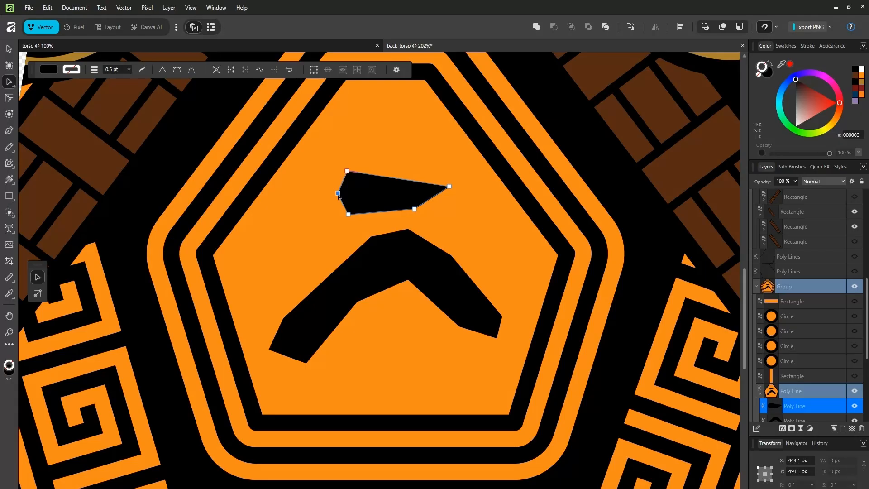
right_click(414, 231)
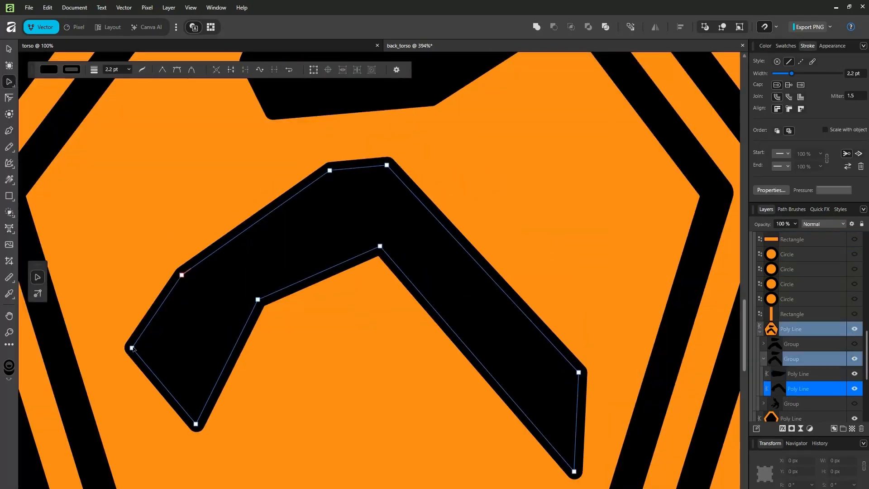
Reshape the lower stroke of the second symbol variant by moving its left tip and refining the nodes along its right arm.
drag(132, 347, 150, 405)
scroll(304, 317, down, 3)
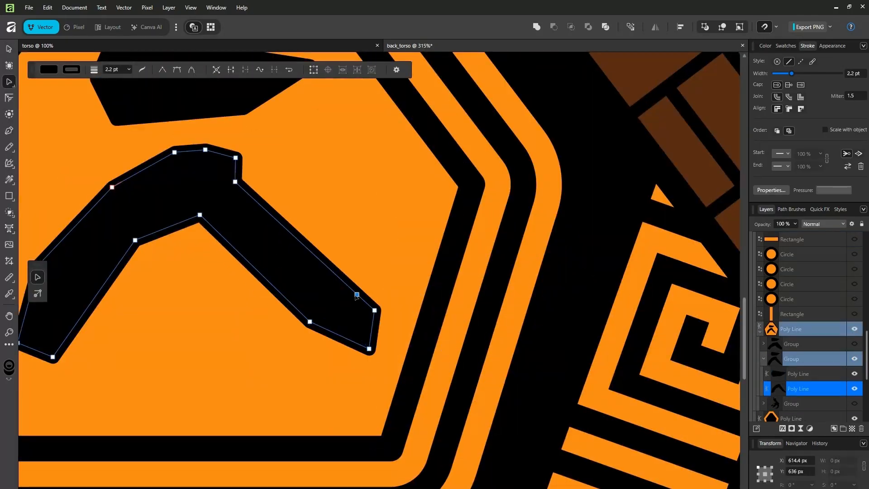
scroll(274, 313, down, 5)
key(v)
click(491, 307)
scroll(395, 317, down, 3)
scroll(335, 318, up, 5)
Select the lower stroke of the next symbol variant and delete the node on its left arm's outer edge.
click(784, 360)
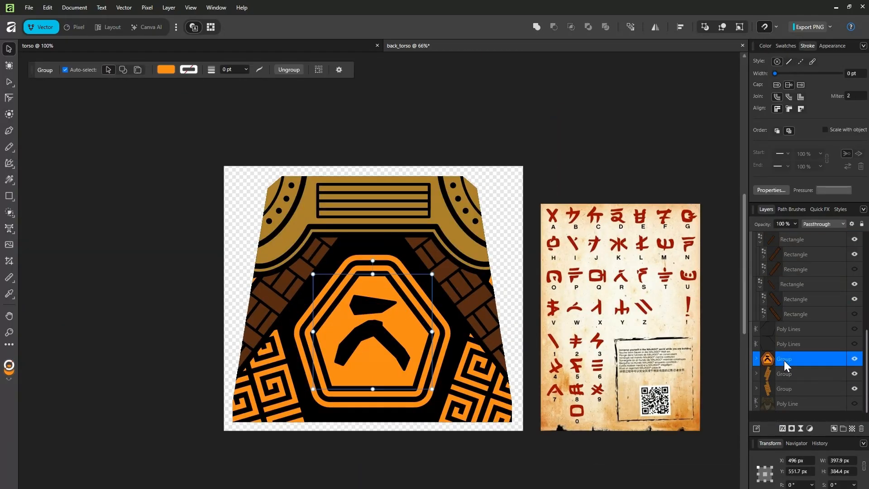
scroll(358, 320, up, 1)
click(854, 360)
click(369, 299)
click(157, 312)
scroll(267, 327, up, 2)
scroll(337, 398, up, 5)
key(a)
right_click(381, 259)
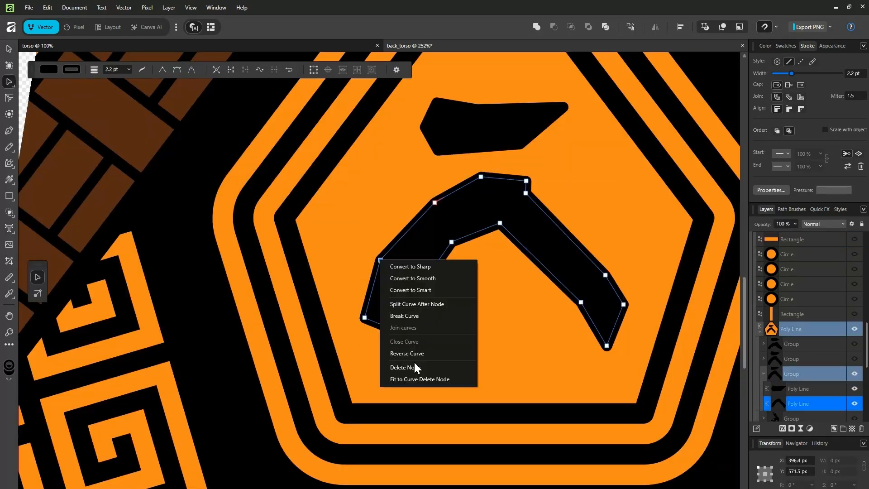
click(415, 366)
Check the symbol variants by toggling their visibility, and scale the chosen symbol group down slightly inside the badge.
scroll(272, 339, down, 6)
click(853, 344)
click(854, 374)
scroll(321, 317, down, 2)
key(v)
scroll(298, 305, up, 7)
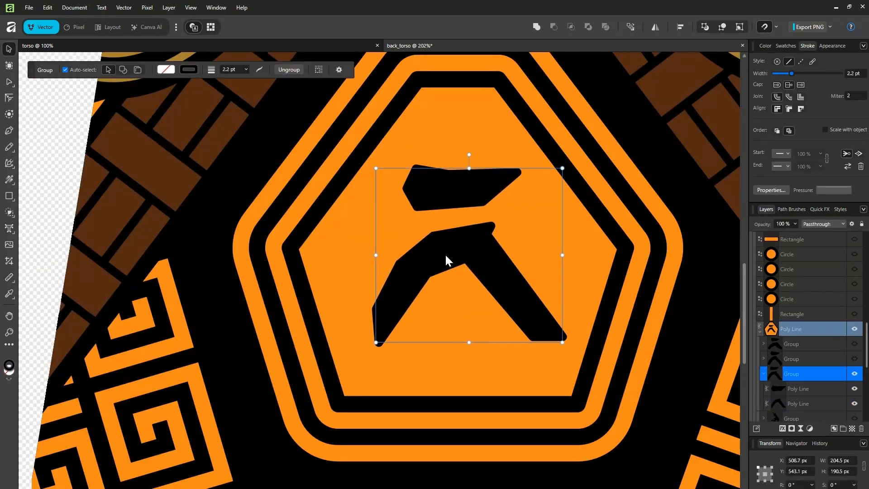
drag(562, 343, 542, 335)
Draw a closed black border with spiked inner edges around the symbol inside the orange badge and adjust its nodes.
key(p)
click(494, 79)
click(302, 272)
click(494, 79)
key(v)
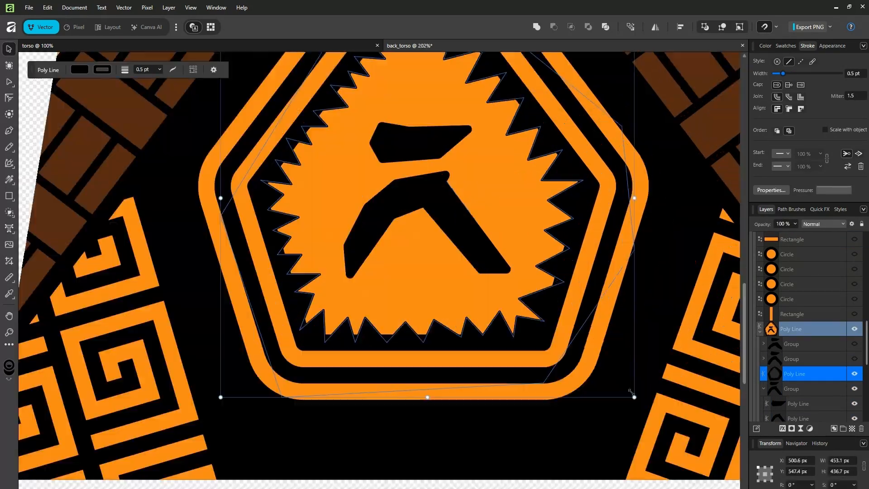
scroll(425, 316, down, 4)
key(a)
click(607, 478)
key(v)
scroll(425, 317, up, 1)
Hide the spiked border and the alphabet reference image, leaving the chosen symbol group shown in the badge.
click(429, 370)
scroll(490, 233, down, 5)
click(490, 233)
scroll(453, 271, up, 3)
click(854, 374)
click(853, 389)
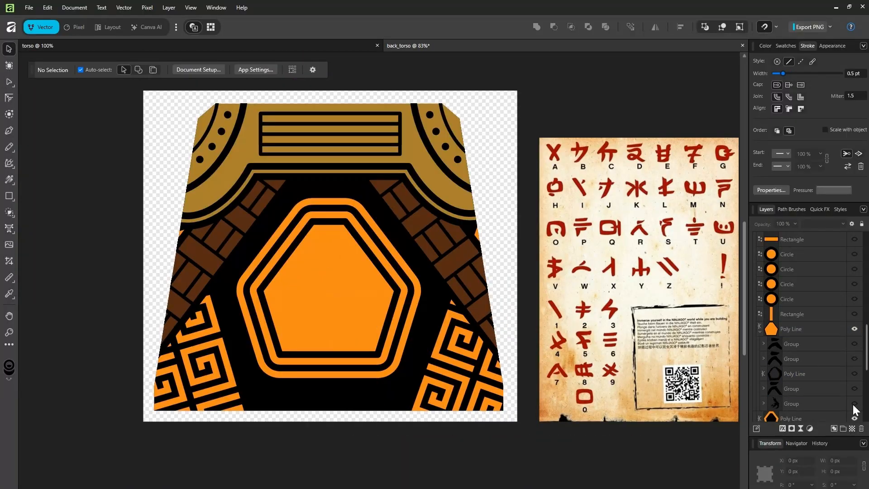
click(854, 389)
click(854, 239)
Check the lower stroke's nodes with the Node tool, deselect it and save the back_torso document.
click(764, 46)
scroll(328, 289, up, 4)
click(796, 443)
key(a)
scroll(316, 294, down, 2)
click(257, 323)
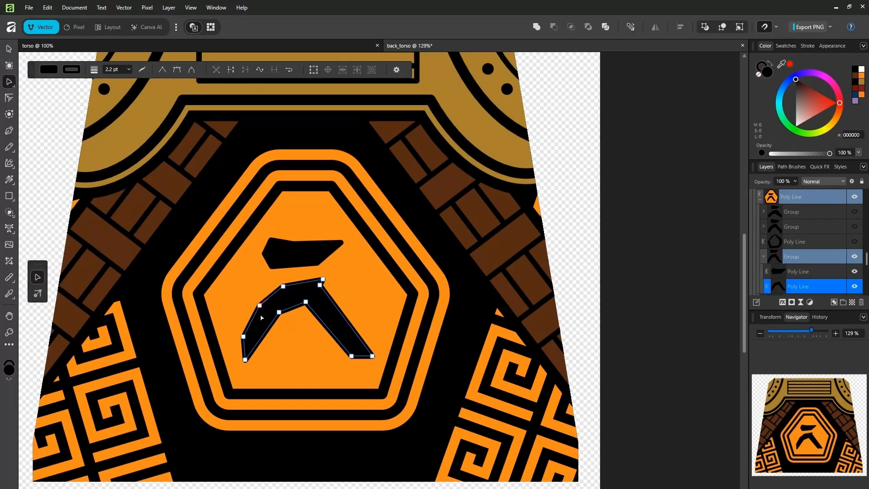
scroll(326, 290, down, 3)
click(543, 341)
key(ctrl+s)
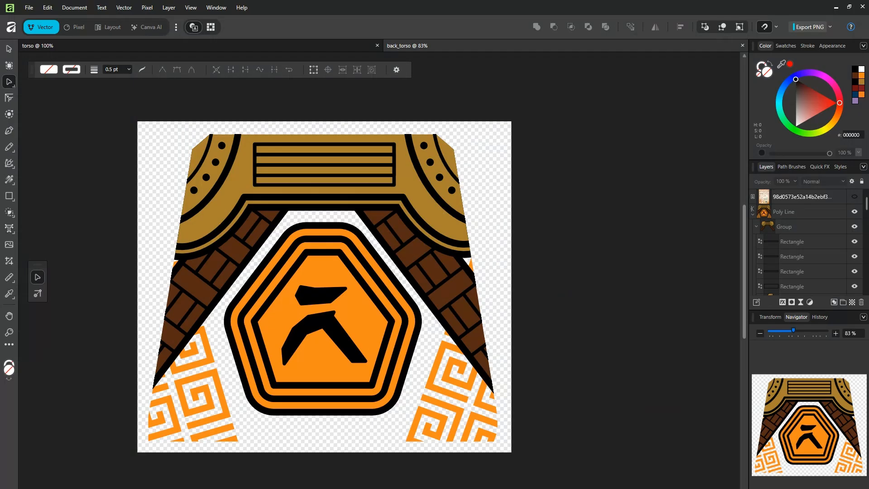
Export the back torso artwork as a PNG file named back_torso.
scroll(324, 287, left, 5)
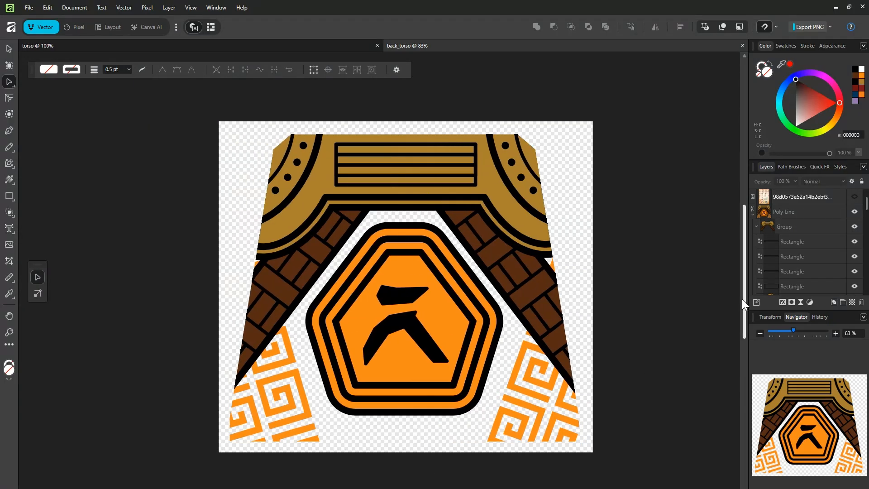
scroll(379, 227, down, 1)
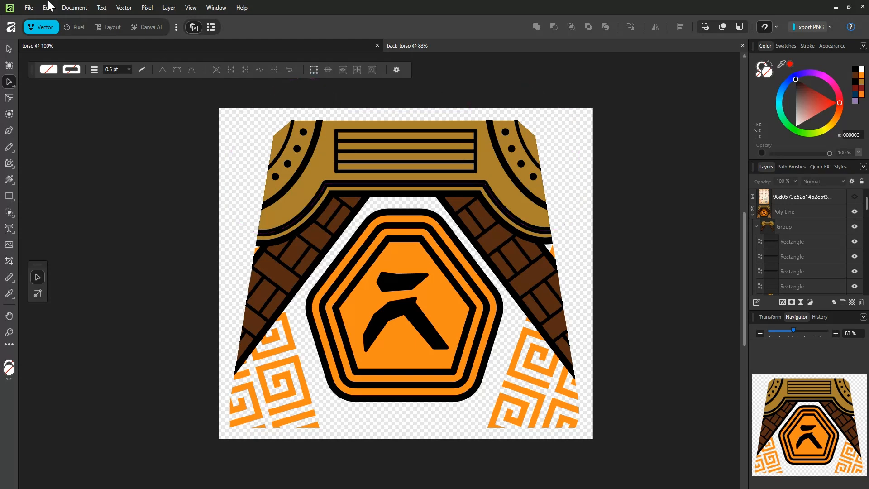
click(28, 7)
mouse_move(43, 261)
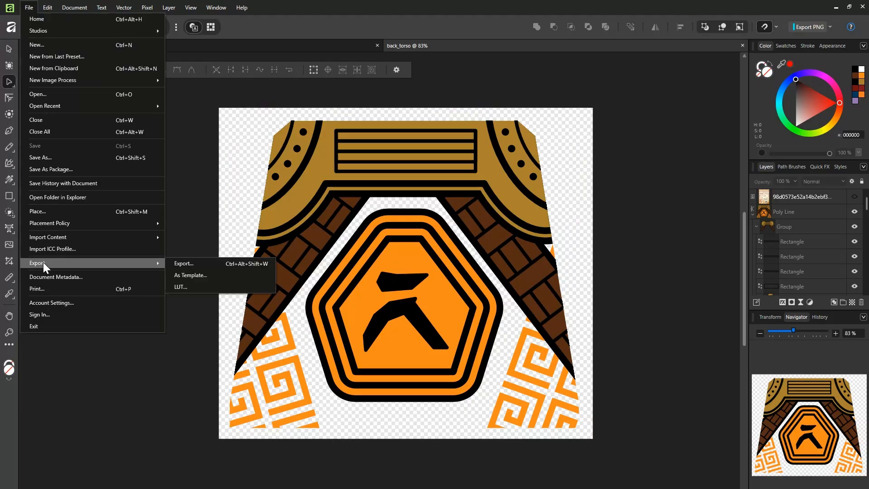
click(183, 265)
click(578, 367)
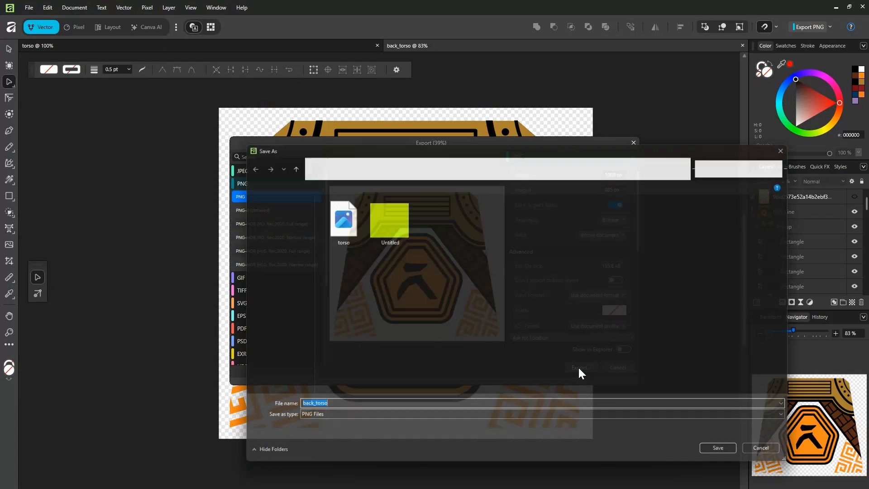
click(737, 456)
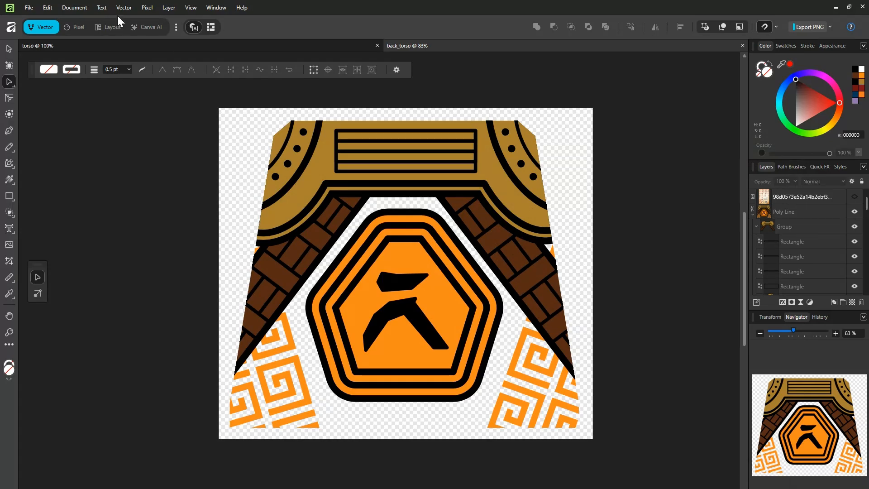
Create a new document from the saved legs.af template.
click(32, 7)
key(Escape)
click(25, 9)
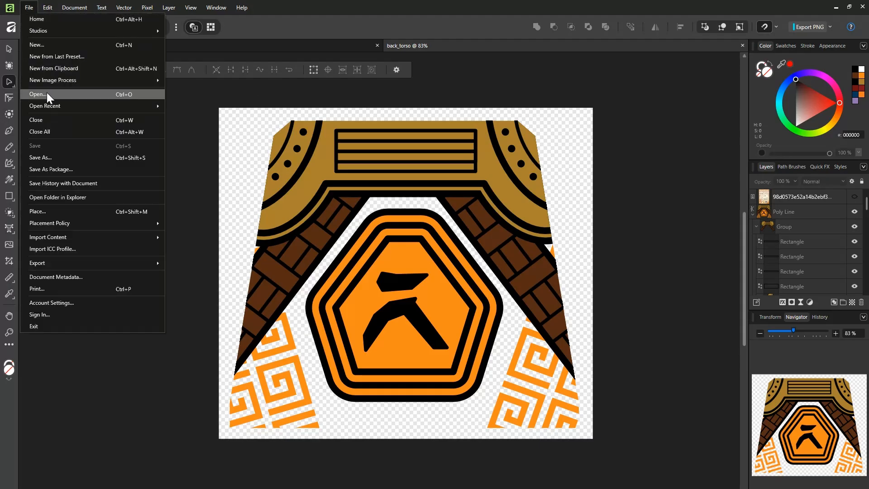
click(35, 45)
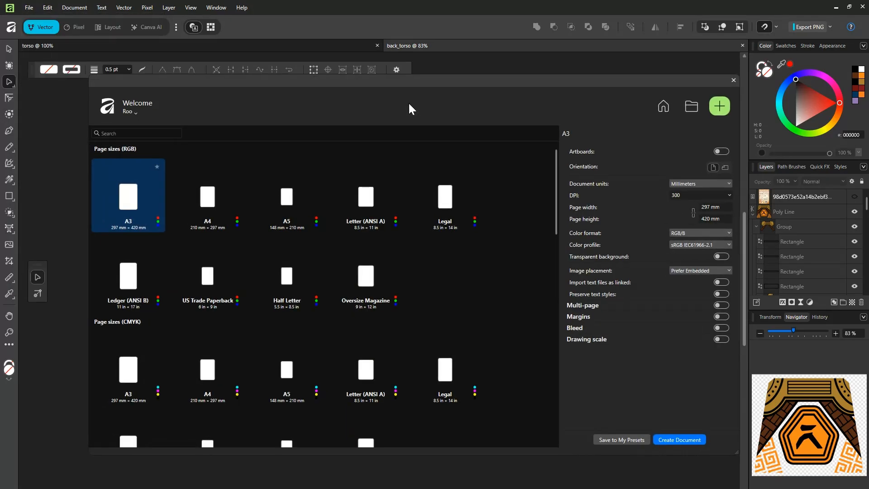
click(670, 107)
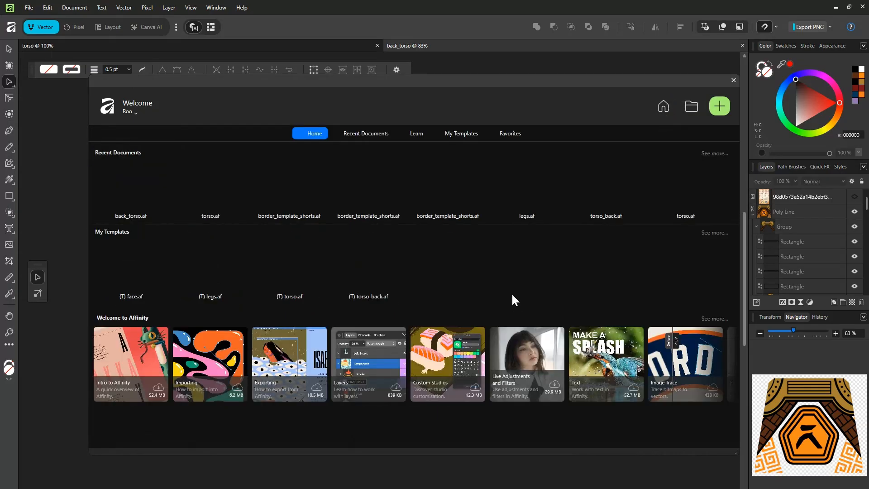
click(221, 264)
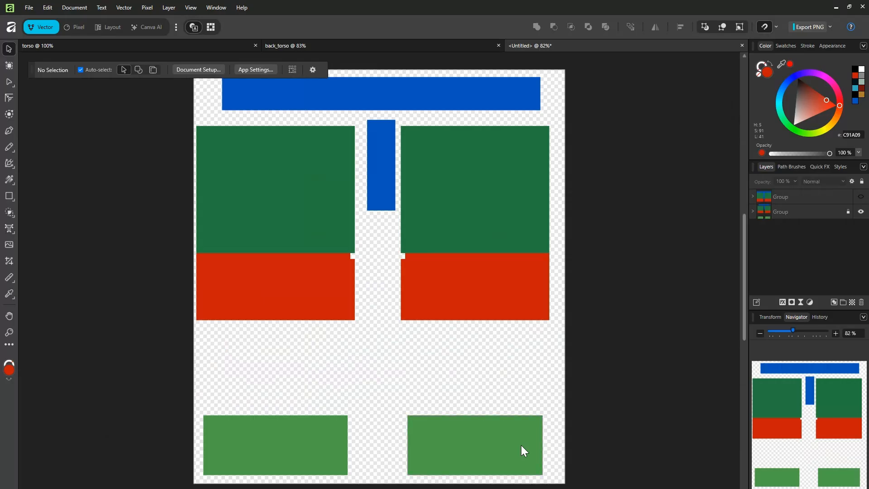
Compare the assembled legs layout with the separated parts layout by toggling the visibility of the two template groups.
scroll(746, 283, up, 2)
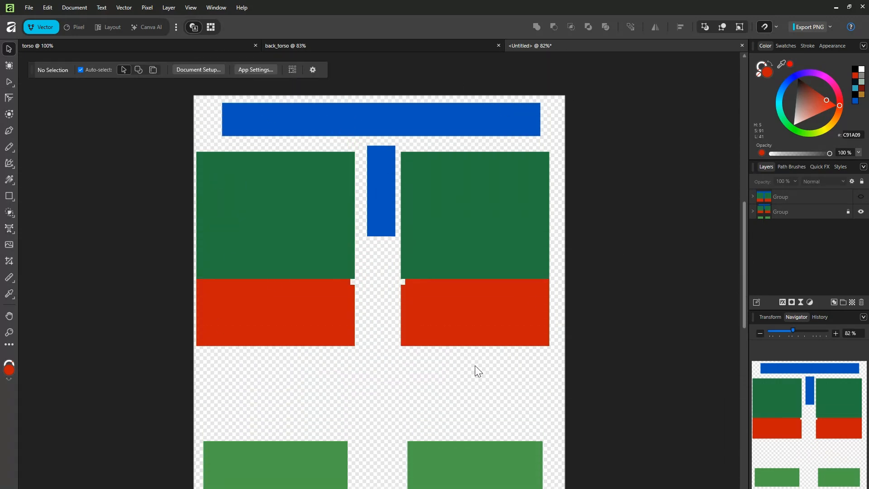
click(861, 211)
click(861, 196)
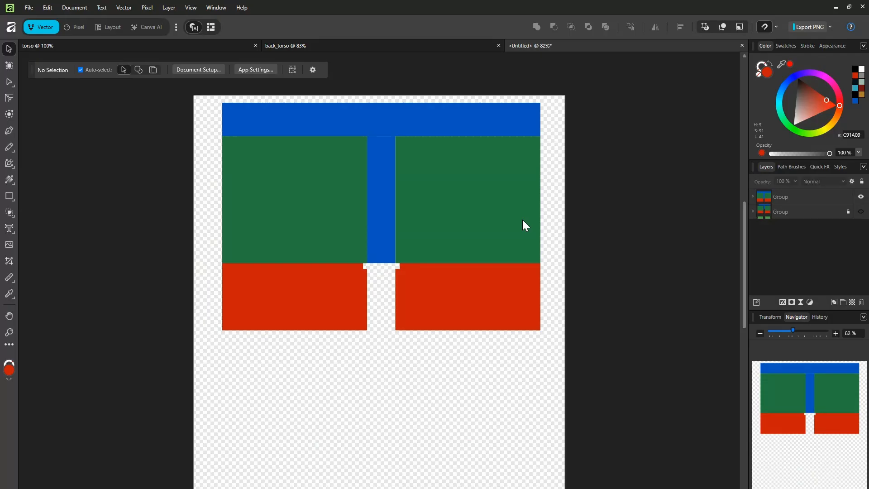
click(861, 196)
click(861, 211)
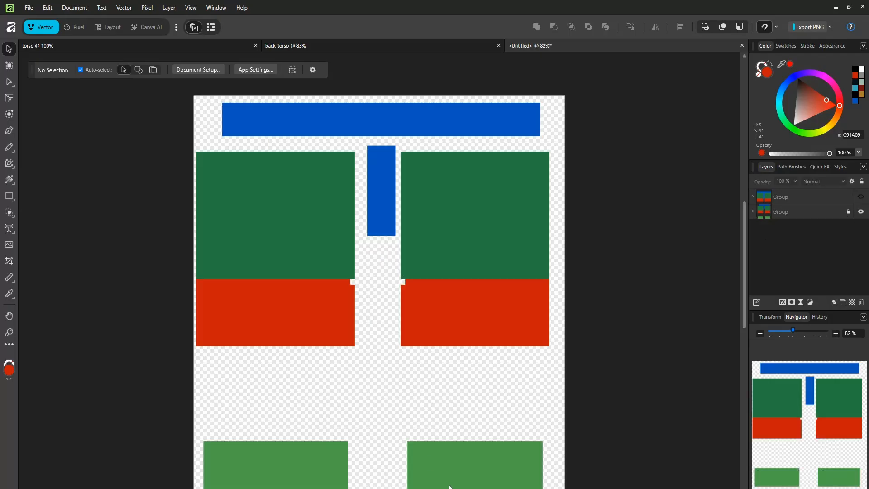
click(861, 211)
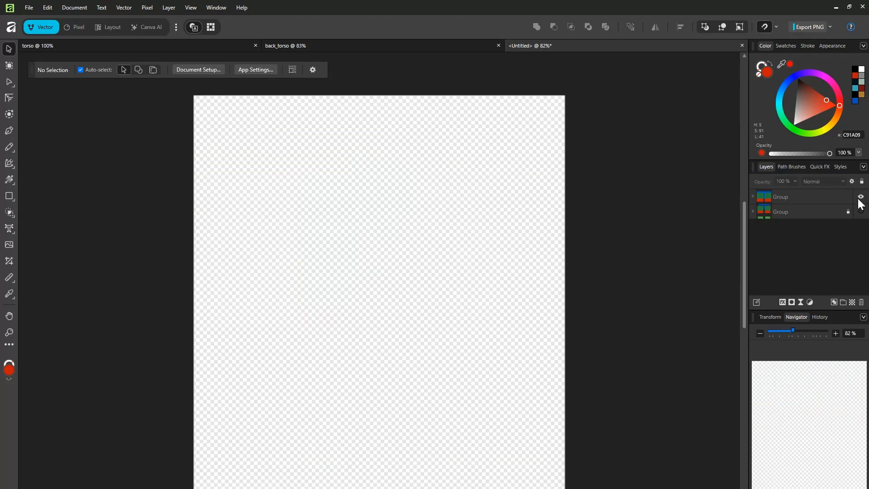
click(860, 196)
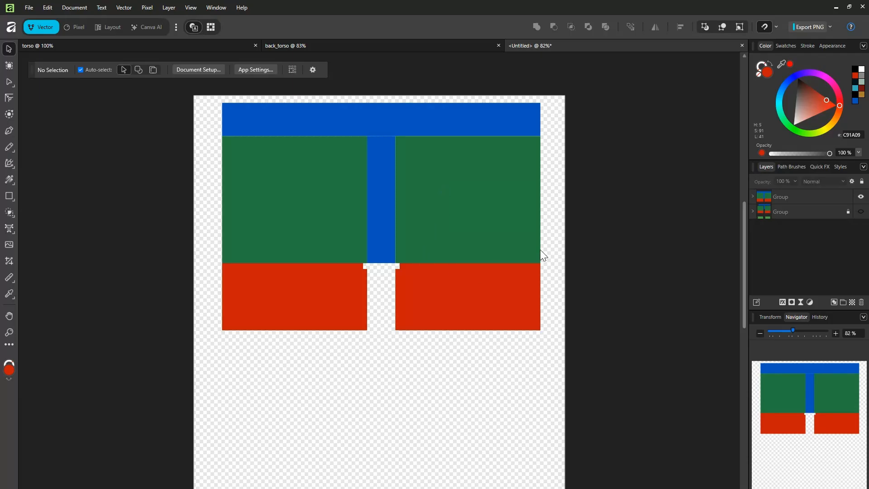
click(861, 196)
click(860, 211)
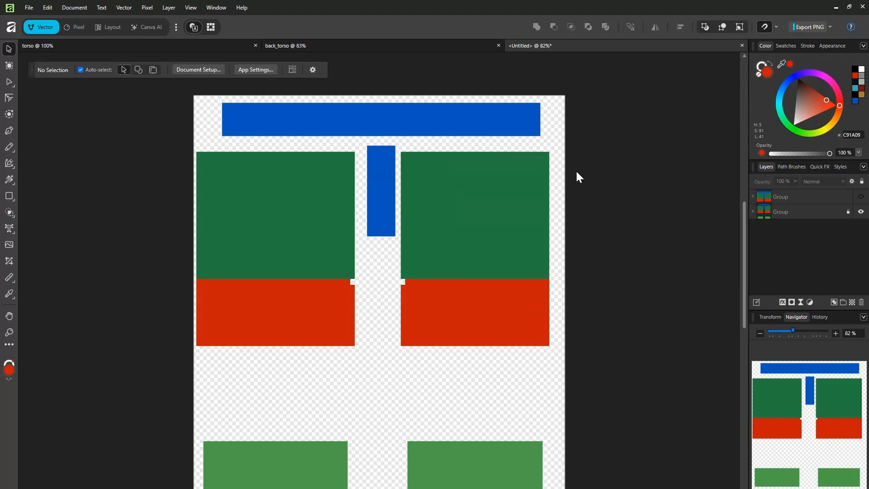
Draw a tall, narrow rectangle across the green and red areas of the left leg and fill it with ochre AA7F2E.
click(753, 212)
click(756, 226)
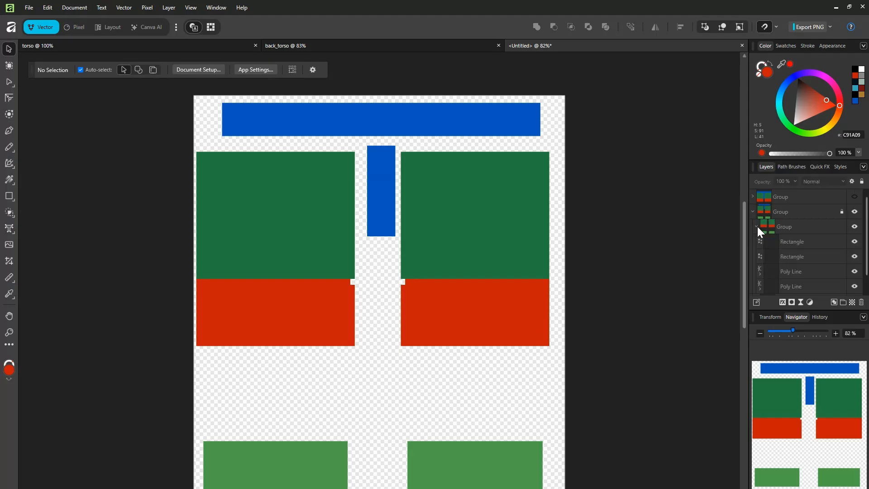
click(785, 270)
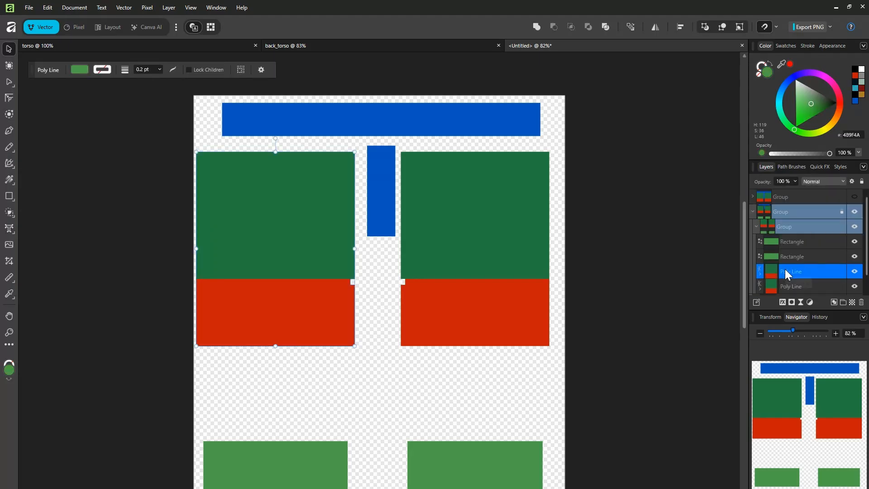
click(9, 195)
drag(256, 168, 292, 332)
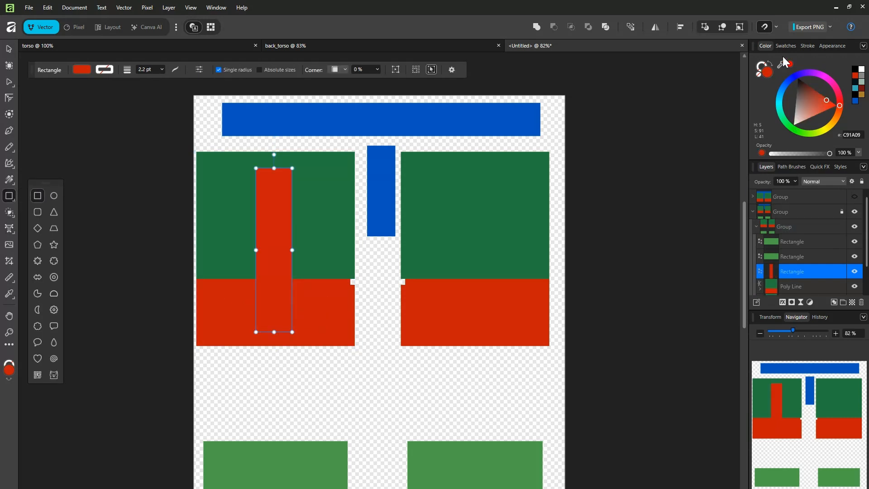
click(862, 95)
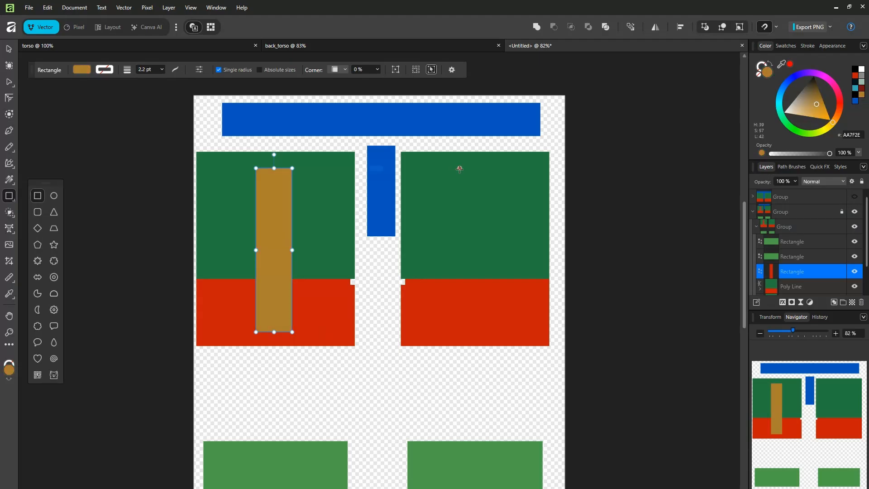
key(v)
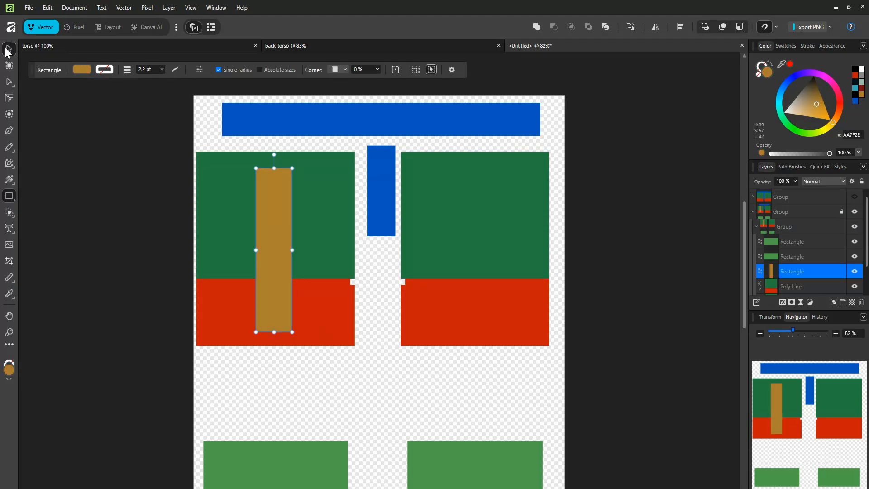
drag(382, 488, 330, 488)
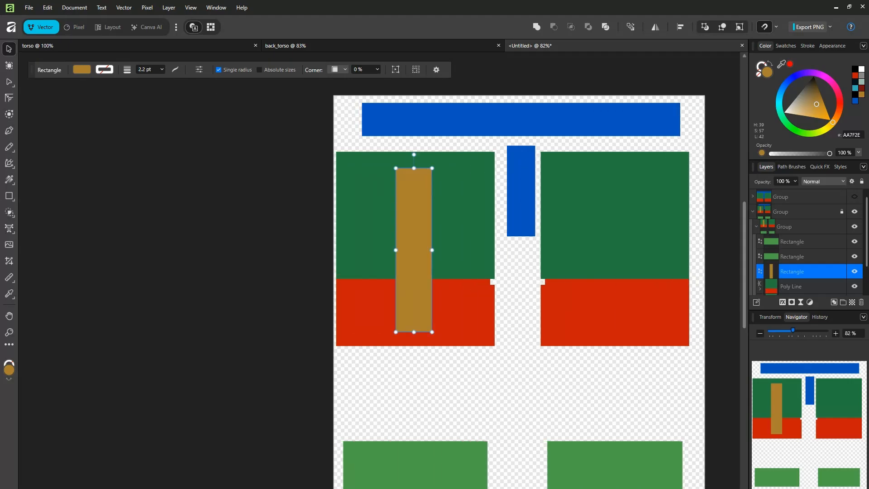
Nest the ochre rectangle inside the left leg's Poly Line, above its green and red rectangles.
scroll(494, 271, up, 2)
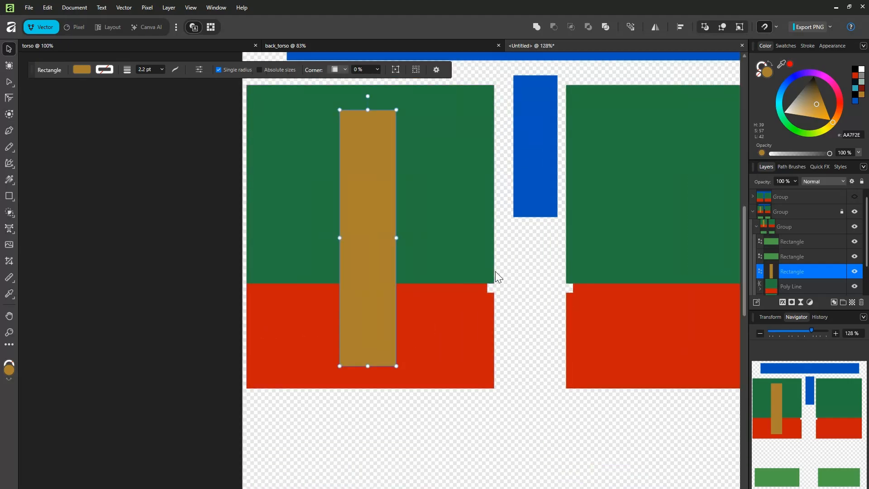
click(446, 330)
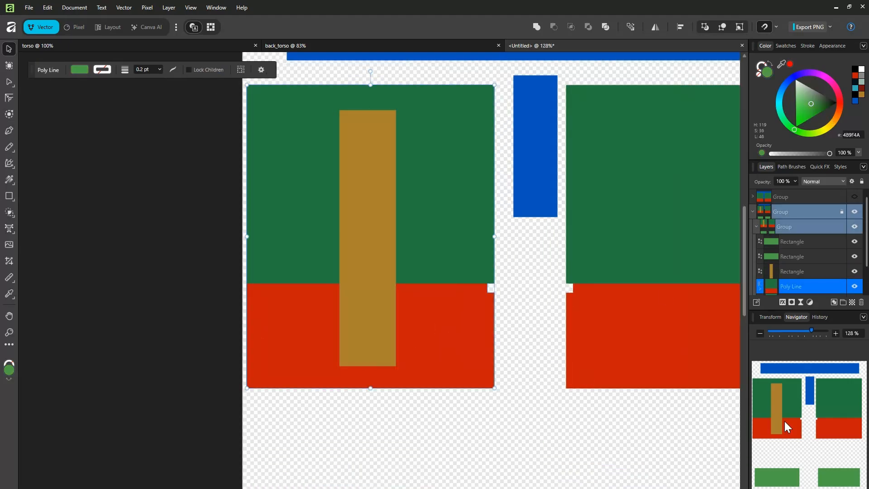
scroll(770, 262, down, 1)
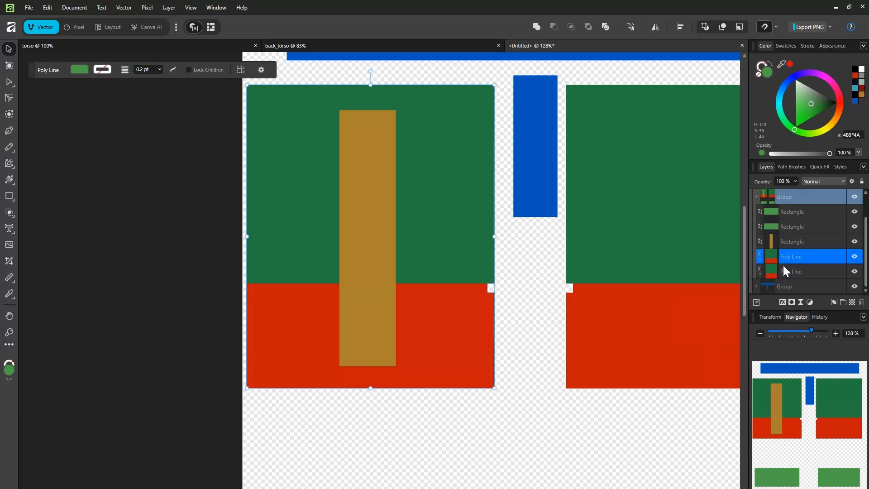
click(759, 258)
drag(798, 271, 798, 265)
drag(866, 246, 866, 268)
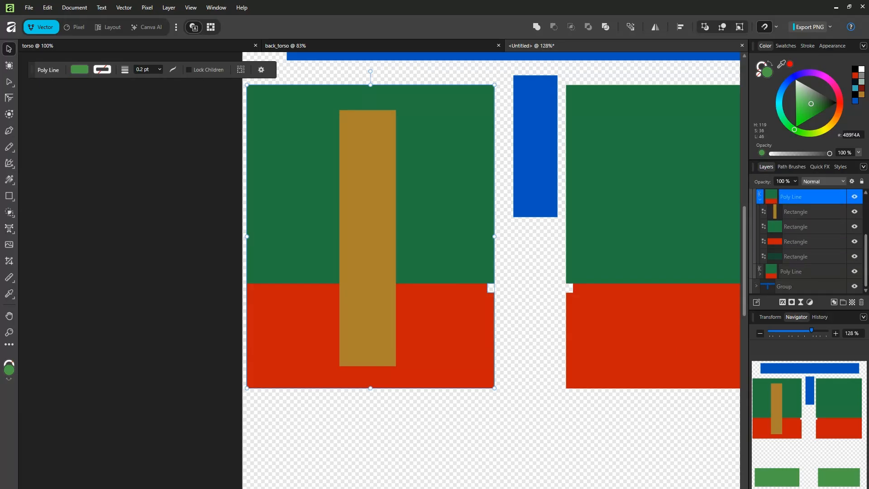
click(792, 242)
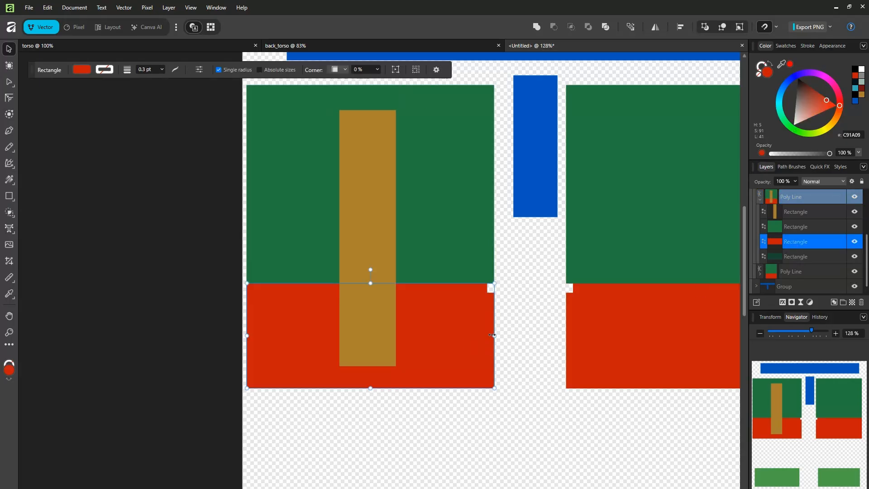
drag(492, 336, 484, 335)
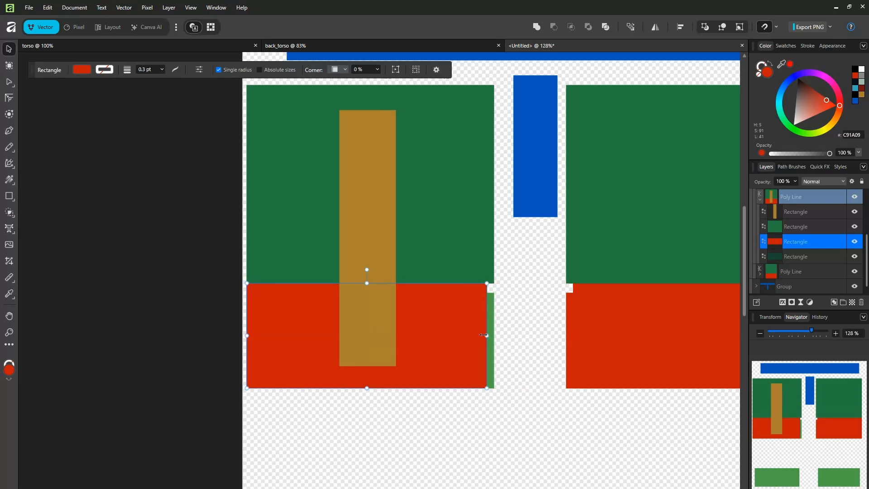
key(ctrl+z)
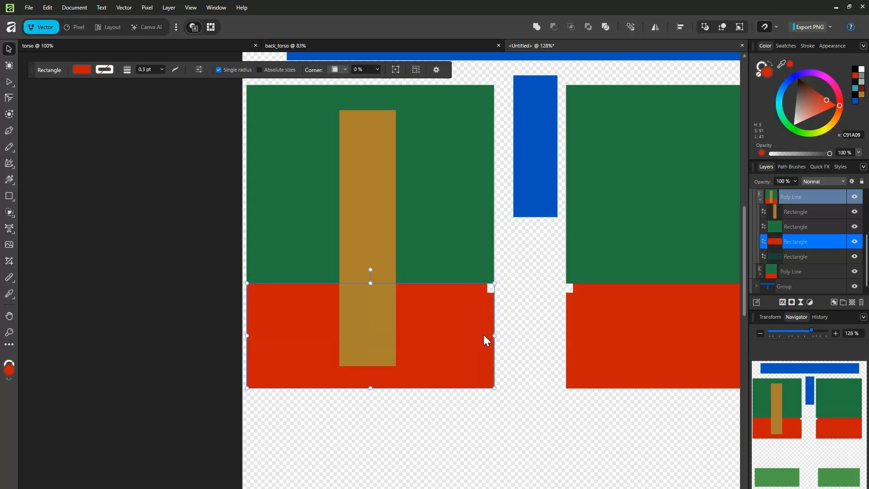
Duplicate the ochre rectangle and clip one copy inside the left leg's green rectangle and the other inside its red rectangle.
click(788, 213)
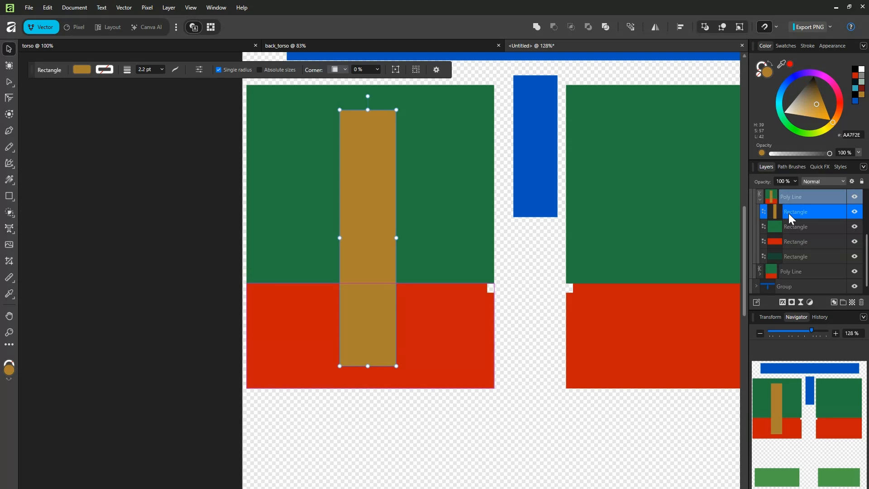
key(ctrl+j)
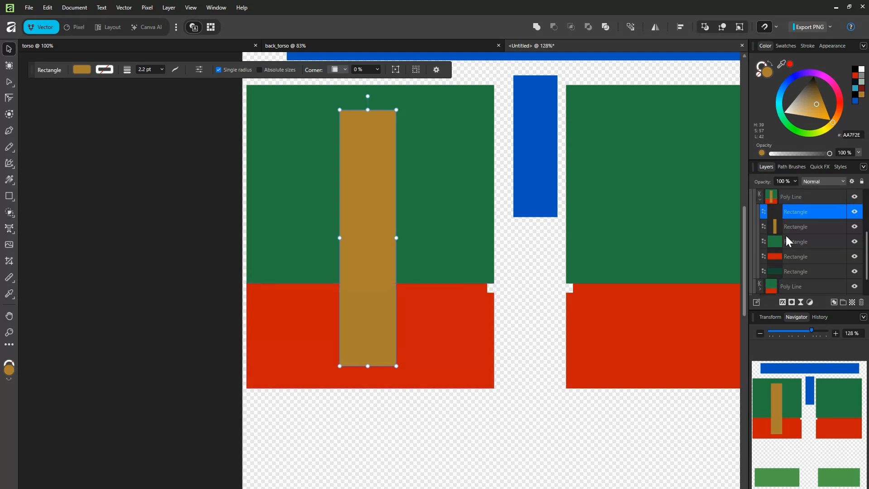
drag(786, 226, 793, 241)
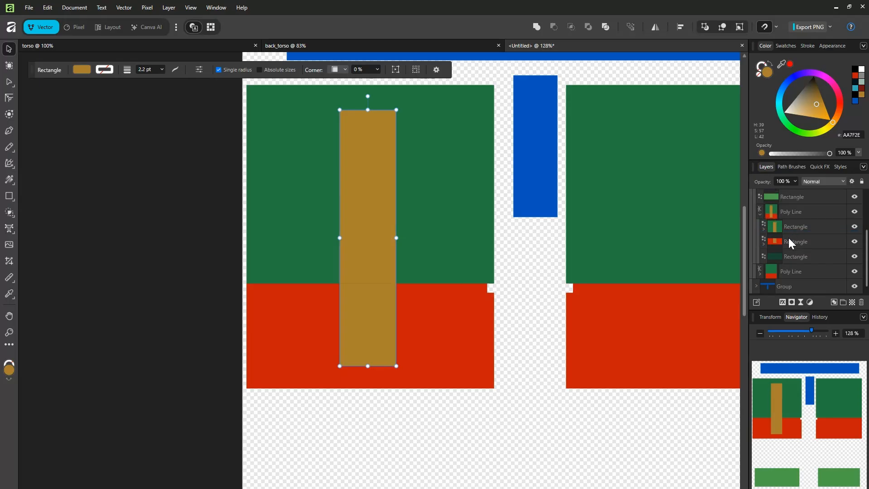
Narrow the left leg's red rectangle to the inner edge of the notch and hide the dark green rectangle beneath it.
click(788, 237)
drag(494, 335, 487, 334)
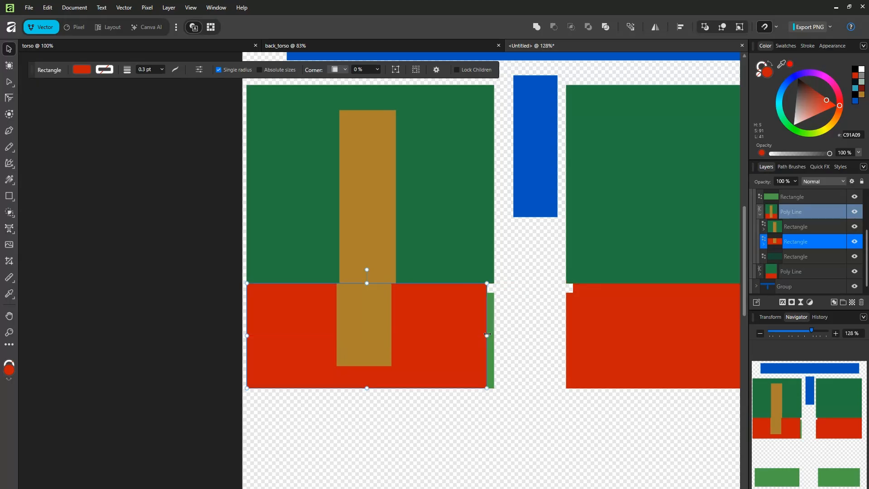
click(854, 256)
Remove the fill from the left leg's green rectangle, red rectangle and parent Poly Line, leaving the ochre strips filled, and deselect everything.
click(804, 227)
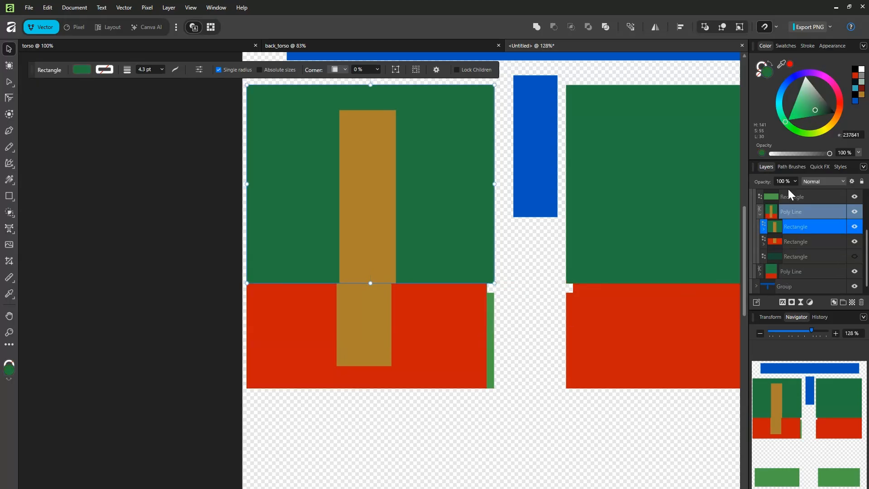
click(759, 74)
click(797, 240)
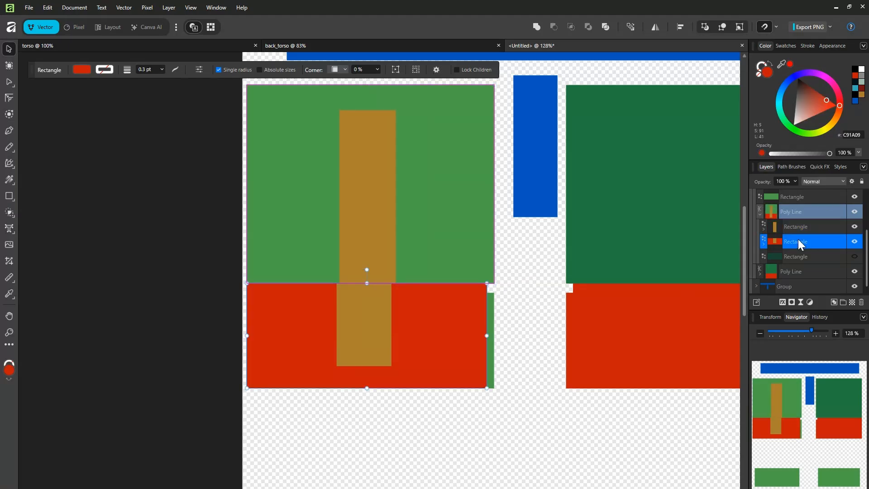
click(758, 76)
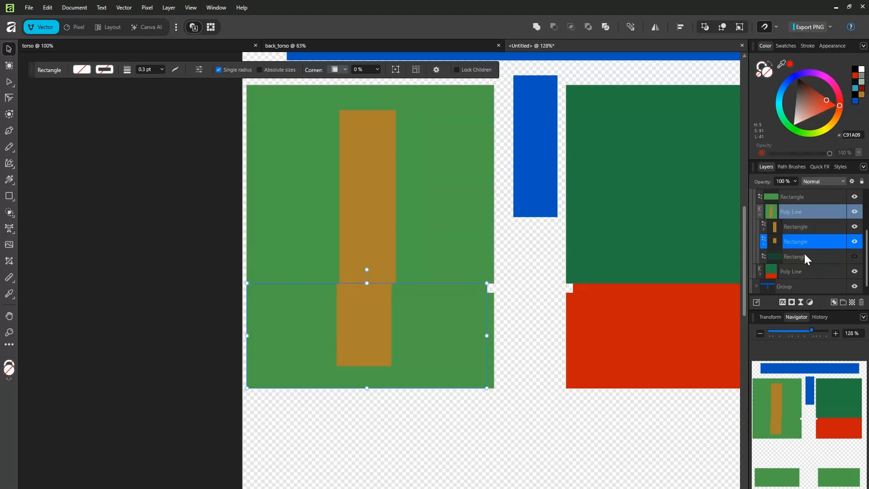
click(804, 253)
click(788, 212)
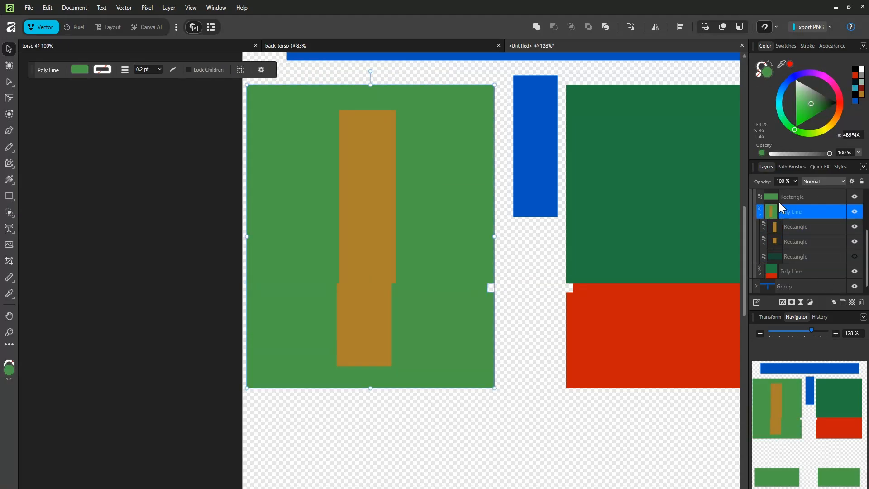
click(758, 75)
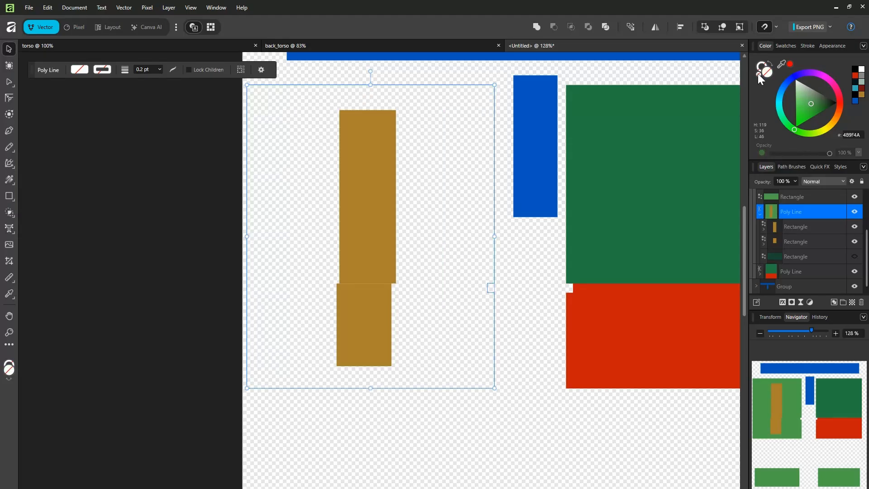
click(525, 335)
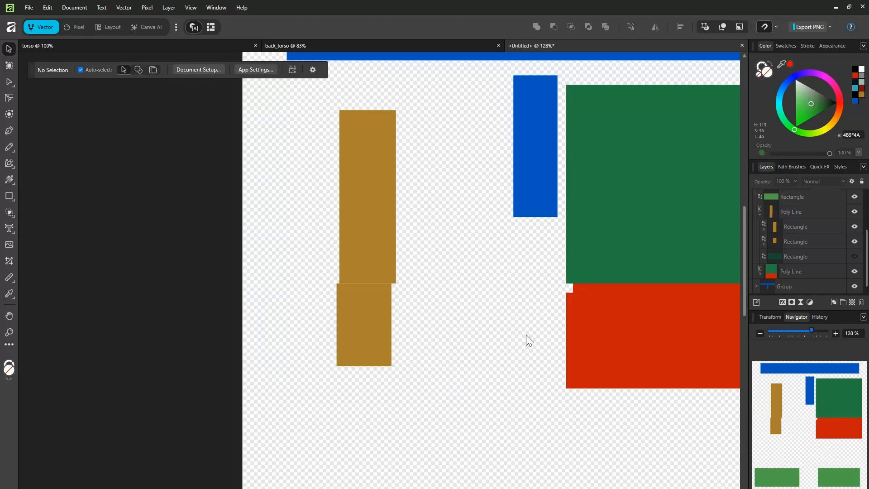
Export the whole legs document as a PNG named Untitled in the design folder, replacing the existing file.
scroll(401, 265, down, 3)
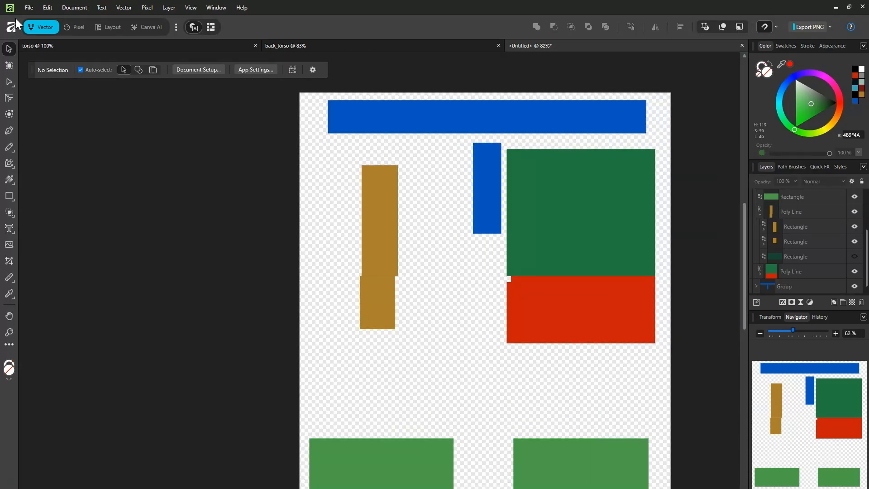
click(27, 7)
mouse_move(53, 264)
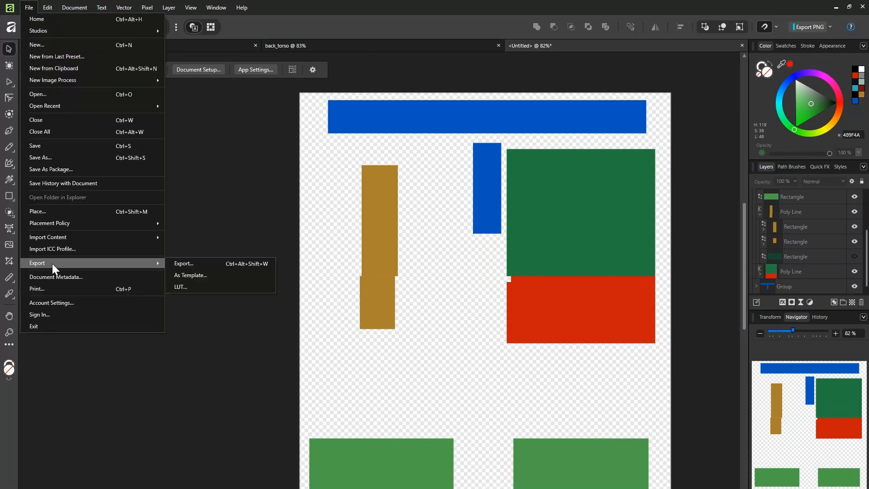
click(203, 264)
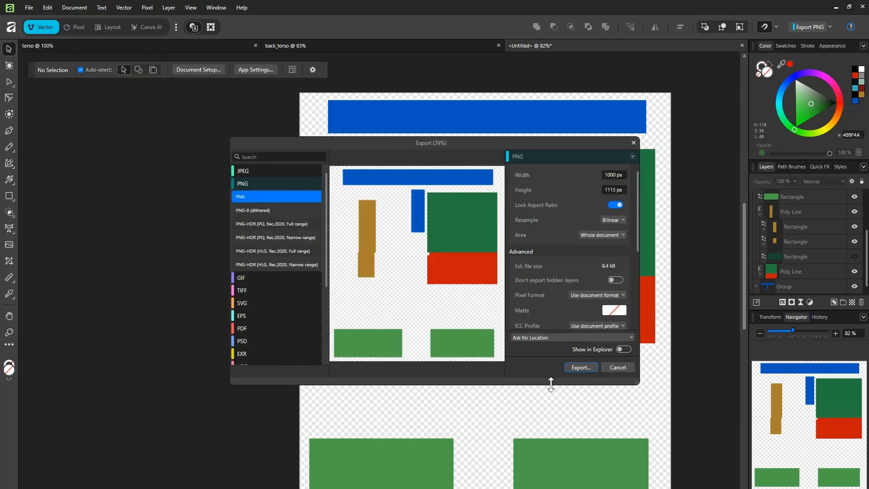
click(582, 371)
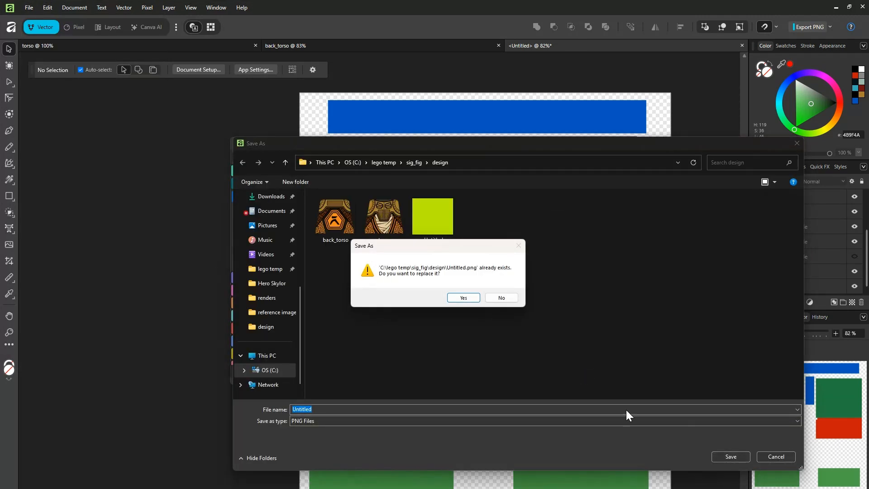
click(464, 298)
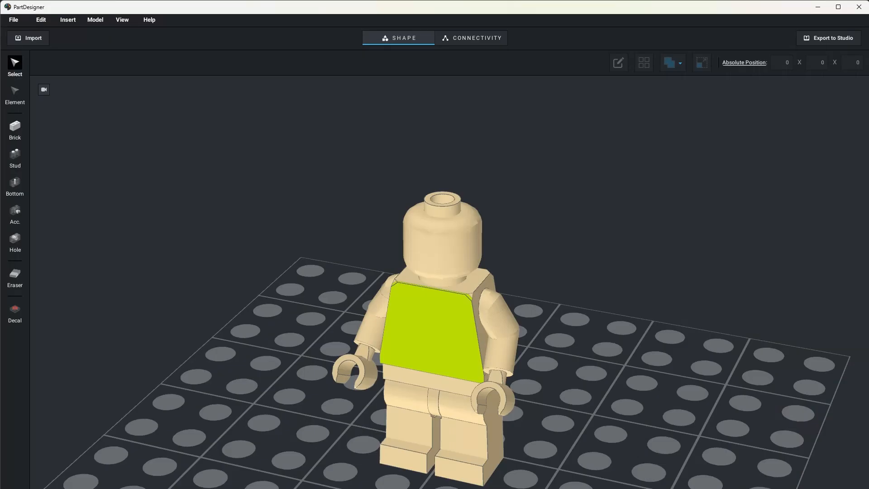
In PartDesigner, create a new minifigure, apply the Untitled image to its front legs area and add it to the viewport.
click(68, 20)
click(78, 42)
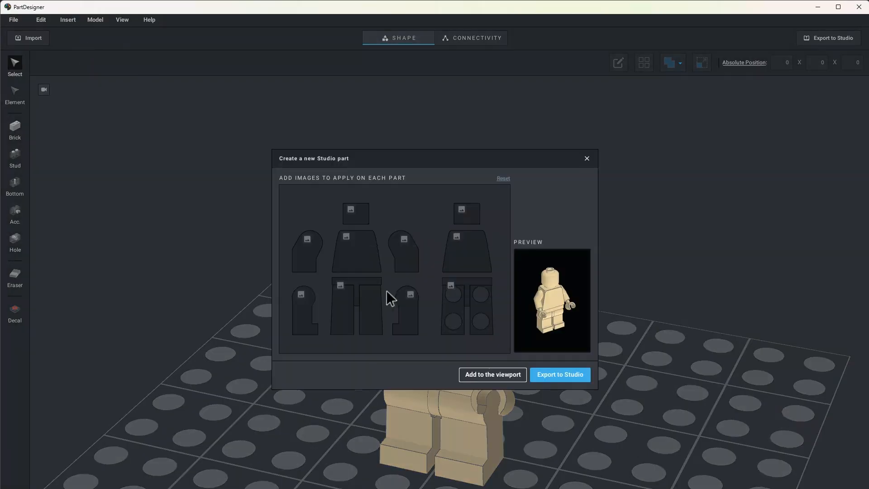
click(346, 288)
click(243, 133)
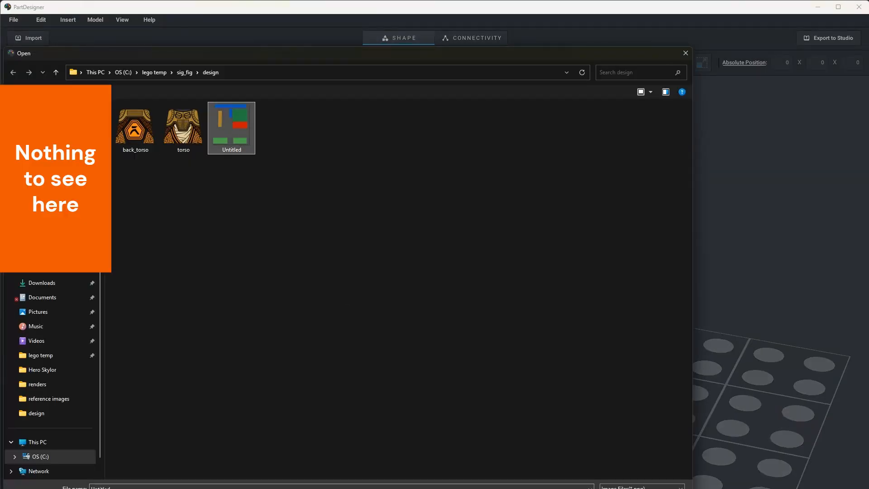
key(Return)
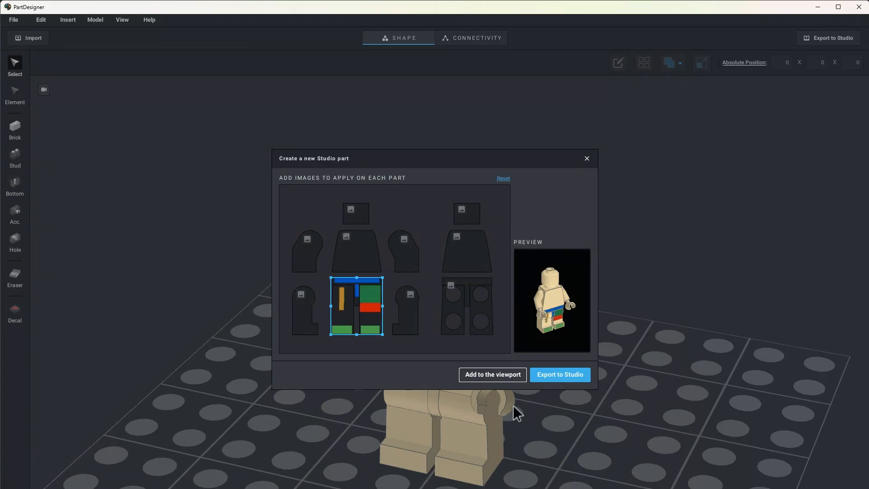
click(495, 373)
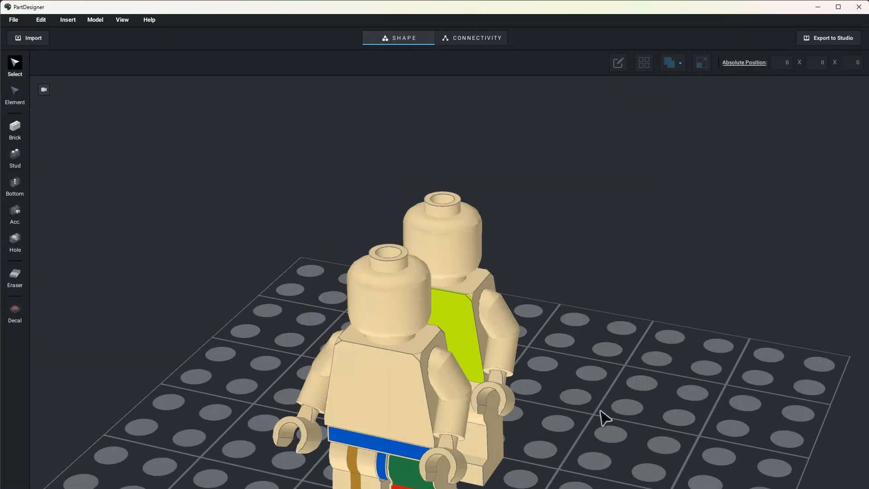
Examine the front of the new minifigure's legs, especially how the ochre strip runs across the hip curve onto the lower leg.
drag(561, 396, 572, 384)
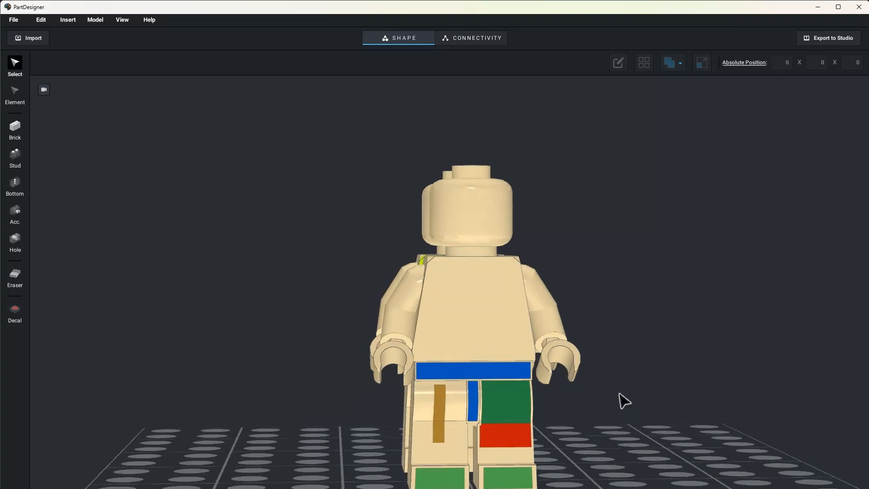
scroll(627, 361, up, 5)
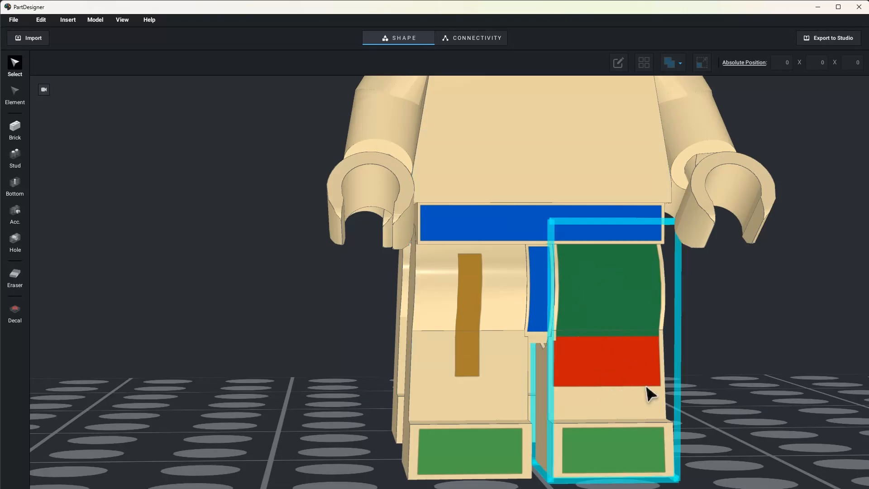
scroll(476, 389, up, 5)
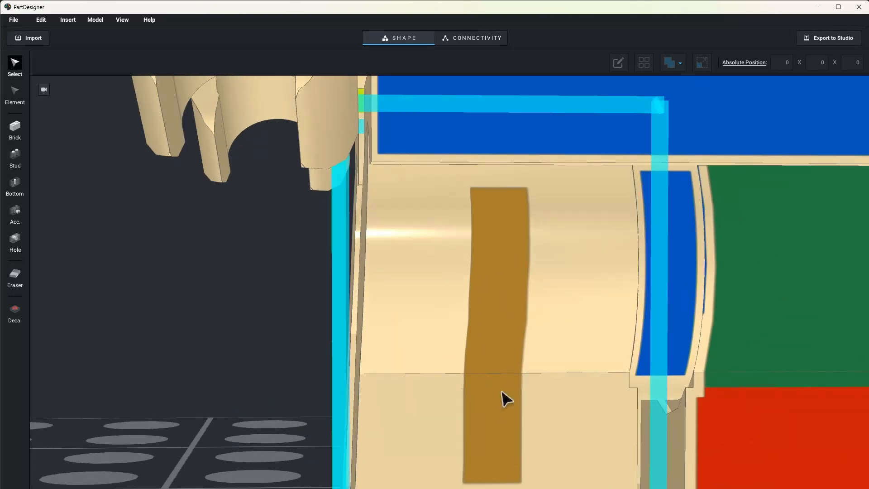
scroll(500, 469, up, 3)
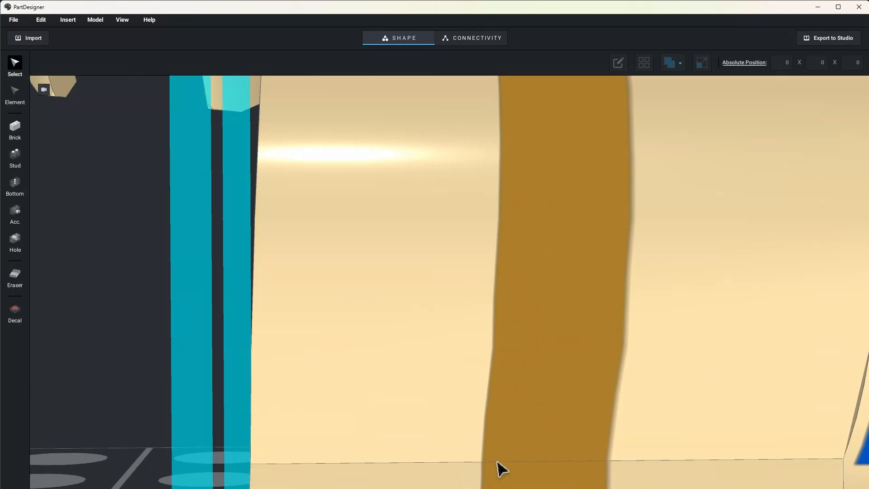
scroll(500, 469, down, 4)
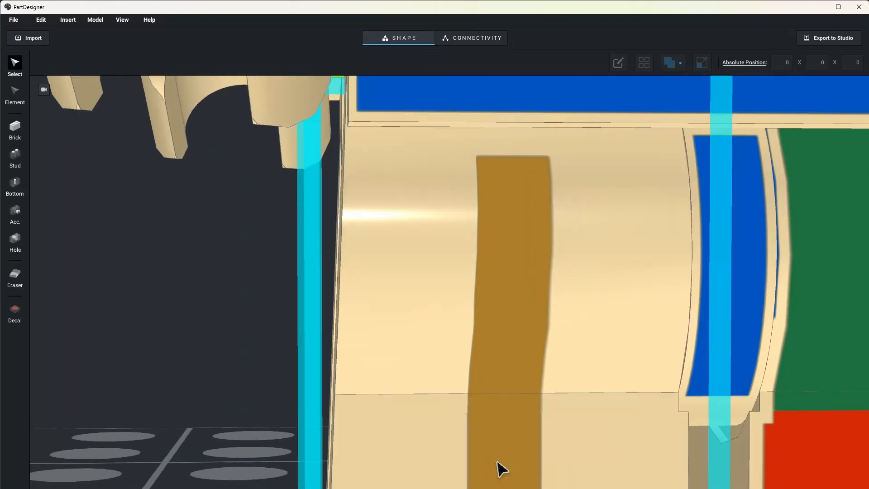
scroll(500, 469, down, 4)
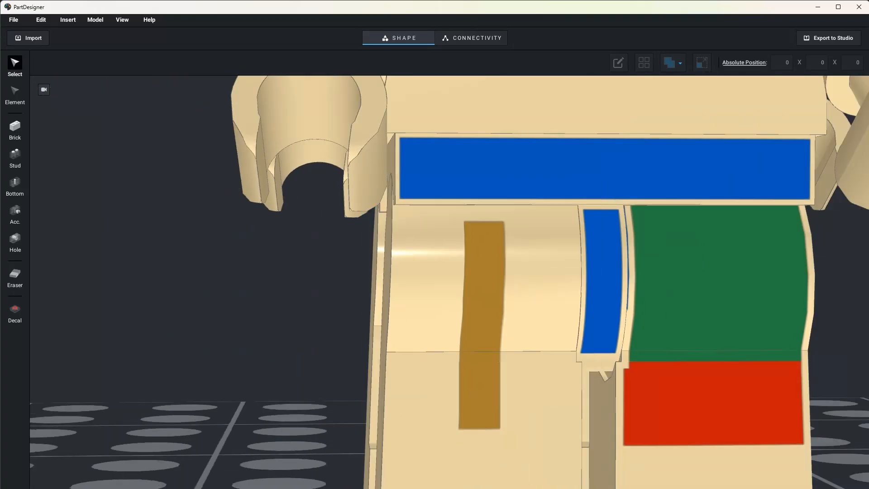
Compare the offset between the ochre strip's two halves in the Affinity design with the strip on the PartDesigner model.
key(alt+Tab)
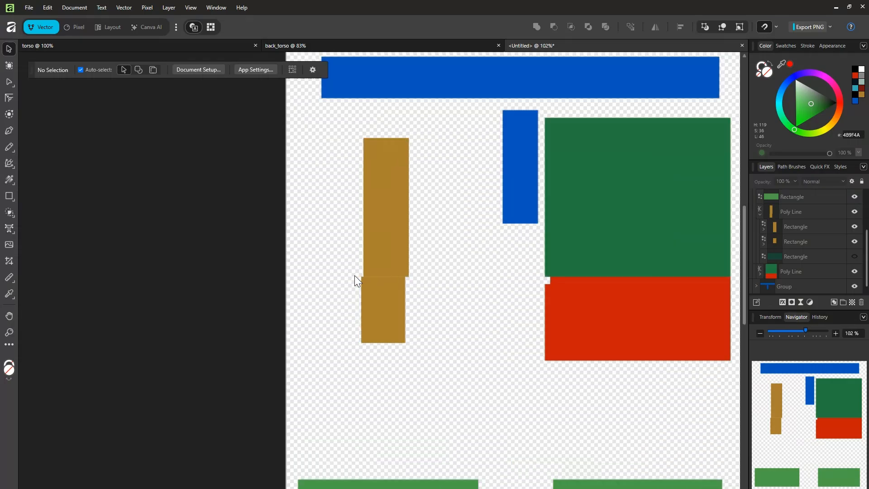
scroll(355, 275, up, 5)
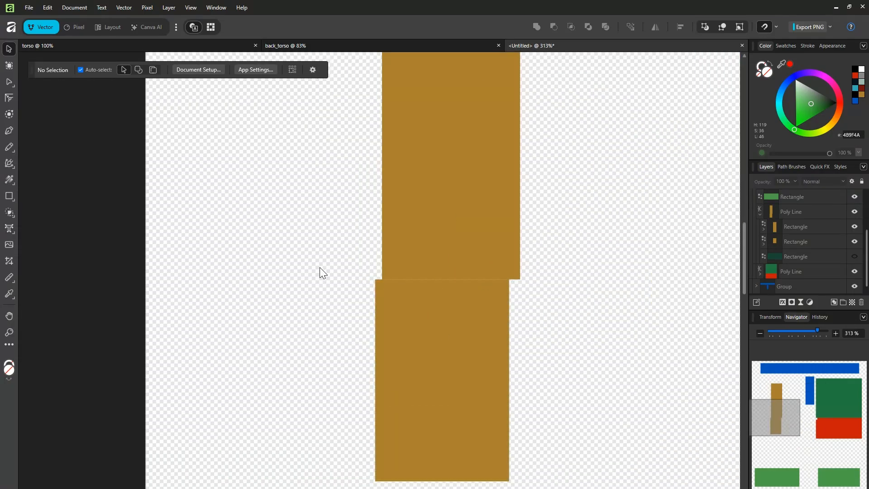
key(alt+Tab)
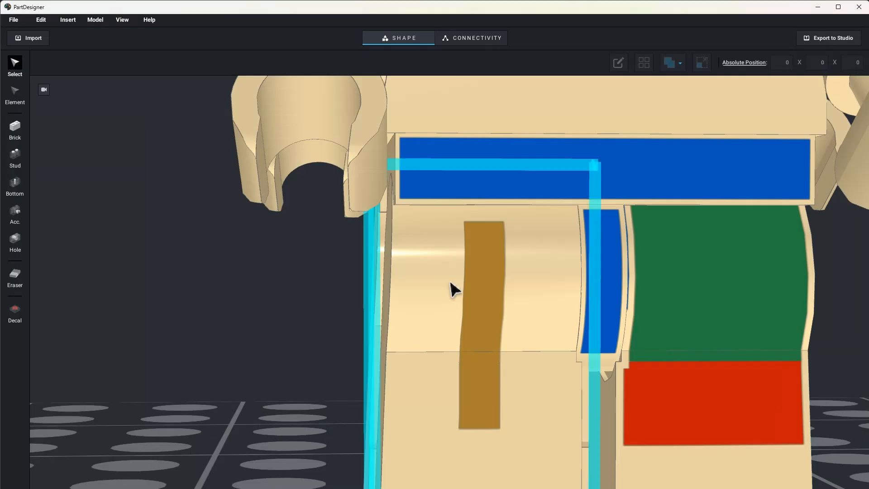
scroll(450, 284, up, 3)
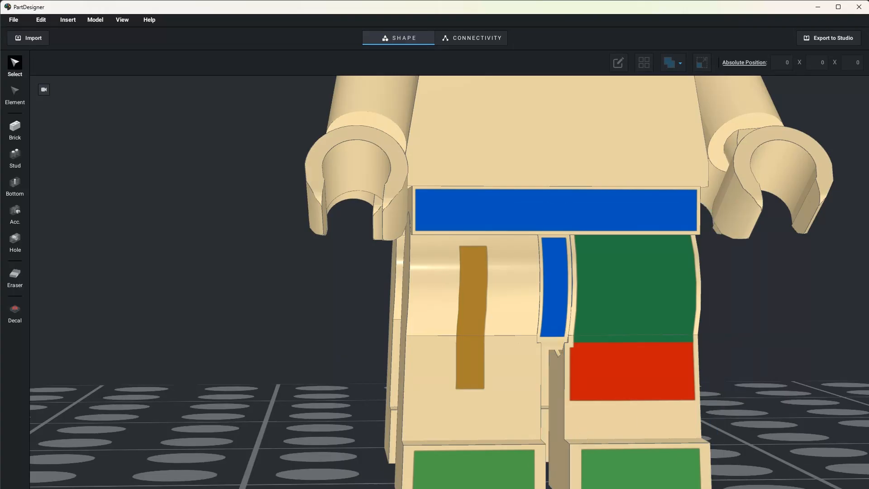
Back in Affinity, undo the ochre strip test edits until the left leg has only its original green and red rectangles.
key(alt+Tab)
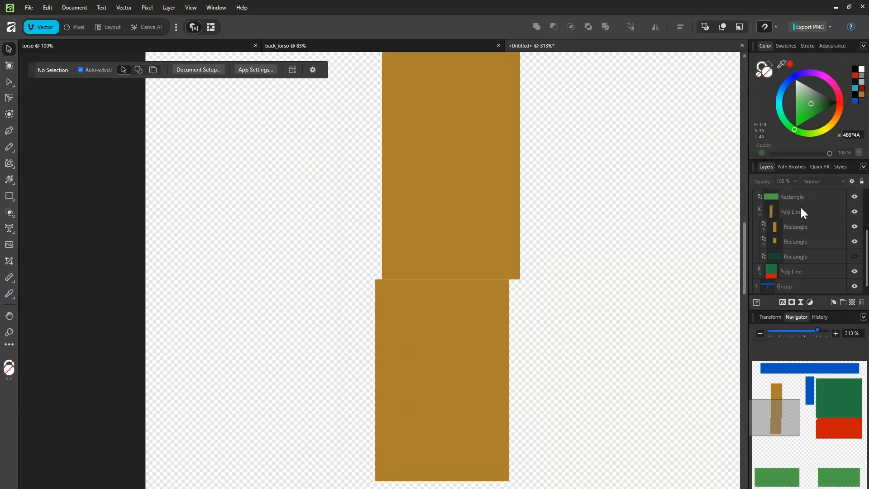
scroll(672, 299, down, 4)
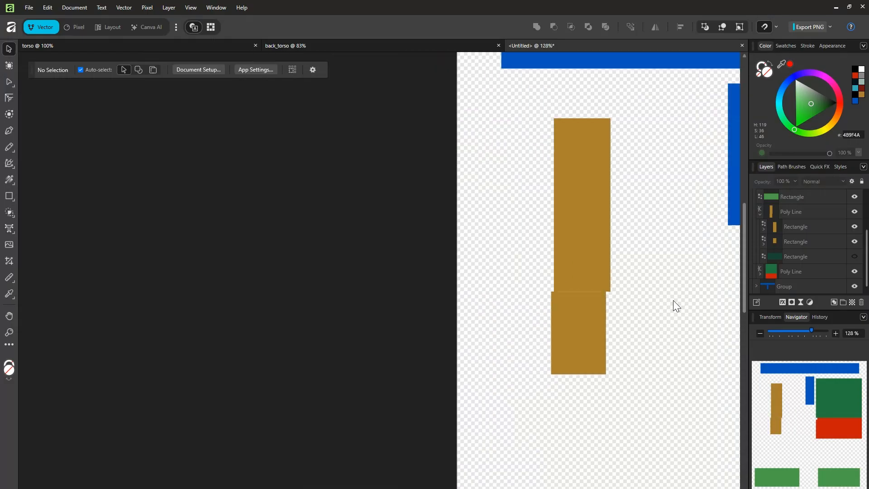
key(ctrl+z)
key(ctrl+z)
key(ctrl+z)
key(ctrl+z)
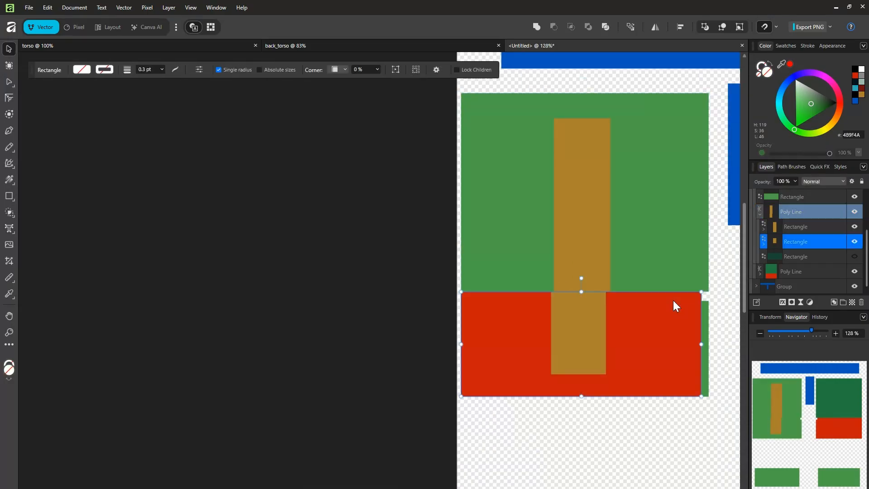
key(ctrl+z)
key(ctrl+z)
key(ctrl+z)
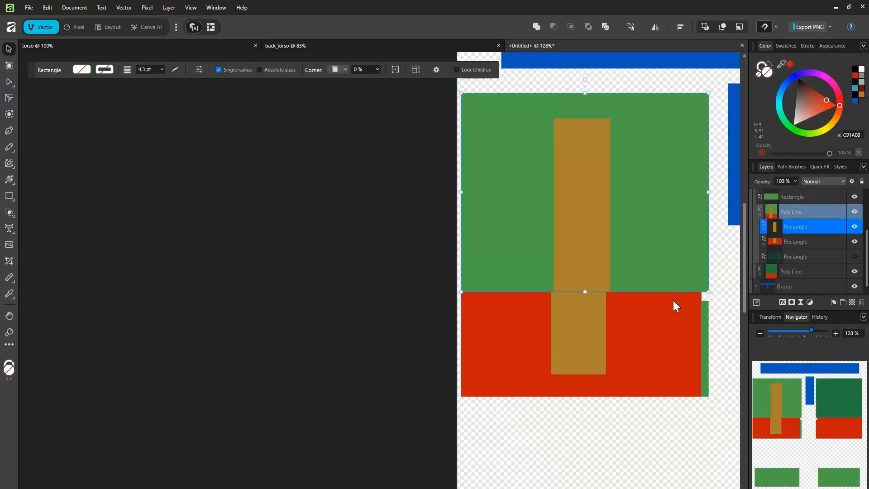
key(ctrl+z)
key(ctrl+z)
key(ctrl+z)
key(ctrl+z)
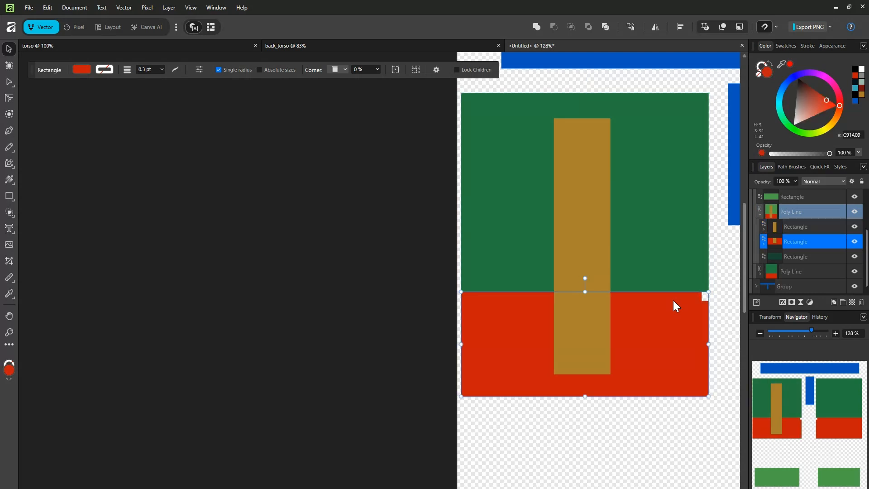
key(ctrl+z)
key(ctrl+z)
key(ctrl+z)
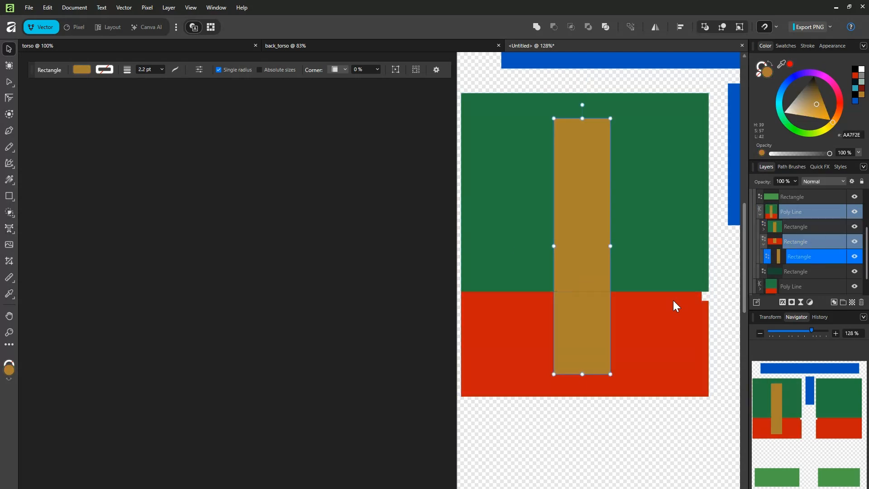
key(ctrl+z)
key(ctrl+z)
key(ctrl+z)
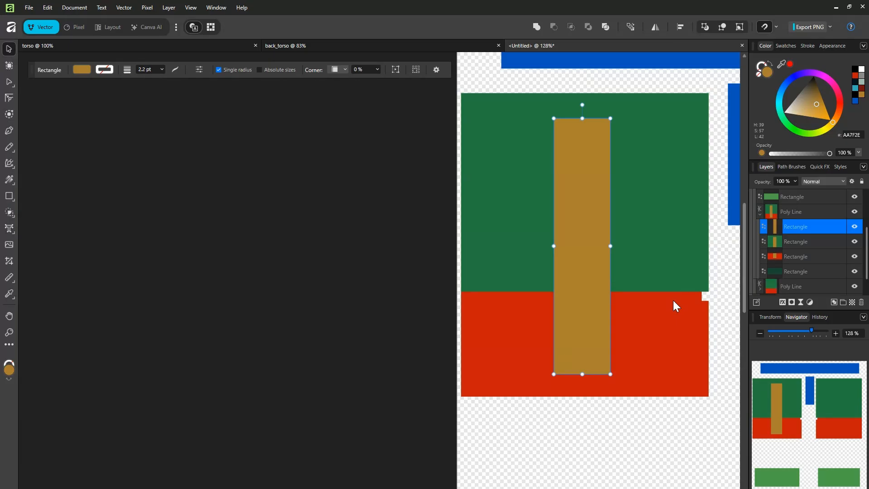
key(ctrl+z)
key(ctrl+z)
key(ctrl+z)
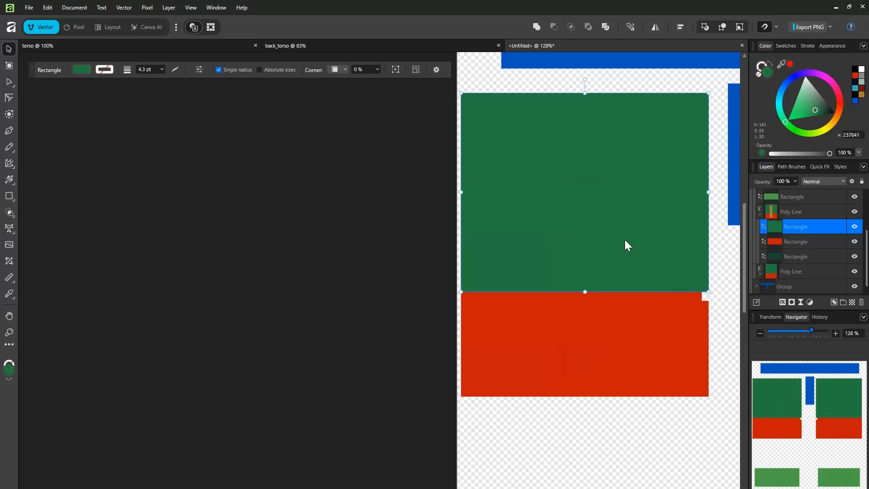
scroll(624, 240, down, 3)
scroll(843, 287, up, 2)
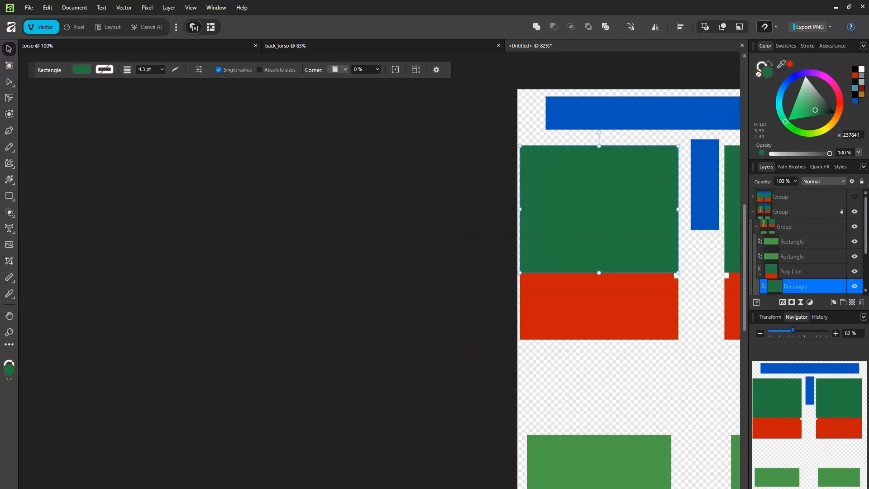
Compare the two leg layouts by switching visibility from the locked separated group to the assembled group and back.
click(753, 212)
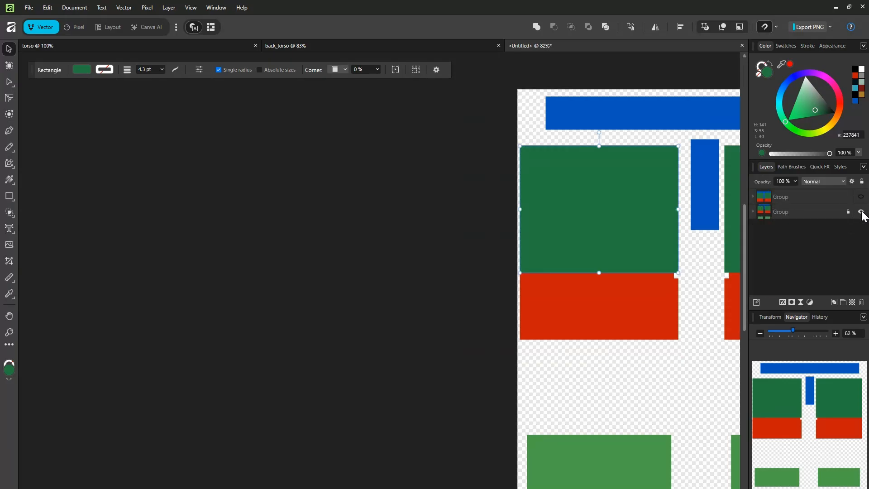
click(861, 211)
click(861, 196)
click(712, 235)
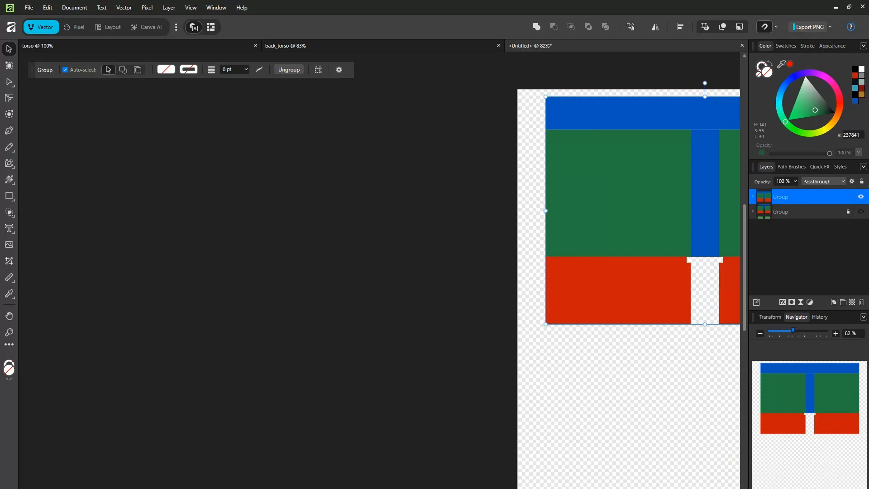
drag(329, 486, 433, 486)
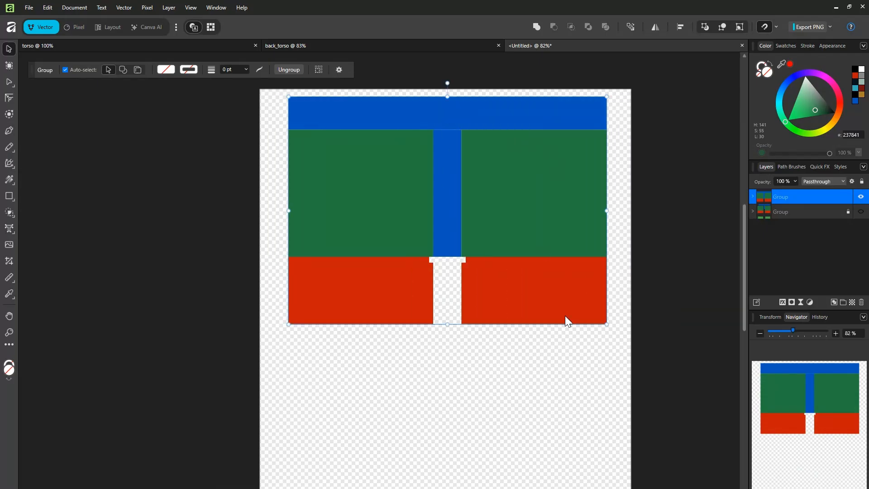
click(860, 196)
click(862, 221)
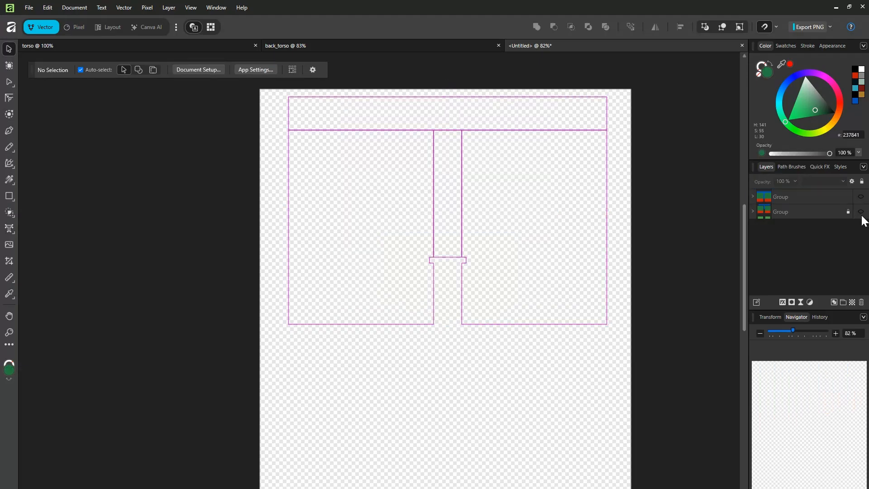
click(861, 212)
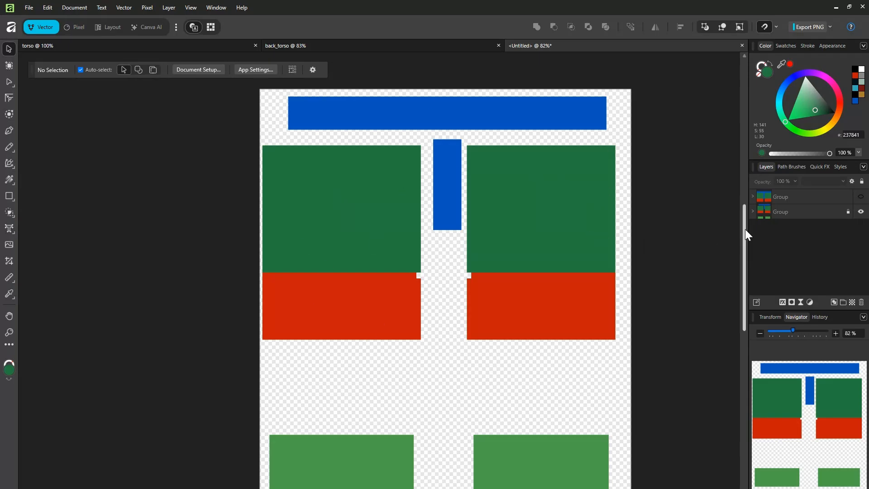
Inspect the locked group's two subgroups by hiding and reshowing the leg areas and the blue hip pieces in turn.
click(753, 210)
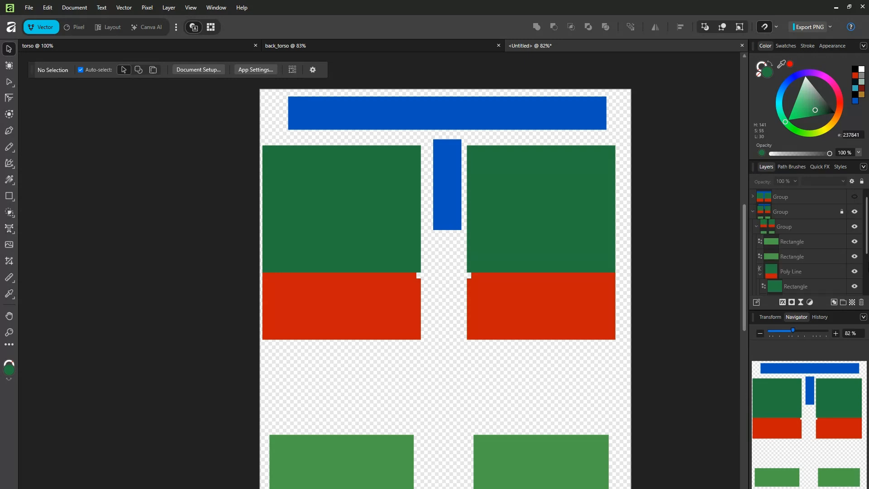
click(756, 225)
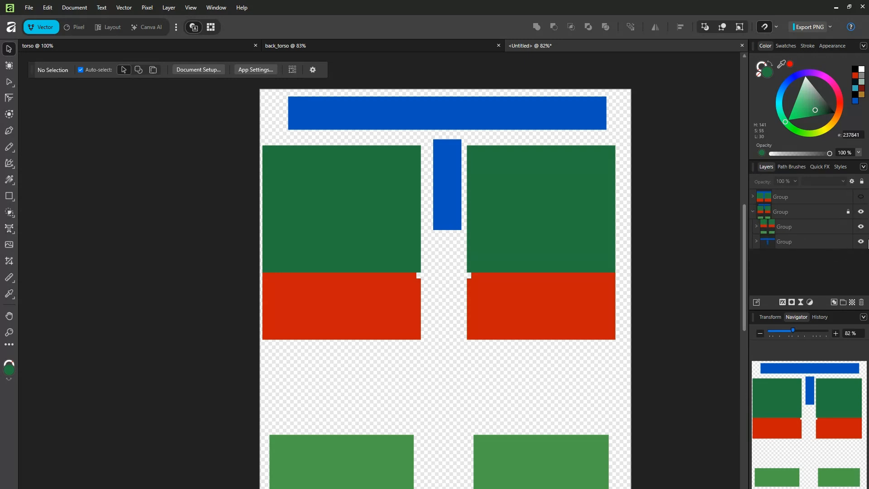
click(861, 227)
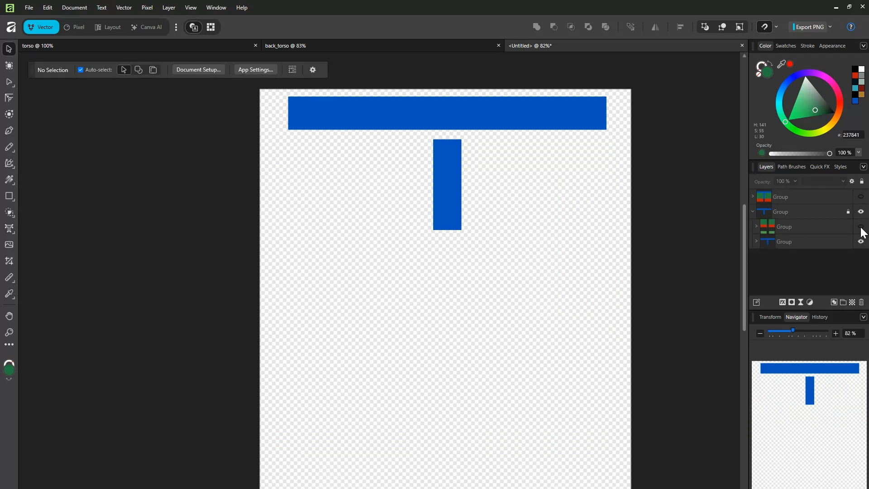
click(860, 227)
click(861, 241)
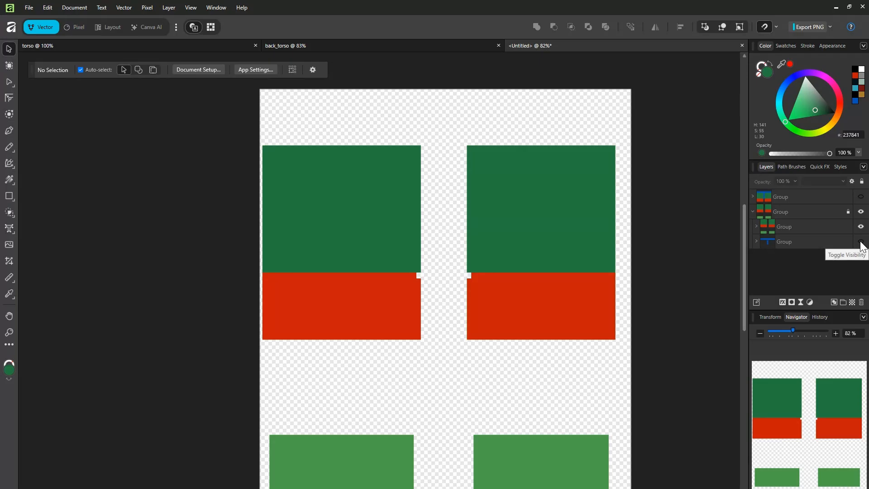
click(859, 243)
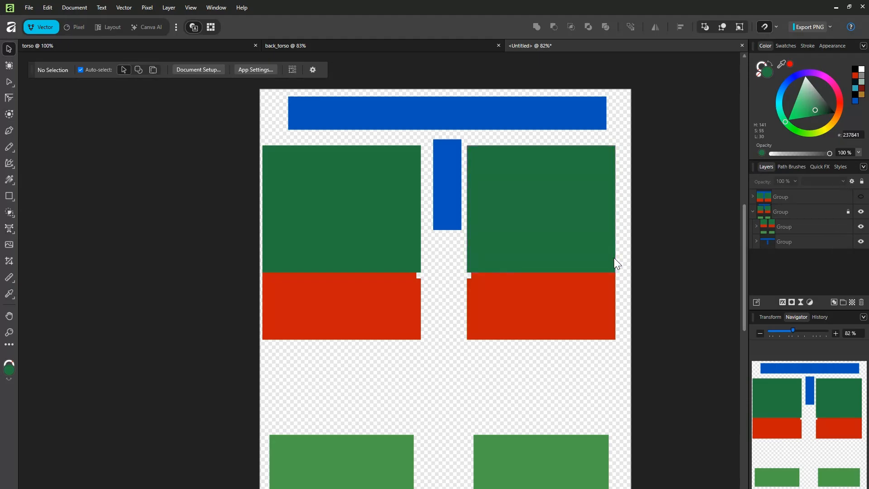
Hide the locked separated group, show and select the assembled legs group, and expand it and its blue hip subgroup.
click(860, 212)
click(861, 196)
click(808, 196)
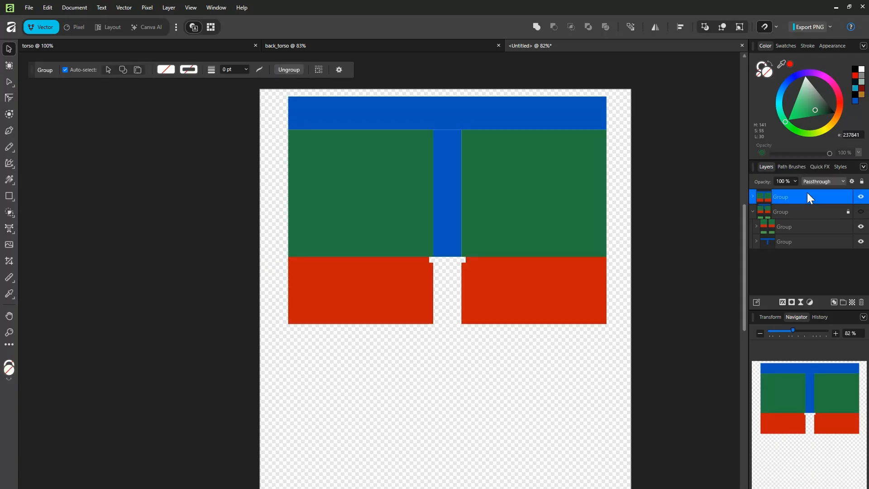
click(752, 196)
click(756, 226)
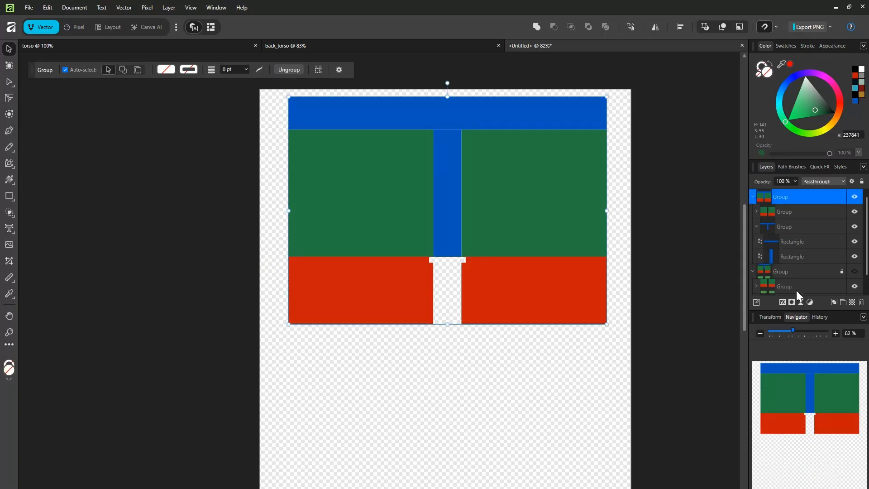
Recolour the horizontal hip rectangle of the assembled legs orange from the Reduced LEGO swatch palette.
click(786, 243)
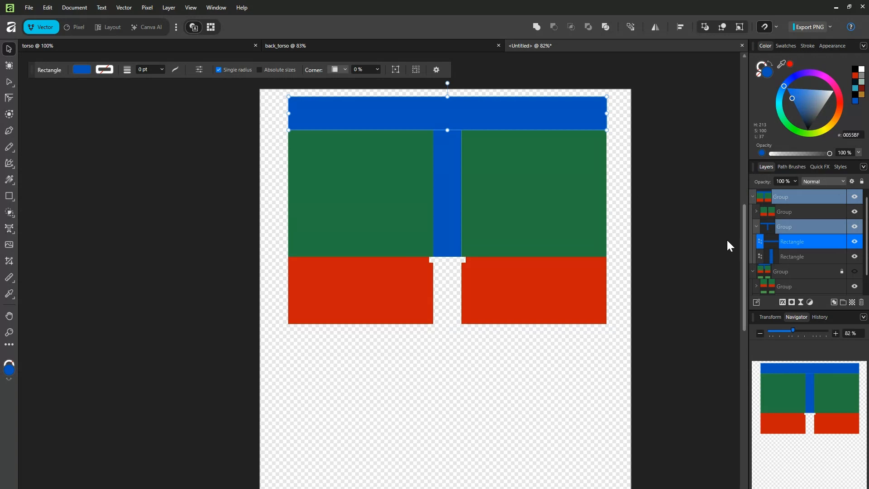
drag(743, 232, 739, 167)
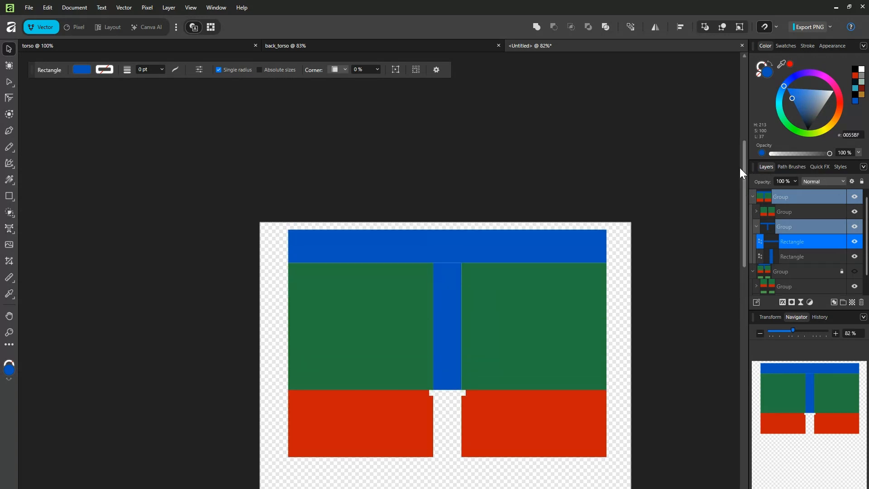
click(807, 46)
click(785, 46)
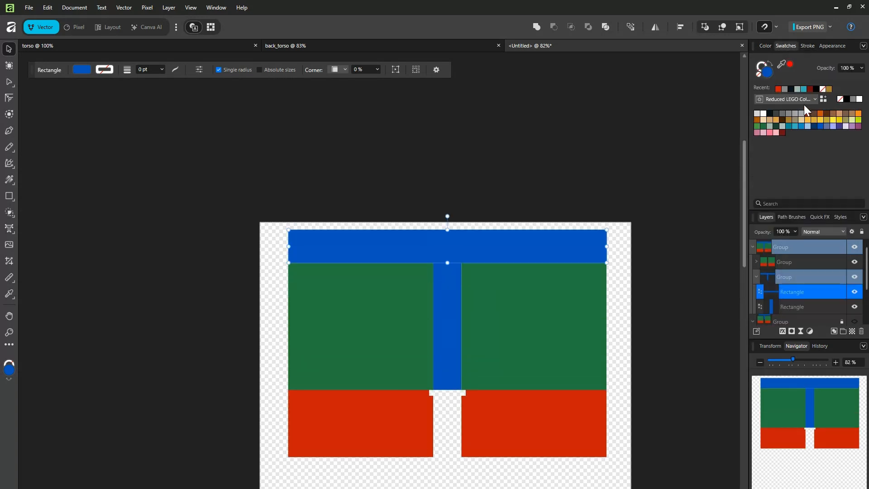
click(858, 113)
Draw a curved orange sash flap with a 2.2 pt black outline across the orange strip using the Pen tool, and clip it inside the strip.
scroll(390, 272, up, 2)
scroll(390, 273, up, 2)
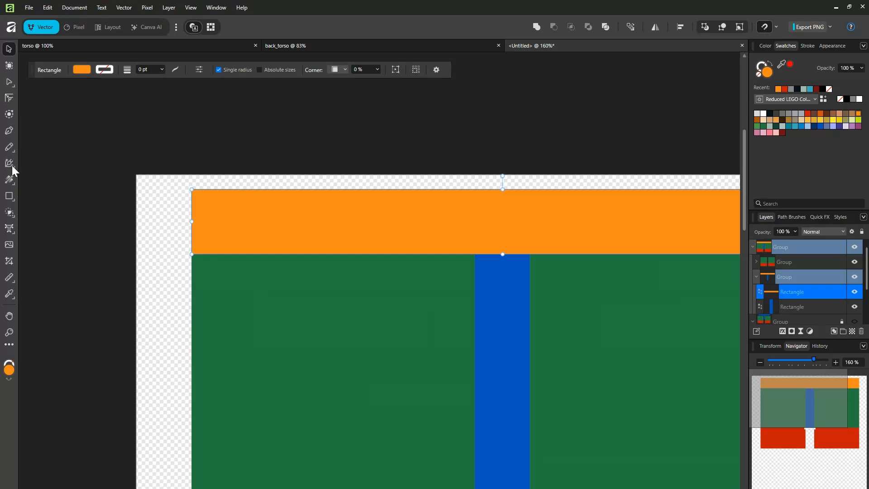
click(9, 131)
scroll(419, 240, up, 2)
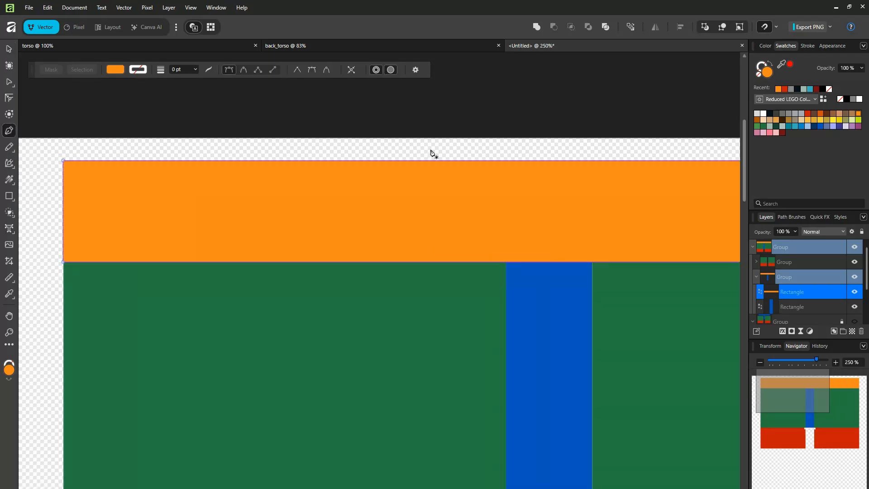
click(412, 149)
drag(418, 286, 497, 317)
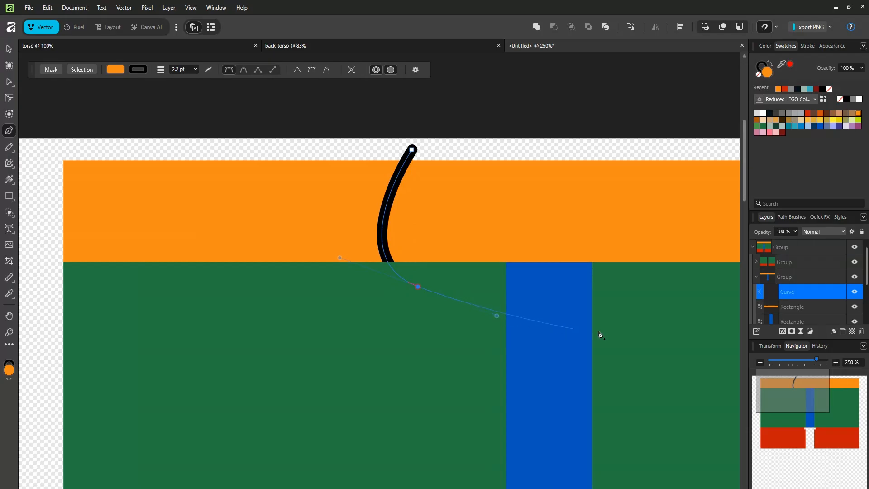
click(259, 294)
mouse_move(349, 145)
mouse_down()
mouse_move(401, 145)
mouse_move(413, 131)
mouse_up()
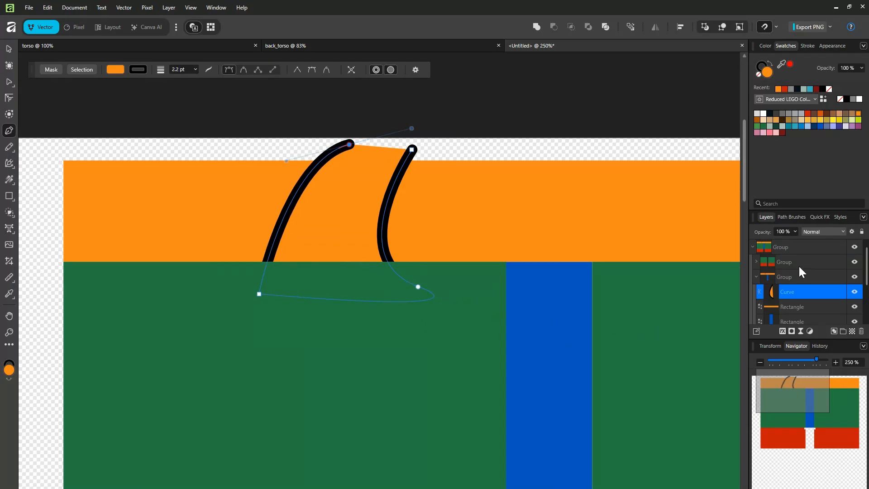
drag(772, 292, 771, 306)
Draw a second, diagonal sash flap crossing the first one inside the orange strip, and place the first flap above it in the layer order.
scroll(392, 158, down, 4)
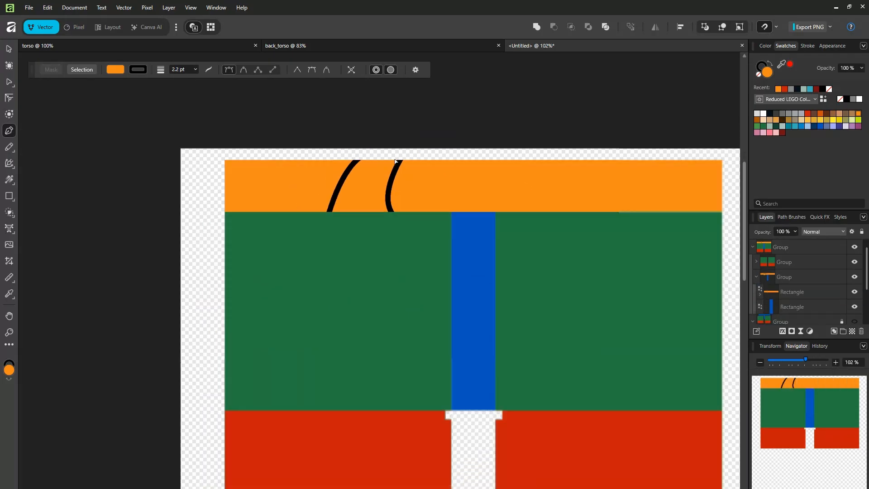
scroll(392, 158, up, 3)
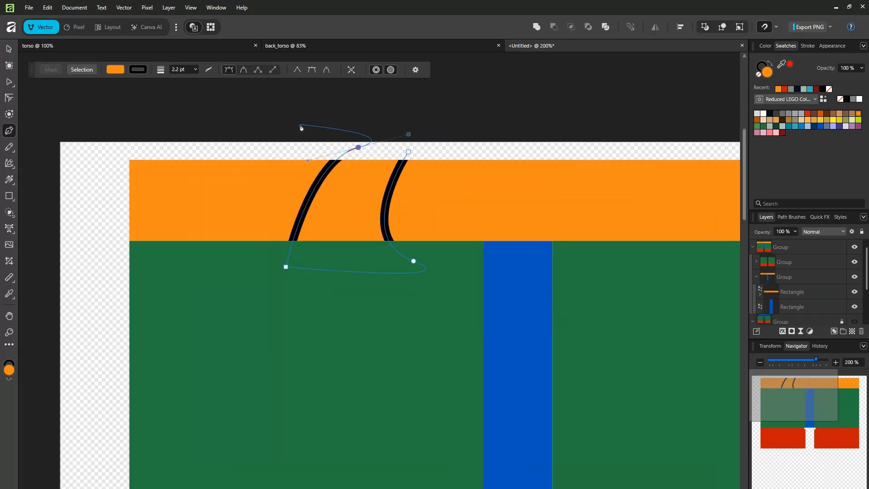
key(Escape)
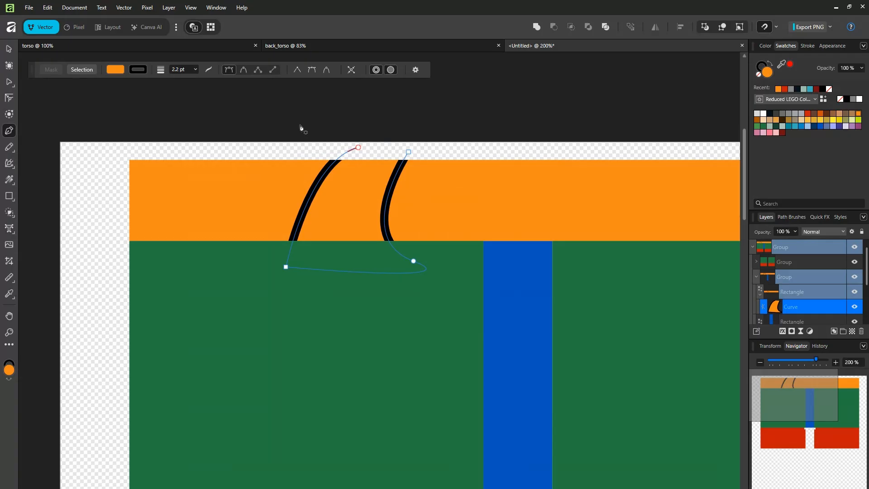
click(260, 152)
mouse_move(388, 238)
mouse_down()
mouse_move(441, 268)
mouse_move(434, 256)
mouse_up()
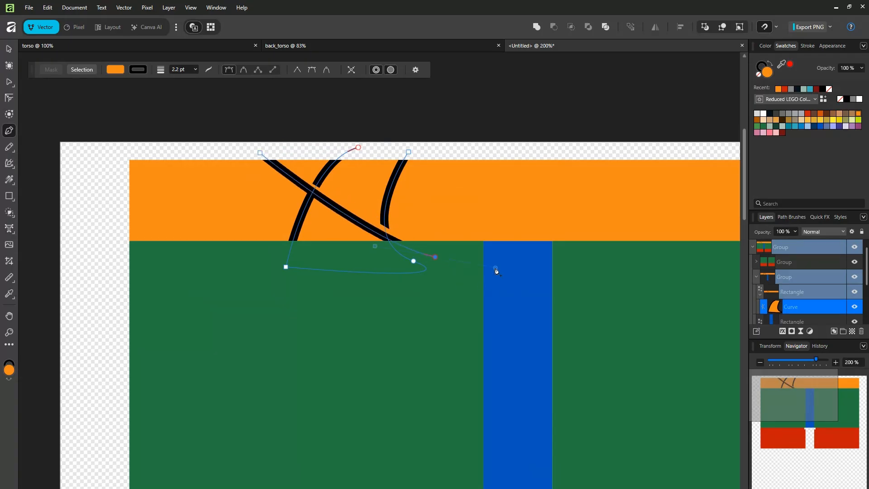
drag(482, 278, 482, 276)
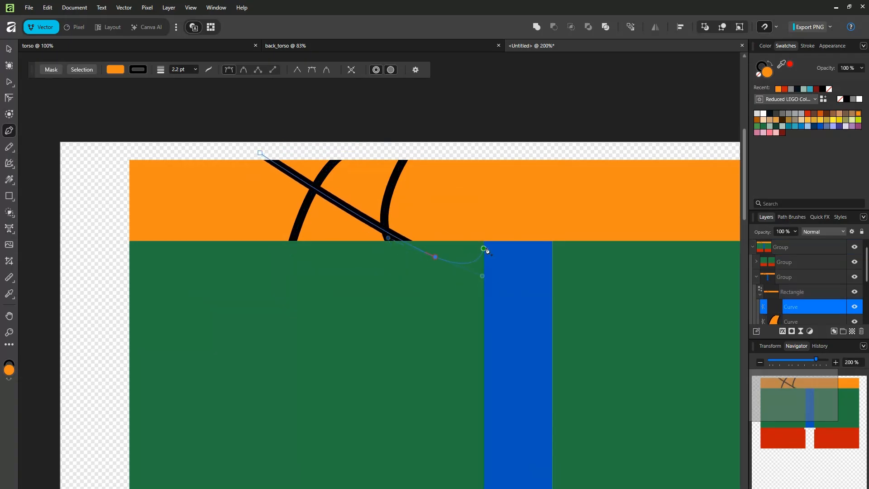
click(525, 254)
mouse_move(303, 142)
mouse_down()
mouse_move(326, 135)
mouse_move(229, 169)
mouse_move(226, 156)
mouse_up()
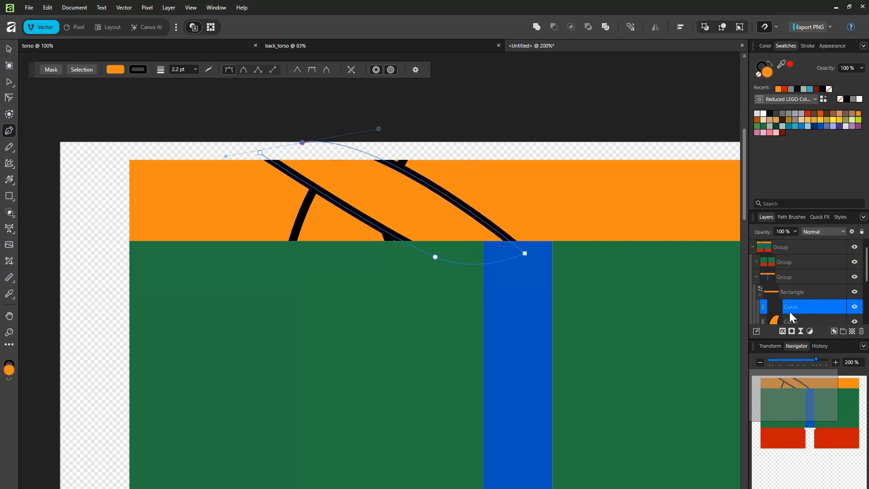
drag(789, 312, 778, 284)
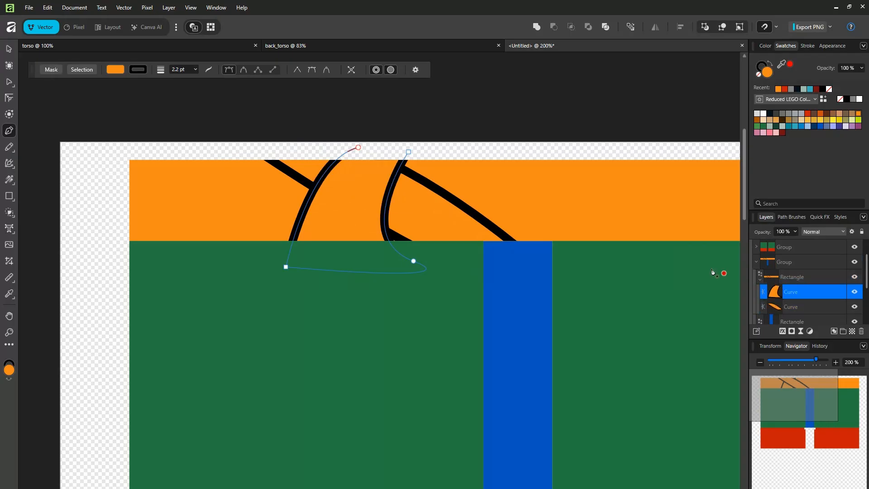
Reshape the diagonal flap by moving its end nodes and lower nodes so it slopes more steeply and ends near the blue centre piece.
scroll(544, 211, down, 5)
scroll(545, 210, up, 5)
click(791, 310)
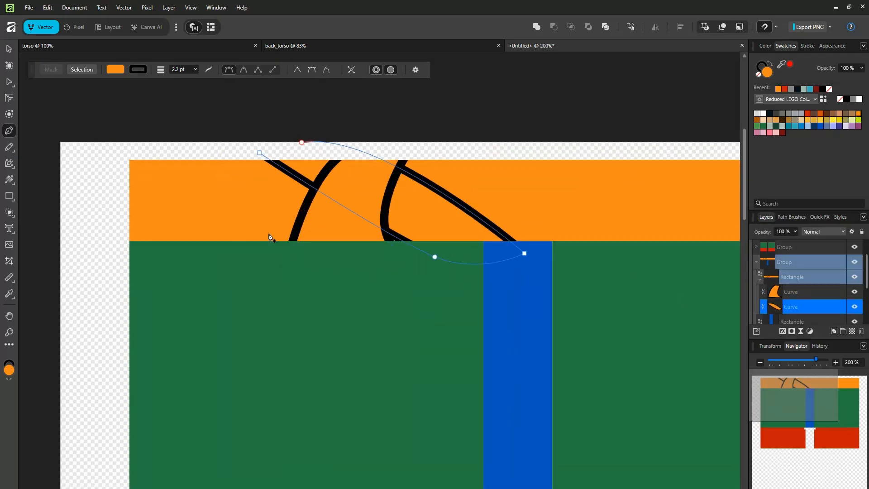
click(6, 82)
drag(433, 258, 407, 270)
mouse_move(519, 249)
mouse_down()
mouse_move(504, 272)
mouse_move(476, 271)
mouse_move(491, 249)
mouse_up()
drag(412, 272, 428, 253)
key(ctrl+z)
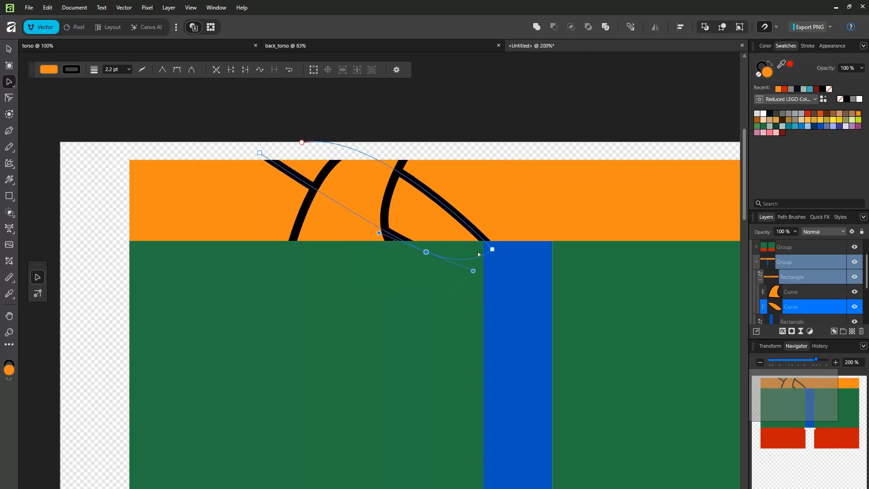
drag(492, 248, 497, 273)
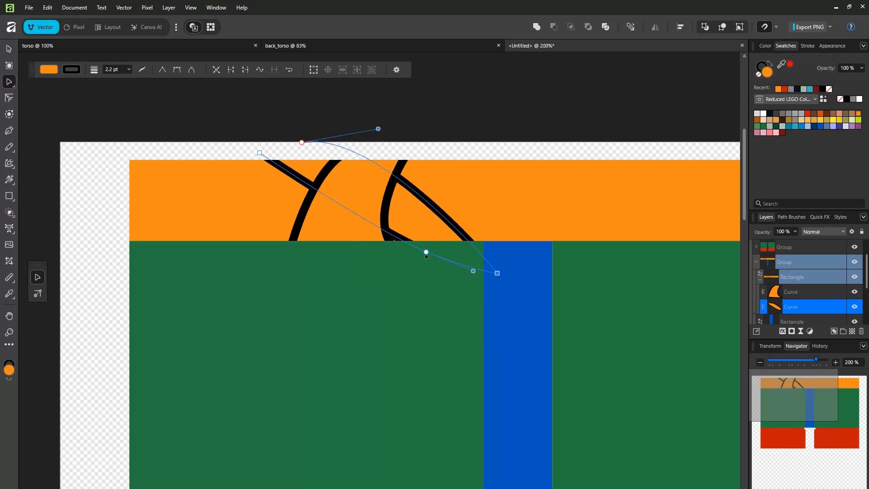
drag(426, 256, 423, 262)
drag(301, 142, 329, 130)
drag(259, 153, 275, 147)
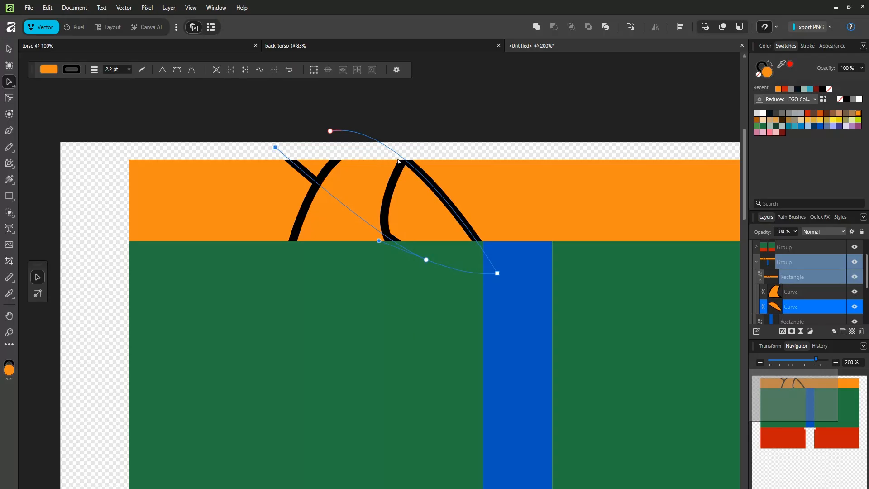
Take the steep first flap out of the orange strip's clipping and place it above the green leg areas, nudging its lower node slightly outward.
click(791, 291)
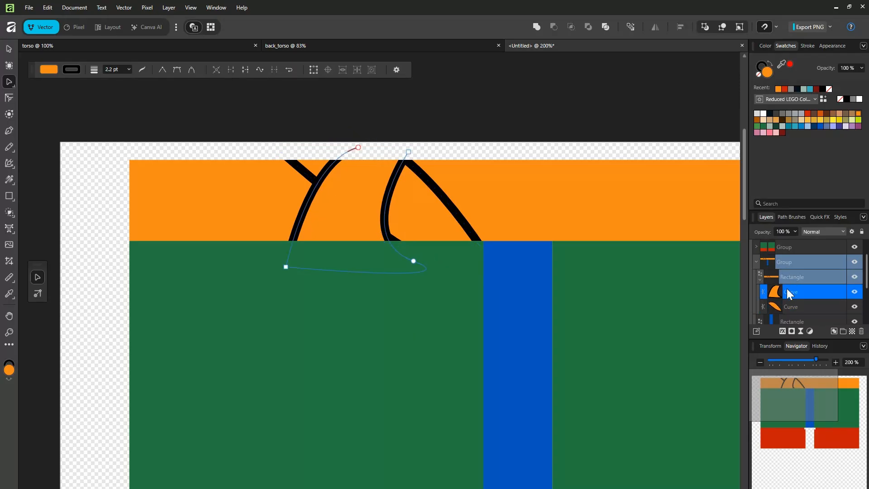
drag(787, 289, 778, 271)
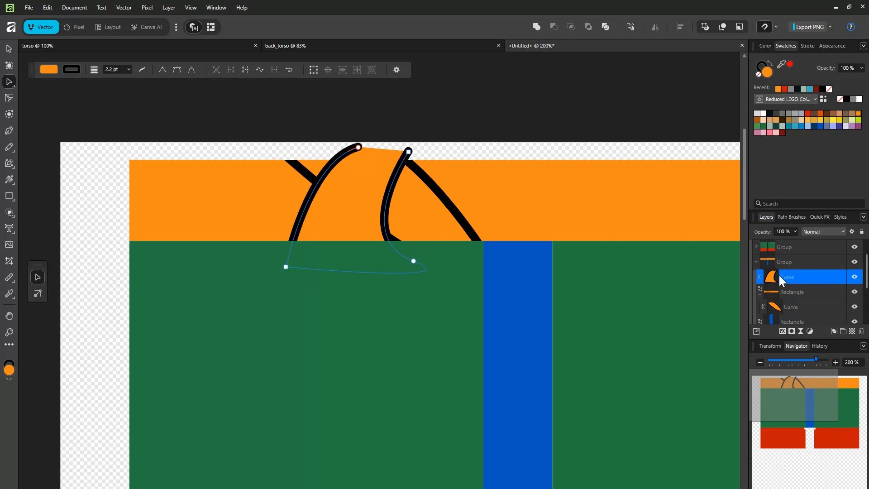
mouse_move(412, 262)
mouse_down()
mouse_move(422, 249)
mouse_move(416, 262)
mouse_up()
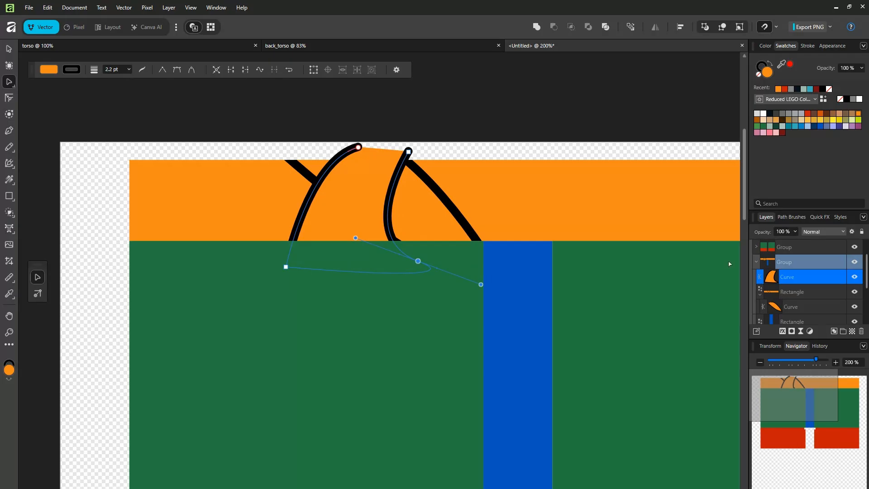
mouse_move(780, 276)
mouse_down()
mouse_move(774, 237)
mouse_move(778, 256)
mouse_up()
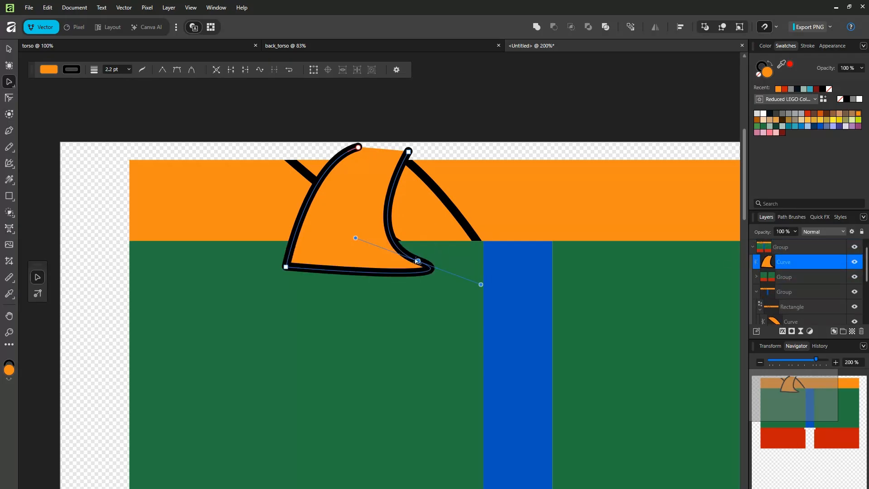
Extend the steep flap down over the left green leg area as a long tapered strip with straighter sides and a nearly flat lower edge.
drag(417, 262, 397, 340)
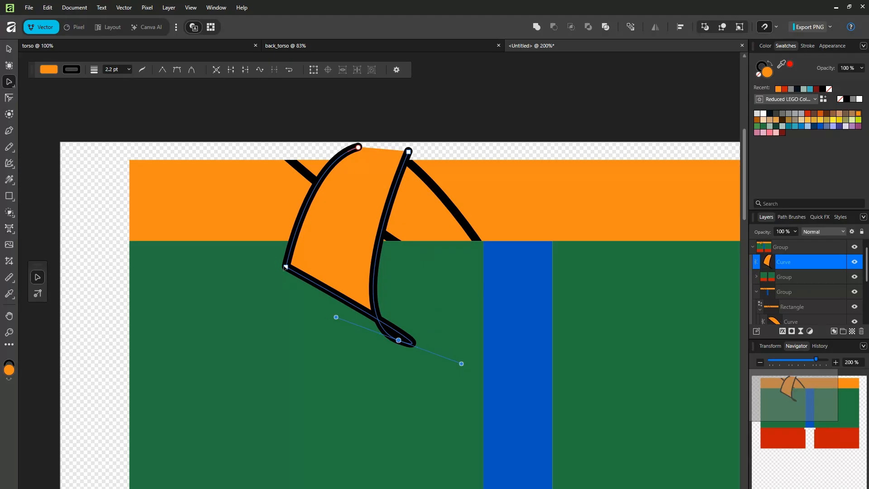
drag(279, 264, 235, 452)
scroll(234, 453, down, 5)
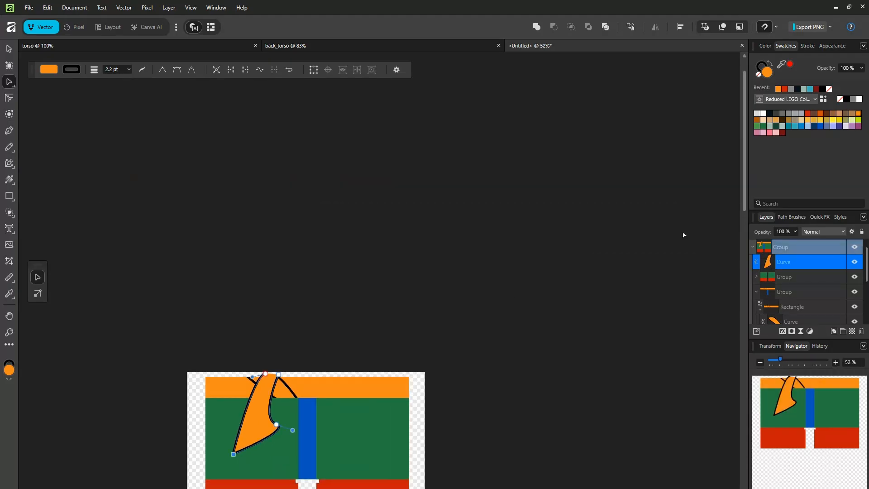
drag(742, 174, 741, 246)
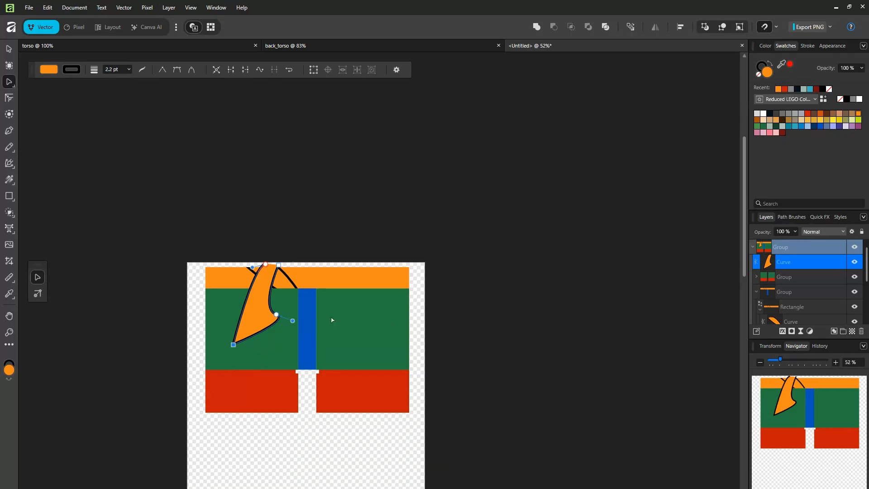
scroll(201, 344, up, 3)
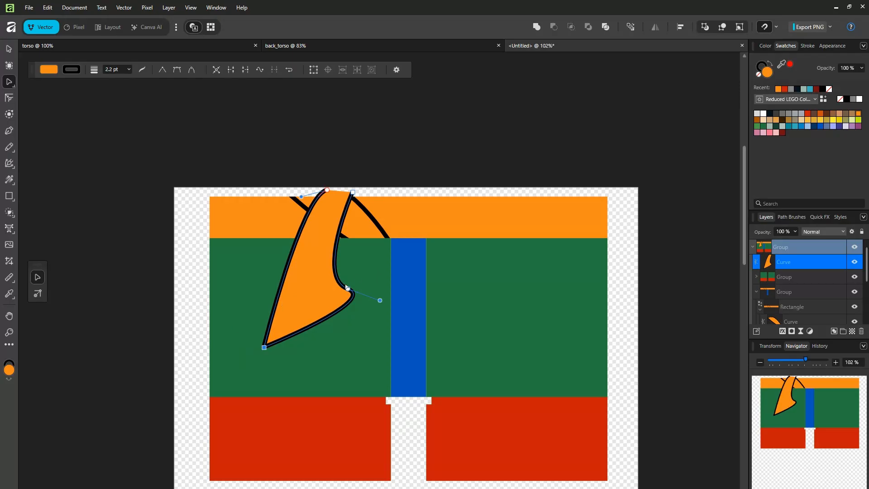
drag(347, 288, 325, 293)
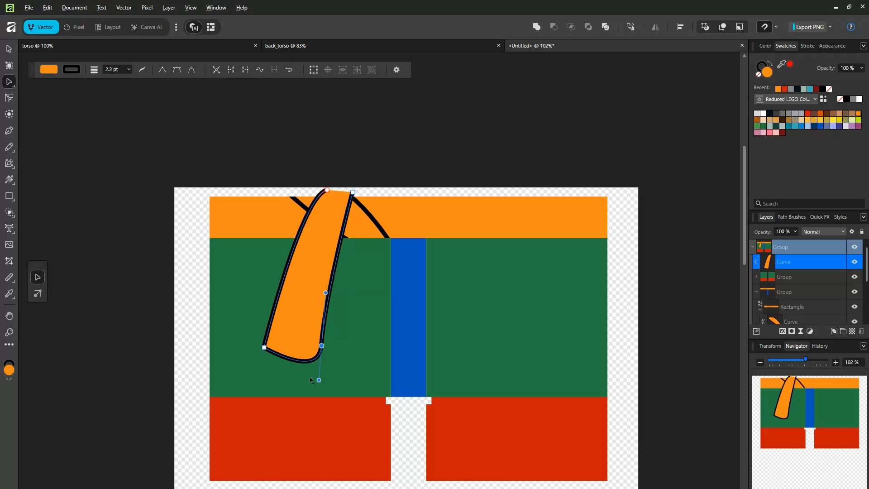
drag(318, 380, 287, 350)
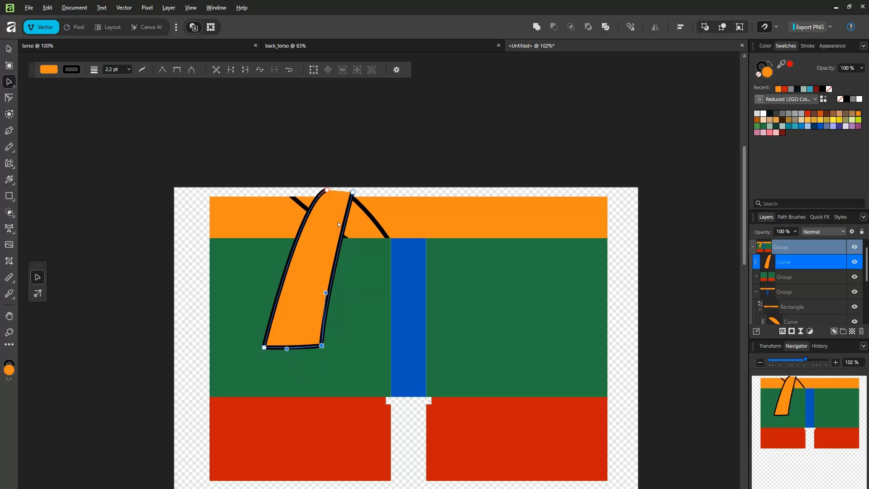
scroll(339, 224, down, 4)
scroll(338, 222, up, 6)
click(371, 174)
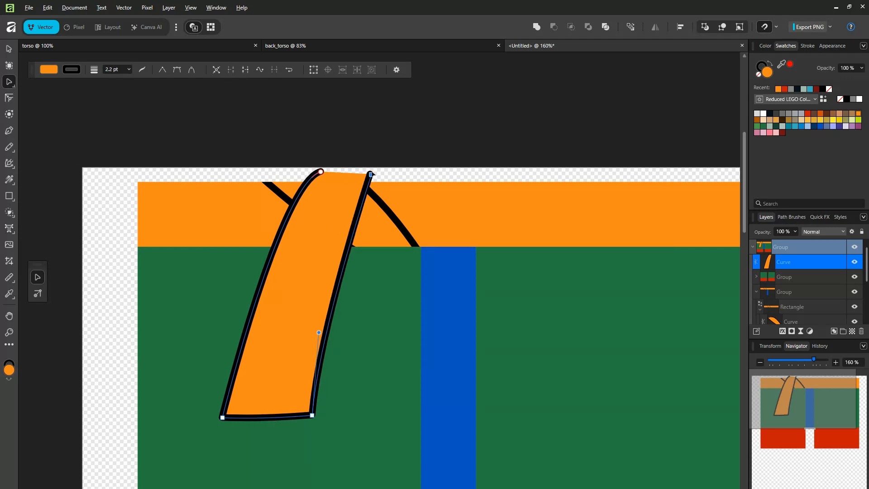
Reshape the orange sash curve so it sweeps wider at the waist and flares into a rounded lower hem.
drag(371, 174, 379, 175)
drag(351, 254, 333, 237)
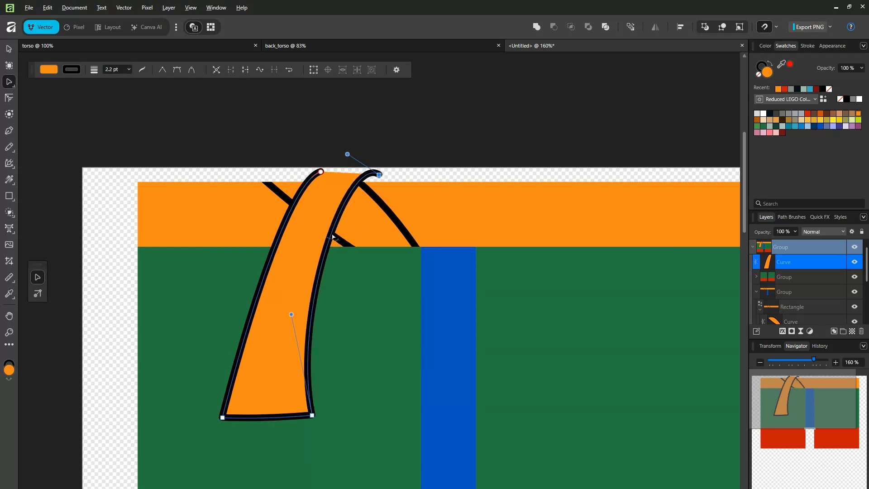
drag(381, 177, 417, 173)
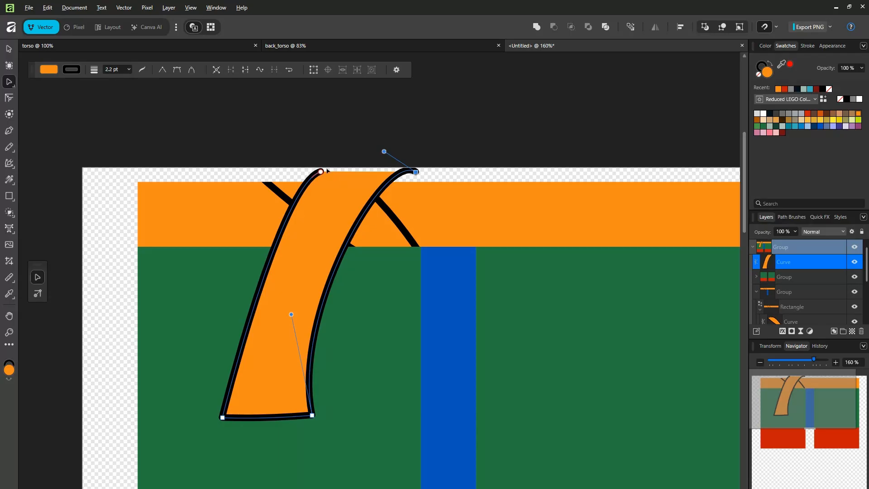
drag(326, 170, 344, 166)
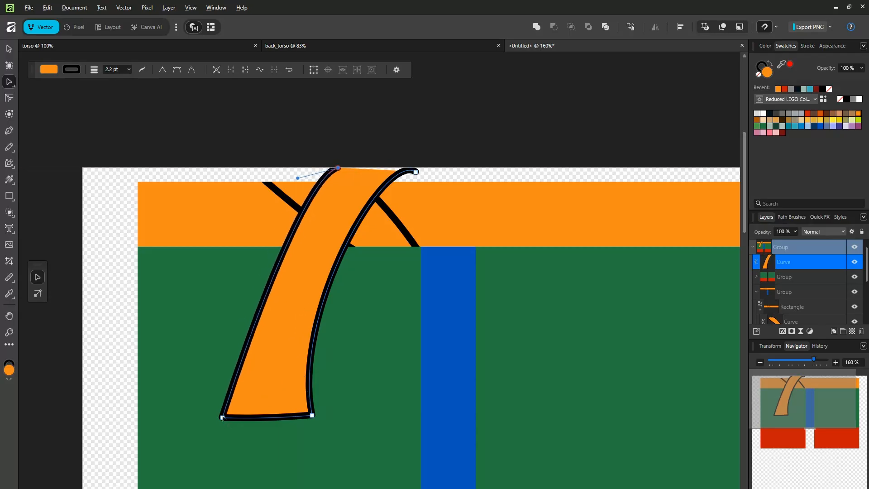
drag(223, 418, 199, 387)
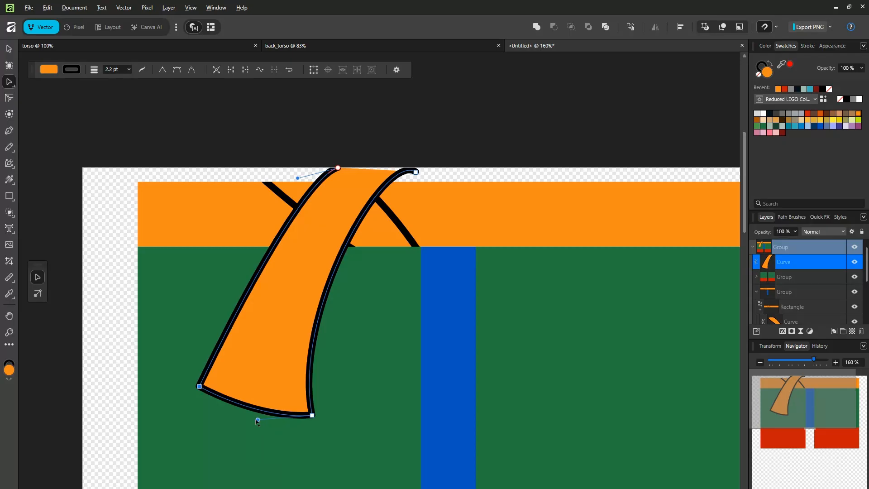
drag(258, 420, 246, 426)
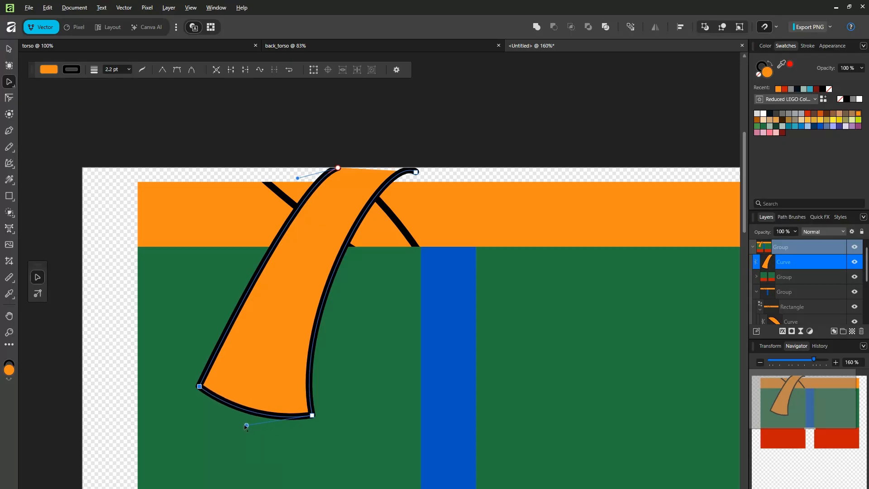
scroll(245, 426, down, 5)
scroll(246, 426, up, 5)
Draw a narrow tapered fold line along the upper middle of the sash, filled black with no stroke.
click(9, 131)
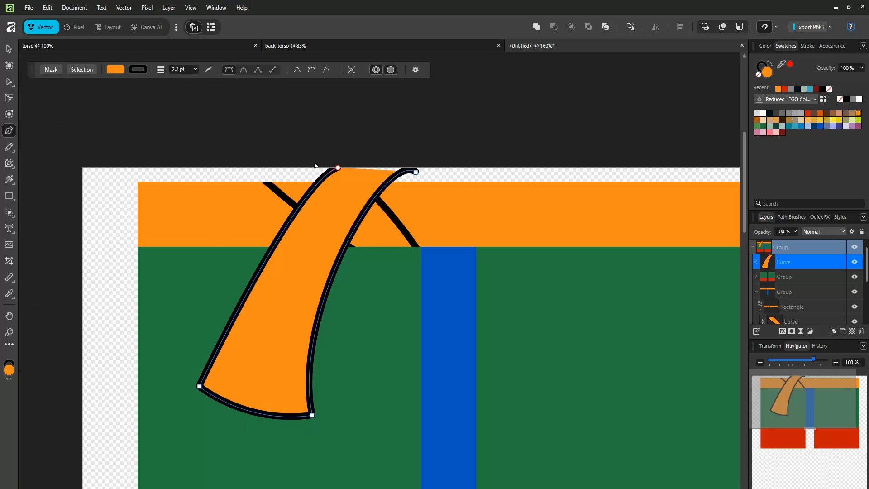
click(375, 153)
drag(279, 325, 294, 392)
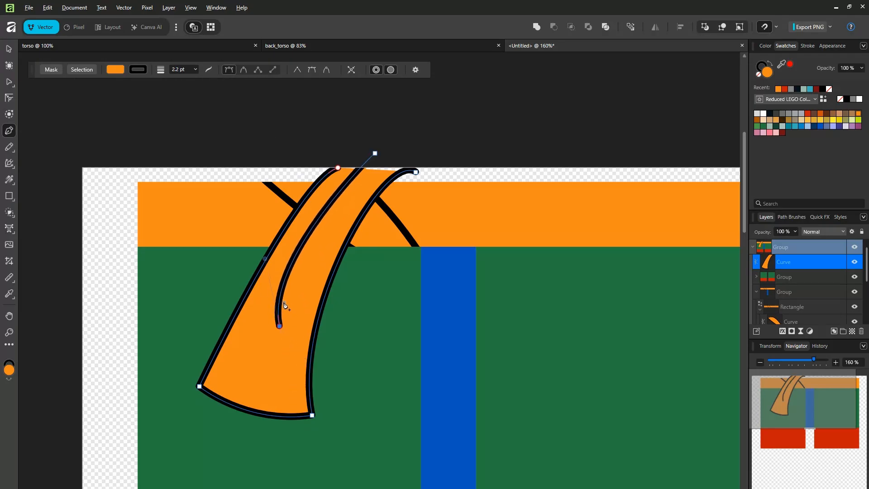
drag(384, 158, 472, 81)
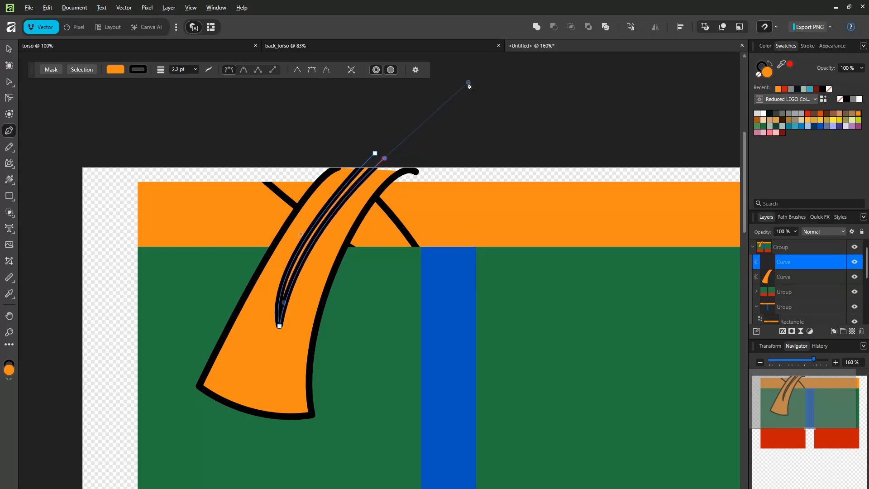
click(769, 62)
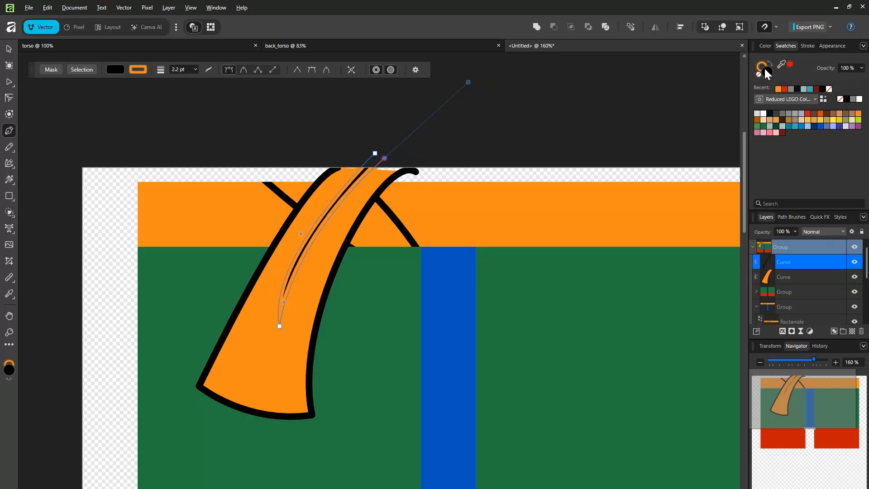
click(758, 74)
Draw a second tapered fold rising from the sash's lower hem, filled black with no stroke.
scroll(411, 282, down, 3)
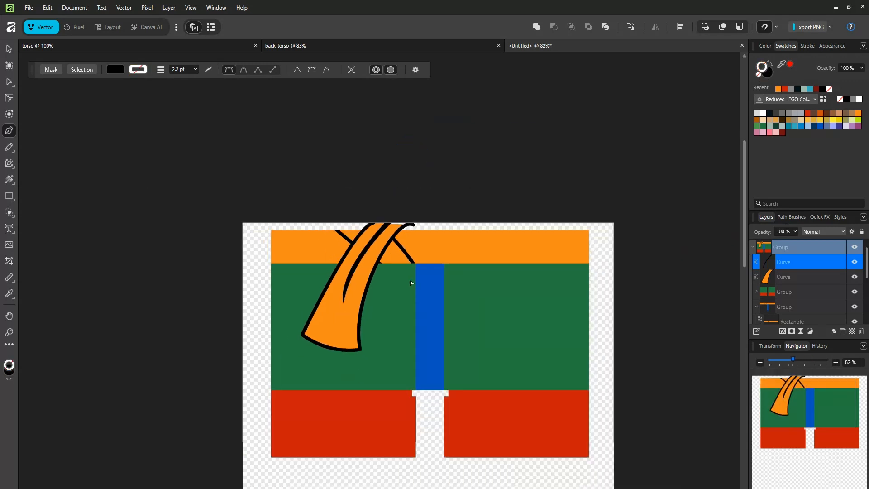
scroll(412, 283, down, 4)
scroll(411, 283, up, 6)
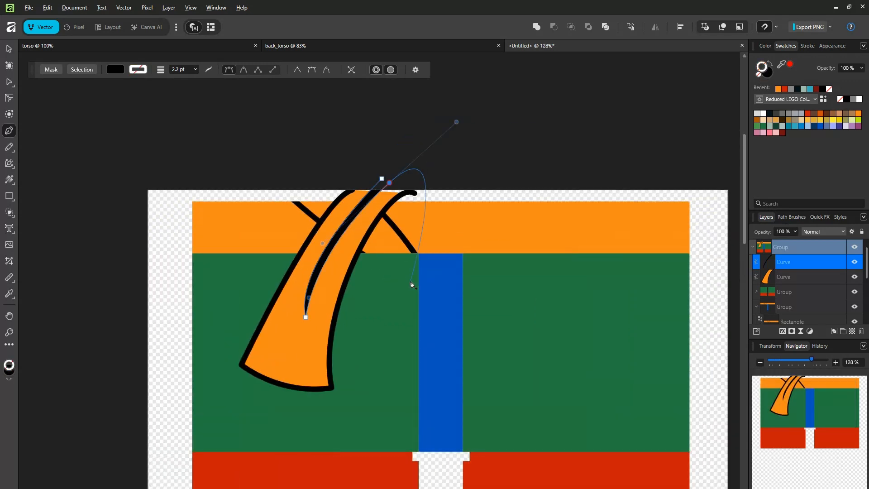
scroll(262, 415, up, 6)
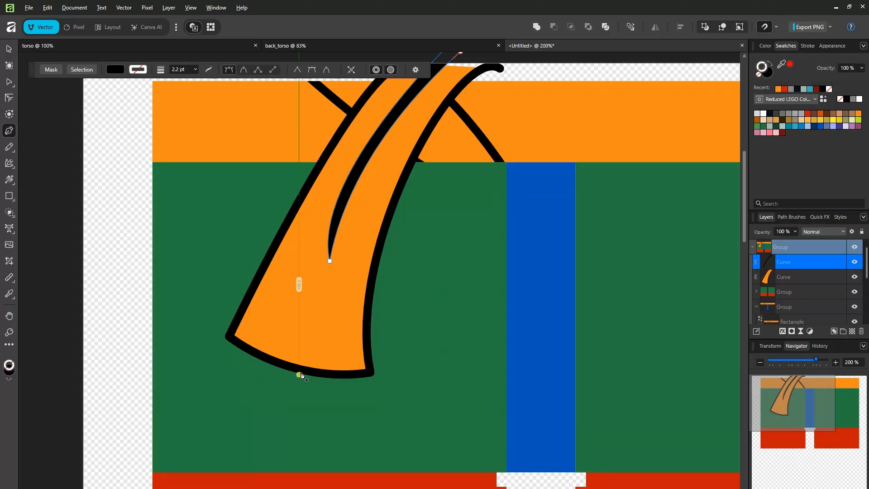
click(299, 374)
drag(311, 242, 327, 234)
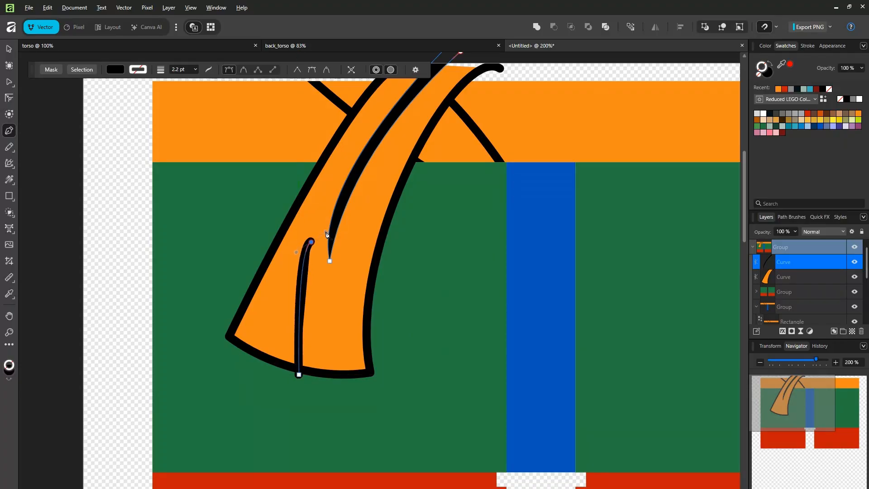
drag(288, 257, 292, 257)
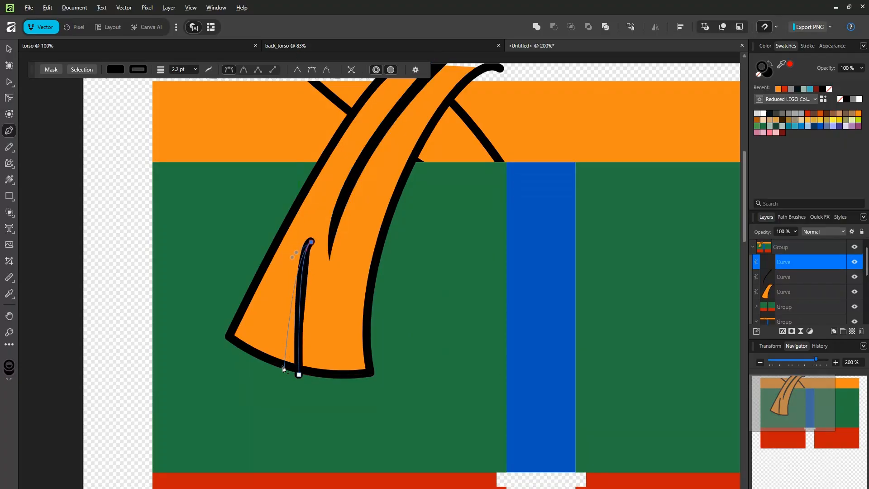
drag(291, 371, 279, 379)
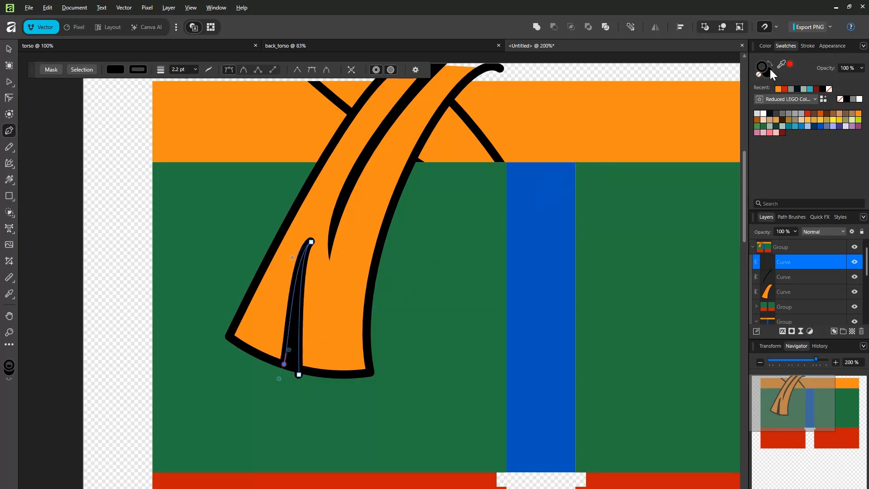
click(757, 75)
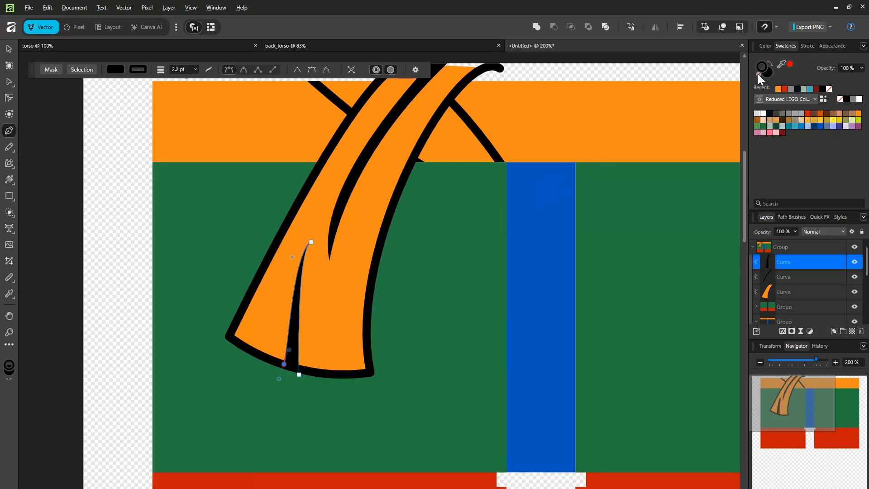
Nest both fold curves inside the sash curve and place a copy of the sash inside the orange waistband rectangle.
shift+click(782, 276)
drag(781, 276, 777, 292)
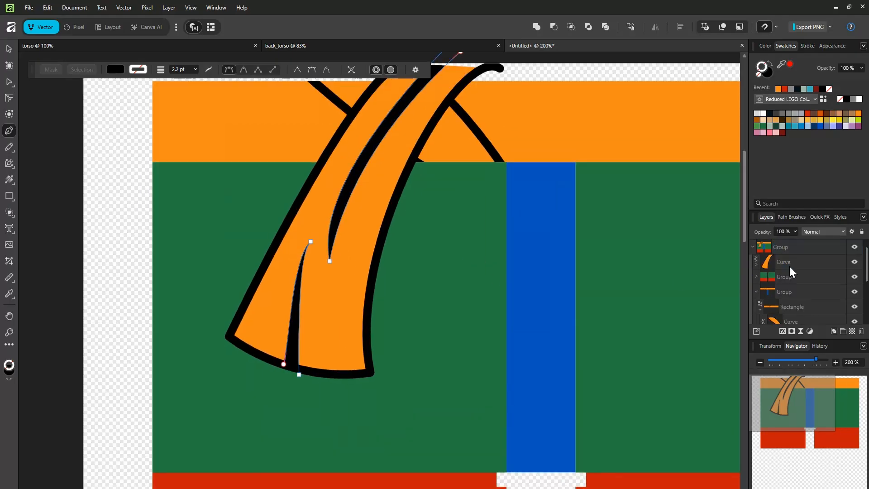
click(783, 263)
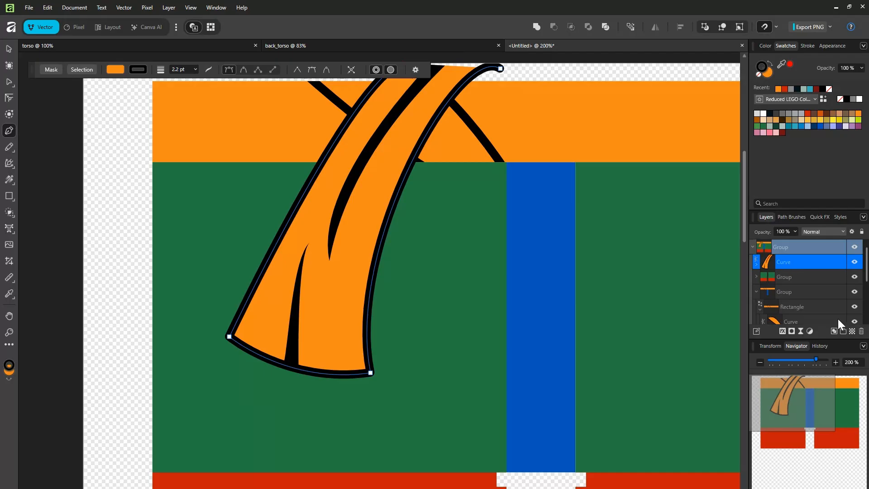
click(800, 319)
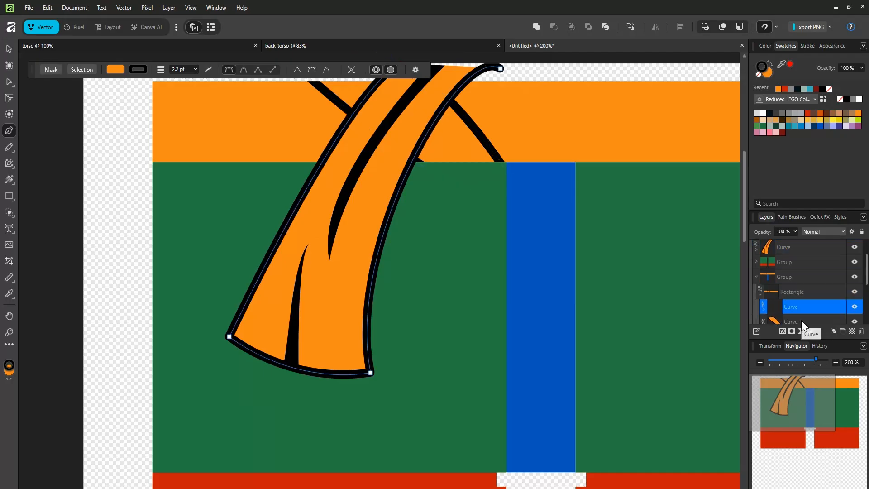
Clip the original sash curve inside the Poly Line shape's green rectangle in the legs group.
click(781, 249)
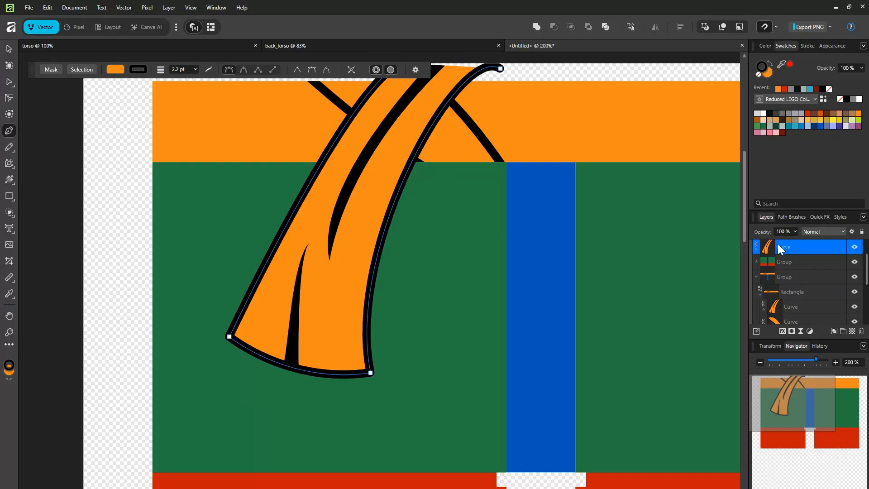
click(756, 262)
click(781, 278)
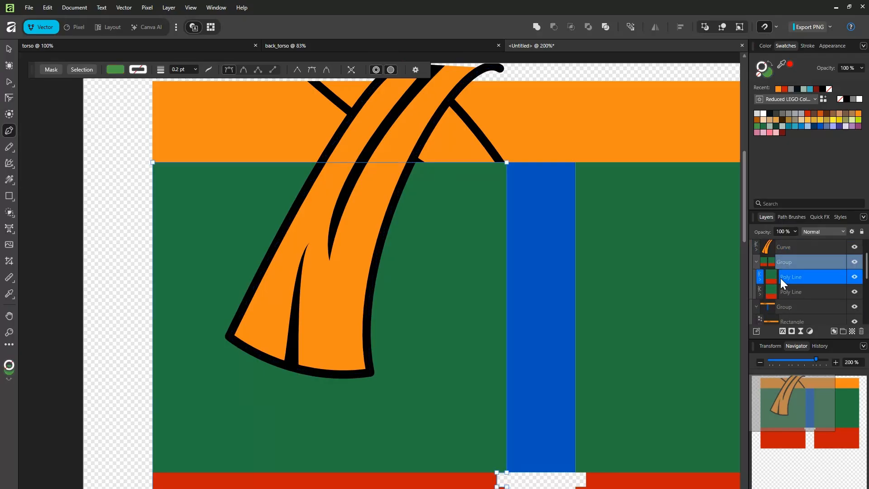
click(760, 279)
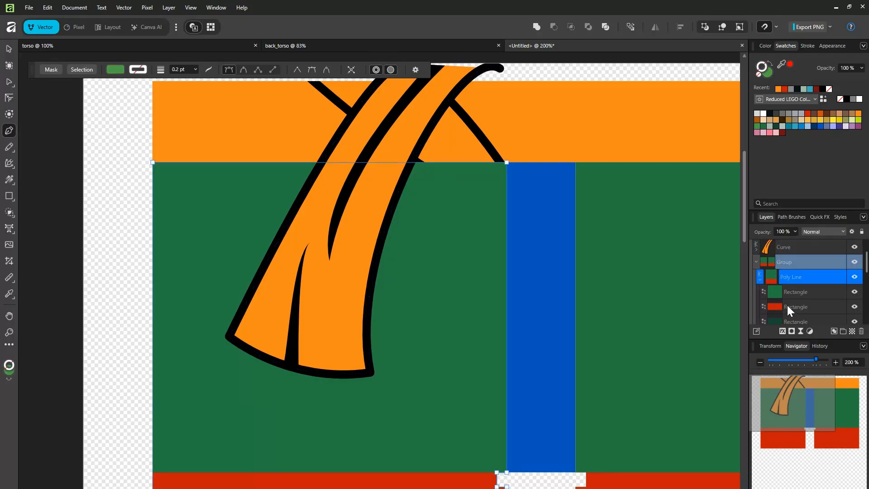
drag(783, 246, 783, 292)
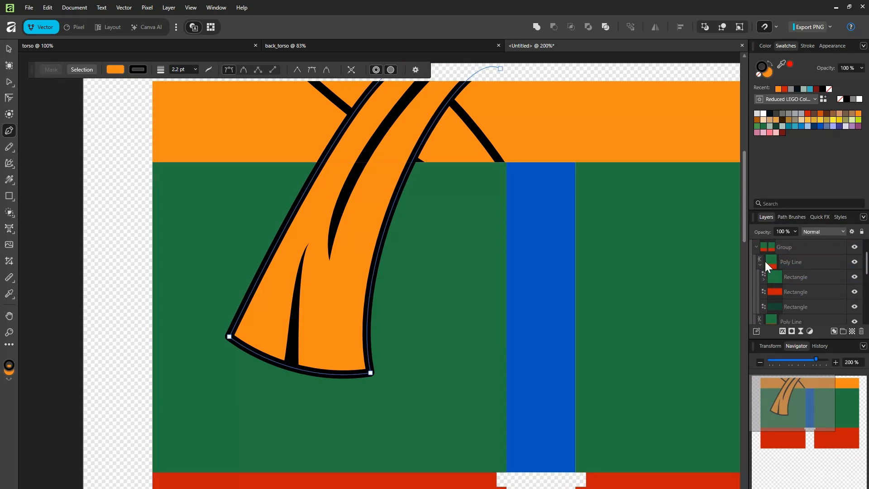
click(756, 247)
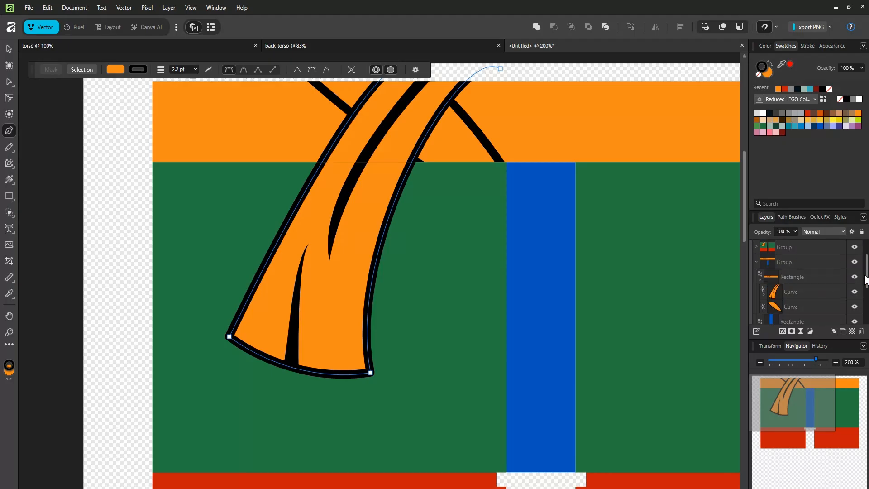
Draw a tapered black fold without stroke on the diagonal band that passes behind the sash in the waistband.
click(788, 292)
click(789, 310)
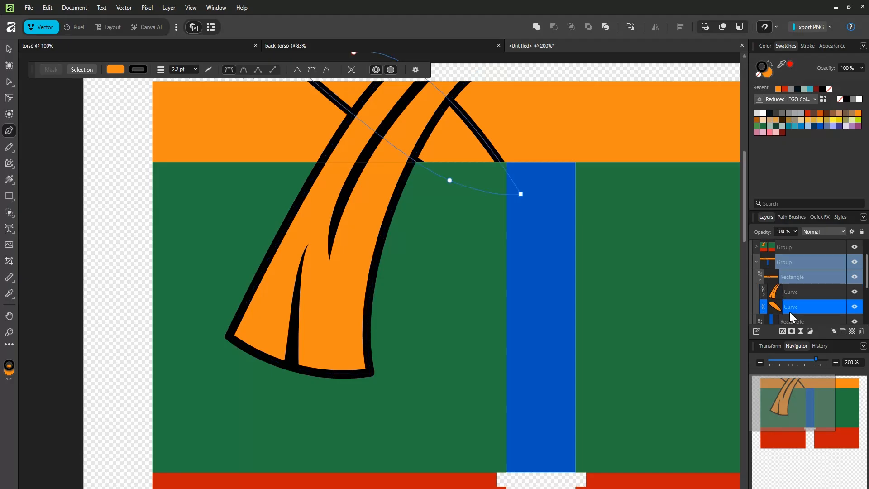
drag(744, 184, 735, 156)
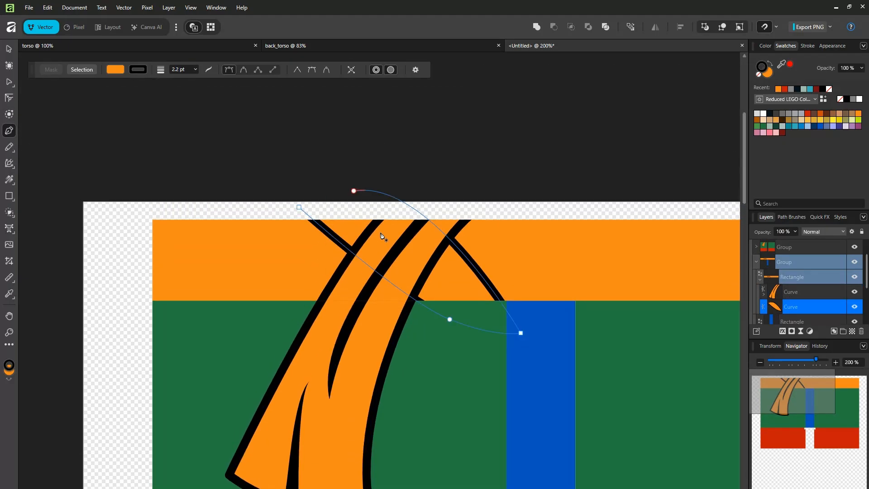
mouse_move(351, 208)
mouse_down()
mouse_move(458, 299)
mouse_move(466, 319)
mouse_move(436, 286)
mouse_move(435, 271)
mouse_up()
drag(330, 209, 303, 200)
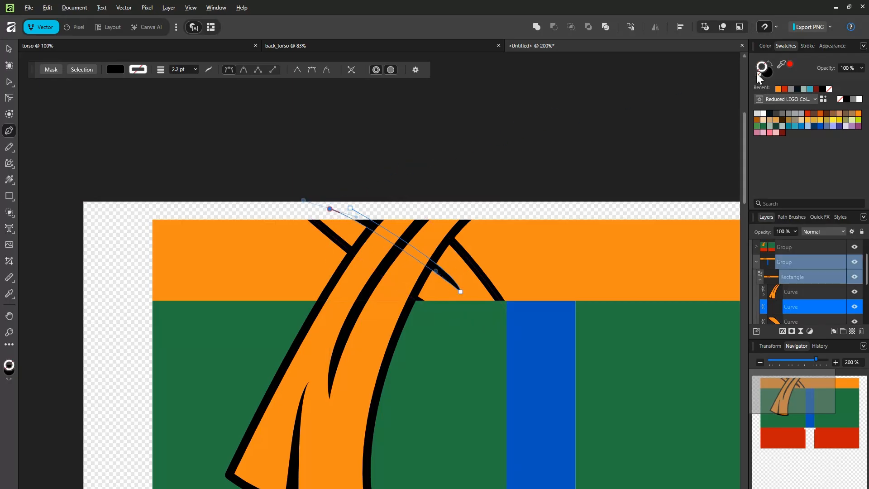
scroll(497, 252, down, 3)
scroll(498, 252, up, 3)
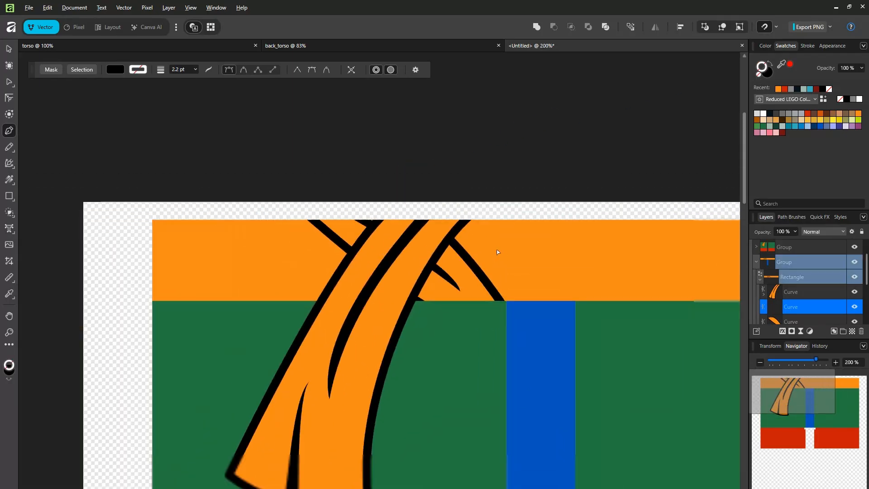
Give the diagonal band's fold a black stroke 0.5 pt wide.
scroll(498, 252, down, 3)
scroll(496, 252, up, 3)
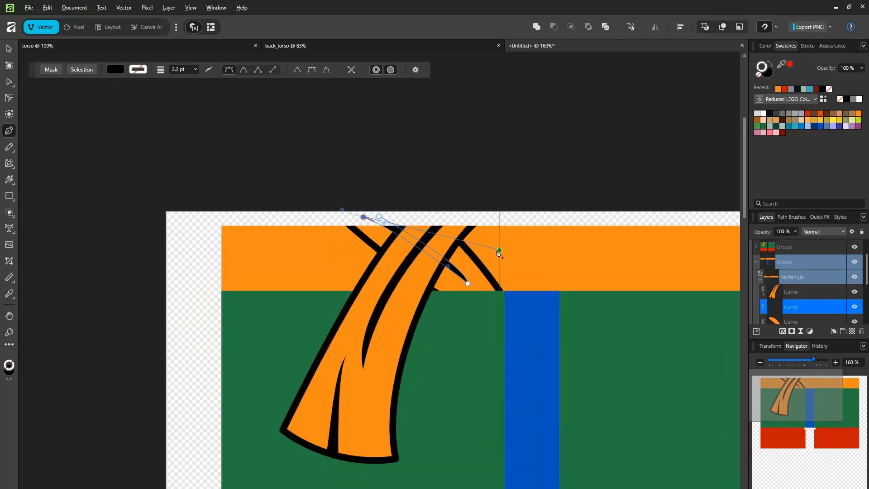
click(845, 98)
click(808, 46)
click(851, 73)
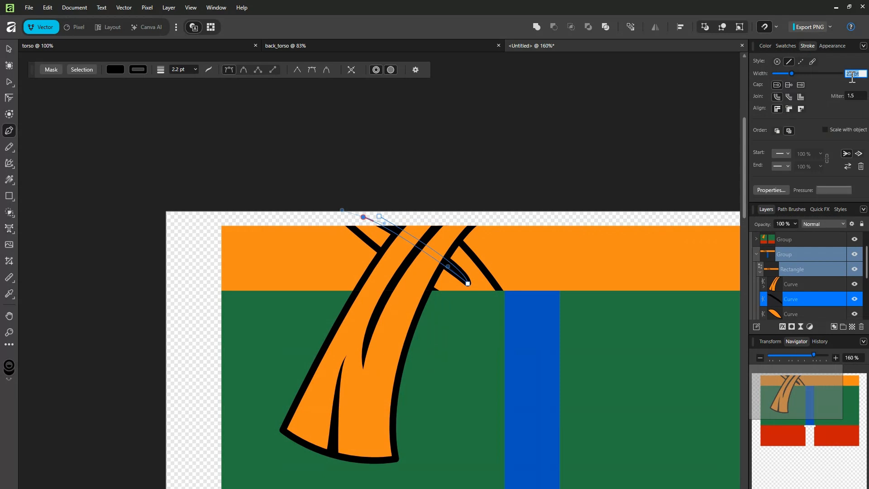
text(0.5)
key(Return)
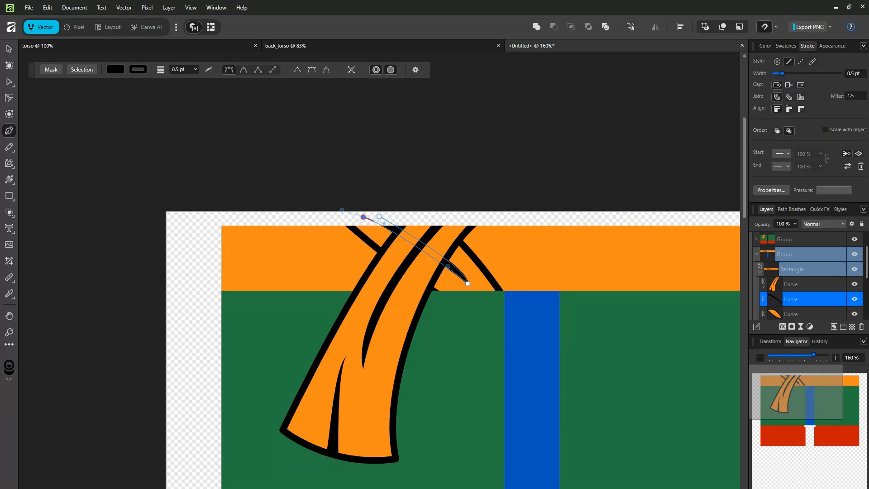
Apply a 0.5 pt stroke to the fold at the lower hem of the waistband's sash copy.
scroll(865, 264, down, 2)
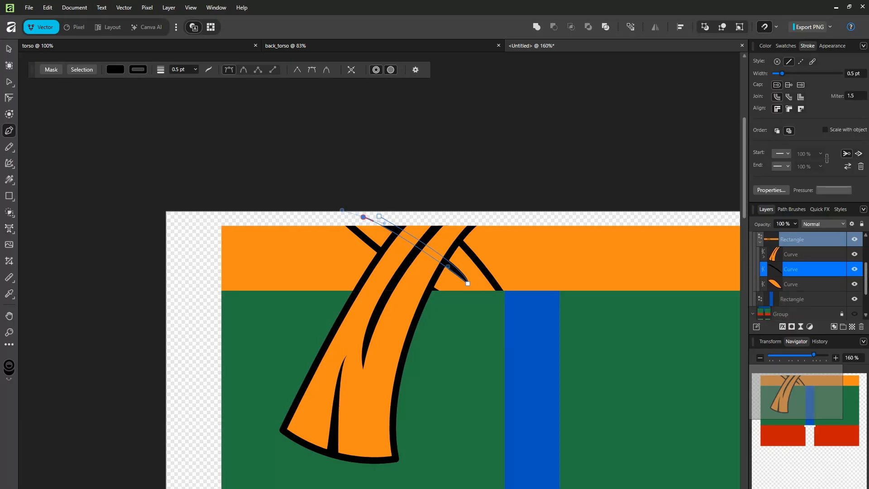
click(763, 257)
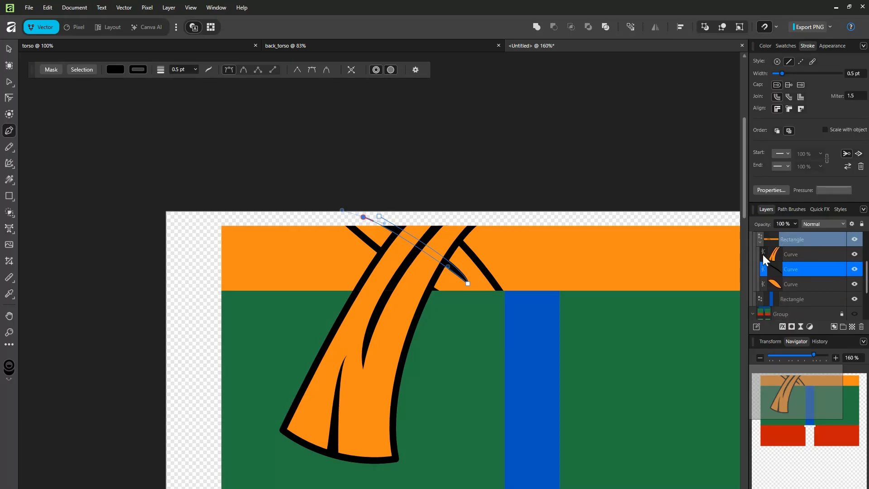
click(797, 269)
click(851, 74)
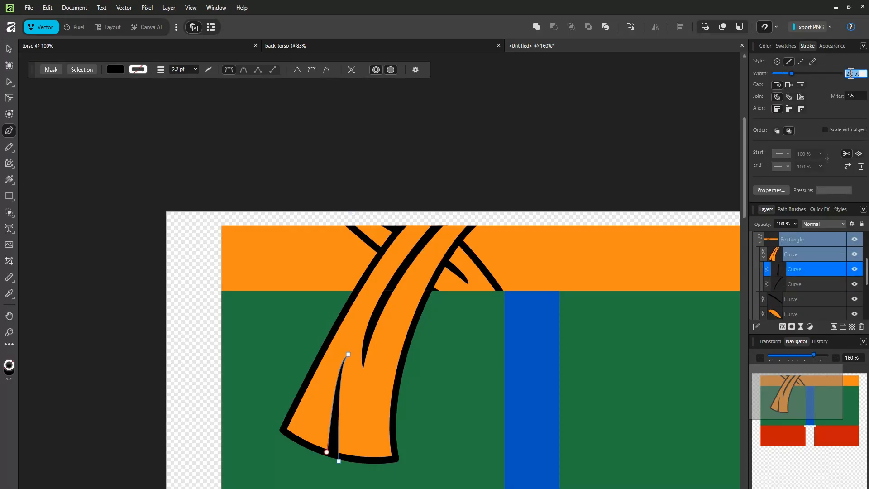
text(0.5)
key(Return)
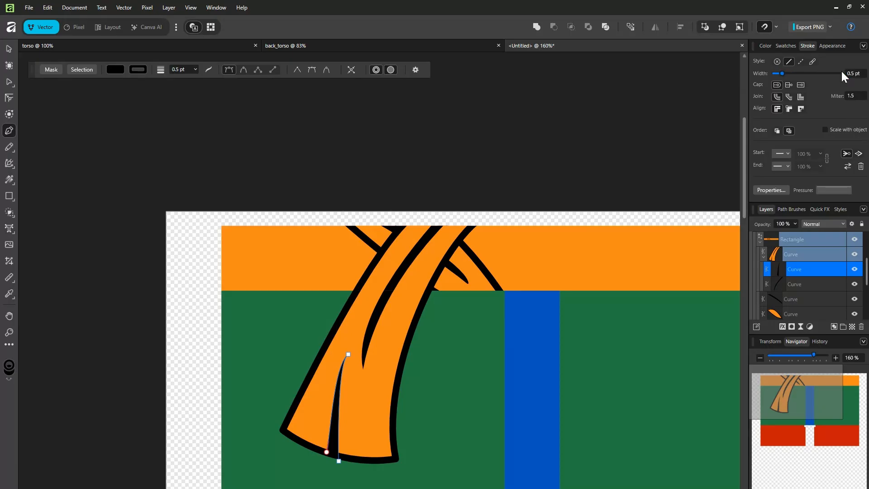
Give the long upper fold on the waistband's sash copy a 0.5 pt stroke.
click(800, 280)
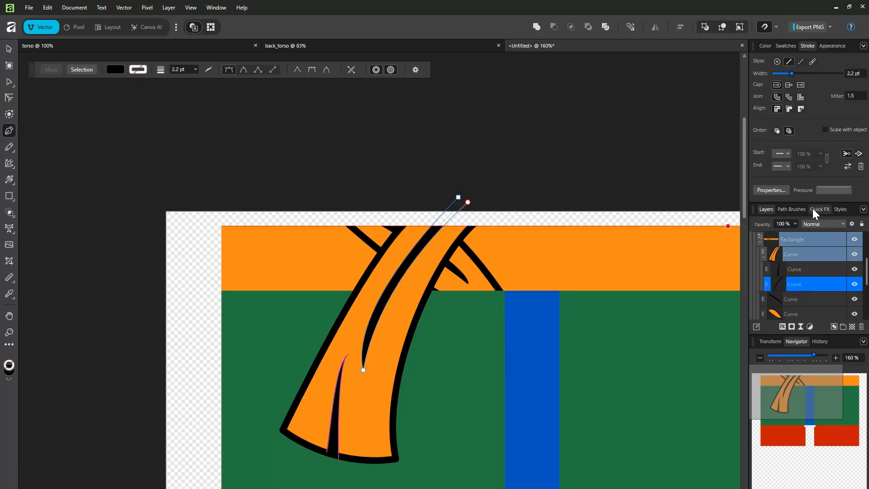
click(850, 75)
text(0)
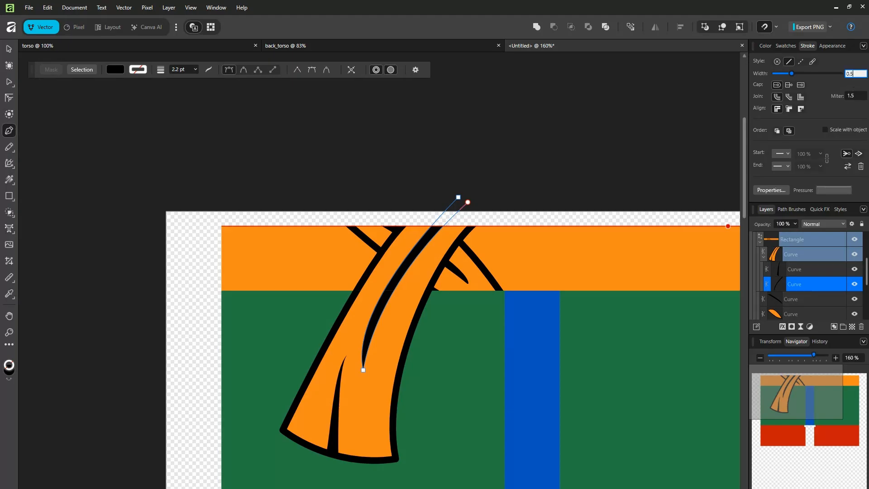
text(.5)
key(Return)
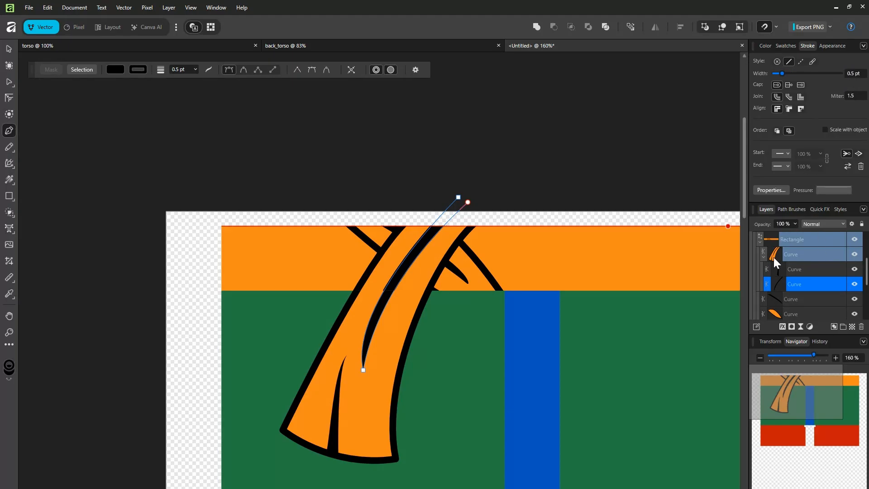
Replace the sash clipped in the leg's green rectangle with a copy of the waistband's updated sash.
click(775, 254)
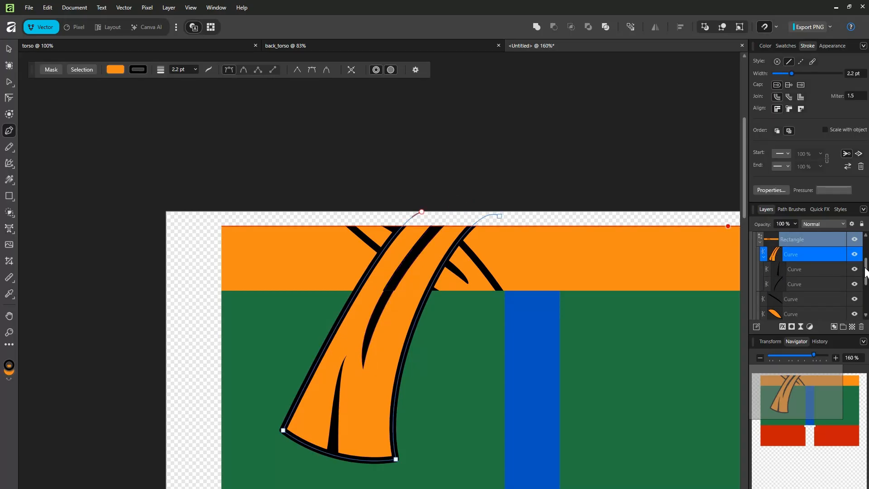
drag(865, 270, 867, 252)
click(755, 254)
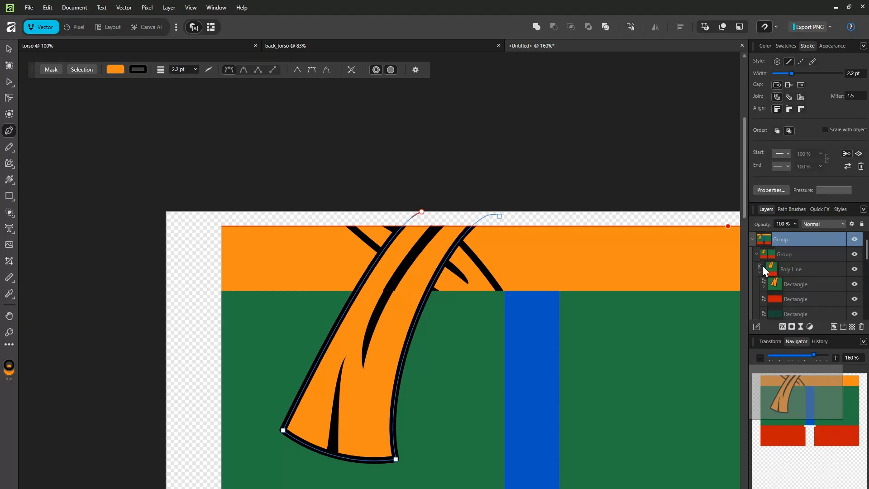
click(764, 287)
click(791, 299)
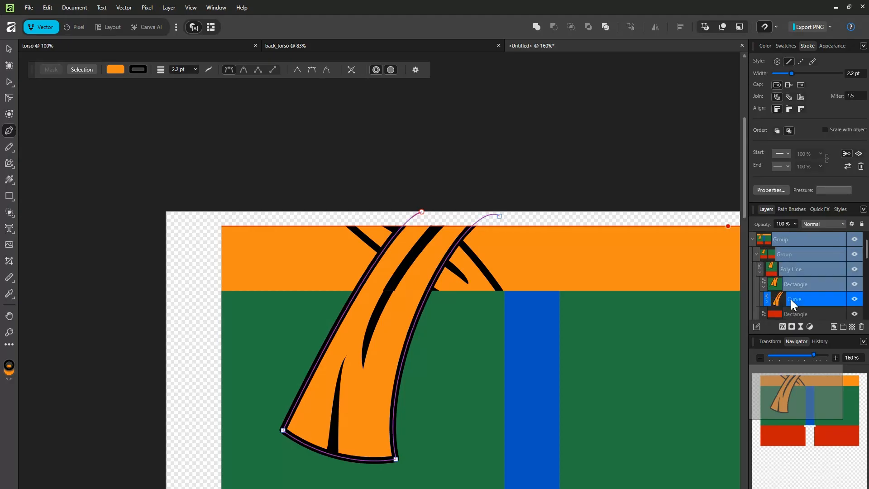
key(ctrl+v)
click(799, 312)
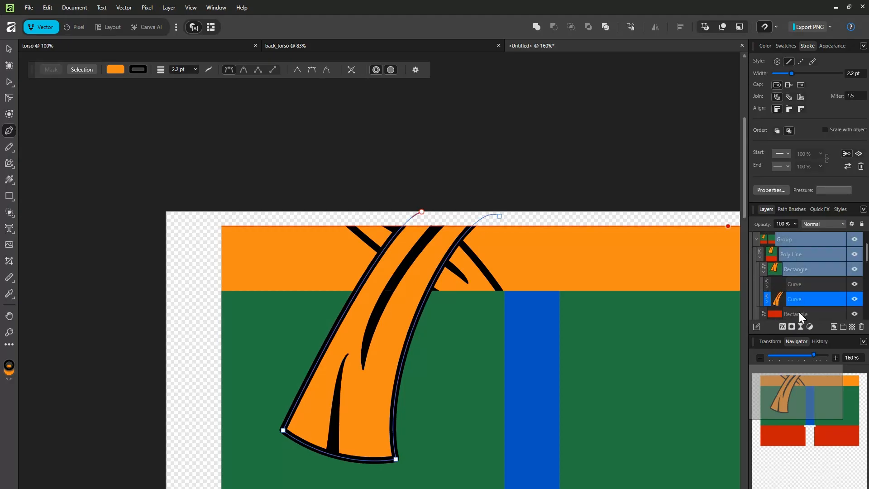
key(ctrl+z)
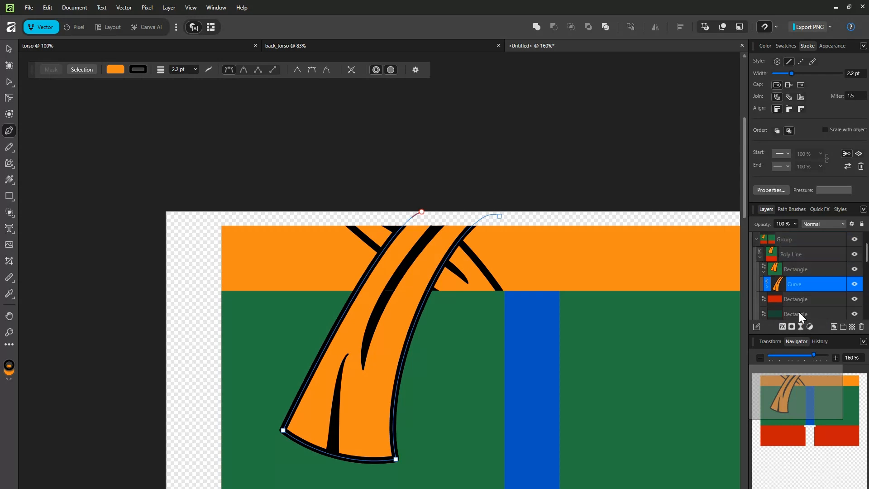
Try to move the tip of the hem fold in the waistband's sash copy up and to the left.
click(755, 239)
scroll(481, 309, down, 4)
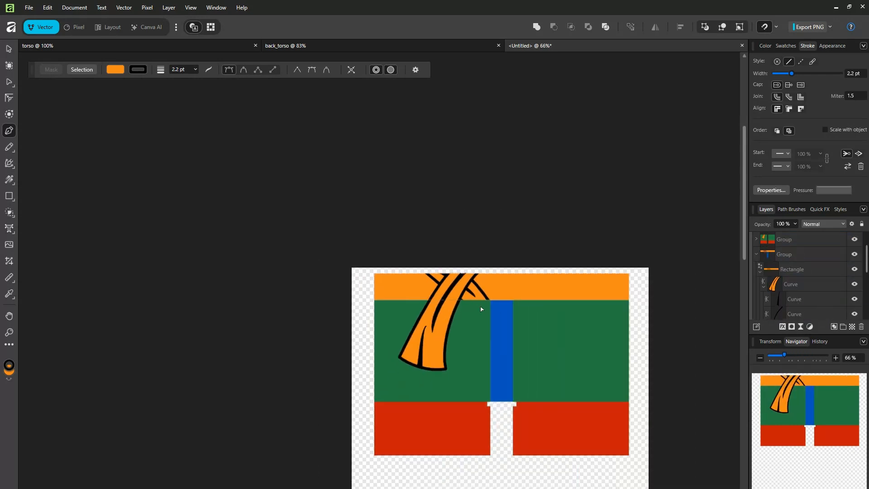
scroll(481, 309, down, 1)
scroll(480, 309, up, 3)
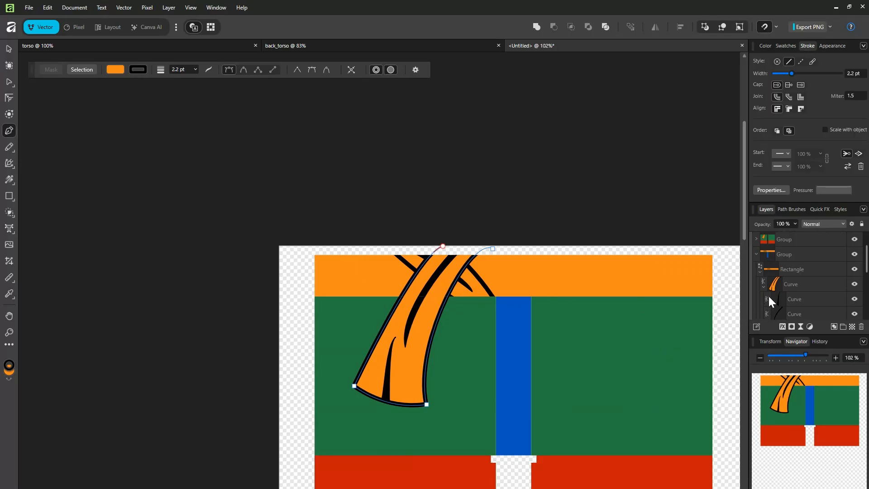
click(791, 303)
scroll(792, 306, down, 1)
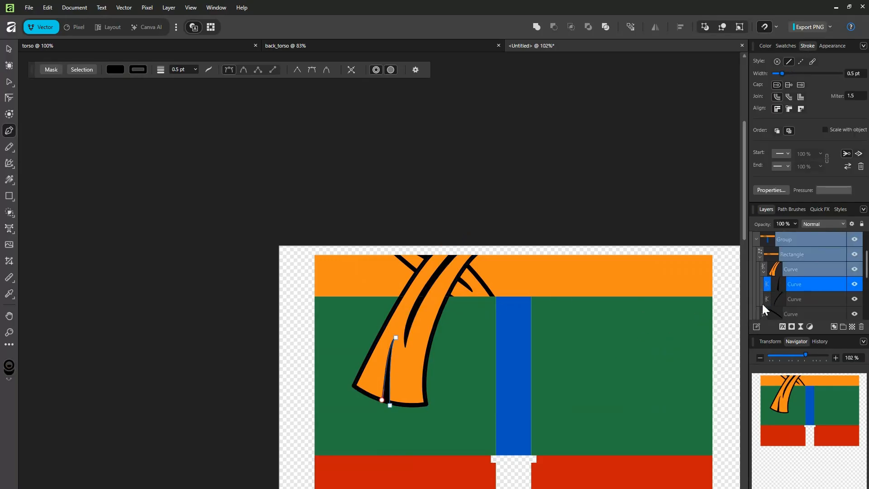
scroll(343, 356, up, 8)
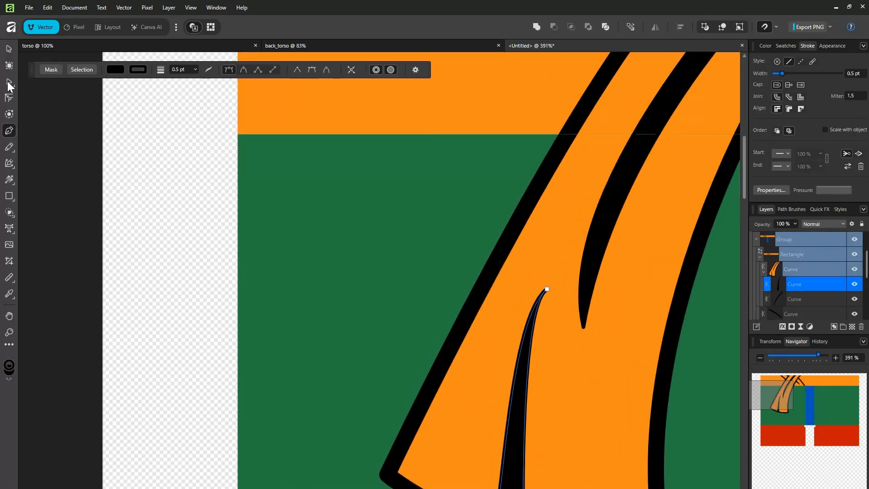
click(8, 83)
drag(546, 289, 535, 276)
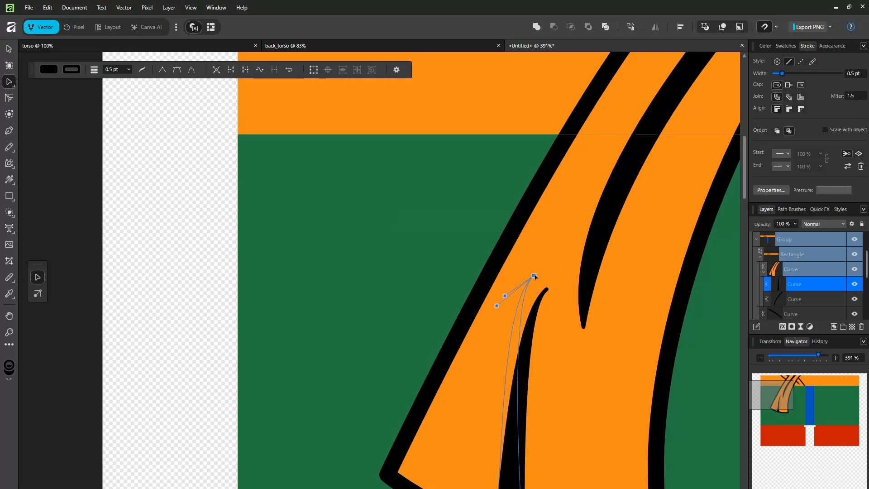
key(ctrl+z)
Move the tip of the hem fold in the green leg rectangle's sash slightly toward the sash's left edge.
scroll(864, 245, up, 2)
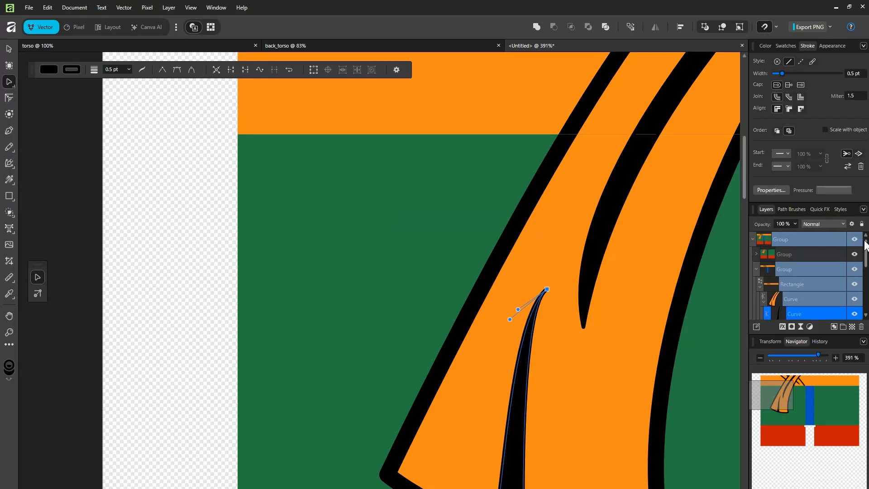
click(756, 254)
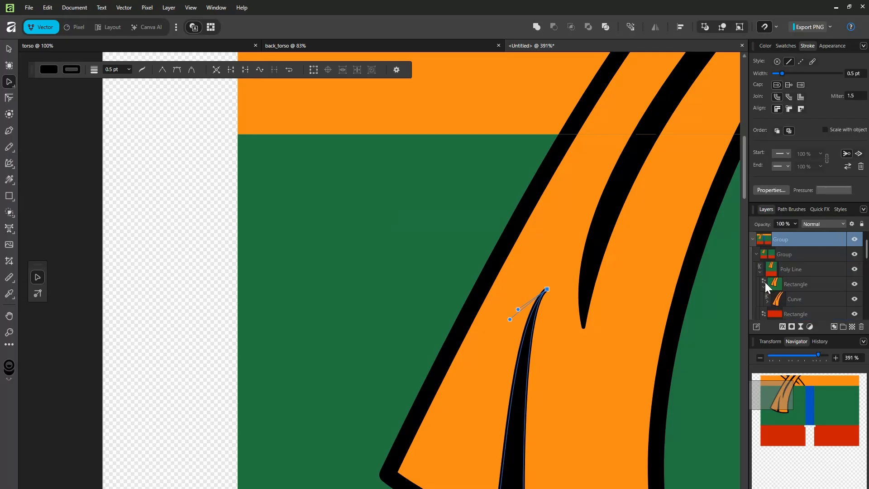
click(783, 301)
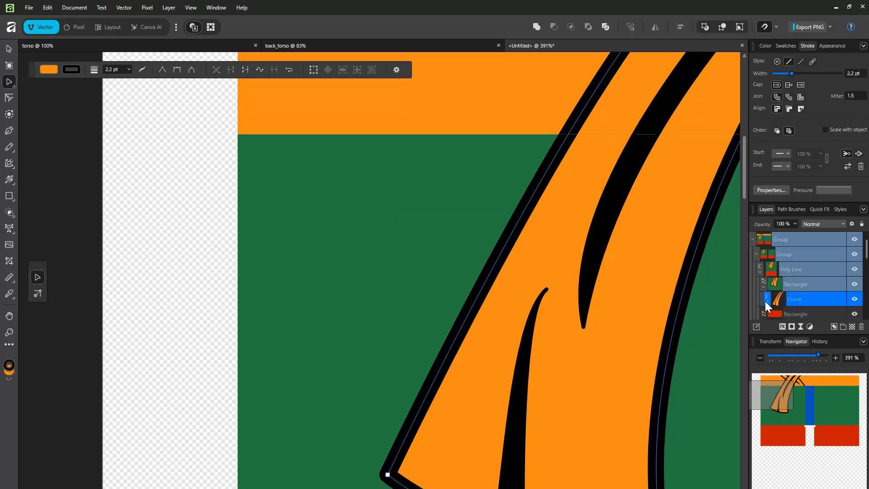
click(804, 313)
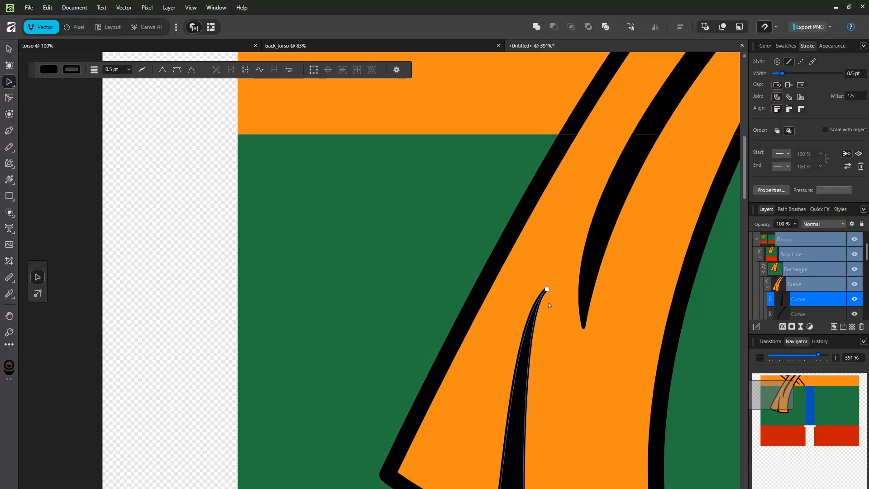
drag(547, 290, 531, 288)
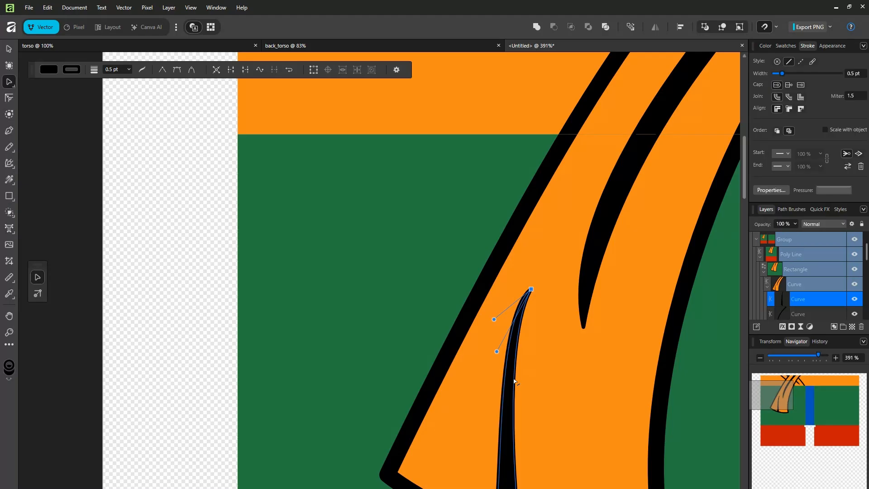
scroll(514, 380, down, 3)
scroll(514, 380, down, 4)
scroll(514, 380, up, 2)
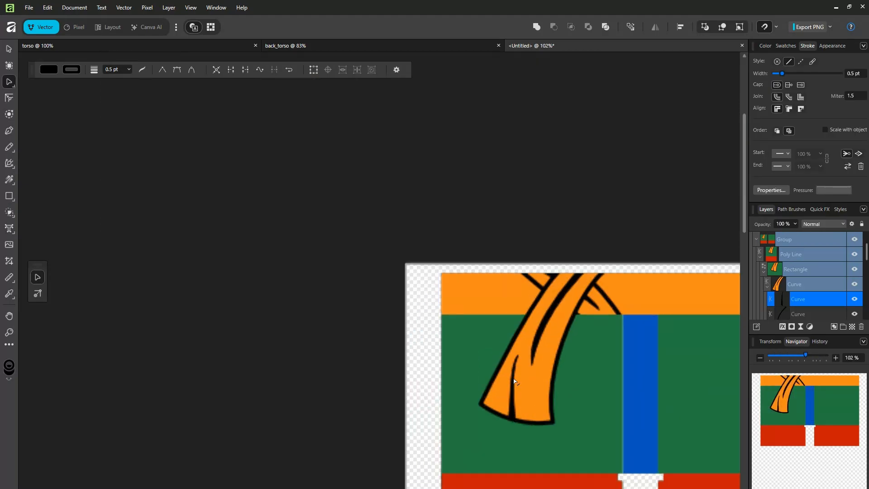
Move the left base node of the leg sash's hem fold inward to narrow the fold.
scroll(471, 417, up, 3)
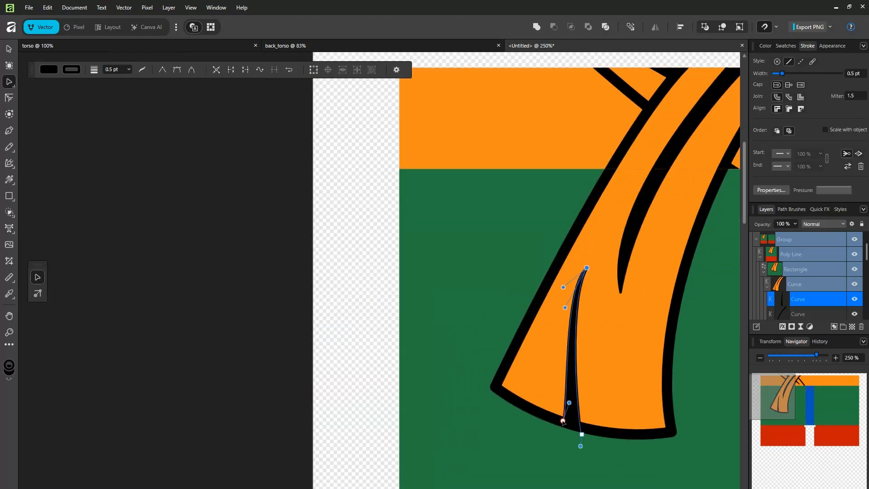
mouse_move(563, 421)
mouse_down()
mouse_move(549, 416)
mouse_move(570, 416)
mouse_up()
scroll(570, 416, down, 5)
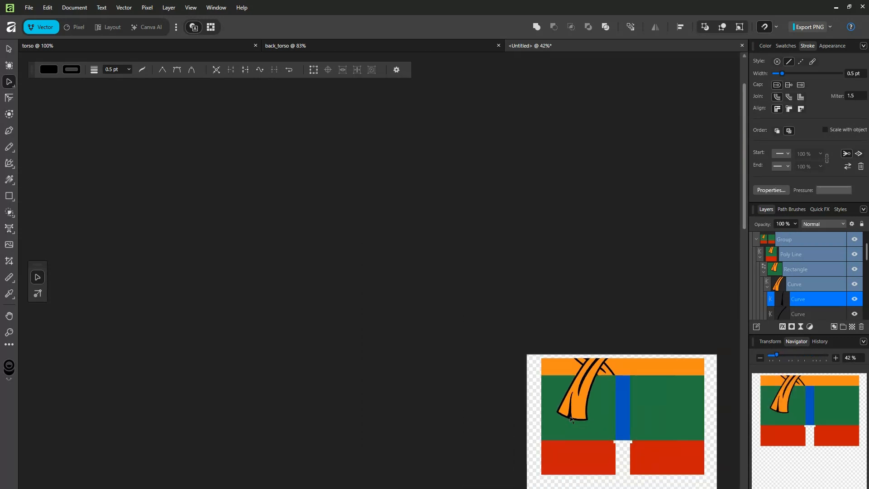
click(664, 238)
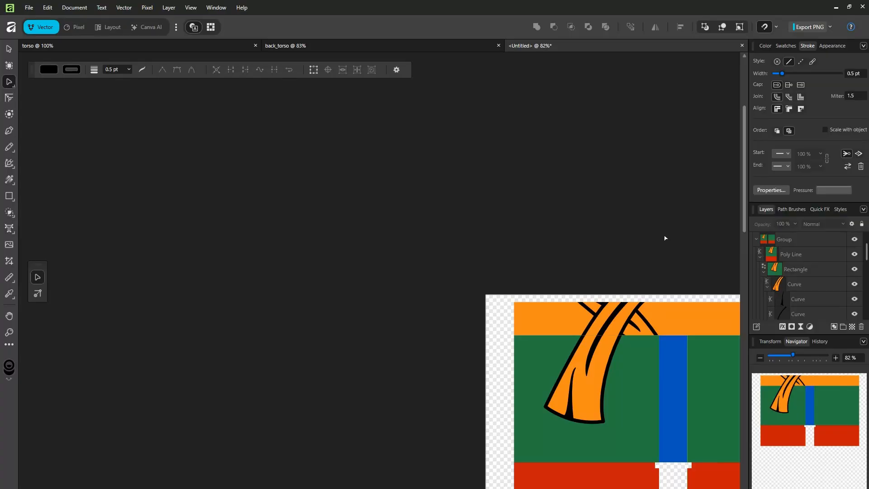
scroll(543, 337, down, 3)
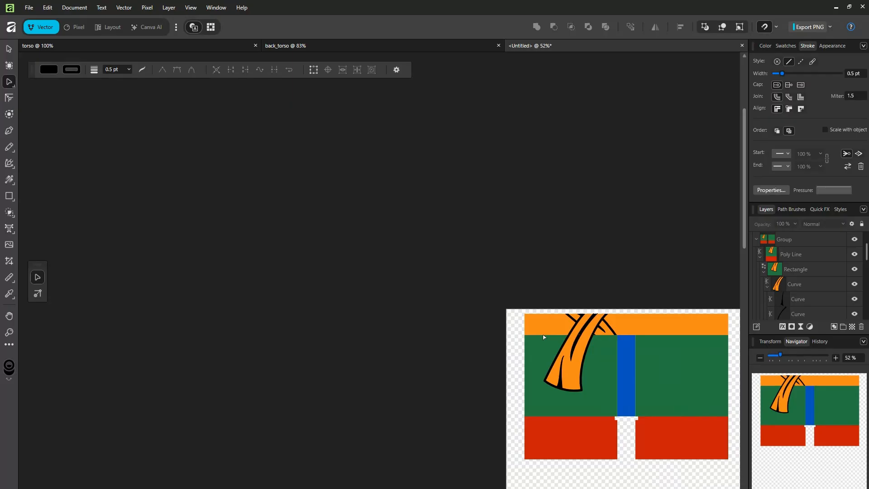
scroll(616, 369, down, 2)
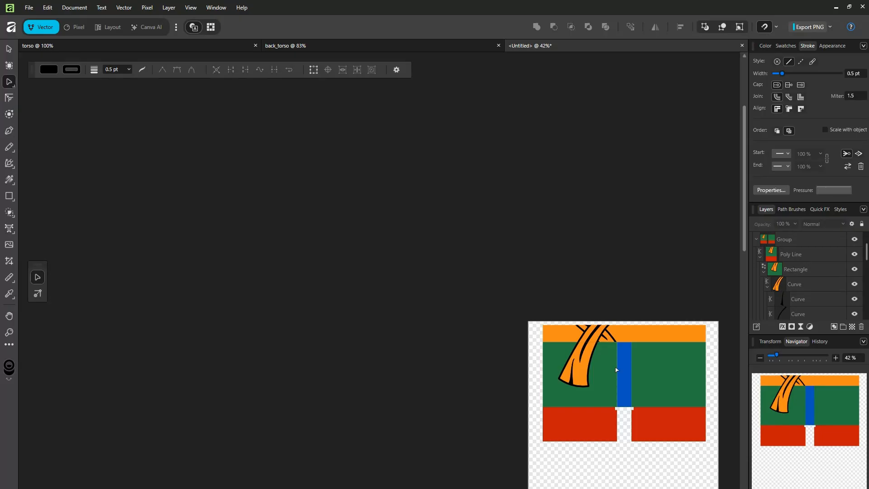
Draw tapered black folds with a 0.5 pt stroke across the waistband, left of the sash knot.
scroll(619, 337, up, 8)
key(p)
click(205, 289)
drag(394, 270, 522, 234)
scroll(336, 282, up, 2)
key(v)
scroll(337, 282, down, 1)
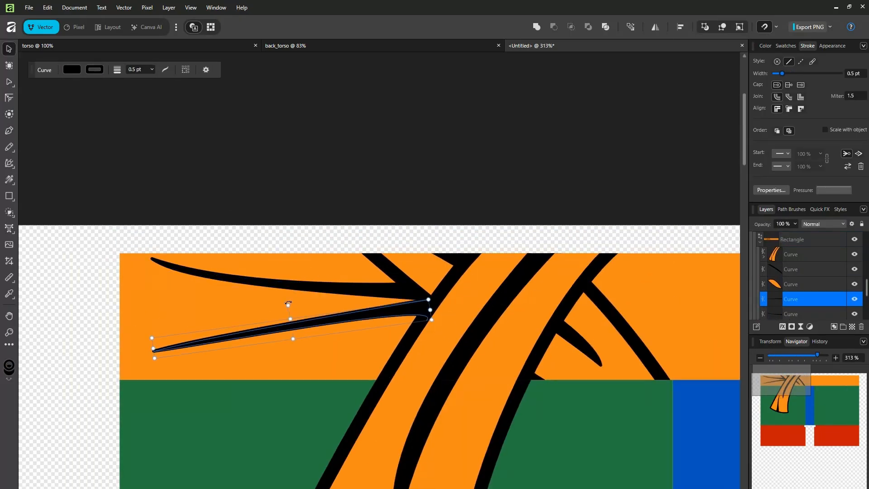
key(a)
Draw long tapered black folds running right from the sash knot and fit their starting nodes to the knot.
scroll(415, 190, down, 1)
key(p)
click(153, 296)
drag(694, 293, 676, 327)
key(a)
drag(152, 296, 123, 282)
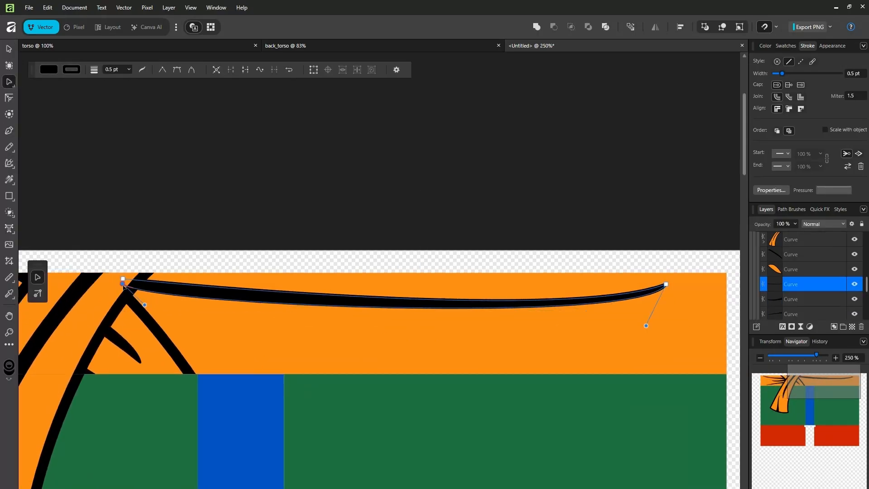
key(v)
key(a)
scroll(536, 362, up, 3)
scroll(452, 272, down, 4)
key(v)
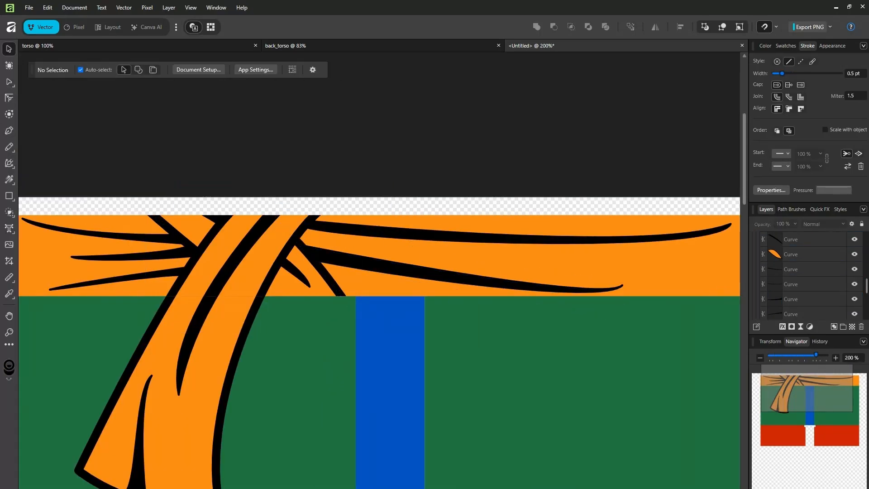
Draw a third tapered fold running right from the knot and extend its tip along the waistband.
key(p)
click(286, 276)
click(504, 283)
key(a)
drag(505, 283, 667, 285)
scroll(498, 272, up, 1)
key(v)
Hide the middle fold on the waistband's right part.
drag(295, 280, 347, 205)
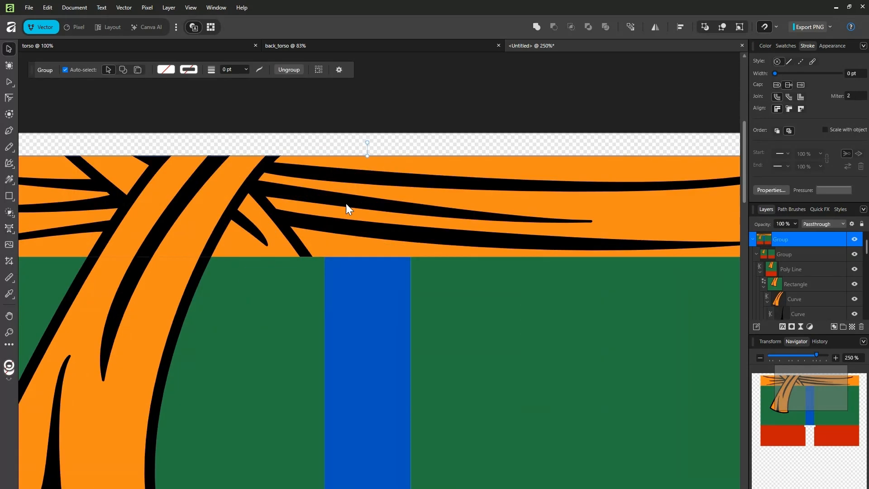
double_click(347, 205)
click(854, 269)
scroll(364, 208, down, 1)
Adjust the short fold at the waistband's right edge, then hide it.
drag(492, 233, 463, 208)
key(a)
scroll(447, 195, down, 1)
key(v)
click(465, 188)
scroll(465, 204, up, 2)
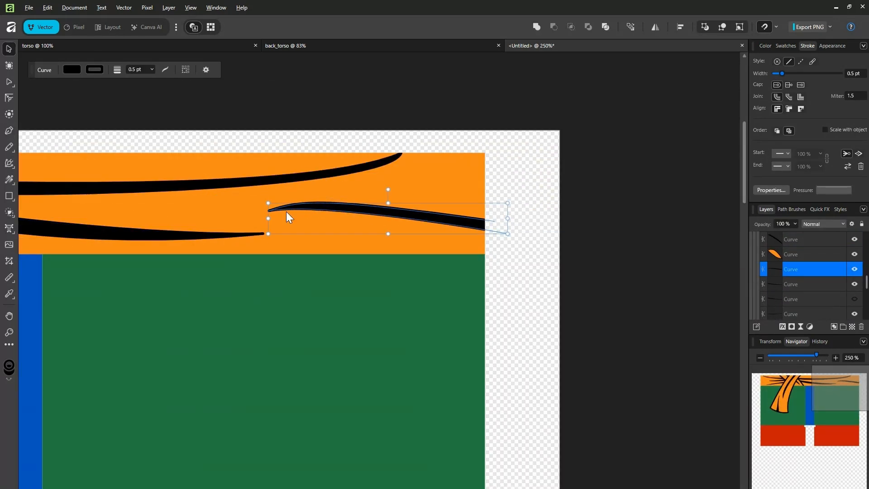
scroll(233, 219, down, 3)
click(854, 269)
Draw a curved second sash tail in the green leg rectangle, hanging from the waistband beside the first tail.
click(575, 337)
click(317, 226)
key(p)
click(213, 227)
key(a)
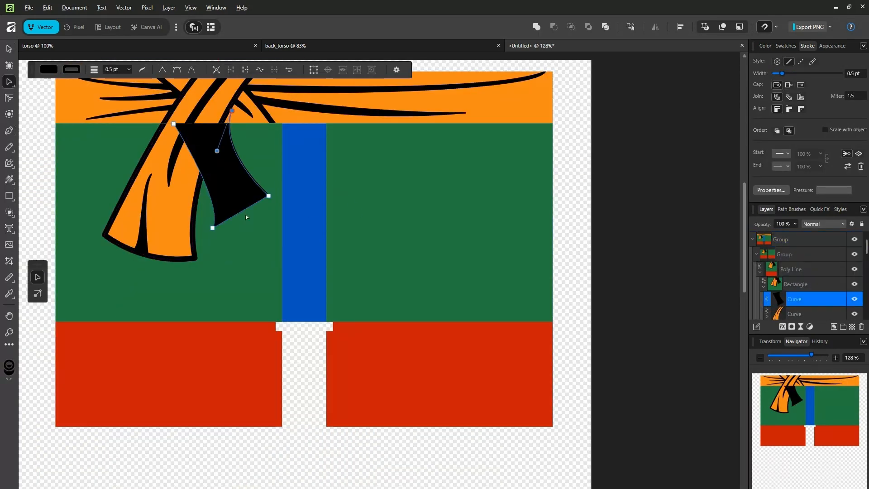
Fill the second sash tail with orange, outline it in 2.2 pt black, and lengthen it below the first tail.
click(855, 76)
scroll(194, 196, down, 1)
key(v)
drag(207, 223, 206, 293)
Draw tapered black folds with a 0.5 pt stroke inside the second sash tail.
scroll(257, 124, up, 4)
key(p)
click(183, 171)
click(205, 354)
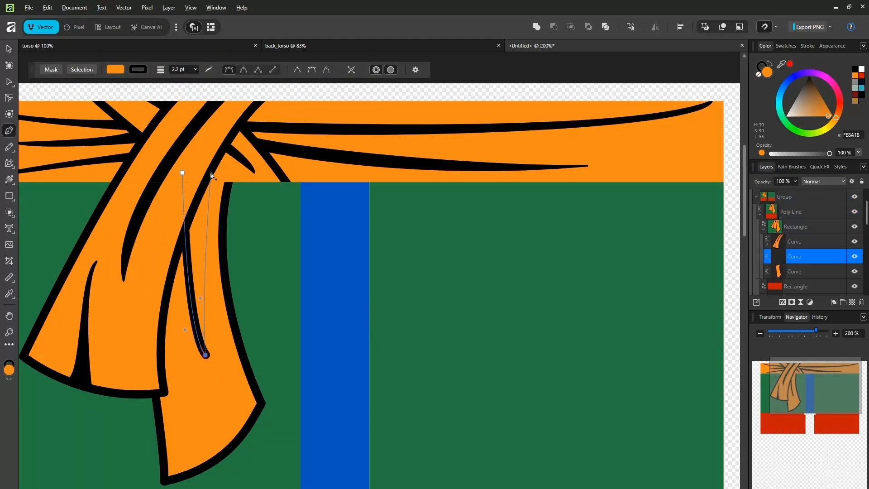
click(209, 173)
key(a)
key(p)
click(176, 337)
key(a)
scroll(335, 400, down, 8)
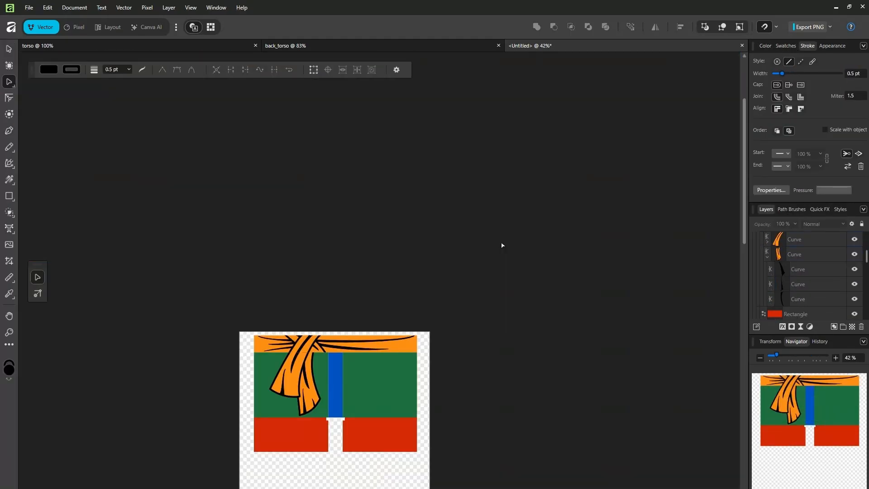
Draw an orange rectangle with a 4.3 pt black stroke across both red lower leg areas.
scroll(338, 426, up, 4)
key(m)
drag(166, 342, 501, 398)
click(764, 45)
click(807, 45)
click(851, 74)
text(4.3)
click(764, 45)
click(854, 75)
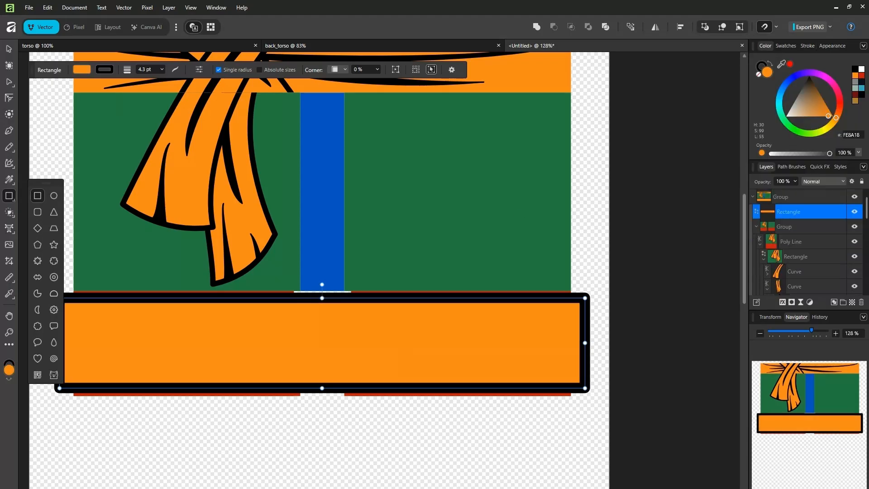
Draw 4.3 pt black wrap lines and short diagonal connecting lines across the orange rectangle over the lower legs.
key(p)
click(173, 320)
click(217, 301)
key(a)
scroll(267, 271, up, 4)
key(p)
click(529, 364)
click(591, 395)
key(a)
scroll(622, 396, down, 4)
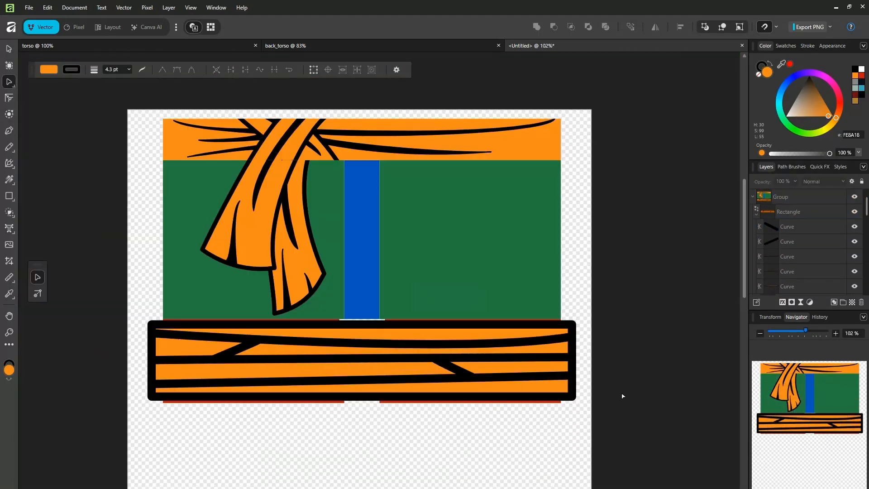
Clip the orange wraps inside the lower leg rectangles and fill the green upper leg areas with black.
drag(788, 212, 791, 231)
click(854, 69)
scroll(815, 226, down, 2)
click(790, 212)
click(855, 68)
Fill the blue strip between the legs with black and hide the dark green rectangle in the leg shape.
click(362, 240)
click(855, 68)
click(855, 256)
click(854, 197)
click(652, 229)
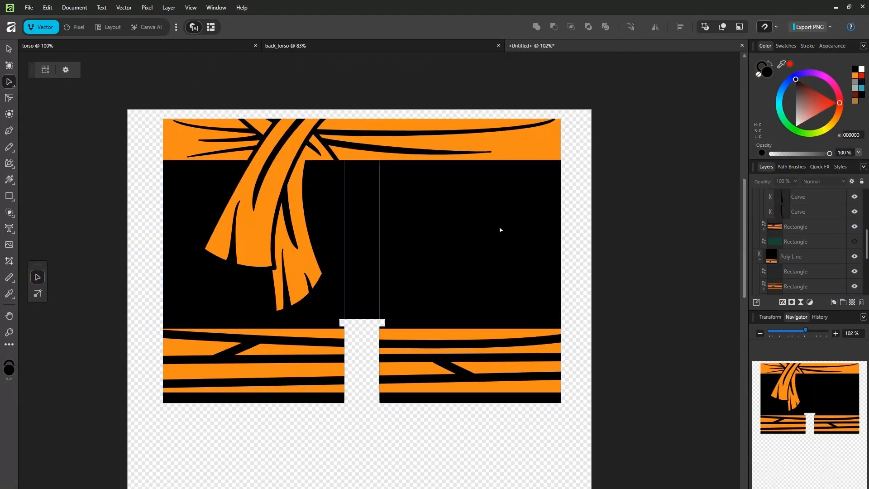
Draw vertical gold lines with a 4.3 pt stroke down the left leg's black thigh area, clipped inside it.
key(p)
click(186, 142)
click(181, 355)
click(785, 46)
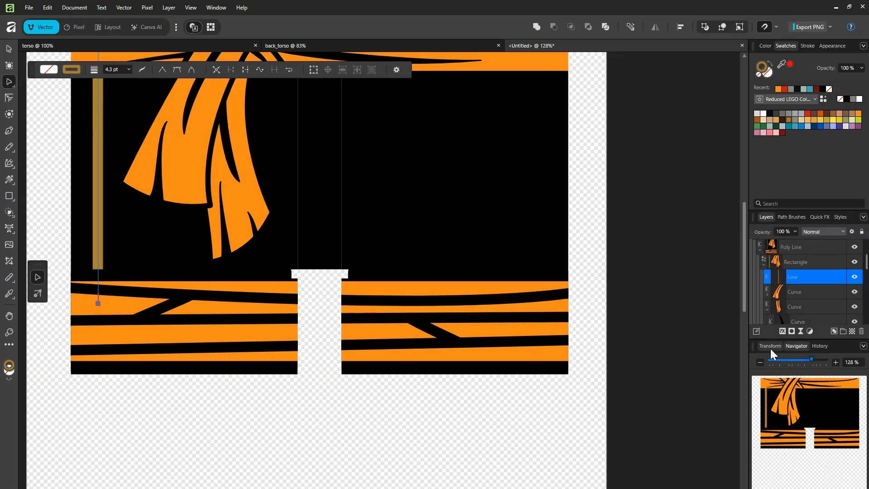
click(770, 347)
key(v)
click(317, 195)
shift+click(386, 230)
click(230, 195)
Draw a curved gold stripe across the right thigh and layer a black curve over it to split it in two.
scroll(475, 262, down, 2)
key(p)
click(186, 175)
key(a)
key(v)
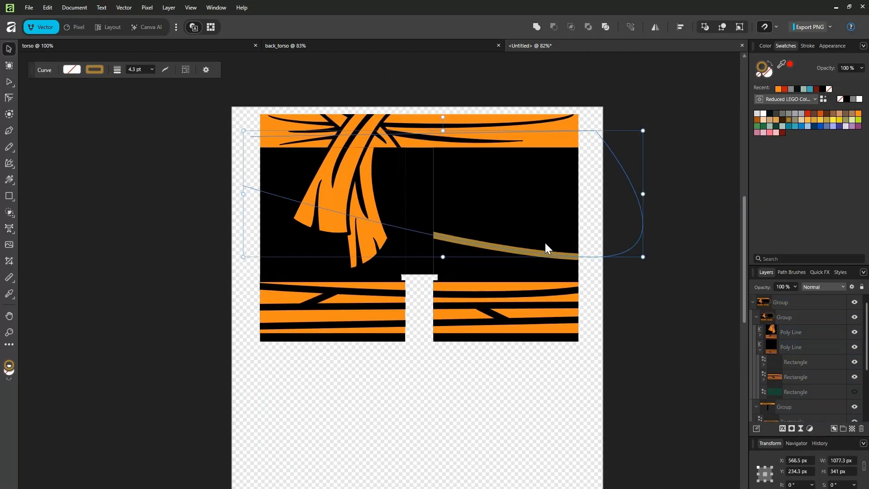
click(807, 46)
click(796, 344)
click(765, 46)
Bring the orange Greek key pattern from the torso design into the legs document and clip it to the right thigh.
drag(795, 286, 808, 266)
click(153, 46)
click(624, 45)
key(ctrl+v)
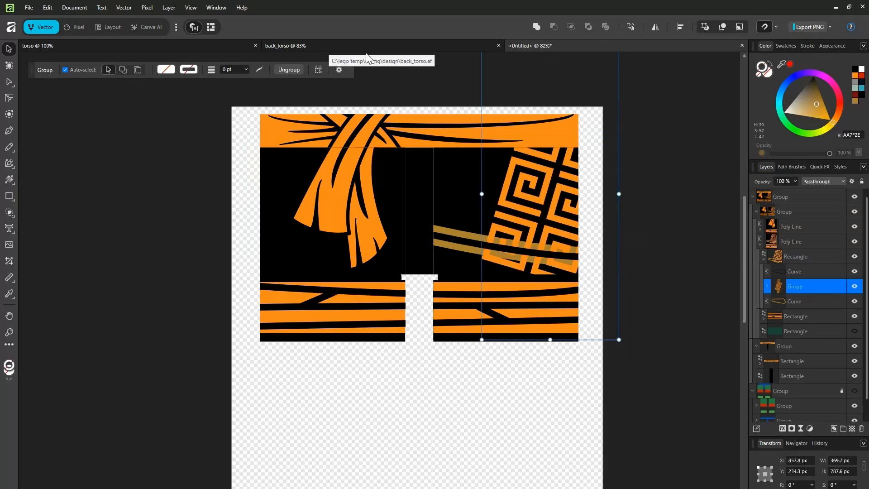
Paste the torso artwork into the legs document and place it above the belt as a reference.
click(368, 46)
key(ctrl+v)
click(482, 250)
scroll(427, 299, up, 8)
scroll(426, 298, down, 10)
click(854, 197)
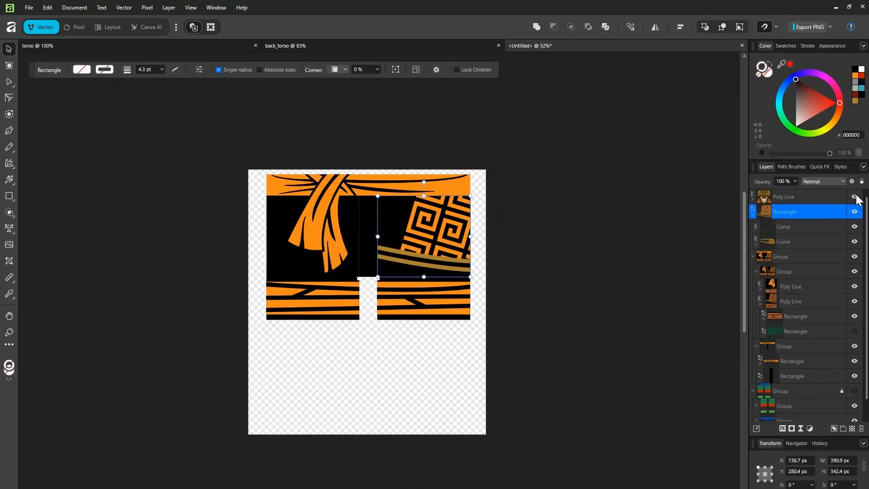
Move the right thigh rectangle with its curves back inside the right leg shape.
click(752, 199)
scroll(337, 359, up, 5)
drag(783, 226, 794, 376)
scroll(452, 254, down, 4)
click(693, 203)
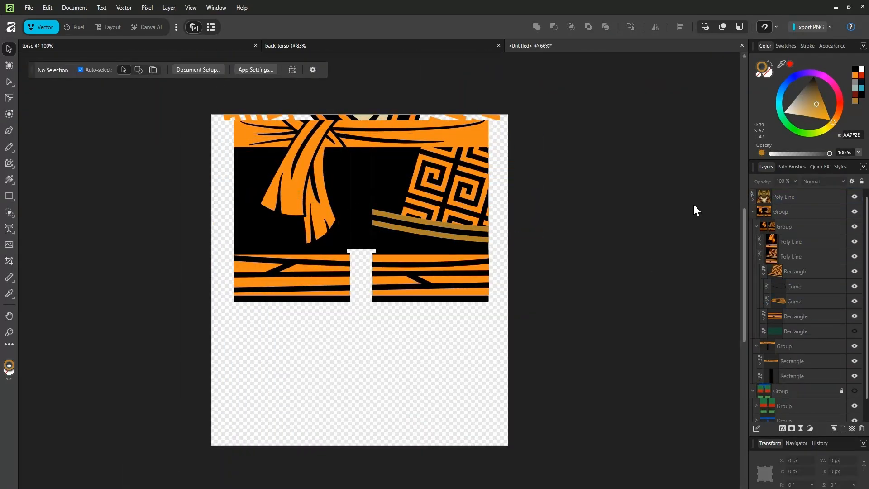
Hide the gold curved stripes and the key pattern on the right thigh.
click(855, 75)
click(855, 316)
click(854, 332)
click(610, 313)
click(855, 286)
click(854, 301)
click(795, 272)
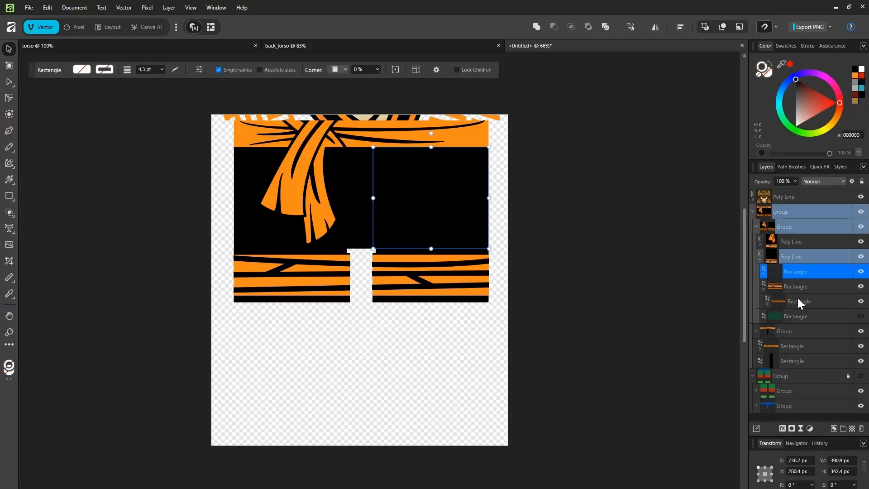
Draw a thick orange curved stripe from the sash knot down across the right thigh, clipped inside it.
shift+click(791, 331)
key(ctrl+v)
click(627, 275)
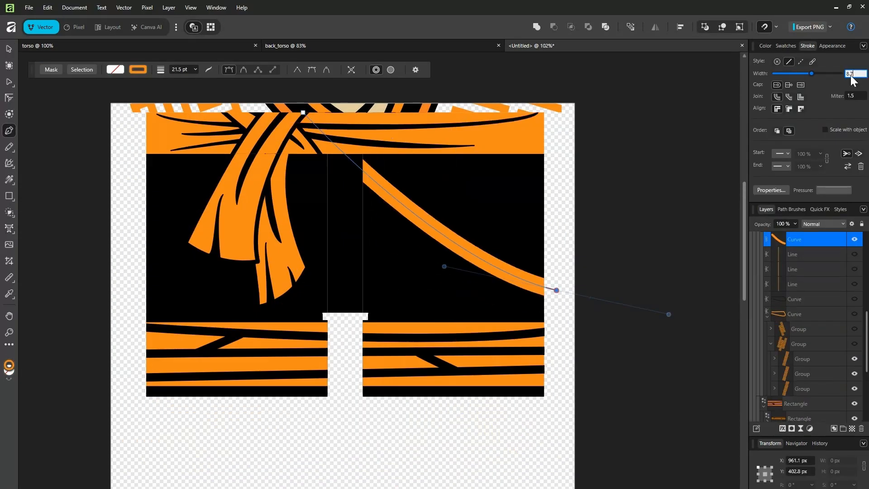
drag(444, 264, 404, 233)
Duplicate the thigh stripe and vary the copies' stroke widths and colours to form a double orange stripe with black.
key(ctrl+j)
click(807, 46)
click(764, 46)
click(855, 75)
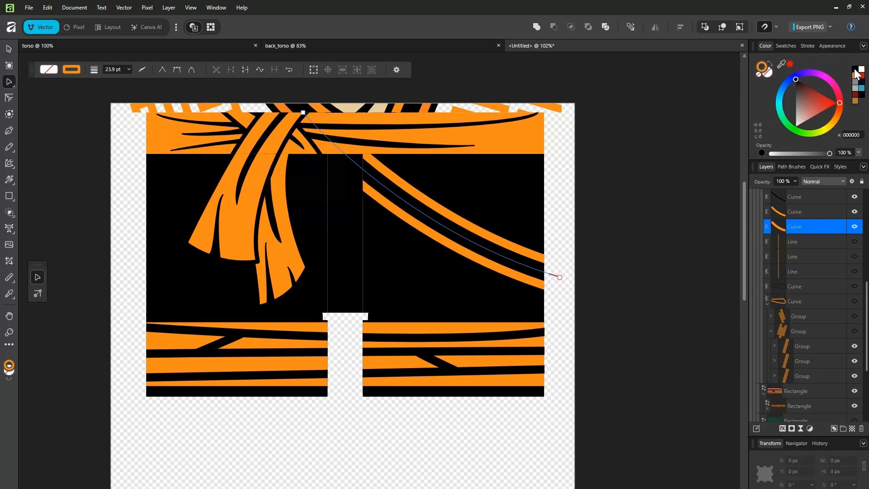
Group the stripe curves, duplicate the group, flip it horizontally and place it across the left thigh.
key(ctrl+g)
key(ctrl+j)
drag(434, 97, 429, 97)
drag(783, 212, 784, 234)
click(655, 27)
drag(428, 177, 270, 189)
click(753, 226)
click(783, 242)
key(a)
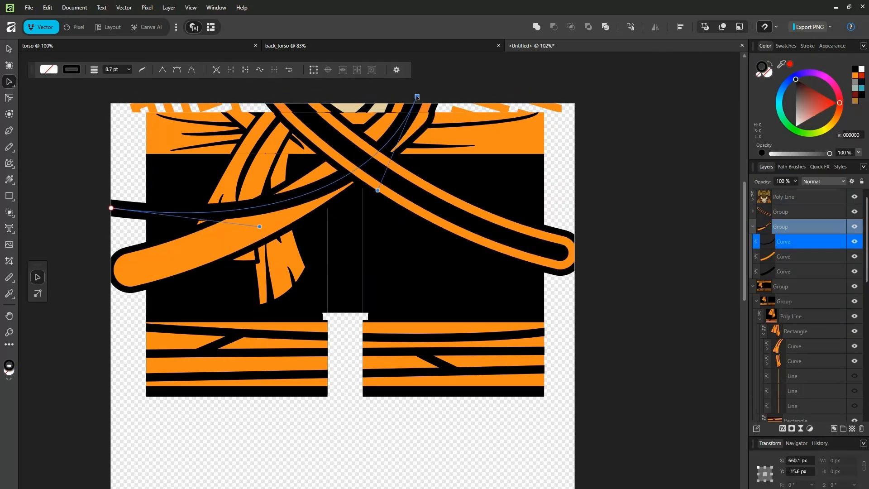
Reshape the mirrored stripe curves, set the stroke width to 23.9 pt, and clip the grouped stripes inside the left thigh.
drag(111, 206, 124, 275)
click(807, 45)
text(23.9)
click(765, 45)
key(ctrl+g)
drag(785, 211, 794, 308)
Recolour the sash's orange hanging ends and belt band with the gold-brown swatch AA7F2E.
click(799, 275)
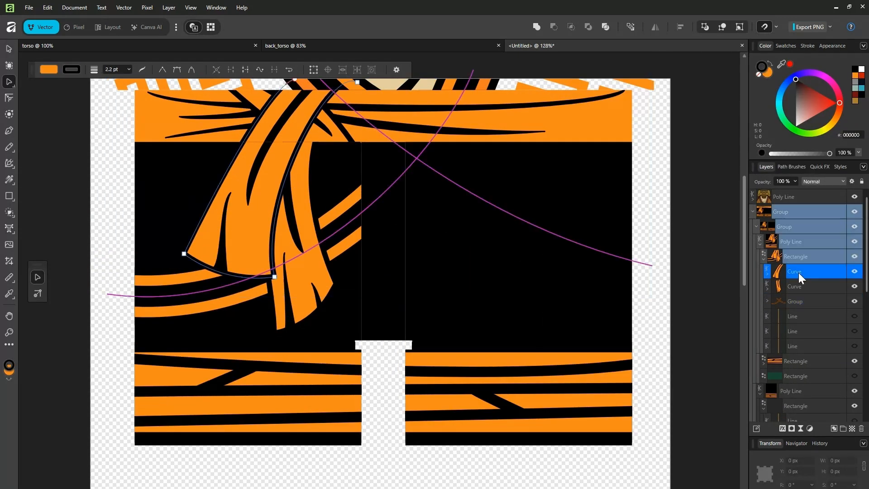
click(854, 100)
click(795, 274)
scroll(520, 199, up, 3)
Clip the key pattern into the right thigh, then duplicate the pattern group and flip it horizontally.
drag(785, 197, 795, 277)
key(ctrl+j)
click(655, 27)
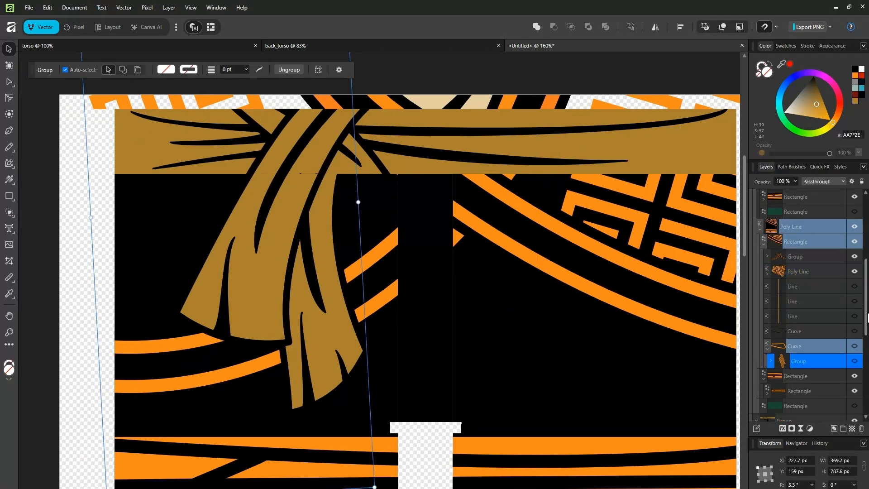
Position the mirrored key pattern over the left thigh, outline its visible area and clip it inside the thigh.
drag(801, 360, 785, 195)
drag(271, 128, 248, 128)
key(p)
drag(785, 197, 794, 317)
scroll(398, 263, down, 4)
Duplicate the crossing stripes into the centre strip between the legs and hide the torso reference.
key(v)
click(313, 264)
key(ctrl+j)
click(861, 197)
scroll(497, 204, down, 3)
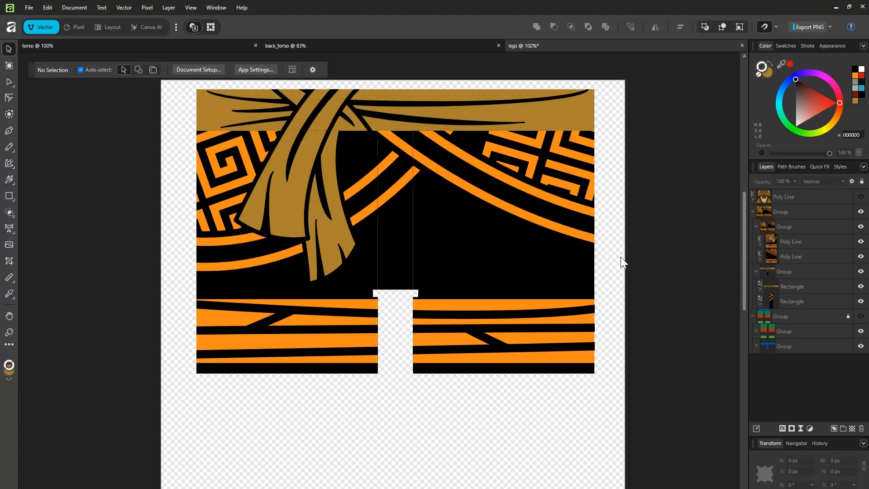
click(860, 196)
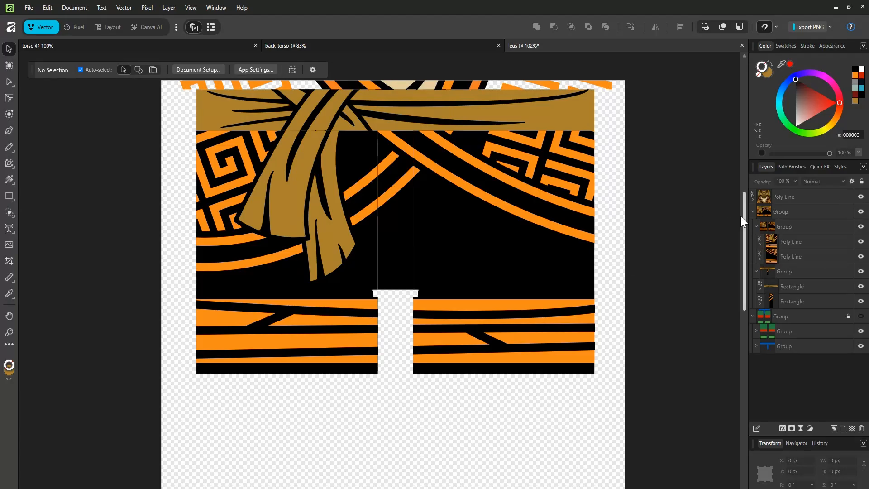
click(775, 199)
drag(490, 88, 500, 285)
key(ctrl+z)
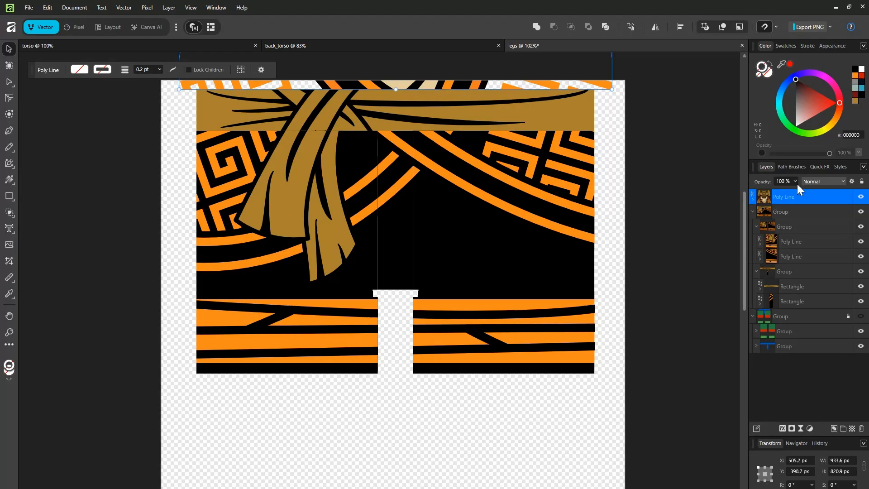
click(860, 197)
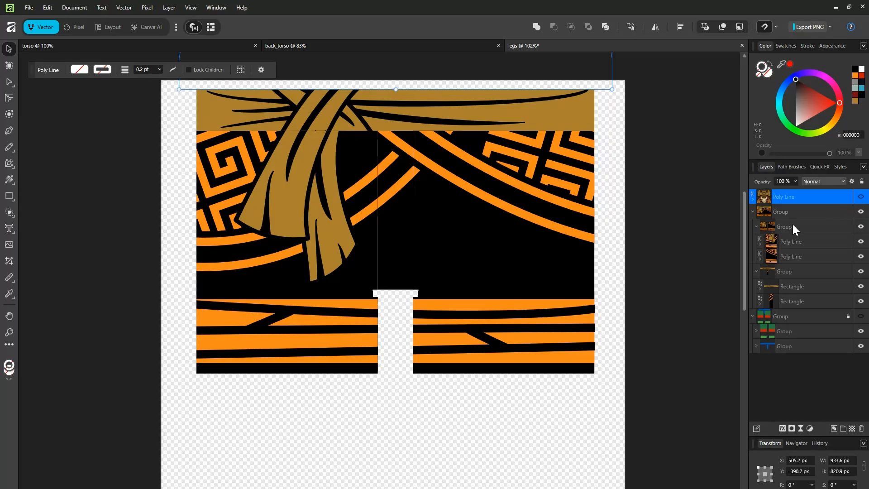
Duplicate the legs artwork group and hide one copy as a backup.
click(752, 211)
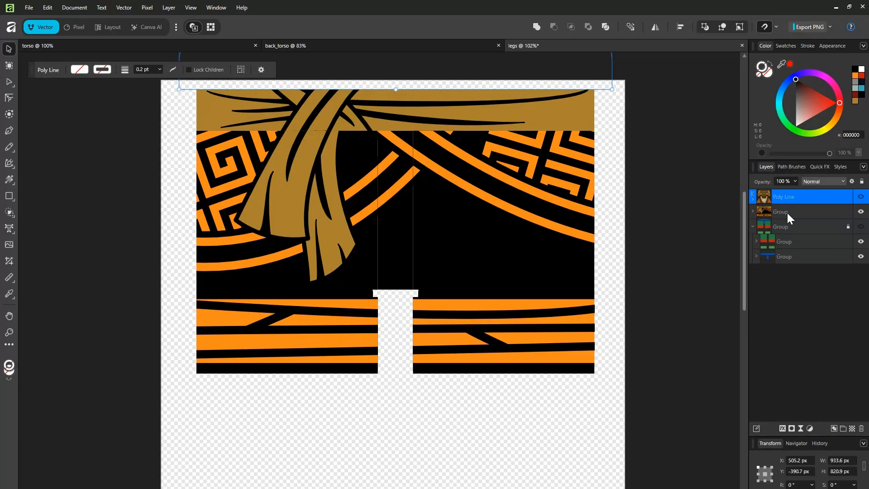
click(793, 214)
key(ctrl+j)
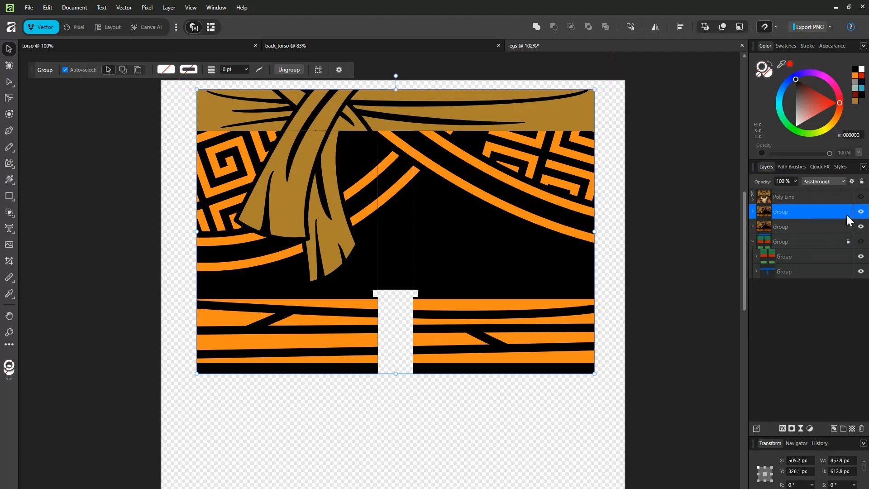
Expand the visible legs artwork group and show the locked template group beneath it.
click(752, 226)
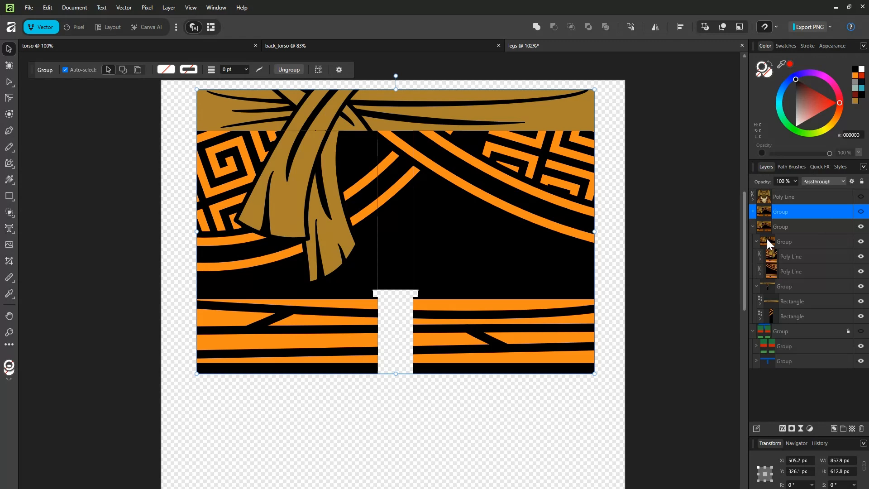
click(804, 253)
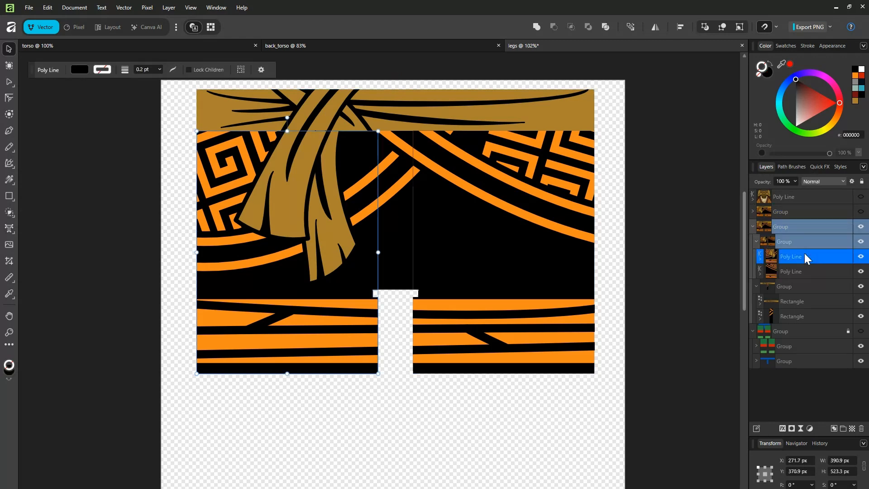
click(860, 331)
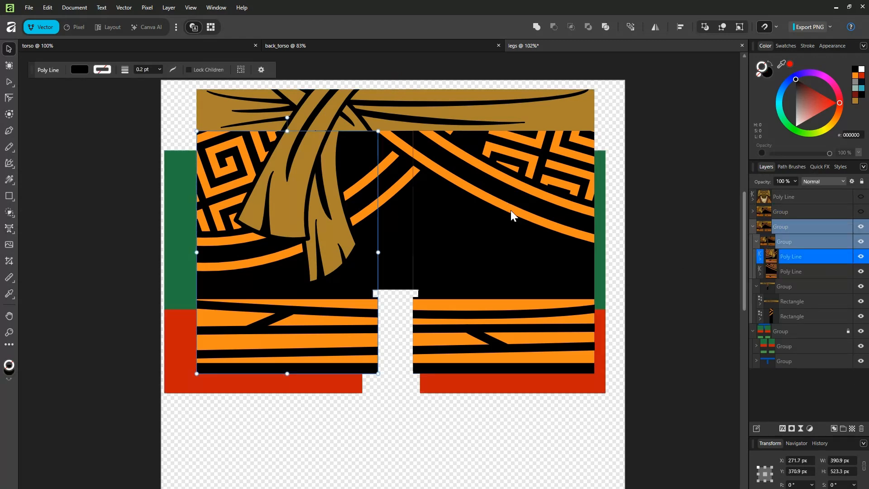
click(773, 330)
ctrl+scroll(535, 274, down, 3)
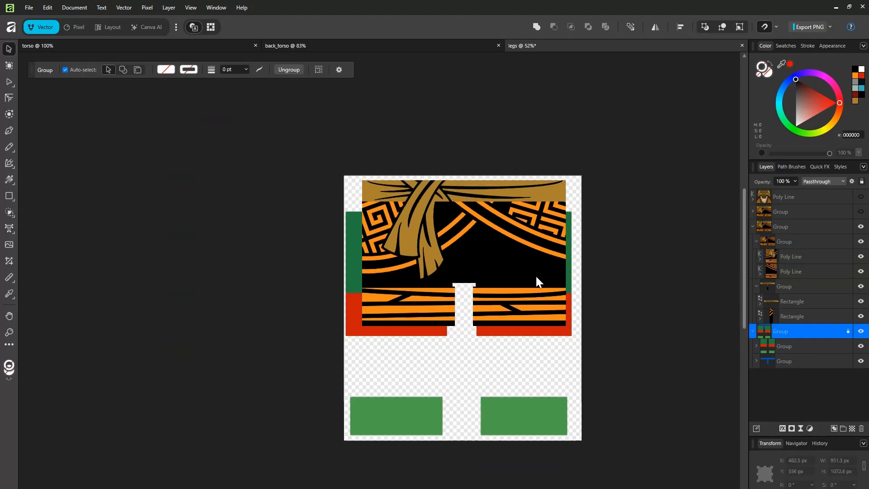
ctrl+scroll(535, 274, up, 5)
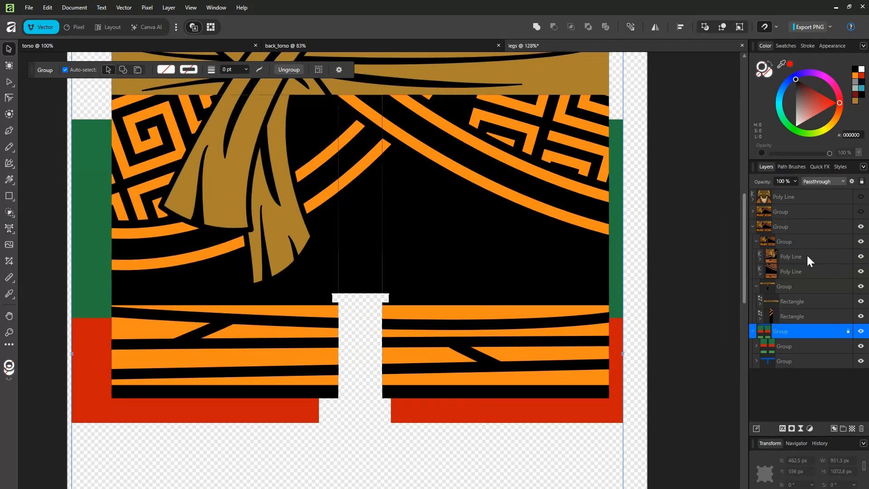
Move the left leg artwork onto the template's left leg and widen it to 427.1 px to cover it.
click(756, 345)
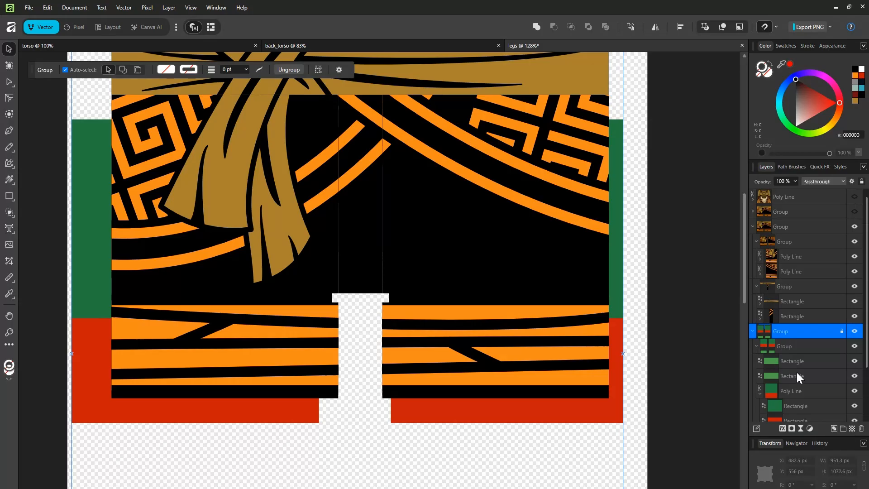
click(792, 390)
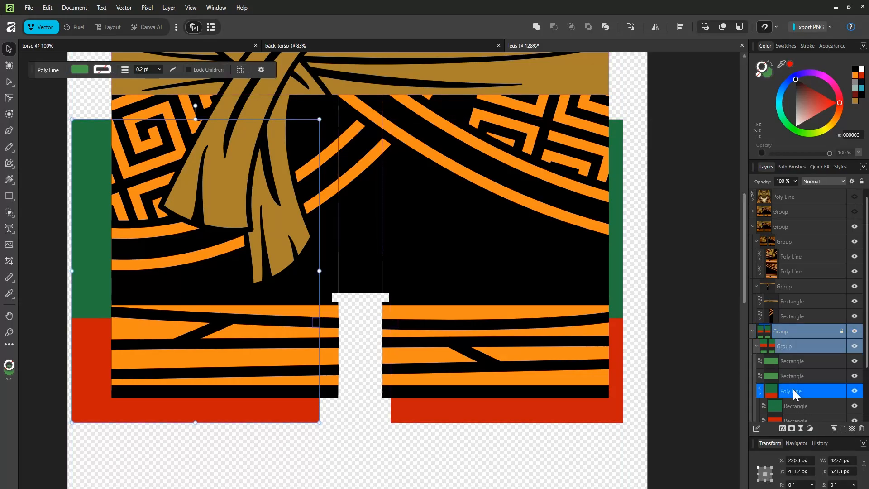
click(794, 255)
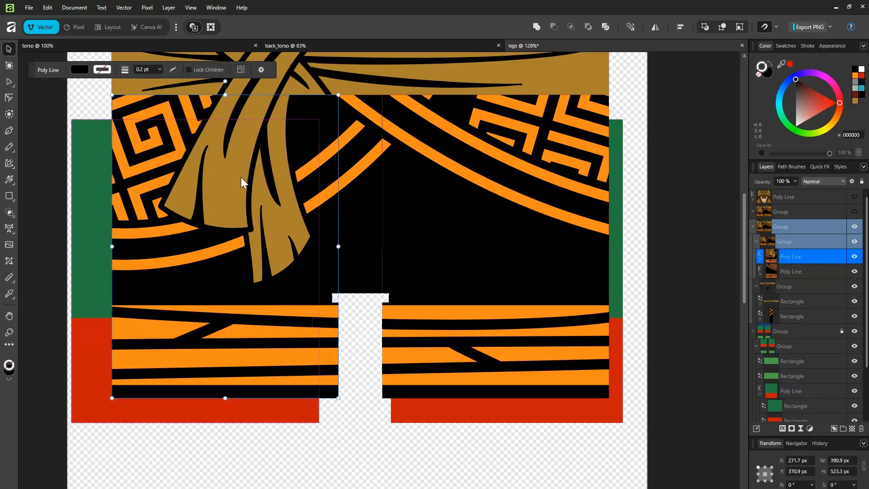
drag(230, 183, 194, 207)
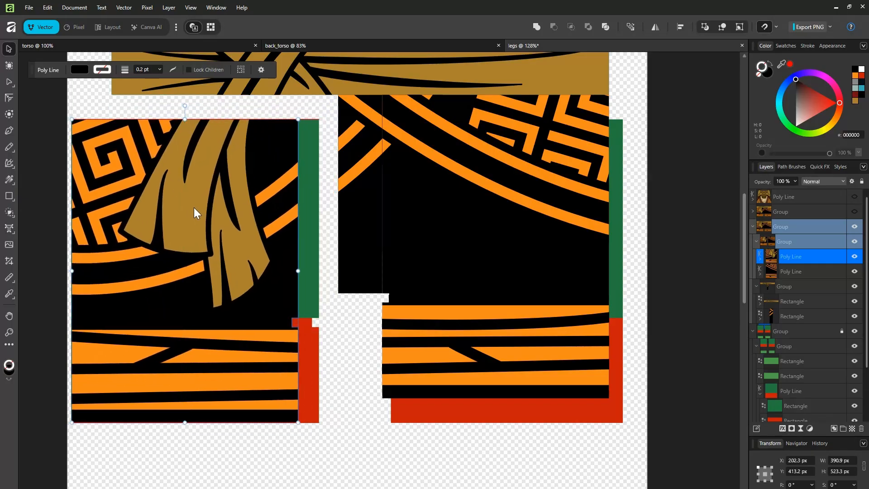
drag(298, 271, 316, 271)
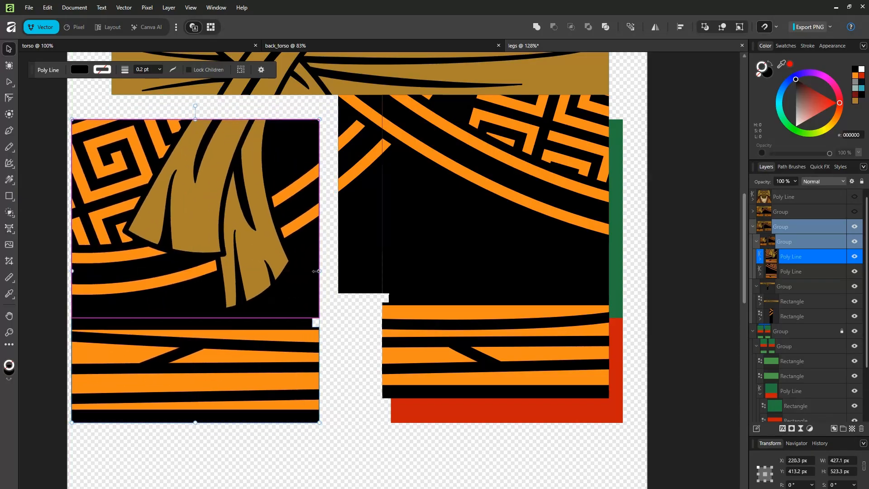
Move the right leg artwork onto the template's right leg and widen it to 400.1 px to cover it.
click(759, 393)
click(792, 406)
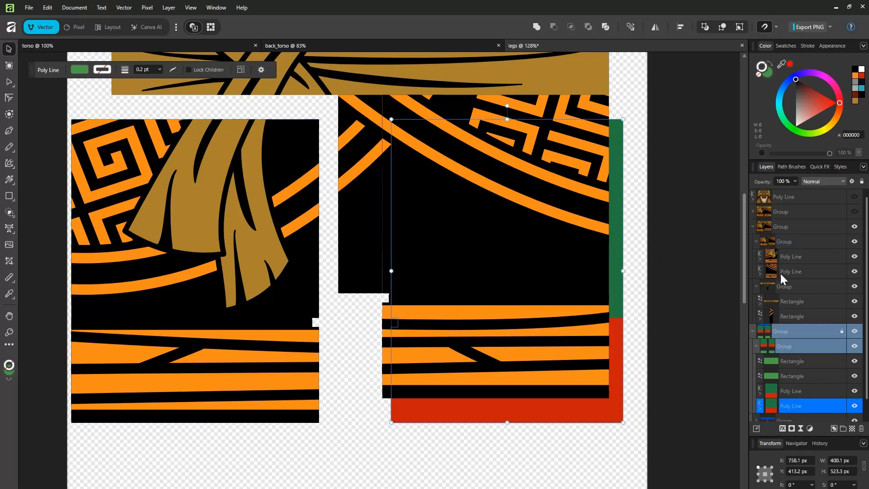
click(795, 271)
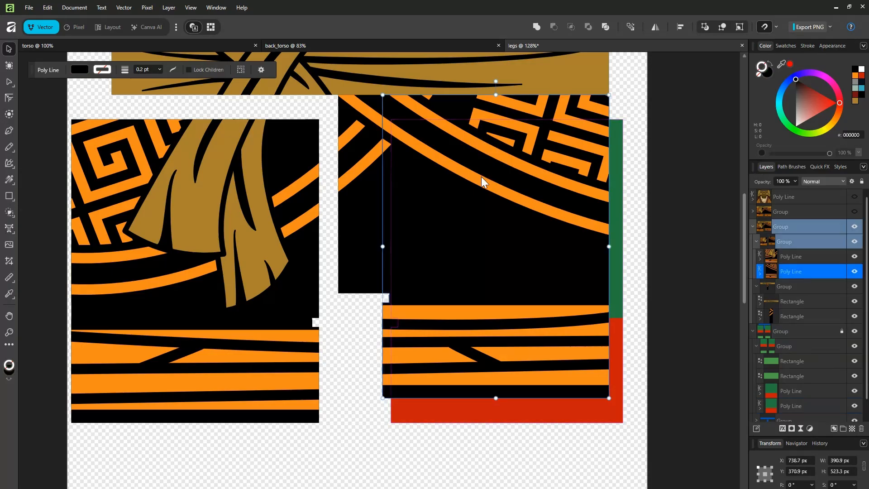
drag(482, 177, 495, 202)
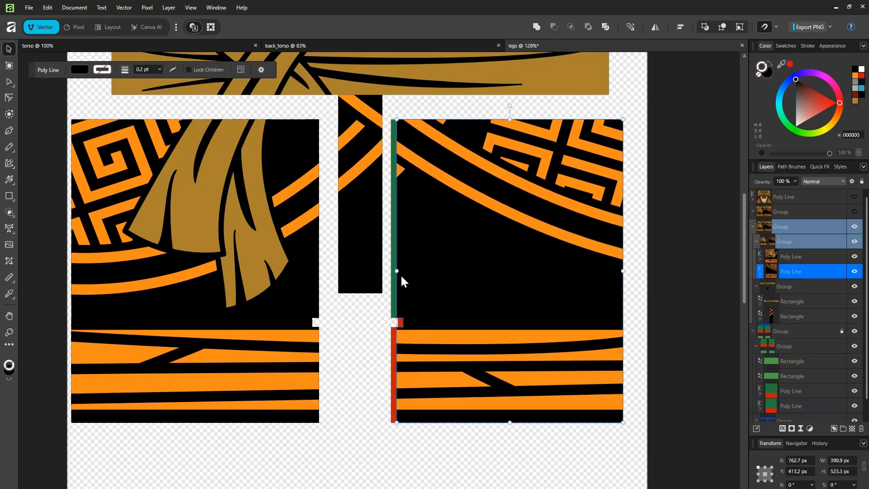
drag(397, 271, 391, 271)
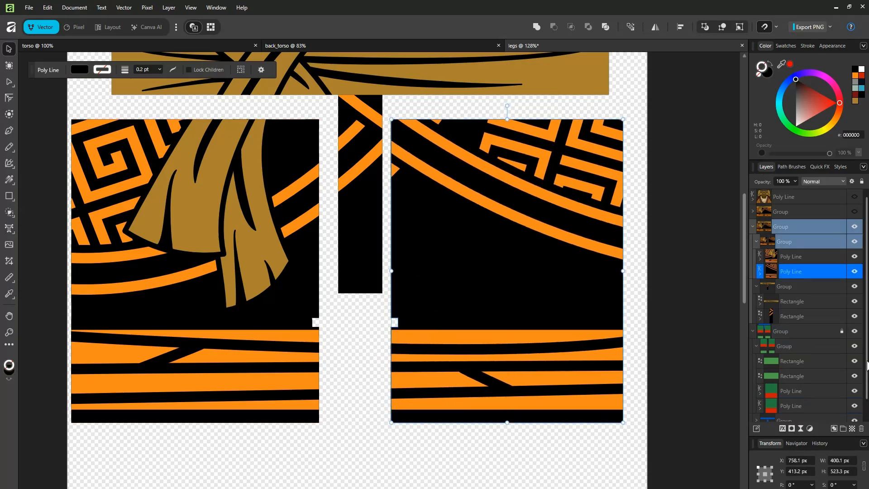
Shorten the centre hip strip at both ends to 244.4 px so it matches the template's central rectangle.
scroll(865, 377, down, 1)
click(755, 405)
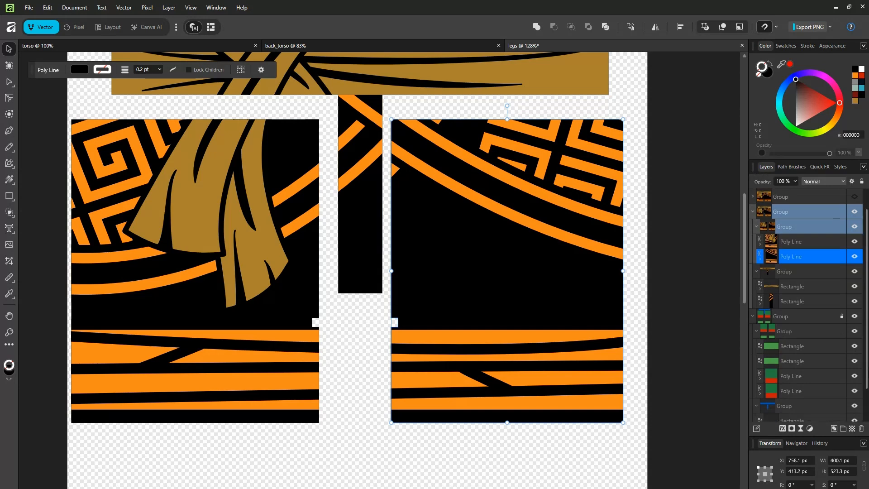
scroll(866, 359, down, 2)
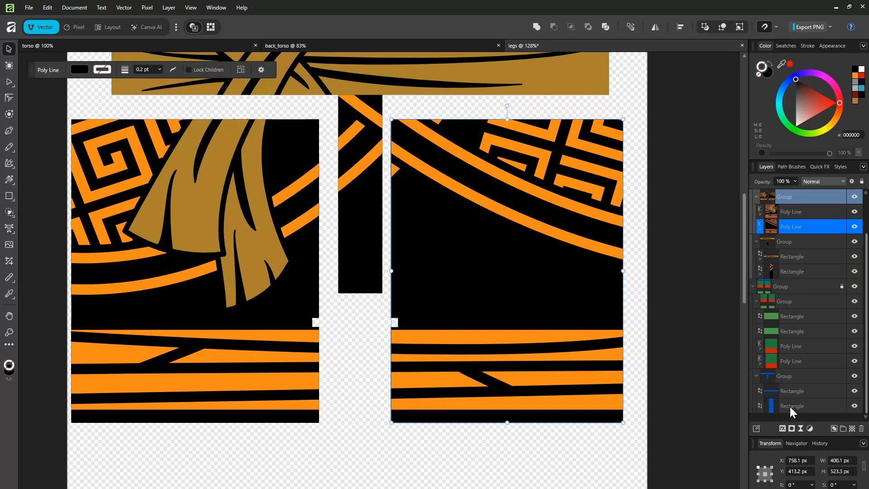
click(789, 406)
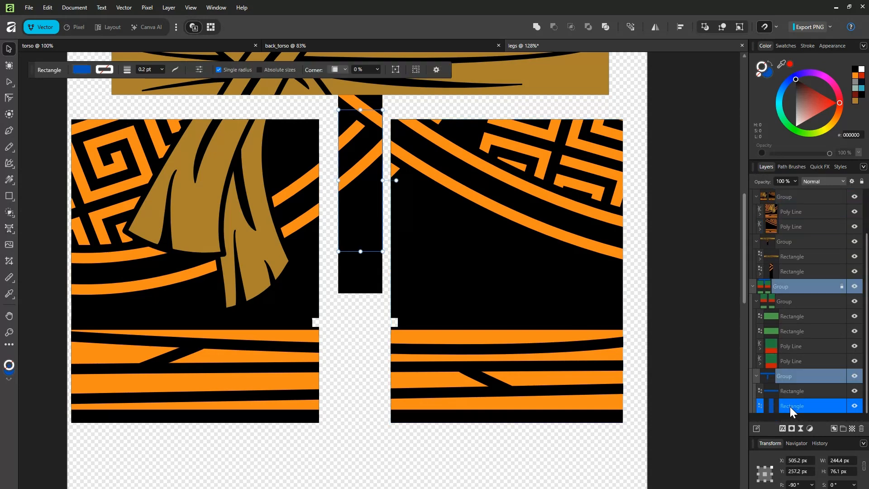
click(786, 271)
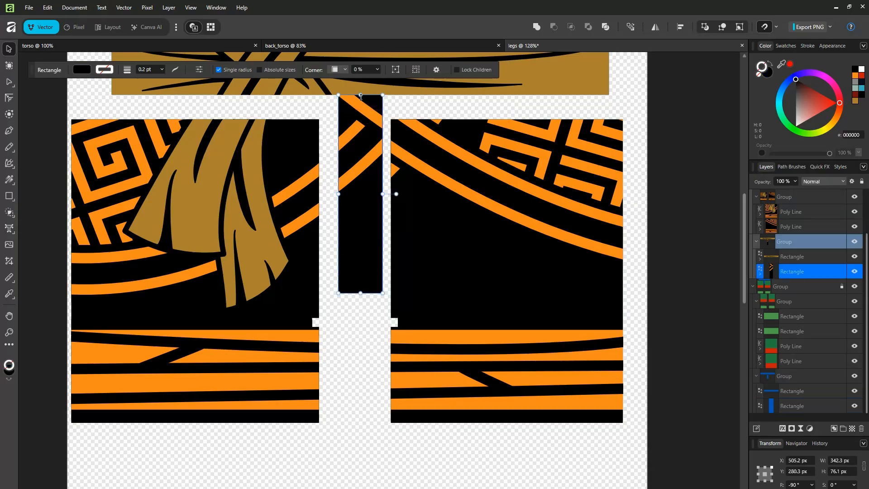
drag(361, 96, 360, 110)
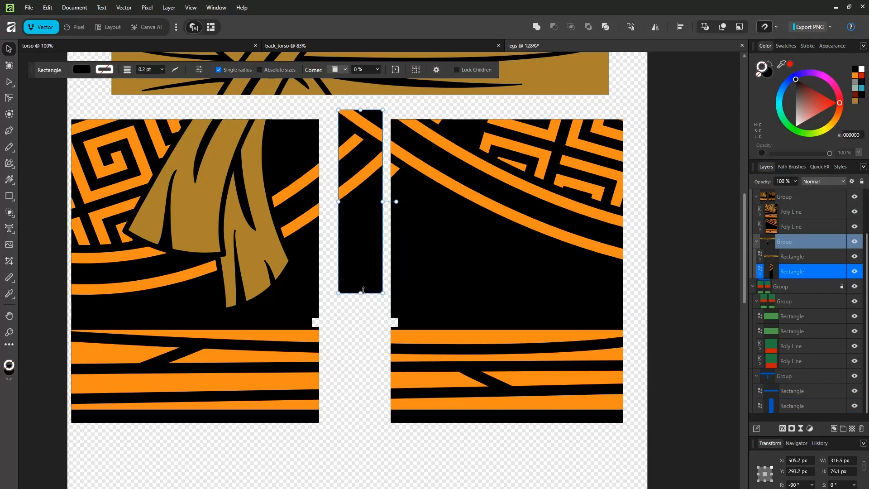
drag(363, 289, 360, 251)
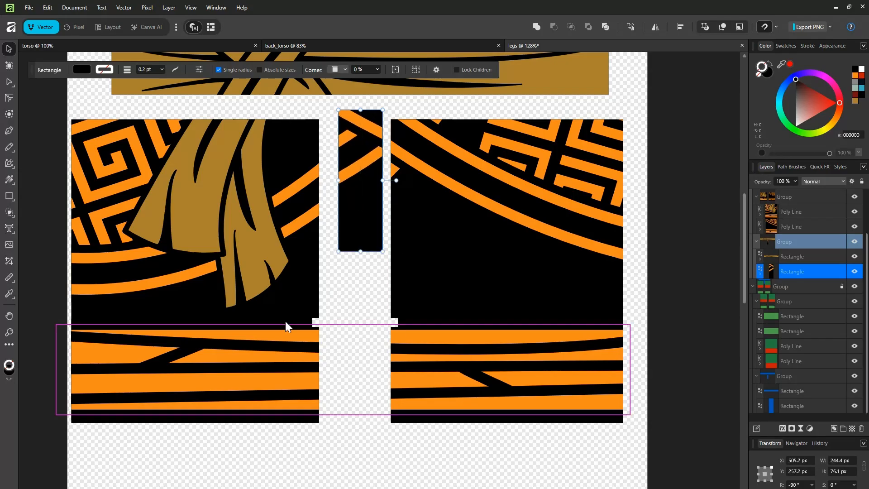
Remove the black fill from the centre hip strip and both leg shapes, leaving only their clipped artwork.
scroll(285, 321, down, 3)
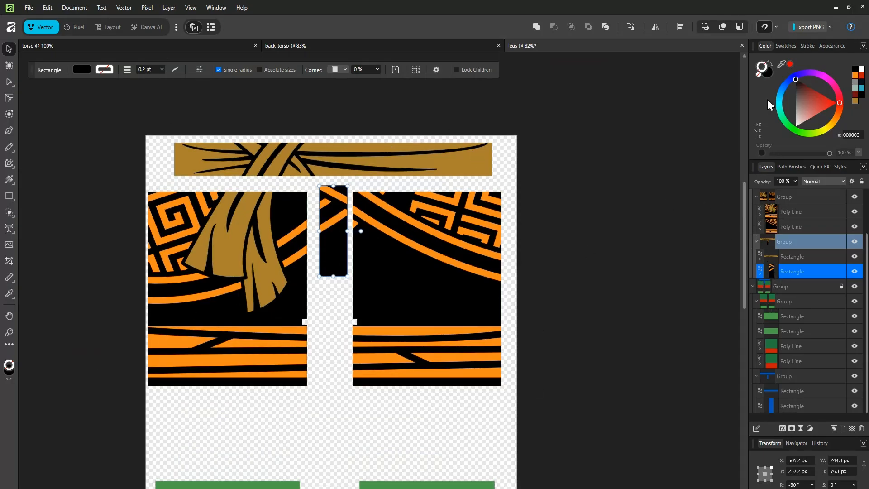
click(758, 74)
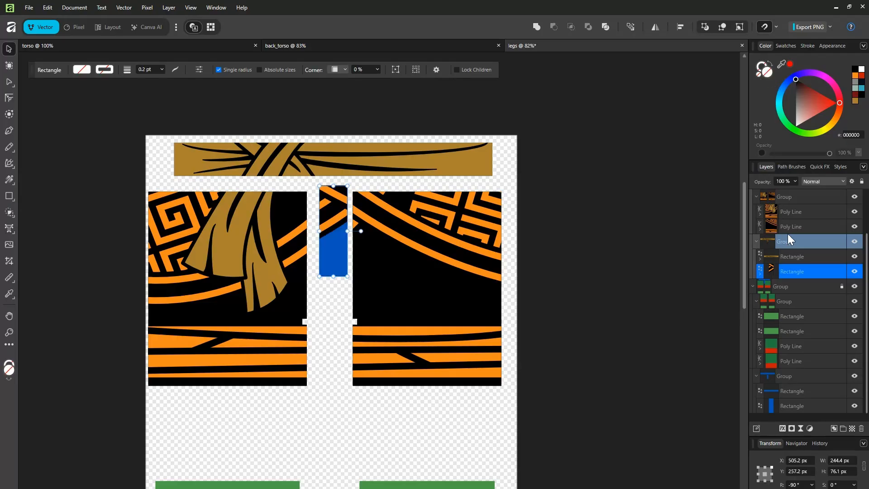
click(790, 226)
click(757, 74)
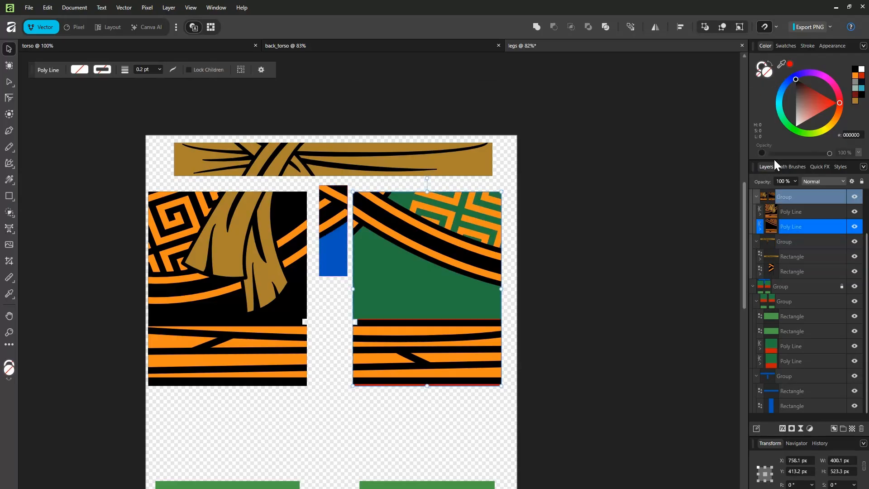
click(783, 211)
click(758, 73)
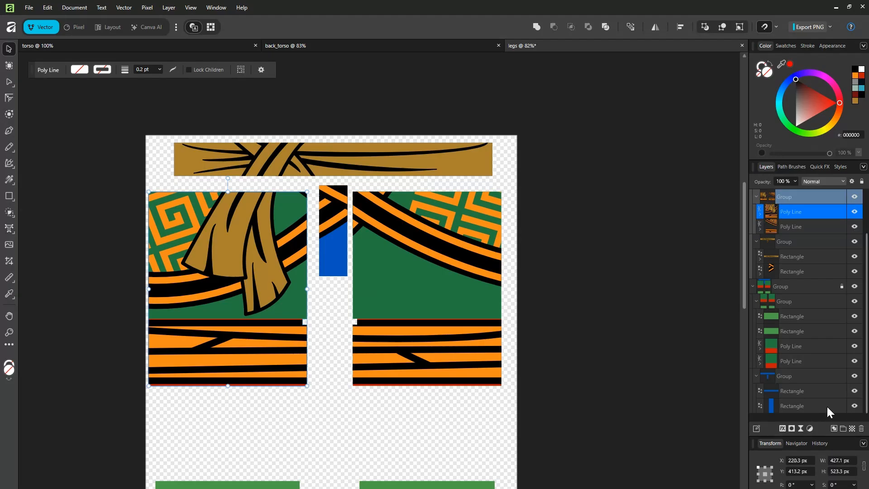
Delete the locked template group beneath the fitted legs artwork.
click(799, 286)
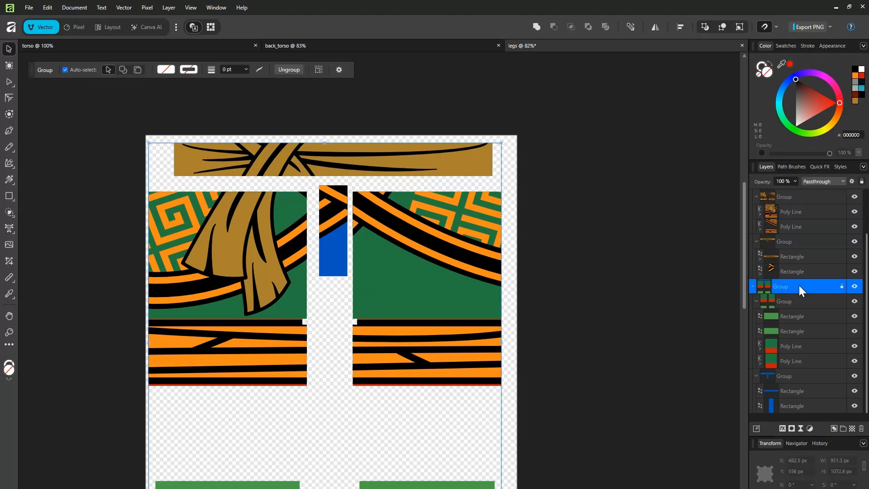
key(Delete)
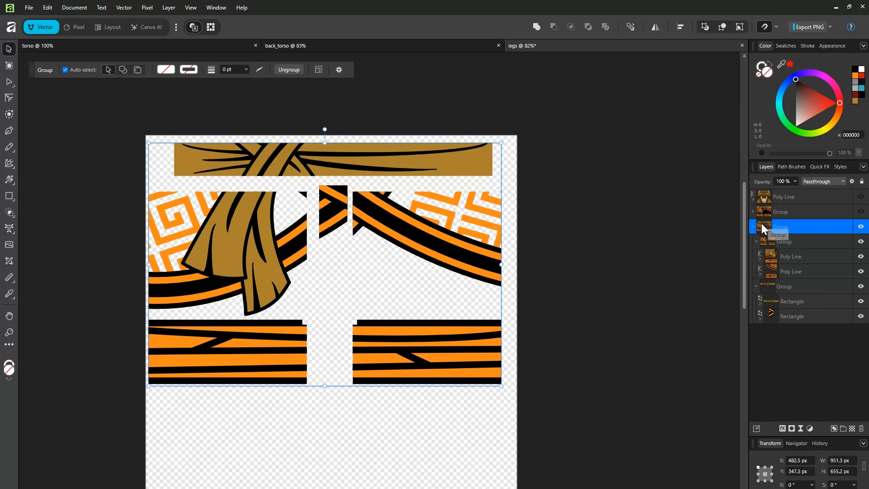
drag(744, 242, 737, 315)
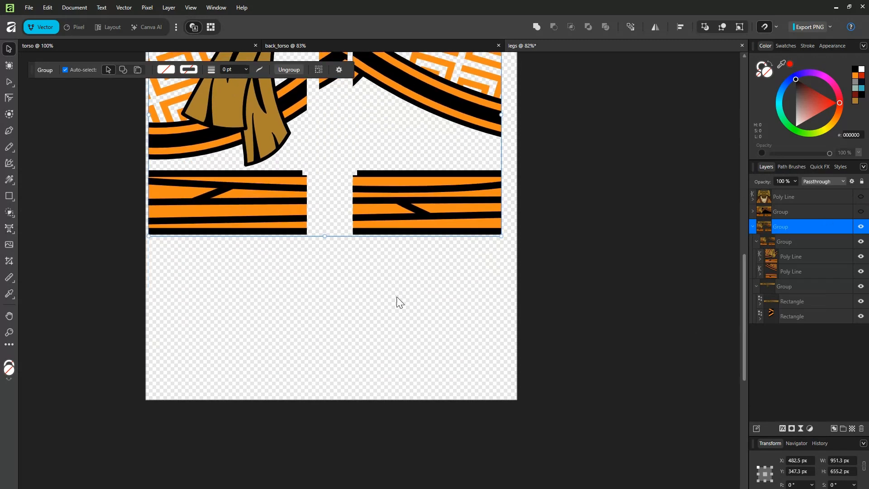
drag(745, 270, 745, 227)
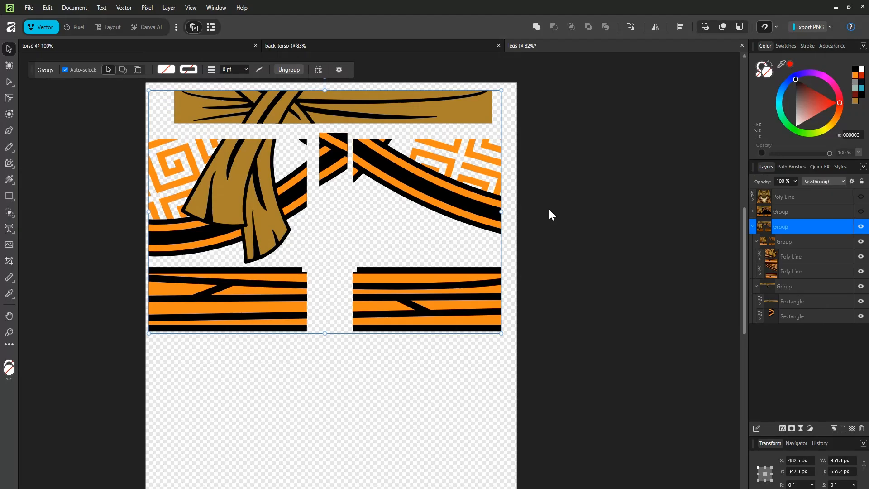
Hide the legs subgroup and export the belt and centre strip as a PNG named hips in the design folder.
click(756, 241)
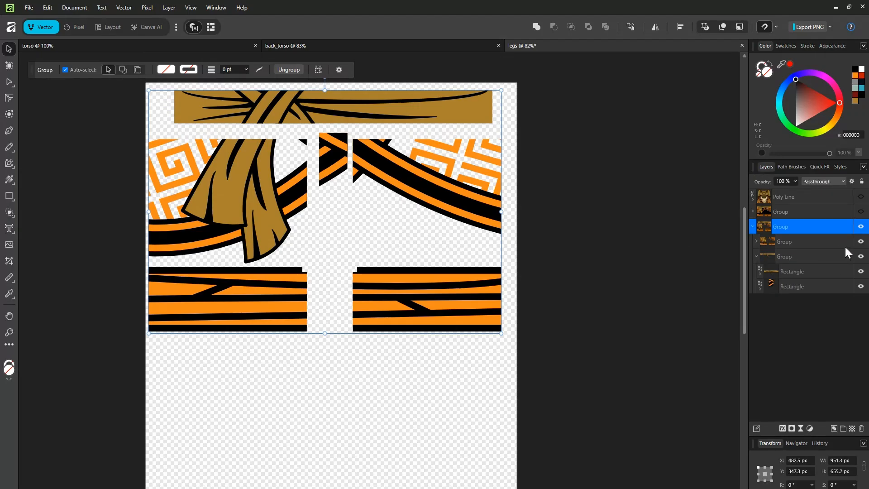
click(860, 241)
click(29, 8)
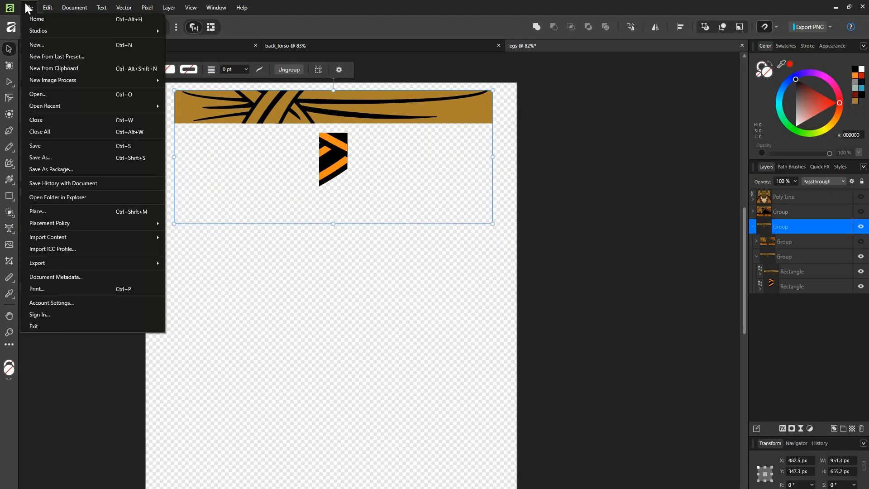
mouse_move(40, 266)
click(193, 265)
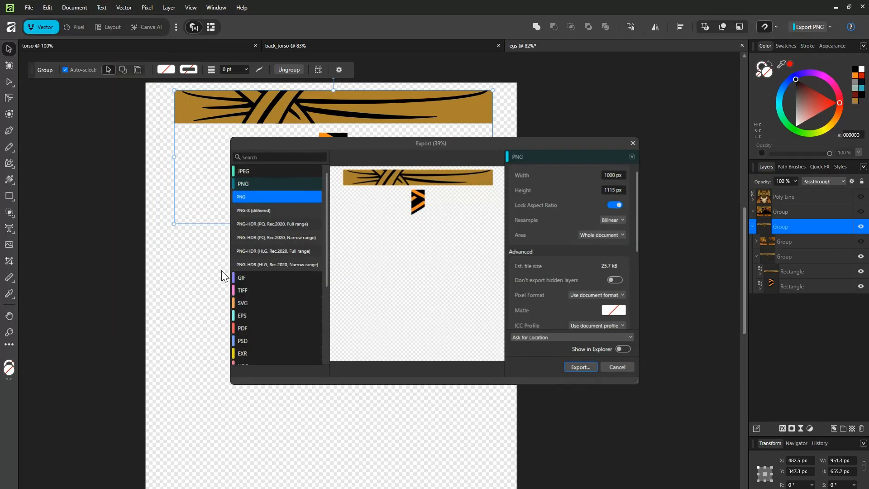
click(566, 366)
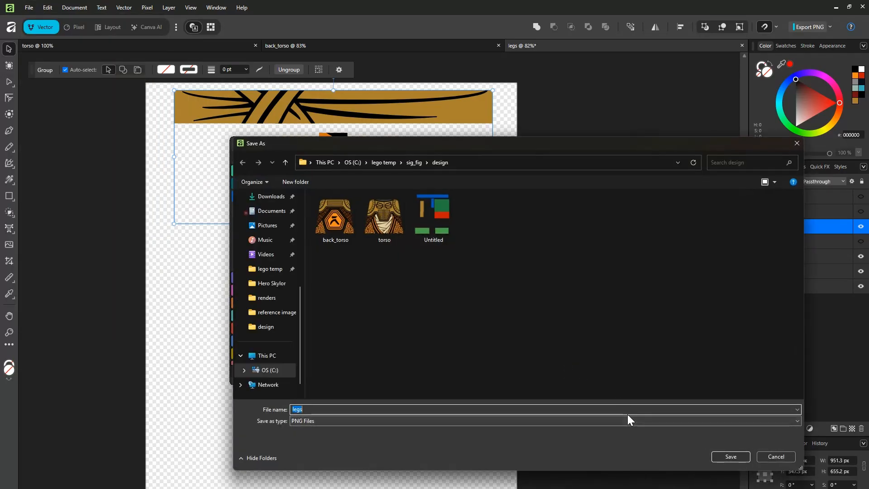
text(hips)
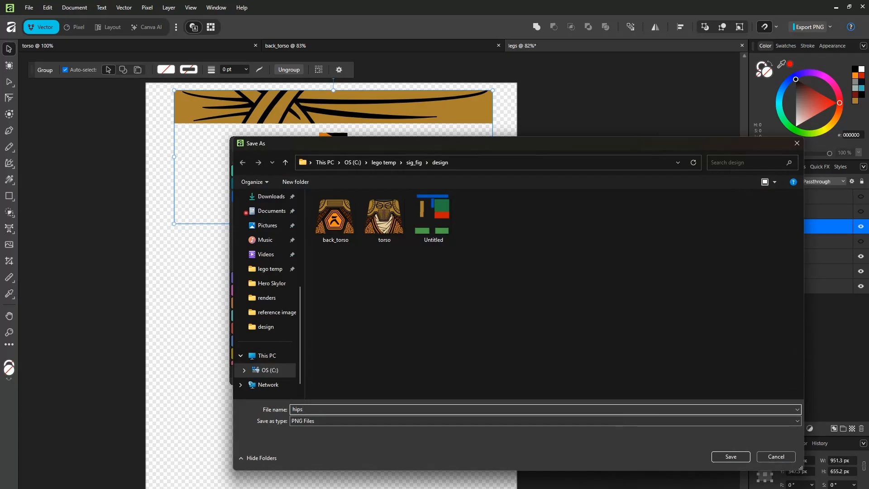
key(Return)
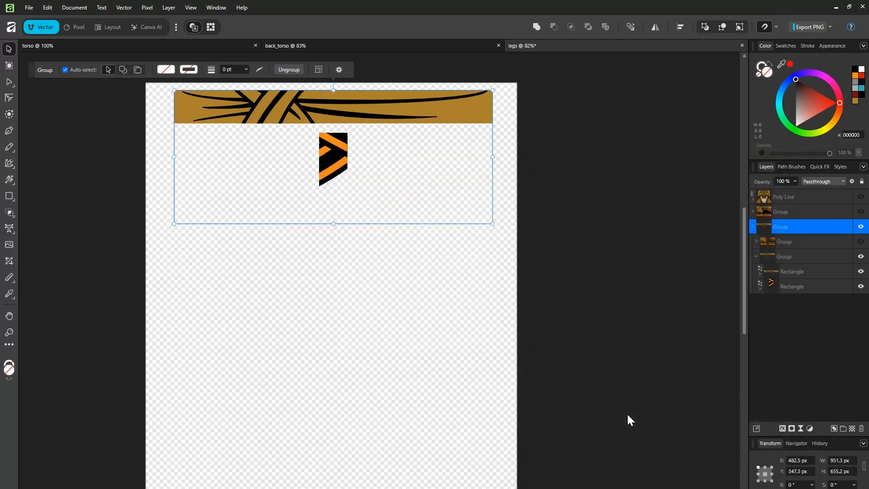
Within the fitted artwork group, hide the belt and centre strip subgroup and show the legs subgroup.
click(753, 227)
click(861, 226)
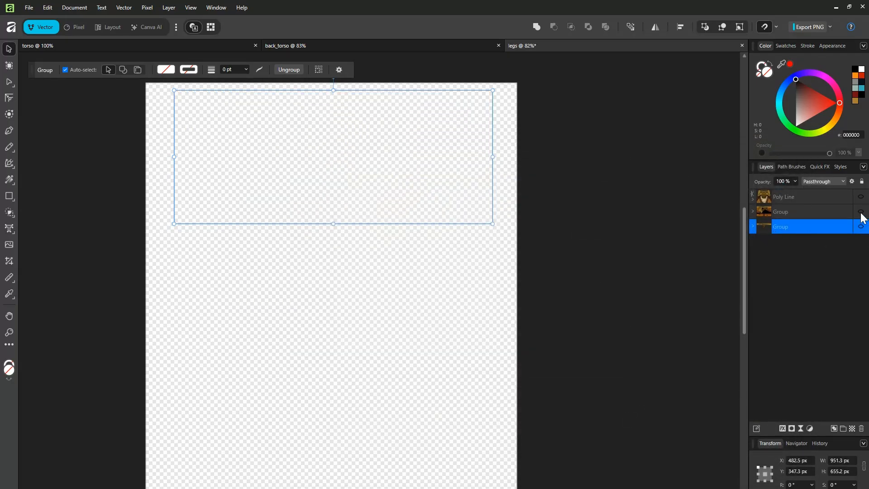
click(860, 211)
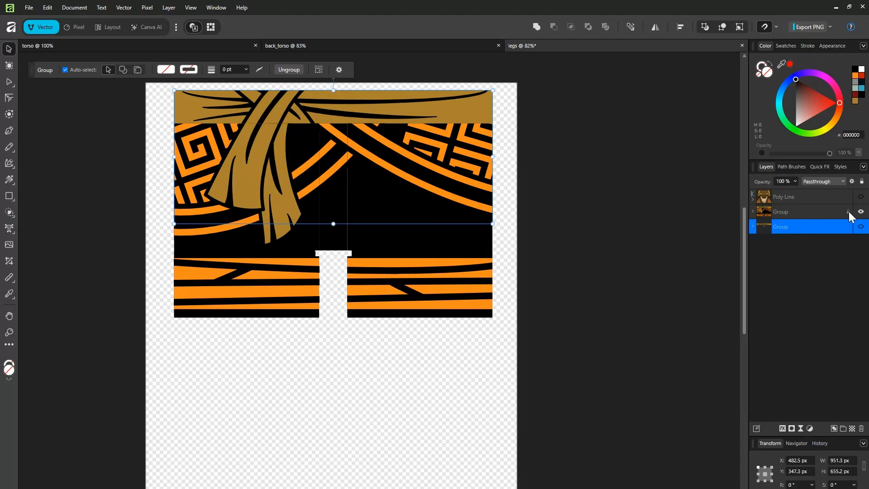
click(861, 212)
click(752, 226)
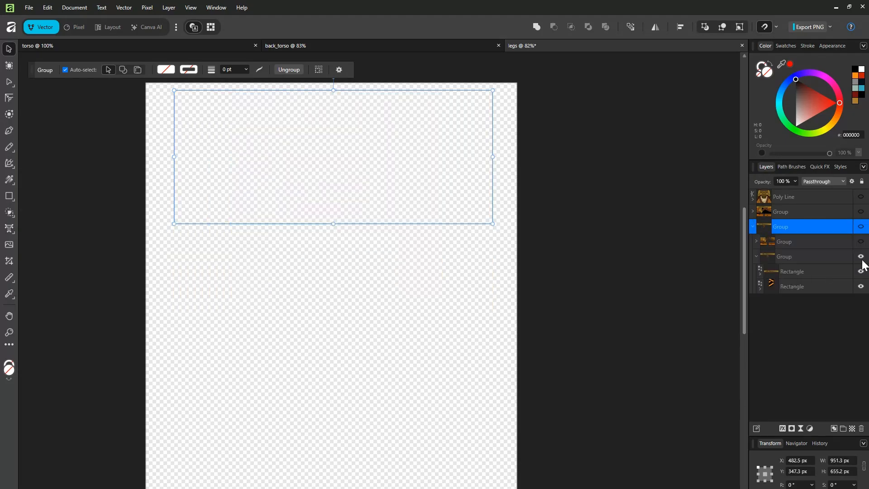
click(860, 225)
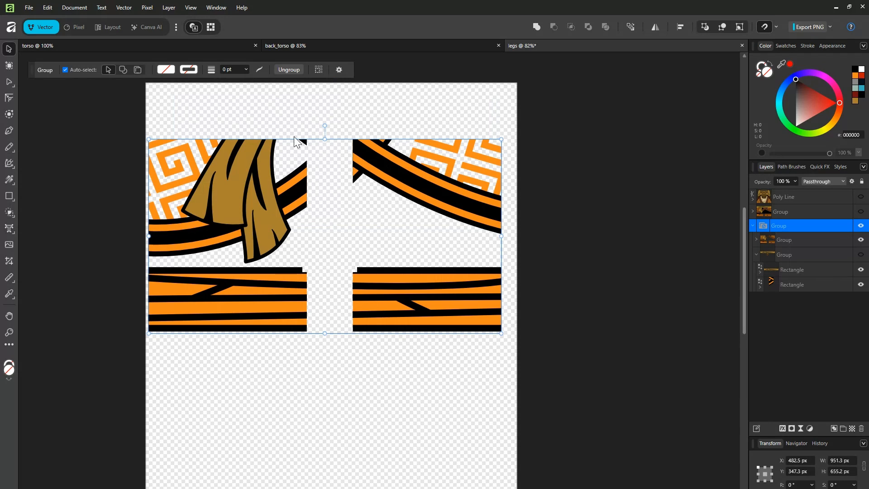
Export the visible leg artwork as a PNG named legs in the design folder.
click(28, 7)
mouse_move(43, 263)
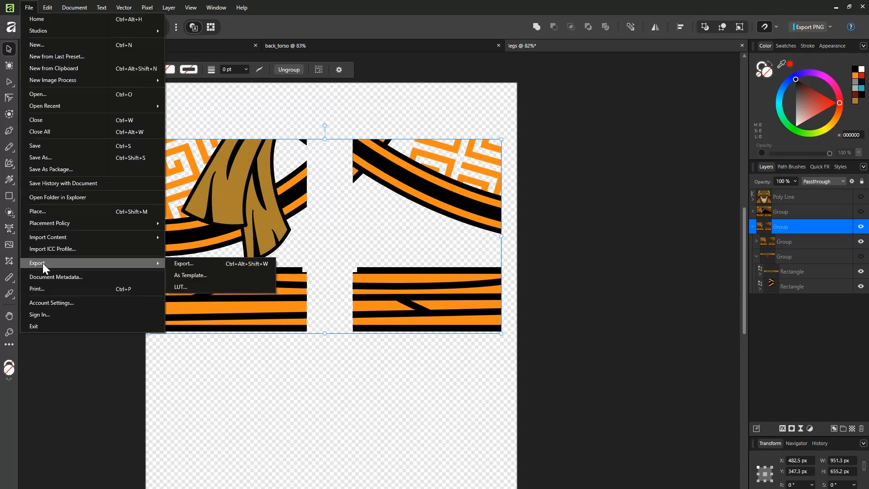
click(204, 265)
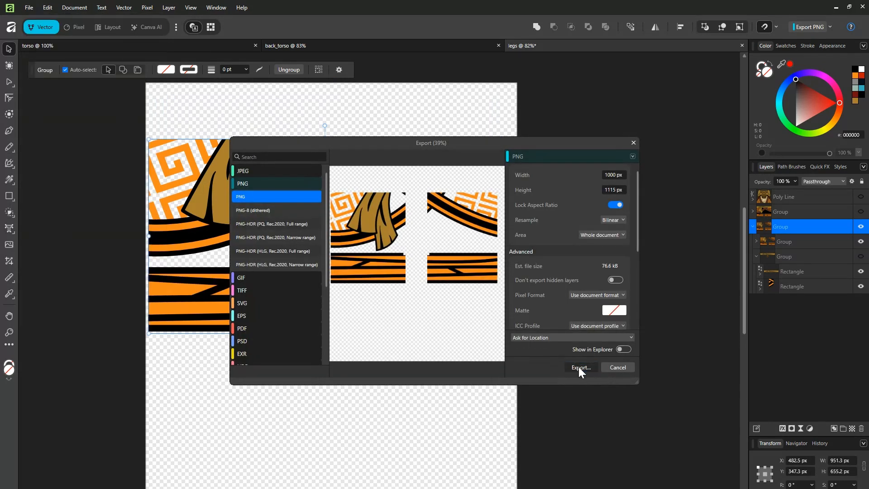
click(578, 366)
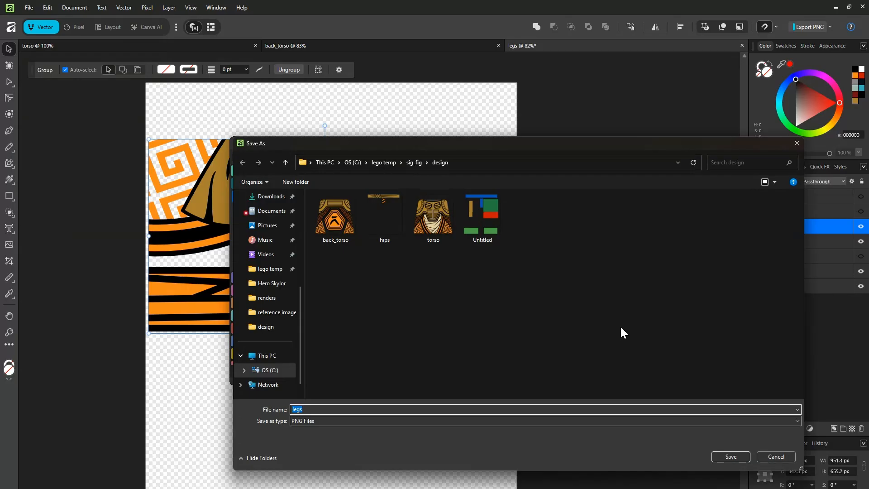
click(730, 456)
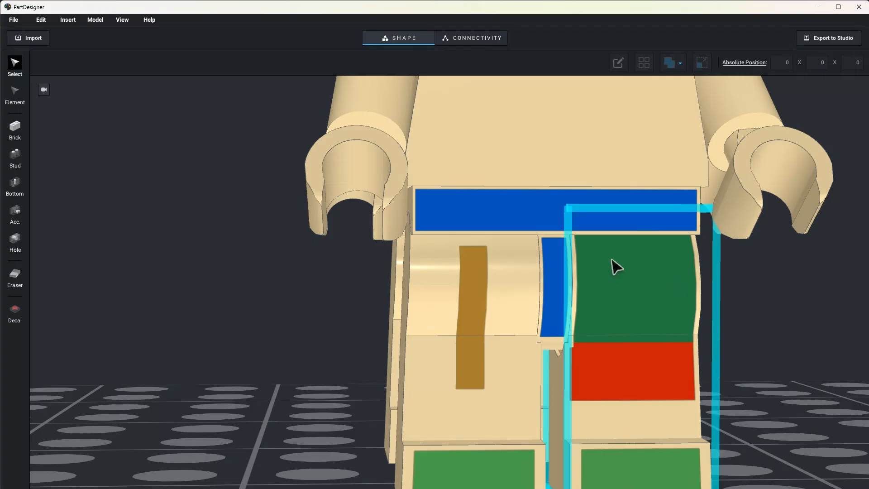
In PartDesigner, pull the minifigure's green-and-red leg away from the hips to examine how the template colours wrap the separate parts.
scroll(615, 266, up, 5)
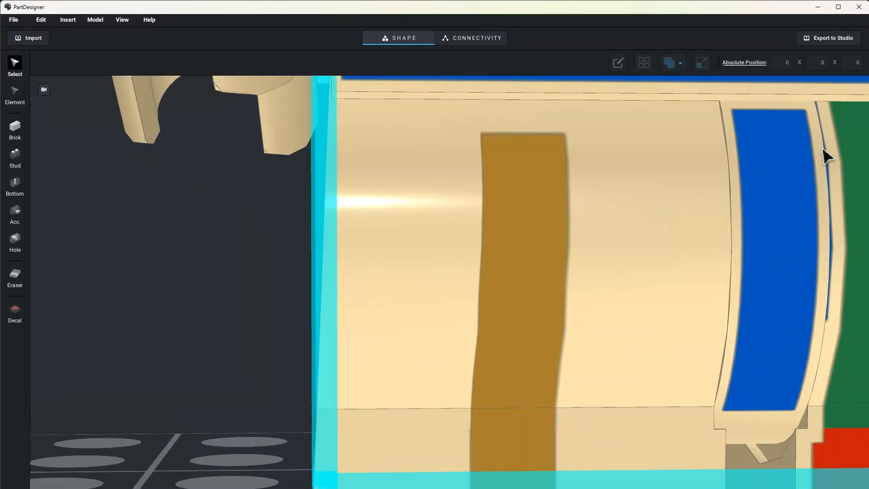
scroll(832, 294, down, 5)
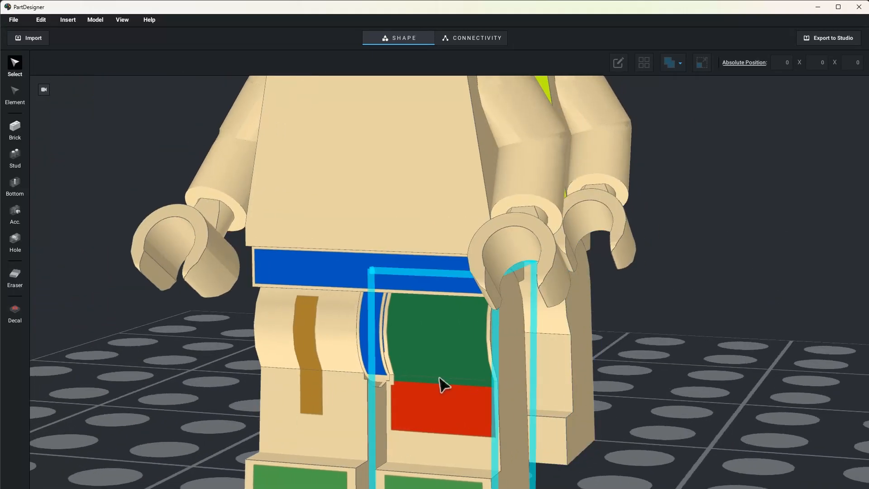
drag(442, 384, 704, 435)
key(Down)
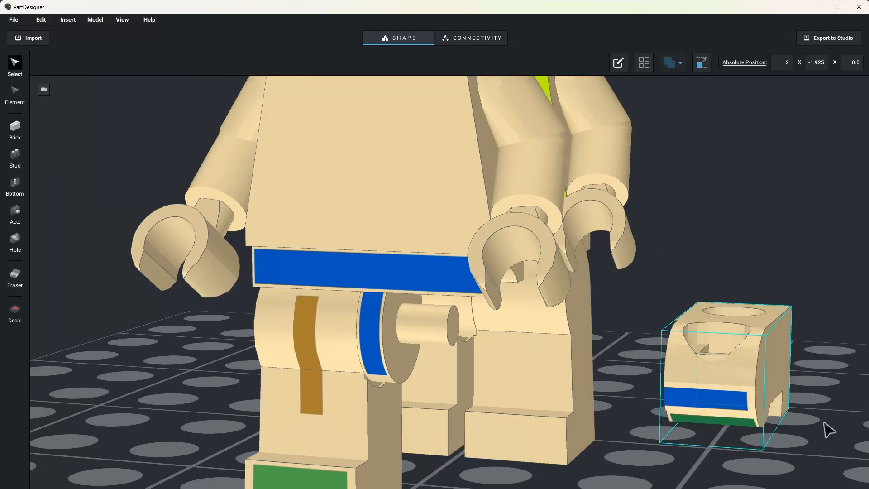
scroll(572, 357, down, 3)
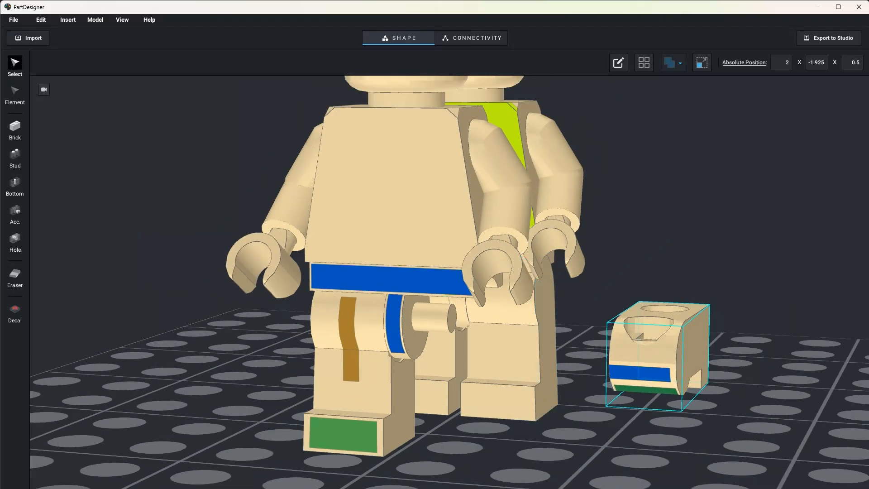
Undo the leg move and the test minifigure placements to clear the viewport.
key(ctrl+z)
key(ctrl+z)
key(ctrl+z)
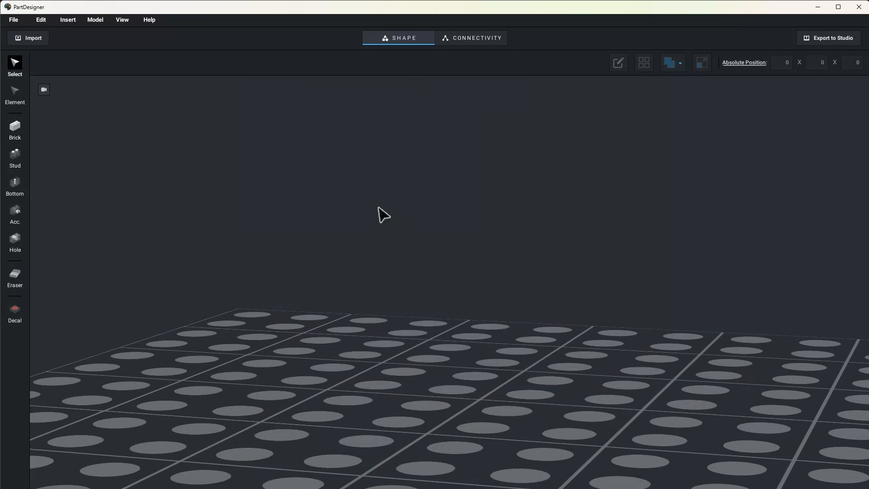
Start a new custom minifigure and apply the torso image to the front torso and back_torso to the back torso.
click(64, 20)
click(77, 38)
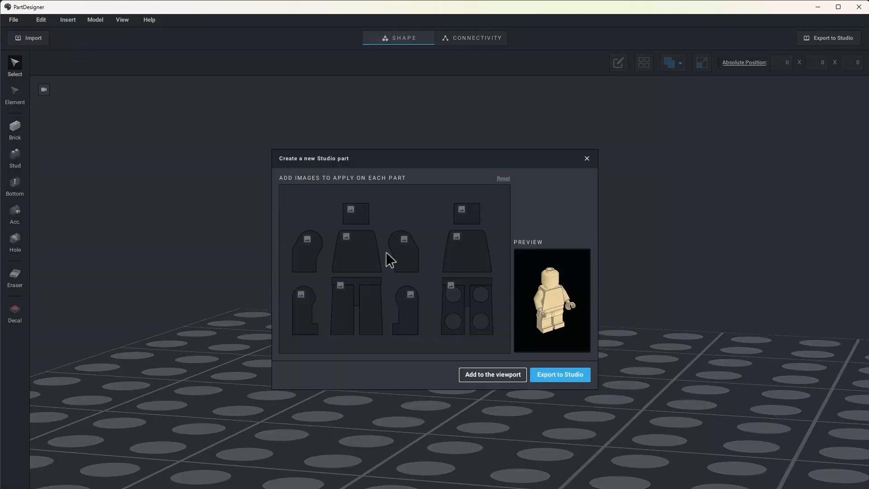
click(357, 249)
click(268, 117)
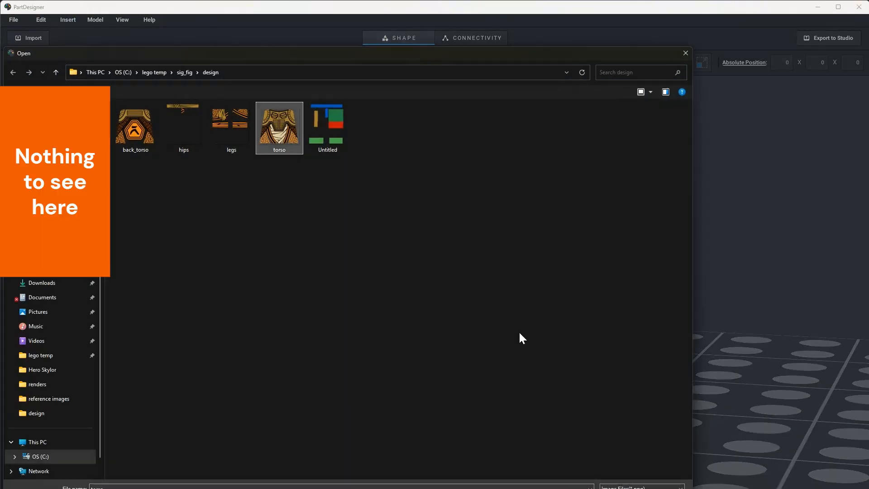
key(Return)
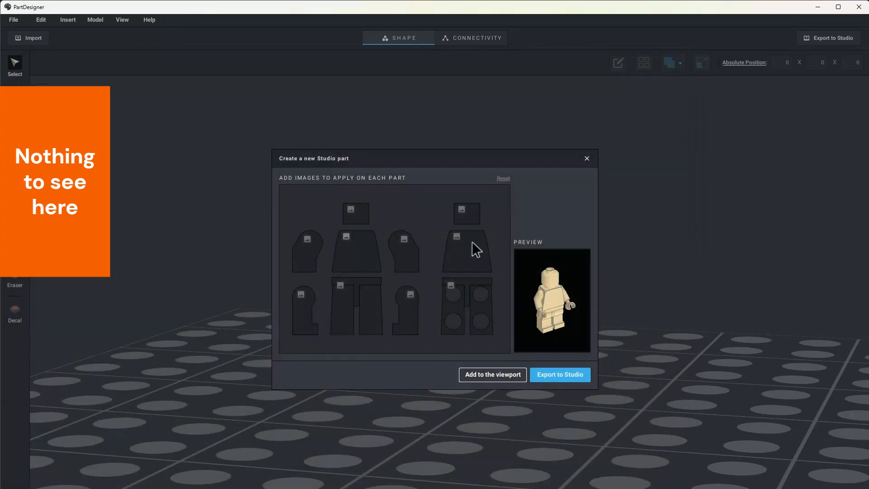
click(459, 245)
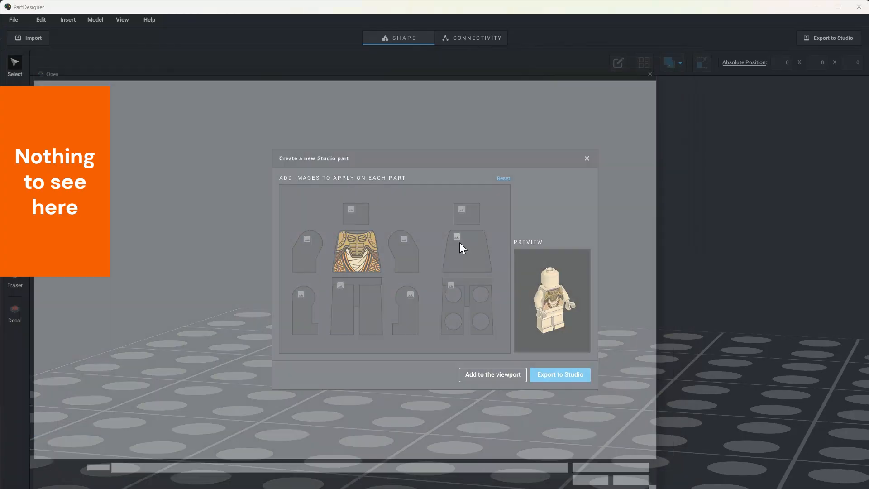
click(136, 127)
key(Return)
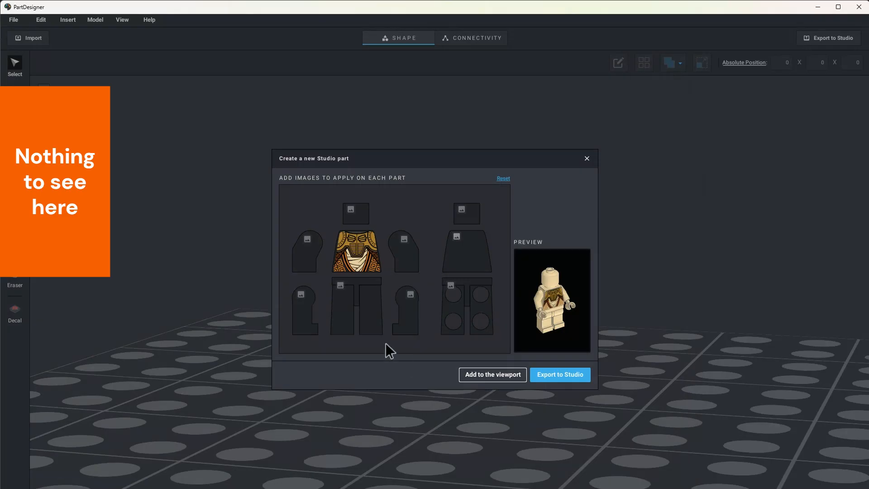
Apply the hips image to the front hips-and-legs area and add the minifigure to the viewport.
click(341, 284)
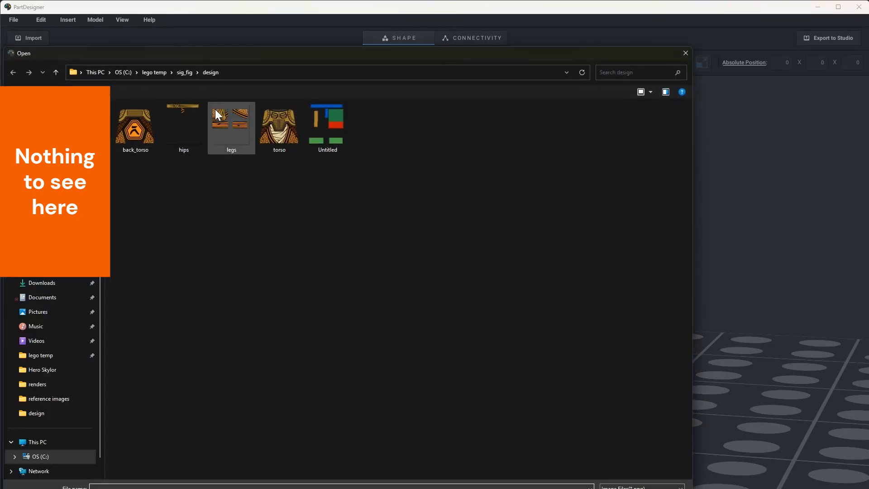
click(183, 127)
key(Return)
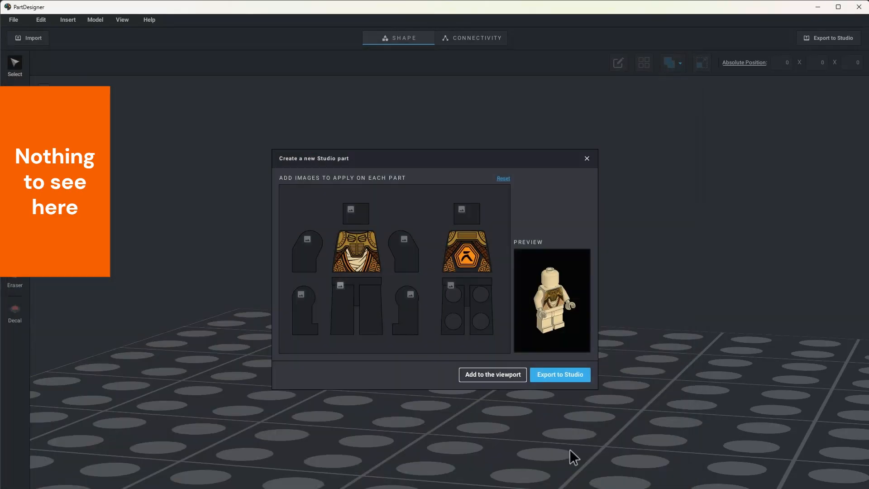
click(503, 376)
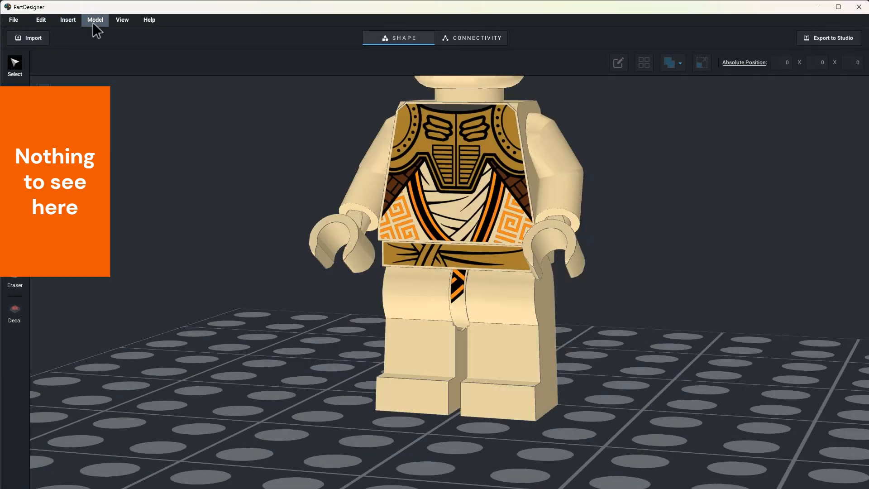
Create a second minifigure with the legs image on its front hips-and-legs area and add it to the viewport.
click(67, 21)
click(80, 43)
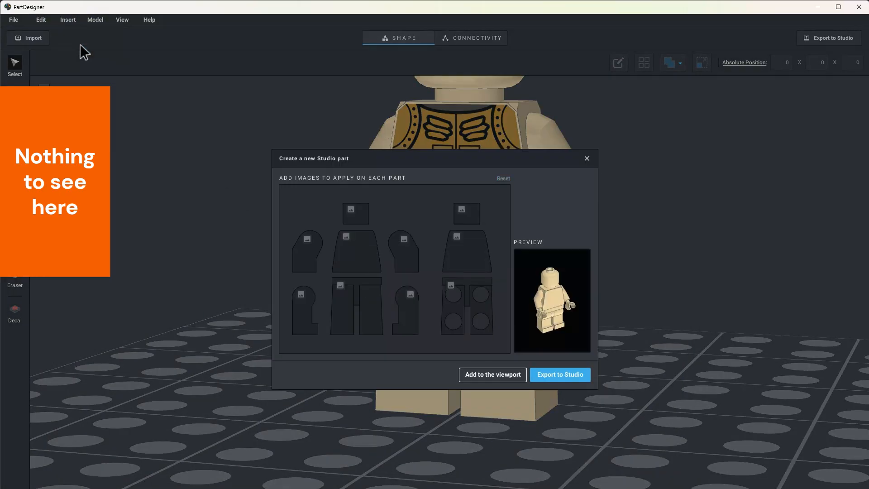
click(343, 292)
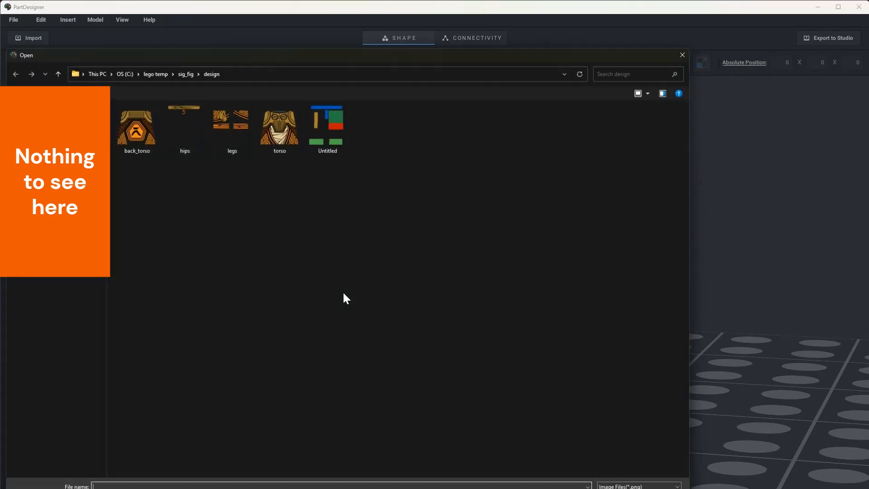
double_click(235, 127)
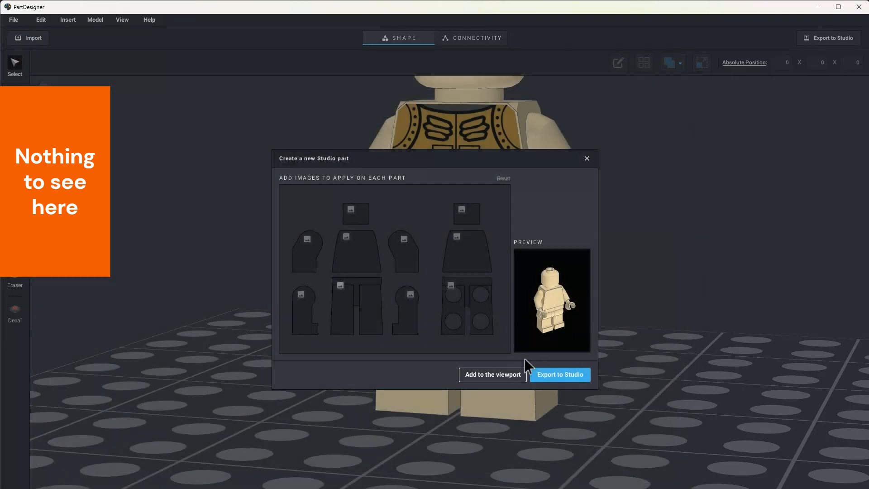
click(501, 376)
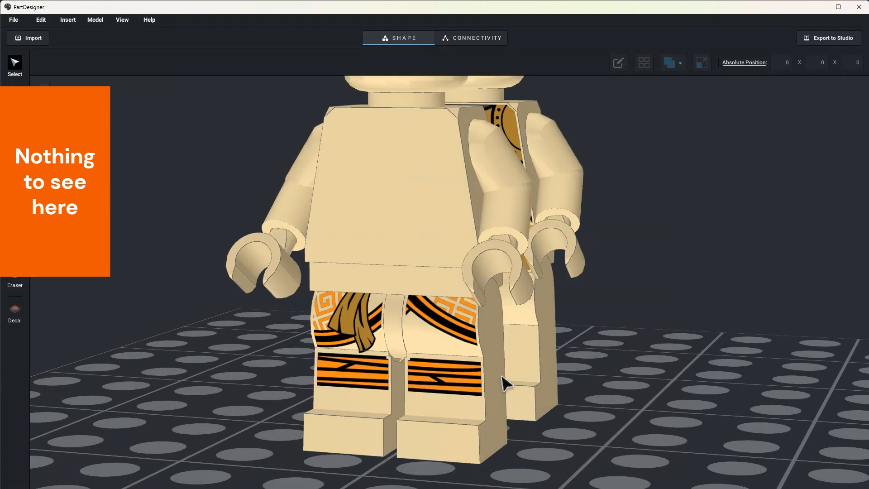
Delete the plain hips, torso, both arms and both hands from the minifigure carrying the leg design.
click(415, 282)
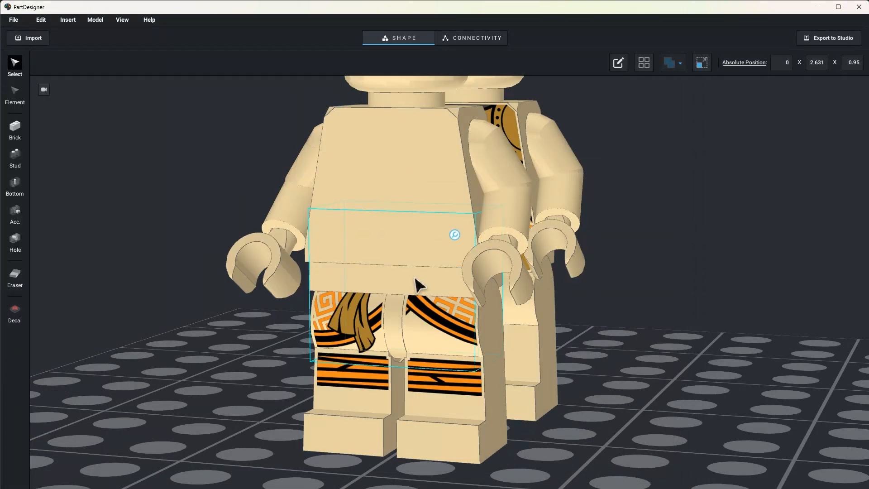
key(Delete)
click(382, 219)
key(Delete)
click(502, 223)
key(Delete)
click(503, 253)
key(Delete)
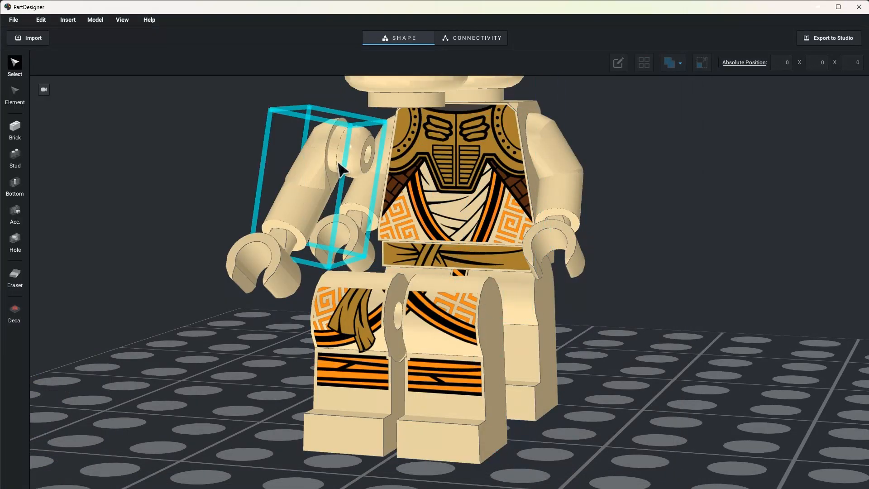
click(338, 163)
key(Delete)
click(296, 230)
key(Delete)
Delete both arms and both hands from the minifigure with the decorated torso.
click(365, 182)
key(Delete)
click(343, 232)
key(Delete)
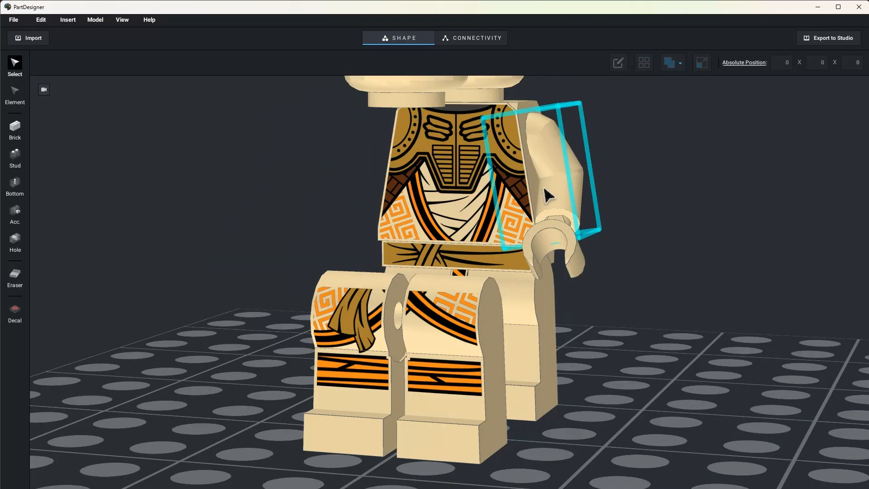
click(546, 194)
key(Delete)
click(549, 220)
key(Delete)
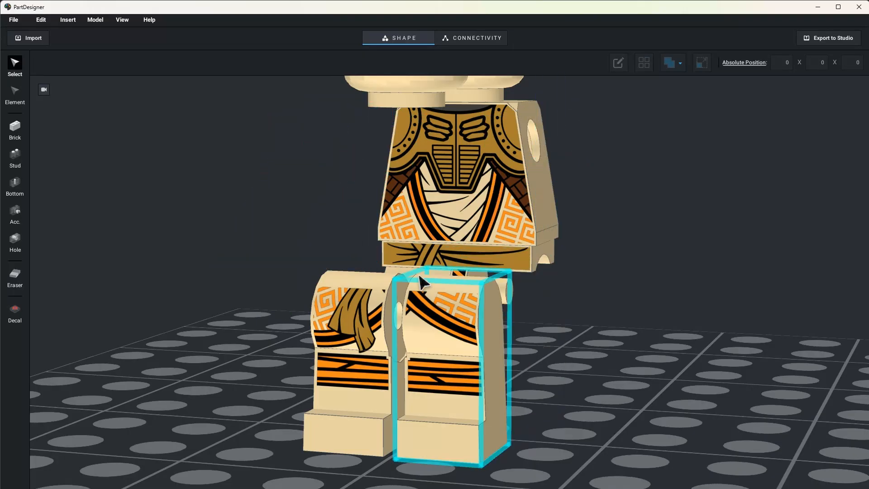
Delete the blank heads of both minifigures, keeping the decorated torso, hips and legs.
drag(665, 216, 680, 253)
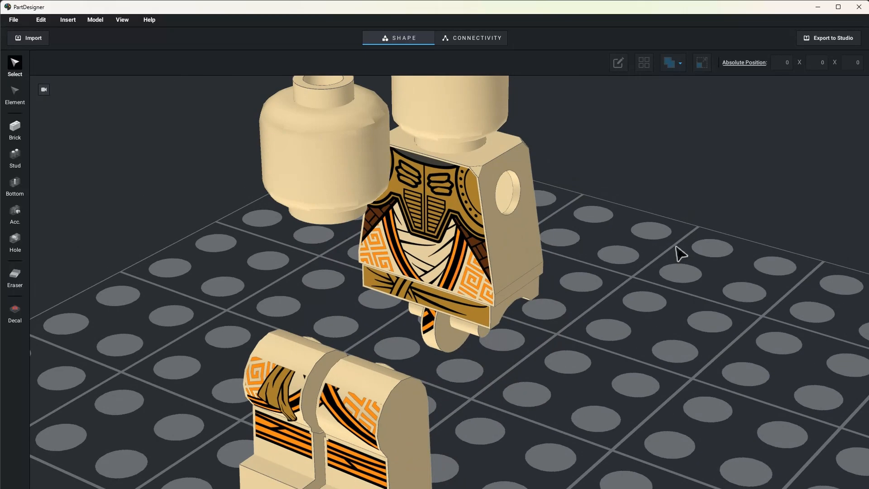
click(497, 119)
key(Delete)
click(344, 136)
key(Delete)
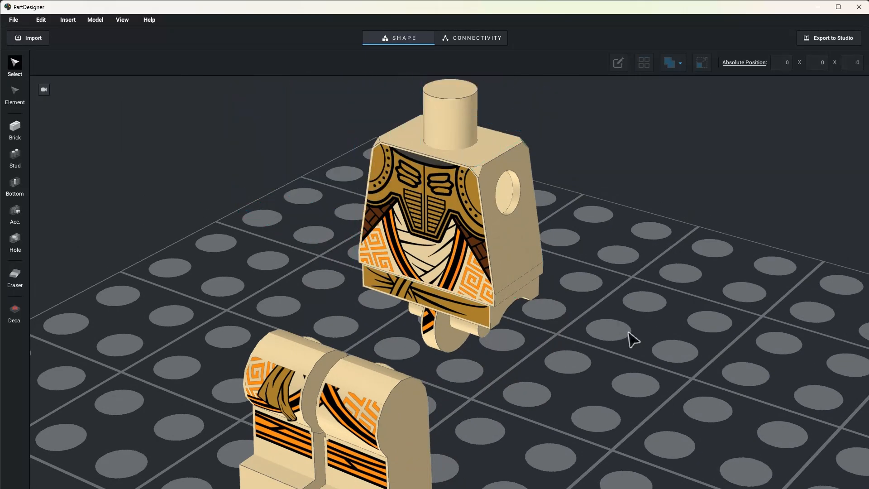
Save the decorated torso, hips and legs as a part file named parts in the design folder.
drag(633, 340, 665, 350)
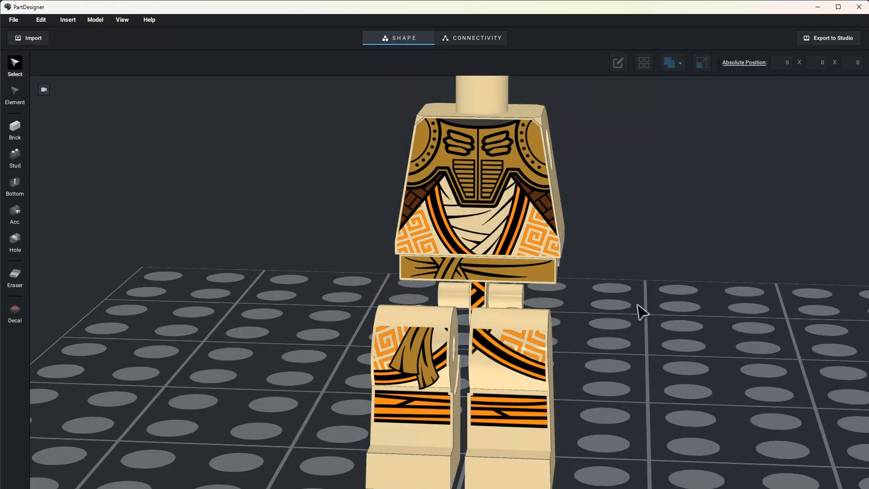
key(ctrl+s)
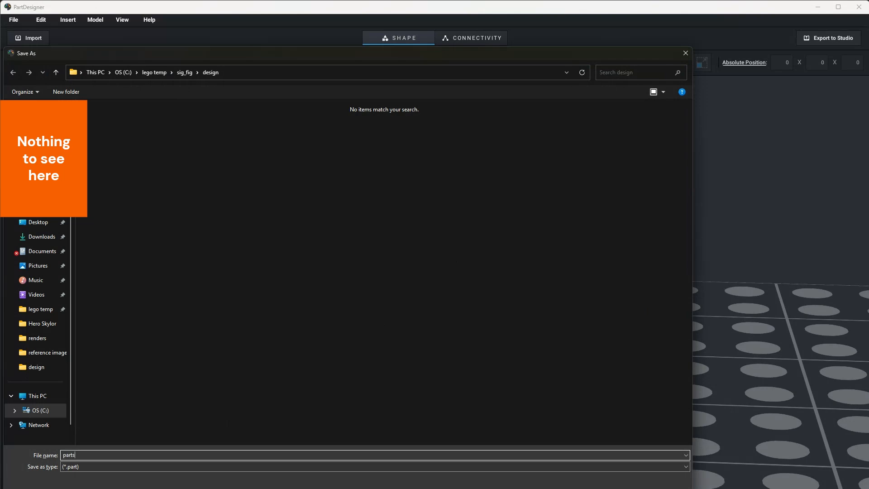
key(Return)
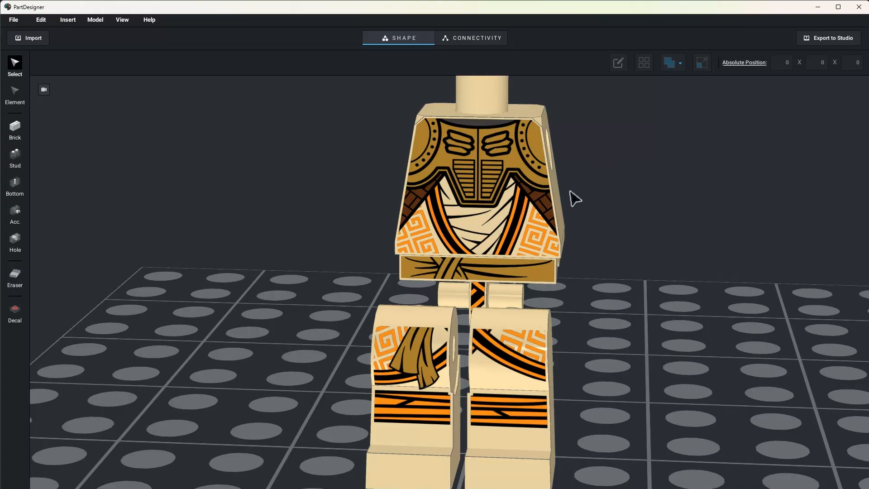
Switch to Affinity and create a new document from the face.af minifigure template.
mouse_move(630, 257)
mouse_down()
mouse_move(601, 233)
mouse_move(611, 205)
mouse_move(546, 251)
mouse_move(663, 229)
mouse_move(706, 262)
mouse_move(626, 254)
mouse_move(638, 265)
mouse_move(617, 263)
mouse_move(647, 256)
mouse_move(632, 253)
mouse_up()
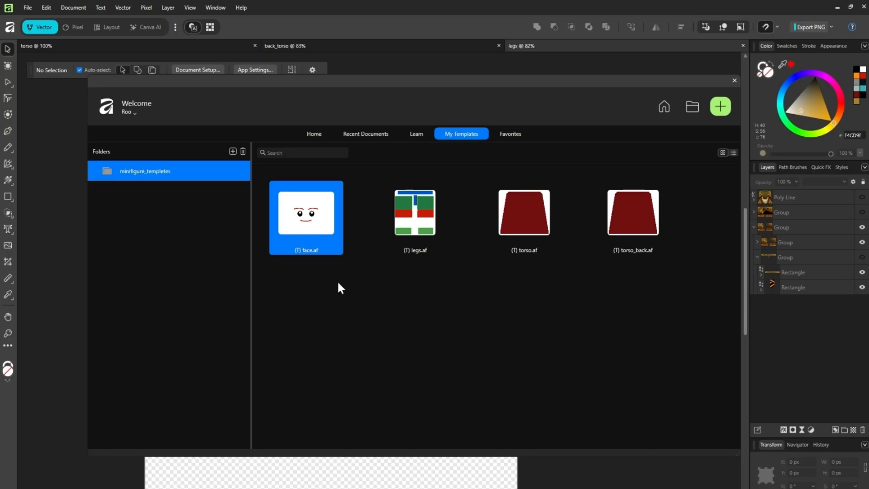
double_click(312, 217)
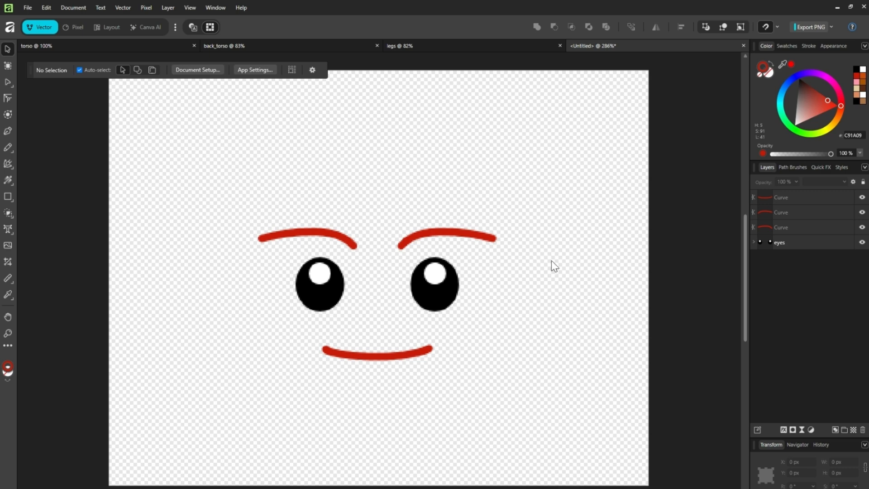
In the eyes group, swap the round eyes for the alternative cut-off pair to compare them, and restore the round eyes.
click(790, 242)
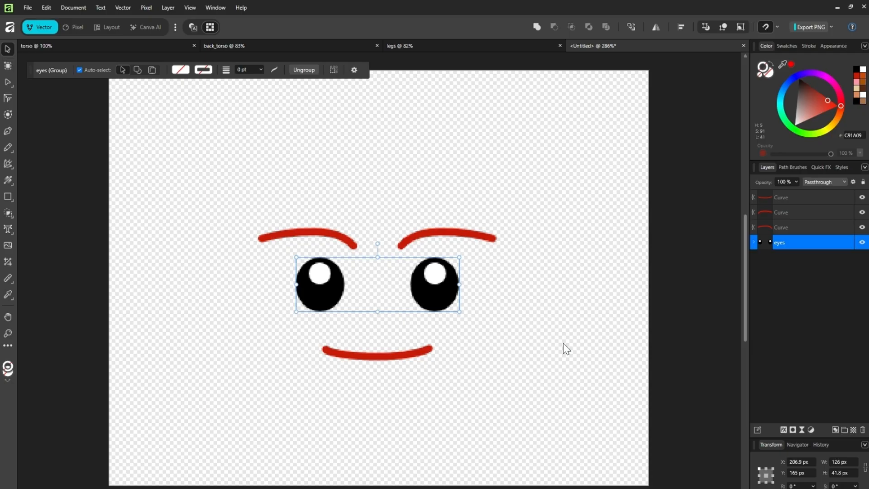
click(753, 242)
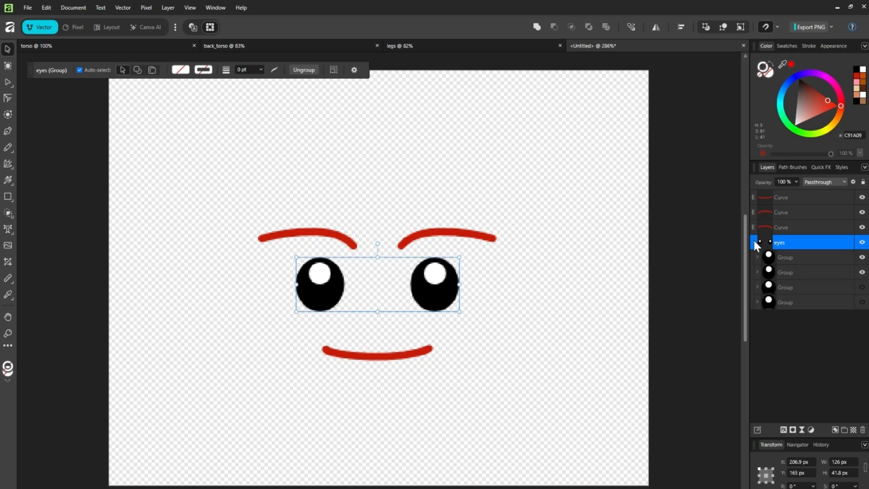
click(861, 256)
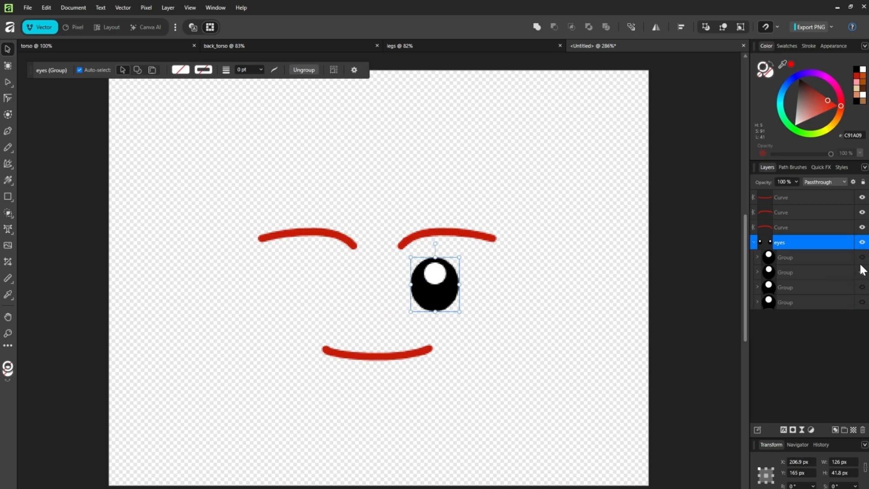
click(862, 272)
click(862, 287)
click(862, 302)
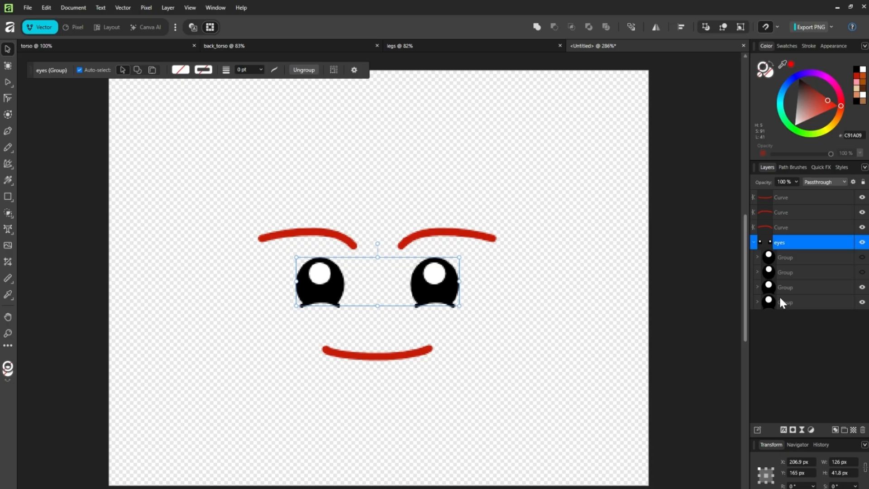
click(861, 286)
click(862, 302)
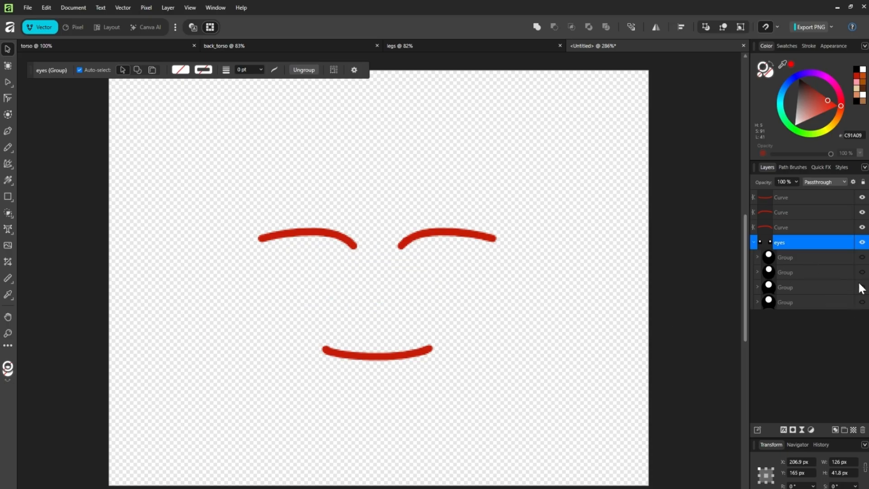
click(863, 260)
click(862, 271)
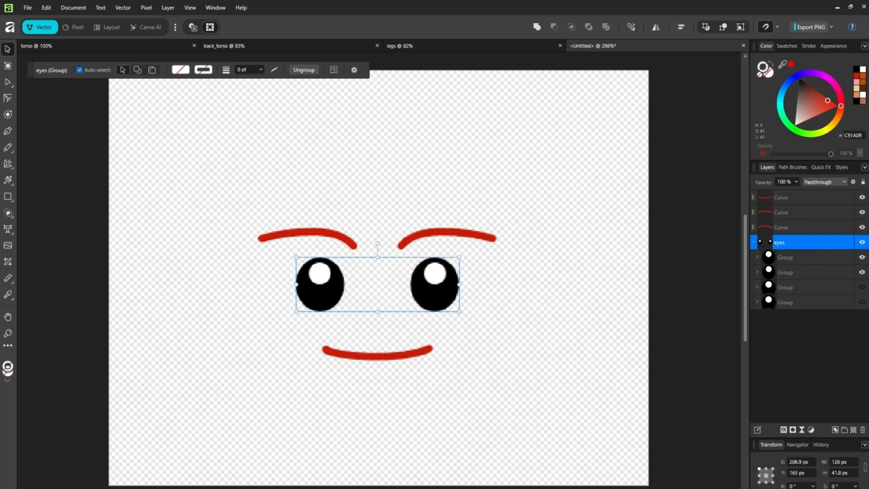
click(752, 241)
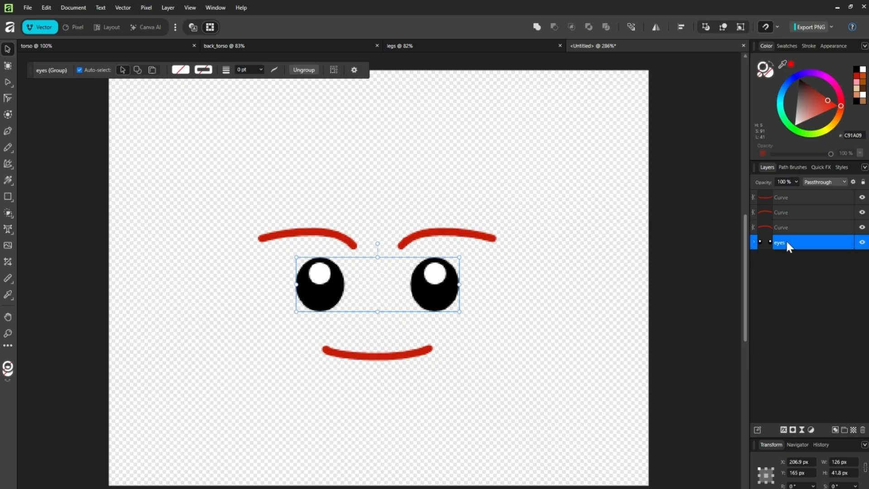
Select each of the three red curves in turn to identify the mouth and the two eyebrows.
click(790, 227)
click(789, 212)
click(788, 198)
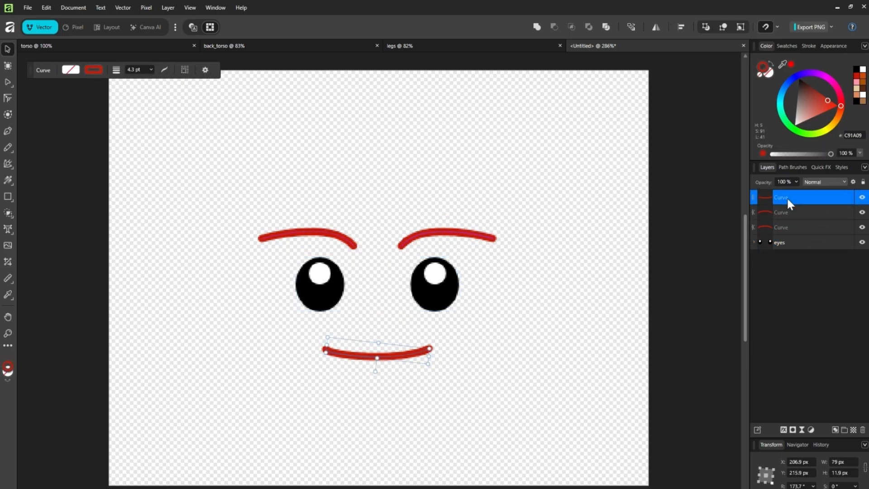
click(786, 213)
click(786, 226)
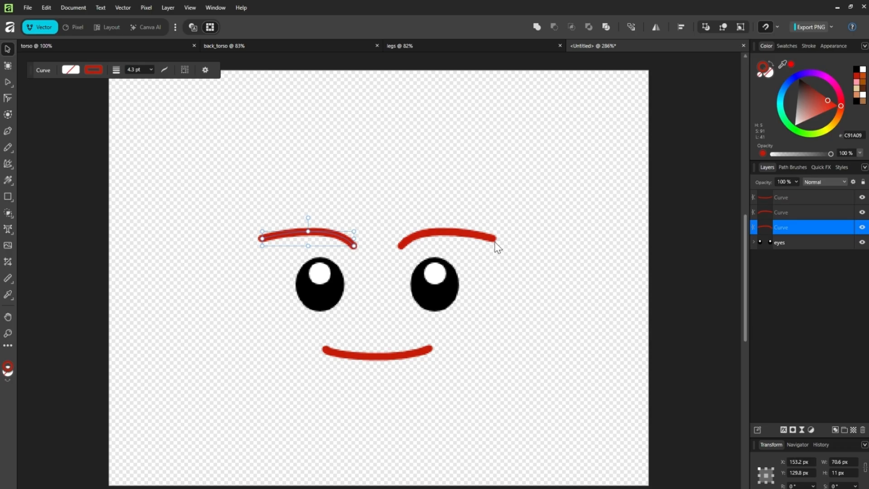
Trace a closed eyebrow outline with the Pen tool around the red brow curve above the right-hand eye.
click(8, 131)
scroll(406, 193, up, 3)
scroll(407, 193, up, 2)
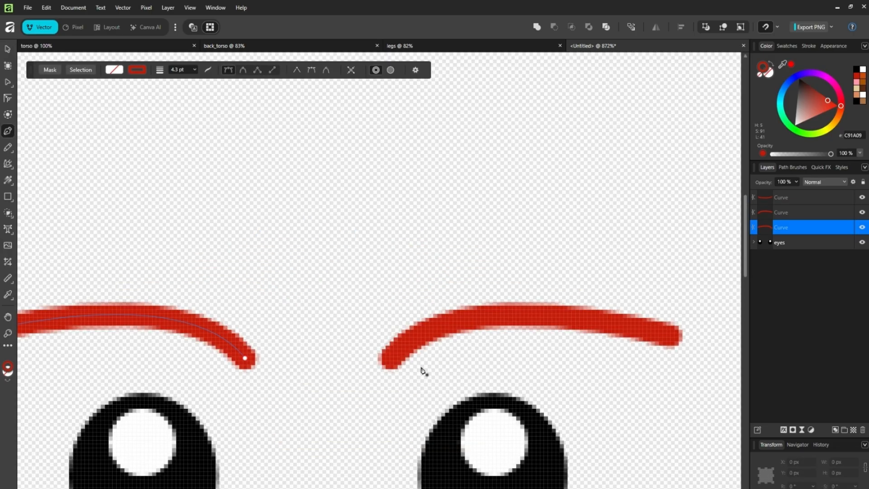
click(391, 318)
mouse_move(420, 363)
mouse_down()
mouse_move(500, 348)
mouse_move(486, 339)
mouse_up()
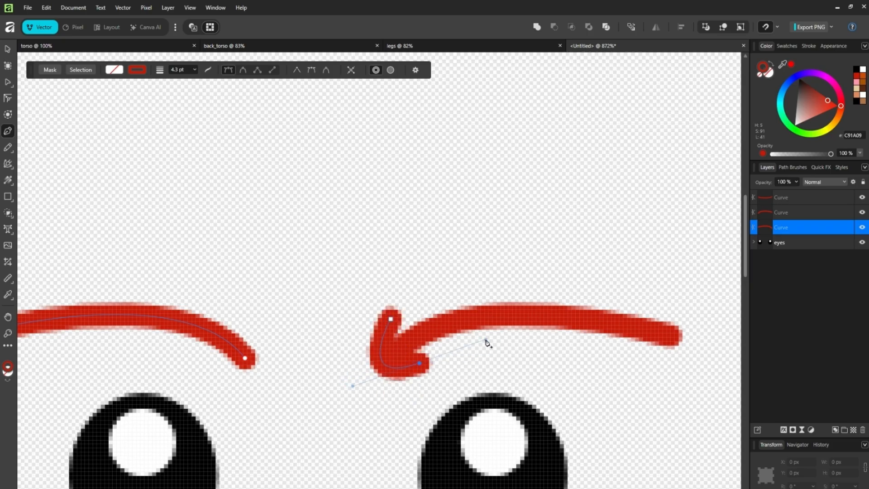
click(686, 356)
scroll(721, 394, right, 3)
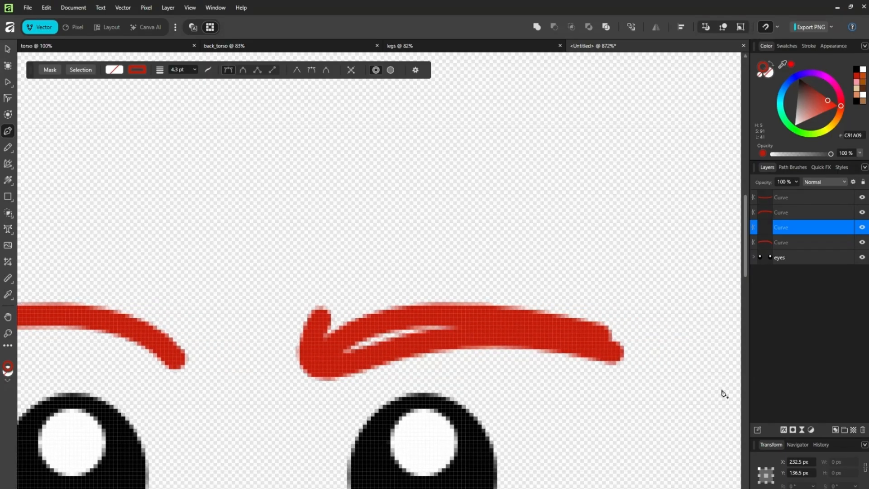
drag(672, 385, 578, 316)
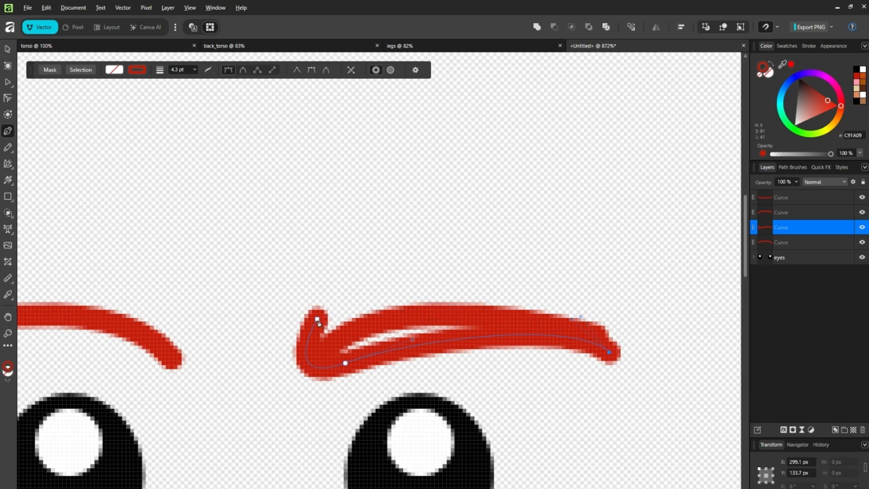
mouse_move(318, 323)
mouse_down()
mouse_move(194, 355)
mouse_move(85, 362)
mouse_move(110, 398)
mouse_move(64, 411)
mouse_move(29, 358)
mouse_move(33, 369)
mouse_up()
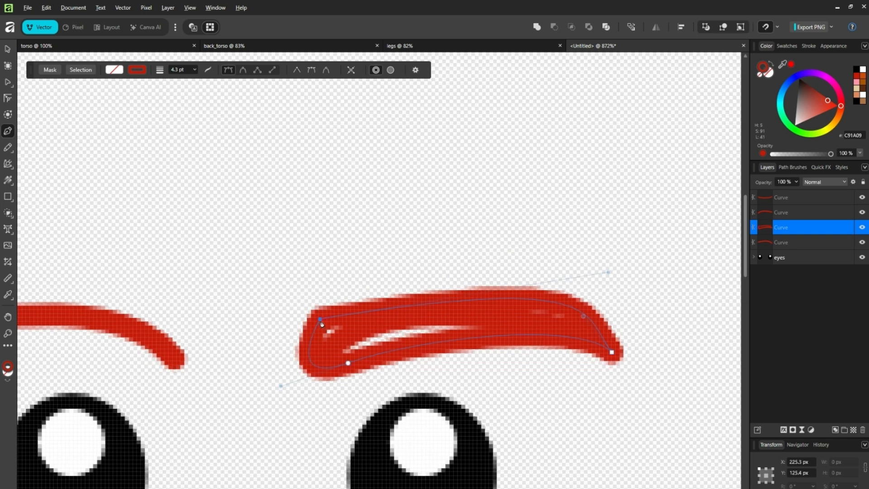
Convert the new outline's inner upper node to smooth and adjust its handle and position to arch the brow's top edge.
click(8, 82)
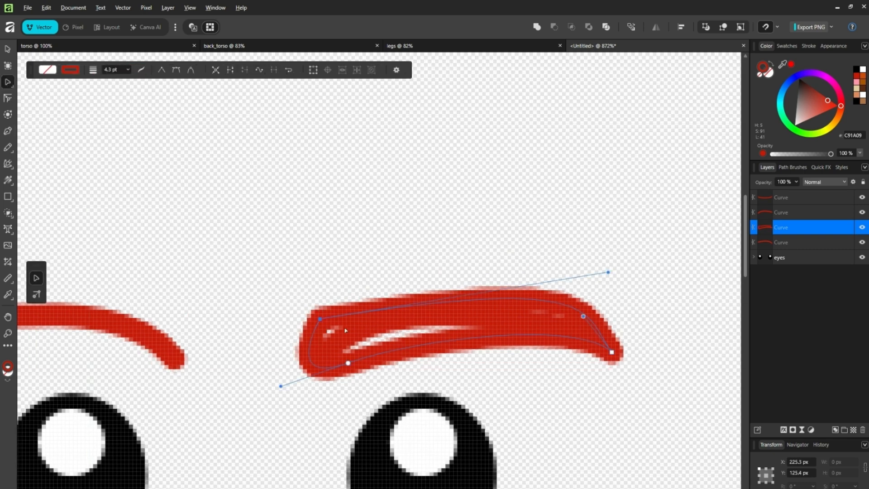
click(176, 70)
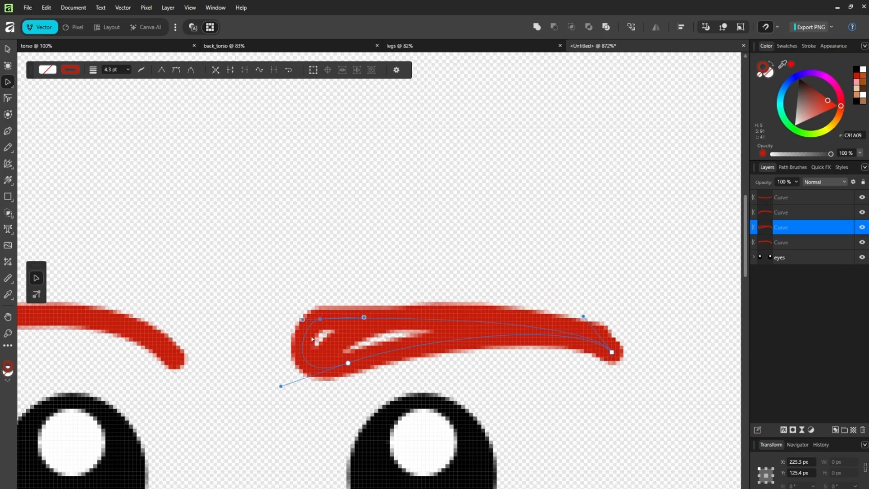
drag(364, 318, 476, 279)
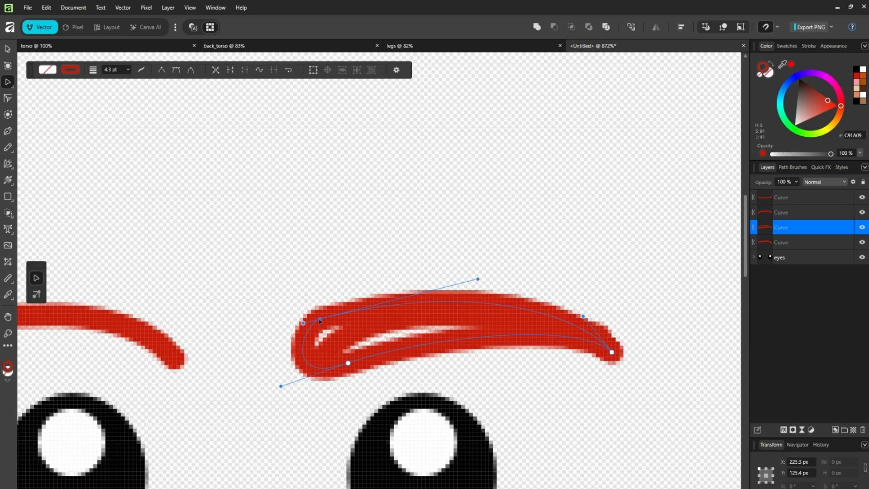
drag(320, 321, 324, 330)
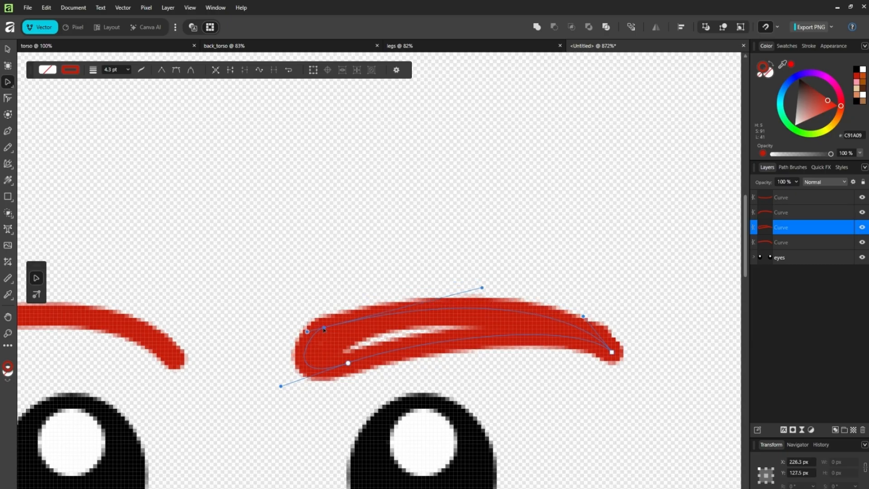
Remove the new eyebrow's stroke, fill it with dark brown, and move its layer above all the red curves.
click(761, 74)
click(790, 46)
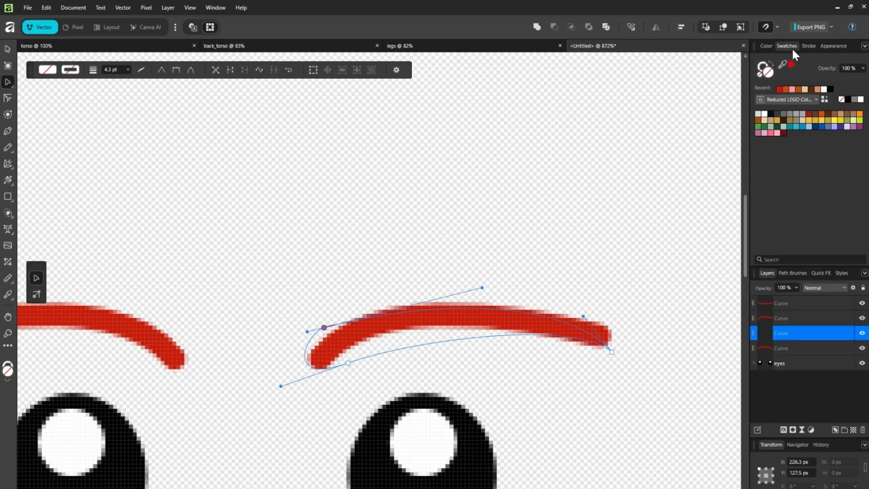
click(808, 88)
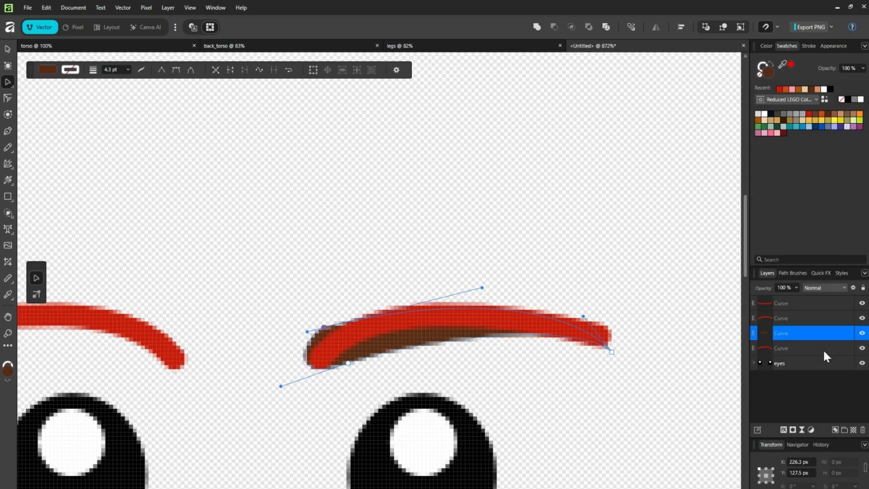
mouse_move(778, 334)
mouse_down()
mouse_move(765, 278)
mouse_move(769, 300)
mouse_up()
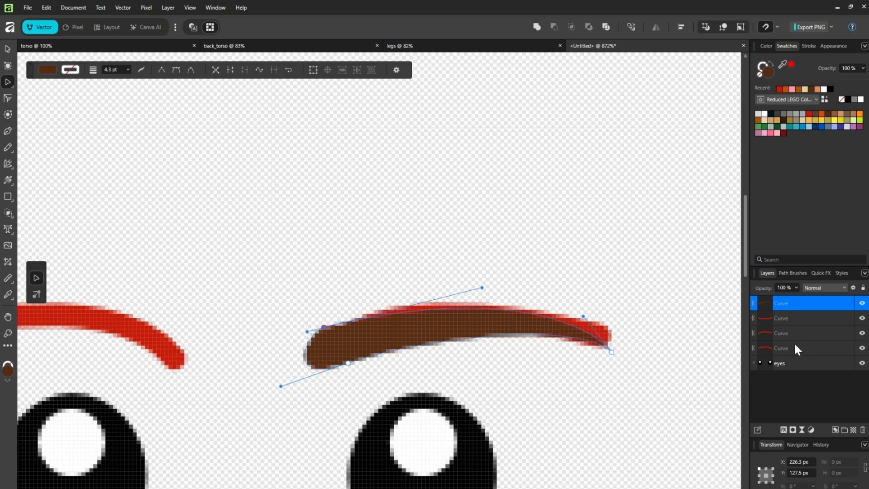
Compare the brown eyebrow with the red curve beneath it, and shift and tilt the brown shape slightly up and inward.
click(788, 332)
click(7, 49)
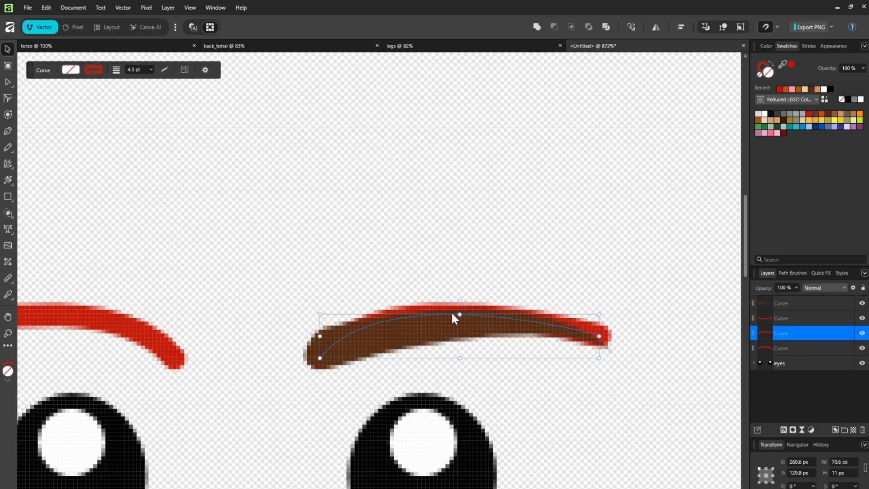
click(782, 303)
drag(471, 312, 452, 292)
Reshape the brown eyebrow by adjusting its nodes, edges and handles to follow the red curve's arch with a squarer inner end.
click(9, 82)
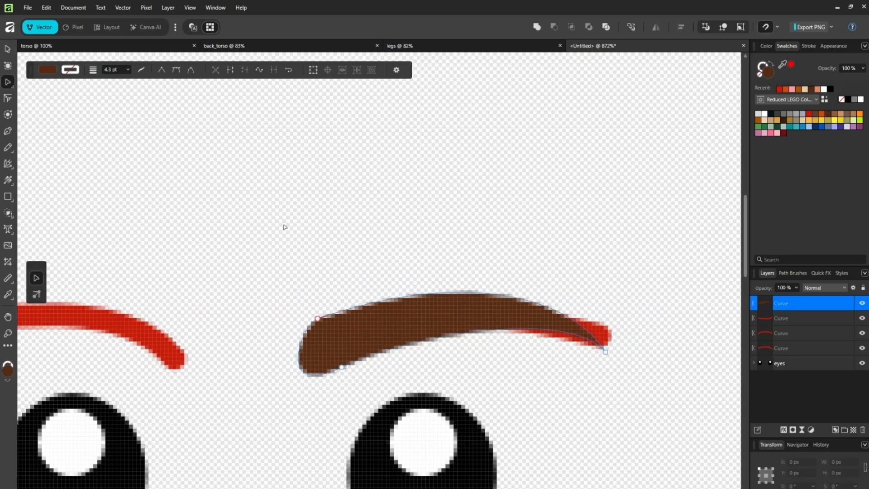
drag(317, 319, 327, 327)
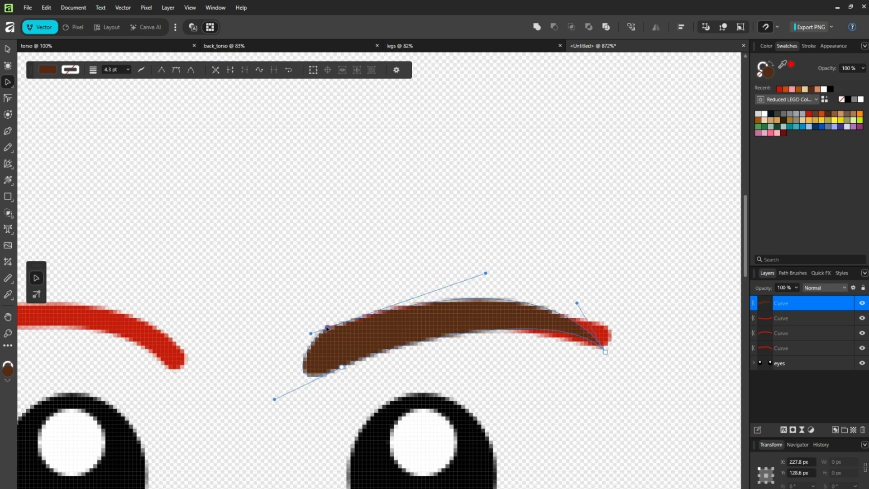
drag(581, 301, 605, 289)
drag(543, 331, 548, 324)
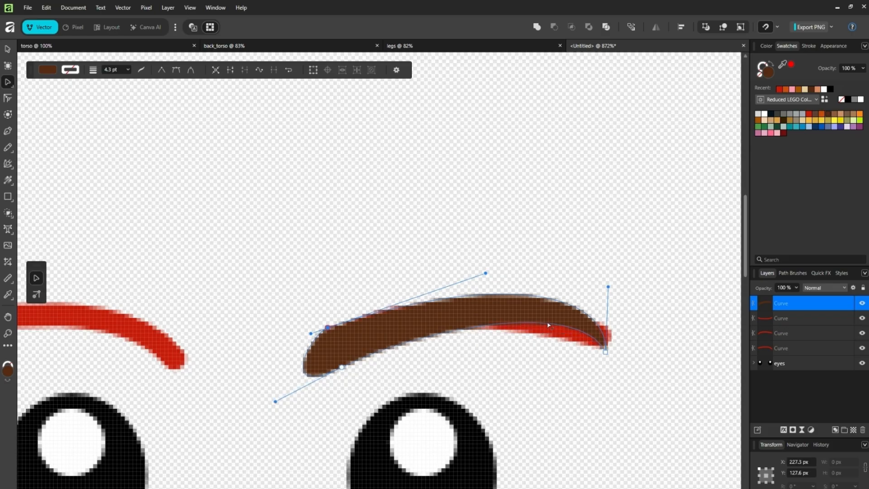
drag(607, 356, 614, 356)
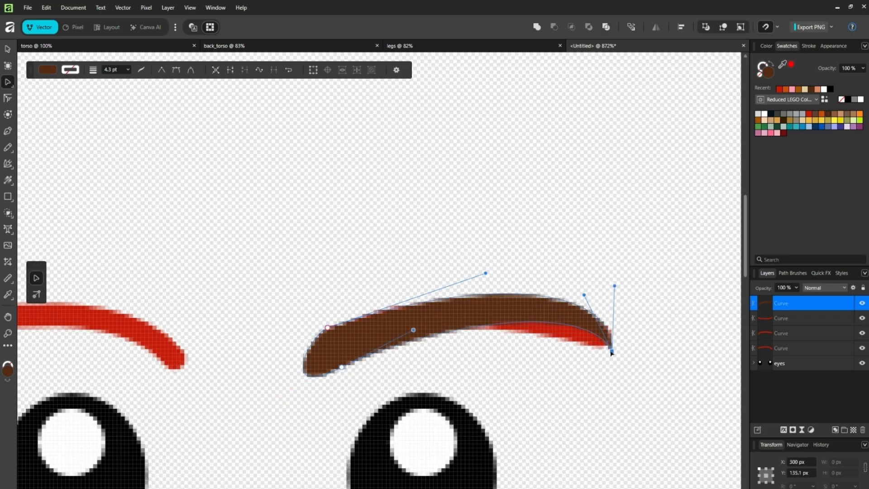
drag(414, 331, 419, 338)
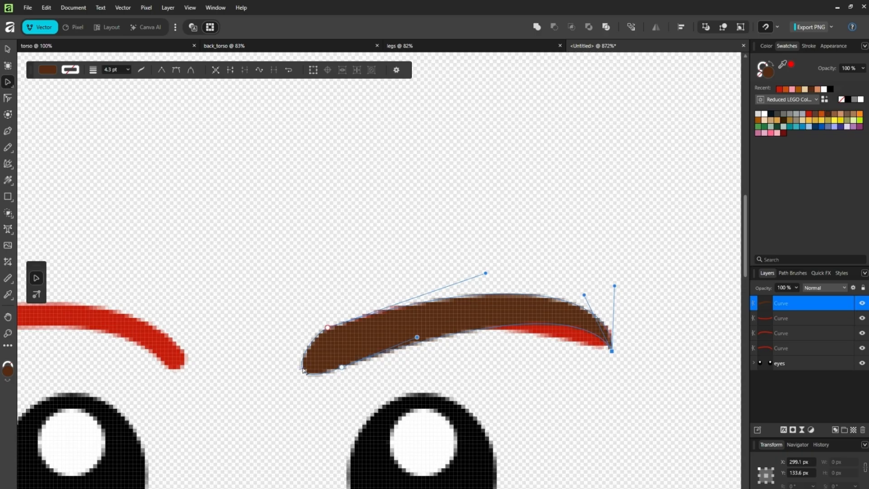
drag(304, 369, 316, 366)
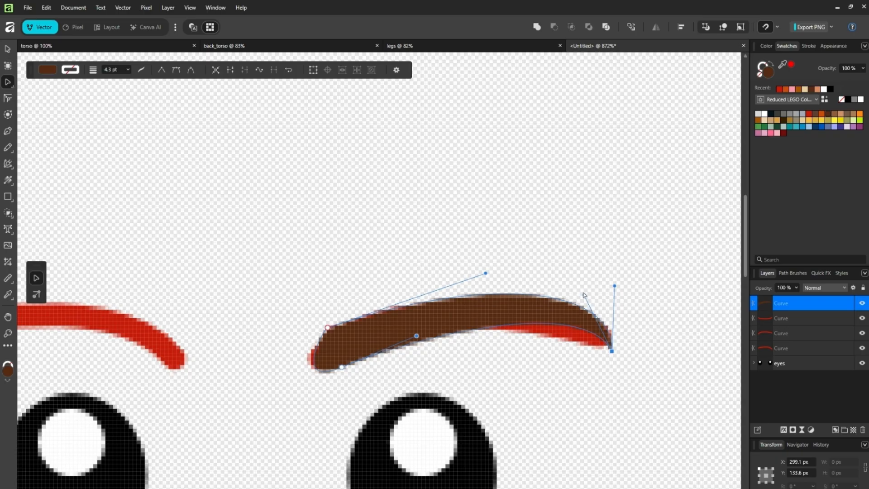
drag(584, 294, 552, 307)
Hide the red brow curve beneath the brown eyebrow and check the shape against the whole face.
scroll(551, 308, down, 5)
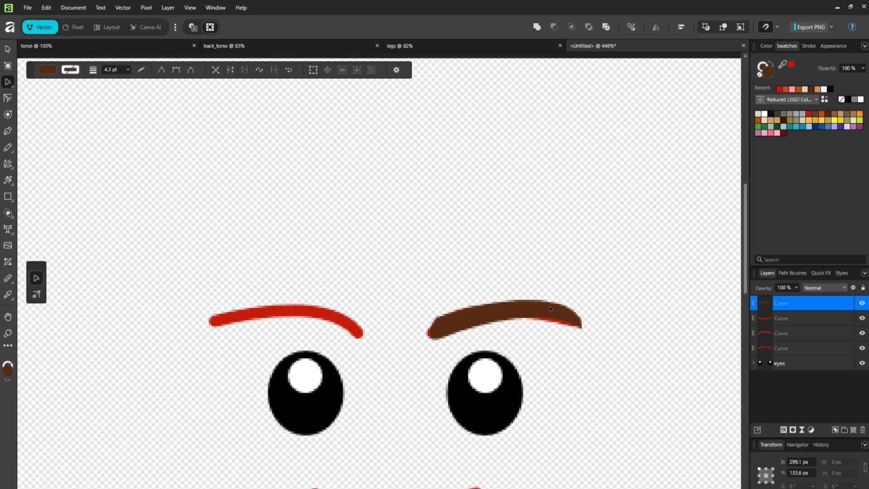
scroll(550, 308, up, 3)
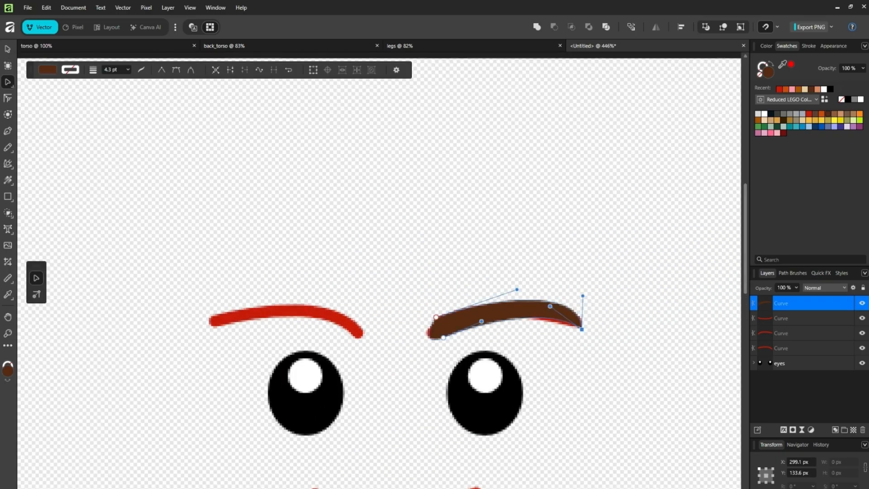
click(862, 332)
scroll(481, 330, down, 2)
scroll(481, 330, down, 3)
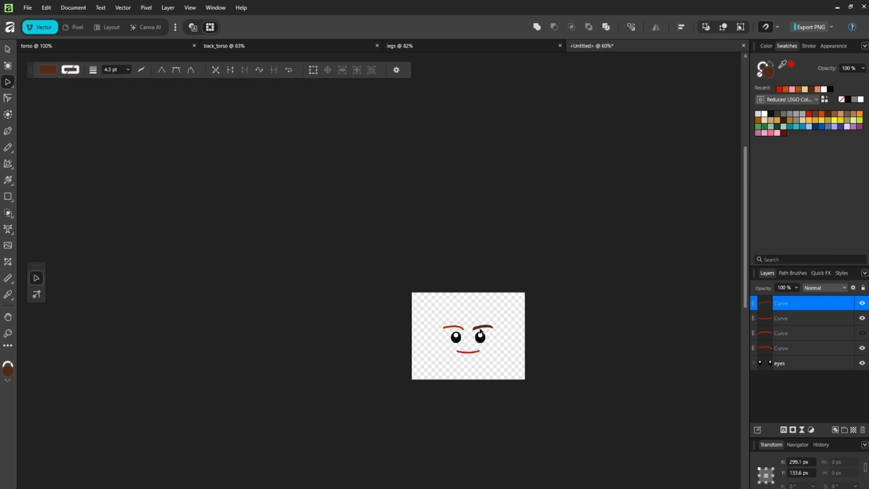
Refine the brown eyebrow's curvature by flattening its upper arch and smoothing its underside with the node handles.
scroll(481, 331, up, 7)
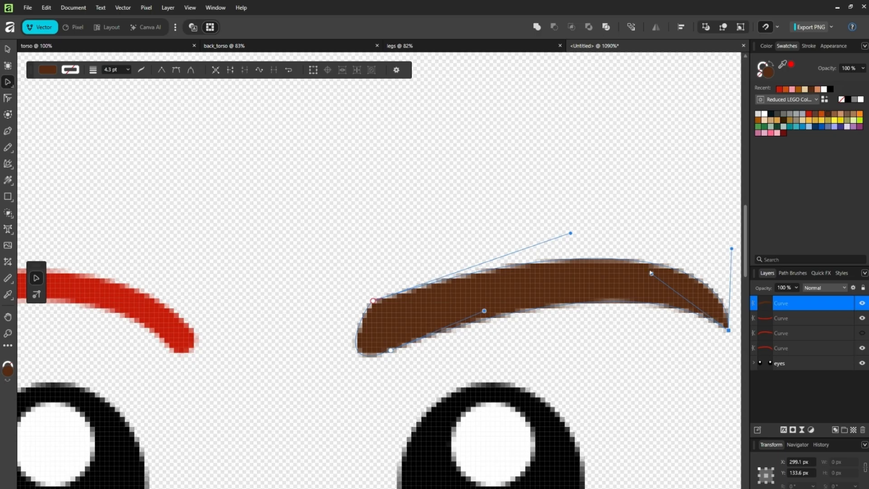
drag(651, 274, 604, 286)
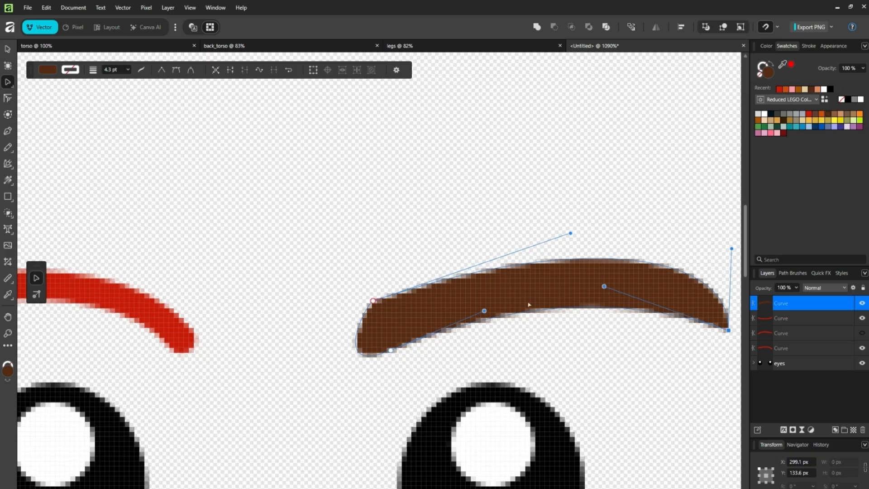
mouse_move(484, 311)
mouse_down()
mouse_move(500, 318)
mouse_move(499, 305)
mouse_move(500, 312)
mouse_up()
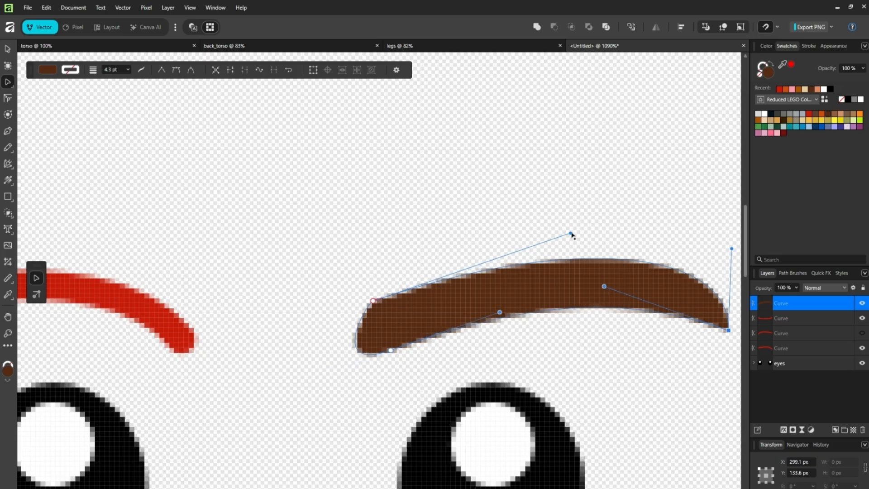
drag(572, 235, 503, 253)
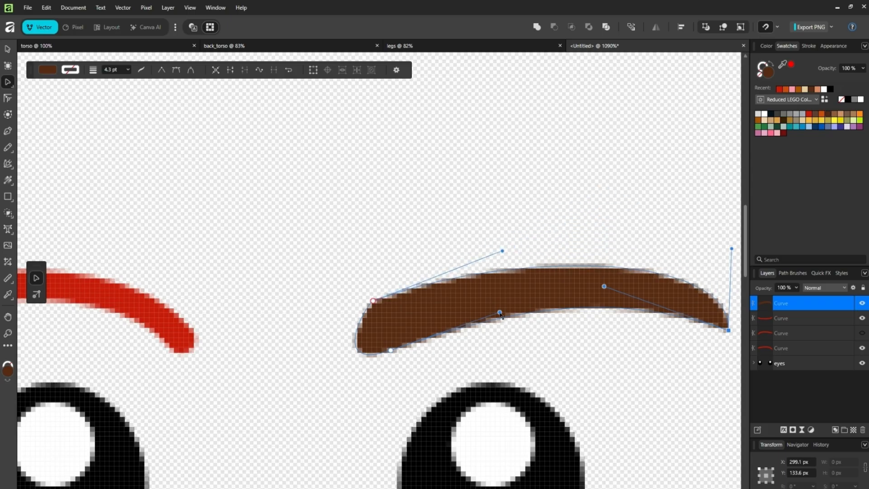
drag(499, 313, 483, 331)
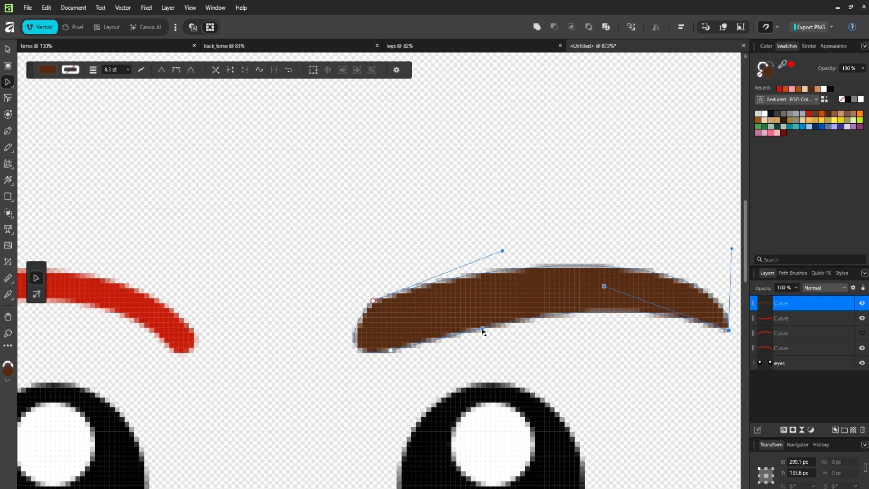
scroll(483, 331, down, 5)
scroll(483, 331, up, 4)
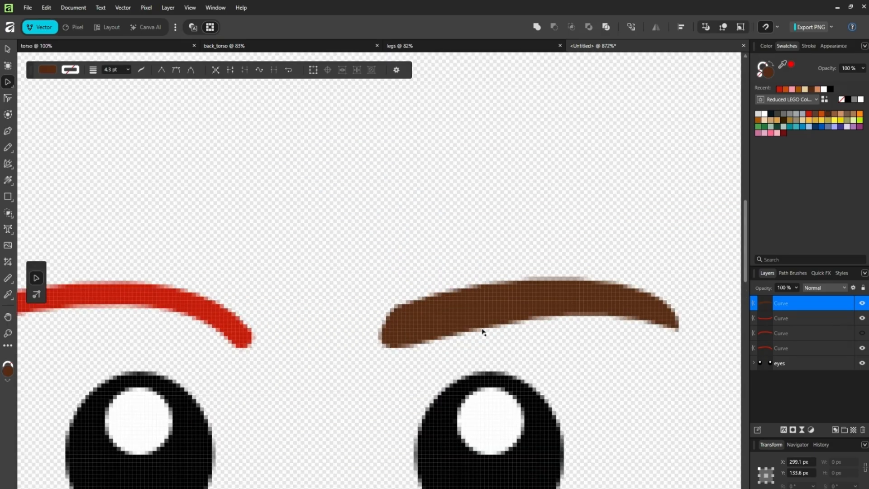
Taper the brown eyebrow's outer end to a thin point by pulling its upper handle inward, and deselect the shape.
scroll(483, 332, down, 5)
scroll(483, 331, up, 5)
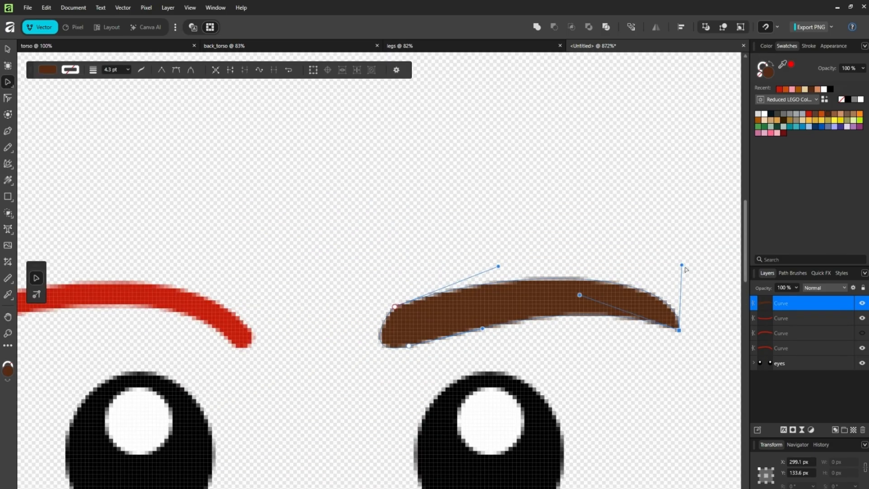
drag(682, 266, 640, 262)
scroll(635, 269, down, 5)
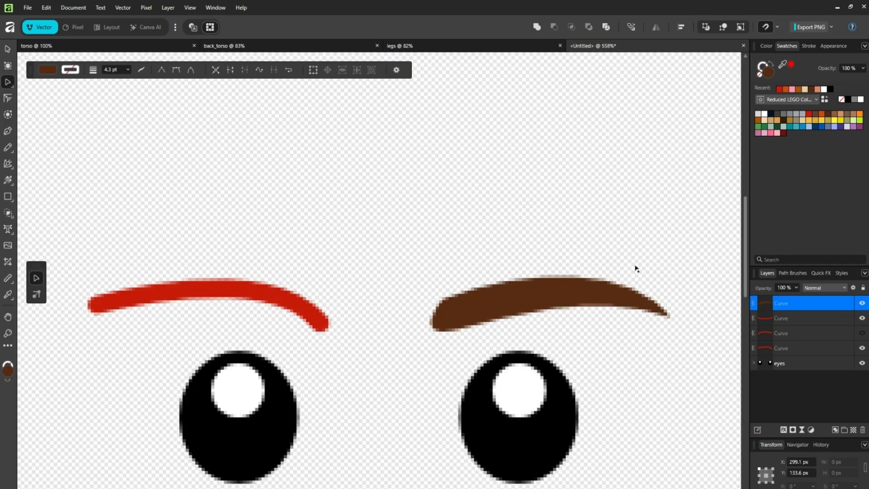
scroll(635, 269, up, 2)
click(664, 379)
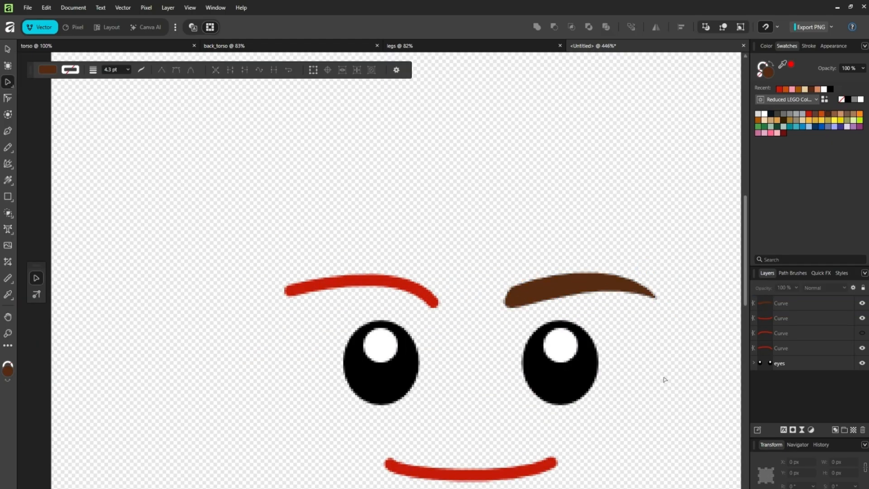
Duplicate the brown eyebrow and flip the copy horizontally.
click(796, 304)
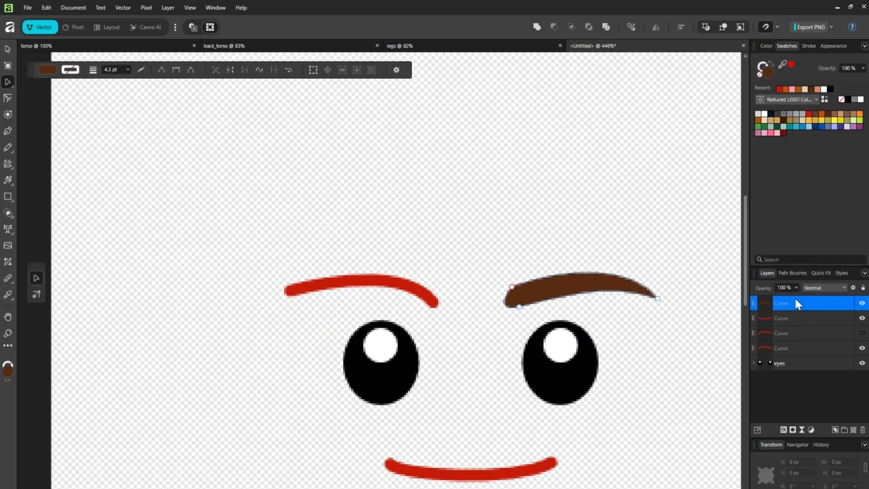
key(ctrl+j)
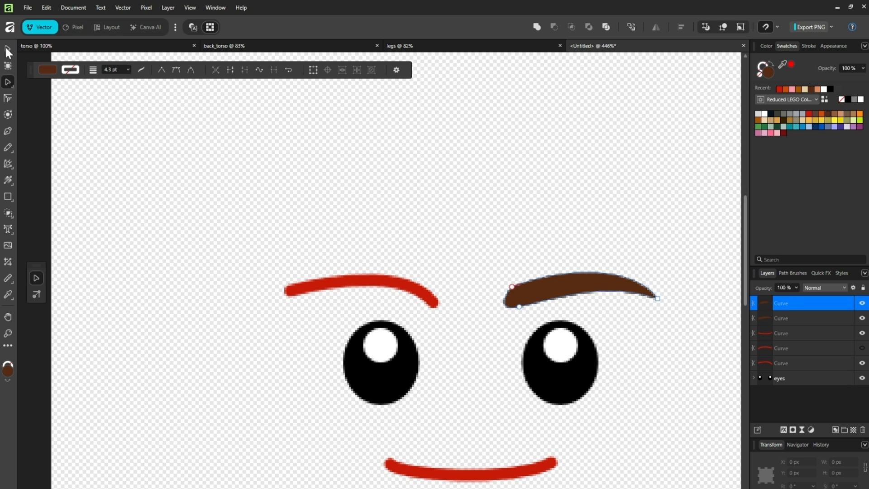
click(8, 51)
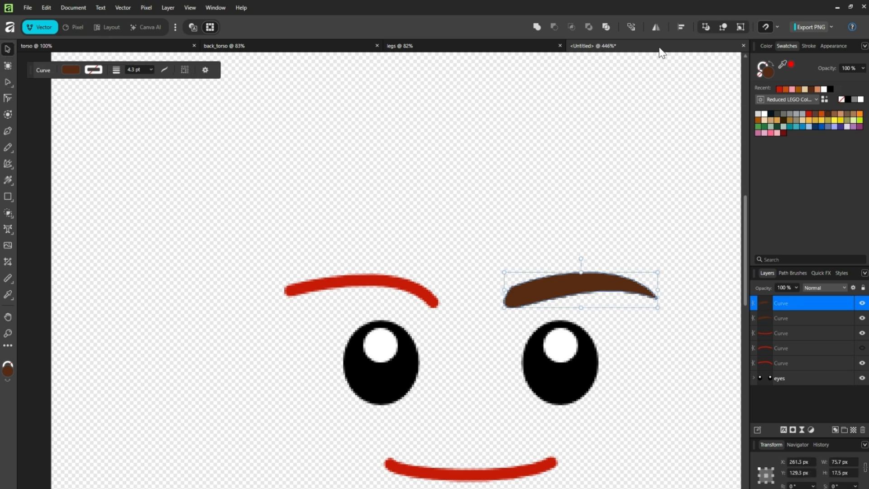
click(653, 28)
click(682, 42)
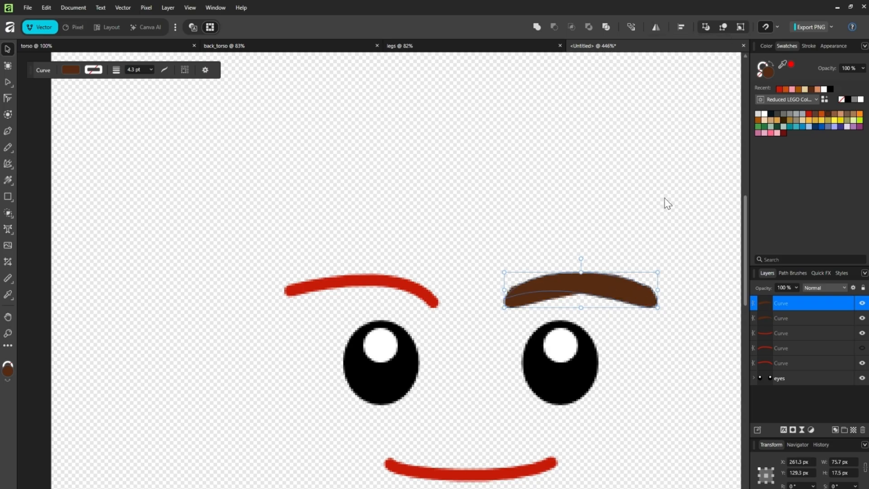
Move the flipped brown eyebrow over the other eye and hide the red brow curve beneath it.
drag(596, 290, 374, 289)
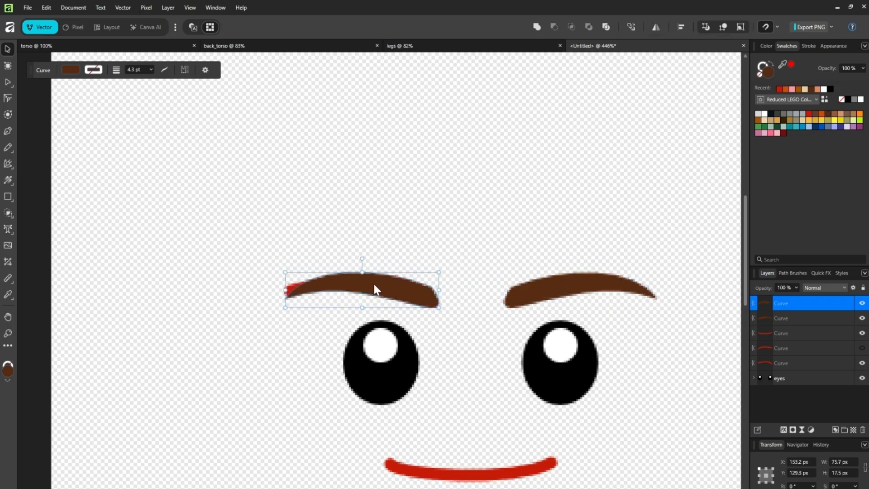
click(862, 363)
drag(745, 232, 740, 266)
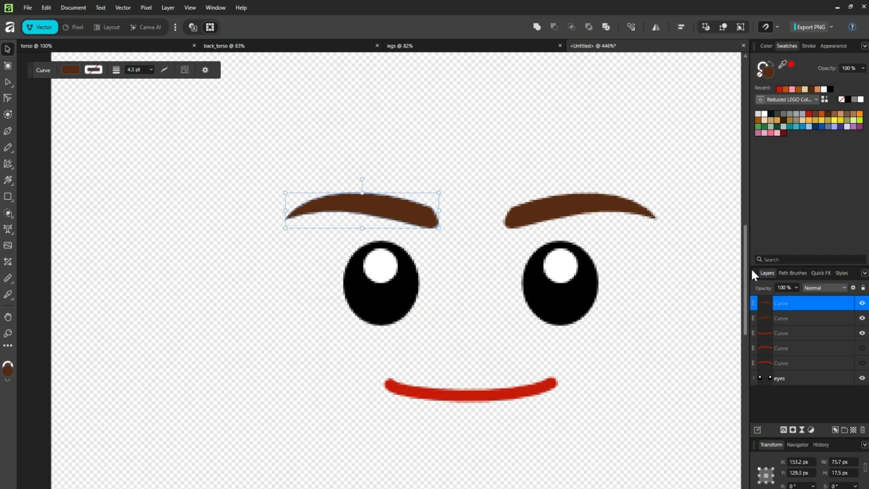
Give both brown eyebrows a matching dark brown outline with a 0.5 pt stroke width, and deselect them.
shift+click(789, 319)
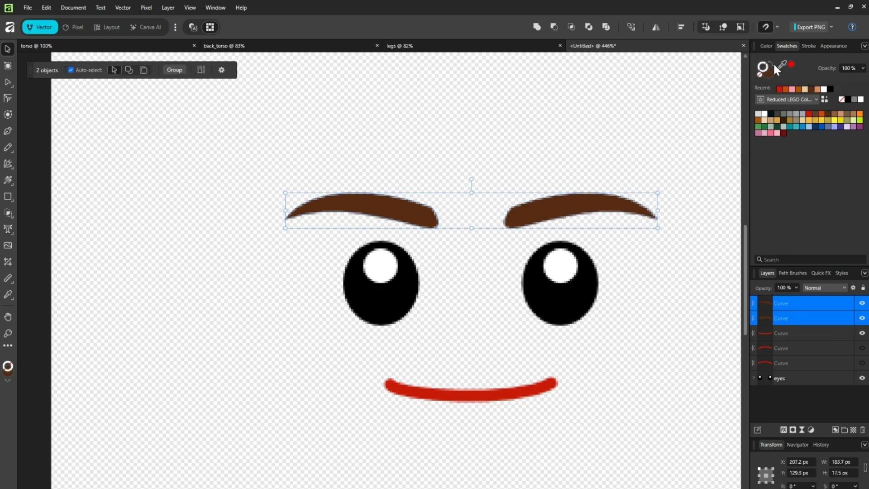
click(809, 85)
click(809, 46)
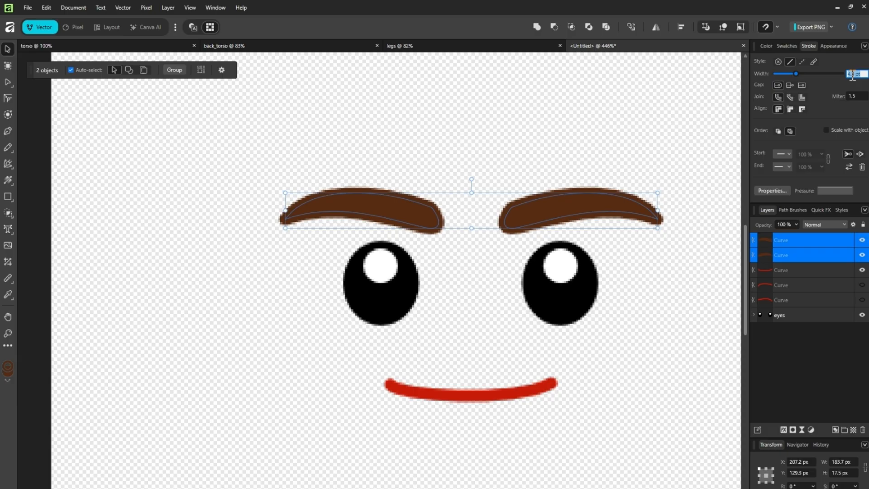
text(0.5)
key(Return)
scroll(522, 271, down, 5)
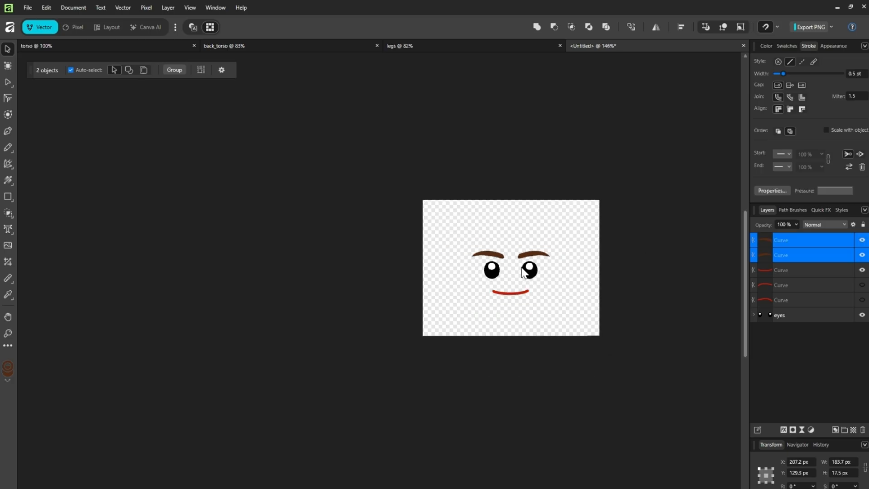
scroll(521, 270, up, 4)
click(667, 280)
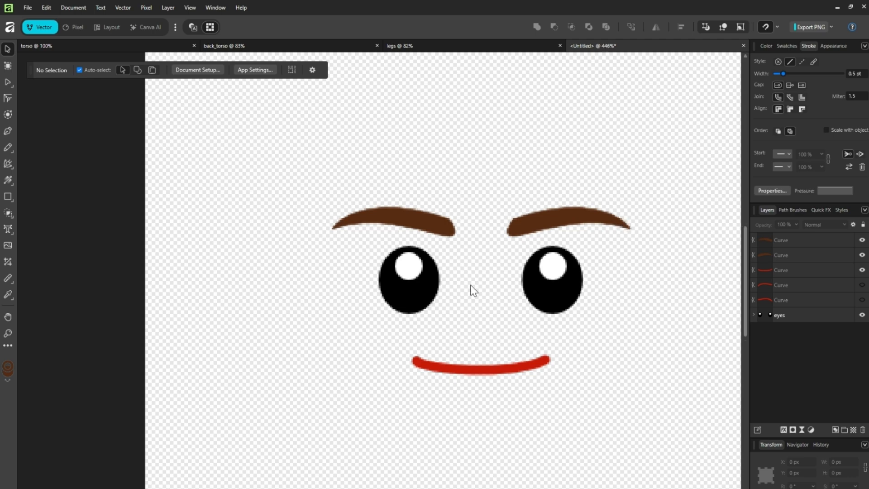
Draw a closed, four-node oval mouth outline about 66 by 32 px over the red mouth curve with the Pen tool.
scroll(474, 323, up, 2)
scroll(484, 378, up, 2)
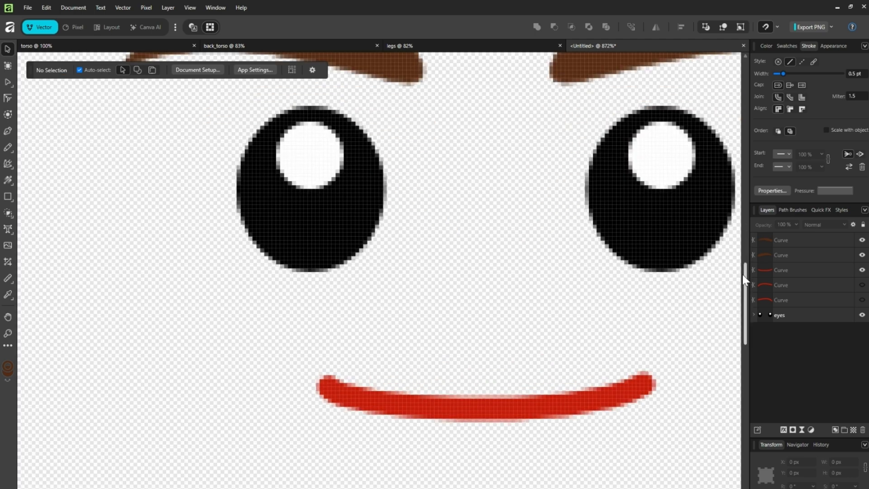
click(790, 240)
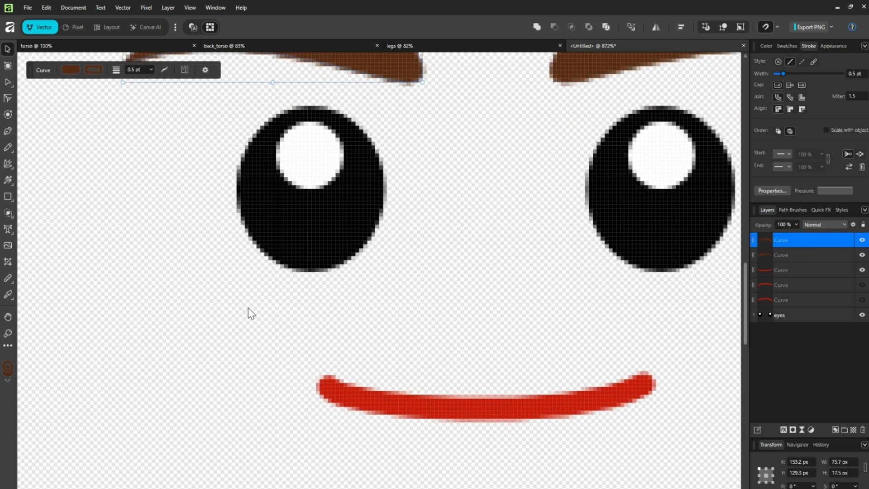
scroll(578, 343, down, 3)
scroll(577, 343, up, 3)
scroll(579, 349, down, 2)
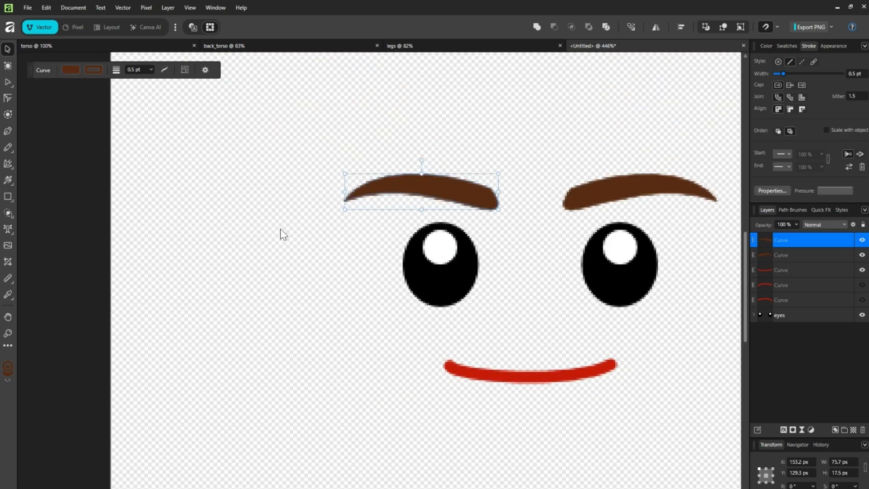
click(6, 129)
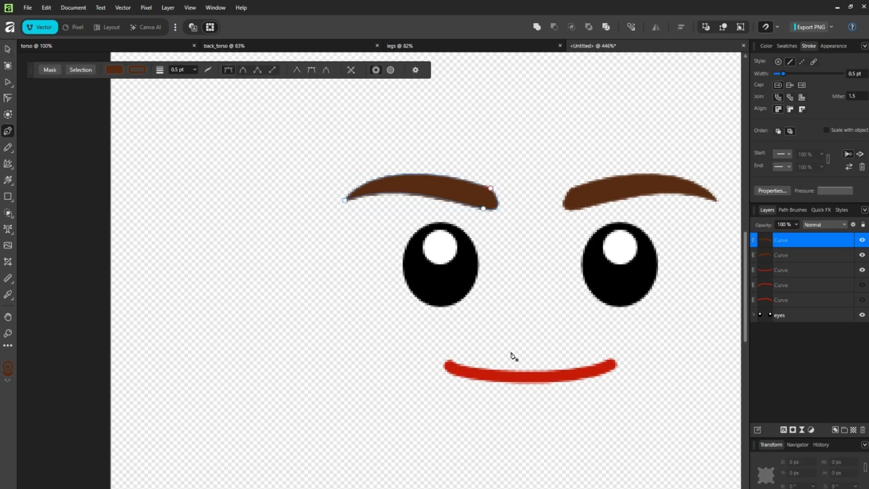
drag(517, 351, 464, 403)
drag(532, 415, 541, 411)
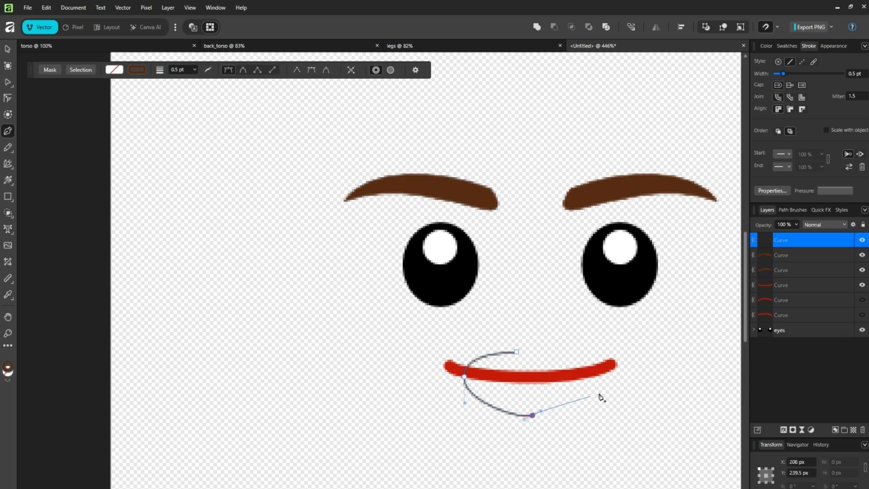
drag(598, 385, 597, 355)
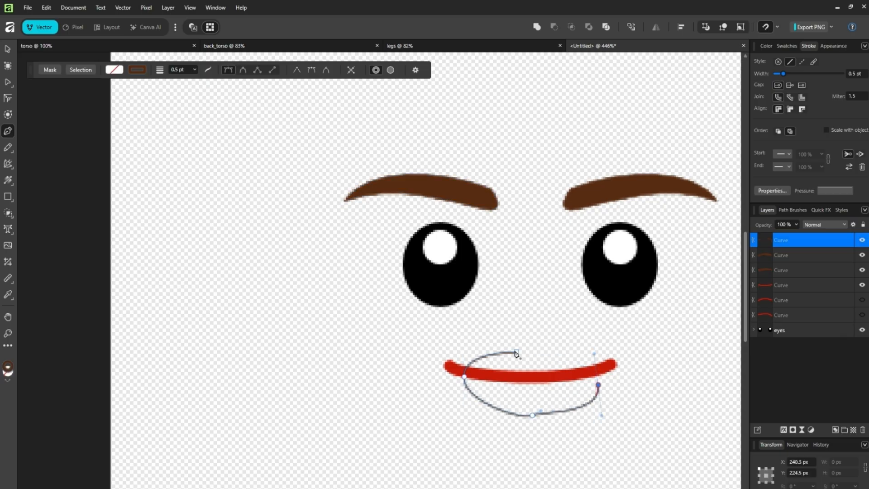
drag(516, 352, 486, 356)
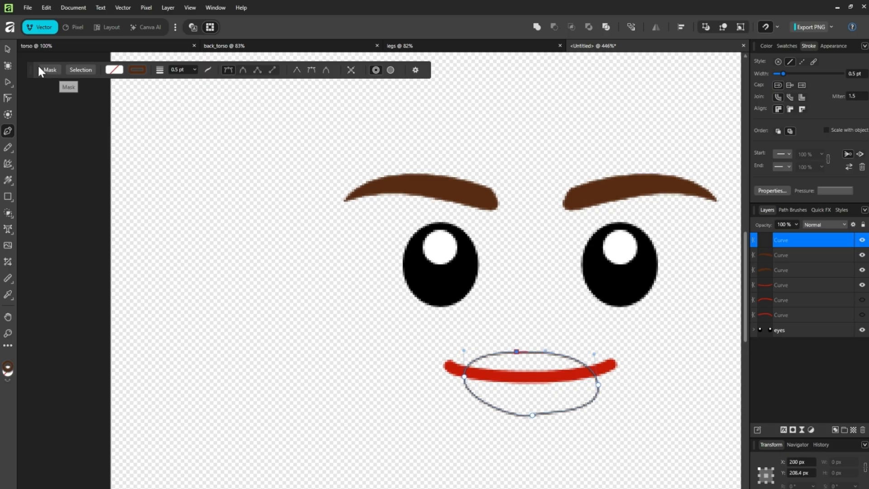
click(9, 50)
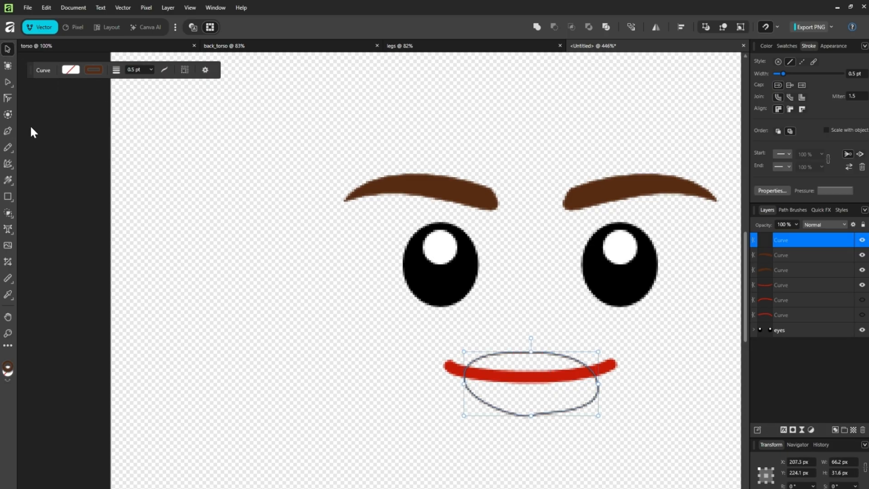
Even out the mouth outline by smoothing and centring its upper node, aligning the side nodes, raising the lower node and flattening its handle.
click(7, 83)
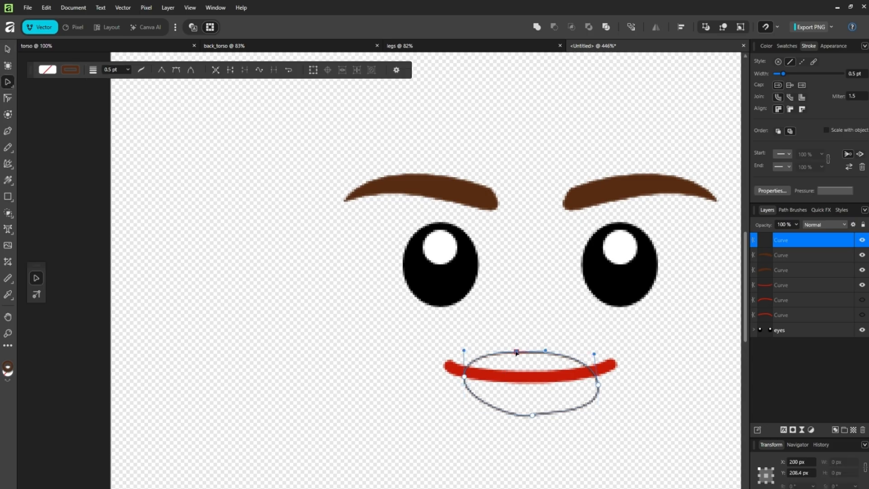
click(175, 70)
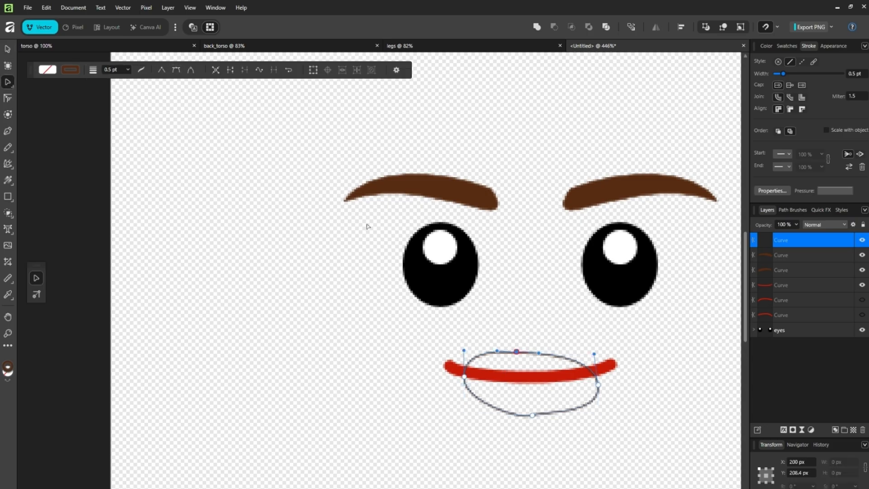
mouse_move(538, 353)
mouse_down()
mouse_move(546, 348)
mouse_move(527, 350)
mouse_move(535, 350)
mouse_up()
drag(598, 385, 598, 377)
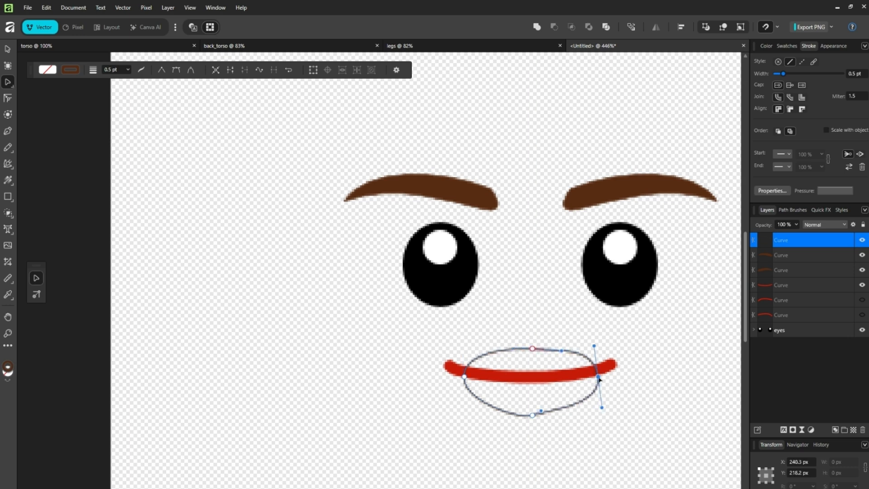
drag(532, 416, 532, 402)
drag(467, 375, 468, 374)
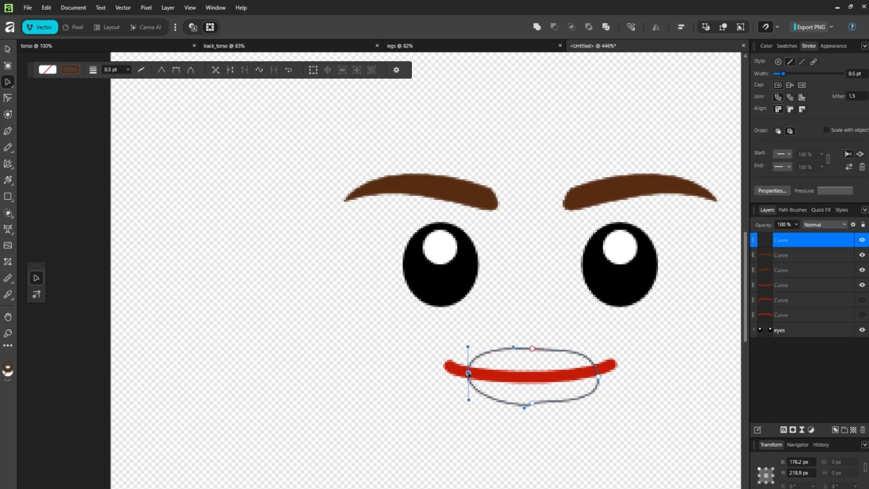
drag(525, 408, 514, 403)
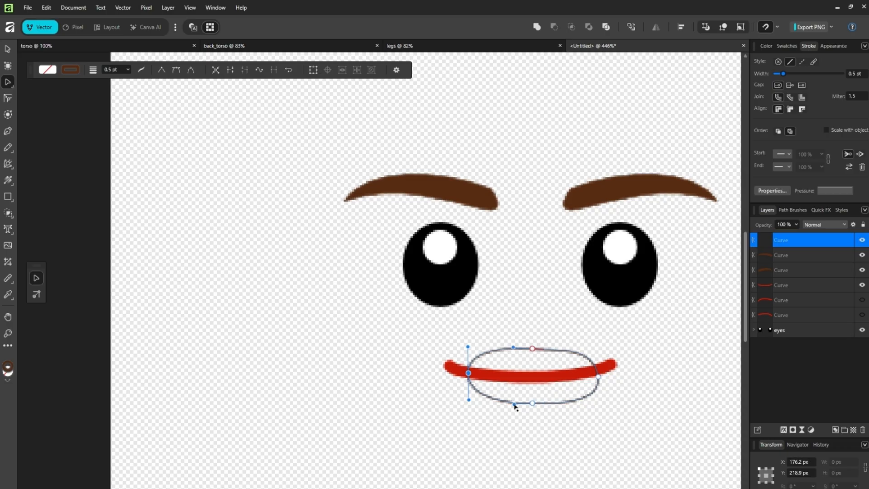
Set the mouth outline's stroke width to 4.3 pt and its colour to black.
click(853, 73)
text(4.3)
key(Return)
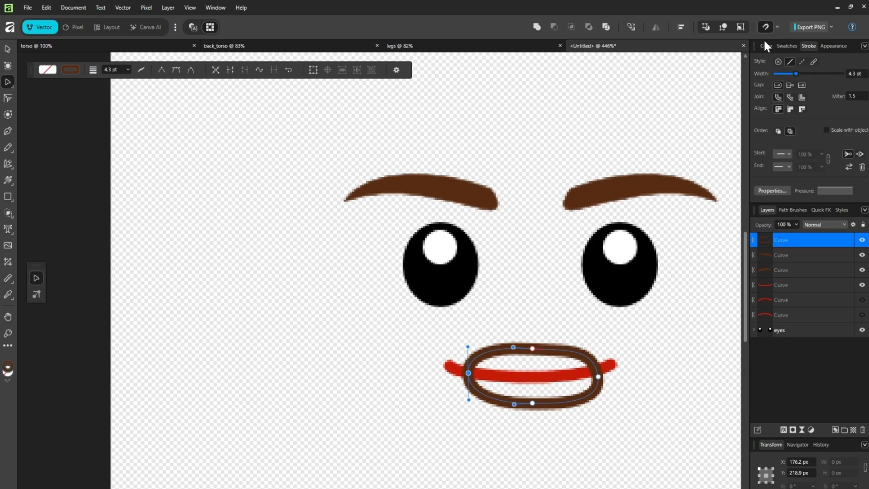
click(765, 45)
click(856, 69)
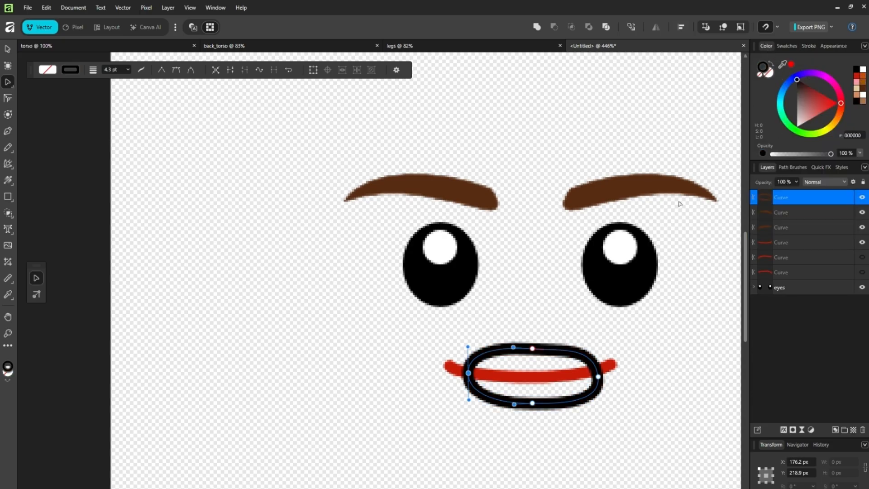
Hide the red mouth curve and fill the new mouth shape with black.
scroll(534, 317, down, 5)
scroll(533, 317, up, 5)
click(861, 242)
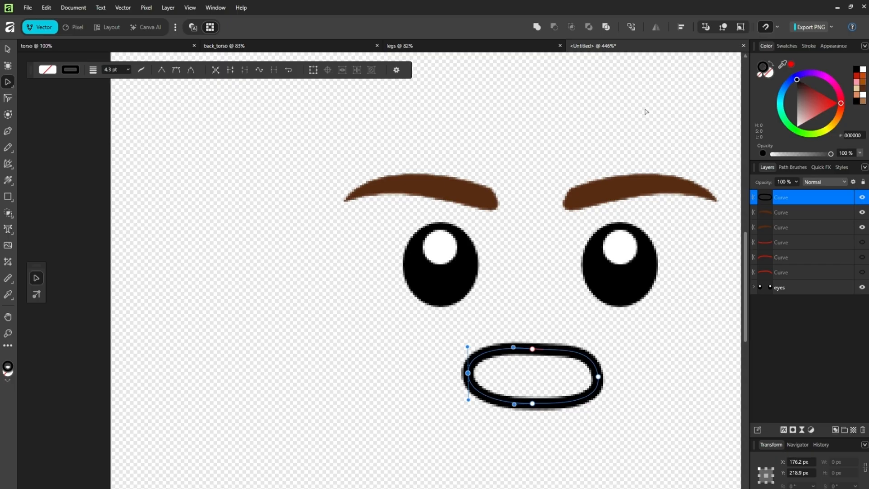
click(767, 76)
click(856, 71)
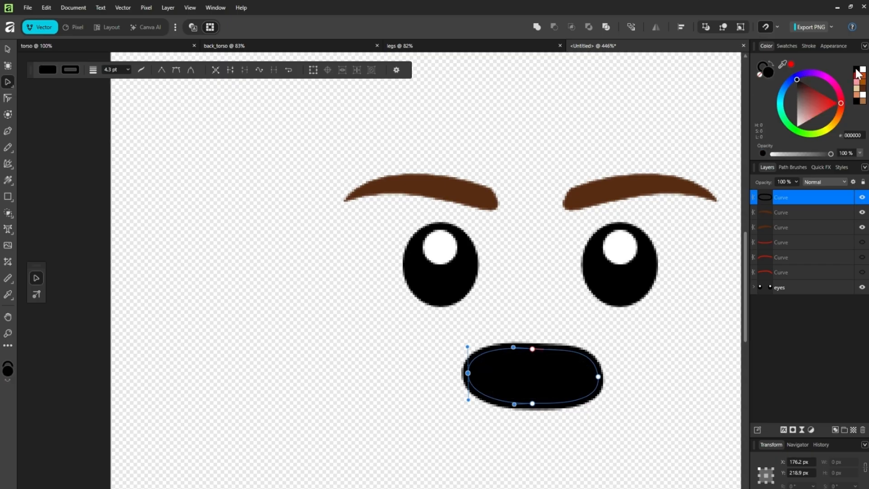
Draw a rectangle about 92.5 by 18.9 px across the mouth's upper half with no outline and a white fill.
click(7, 196)
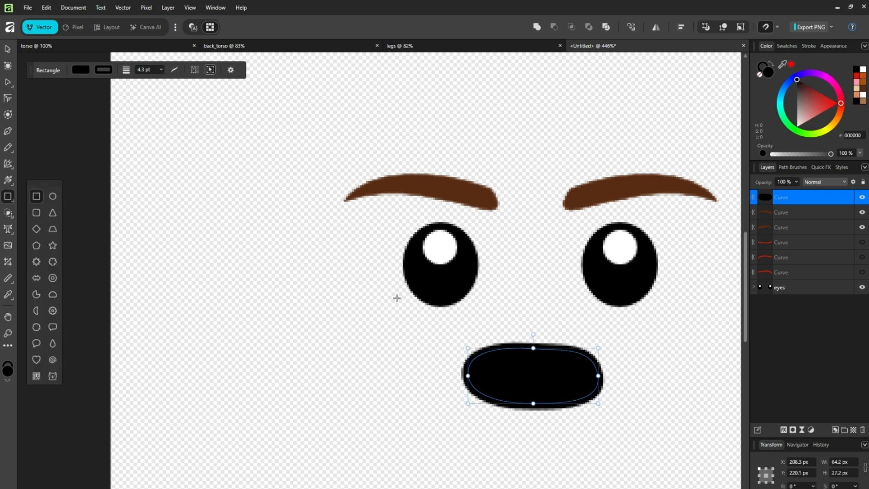
drag(440, 334, 631, 372)
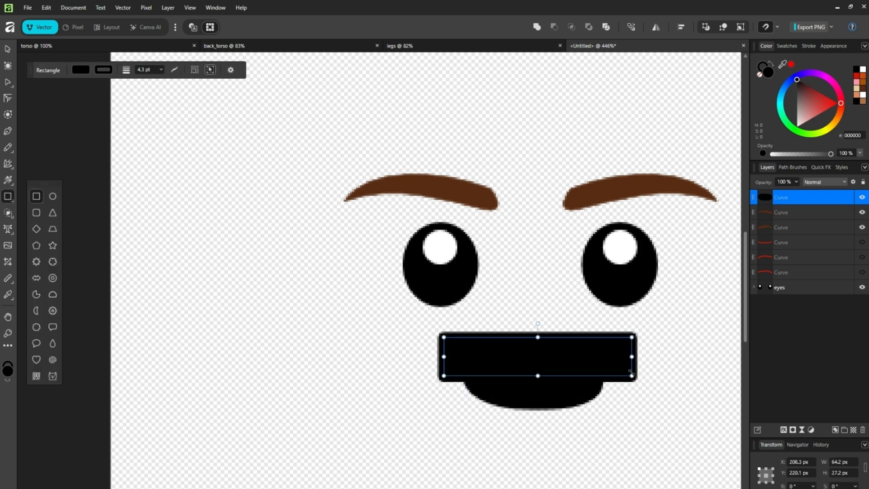
click(763, 64)
click(759, 73)
click(768, 74)
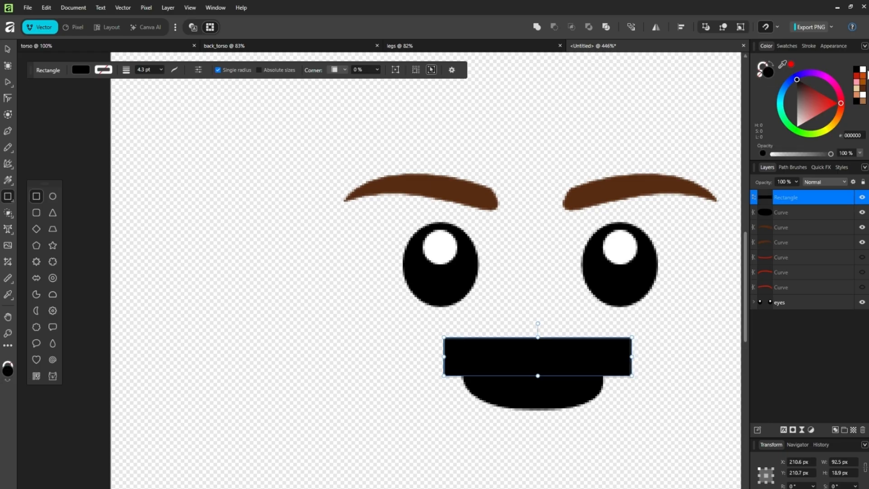
click(863, 70)
Nest the white rectangle inside the mouth curve as upper teeth and nudge it slightly upward.
drag(774, 199, 774, 211)
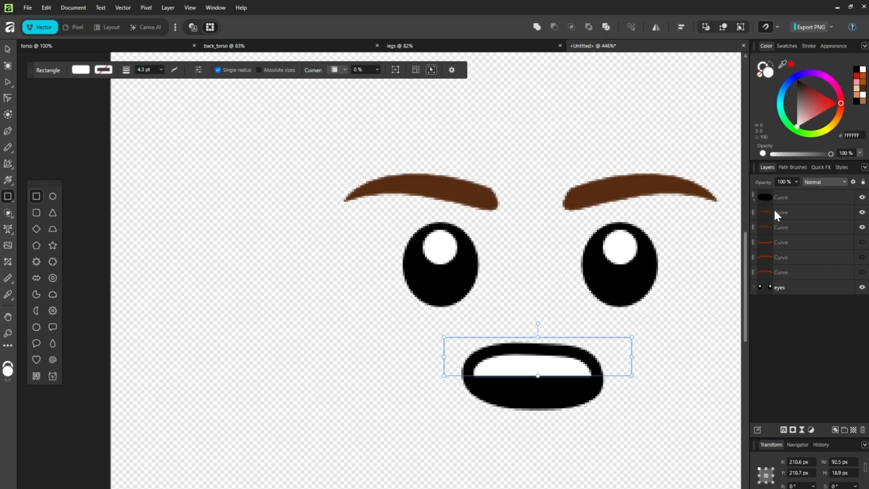
click(8, 48)
drag(525, 367, 524, 363)
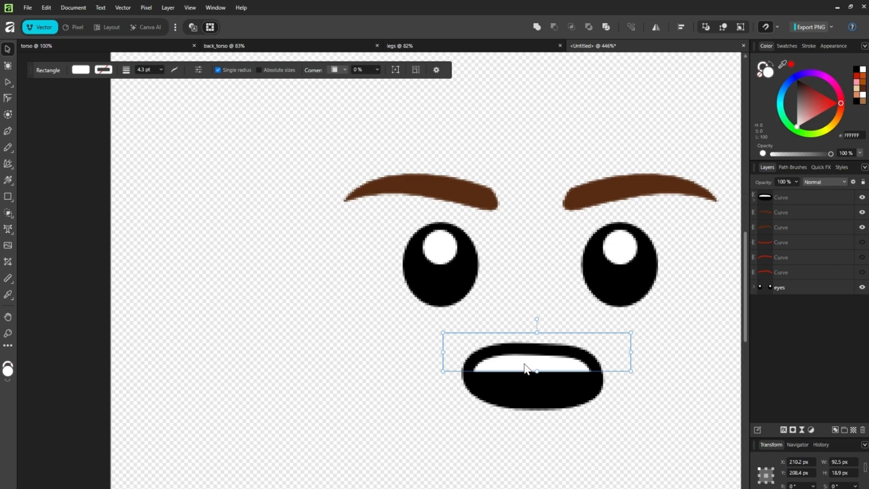
Duplicate the white teeth rectangle, move the copy straight down to form the lower teeth, and check the whole face.
key(ctrl+j)
drag(520, 362, 543, 398)
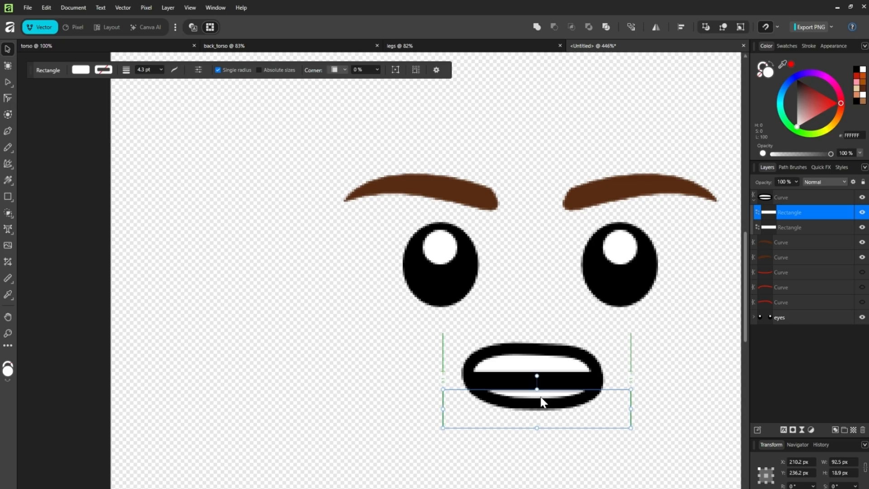
click(661, 349)
scroll(458, 251, down, 6)
scroll(459, 255, up, 4)
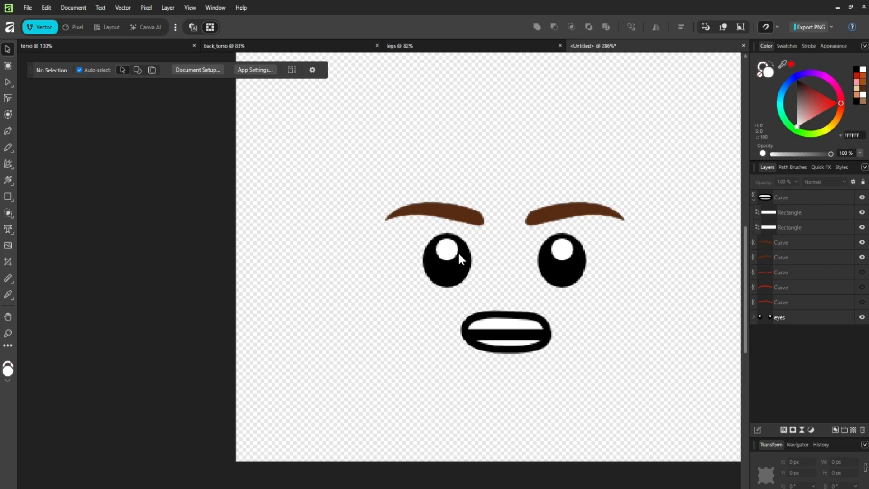
scroll(542, 251, up, 2)
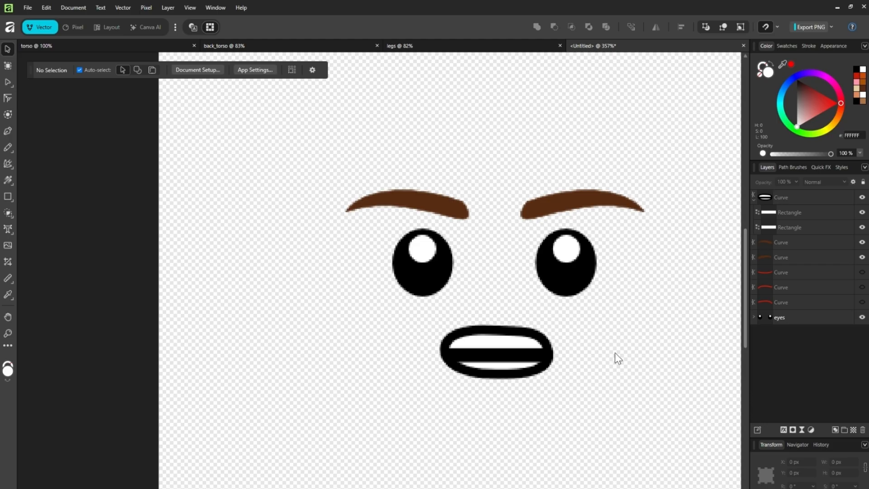
drag(744, 319, 714, 324)
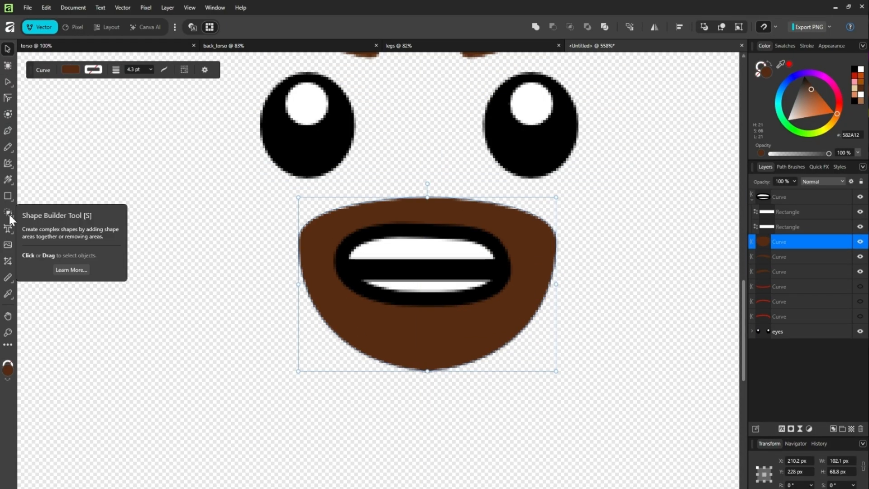
Activate the Shape Builder tool for the brown beard shape, and inspect the beard up close and against the whole face.
click(8, 212)
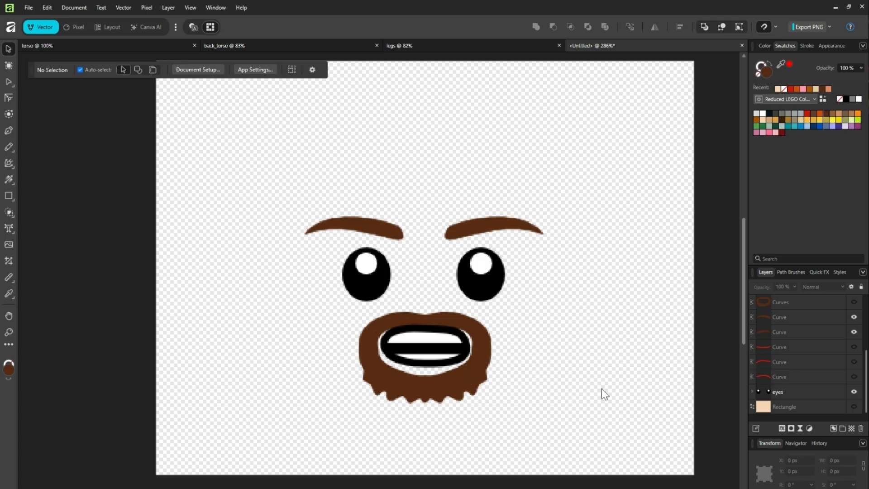
scroll(438, 379, up, 3)
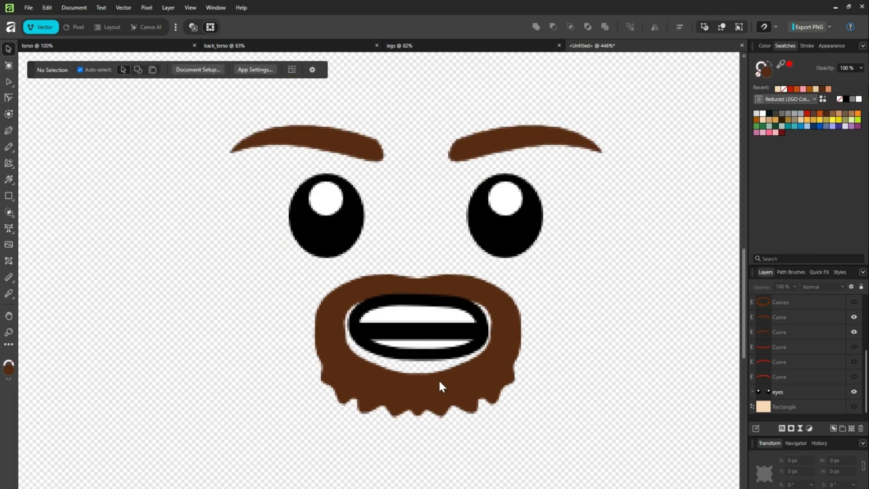
scroll(438, 380, down, 3)
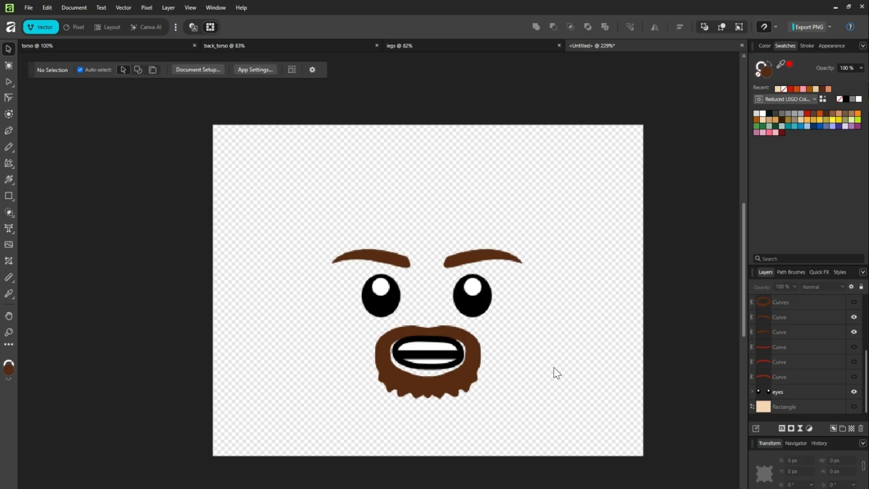
Save the face document as an Affinity file named face in the design folder.
key(ctrl+s)
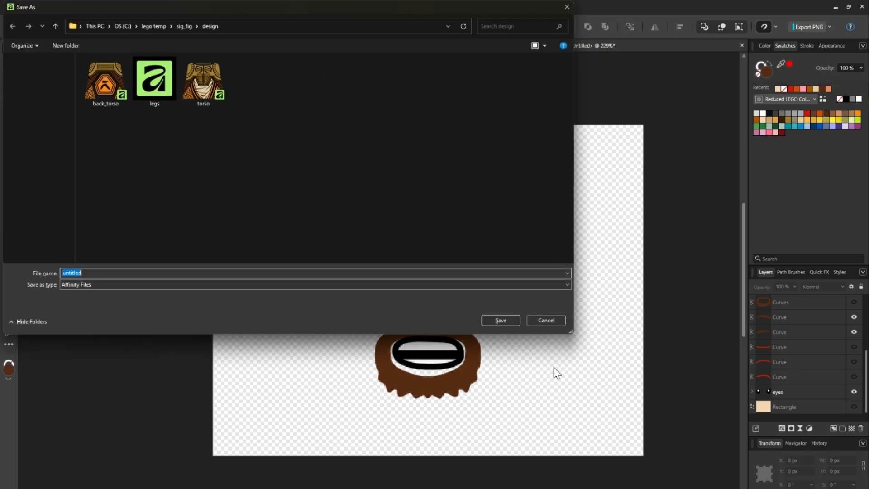
text(face)
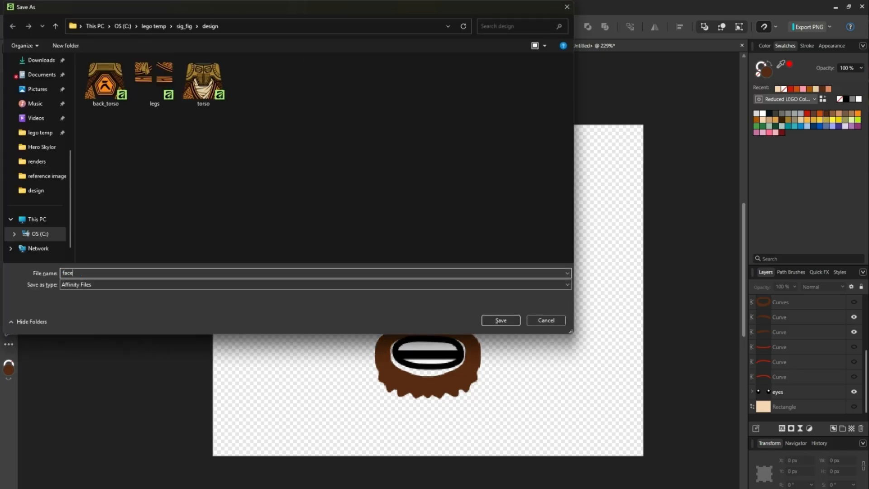
key(Return)
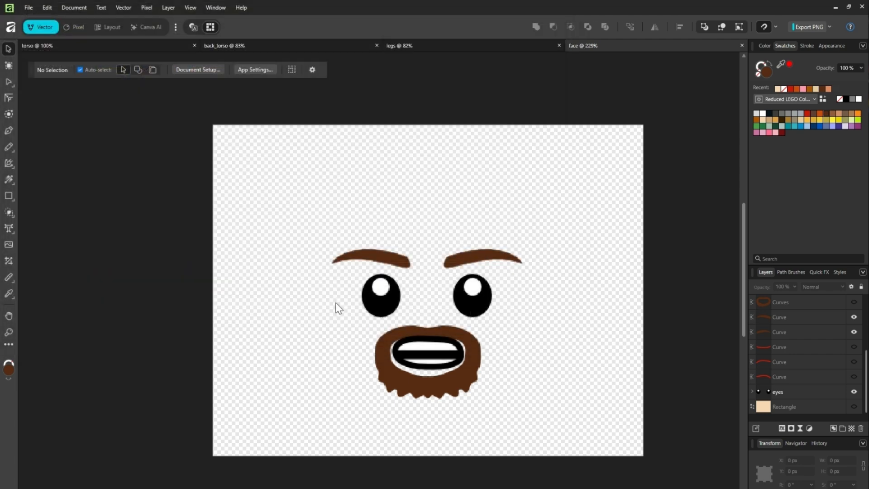
Export the whole face document as a 416 by 320 px PNG named face in the design folder.
click(27, 1)
mouse_move(51, 263)
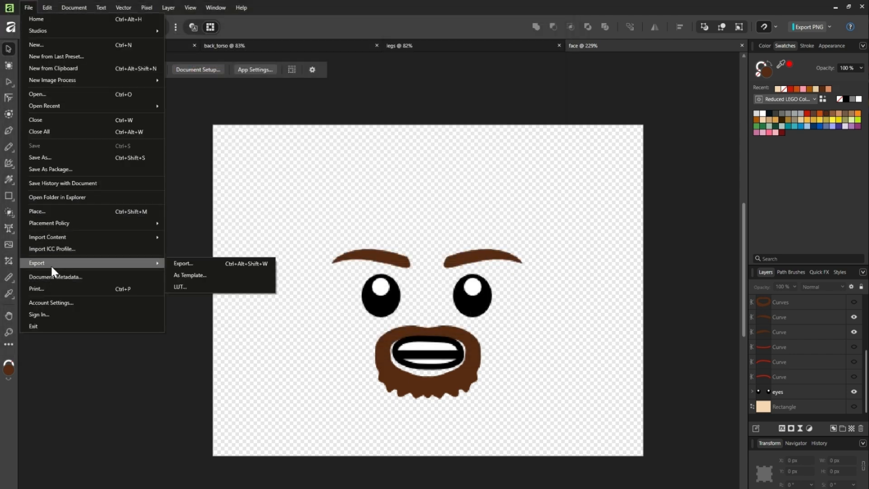
click(196, 262)
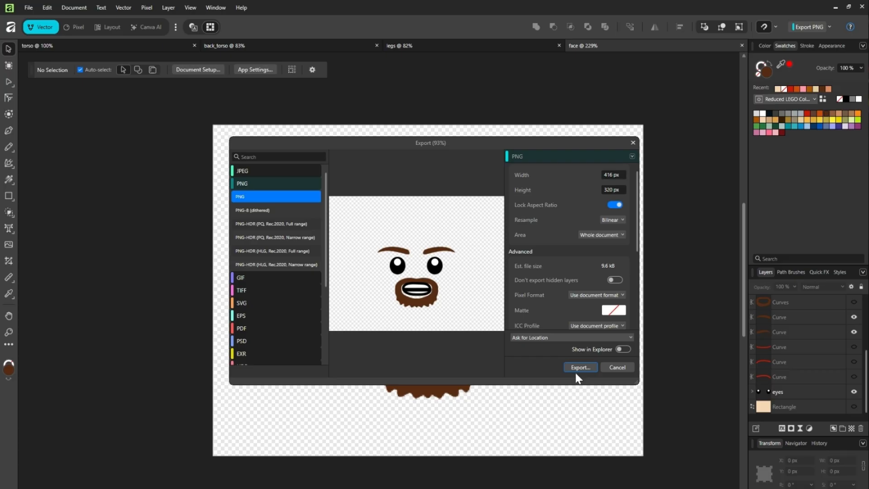
click(577, 371)
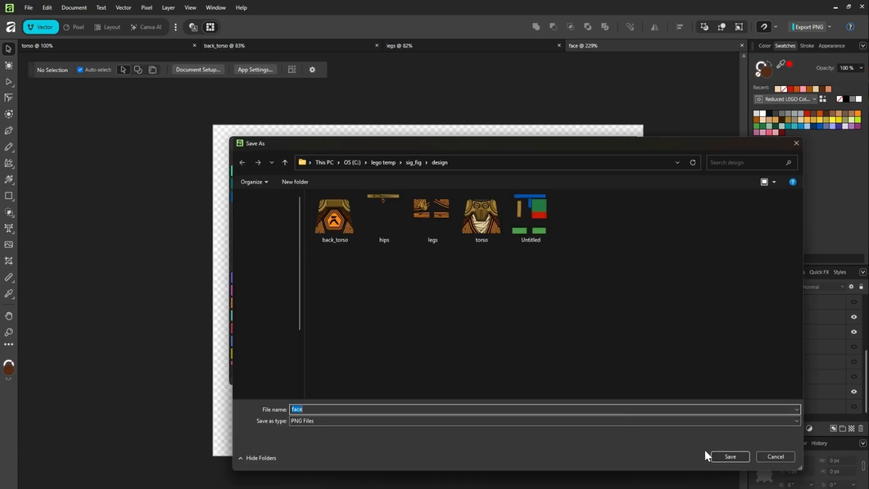
click(728, 456)
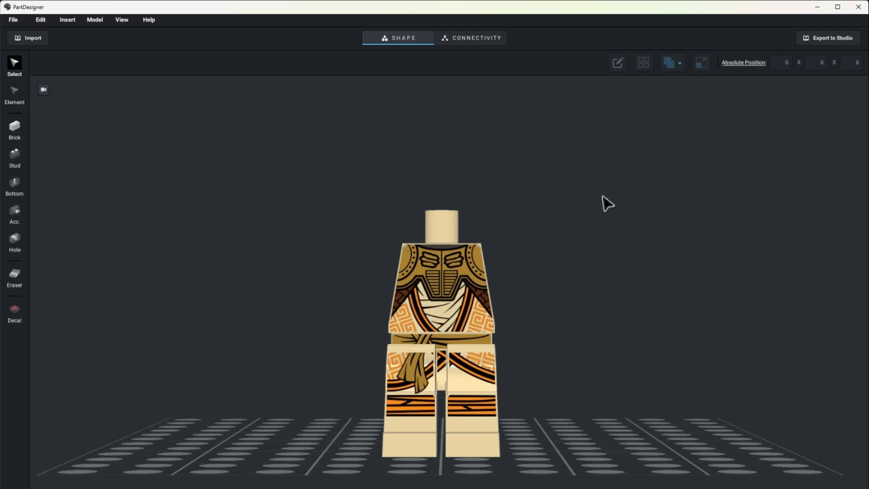
Switch to PartDesigner, insert a new minifigure with the face image on the head's front, and add it to the viewport.
click(63, 21)
click(80, 46)
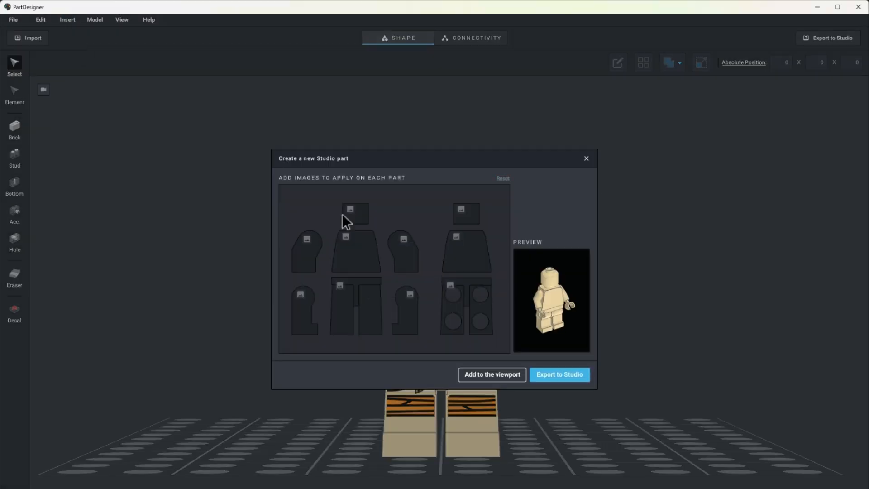
click(347, 211)
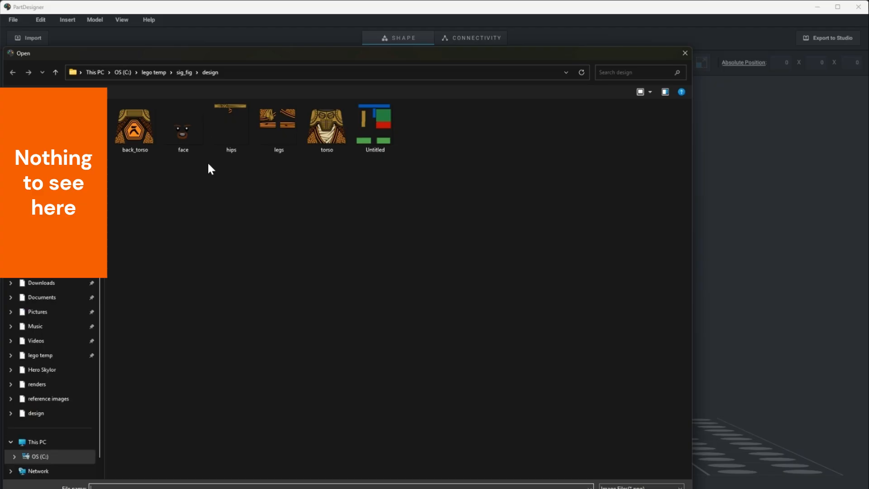
click(183, 123)
click(619, 488)
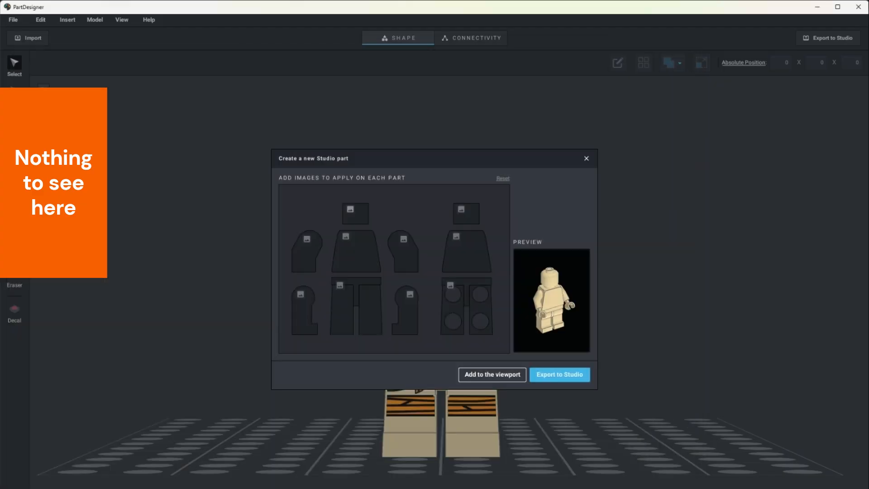
click(488, 375)
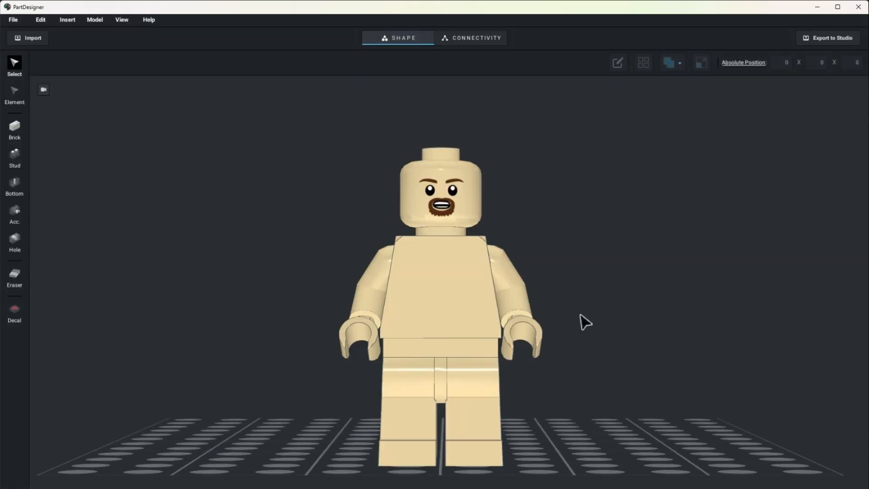
Delete the plain torso and both plain arms with their hands from the newly added minifigure.
click(346, 294)
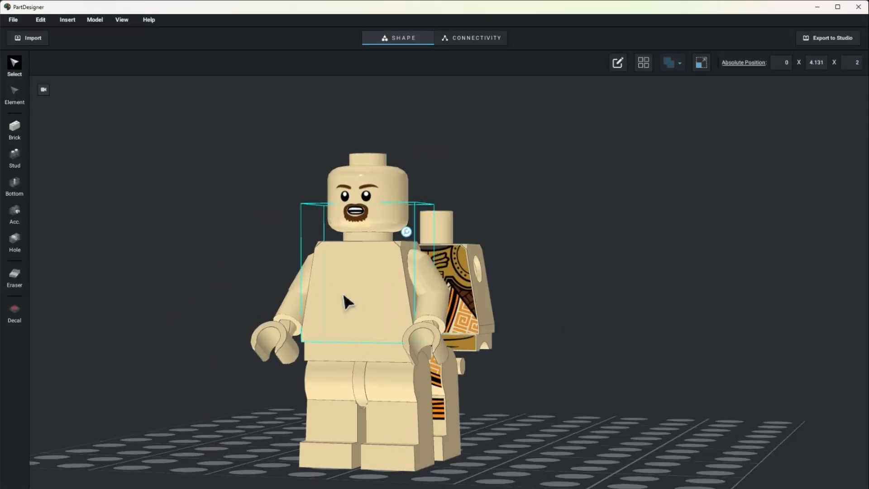
key(Delete)
click(424, 274)
key(Delete)
click(428, 327)
key(Delete)
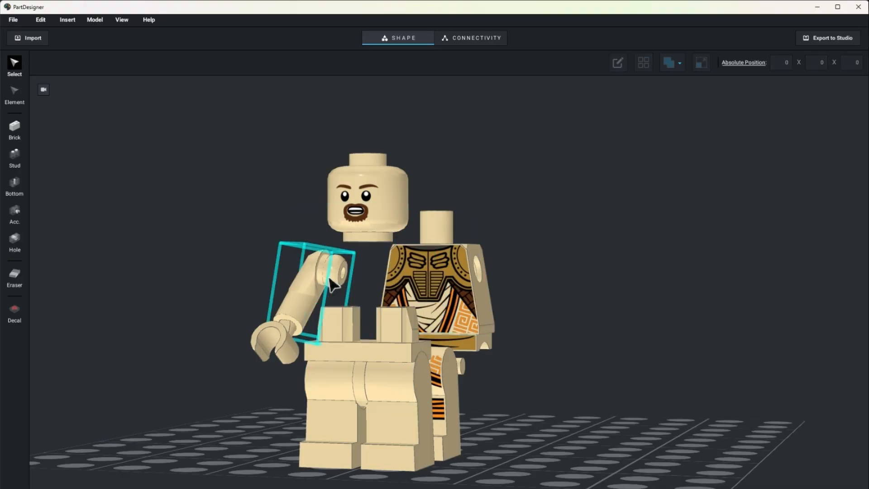
click(332, 283)
key(Delete)
Delete the plain hips and both plain legs of the new minifigure, keeping only its printed head.
click(332, 328)
key(Delete)
click(338, 376)
key(Delete)
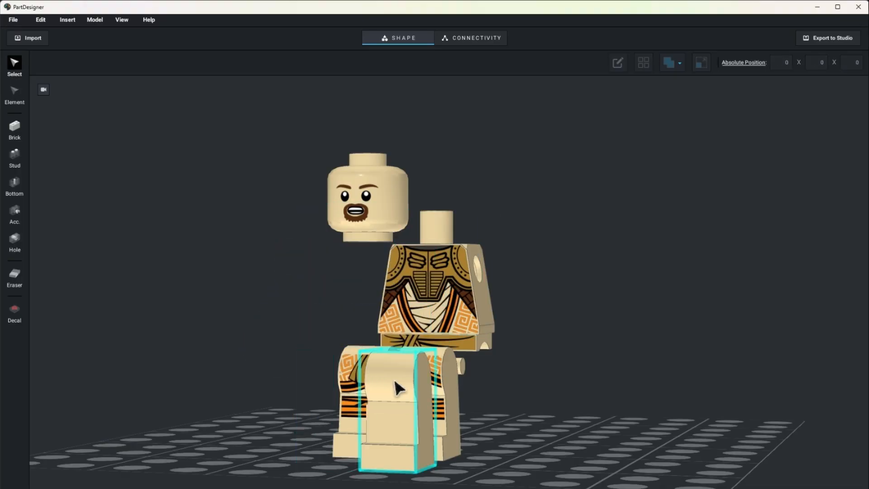
click(398, 388)
key(Delete)
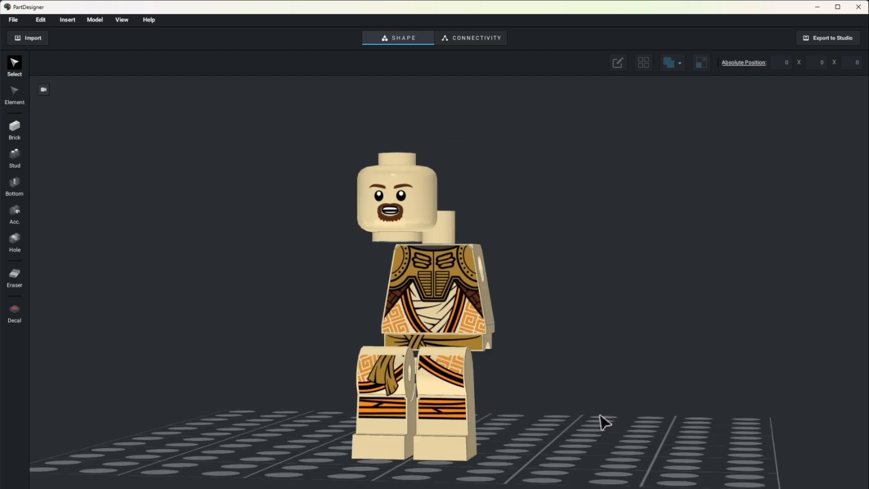
Export only the printed minifigure head to Studio, keeping the suggested part name and file name.
mouse_move(600, 415)
mouse_down()
mouse_move(574, 413)
mouse_move(598, 416)
mouse_up()
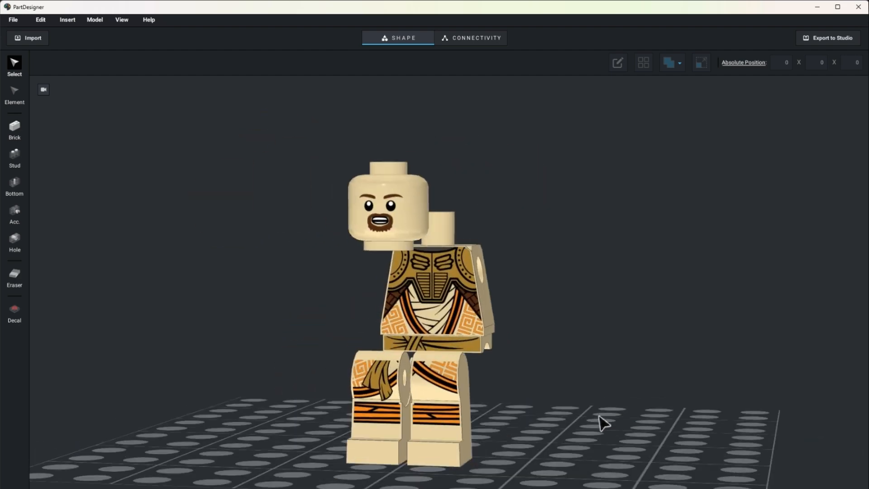
click(401, 217)
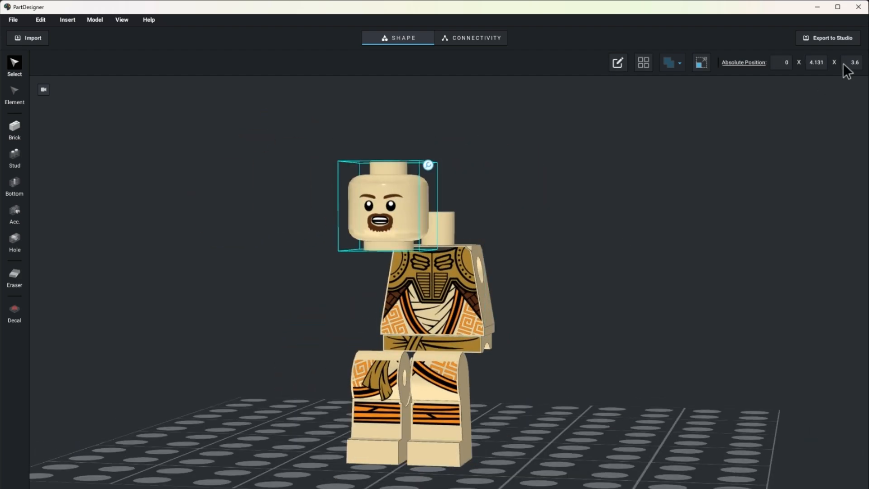
click(825, 38)
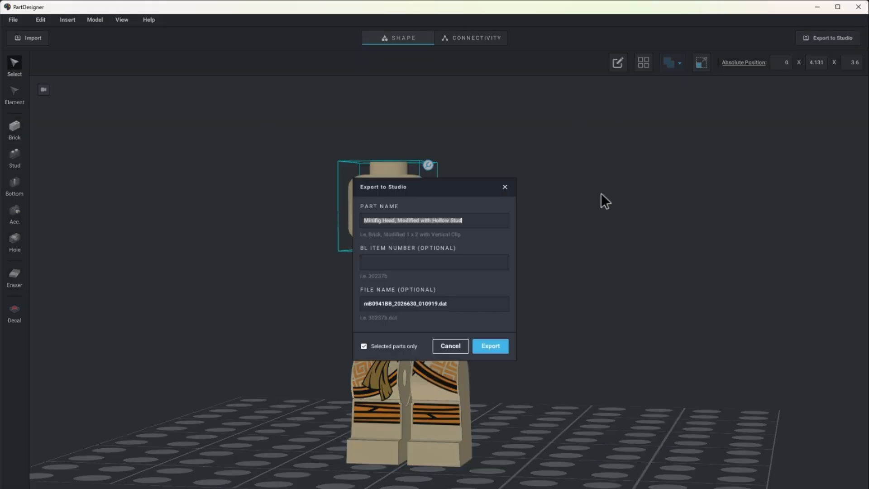
click(489, 346)
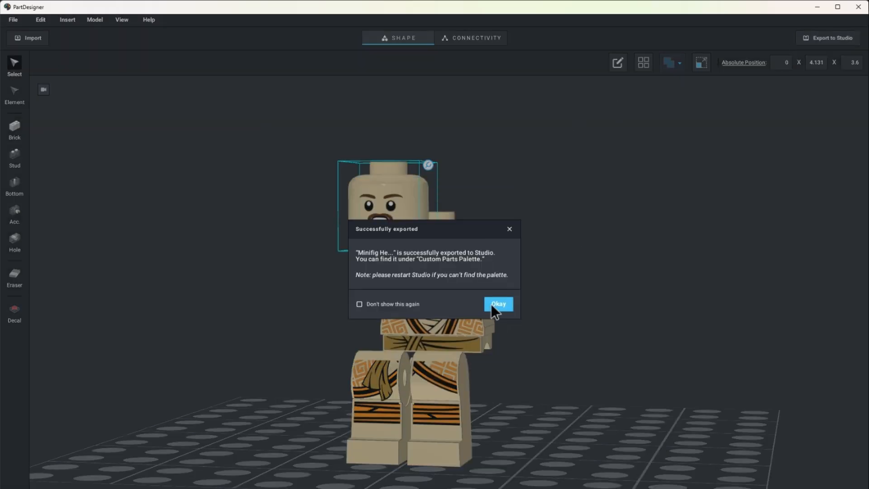
click(495, 302)
Export the printed torso and the printed hips to Studio as separate parts with their suggested names.
click(814, 37)
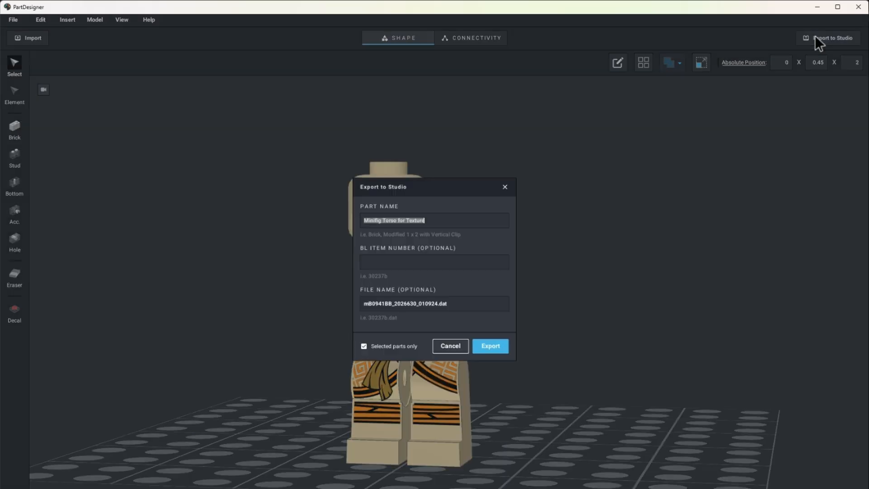
click(493, 346)
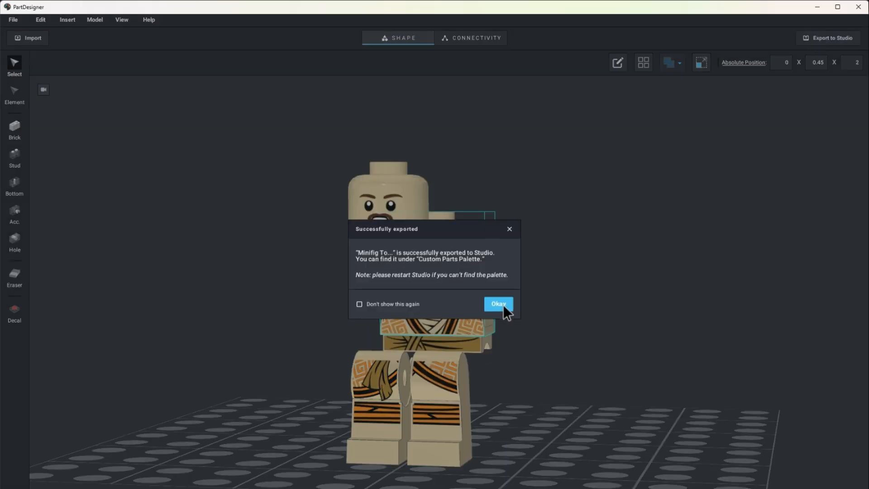
click(502, 304)
click(826, 39)
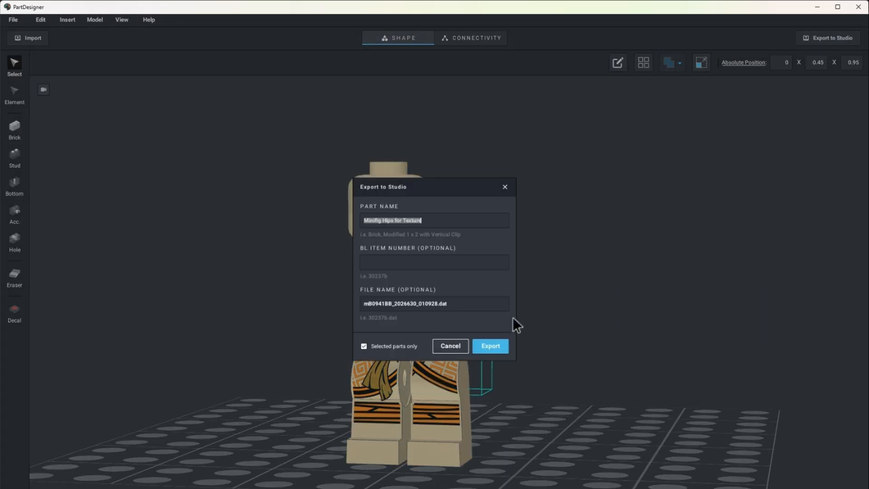
click(484, 347)
click(495, 302)
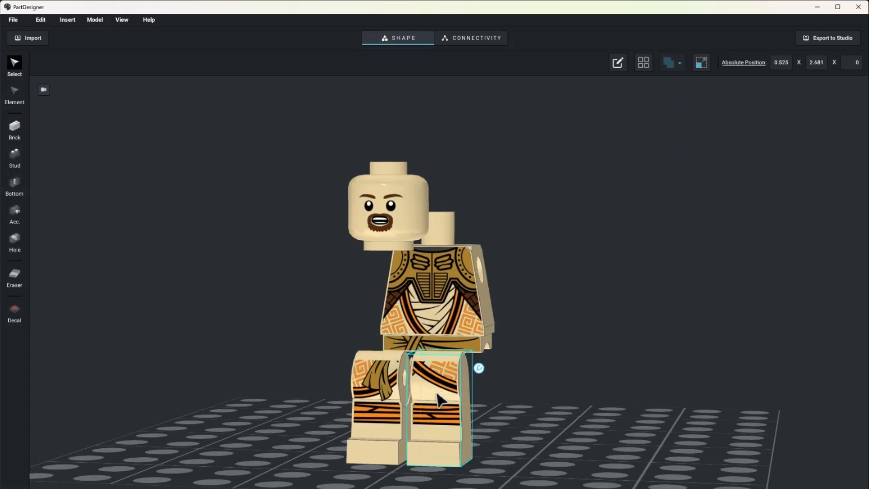
Export the printed left leg and right leg to Studio as separate parts with their suggested names.
click(832, 39)
click(495, 347)
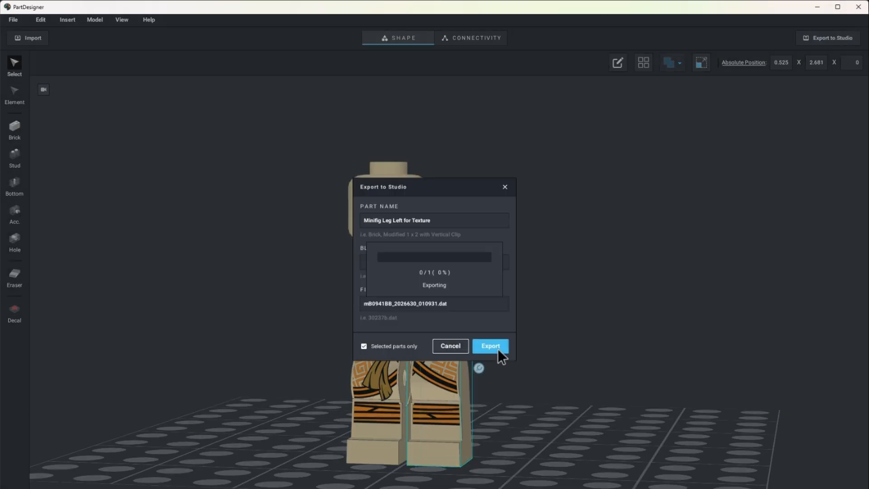
click(499, 302)
click(406, 365)
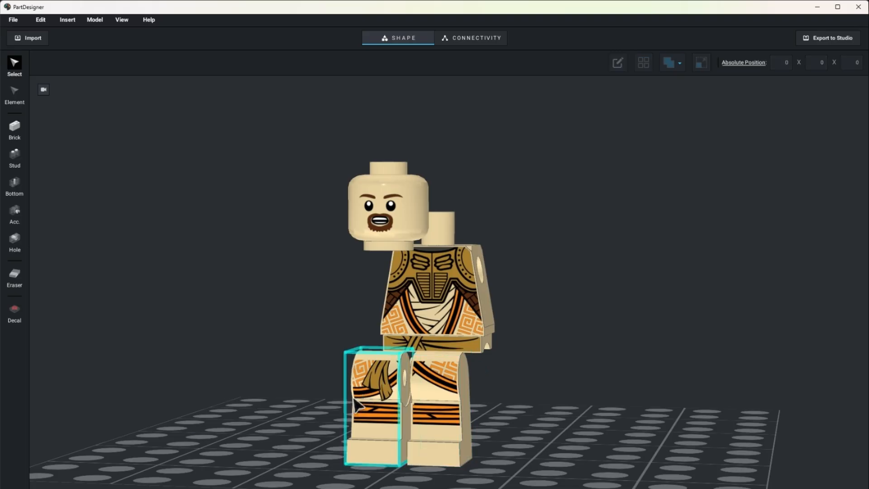
click(814, 39)
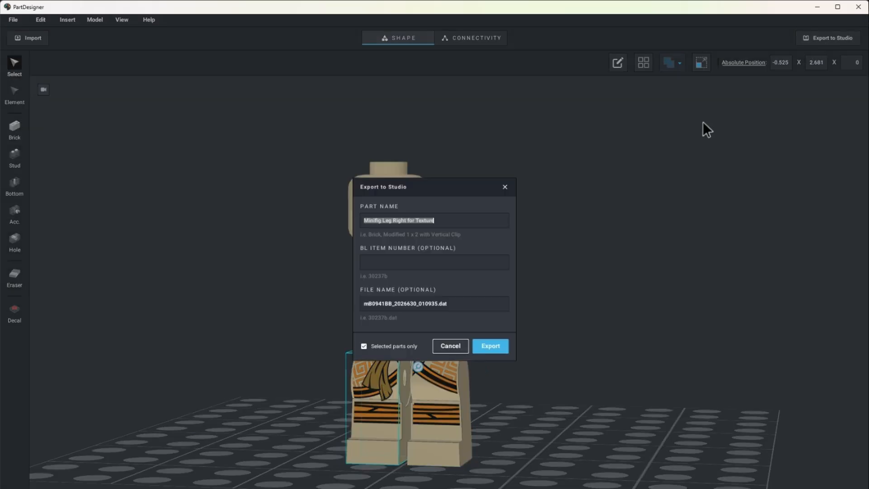
click(495, 349)
click(499, 304)
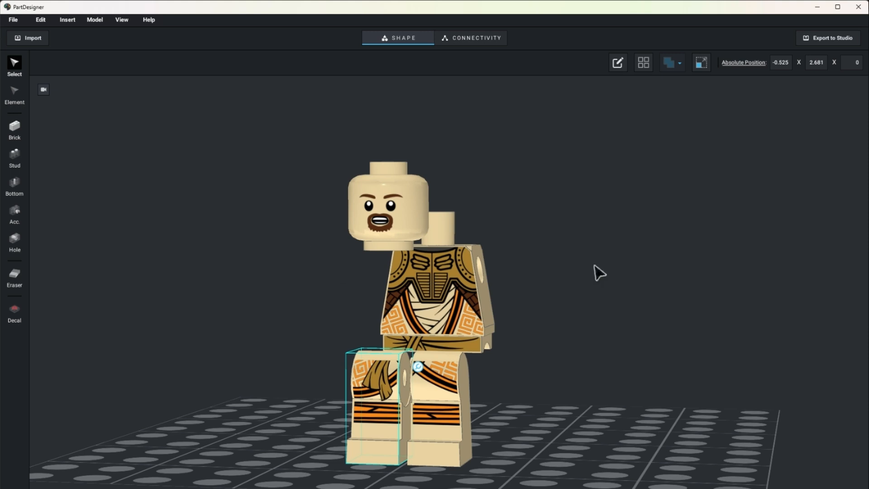
Switch to Studio, show the Custom Parts palette, and search it for torso.
click(550, 488)
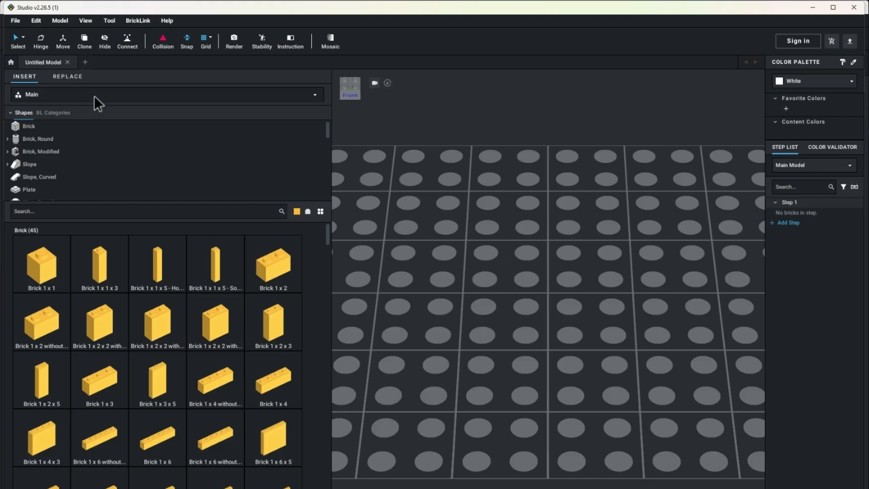
click(62, 94)
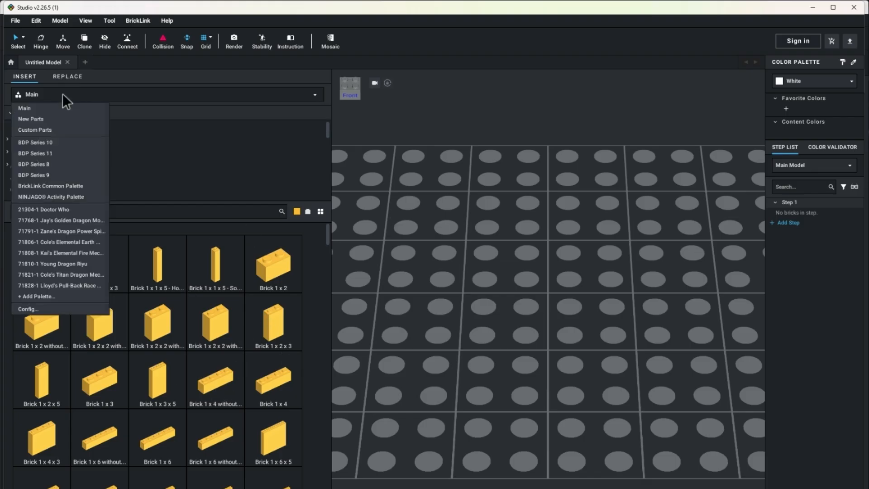
click(56, 126)
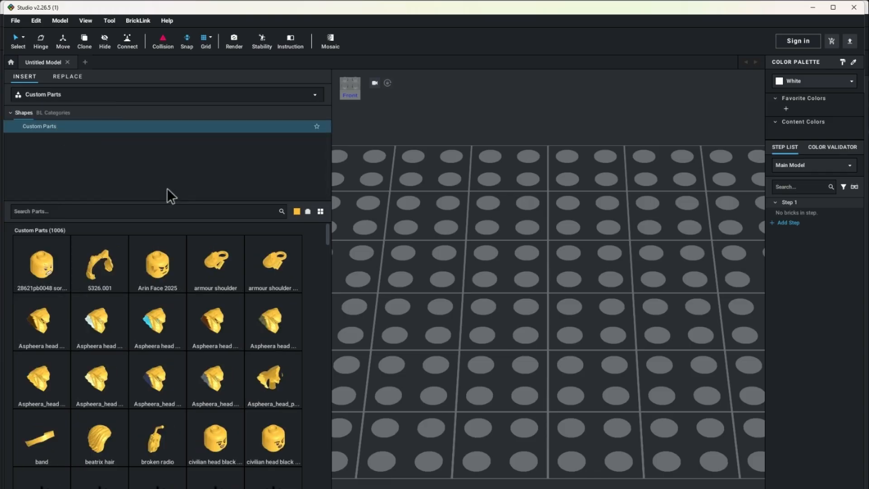
click(183, 211)
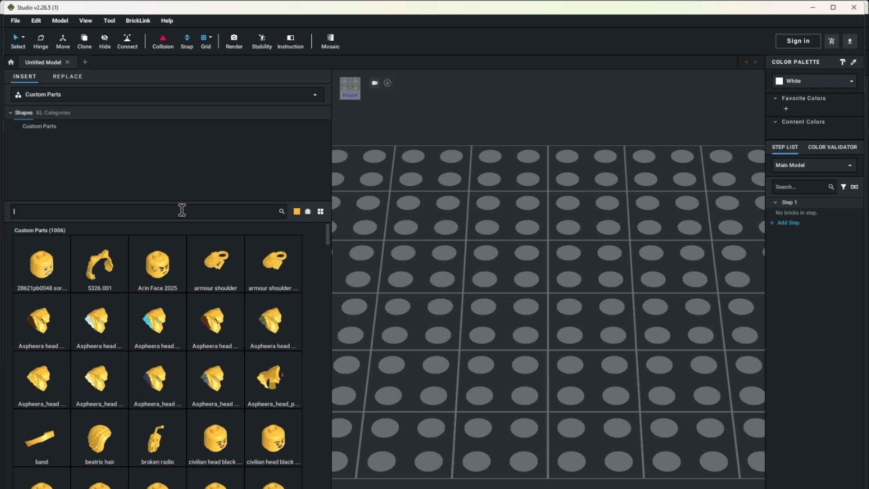
text(tor)
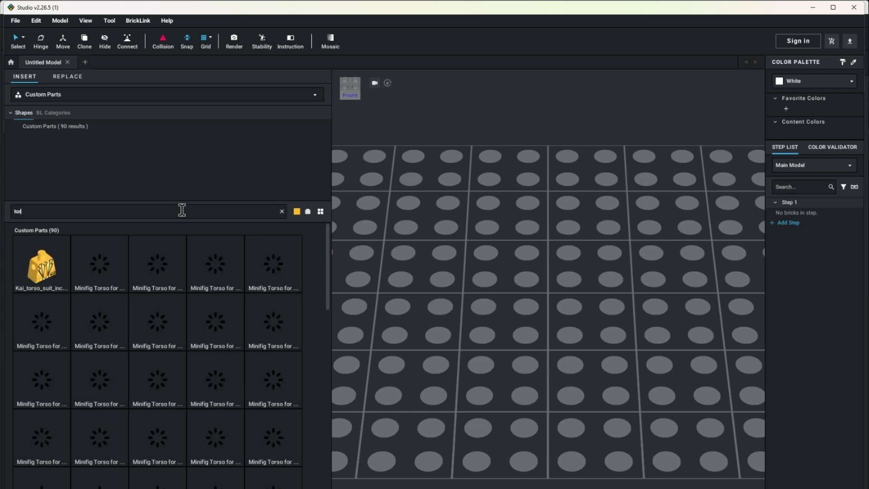
text(s)
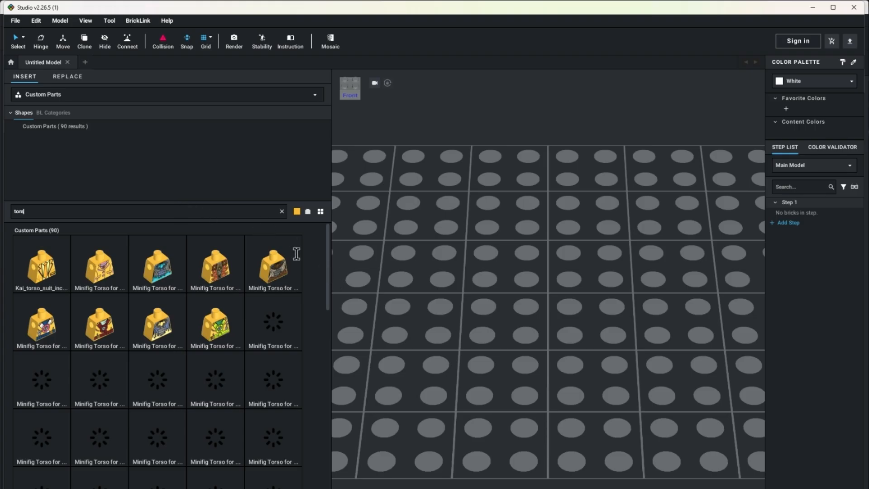
text(o)
Set the part color for the listed custom torsos to Black.
click(297, 211)
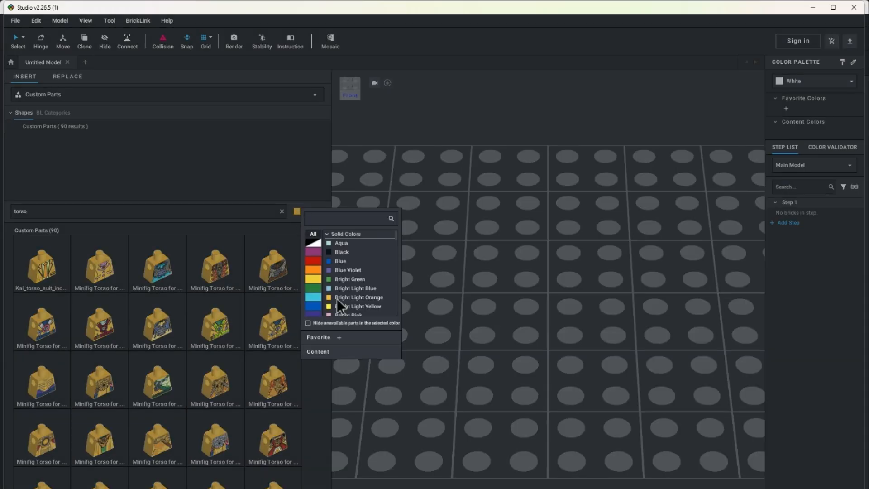
click(309, 240)
click(332, 240)
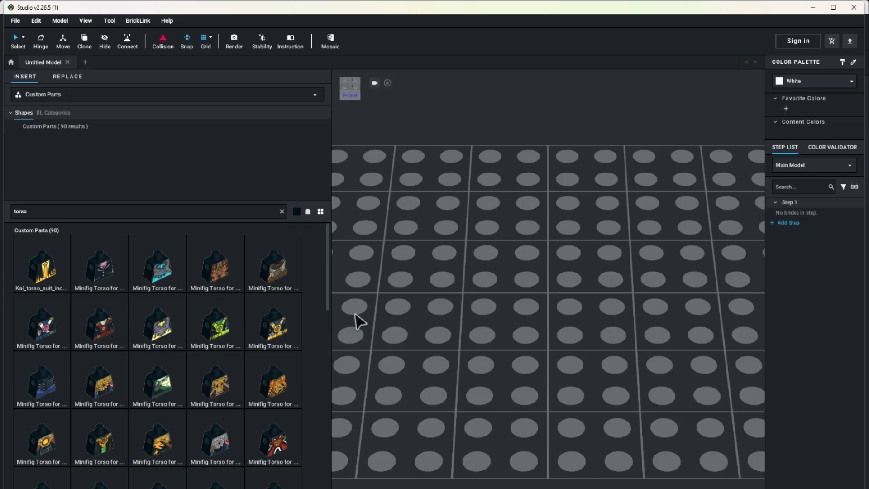
Place the black custom torso with the gold armor and cream wrap print at the center of the baseplate.
scroll(327, 292, down, 1)
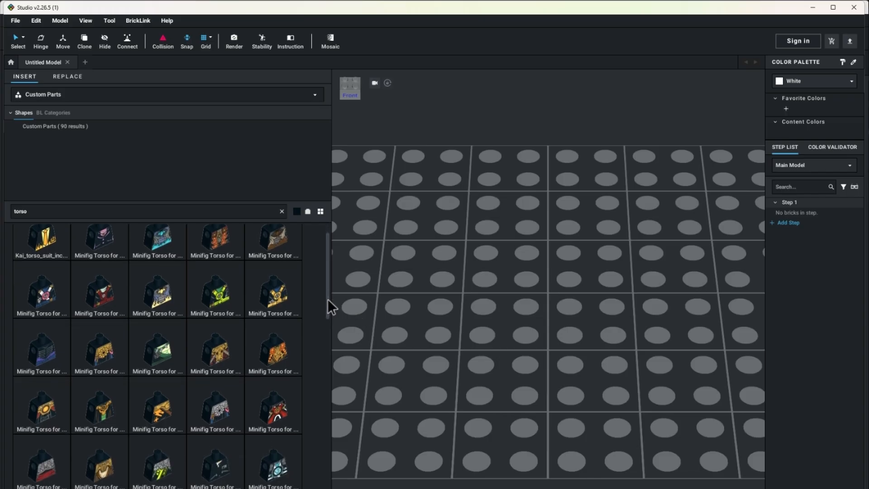
drag(327, 298, 327, 310)
click(109, 423)
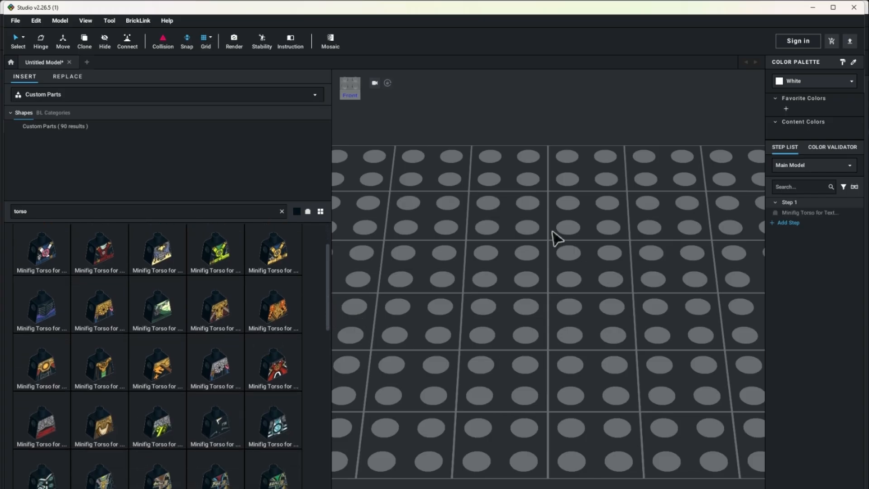
click(536, 240)
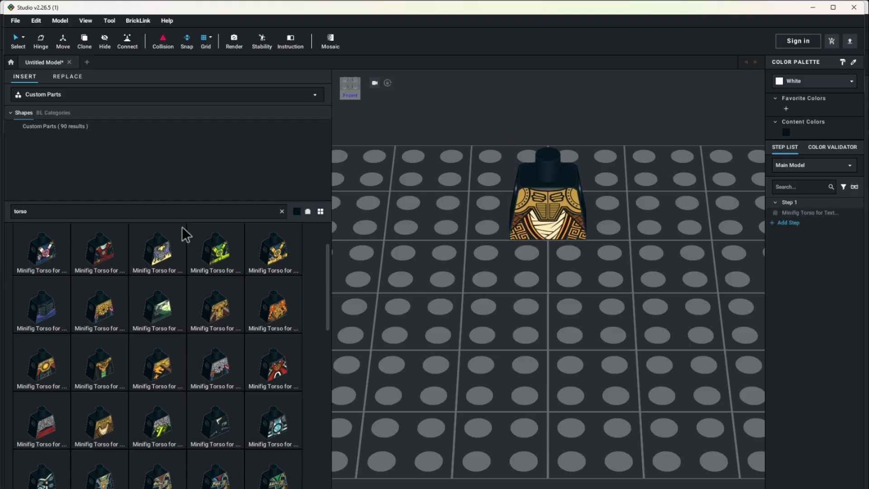
Search the custom parts for hips and attach the black hips with the matching gold sash print beneath the torso.
click(165, 211)
text(hips)
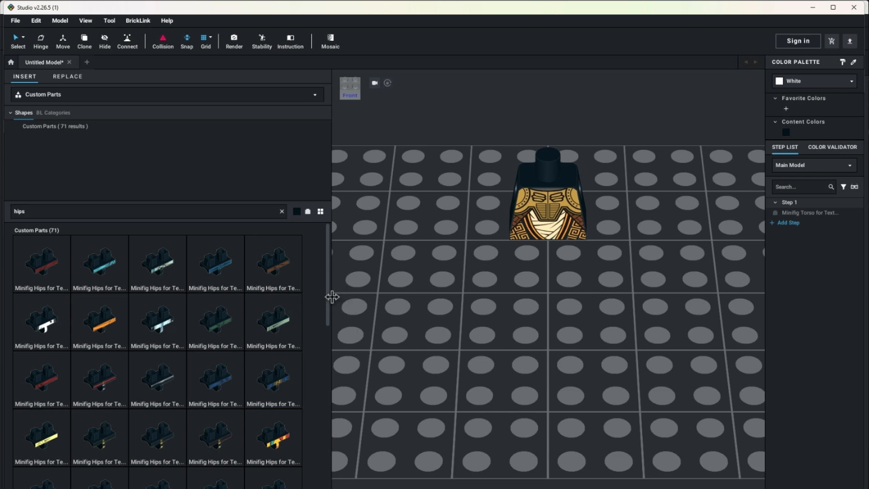
scroll(332, 297, down, 4)
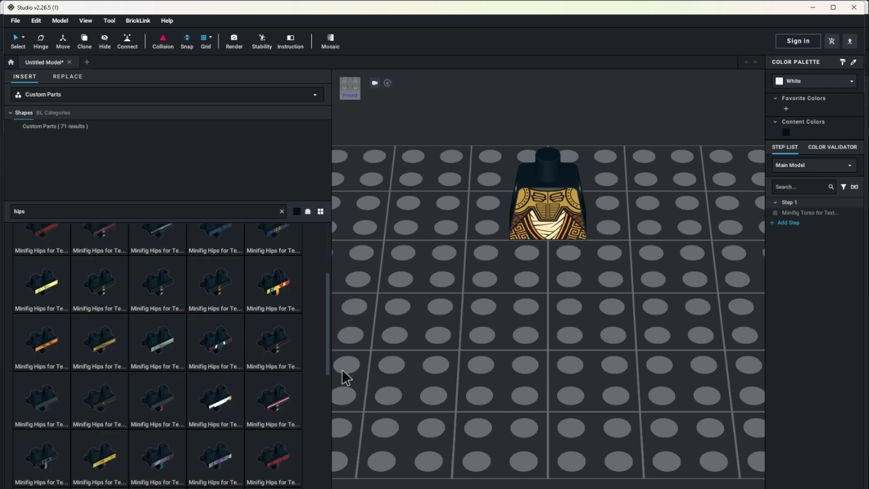
drag(341, 370, 339, 435)
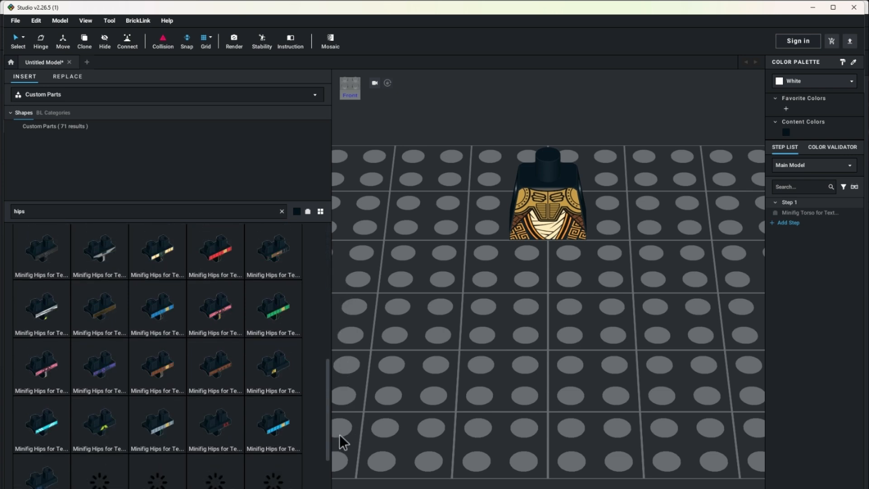
drag(340, 433, 320, 305)
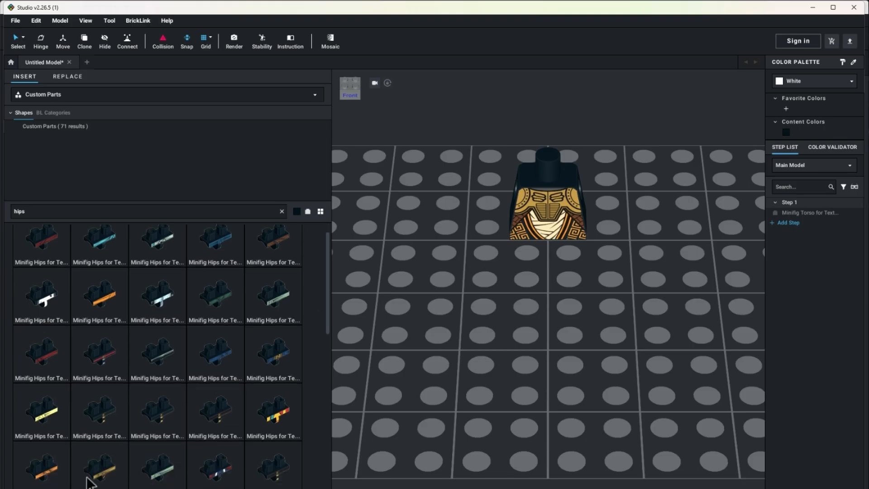
drag(86, 473, 554, 252)
click(635, 324)
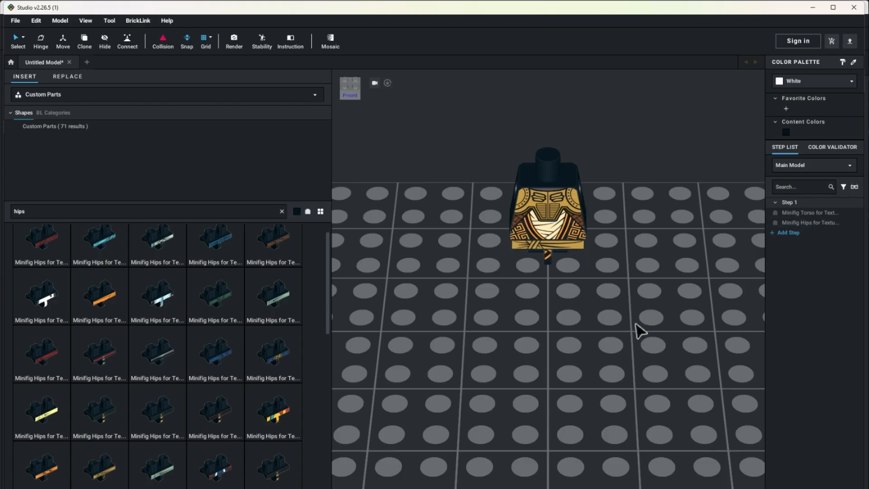
Search the custom parts for leg and attach the matching black and orange printed left leg to the hips.
double_click(180, 211)
text(leg)
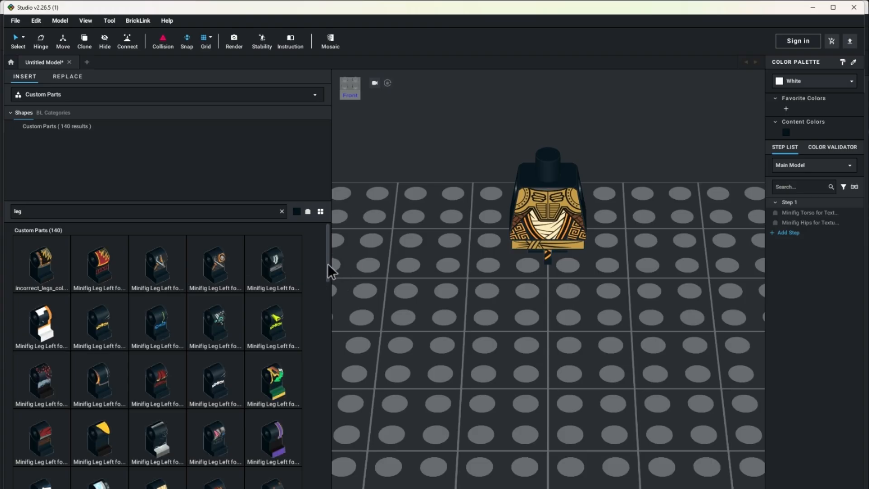
drag(327, 263, 330, 317)
drag(274, 309, 576, 301)
click(430, 320)
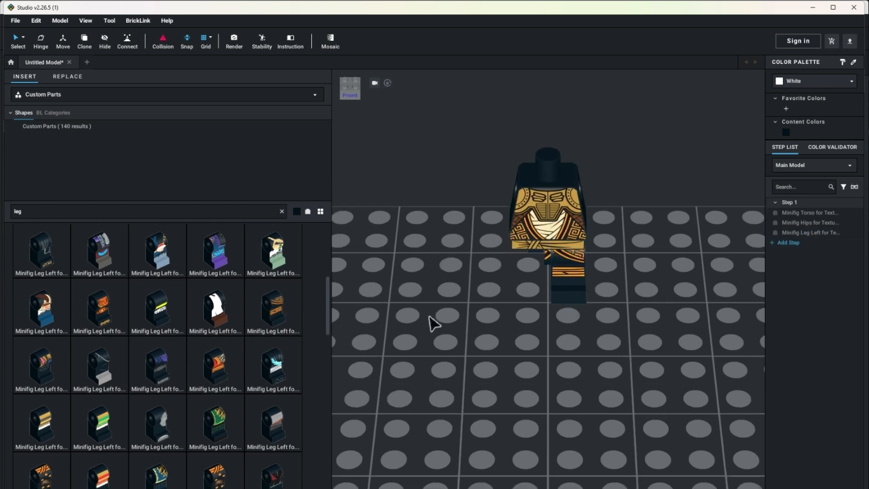
Search for leg again and attach the matching printed right leg with the gold sash end to the hips.
click(197, 206)
text(leg)
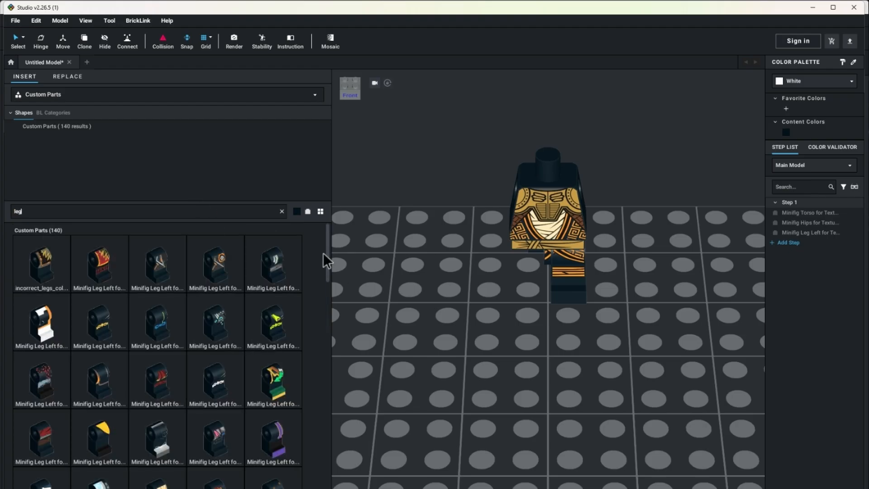
drag(322, 252, 315, 384)
drag(273, 414, 532, 291)
click(446, 335)
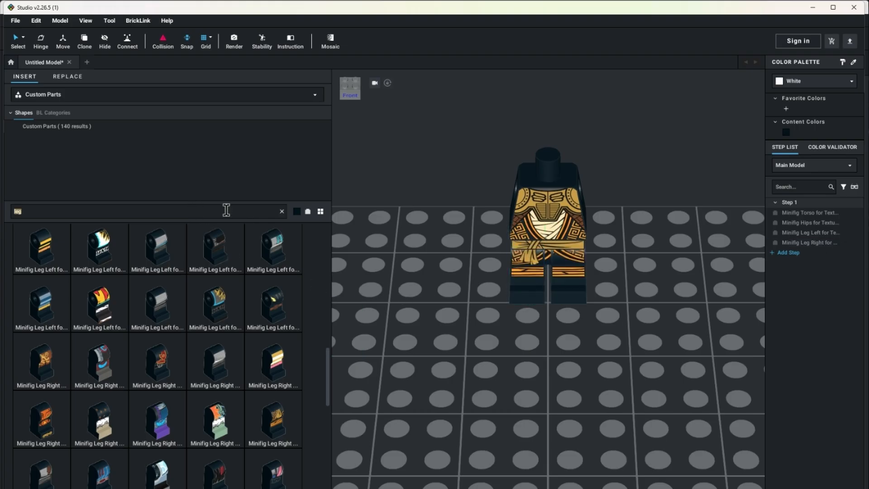
Search the custom parts for head minifig and set the part color of the listed heads to Light Nougat.
text(head m)
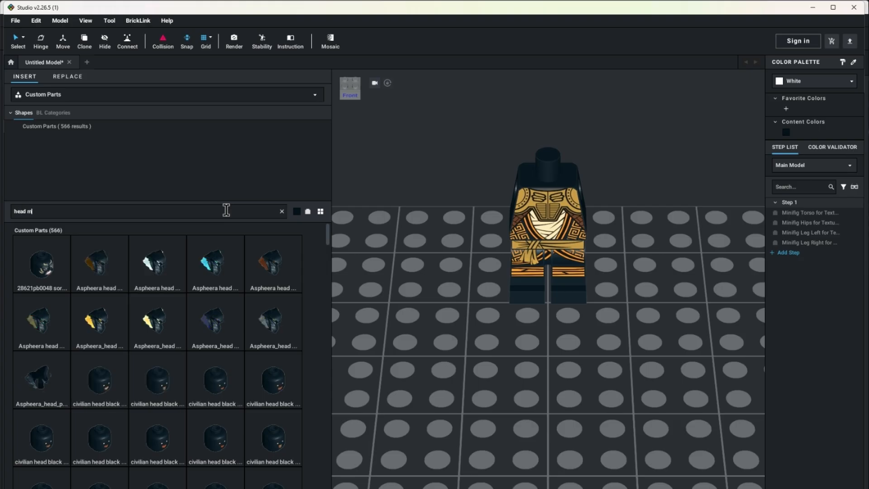
text(inif)
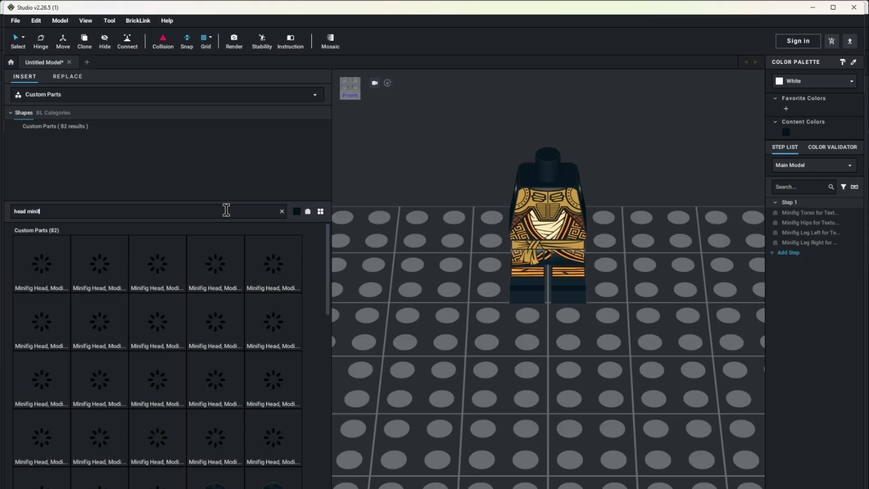
text(ig)
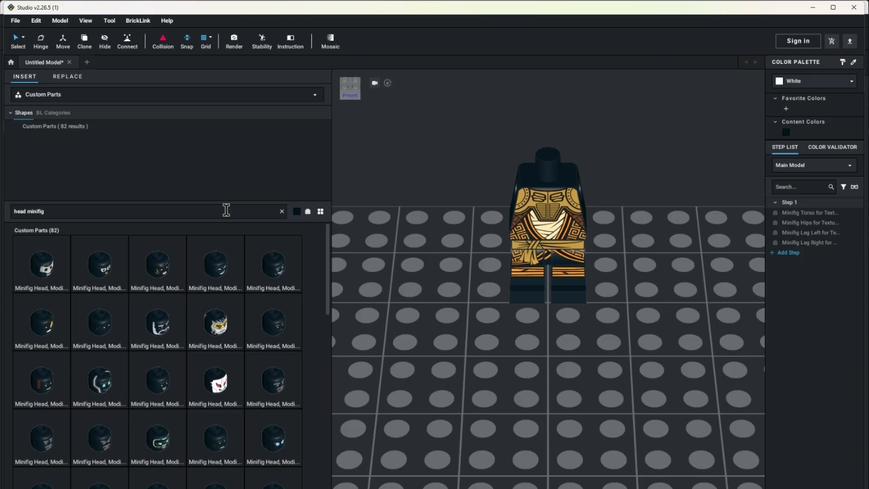
click(297, 211)
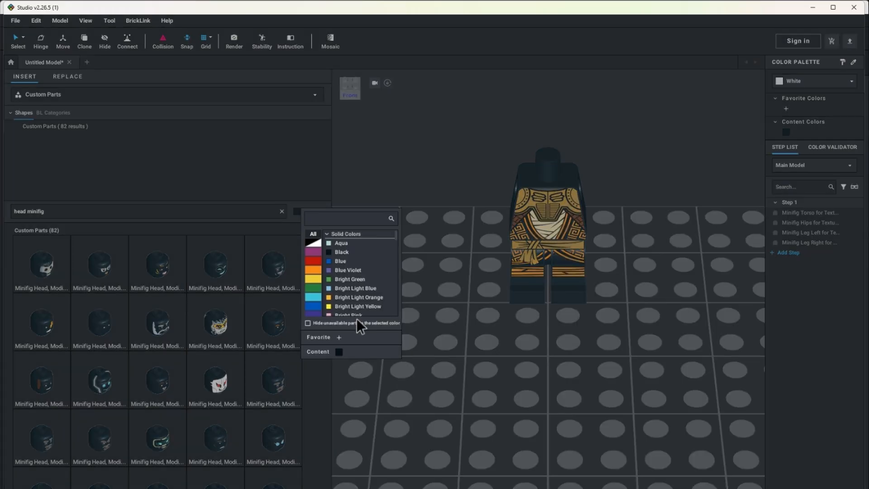
click(312, 276)
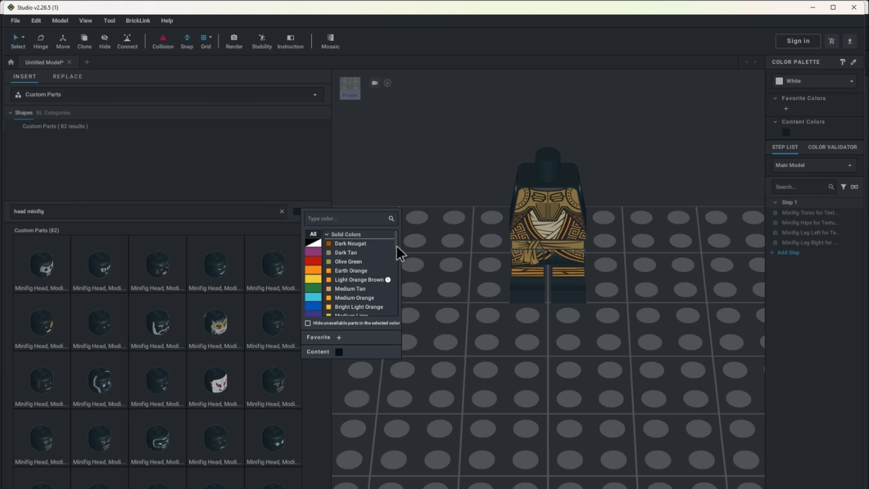
scroll(396, 246, down, 5)
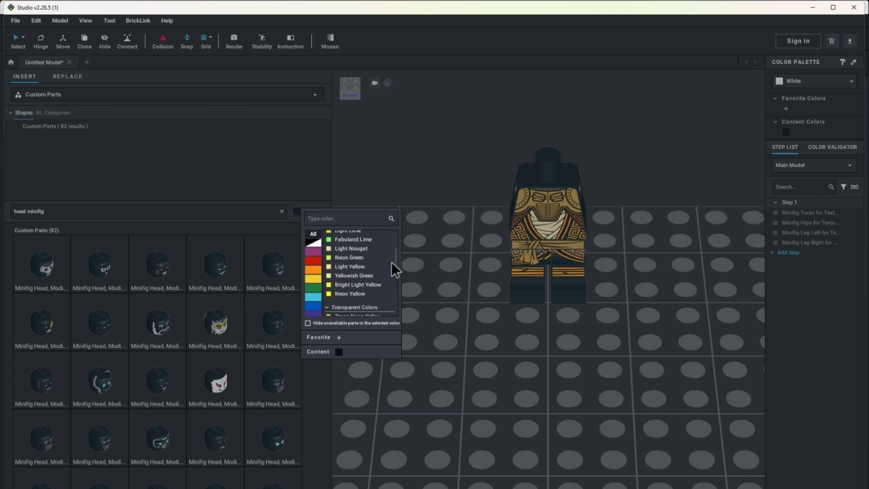
click(351, 248)
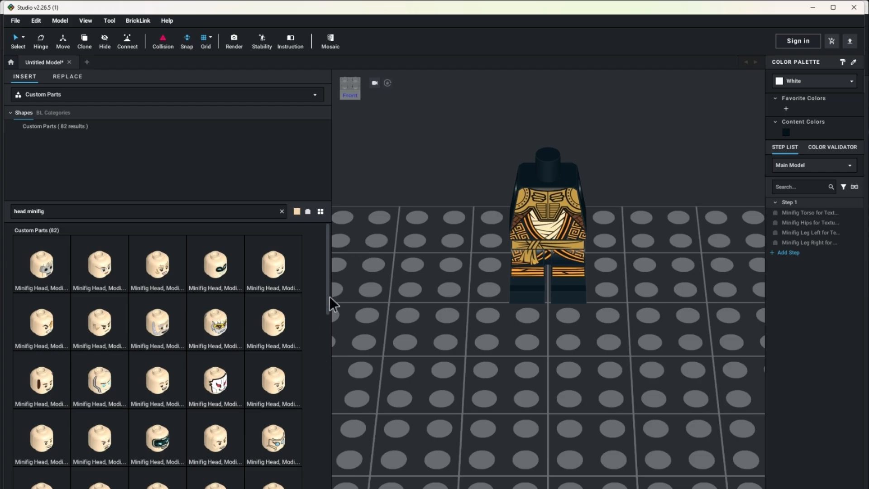
Place the printed head with the open mouth and brown beard on the torso's neck and view the minifigure from the front.
scroll(330, 296, down, 1)
scroll(327, 287, down, 5)
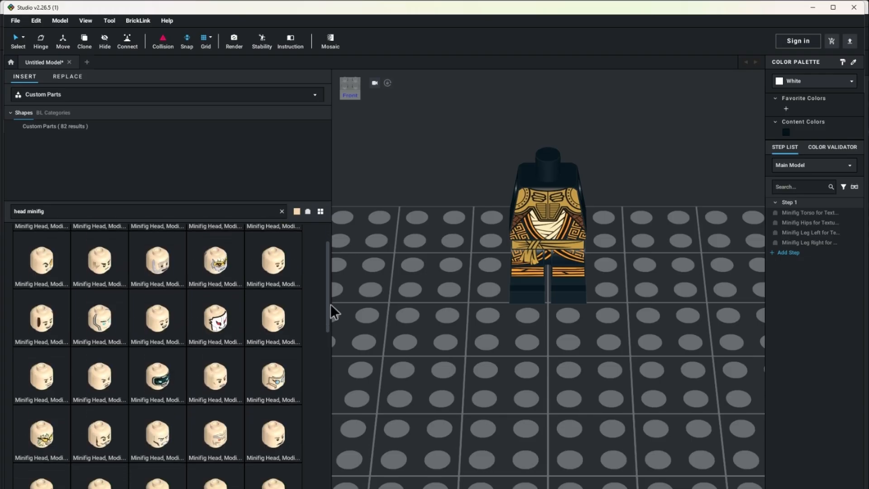
drag(328, 324, 328, 333)
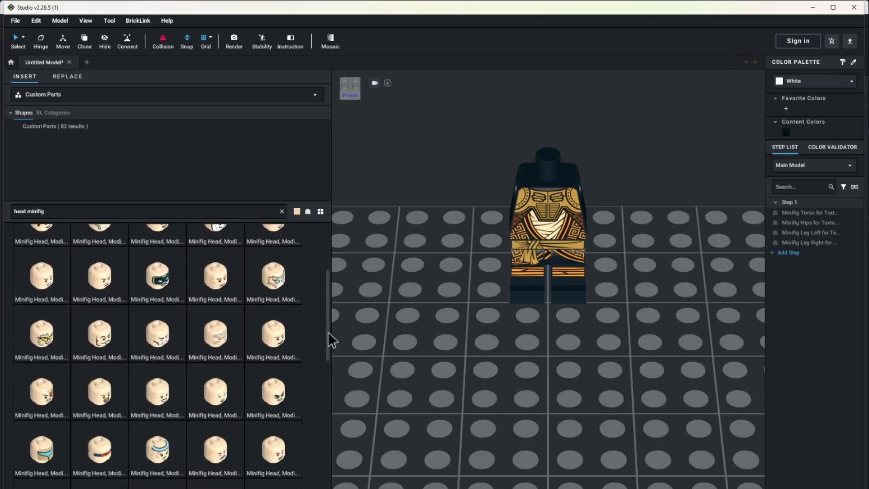
drag(104, 394, 558, 147)
click(586, 290)
click(671, 334)
drag(641, 335, 639, 316)
drag(622, 280, 623, 285)
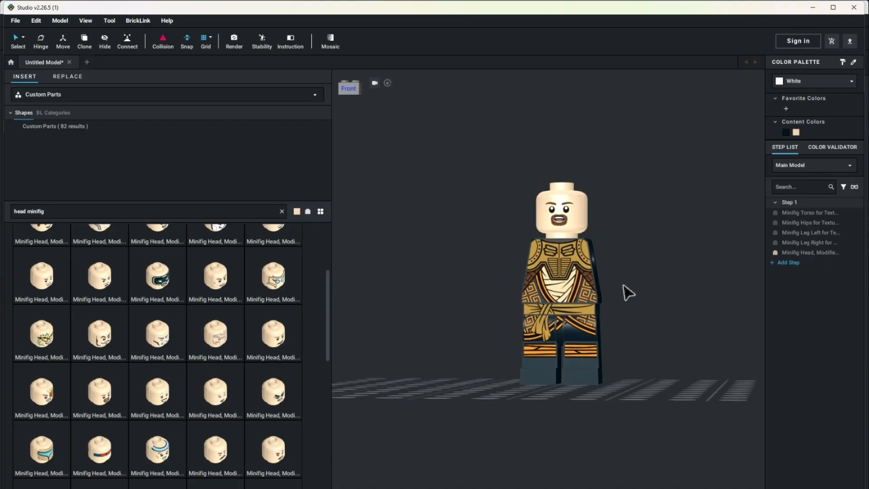
Switch the parts palette to Main and search it for arm.
click(112, 94)
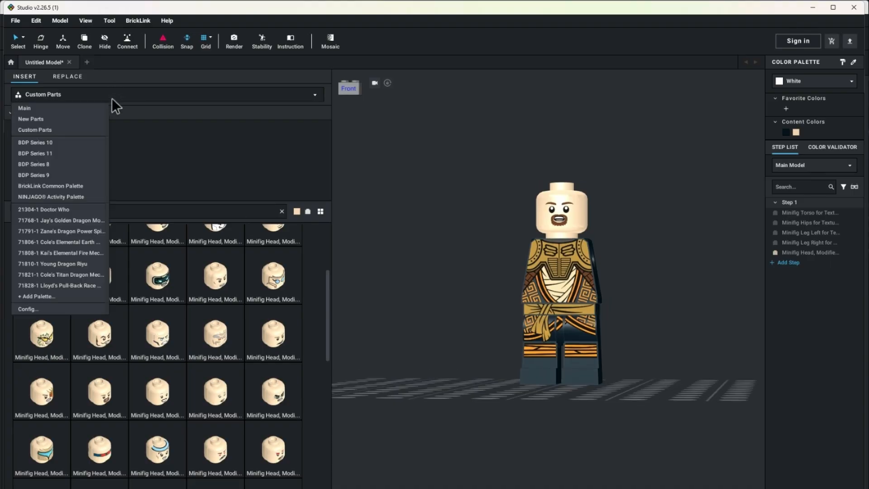
click(43, 107)
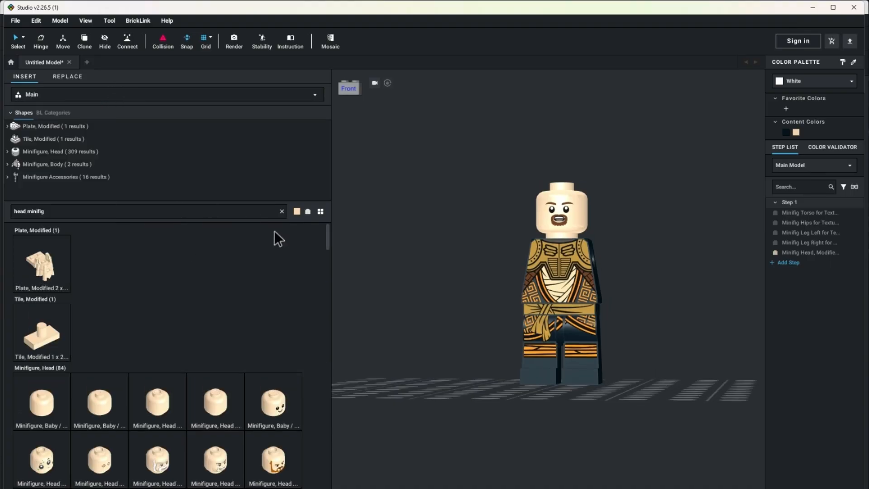
click(229, 211)
click(229, 212)
text(a)
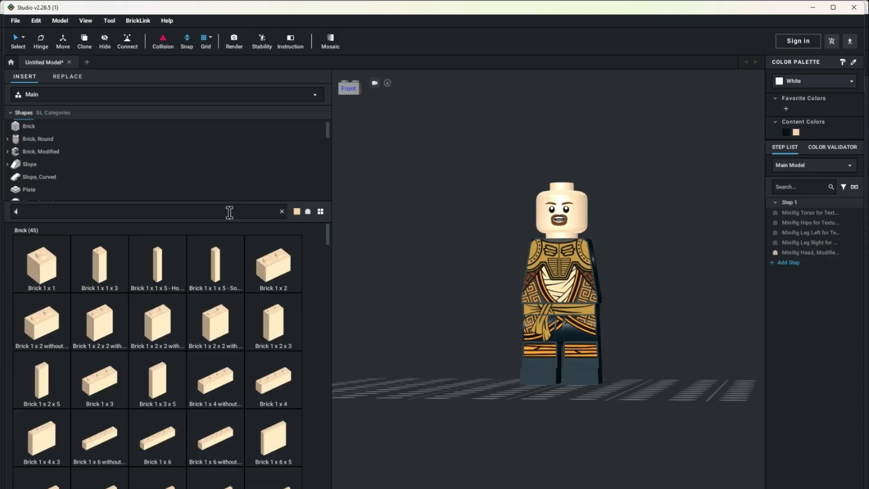
text(rm)
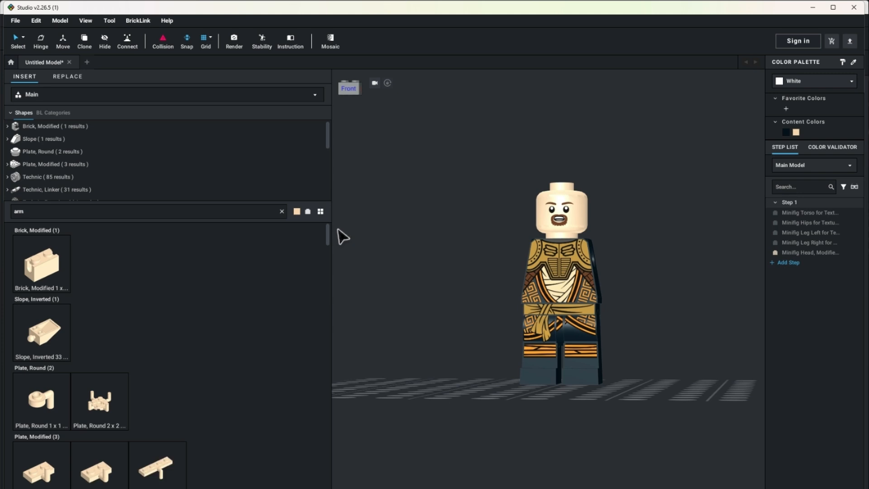
Attach the Arm, Right part to the torso's shoulder and color it Orange.
drag(327, 231, 330, 393)
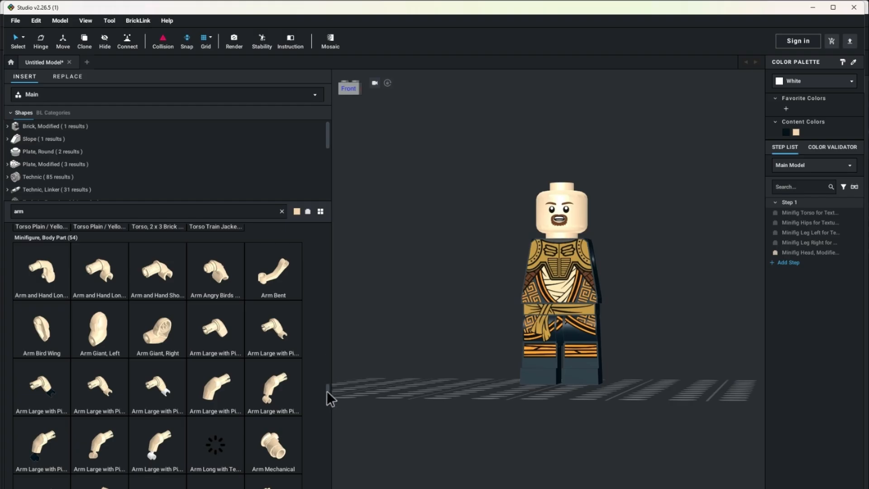
drag(327, 390, 305, 408)
drag(157, 429, 520, 304)
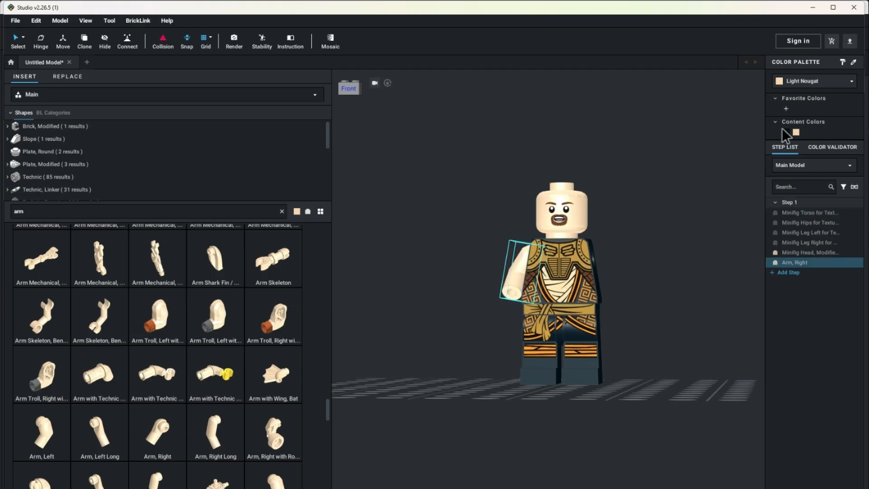
click(816, 81)
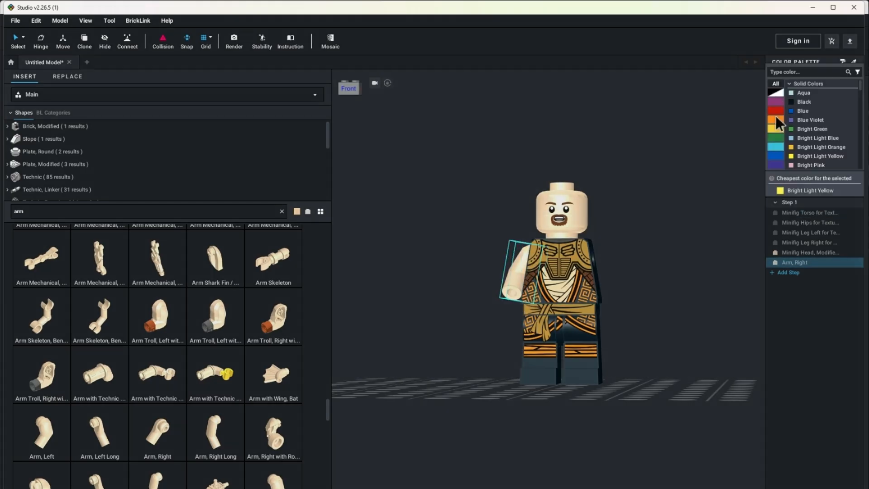
drag(859, 85, 861, 109)
click(808, 124)
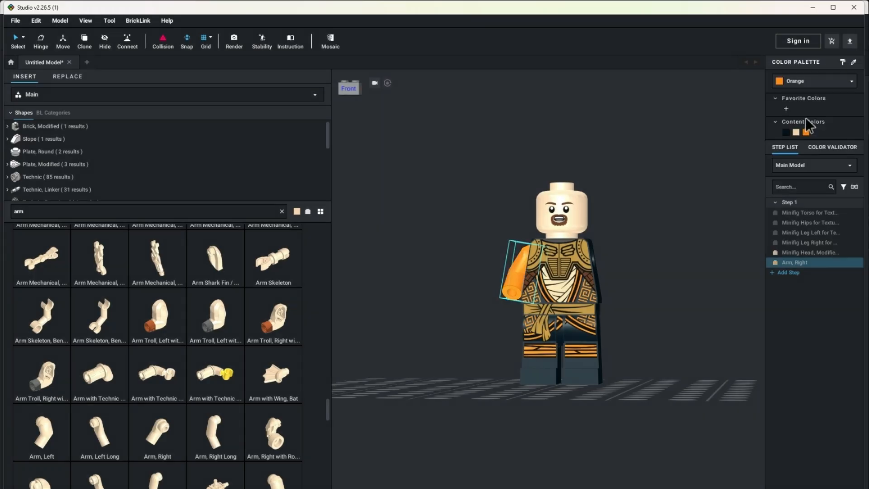
click(679, 193)
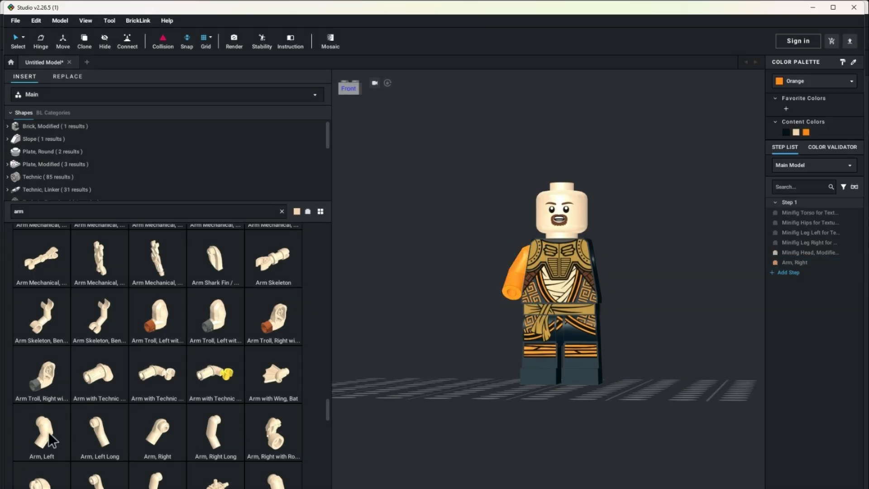
Attach the Arm, Left part to the torso's free shoulder.
drag(48, 432, 597, 271)
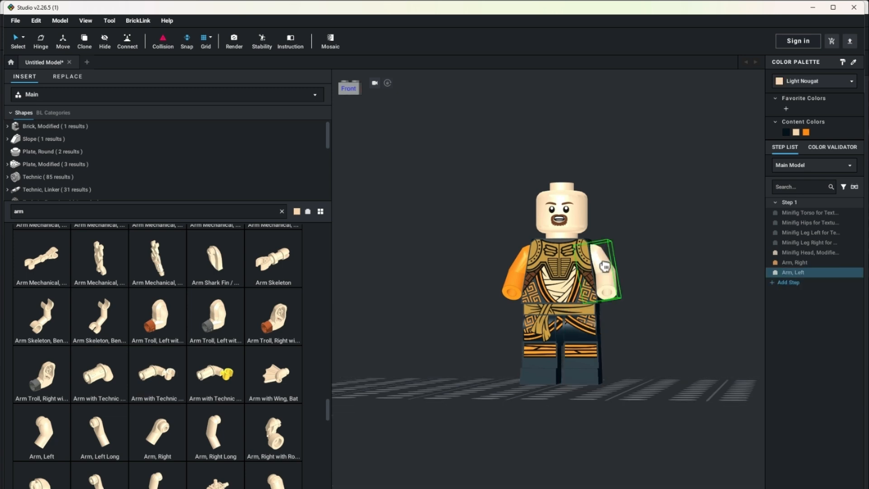
Recolour the minifigure's left arm orange.
click(807, 130)
click(727, 188)
Search the part library for "hand" and attach a Hand part to the minifigure's right arm.
double_click(185, 213)
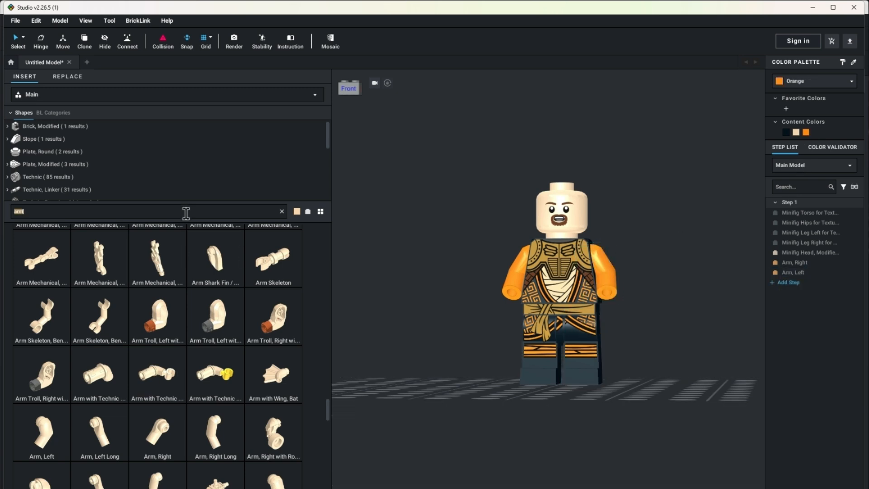
text(hand)
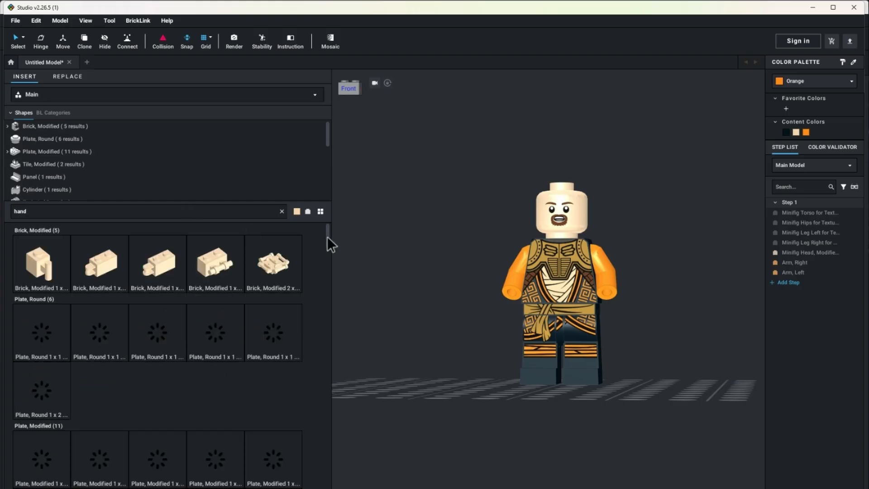
drag(327, 236, 326, 429)
drag(91, 301, 509, 309)
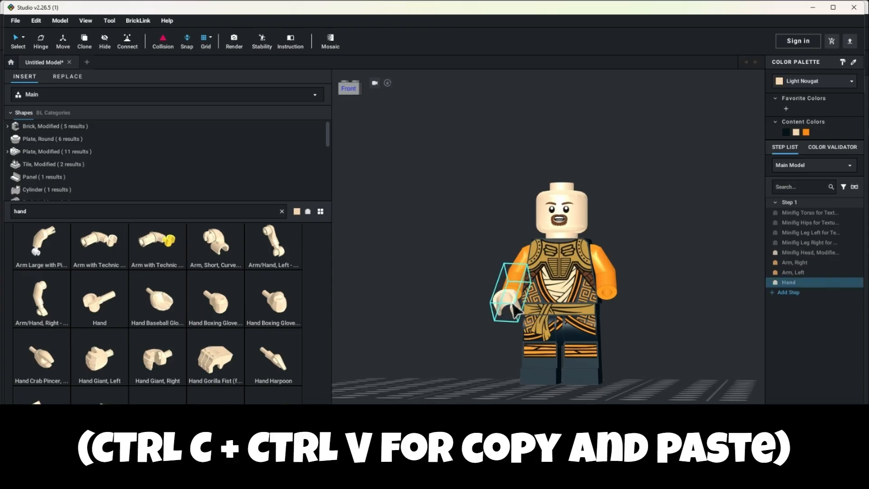
Duplicate the hand and attach the copy to the minifigure's left arm.
key(ctrl+c)
key(ctrl+v)
click(608, 308)
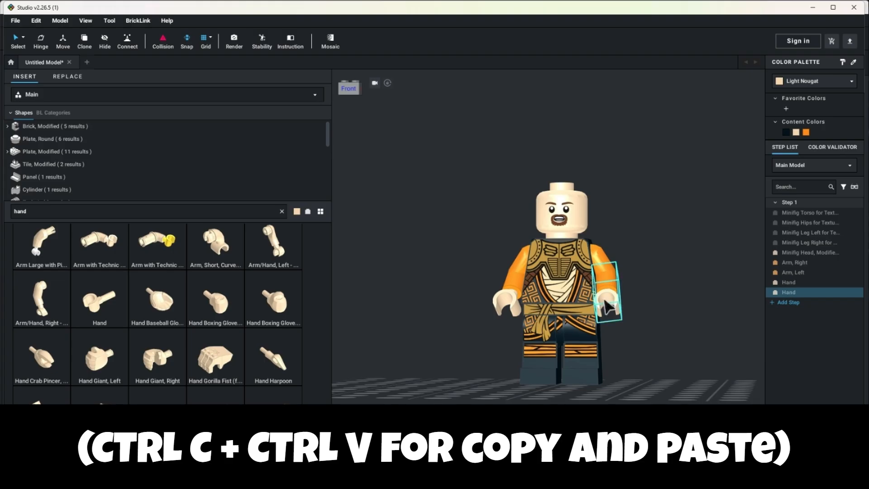
click(686, 337)
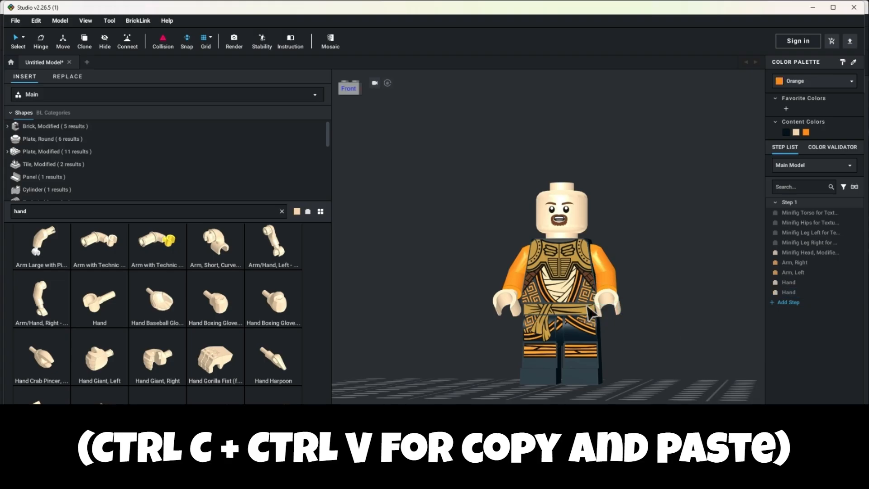
Set the part library colour to Tan and hide parts unavailable in the selected colour.
click(297, 211)
click(308, 323)
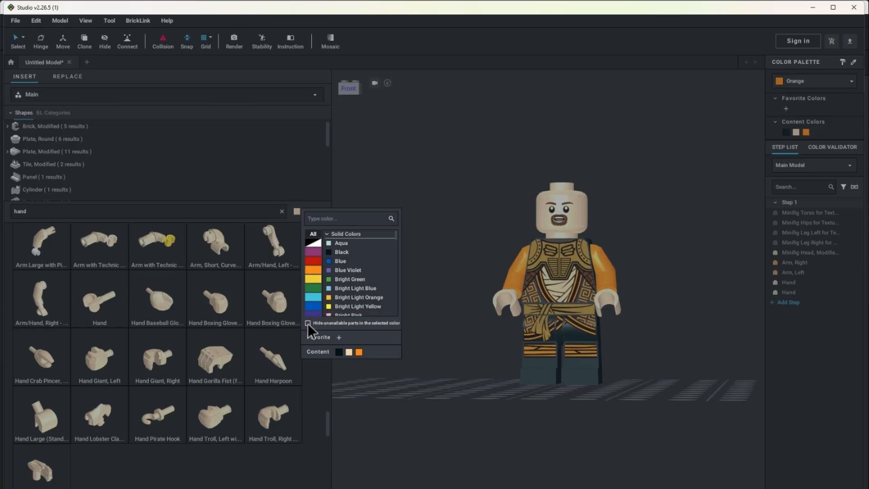
click(310, 278)
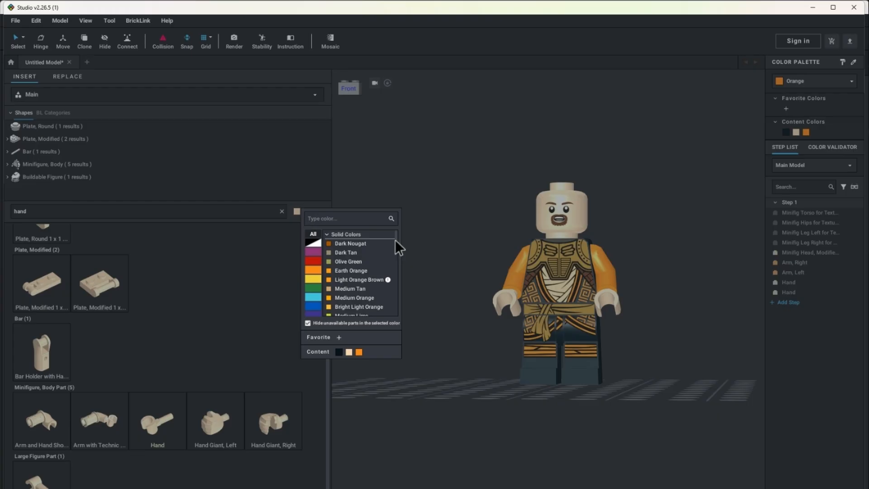
drag(395, 241, 395, 246)
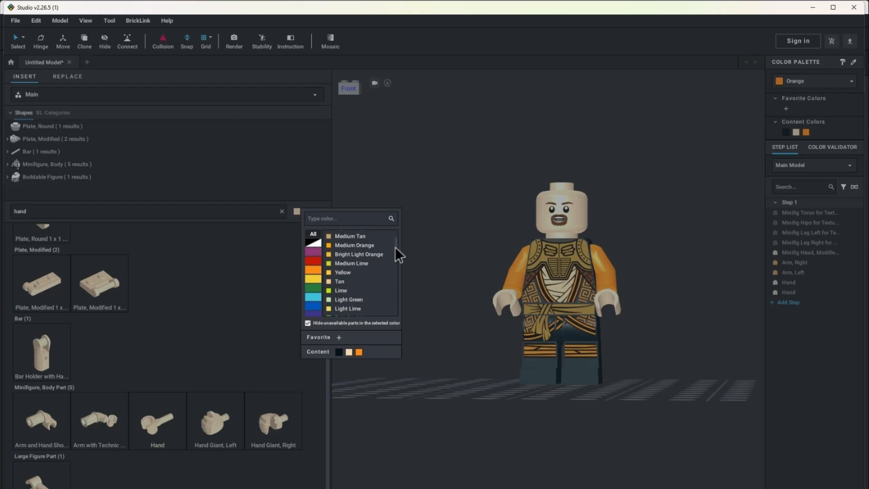
click(334, 281)
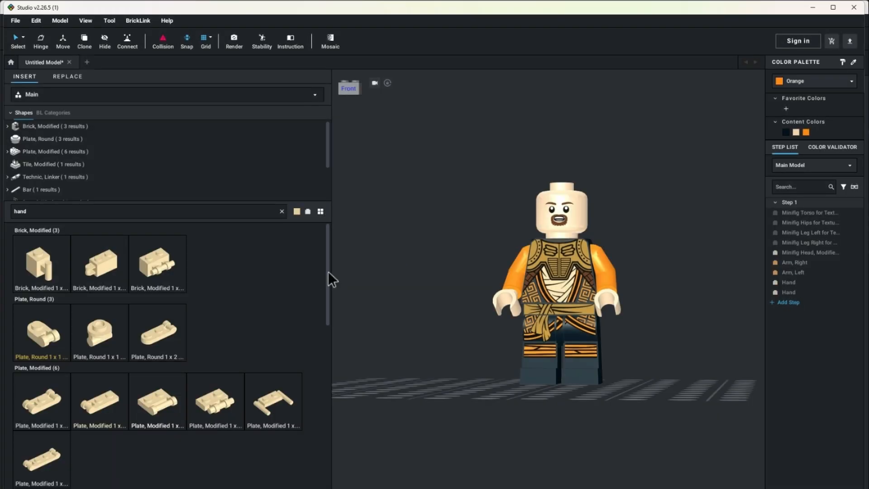
Search the part library for "hair" and place a mid-length hair piece on the minifigure's head.
click(187, 215)
text(hand)
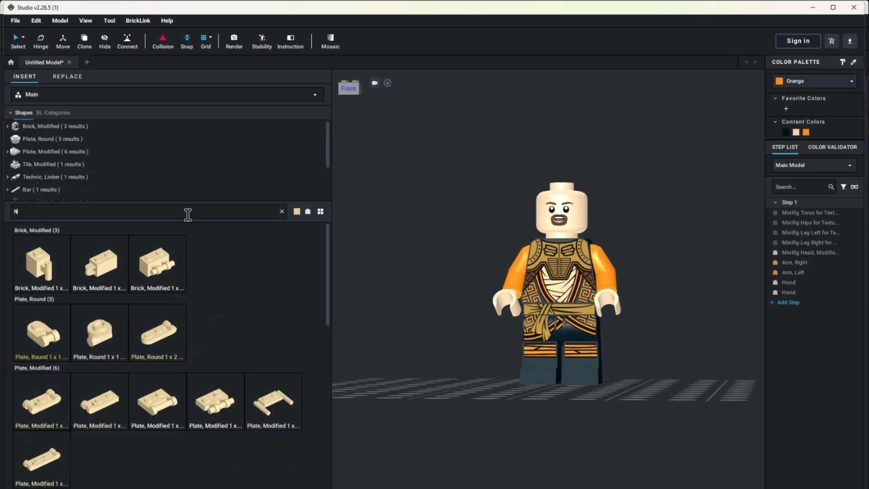
text(hair)
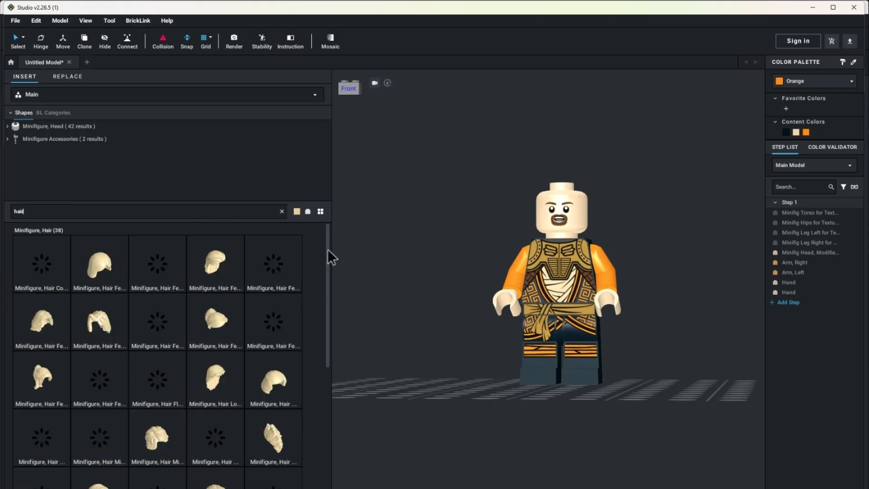
drag(328, 249, 321, 278)
drag(150, 374, 569, 199)
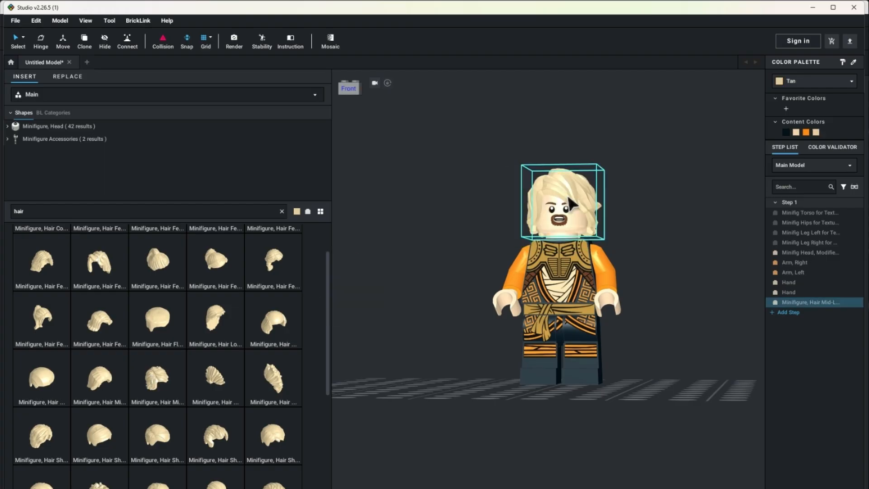
Recolour the hair piece Reddish Brown.
click(798, 81)
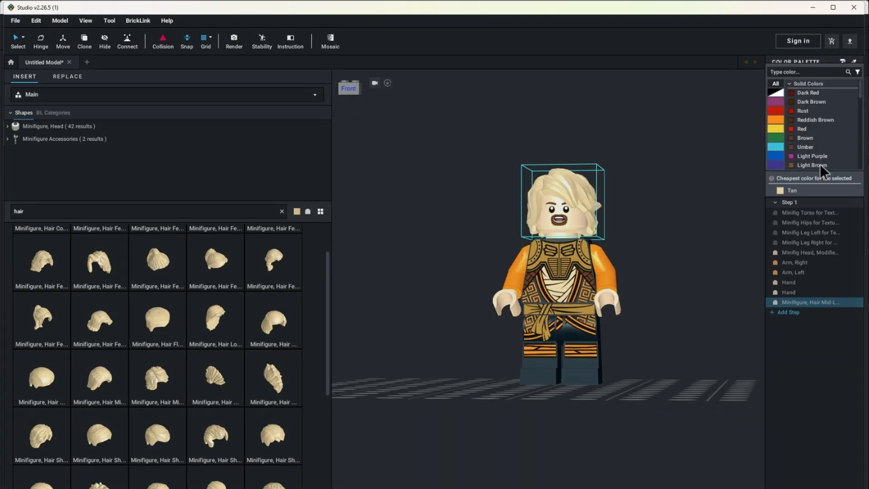
click(815, 119)
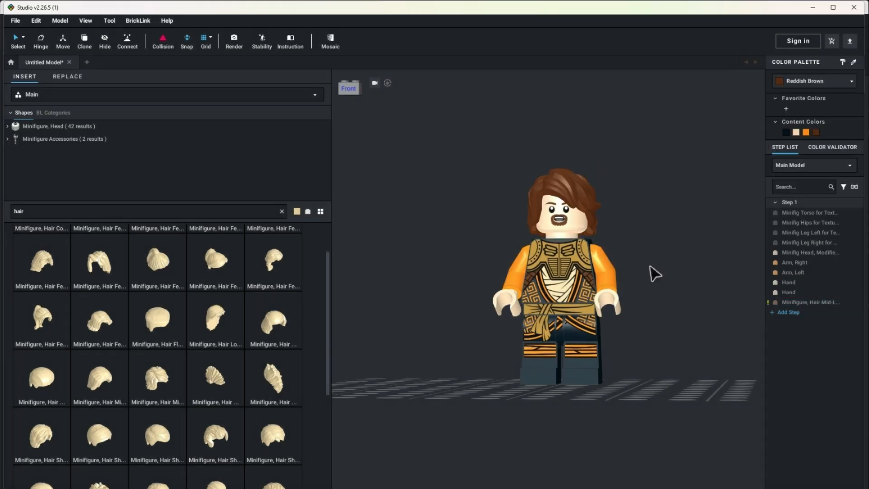
mouse_move(649, 266)
mouse_down()
mouse_move(670, 269)
mouse_move(662, 269)
mouse_up()
scroll(606, 163, up, 5)
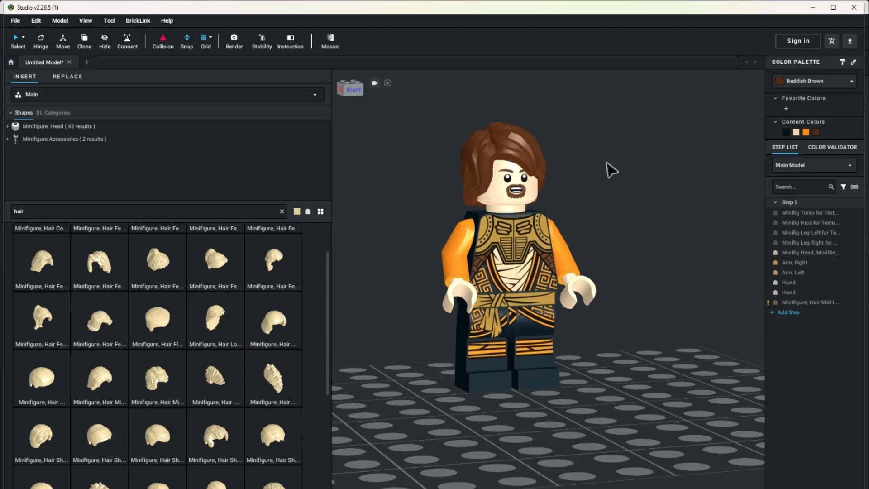
drag(655, 190, 661, 213)
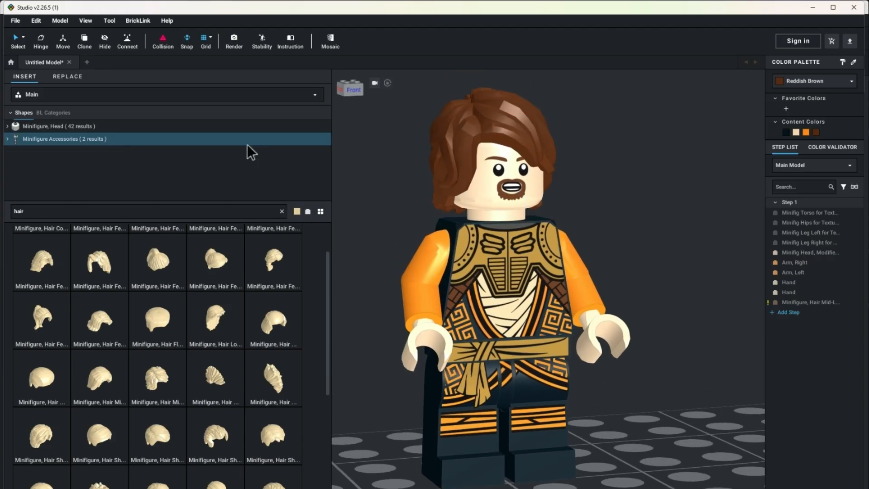
Search the part library for "armor".
click(233, 208)
text(ar)
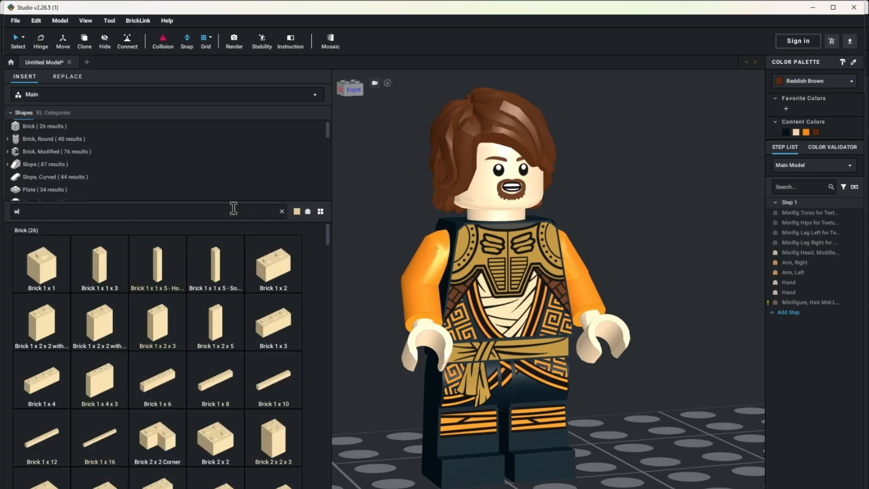
text(mour)
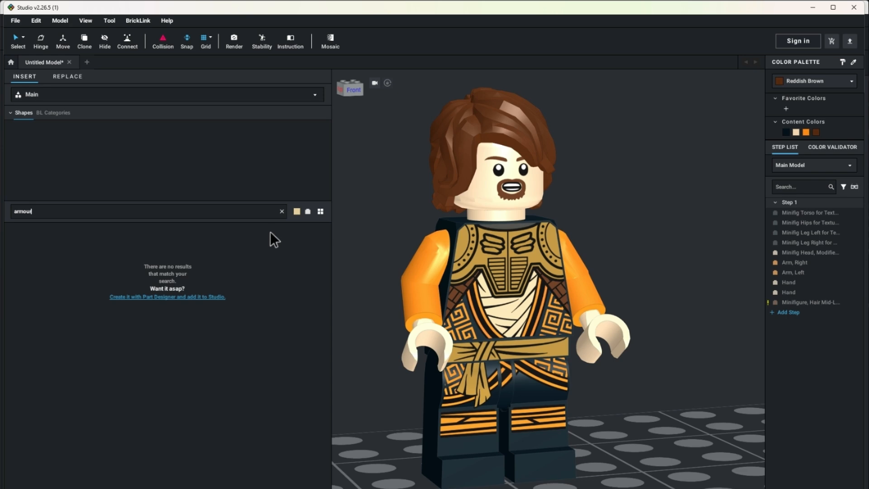
key(BackSpace)
key(BackSpace)
text(r)
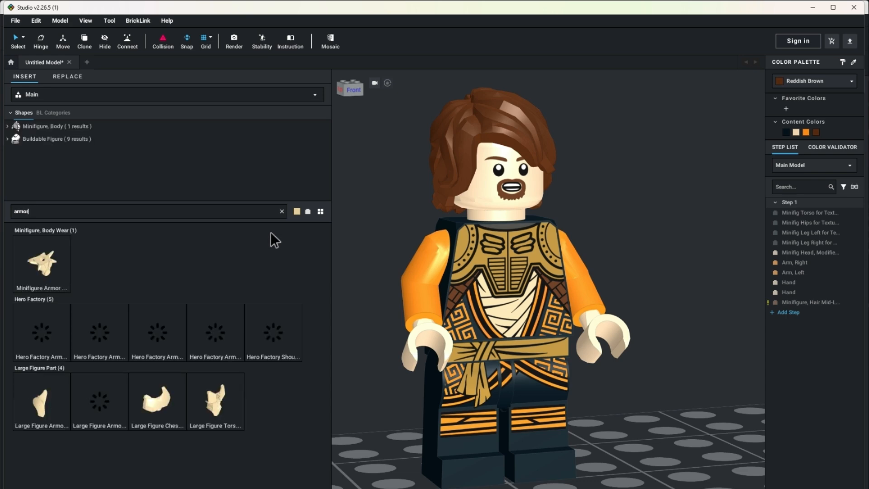
Set the part library colour to Pearl Gold, keeping parts unavailable in that colour hidden.
click(308, 213)
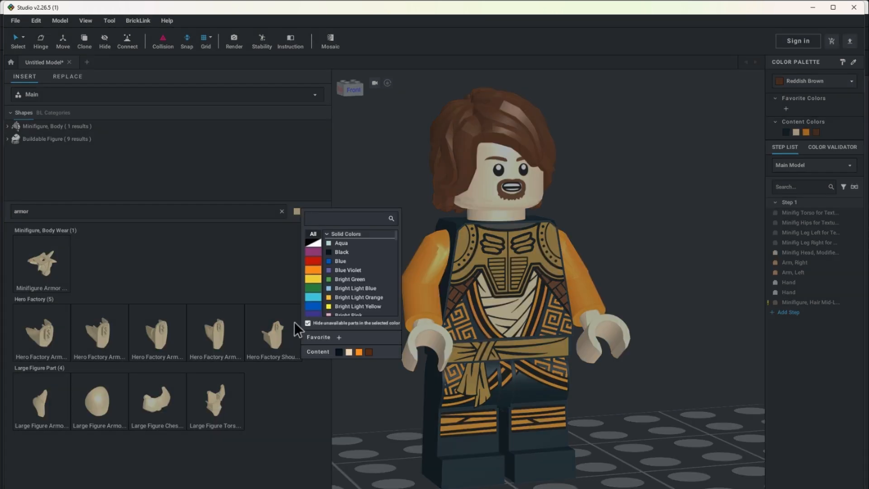
click(307, 322)
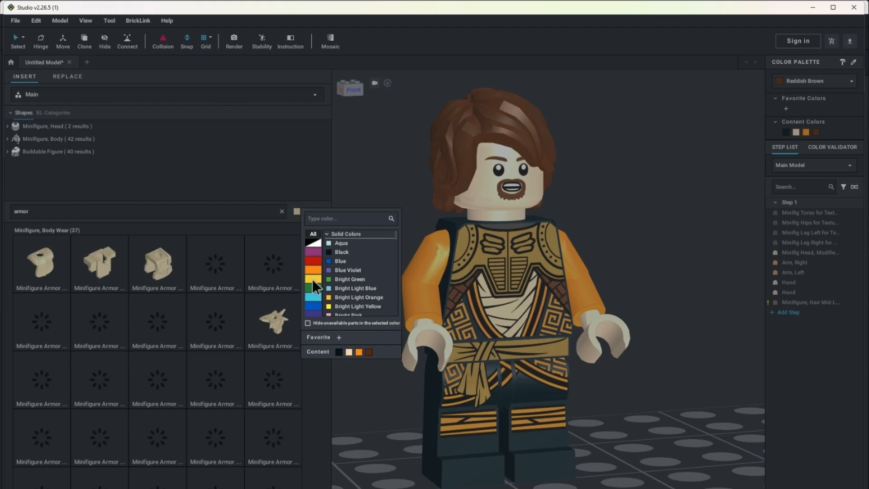
click(308, 323)
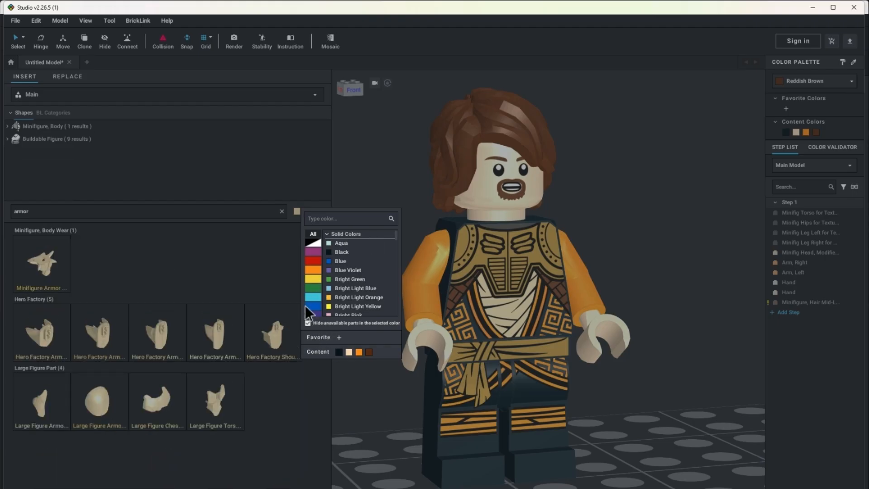
scroll(314, 272, down, 5)
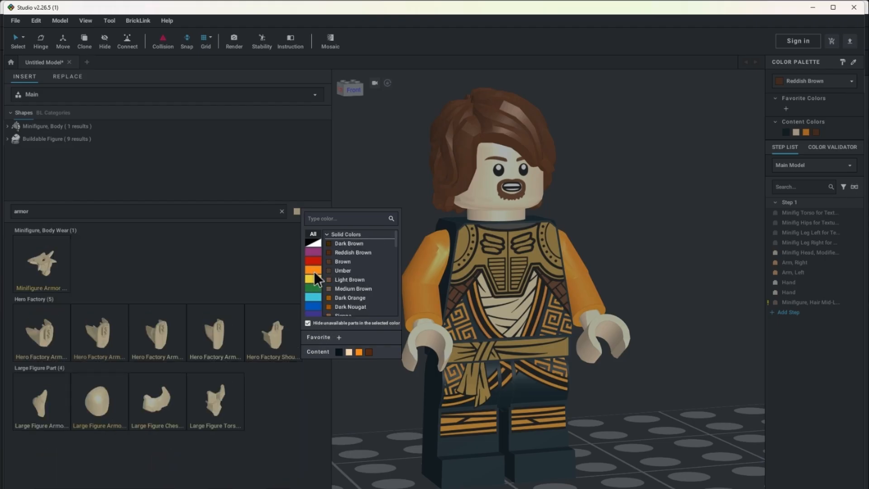
click(334, 234)
click(327, 244)
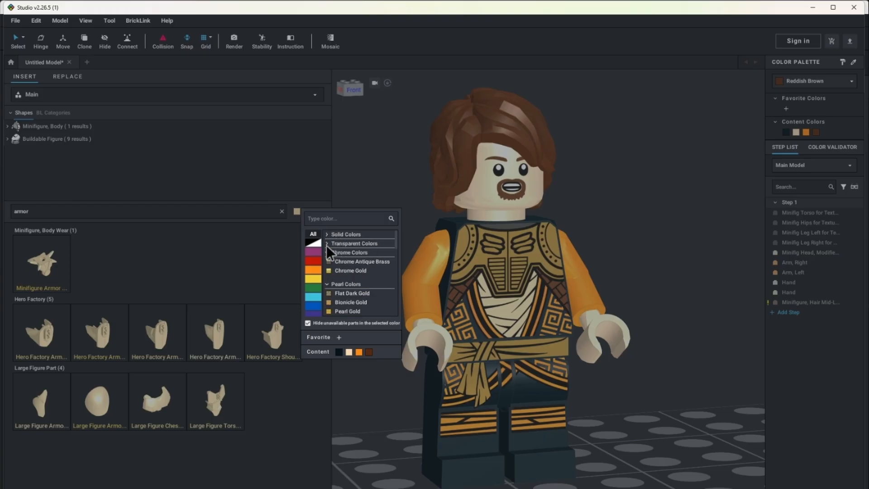
click(342, 312)
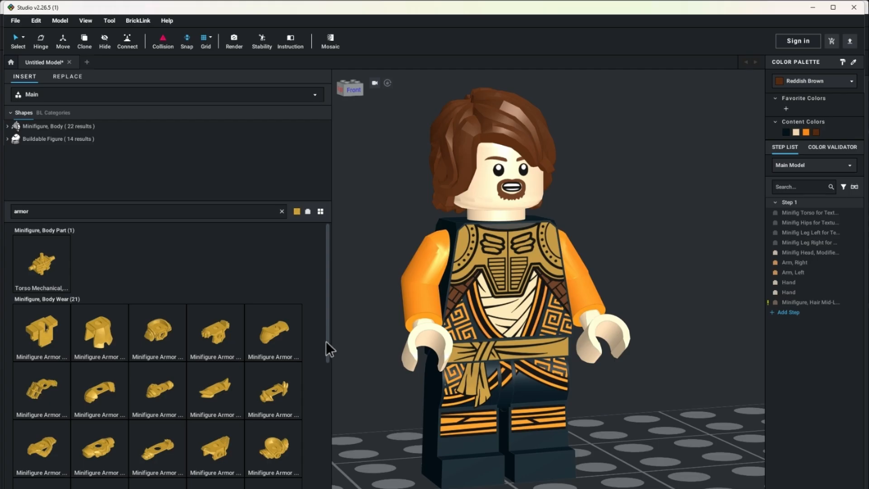
Place a Pearl Gold shoulder armor piece around the neck and reseat the head and hair together on top of it.
drag(46, 392, 519, 234)
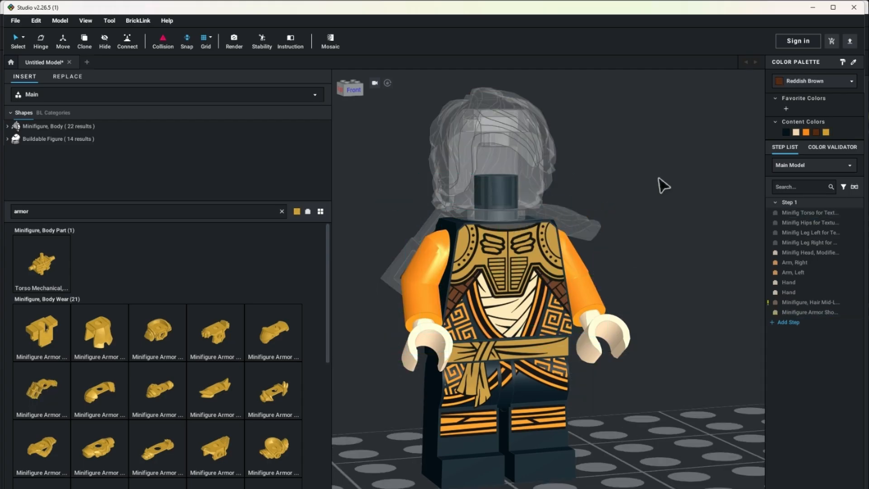
click(497, 194)
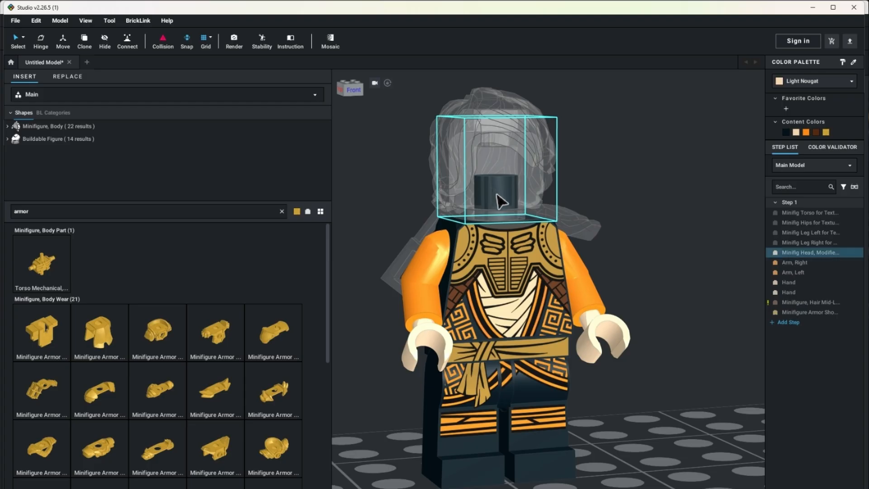
ctrl+click(491, 112)
drag(504, 174, 508, 178)
drag(622, 209, 624, 254)
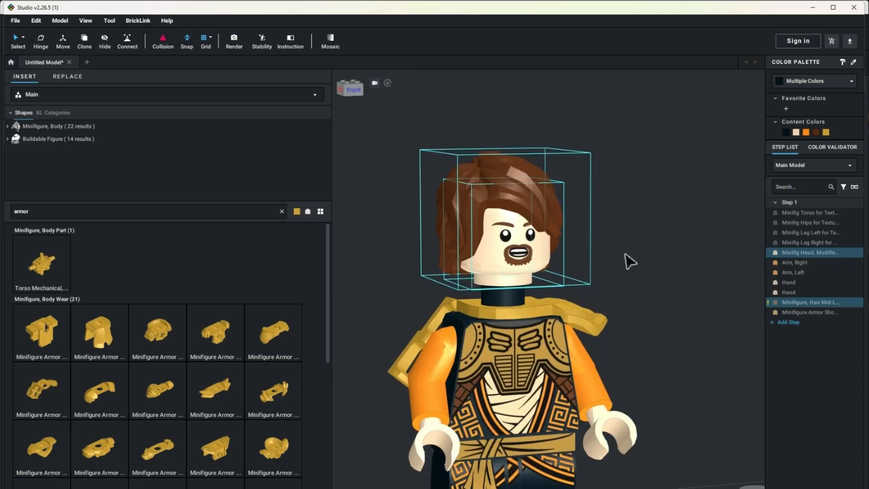
scroll(629, 261, up, 2)
drag(495, 256, 506, 288)
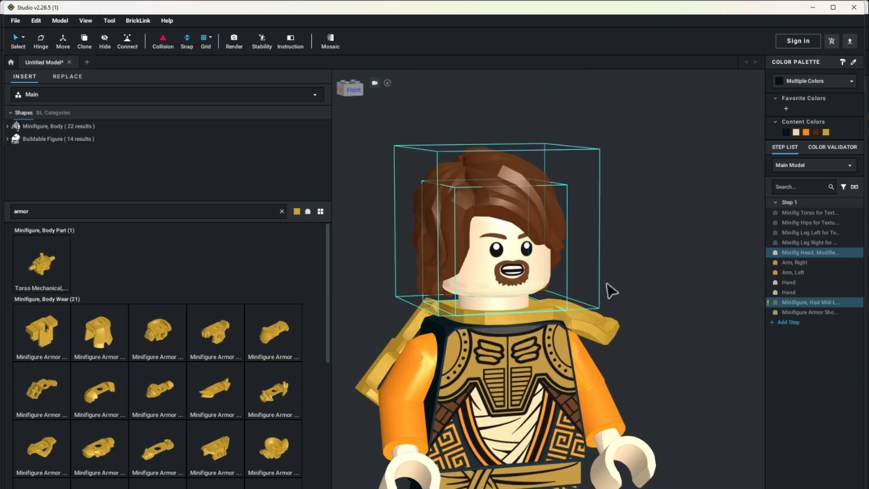
click(644, 301)
scroll(646, 301, down, 3)
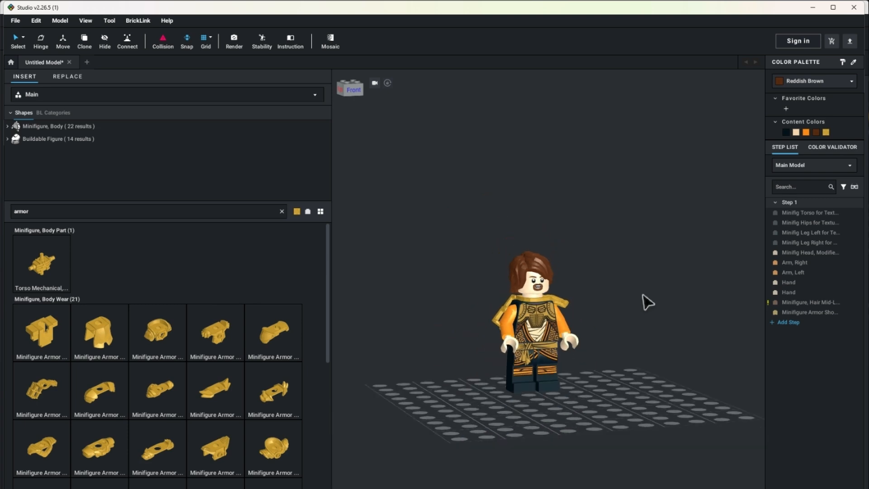
scroll(643, 300, up, 3)
Search the part library for "mask" and show parts unavailable in the selected colour as well.
double_click(139, 212)
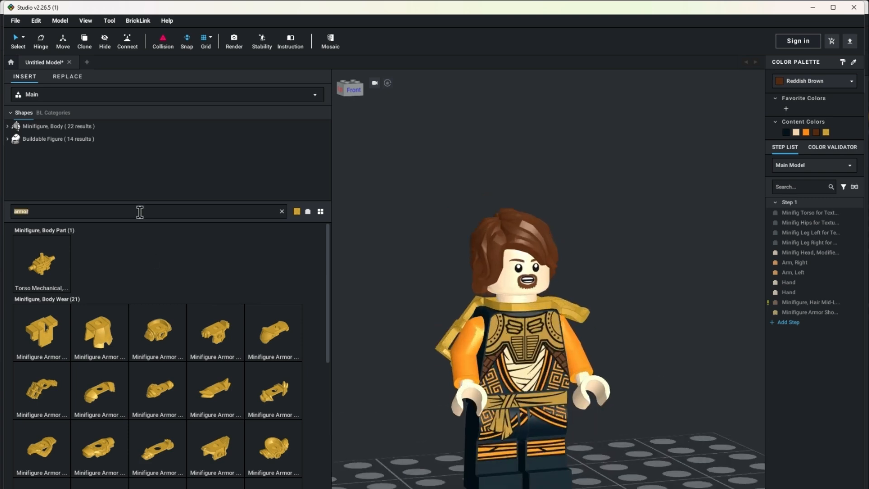
text(mask)
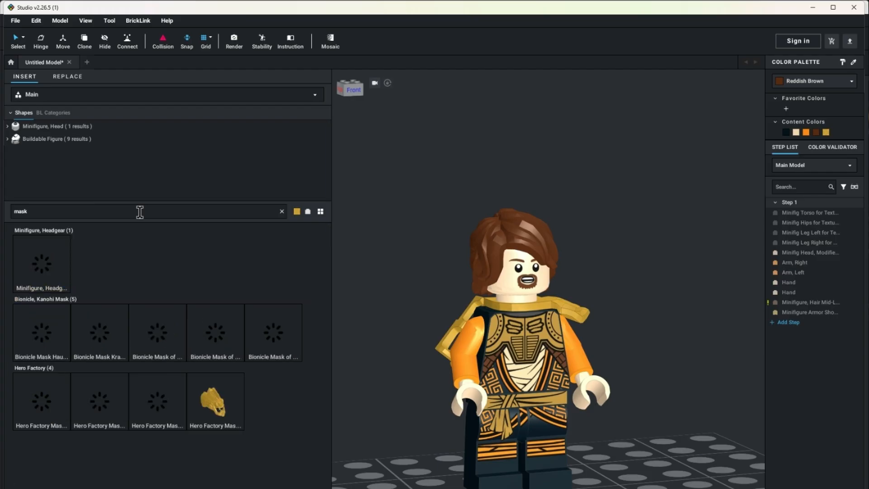
click(296, 211)
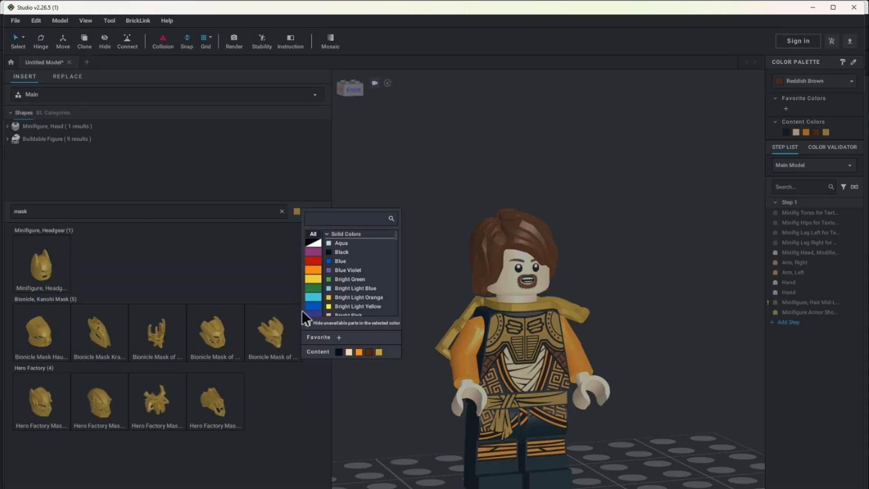
click(308, 322)
click(232, 392)
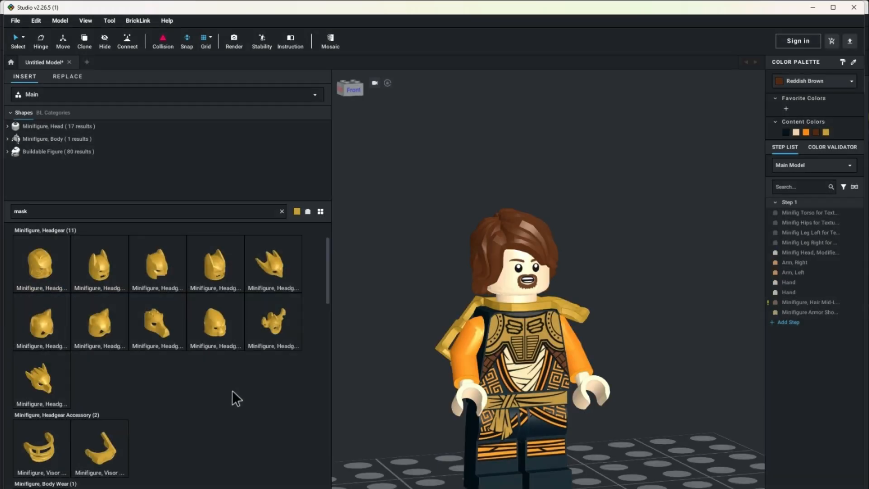
Search the part library for "ninja" and place the bandana around the minifigure's neck.
click(91, 209)
text(ninja)
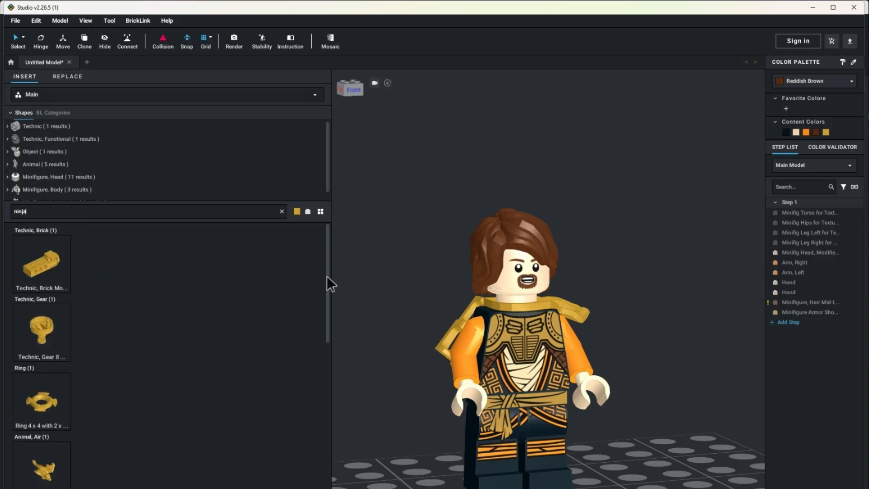
drag(327, 275, 318, 454)
drag(101, 421, 536, 284)
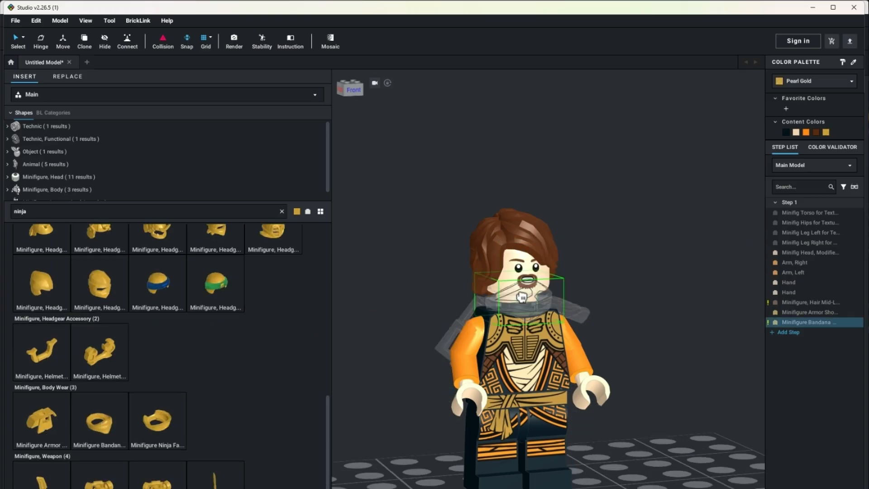
Colour the bandana Orange and set it aside on the baseplate beside the minifigure.
click(805, 132)
click(680, 240)
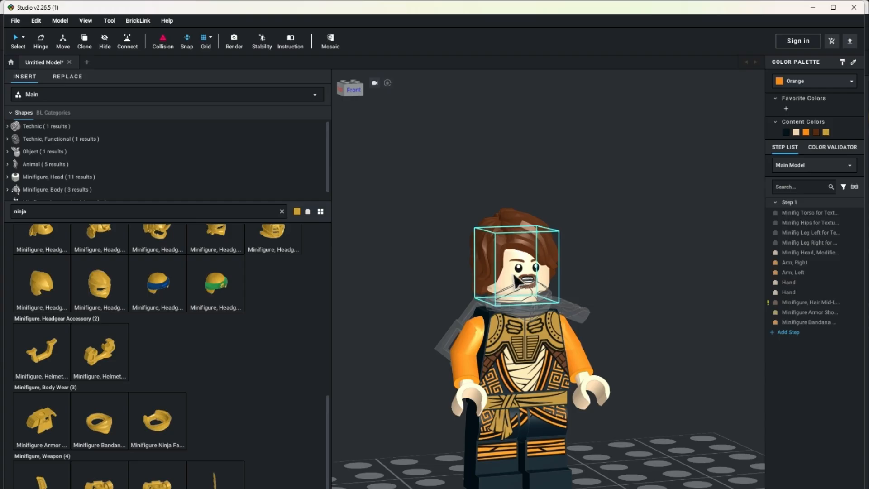
click(530, 283)
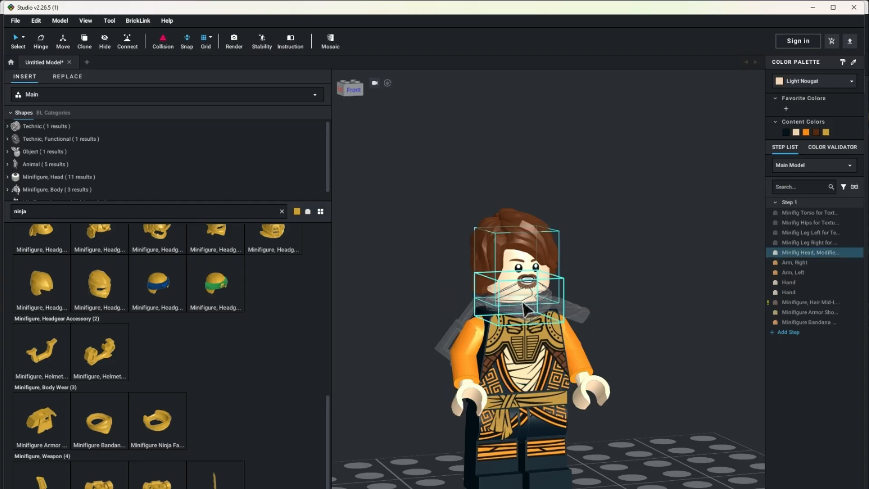
drag(523, 302, 721, 437)
Duplicate the printed torso and place the copy on the baseplate beside the minifigure.
click(547, 362)
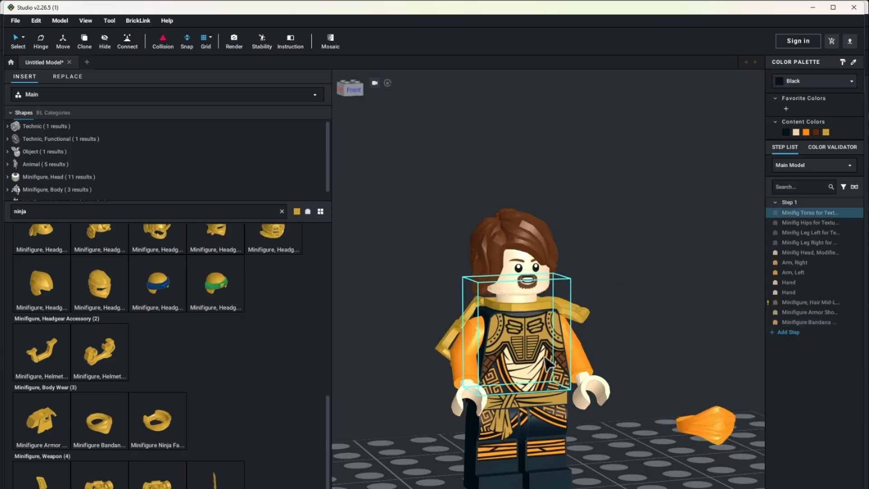
key(ctrl+v)
click(671, 354)
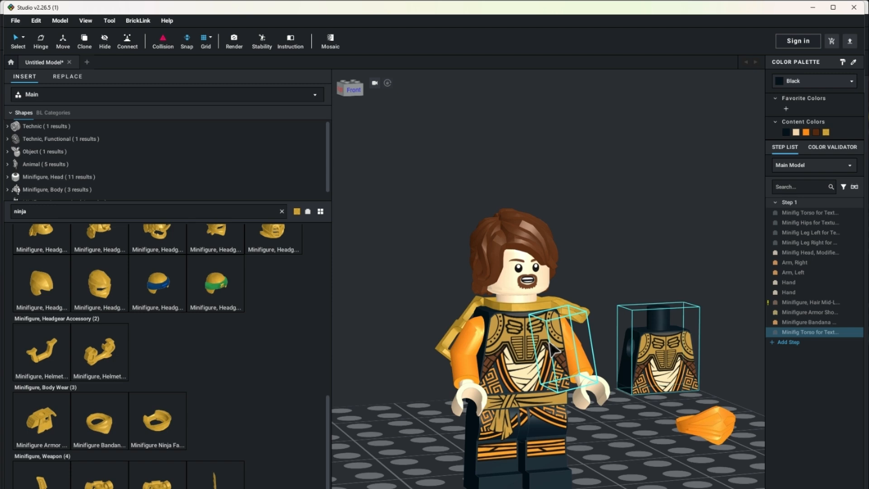
Move the head and hair together from the minifigure onto the spare torso.
click(532, 281)
shift+click(507, 235)
drag(520, 292, 656, 323)
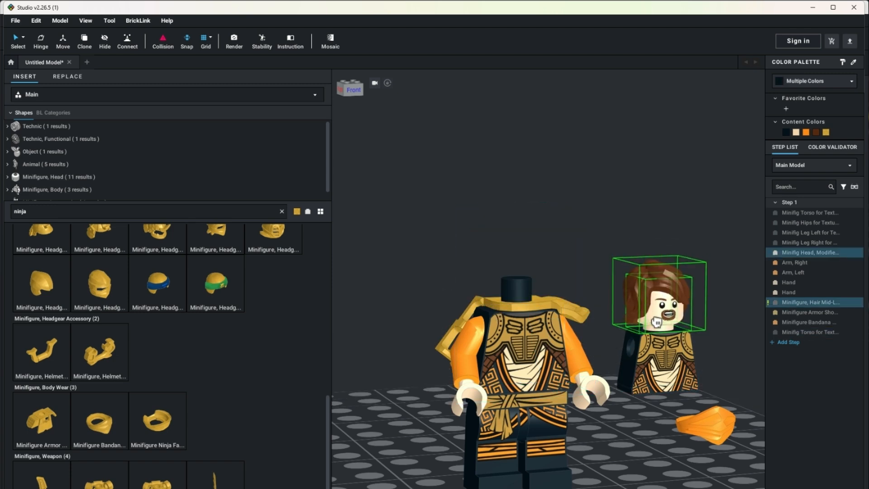
Fit the orange bandana with the head and hair and bring all three back onto the original minifigure's neck.
drag(712, 423, 512, 266)
shift+click(669, 304)
shift+click(659, 278)
scroll(617, 284, up, 3)
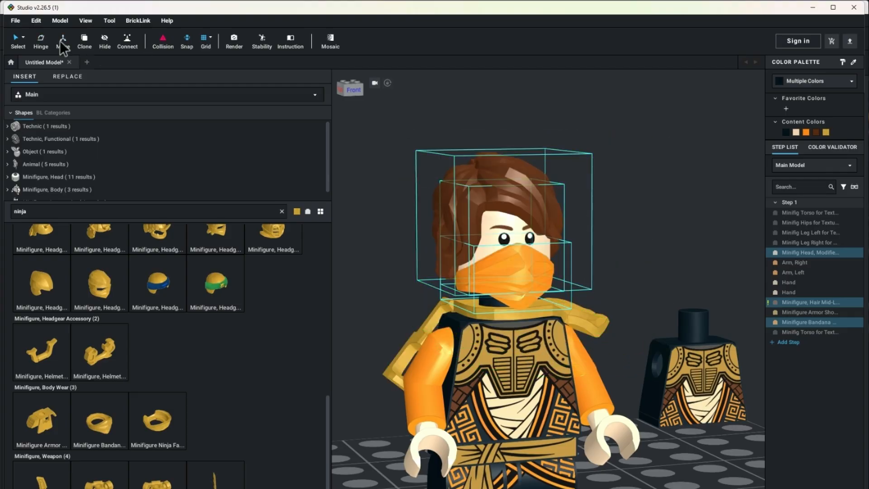
scroll(627, 332, up, 3)
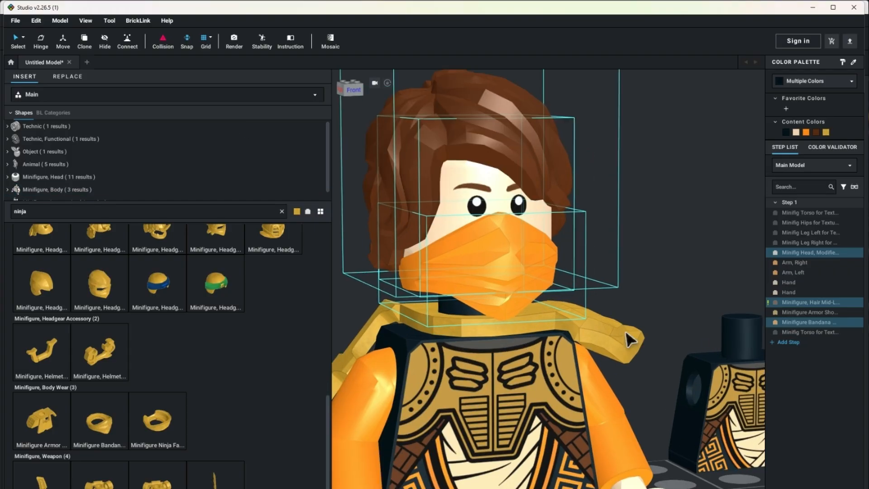
Try to seat the head, hair and bandana lower on the neck by repositioning them freely, and undo the misplaced move.
drag(471, 193, 471, 245)
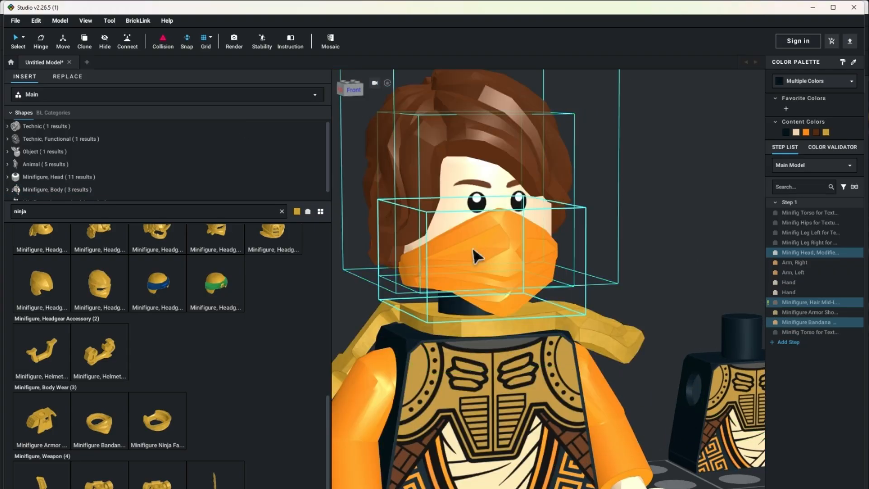
click(650, 323)
scroll(651, 323, up, 4)
drag(647, 316, 647, 302)
click(456, 385)
ctrl+click(457, 303)
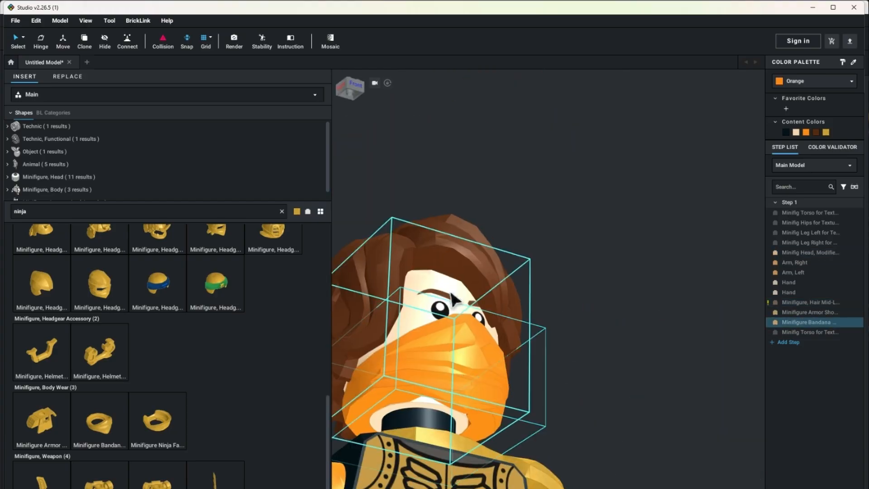
ctrl+click(452, 264)
drag(607, 398, 607, 423)
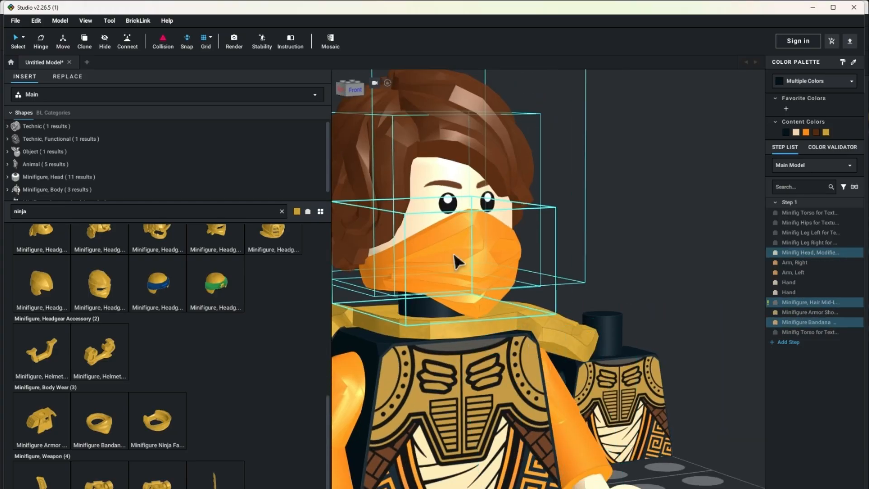
mouse_move(453, 251)
mouse_down()
mouse_move(448, 230)
mouse_move(445, 277)
mouse_move(446, 260)
mouse_up()
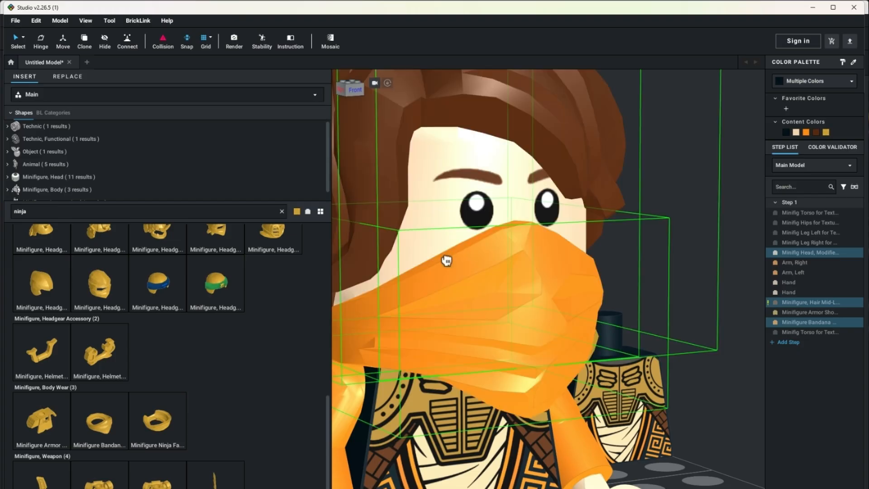
key(ctrl+z)
Lower the head, hair and bandana together towards the shoulder armor along the vertical axis with the Move tool.
click(466, 264)
ctrl+click(426, 199)
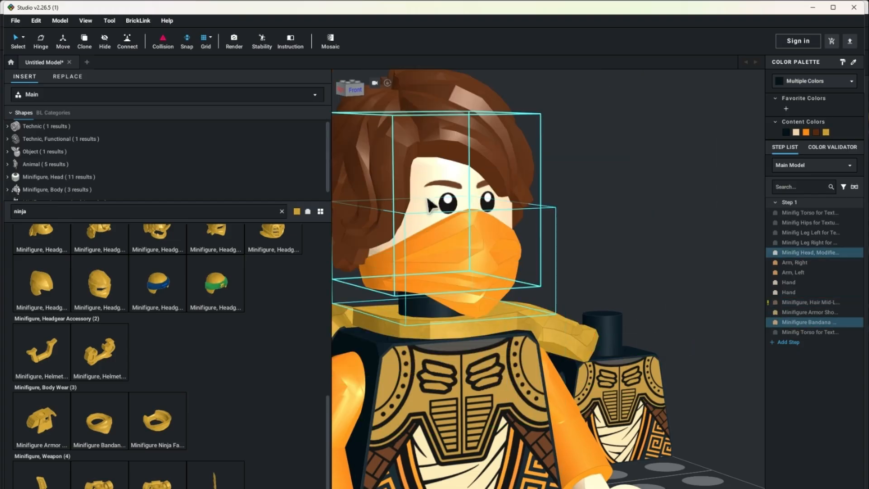
ctrl+click(380, 160)
click(63, 40)
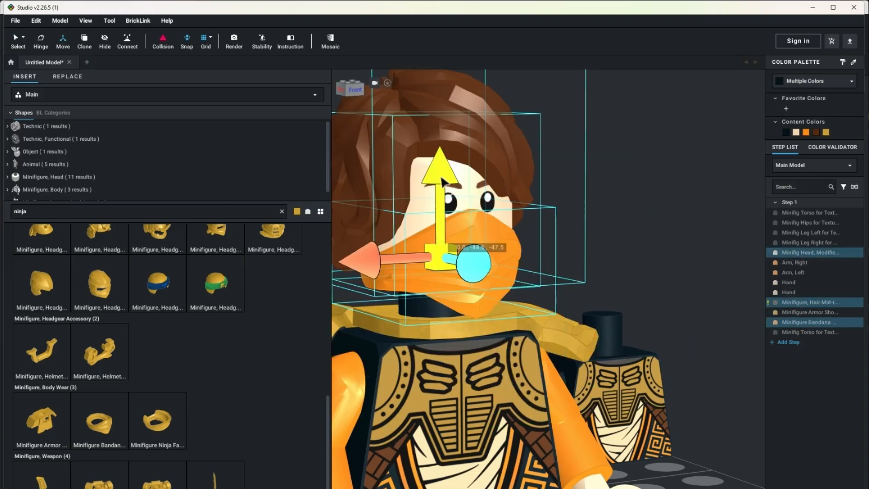
drag(441, 183, 444, 213)
mouse_move(443, 301)
mouse_down()
mouse_move(450, 280)
mouse_move(452, 305)
mouse_up()
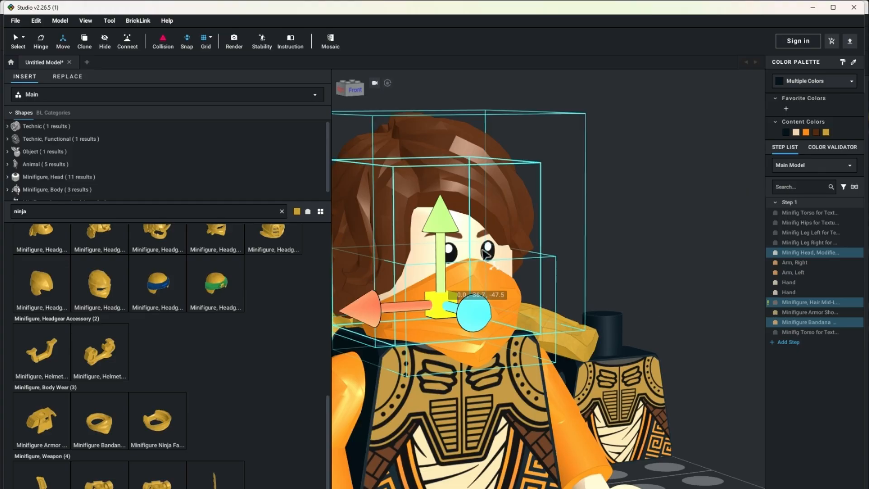
drag(442, 233, 439, 287)
click(663, 305)
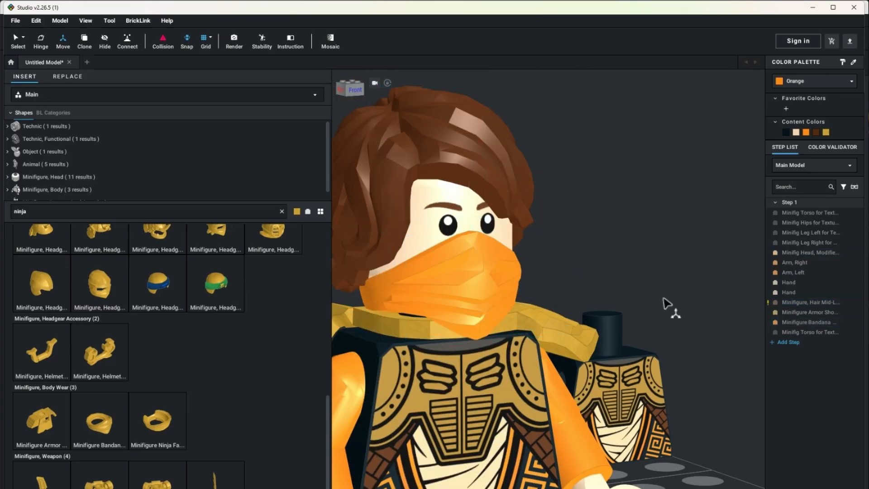
Try to snap the head, hair and bandana together onto the neck with the Select tool.
scroll(663, 301, up, 3)
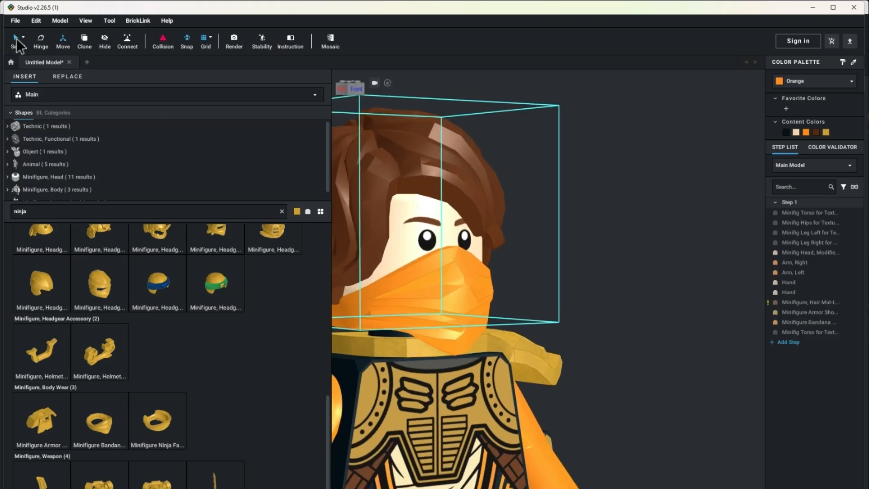
click(429, 234)
ctrl+click(436, 289)
ctrl+click(376, 248)
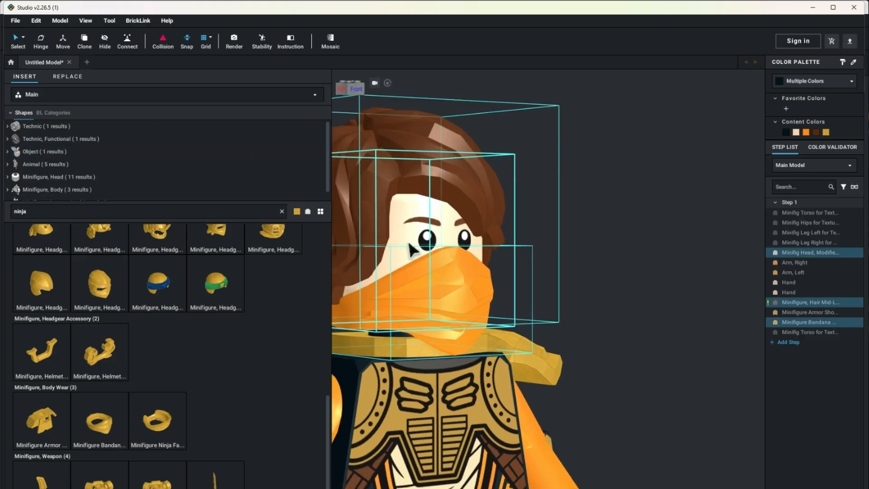
drag(409, 249, 430, 280)
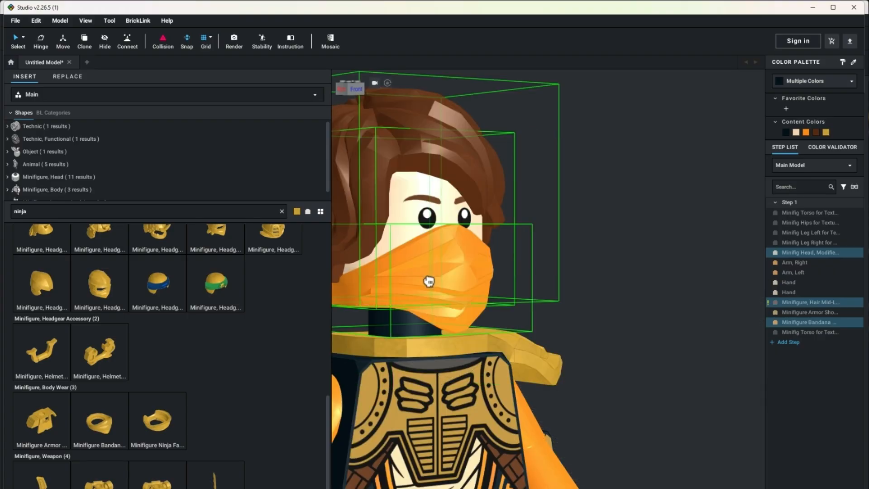
click(602, 330)
Examine how the head, bandana and shoulder armor fit together from above and from the side.
scroll(582, 365, up, 5)
scroll(578, 361, down, 5)
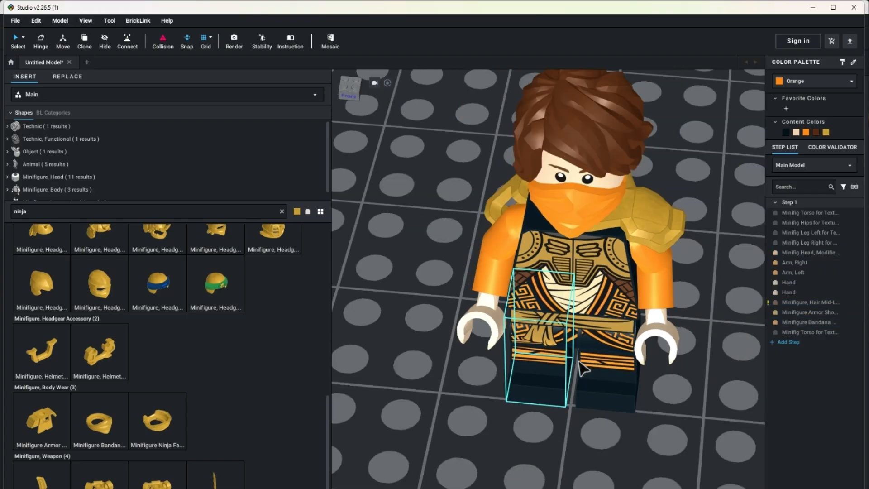
drag(663, 478, 621, 469)
drag(633, 401, 634, 357)
drag(716, 305, 741, 299)
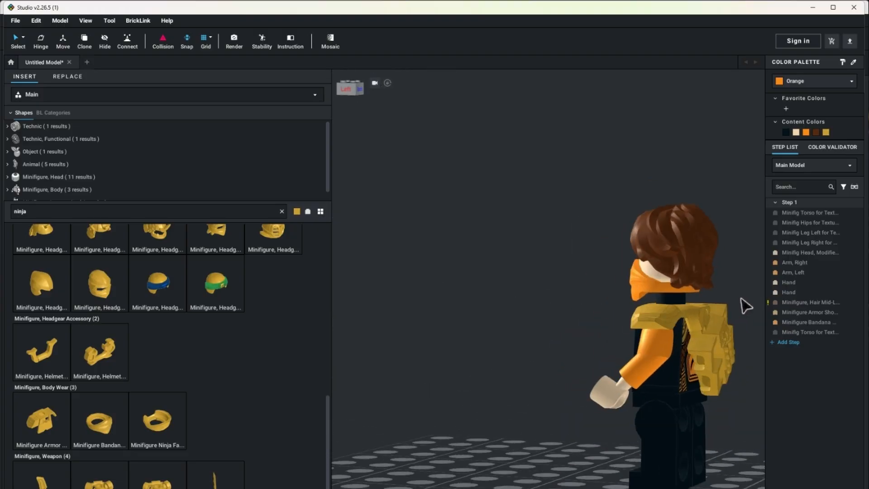
scroll(709, 205, up, 5)
drag(542, 300, 431, 312)
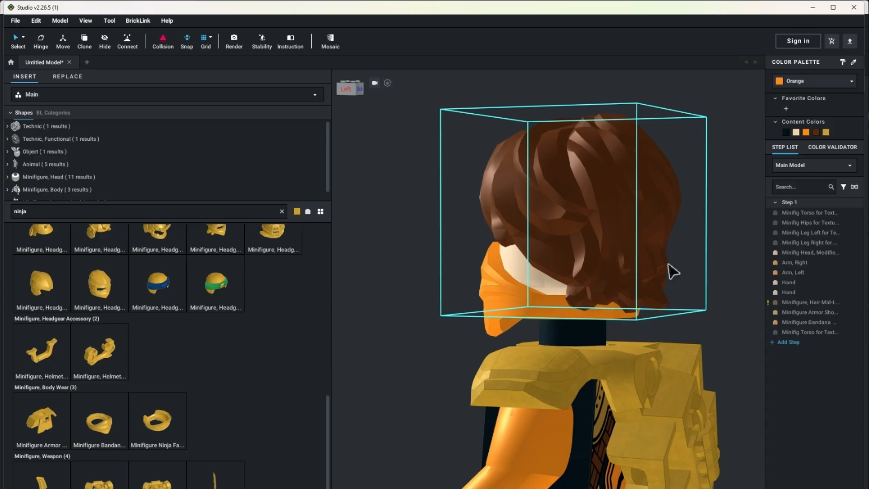
scroll(534, 281, up, 1)
Reselect the head, hair and bandana and try again to seat them on the exposed neck.
click(524, 267)
ctrl+click(504, 301)
ctrl+click(577, 274)
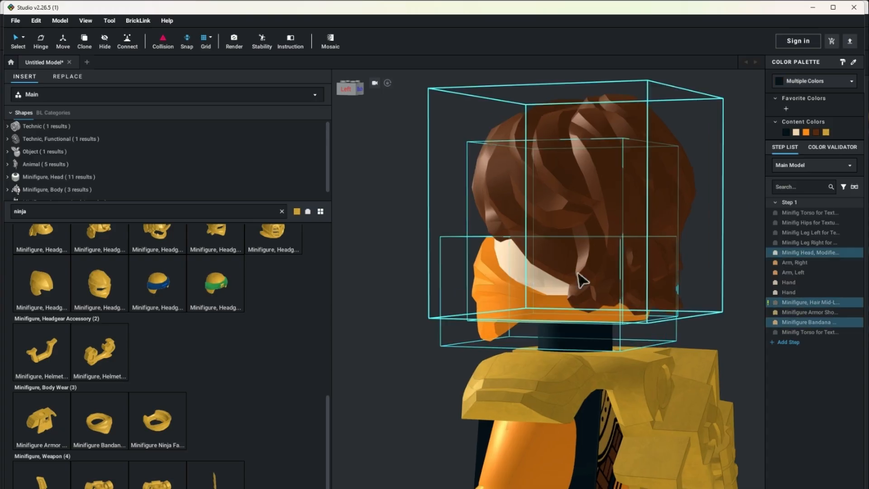
mouse_move(568, 314)
mouse_down()
mouse_move(573, 343)
mouse_move(568, 330)
mouse_up()
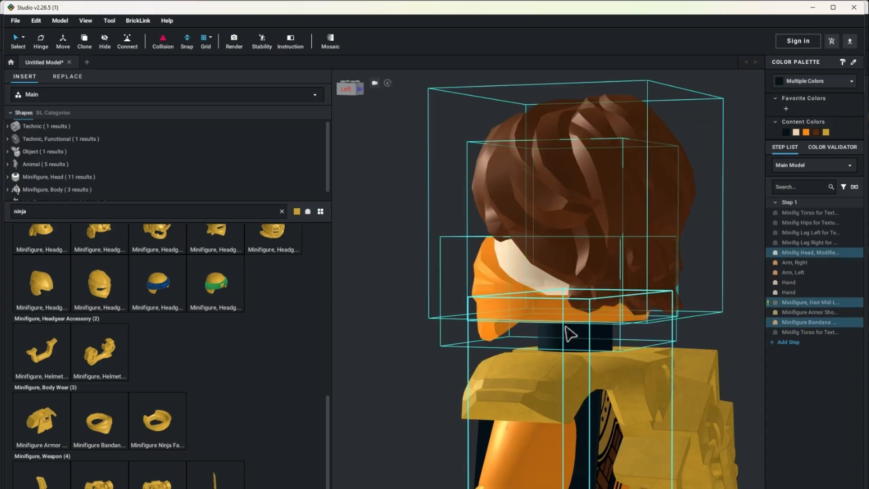
drag(700, 342, 674, 341)
drag(609, 319, 598, 343)
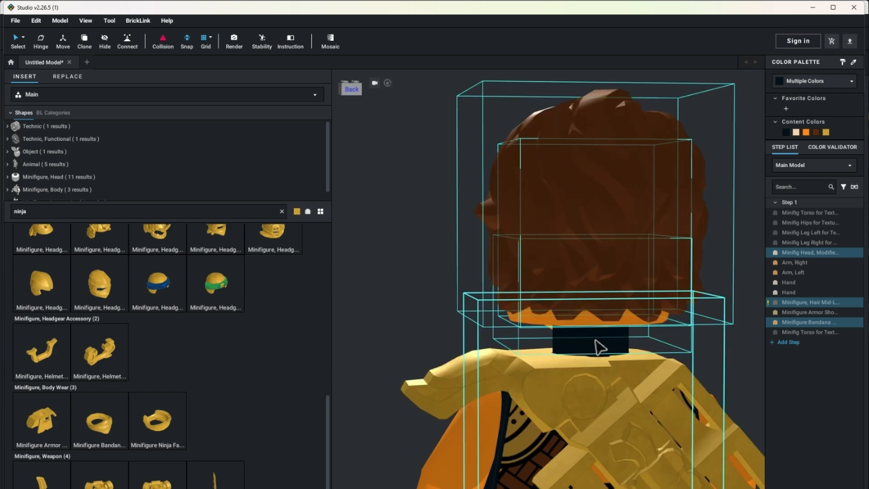
drag(739, 378, 794, 366)
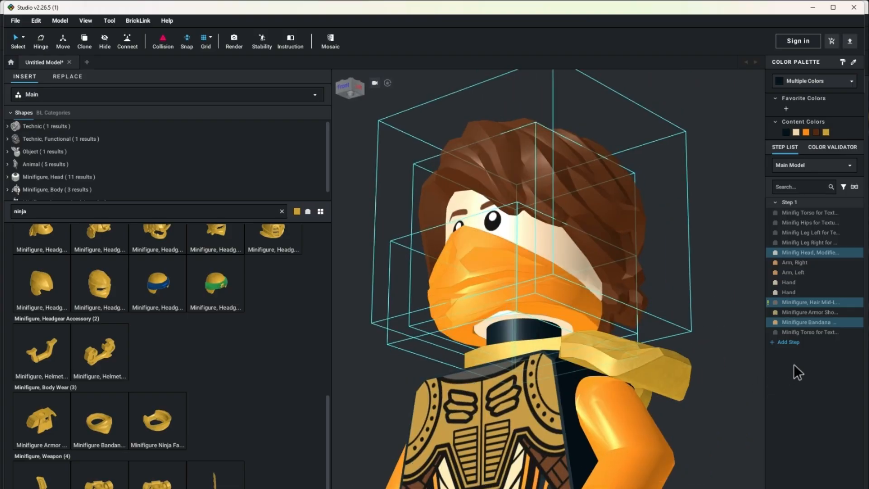
drag(717, 329, 718, 343)
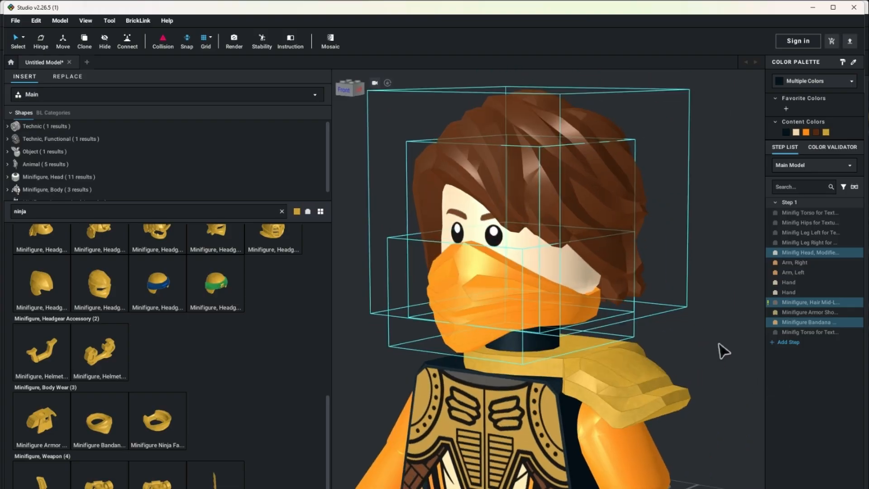
drag(556, 266, 510, 278)
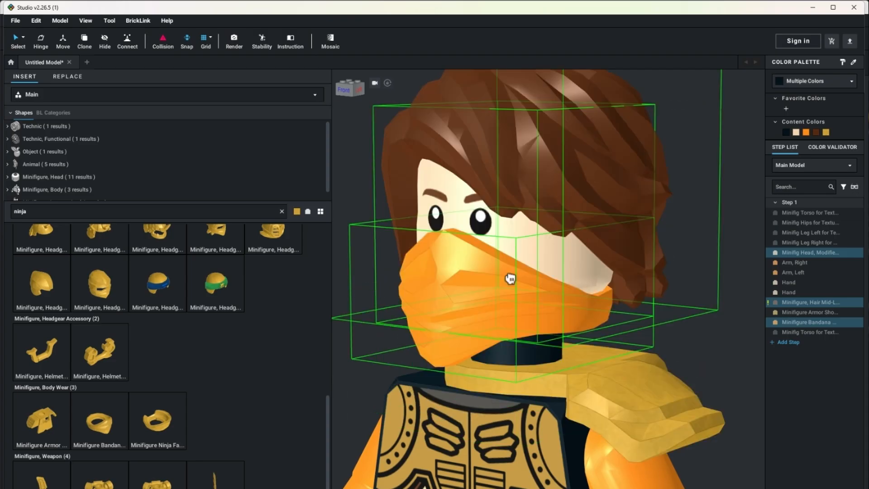
click(504, 268)
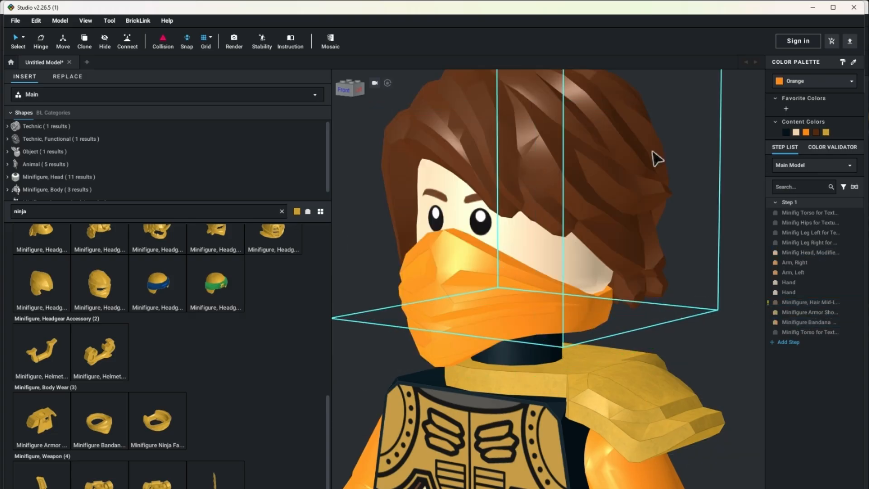
Undo the moves of the head, hair and bandana back to the bandana lying separately on the baseplate.
scroll(653, 151, down, 5)
drag(674, 325, 683, 323)
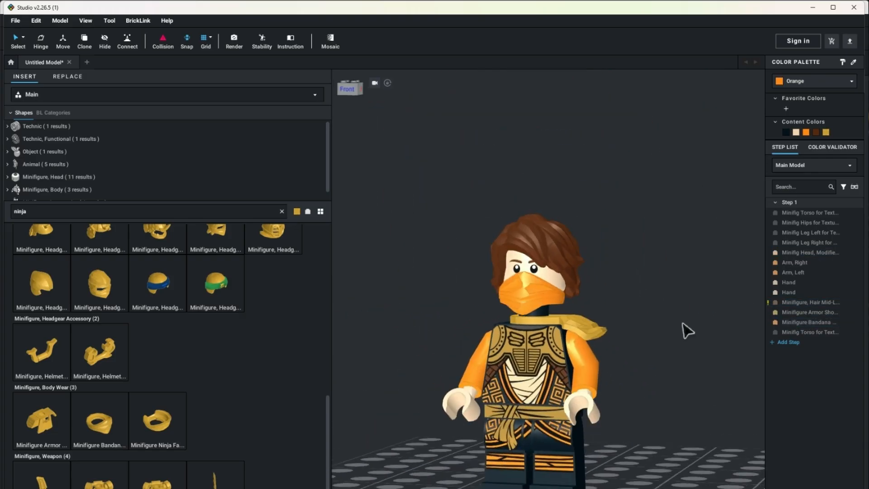
key(ctrl+z)
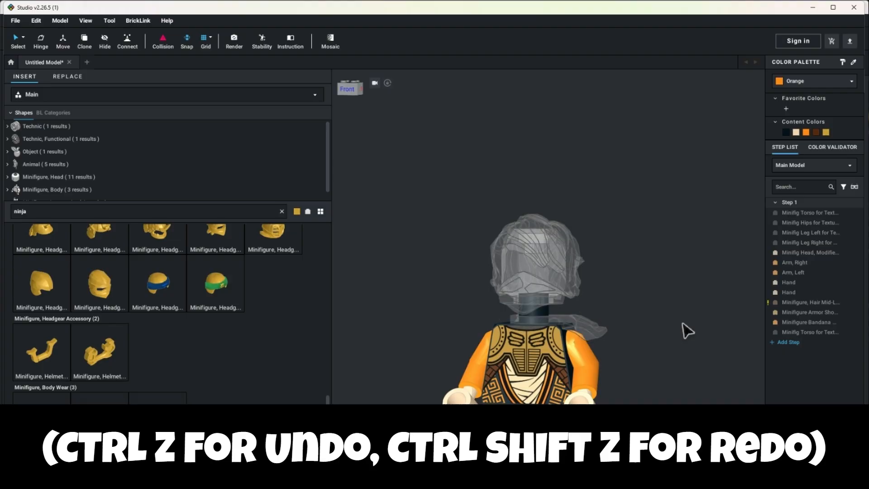
key(ctrl+shift+z)
drag(642, 381, 663, 389)
key(ctrl+z)
key(ctrl+shift+z)
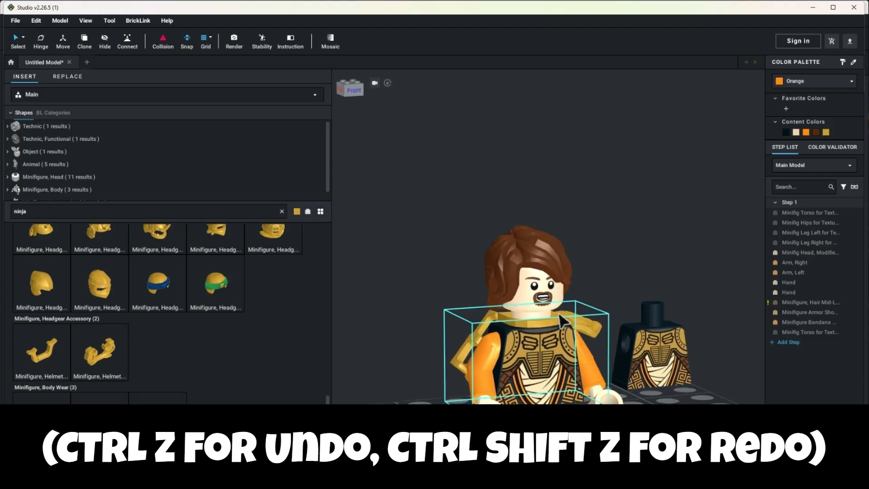
Duplicate the minifigure's head and hair and place the copies on the spare torso's neck.
click(536, 292)
ctrl+click(525, 263)
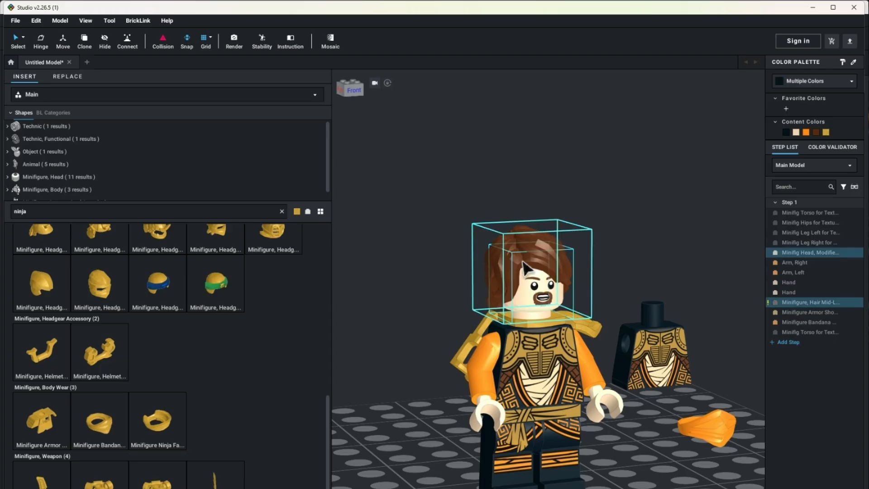
key(ctrl+c)
key(ctrl+v)
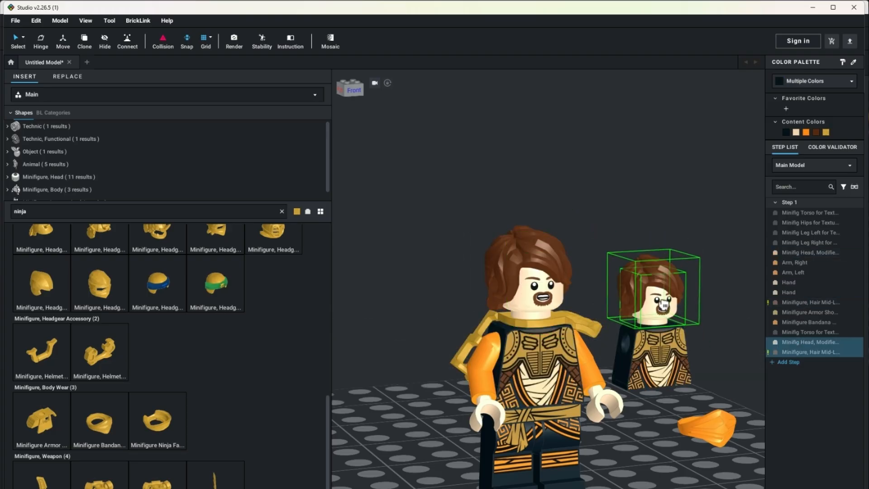
click(664, 305)
Fit the orange bandana from the baseplate around the copied head on the spare torso.
click(702, 410)
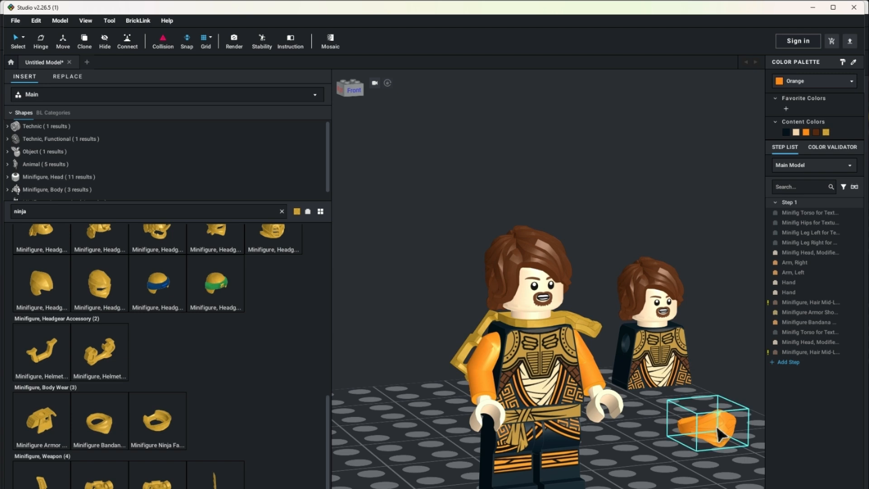
drag(702, 409, 663, 324)
click(714, 323)
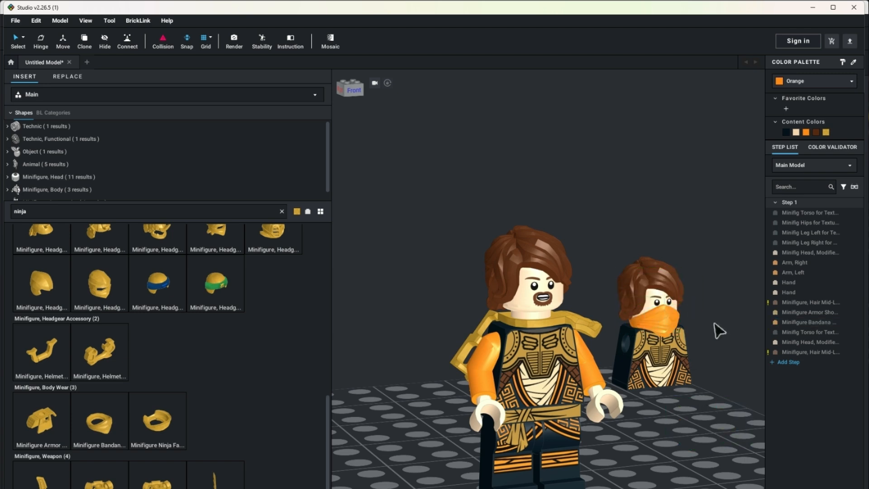
Delete the hair piece from the main minifigure's head, keeping the head itself.
click(547, 310)
ctrl+click(517, 260)
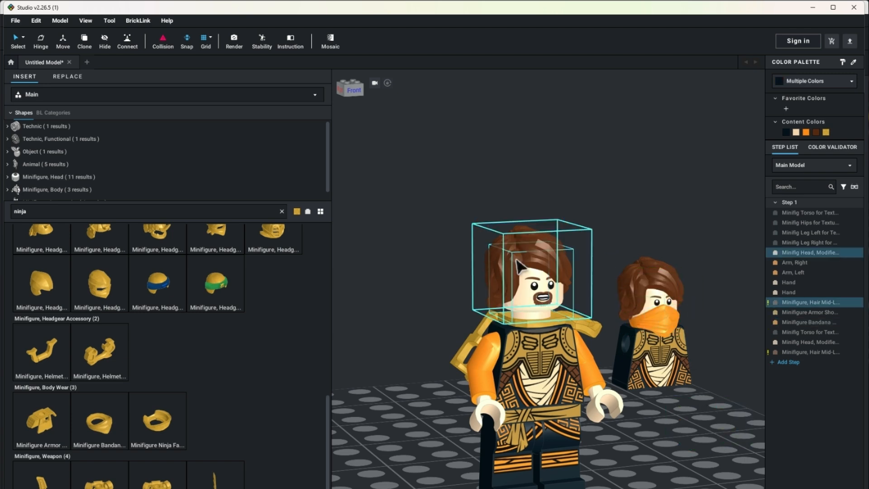
click(595, 258)
click(546, 295)
ctrl+click(550, 255)
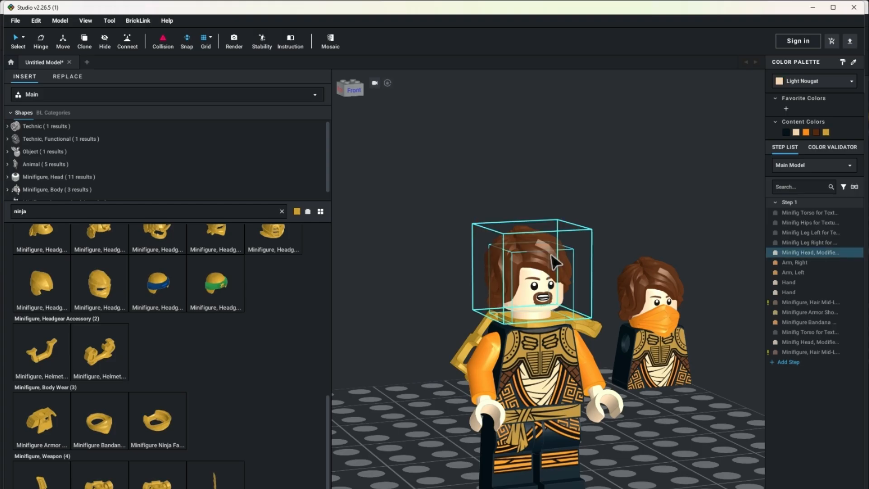
click(555, 261)
key(Delete)
Move the bandana and hair together from the spare head onto the main minifigure's bare head.
click(663, 324)
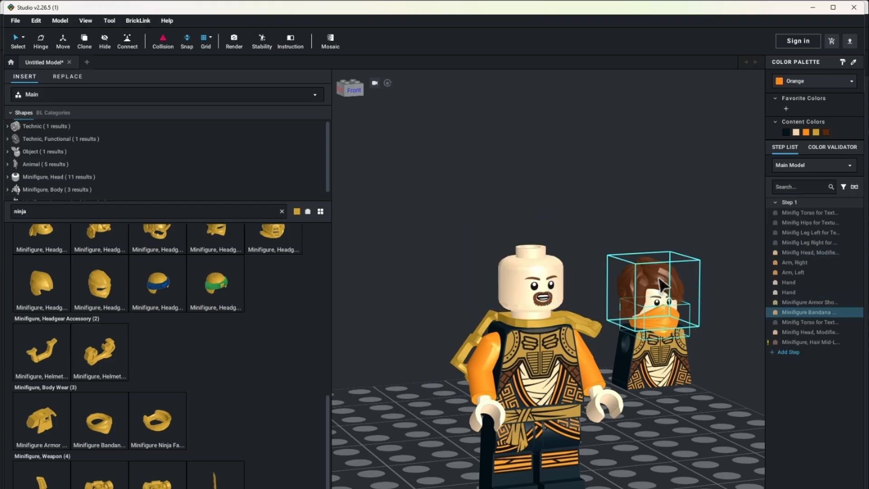
ctrl+click(661, 285)
drag(662, 285, 535, 252)
Delete the leftover spare head and spare torso beside the minifigure.
click(649, 292)
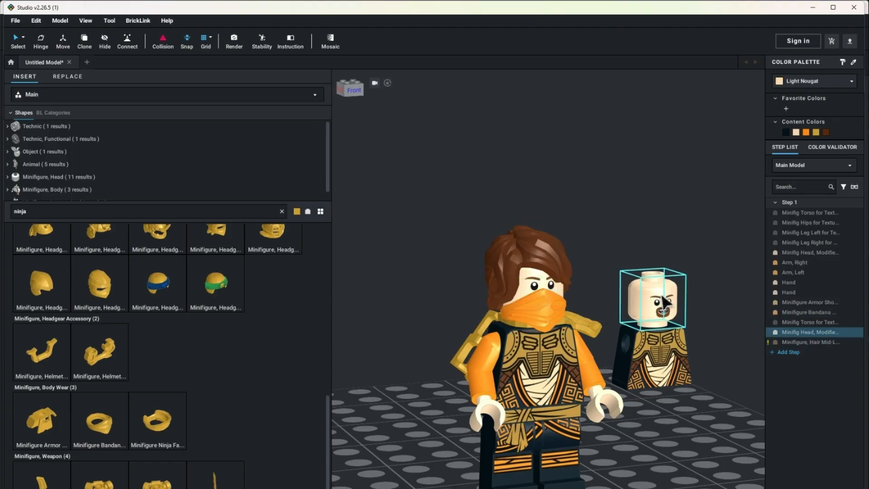
key(Delete)
click(669, 322)
key(Delete)
drag(663, 311, 650, 339)
scroll(647, 331, up, 3)
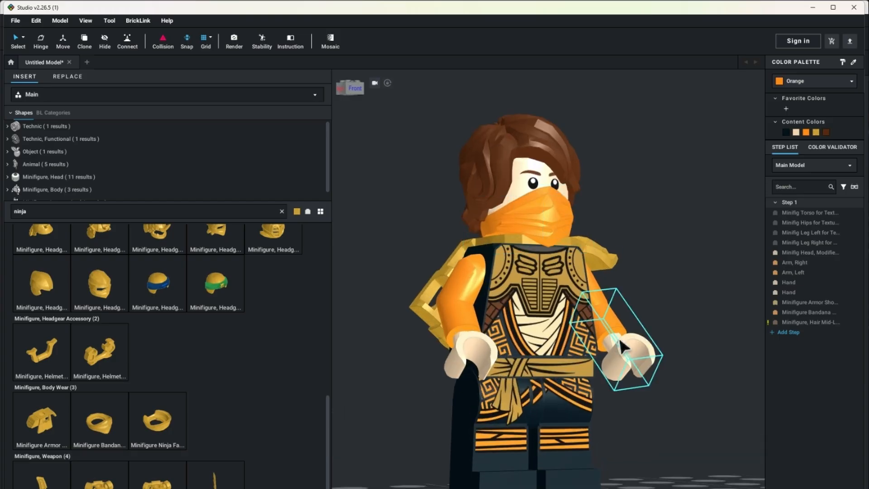
Recolour both of the minifigure's hands black.
click(631, 353)
ctrl+click(471, 340)
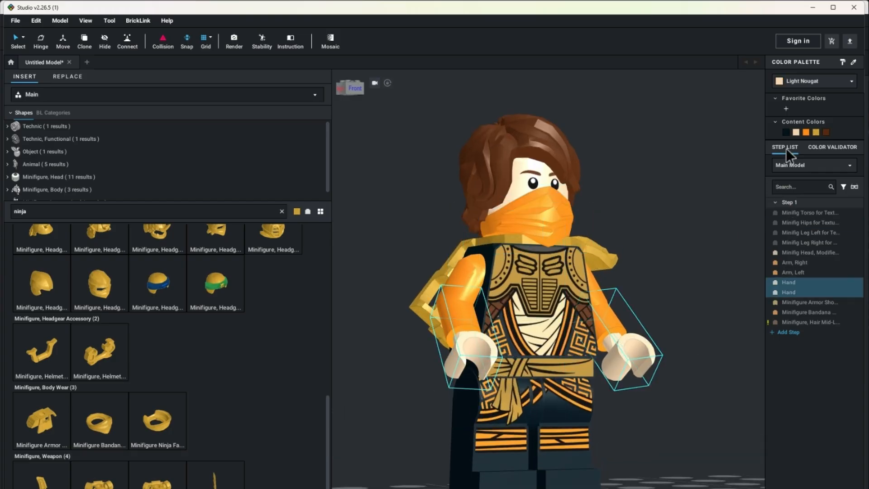
click(785, 131)
mouse_move(684, 362)
mouse_down()
mouse_move(633, 363)
mouse_move(735, 389)
mouse_move(696, 363)
mouse_move(672, 364)
mouse_up()
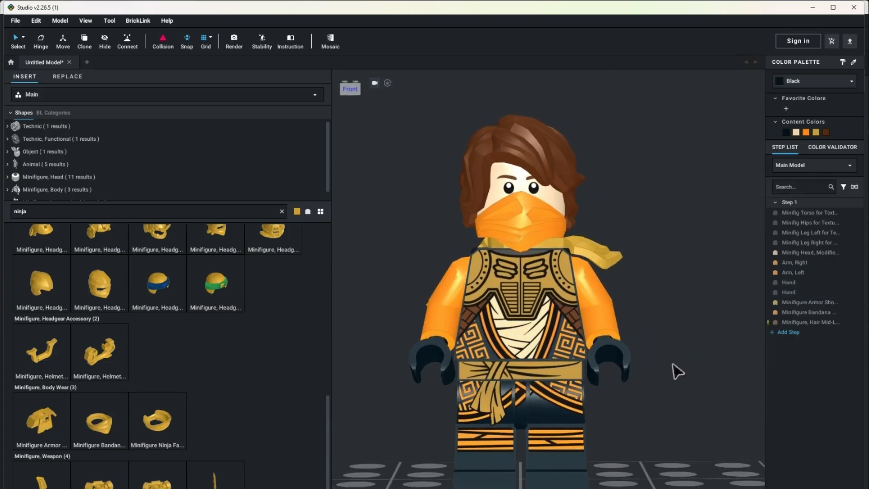
Hide the orange bandana and check the image render settings with the face exposed.
click(510, 219)
click(105, 40)
scroll(650, 163, up, 5)
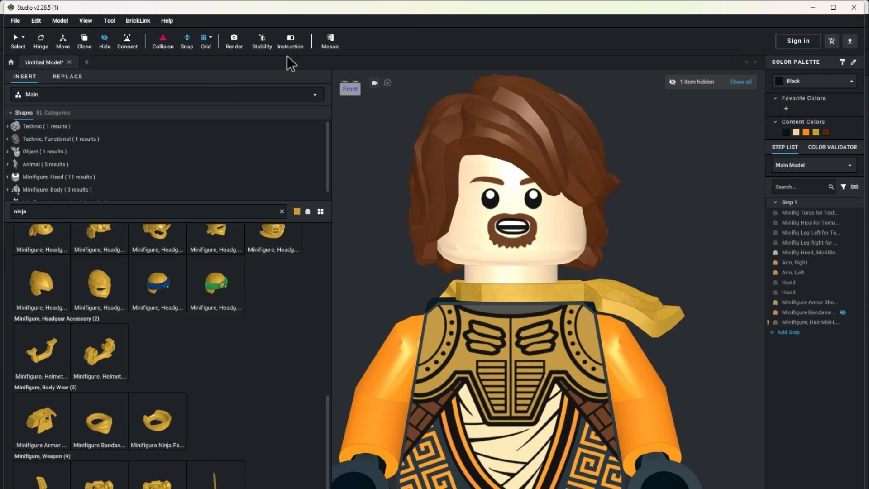
click(234, 40)
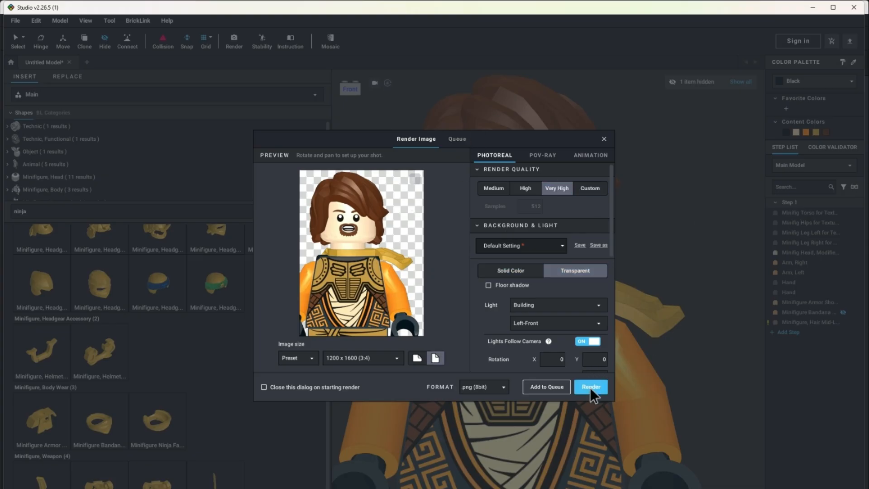
click(604, 138)
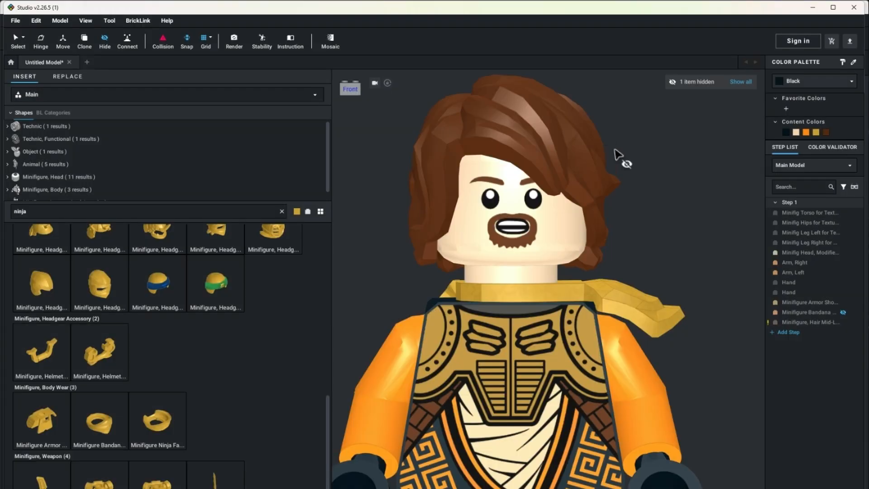
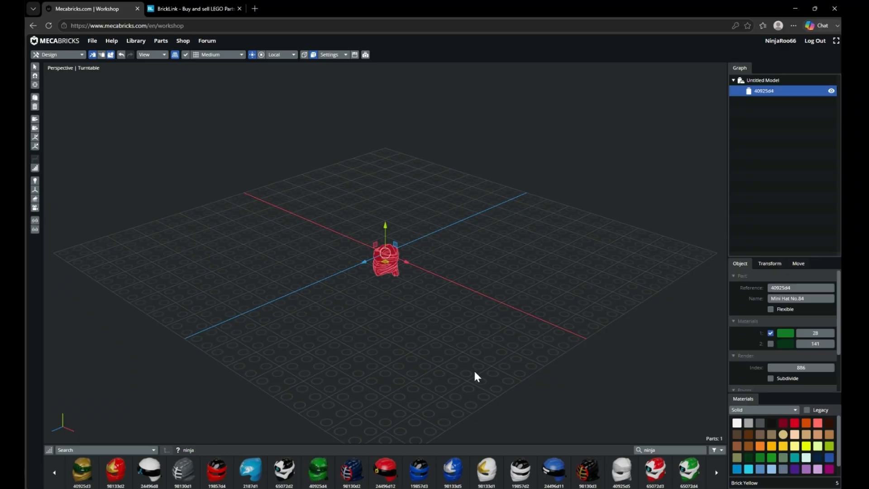
Switch to Mecabricks and examine the green ninja hood part up close from a low angle.
click(466, 355)
scroll(332, 238, up, 5)
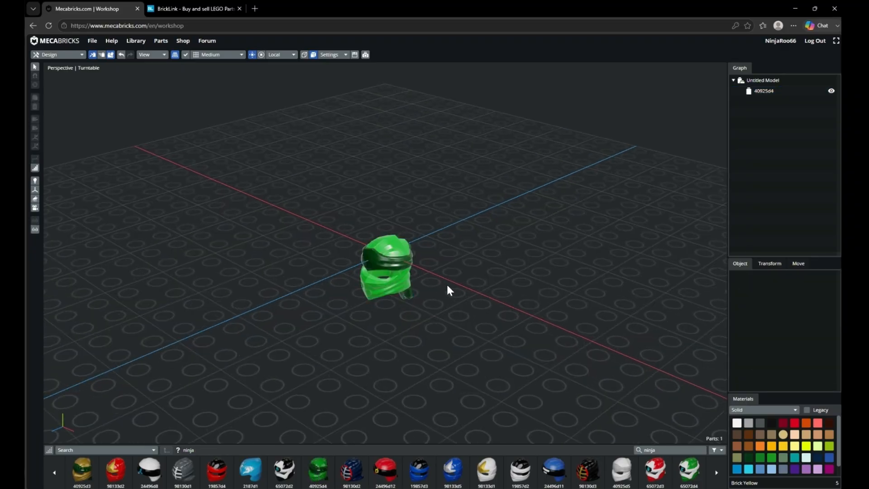
scroll(446, 285, up, 6)
scroll(446, 285, down, 1)
drag(539, 273, 538, 254)
click(412, 286)
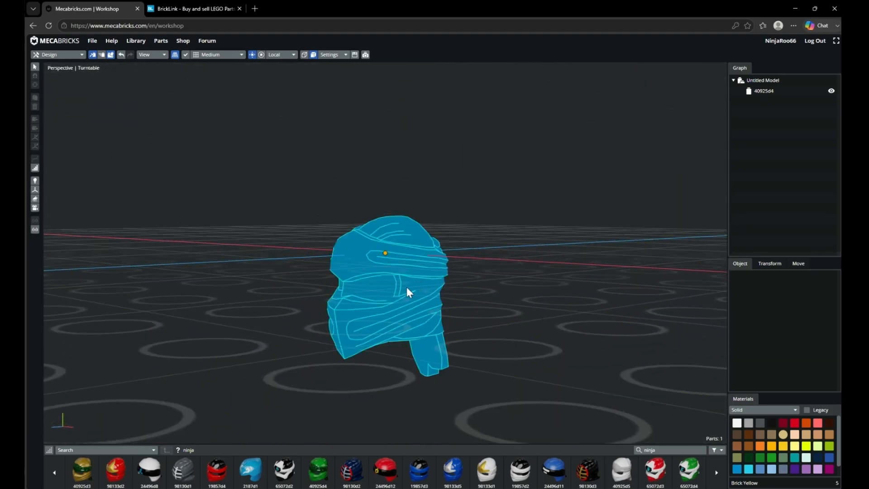
click(207, 118)
Export the ninja hood model in Wavefront (.obj) format with Logo on Studs enabled.
click(92, 41)
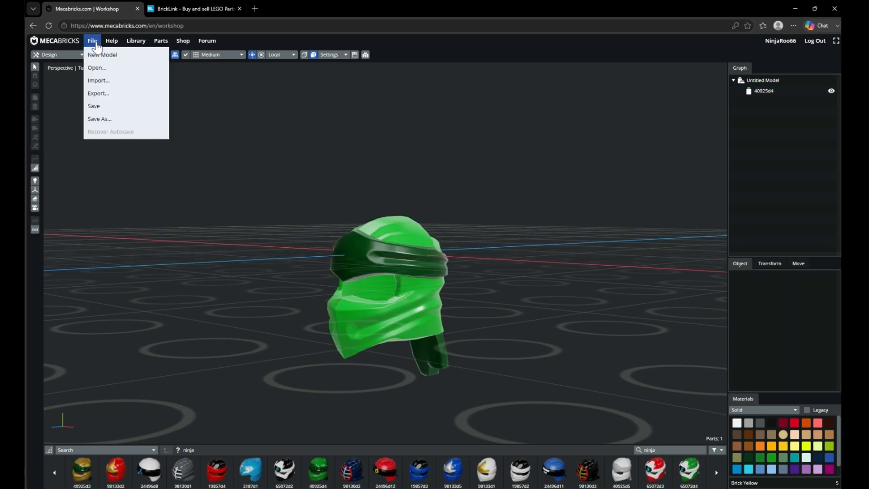
click(121, 100)
click(467, 119)
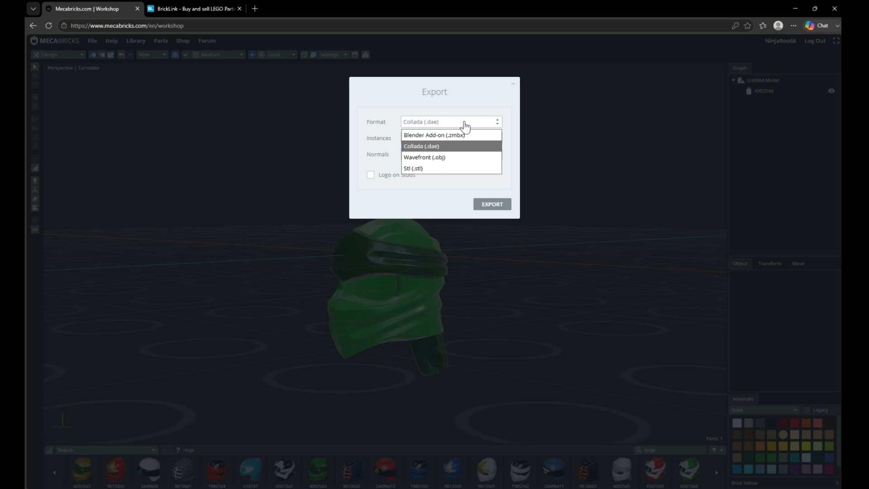
click(438, 159)
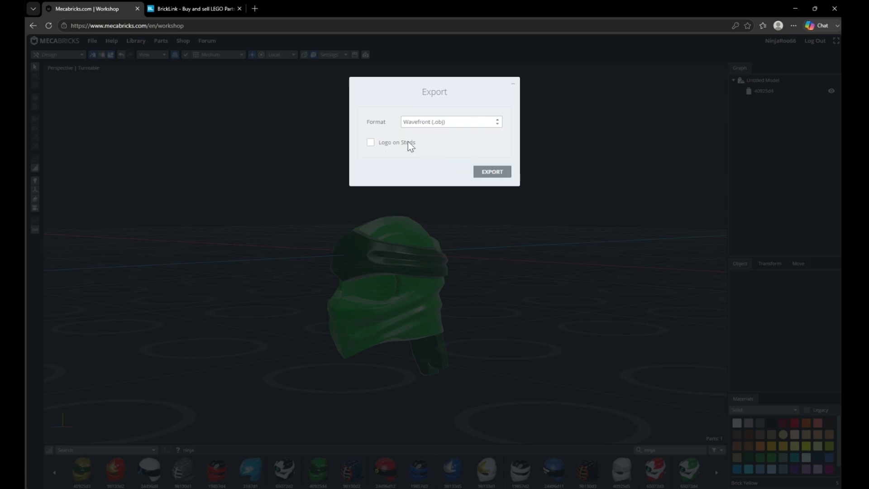
click(371, 141)
click(492, 172)
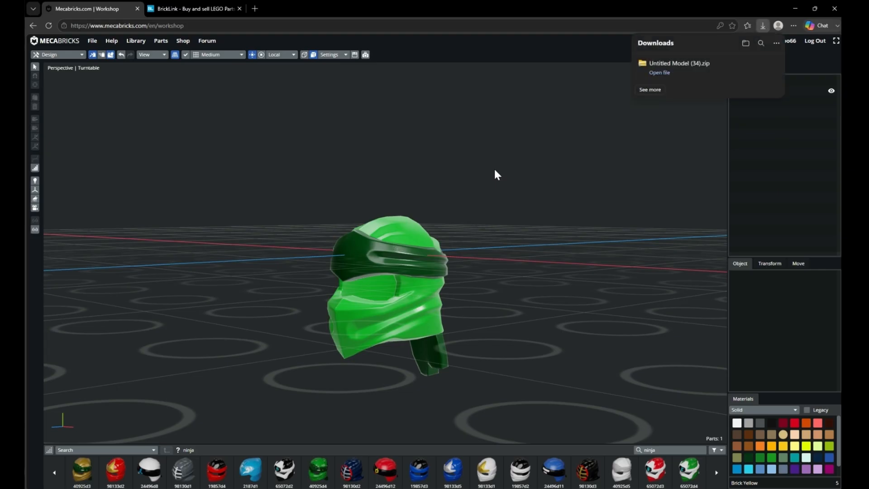
Extract the downloaded Untitled Model (34) archive into the design folder inside lego temp\sig_fig.
click(658, 73)
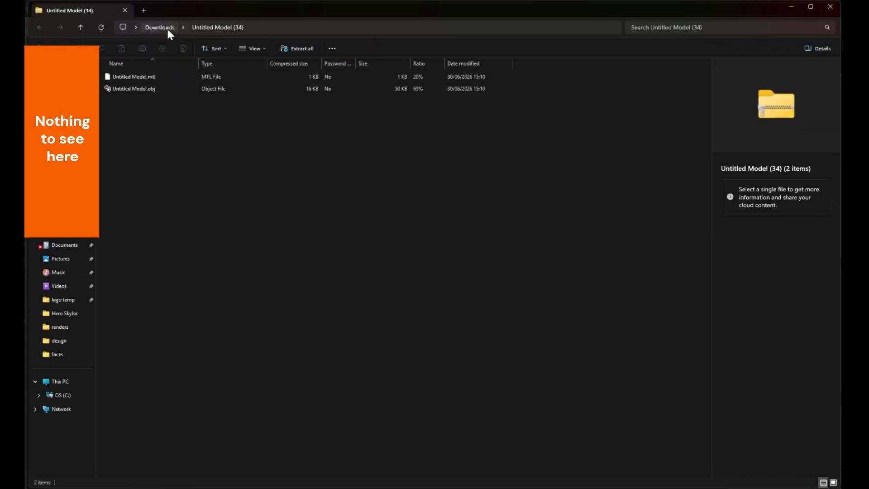
click(167, 29)
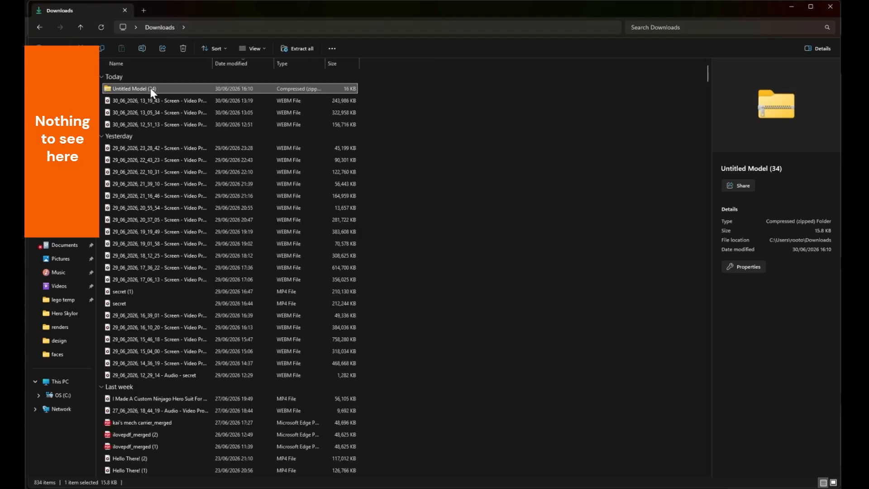
right_click(151, 88)
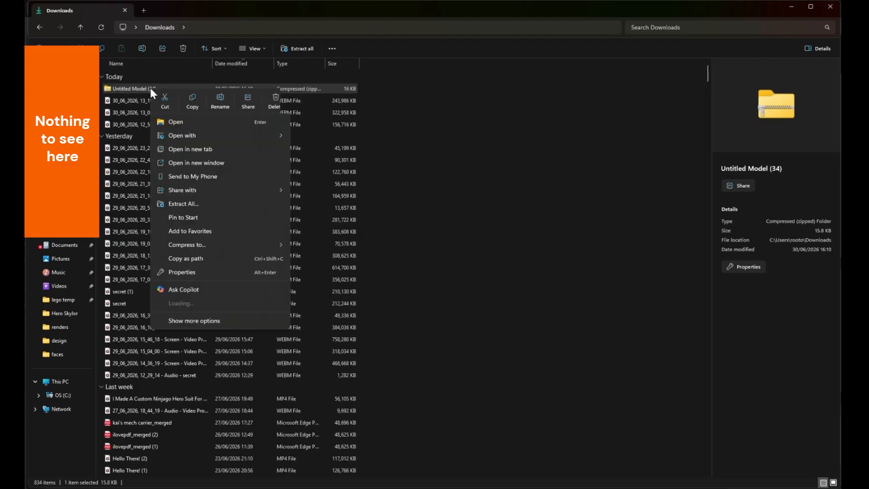
click(192, 204)
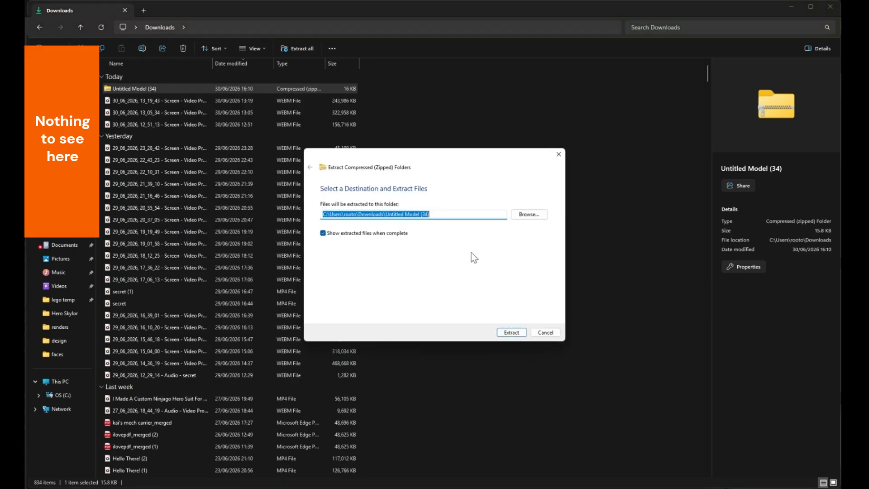
click(525, 214)
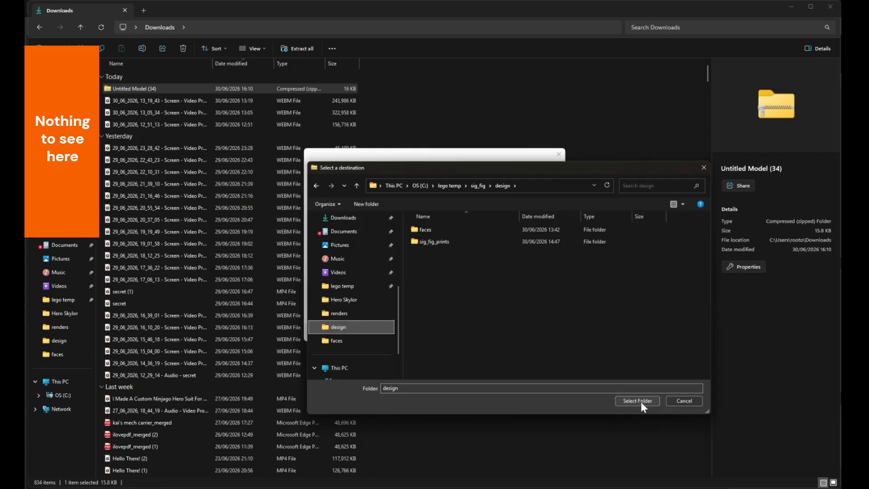
click(633, 401)
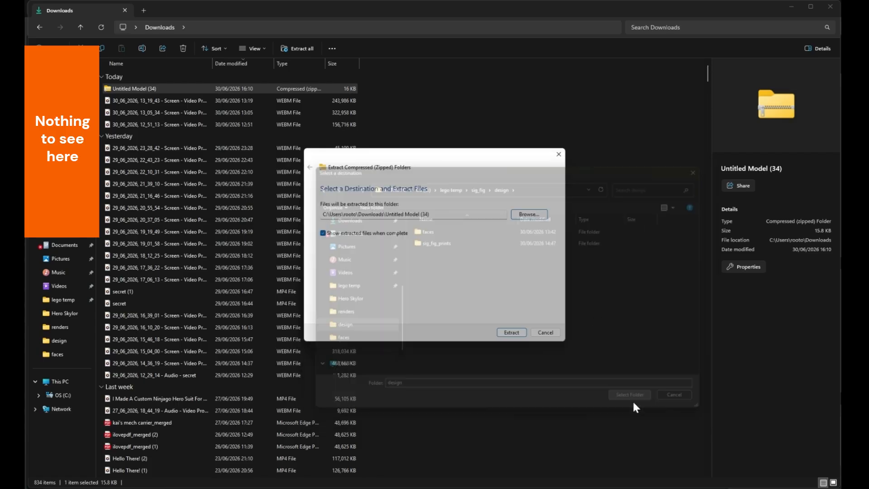
click(520, 333)
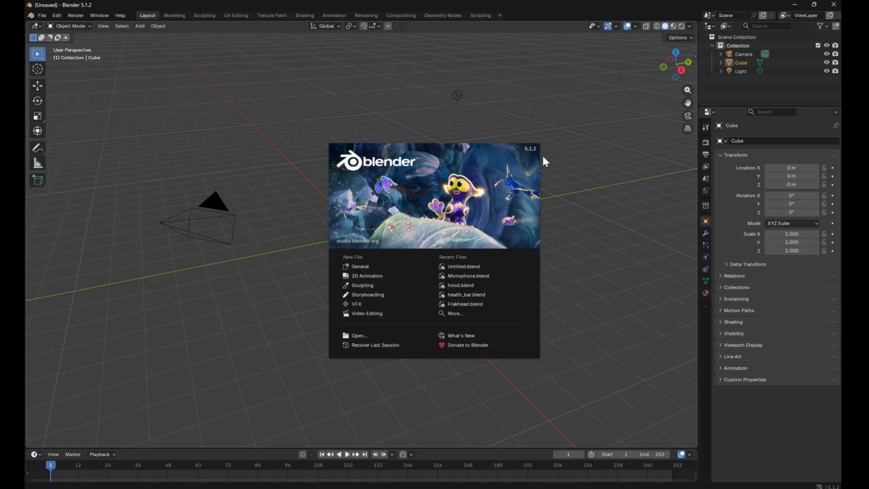
Switch to Blender, start a new General file and delete the default cube.
click(370, 271)
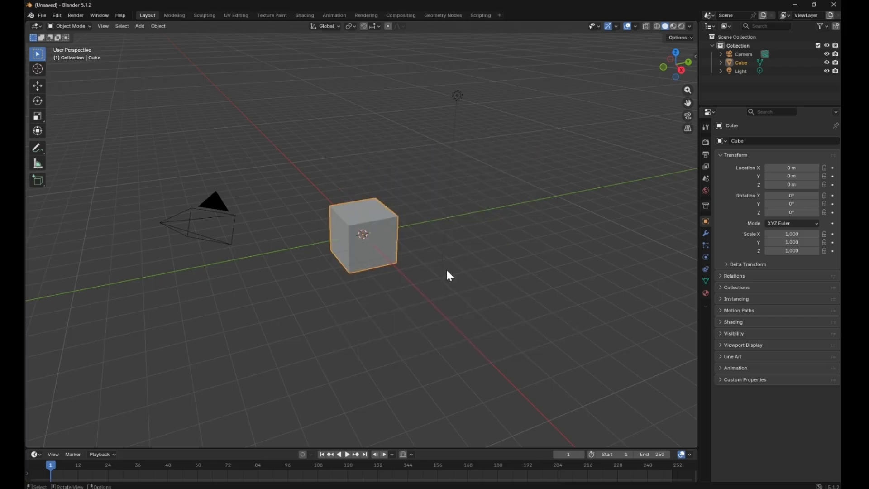
click(363, 246)
right_click(363, 246)
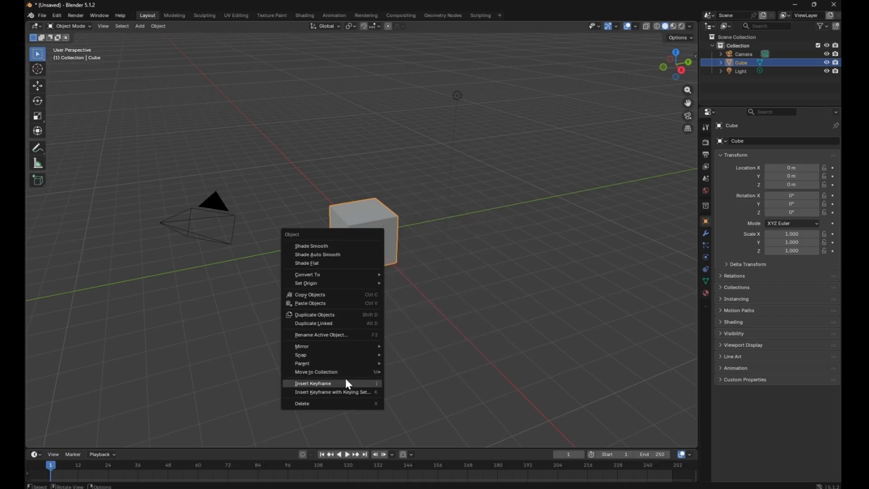
click(322, 403)
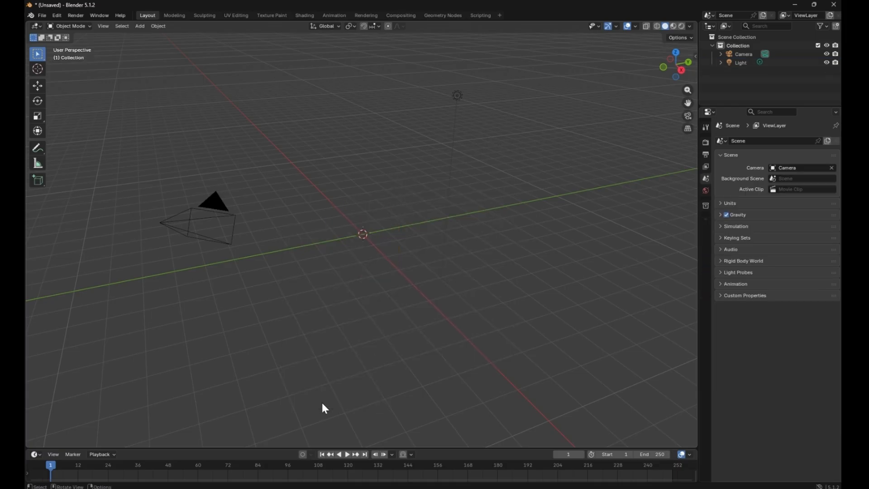
Import Untitled Model.obj from the lego temp\sig_fig\design folder as a Wavefront OBJ with the default import options.
click(42, 16)
mouse_move(59, 144)
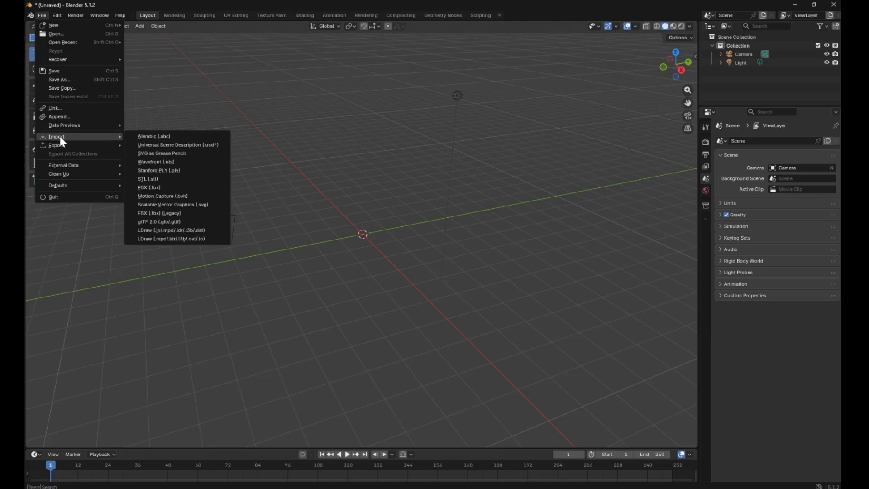
click(162, 162)
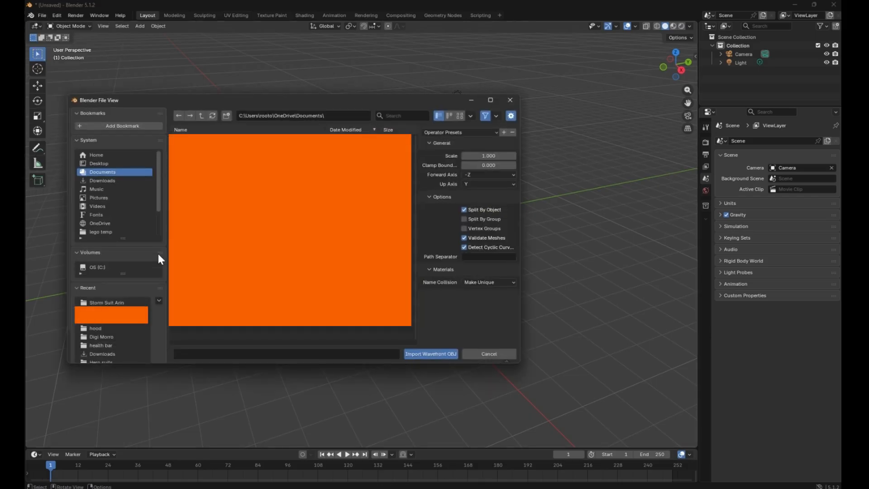
click(113, 232)
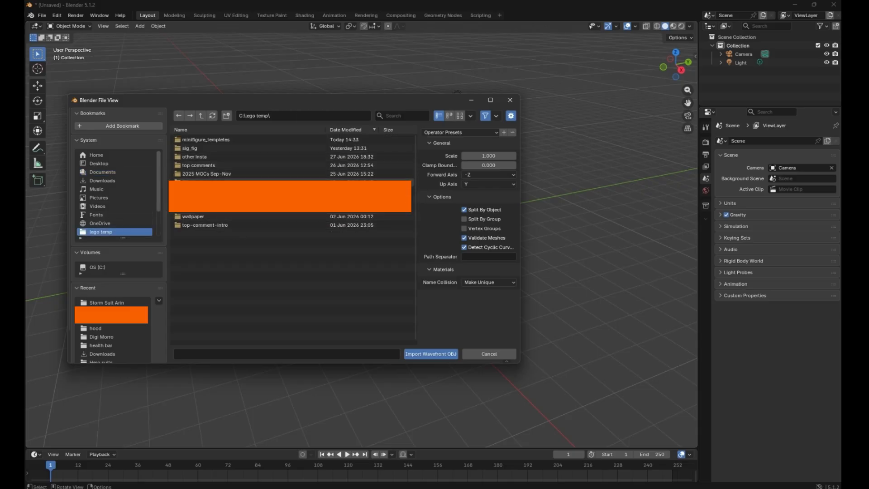
double_click(200, 149)
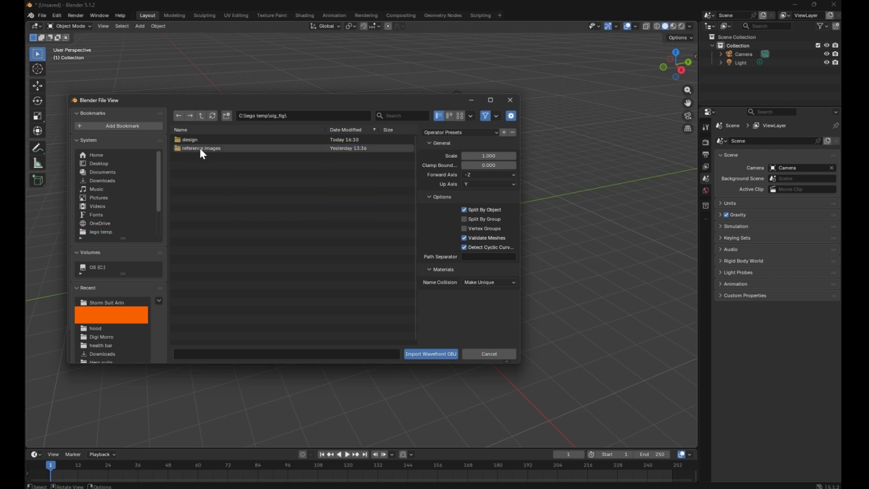
double_click(199, 140)
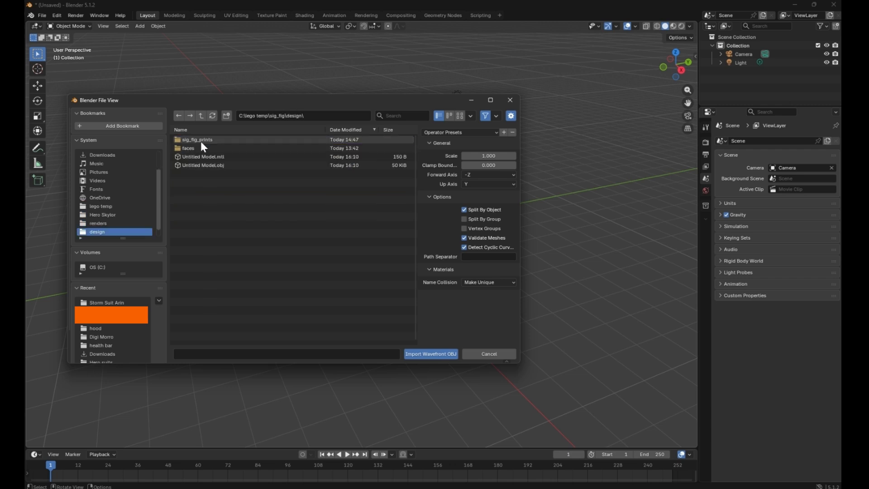
click(212, 166)
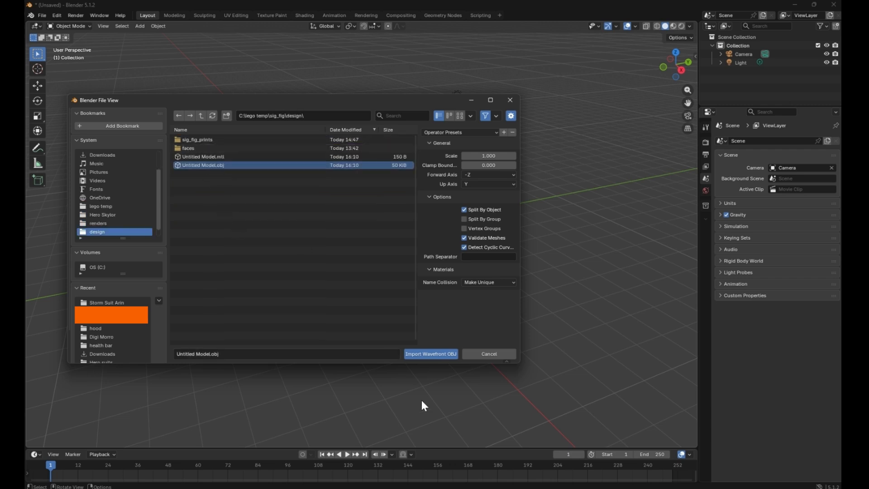
click(426, 355)
click(613, 284)
Examine the imported hood's material settings and inspect its shape from the front, sides and below.
scroll(613, 284, down, 5)
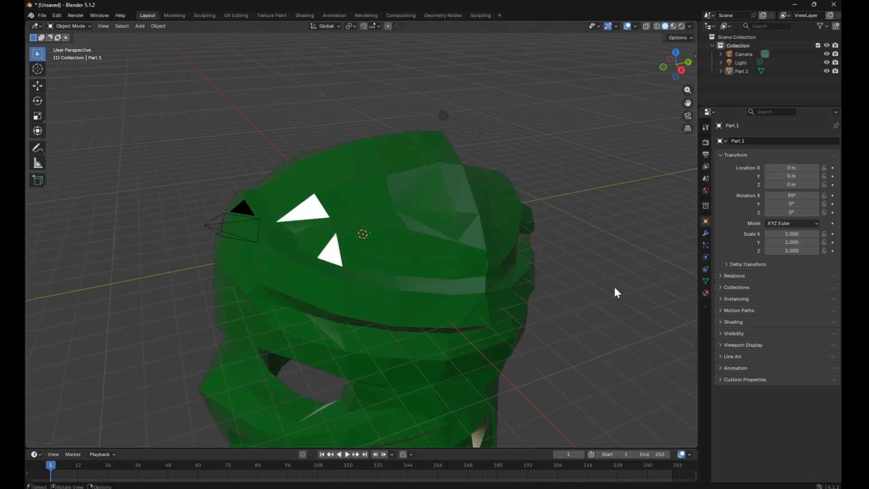
drag(615, 287, 559, 319)
click(720, 71)
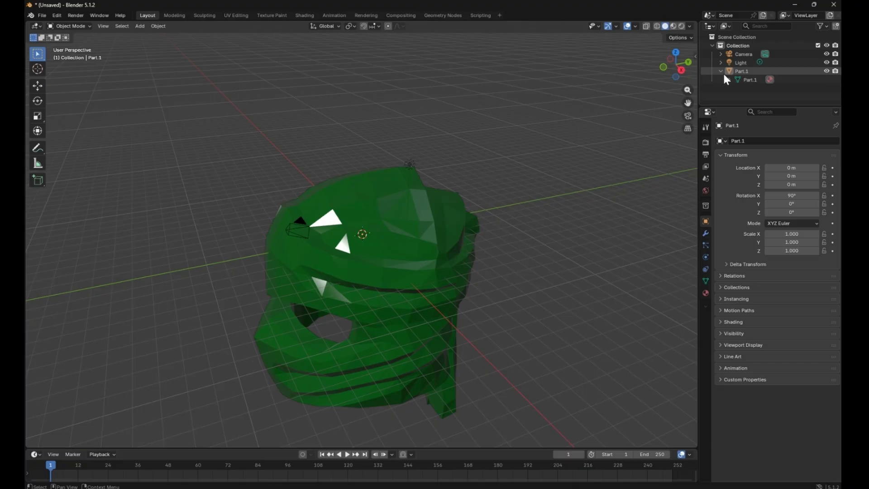
click(705, 293)
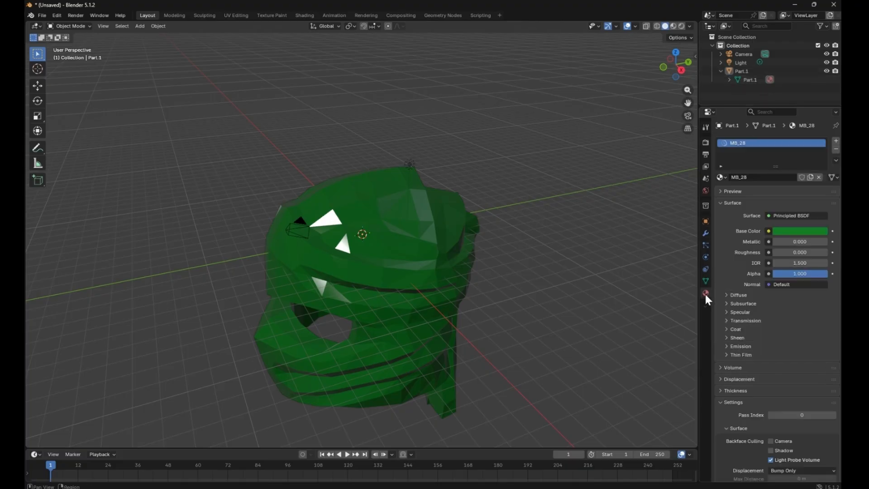
click(730, 80)
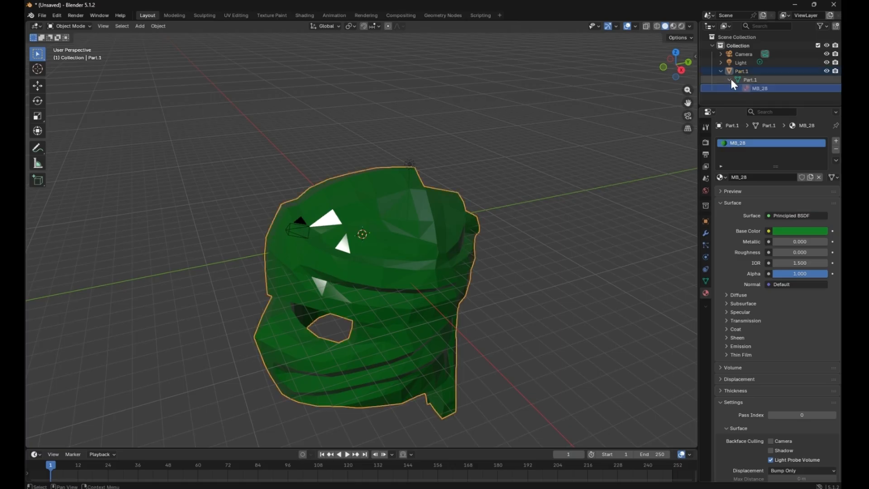
click(548, 226)
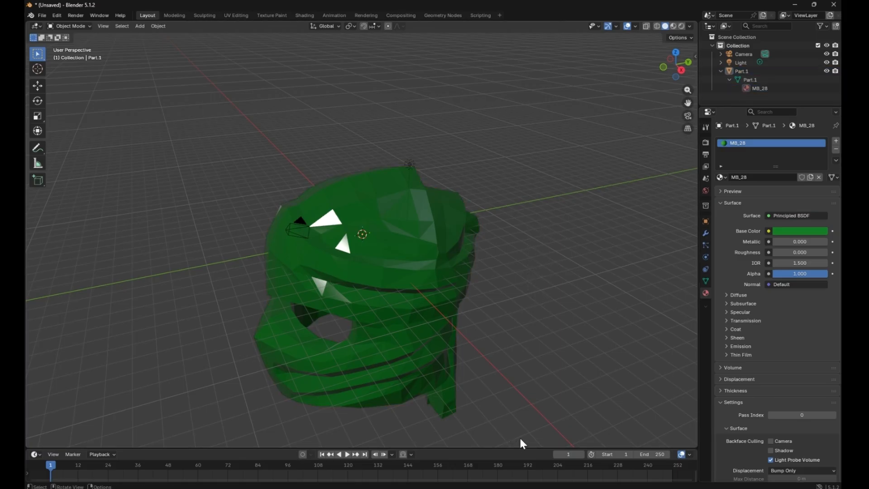
drag(687, 103, 720, 50)
mouse_move(675, 68)
mouse_down()
mouse_move(672, 53)
mouse_move(628, 24)
mouse_move(674, 4)
mouse_move(690, 18)
mouse_move(695, 68)
mouse_move(677, 96)
mouse_move(680, 67)
mouse_up()
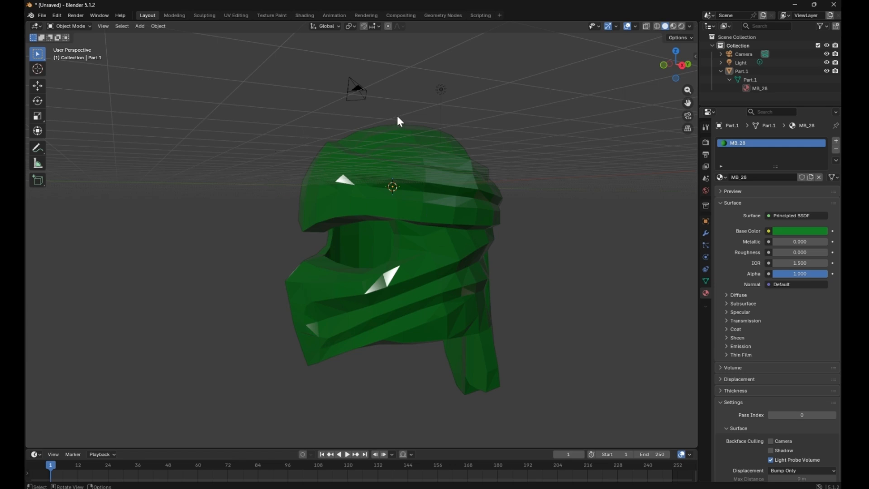
mouse_move(676, 63)
mouse_down()
mouse_move(729, 31)
mouse_move(796, 95)
mouse_move(841, 90)
mouse_move(792, 149)
mouse_move(720, 131)
mouse_move(638, 50)
mouse_move(502, 68)
mouse_move(430, 95)
mouse_move(452, 126)
mouse_move(480, 136)
mouse_move(671, 61)
mouse_up()
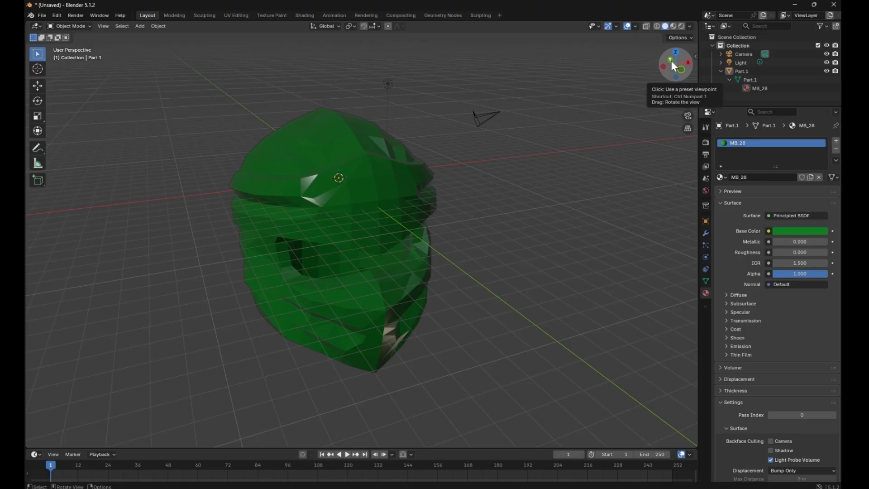
drag(674, 88, 522, 158)
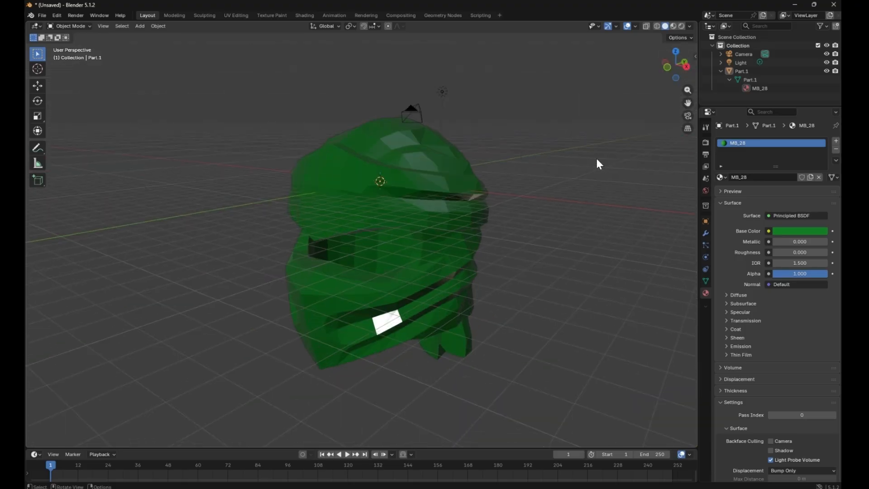
Enter Edit Mode with face selection and select the strip of faces along the upper front of the hood's headband.
click(85, 26)
click(72, 45)
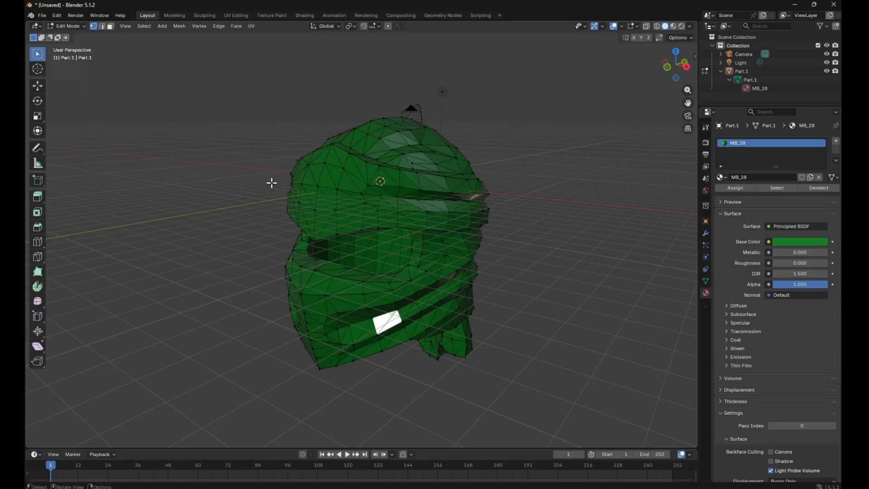
key(3)
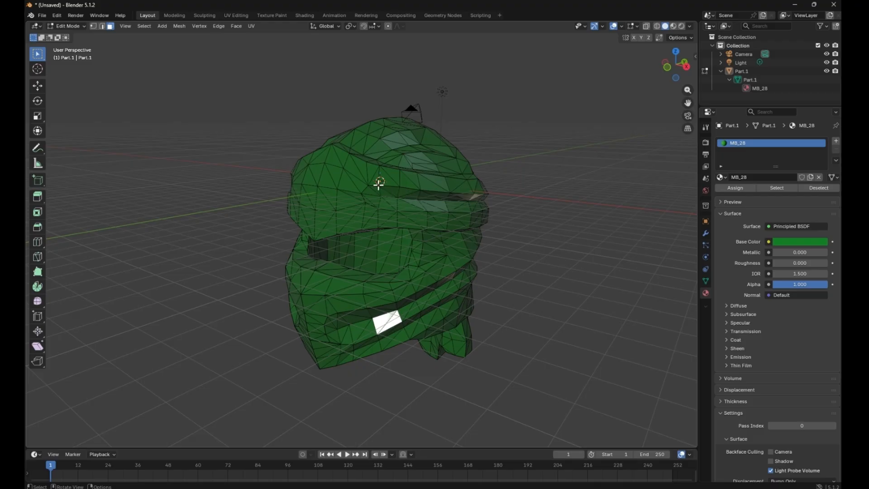
ctrl+click(332, 155)
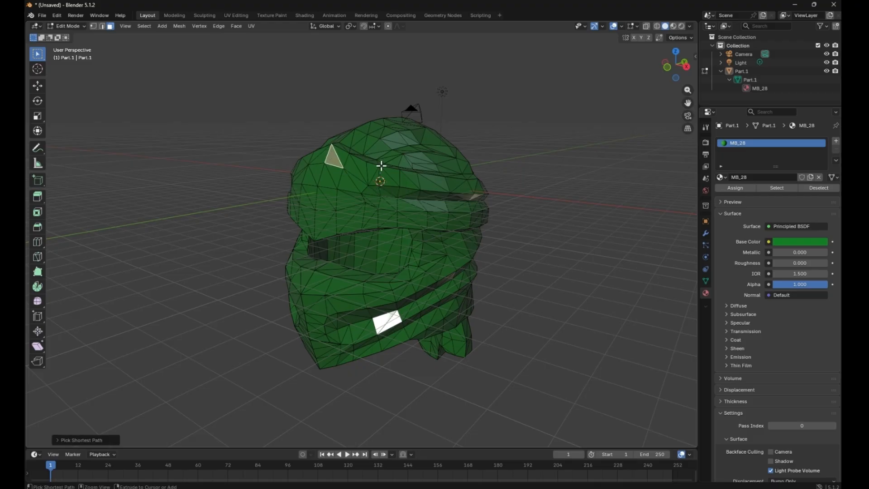
ctrl+click(394, 175)
ctrl+click(437, 180)
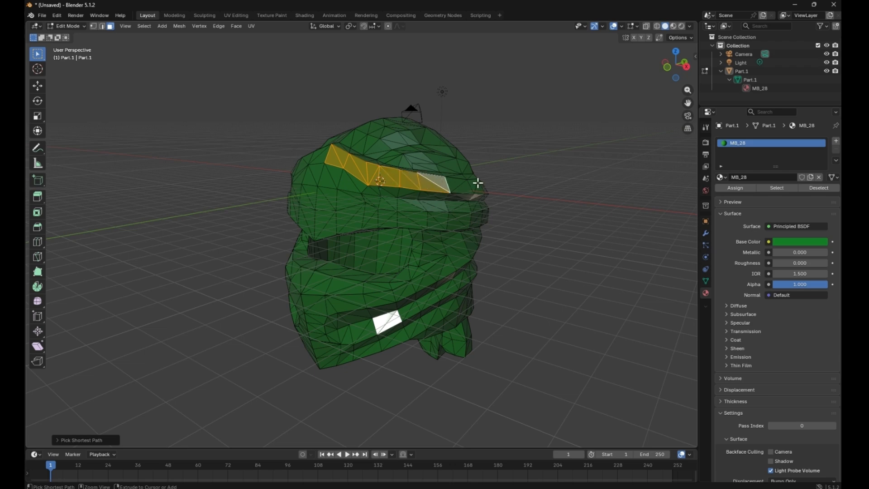
ctrl+click(476, 185)
Extend the face selection around the side of the headband and along its lower rows with shortest-path picks.
mouse_move(675, 78)
mouse_down()
mouse_move(665, 72)
mouse_move(674, 68)
mouse_up()
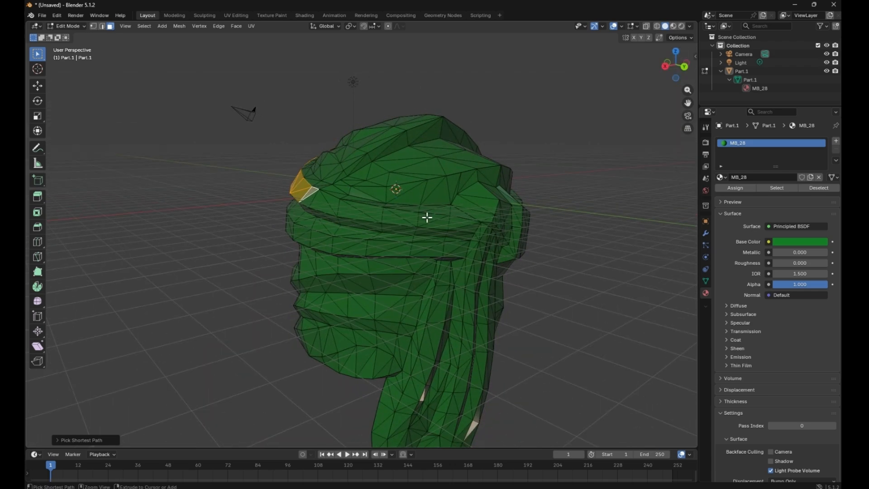
ctrl+click(426, 218)
mouse_move(675, 78)
mouse_down()
mouse_move(666, 74)
mouse_move(679, 71)
mouse_move(663, 68)
mouse_up()
ctrl+click(375, 161)
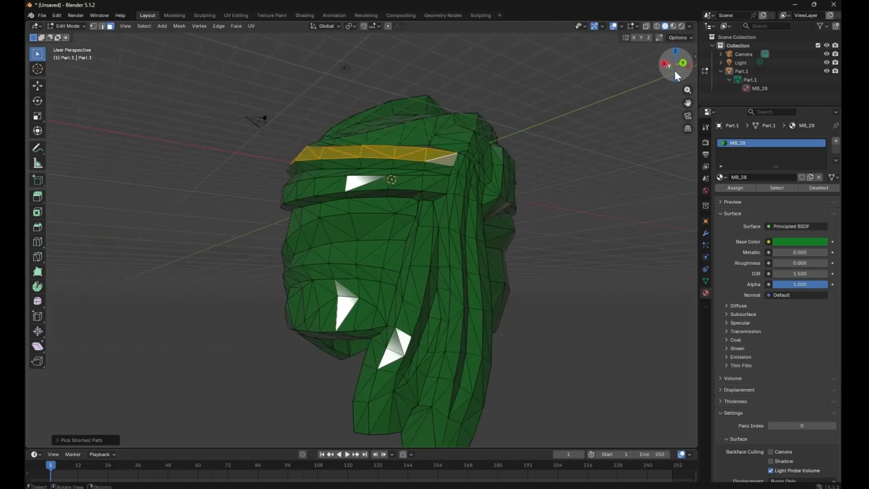
ctrl+click(434, 167)
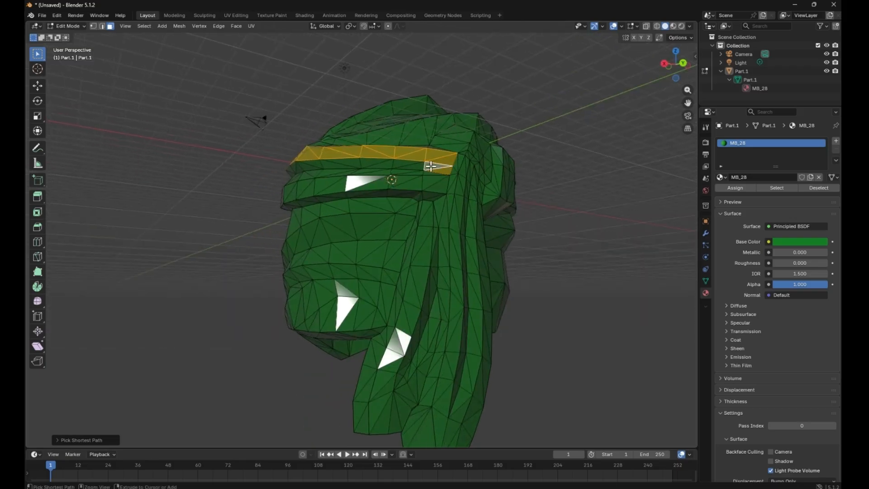
ctrl+click(368, 165)
drag(674, 67, 624, 91)
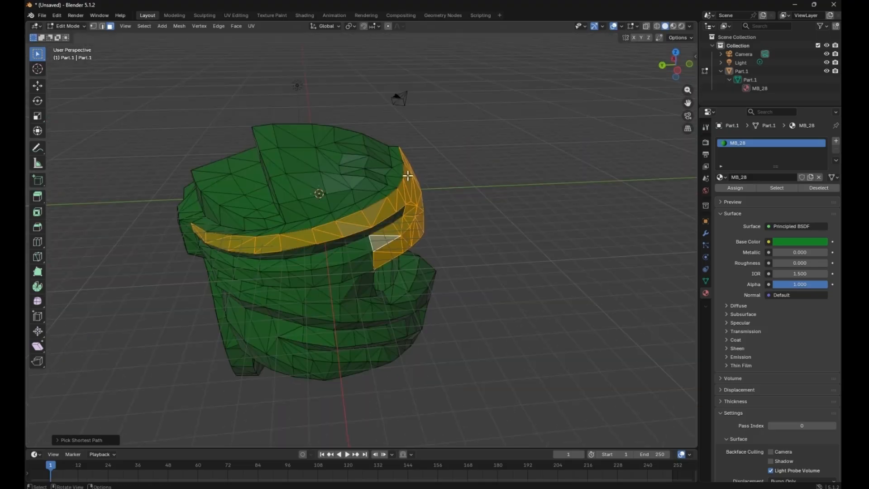
Complete the bandana selection by adding the remaining headband faces, the knot and the hanging tails.
ctrl+click(447, 186)
mouse_move(674, 66)
mouse_down()
mouse_move(684, 77)
mouse_move(670, 84)
mouse_move(693, 54)
mouse_move(695, 66)
mouse_move(672, 52)
mouse_move(674, 84)
mouse_move(674, 45)
mouse_move(688, 57)
mouse_move(673, 74)
mouse_move(683, 82)
mouse_up()
ctrl+click(312, 83)
ctrl+click(211, 237)
ctrl+click(436, 219)
ctrl+click(395, 223)
ctrl+click(320, 333)
ctrl+click(329, 328)
scroll(428, 128, up, 5)
ctrl+click(428, 128)
ctrl+click(120, 307)
scroll(119, 307, down, 5)
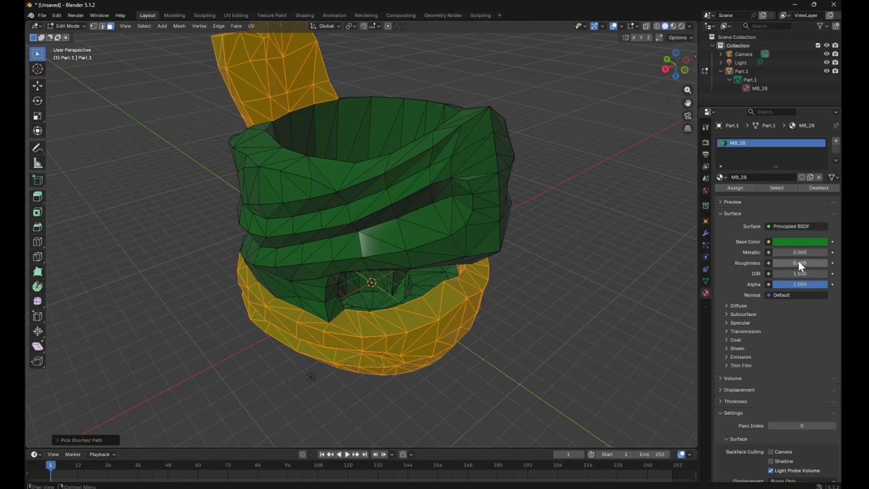
Add a second material with a black base color, assign it to the selected bandana faces and clear the selection.
click(836, 142)
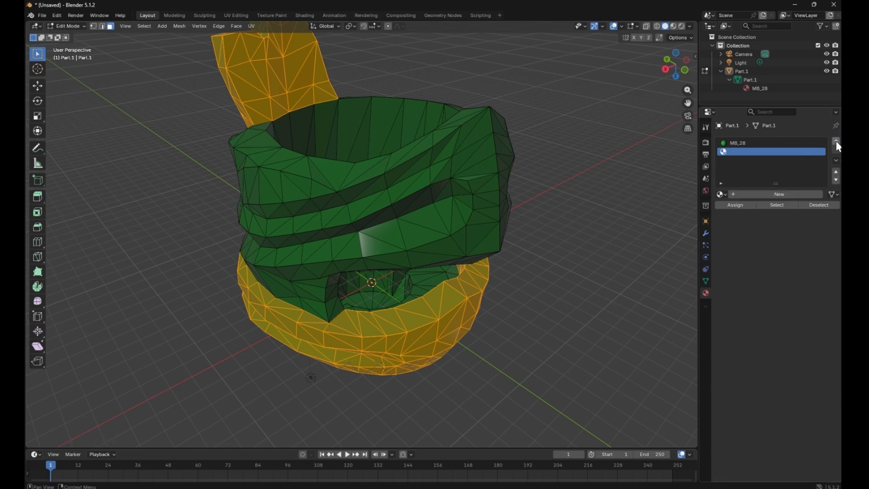
click(782, 195)
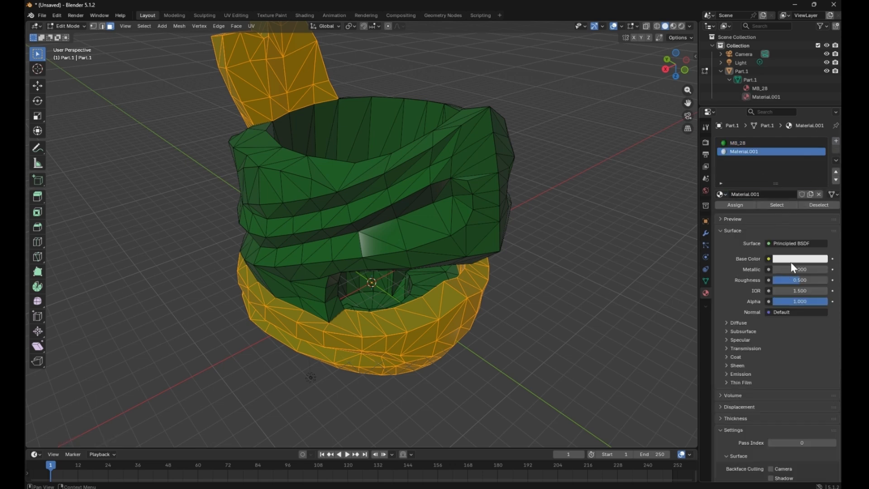
click(768, 259)
click(784, 259)
click(810, 259)
drag(779, 156, 821, 173)
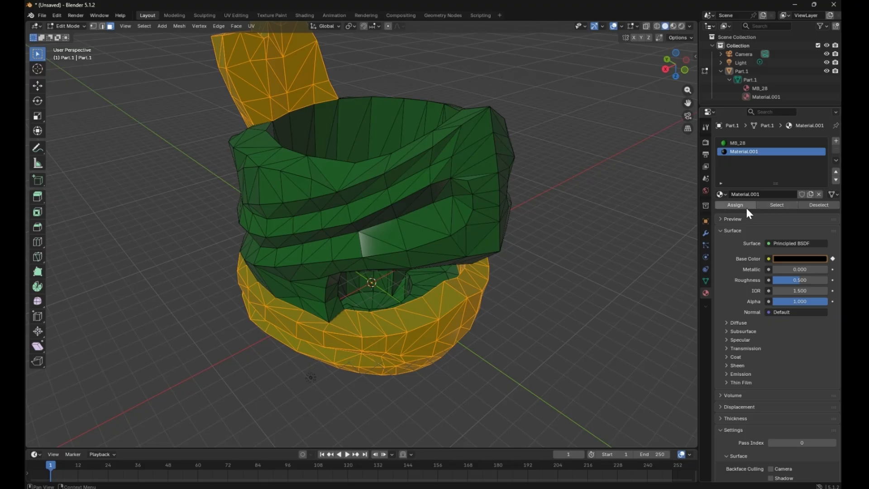
click(746, 208)
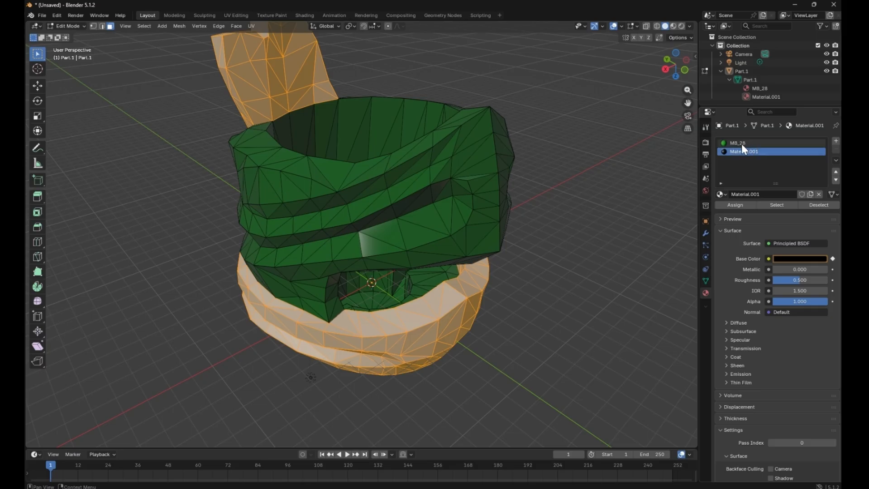
click(596, 273)
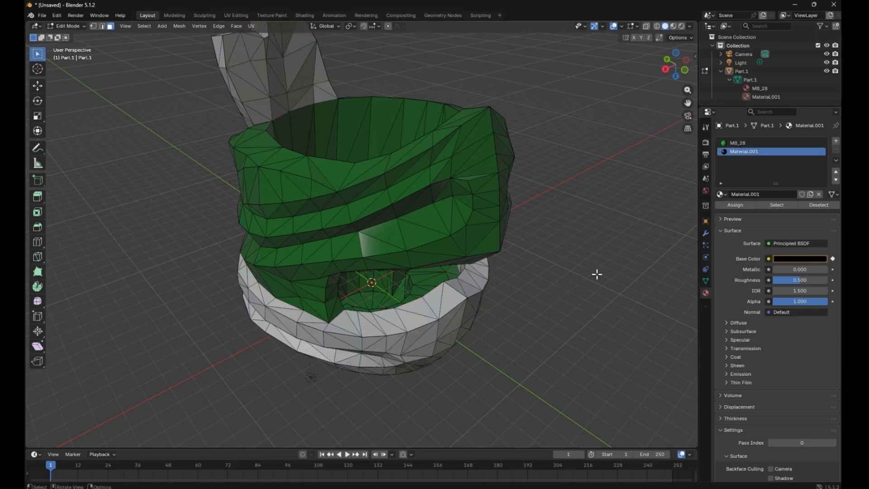
Separate the hood mesh by material and hide the green hood part to isolate the bandana.
scroll(536, 299, down, 2)
scroll(537, 299, up, 1)
click(767, 97)
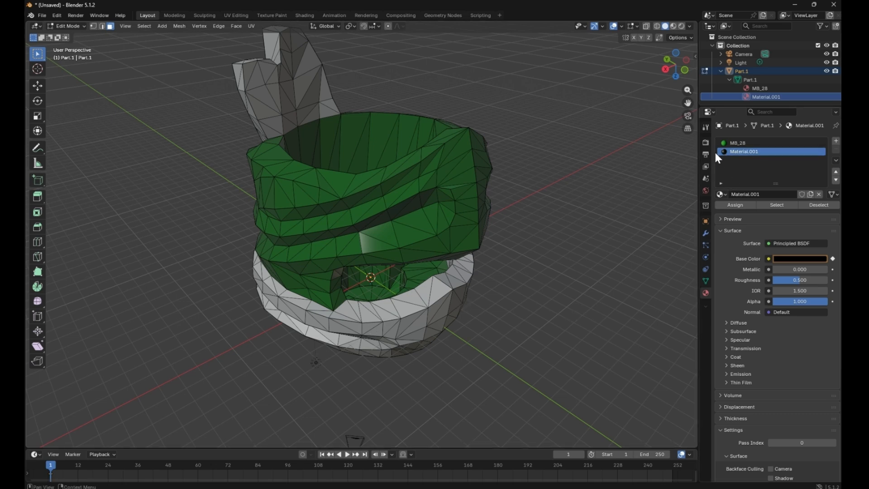
click(754, 89)
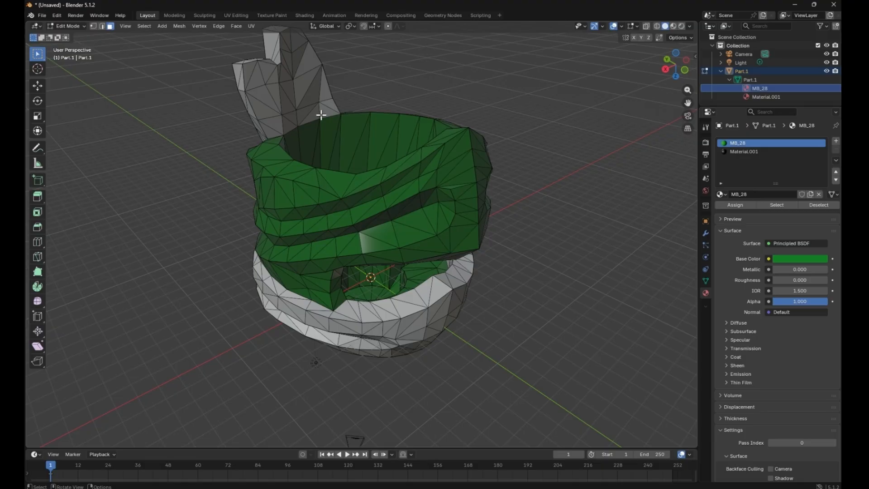
scroll(320, 114, up, 3)
click(759, 80)
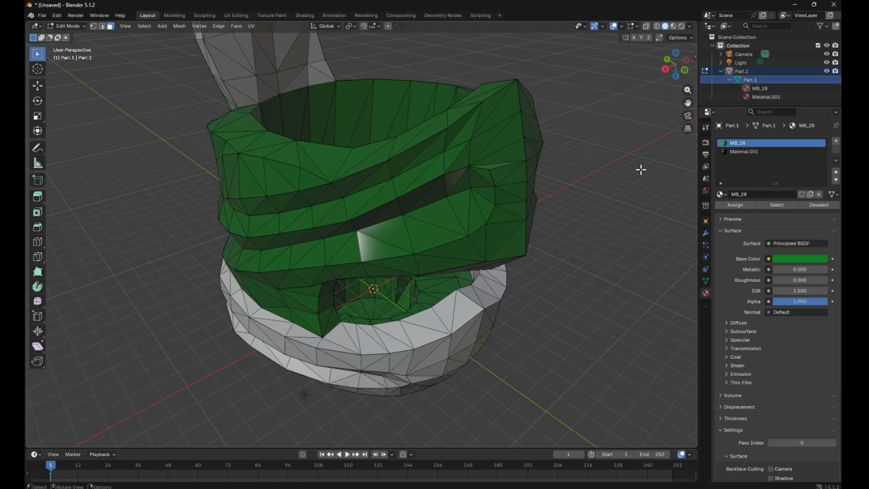
key(p)
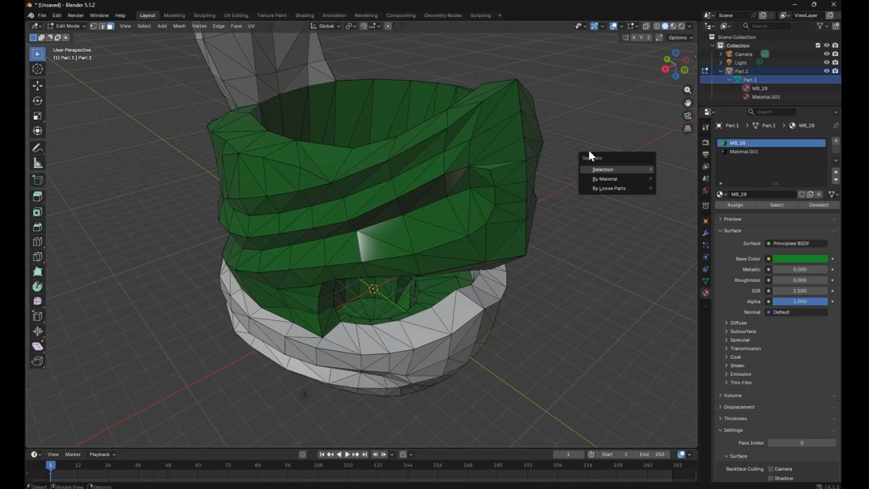
click(607, 180)
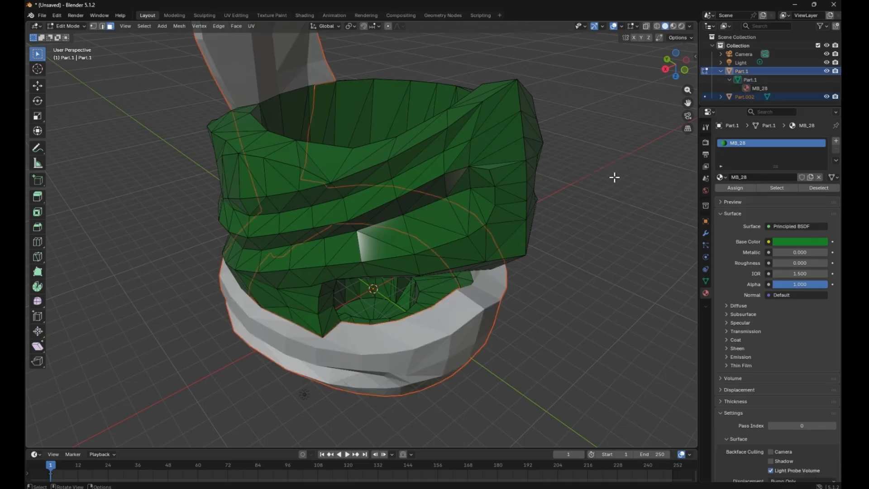
click(721, 72)
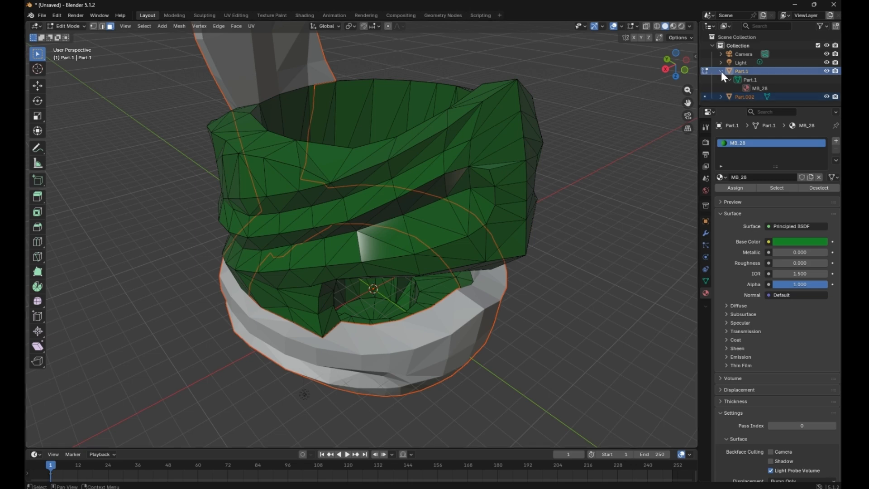
click(823, 70)
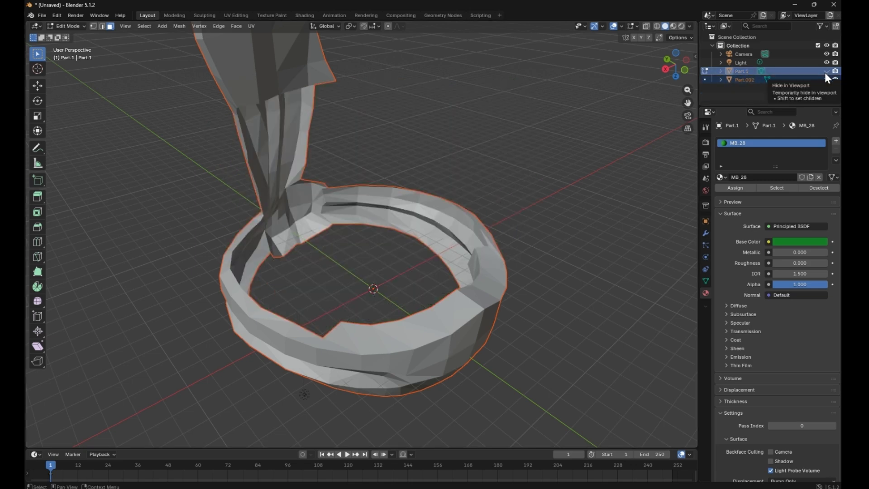
Show the green hood part again and hide the bandana part, comparing the hood with and without it.
click(824, 71)
click(826, 80)
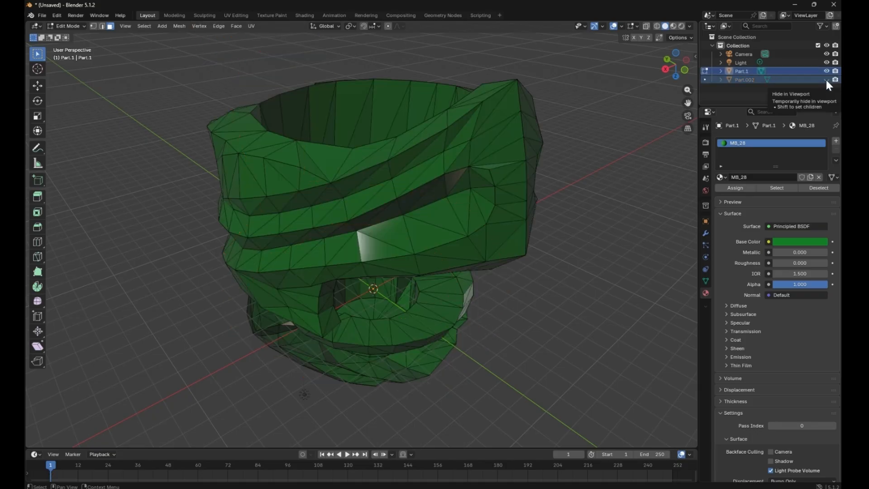
click(827, 79)
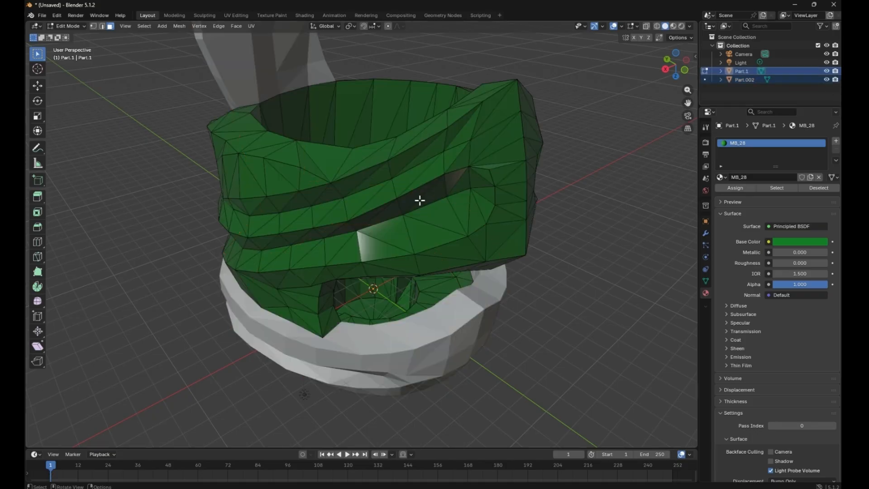
scroll(419, 200, down, 2)
scroll(420, 200, down, 2)
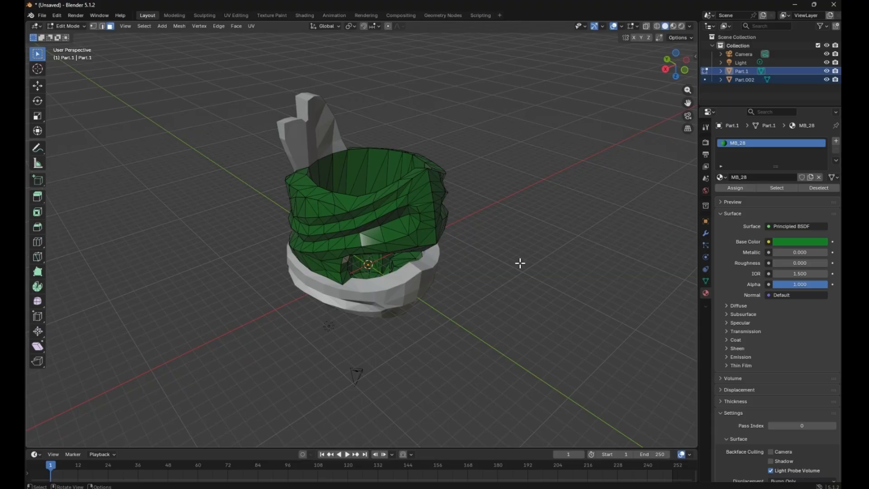
click(827, 80)
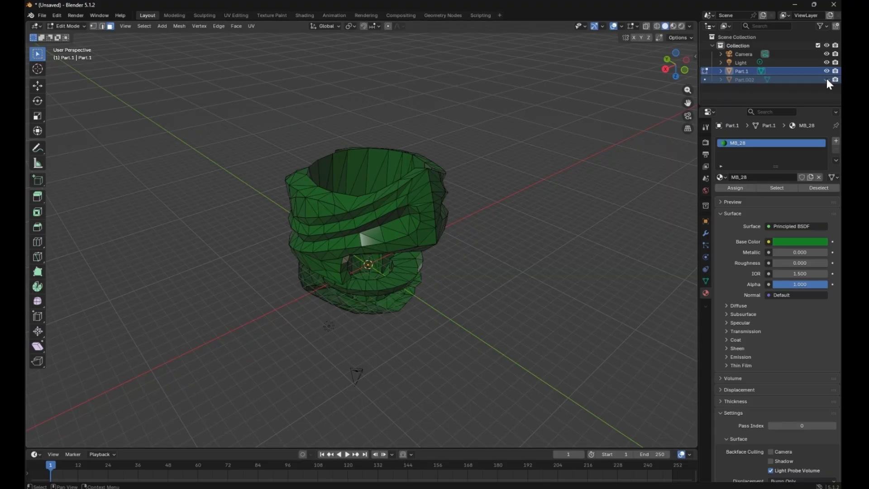
Export the visible hood as a Wavefront OBJ named hood_base into the design folder.
click(42, 15)
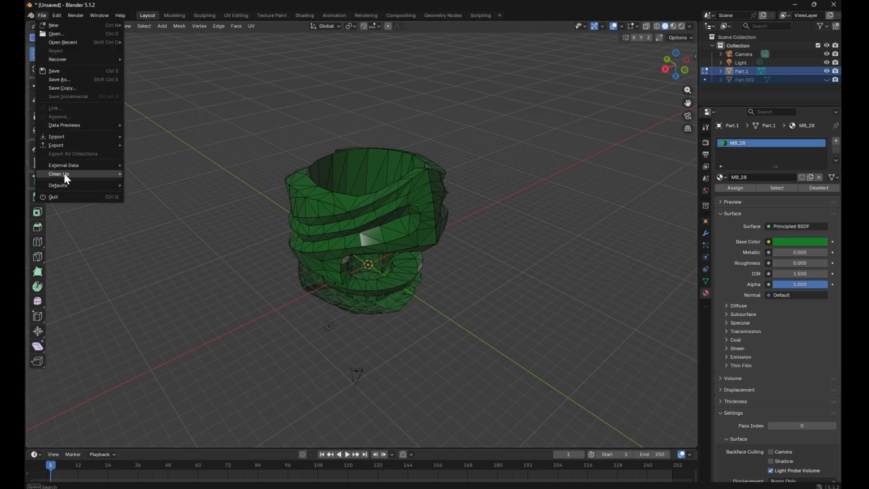
mouse_move(61, 145)
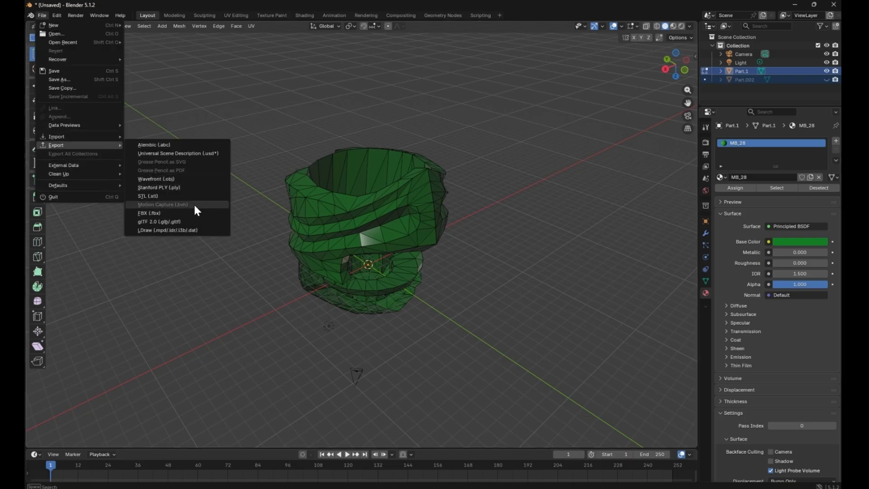
click(164, 178)
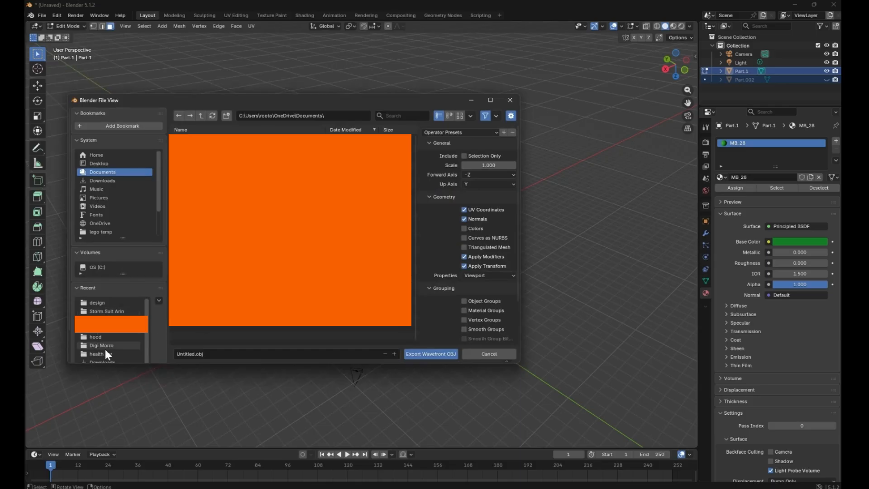
click(102, 302)
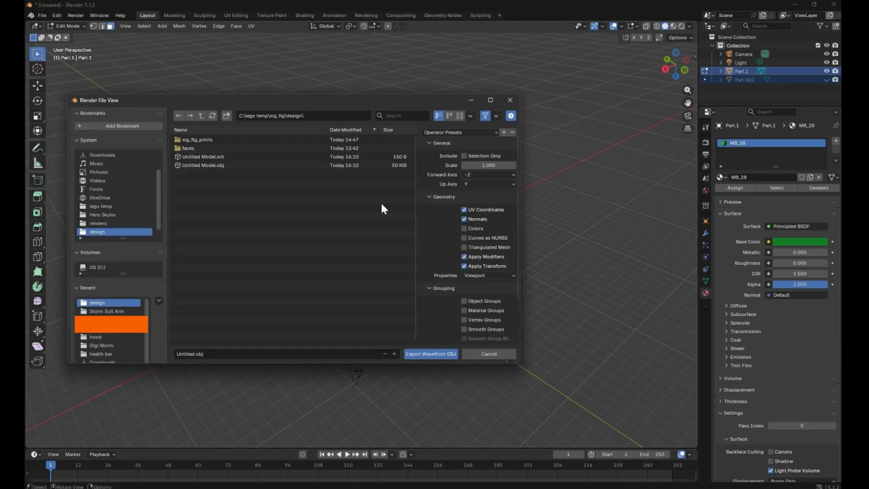
click(280, 356)
text(hood_base)
click(425, 352)
click(424, 354)
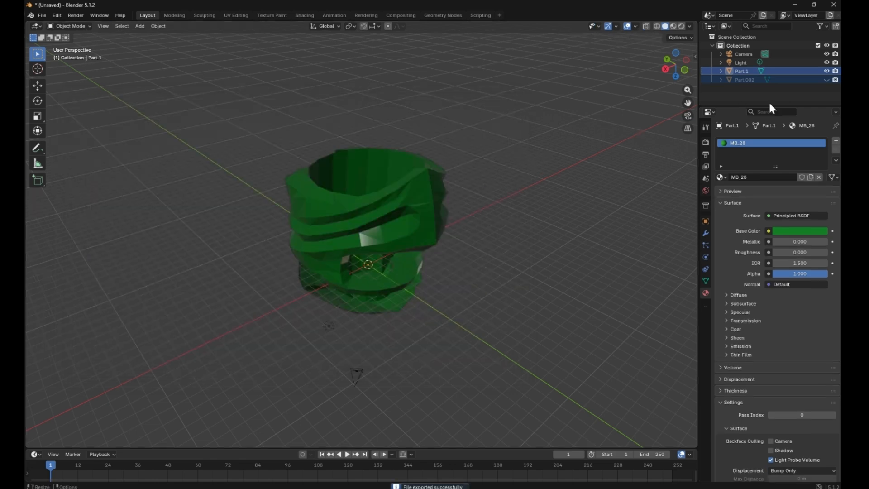
Show only the bandana part and export it as a Wavefront OBJ named hood_band into the design folder.
click(826, 79)
click(826, 72)
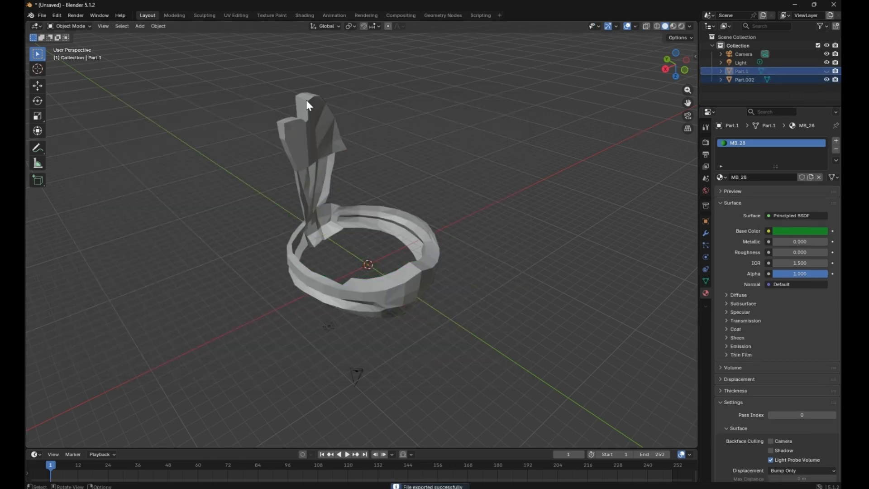
click(42, 15)
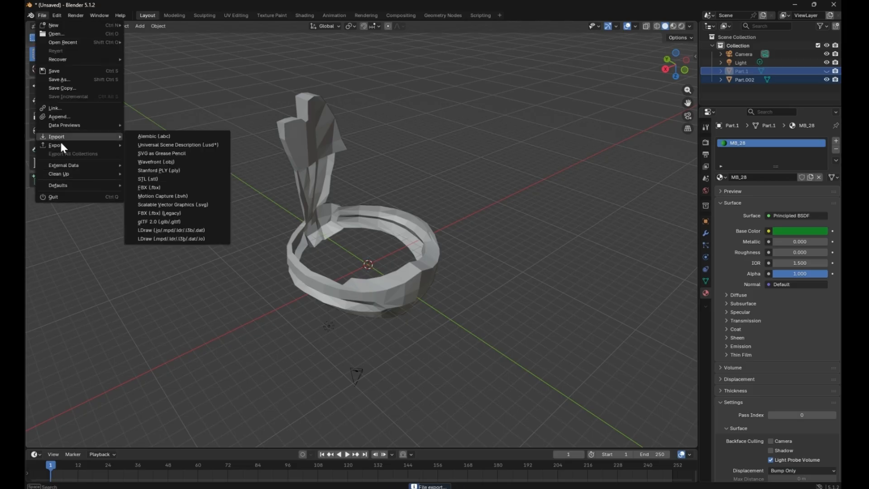
mouse_move(61, 145)
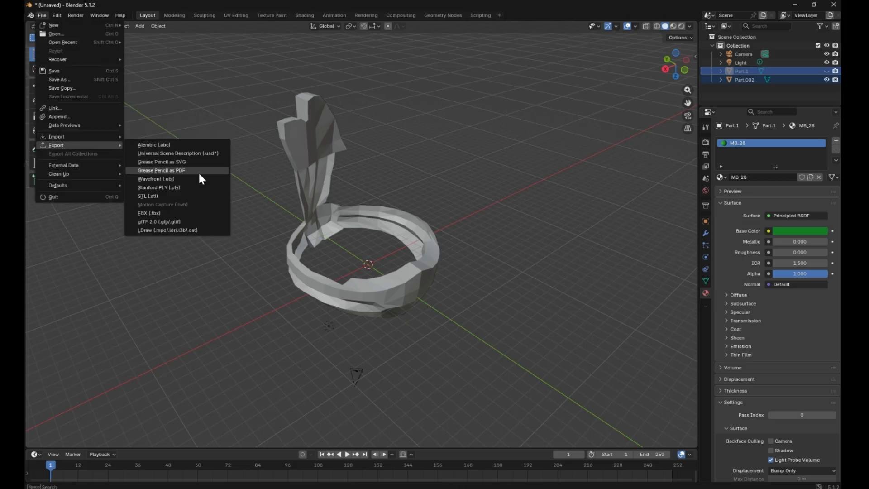
click(166, 179)
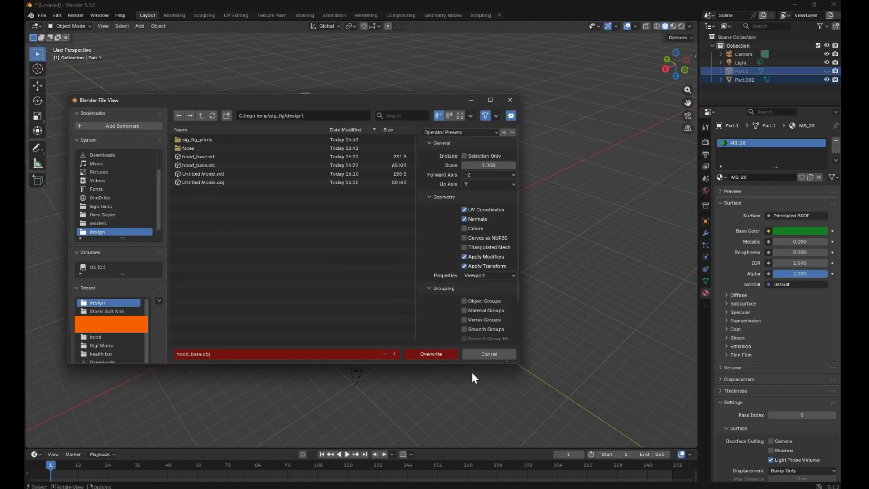
click(218, 355)
text(hood_band)
key(Return)
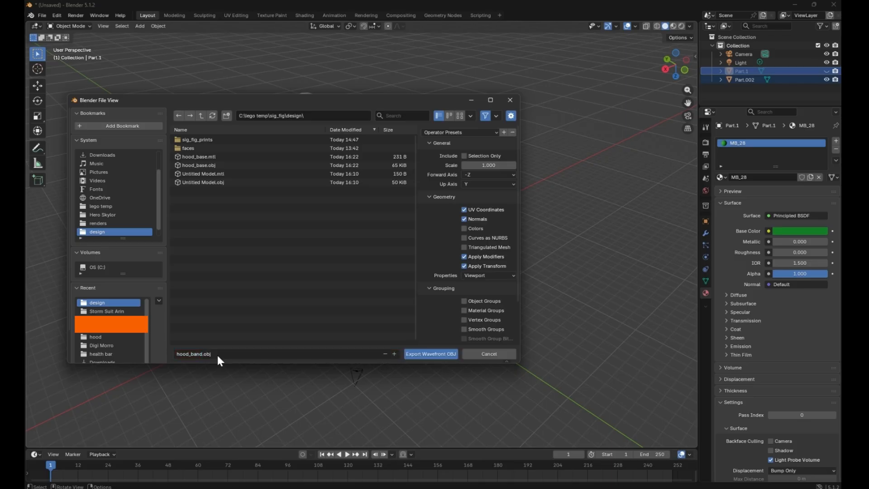
click(431, 354)
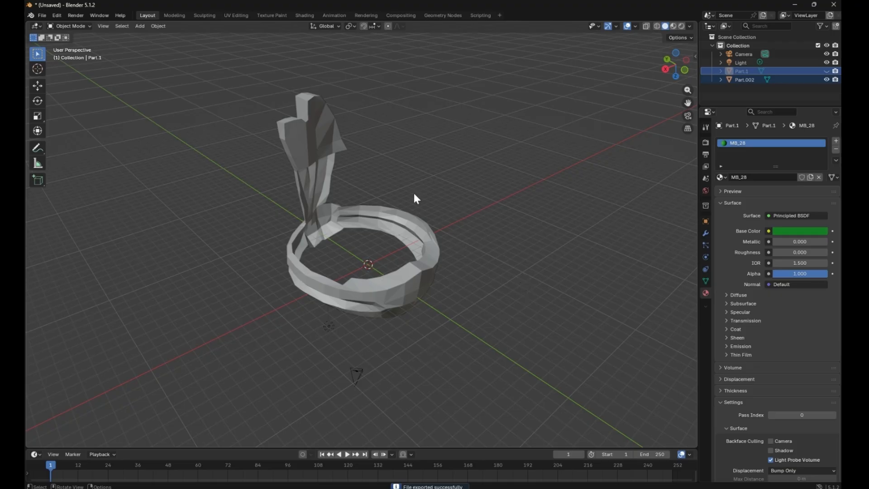
Save the Blender project as hood in the design folder.
key(ctrl+s)
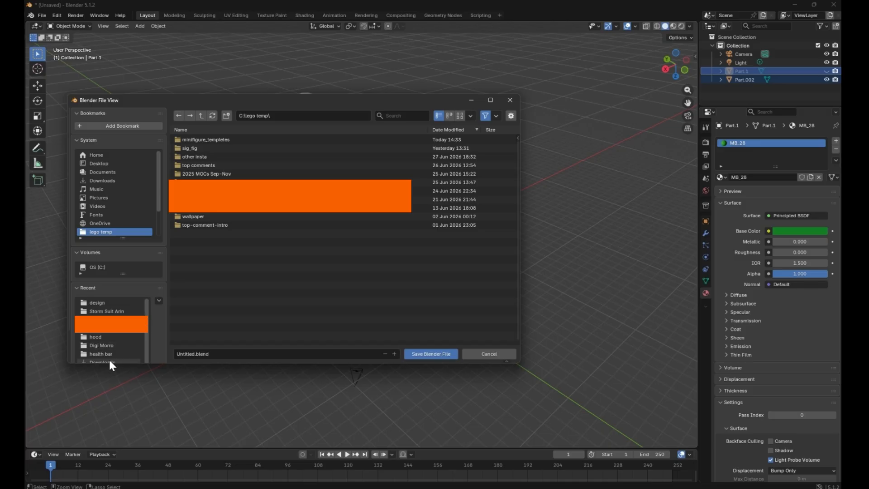
click(106, 302)
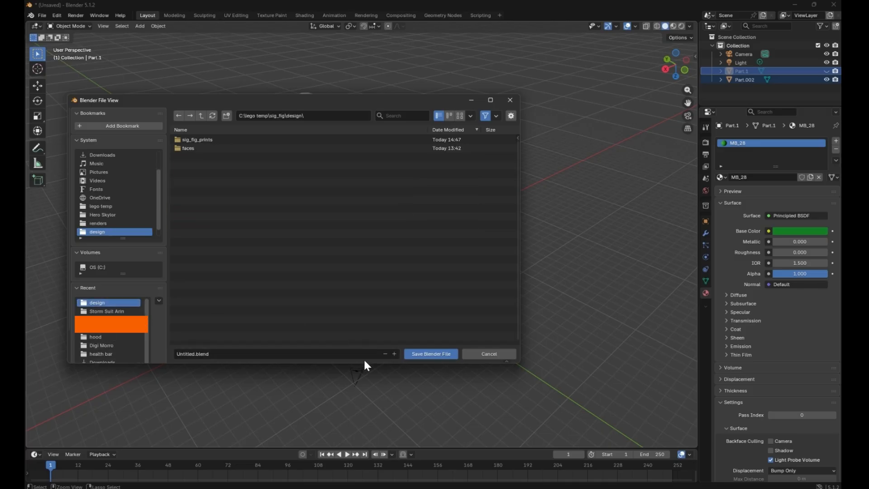
click(267, 354)
text(hood)
click(423, 355)
click(424, 354)
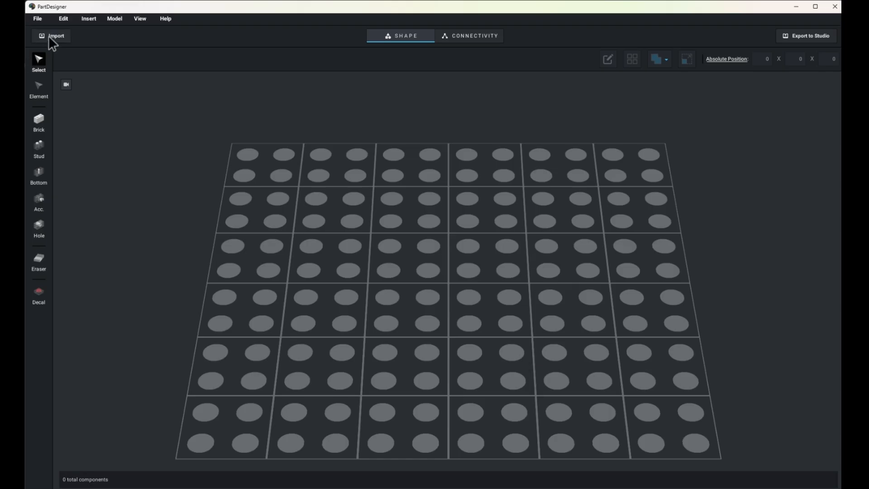
In PartDesigner, start a 3D object import and load Untitled Model.obj from the design folder.
click(48, 37)
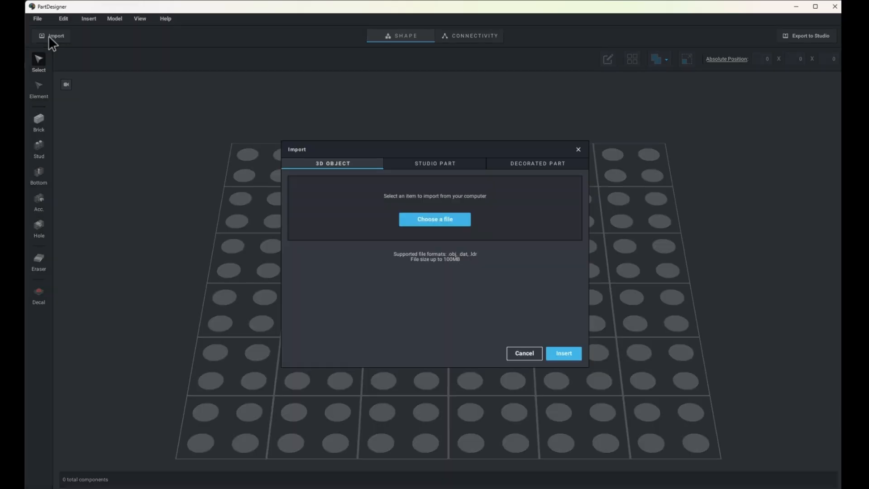
click(417, 220)
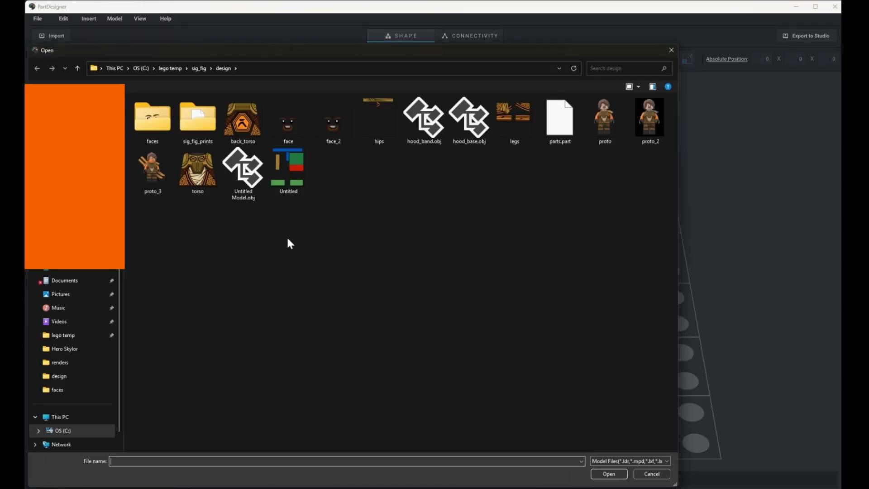
click(246, 178)
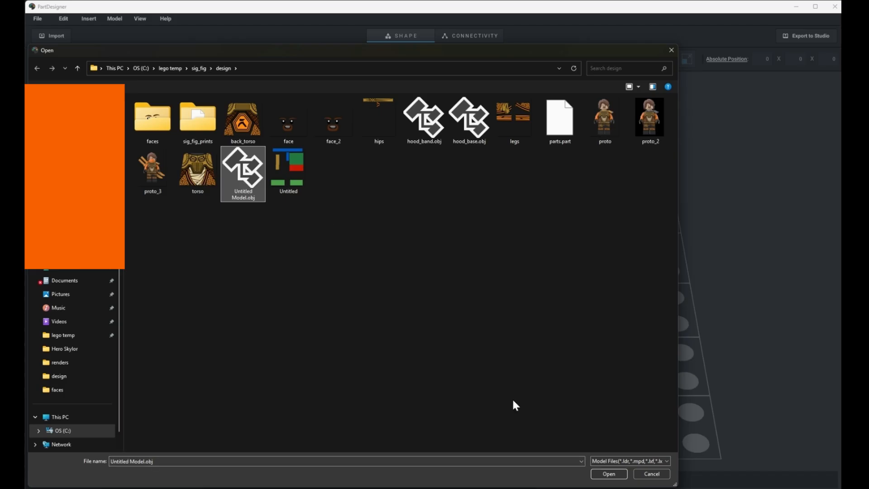
click(622, 474)
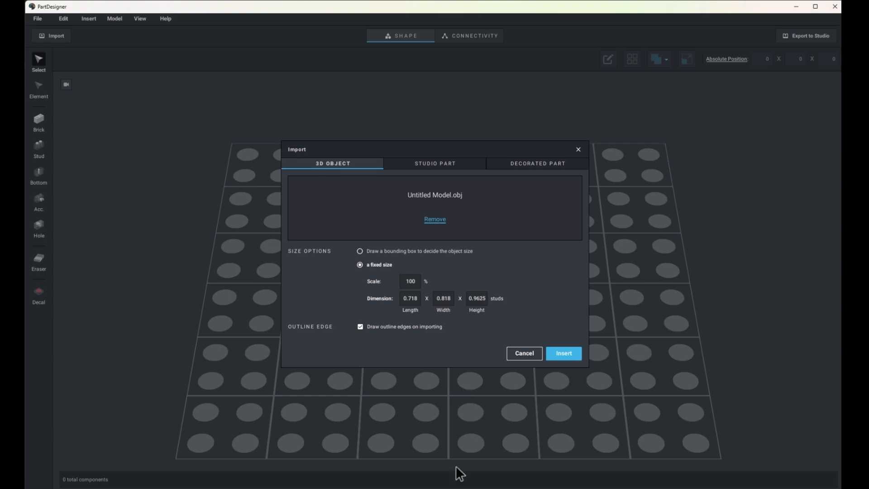
click(442, 487)
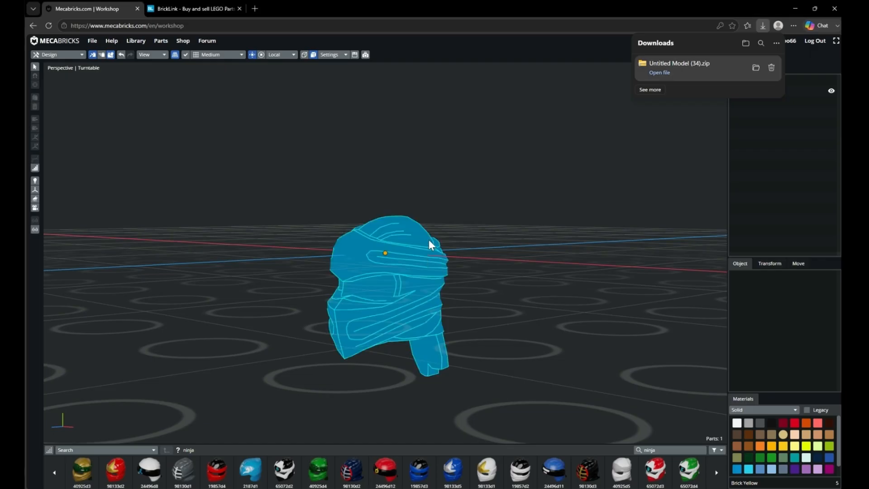
click(207, 8)
click(593, 50)
text(ninjago)
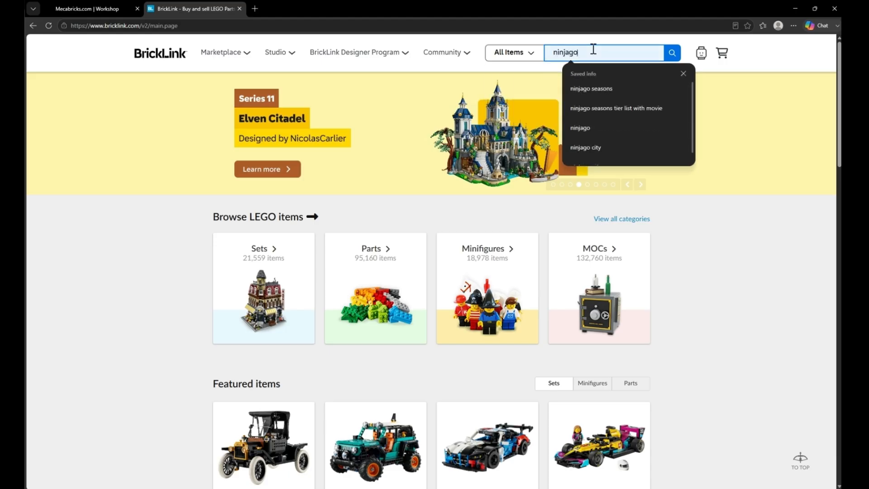
key(BackSpace)
key(BackSpace)
key(BackSpace)
key(BackSpace)
key(BackSpace)
key(BackSpace)
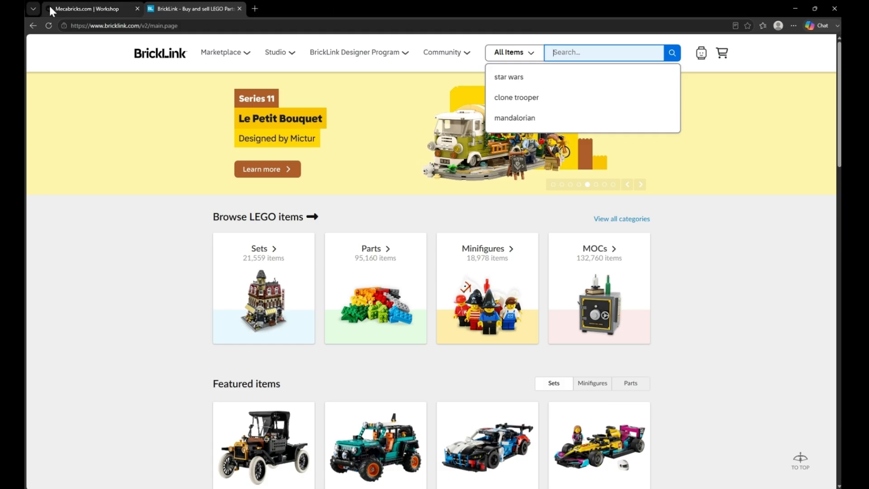
Select the ninja hood in the Mecabricks workshop in the browser to read its part reference.
click(60, 9)
click(349, 354)
click(356, 308)
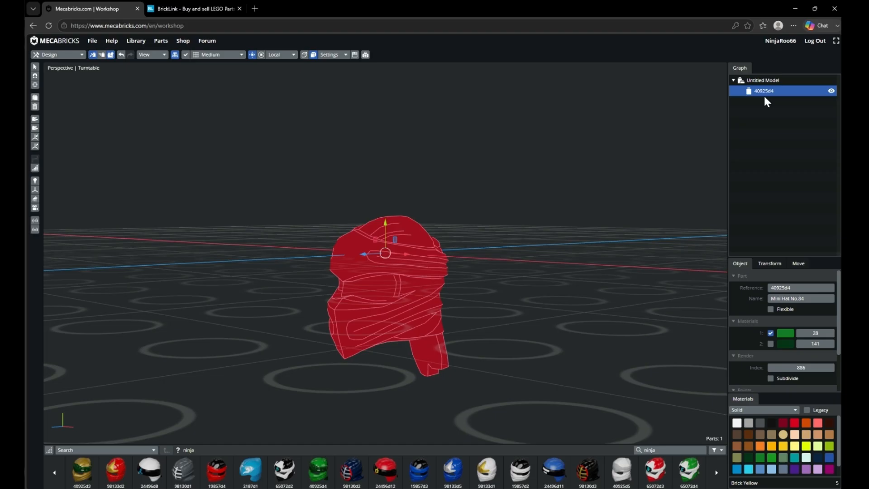
Search BrickLink for part number 40925, and repeat the search with 40925pb.
click(178, 6)
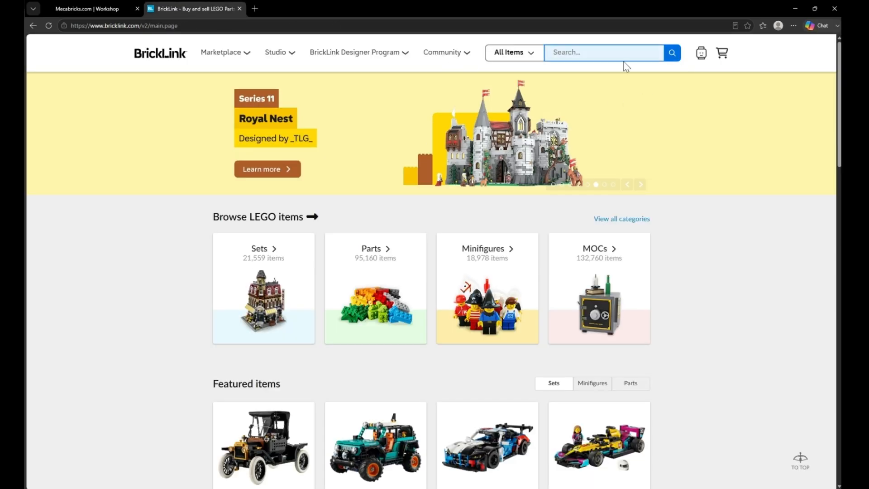
text(40925)
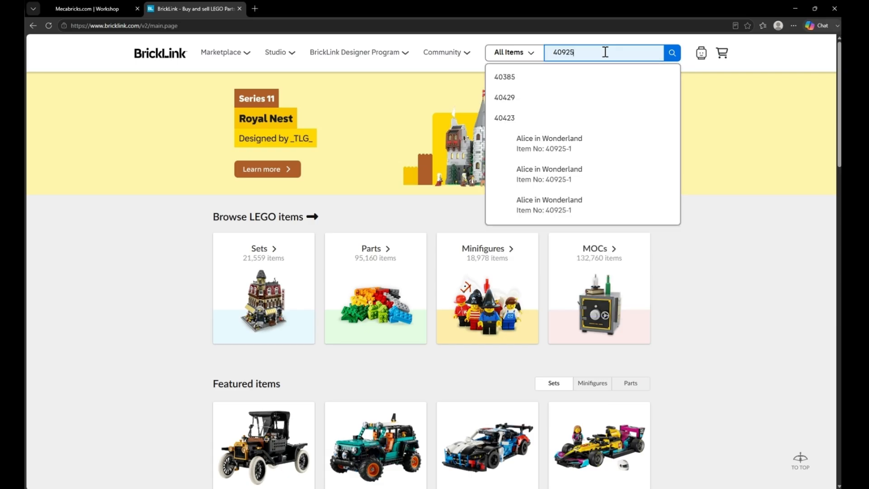
key(Return)
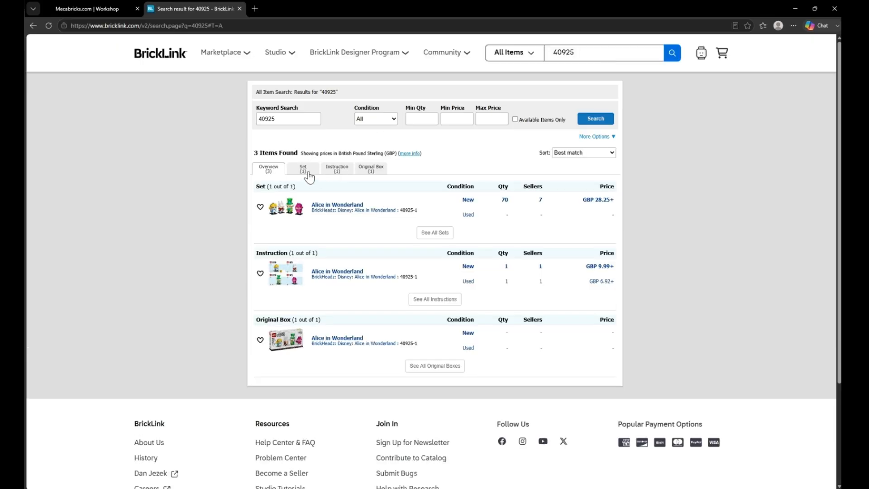
click(590, 52)
text(pb)
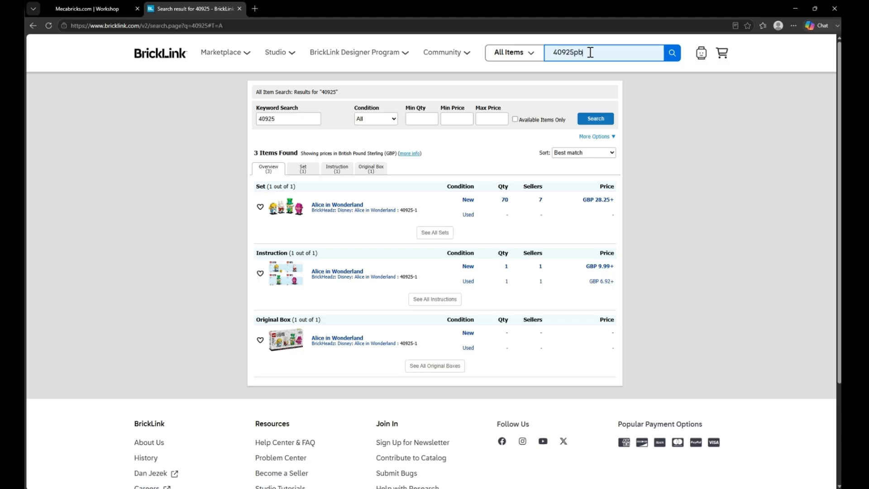
key(Return)
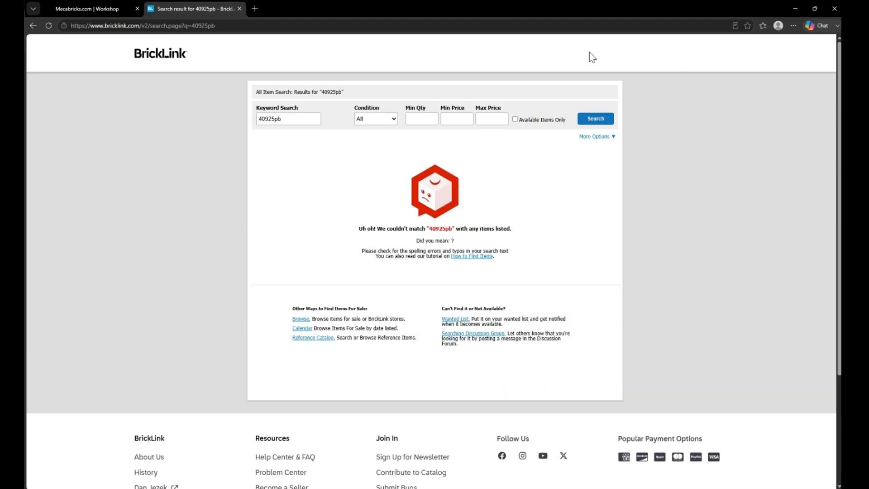
Replace the BrickLink search term with ninjago and narrow the results to parts.
click(602, 51)
key(BackSpace)
key(BackSpace)
key(BackSpace)
key(BackSpace)
key(BackSpace)
key(BackSpace)
key(BackSpace)
text(ninjago)
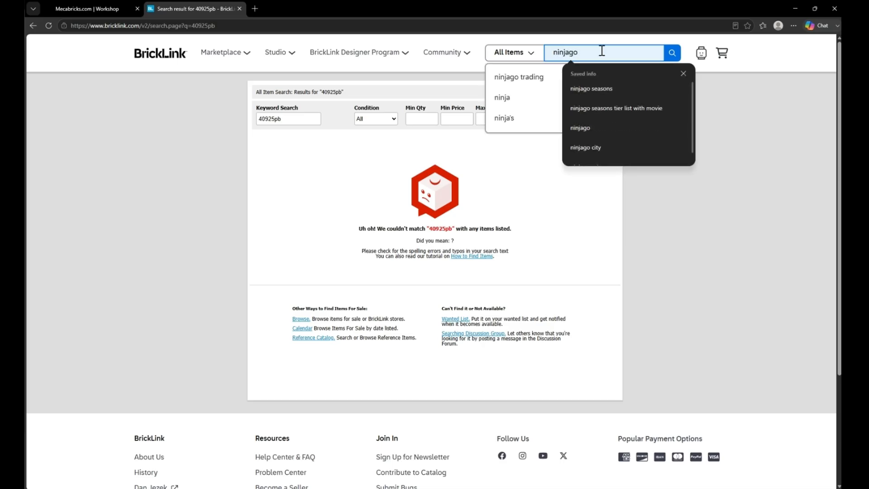
key(Return)
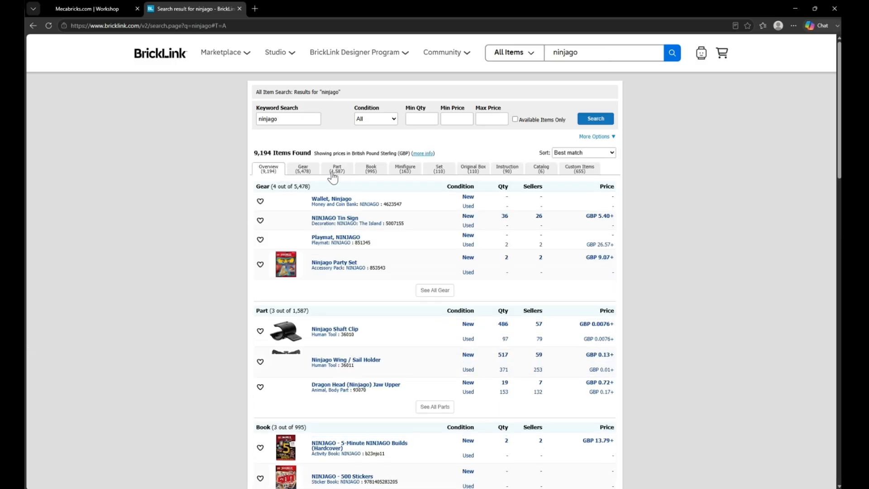
click(335, 170)
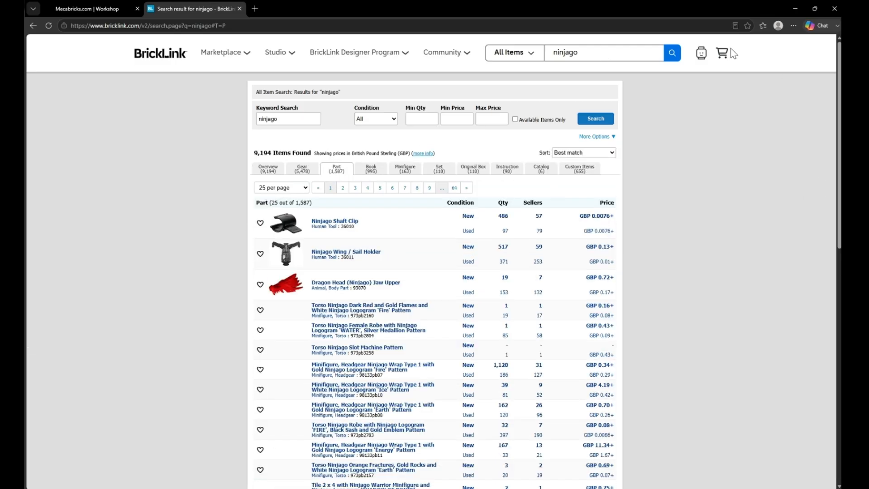
Search BrickLink for ninjago legacy and narrow the results to minifigures.
click(618, 56)
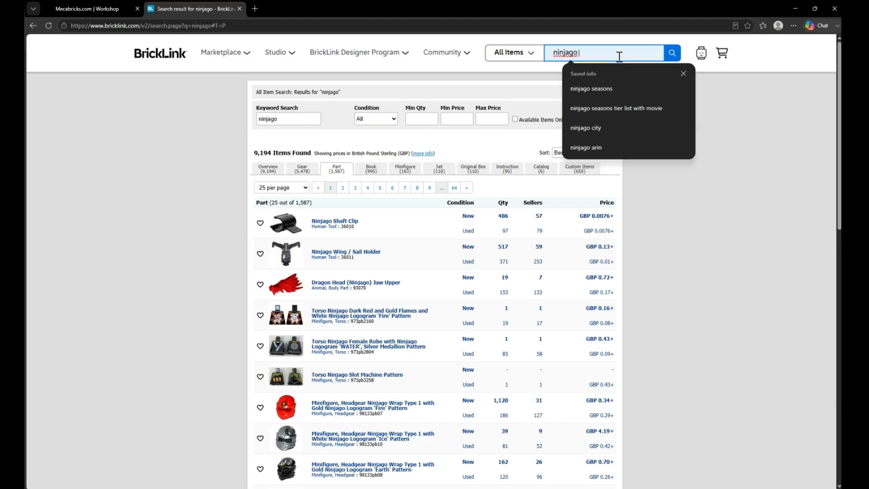
text(legacy)
key(Return)
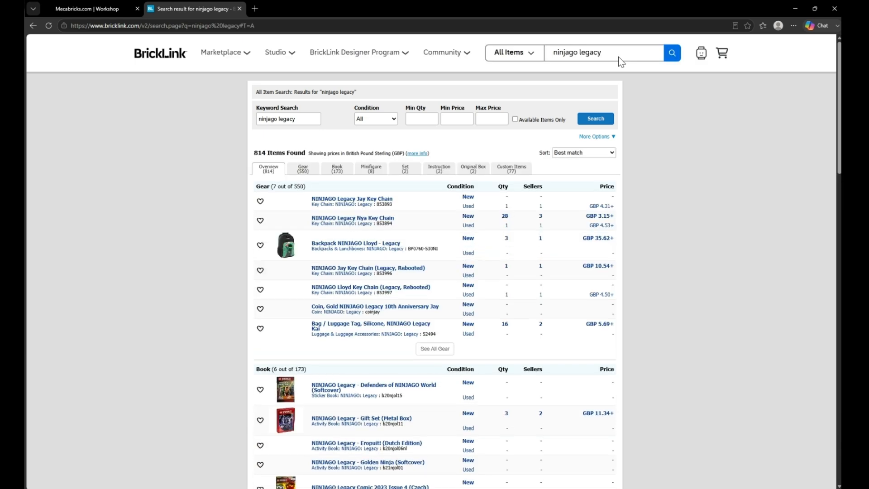
click(369, 176)
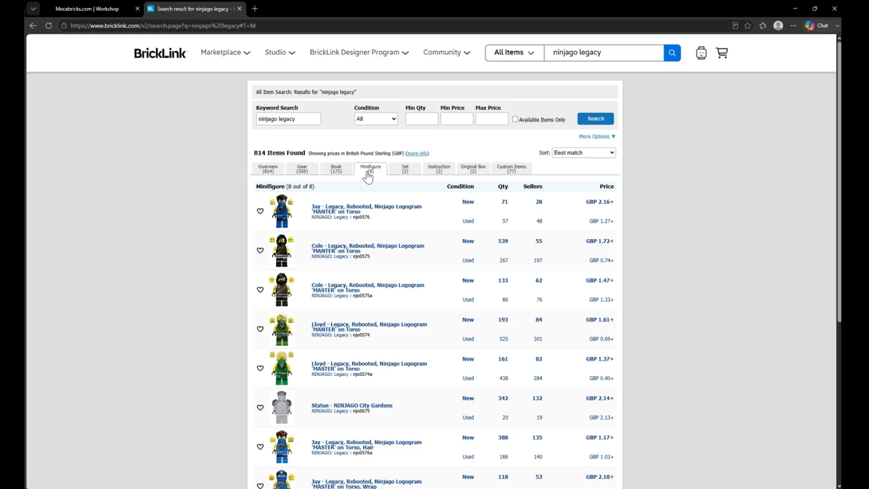
scroll(759, 314, down, 5)
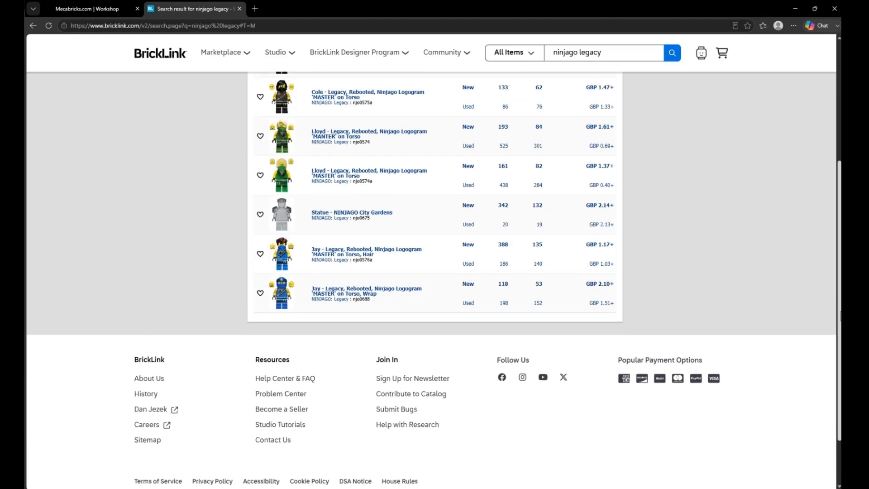
Open the parts inventory of the Legacy Jay minifigure with wrap and view its headgear part 40925pb02.
click(352, 310)
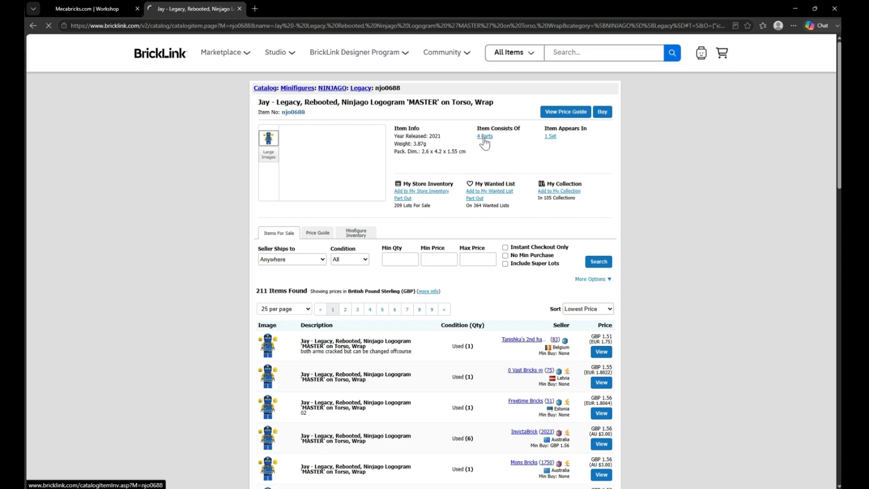
click(483, 137)
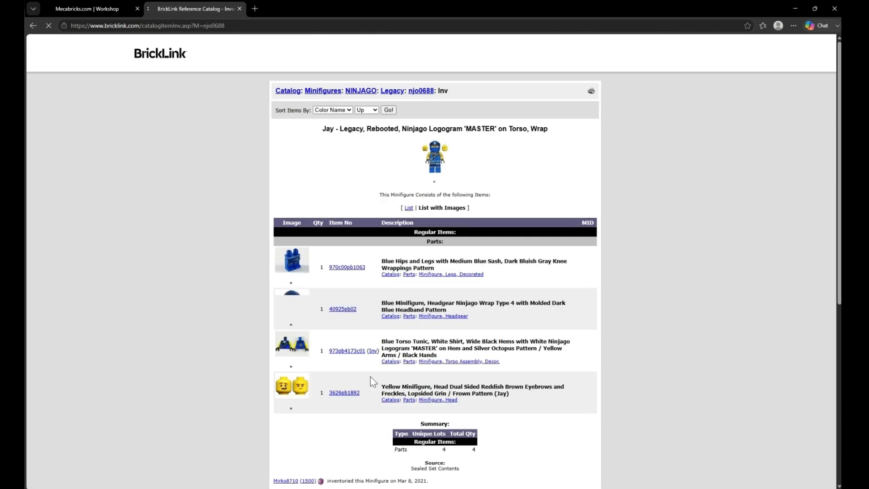
click(294, 310)
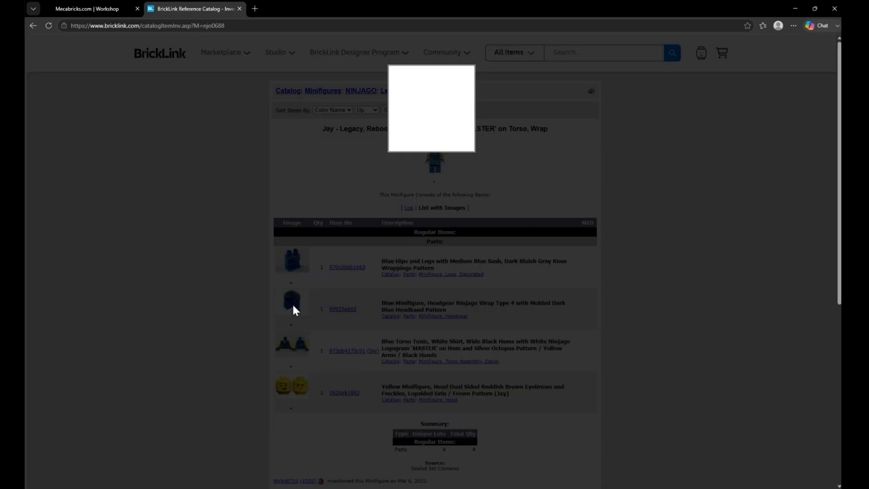
click(555, 271)
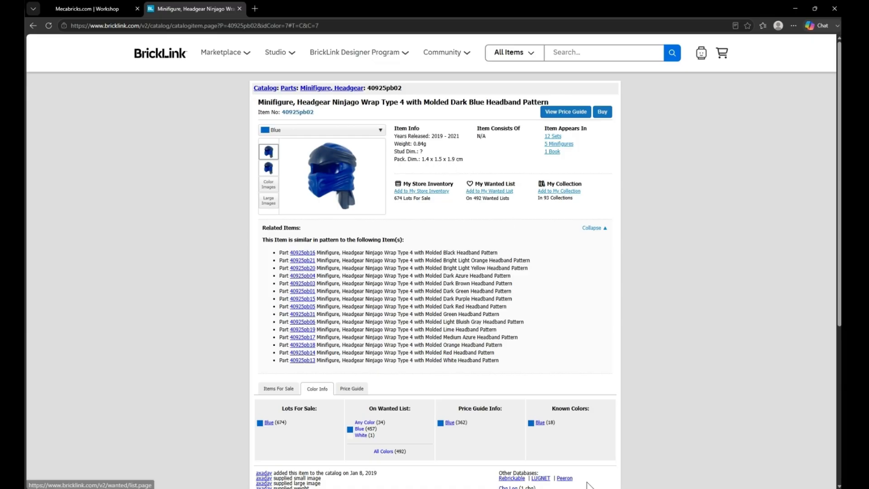
In PartDesigner, set the length of Untitled Model.obj to 1.75 studs and insert it.
mouse_move(501, 487)
mouse_move(504, 457)
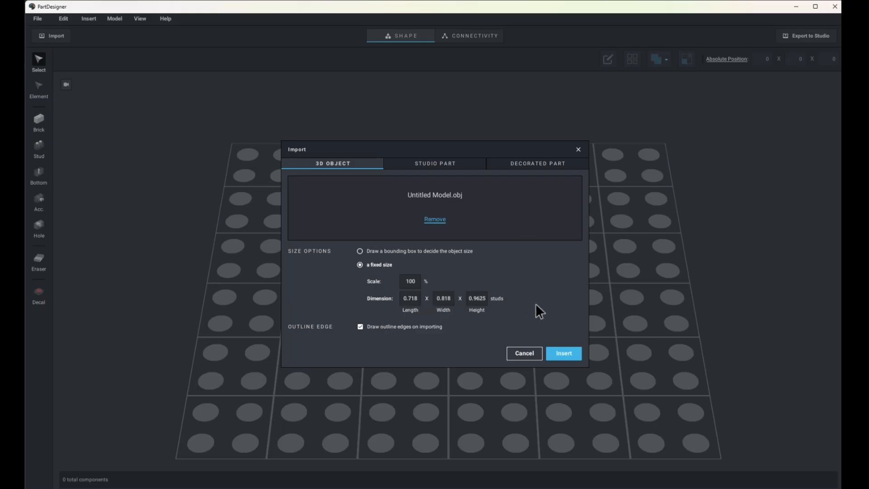
text(1.75)
click(563, 352)
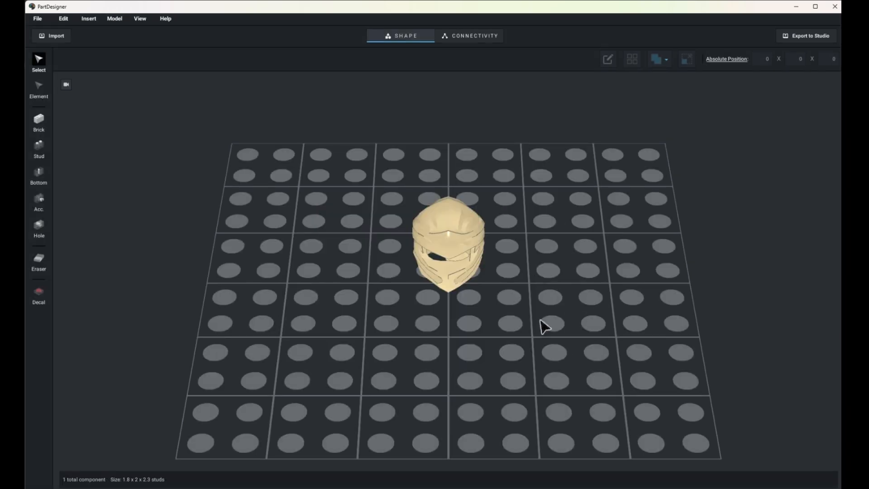
Import hood_band.obj from the design folder as a 3D object at a fixed scale of 243.8005 %.
drag(523, 315, 503, 298)
drag(563, 292, 543, 281)
drag(523, 249, 547, 316)
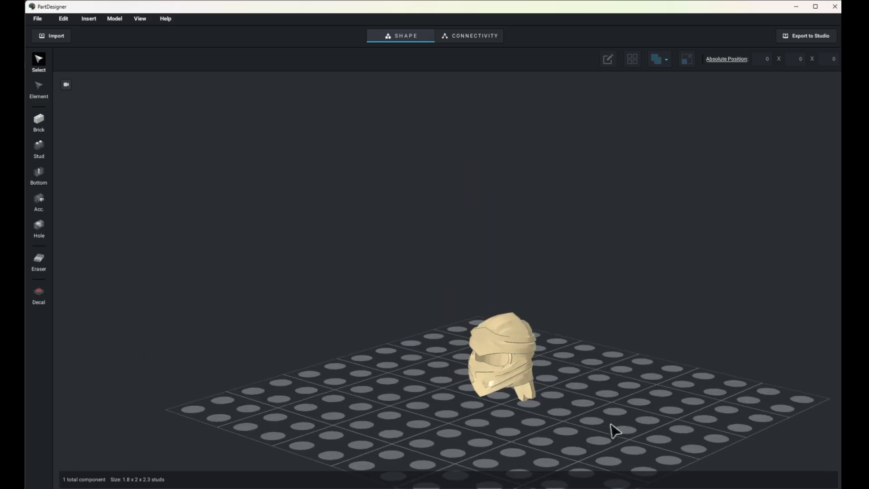
scroll(612, 430, up, 2)
drag(677, 411, 643, 337)
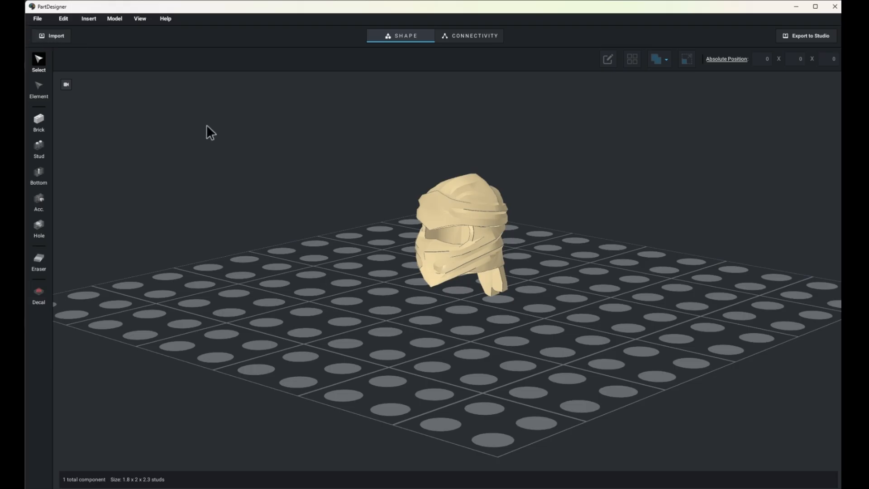
click(58, 37)
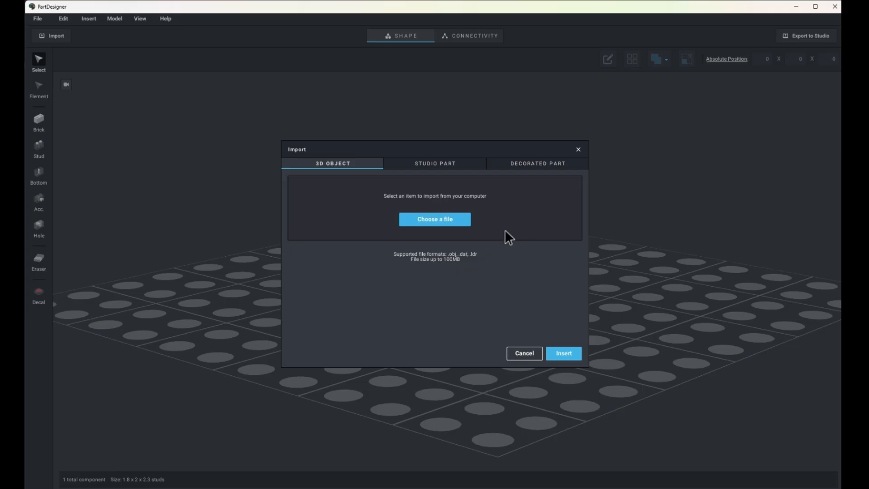
click(430, 219)
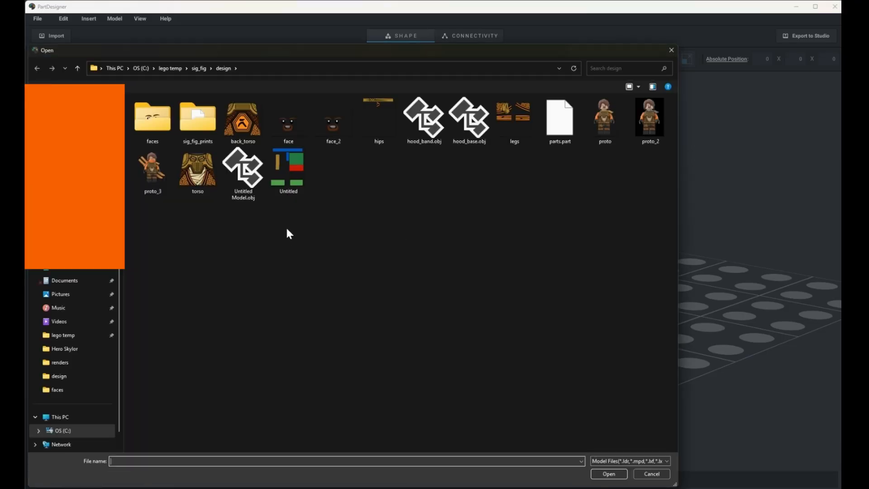
click(428, 133)
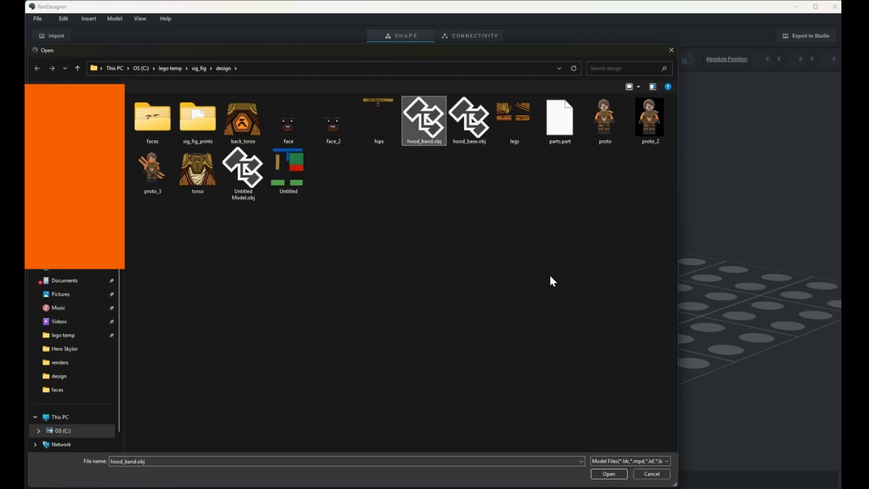
click(607, 474)
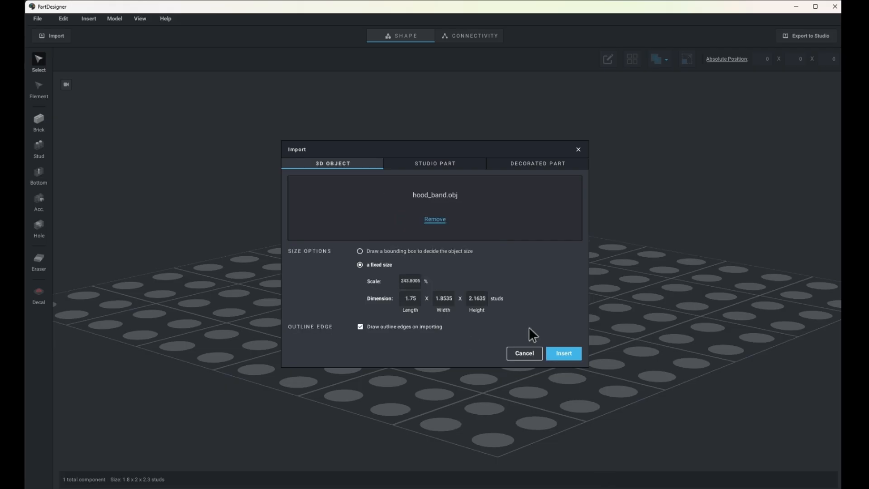
click(561, 353)
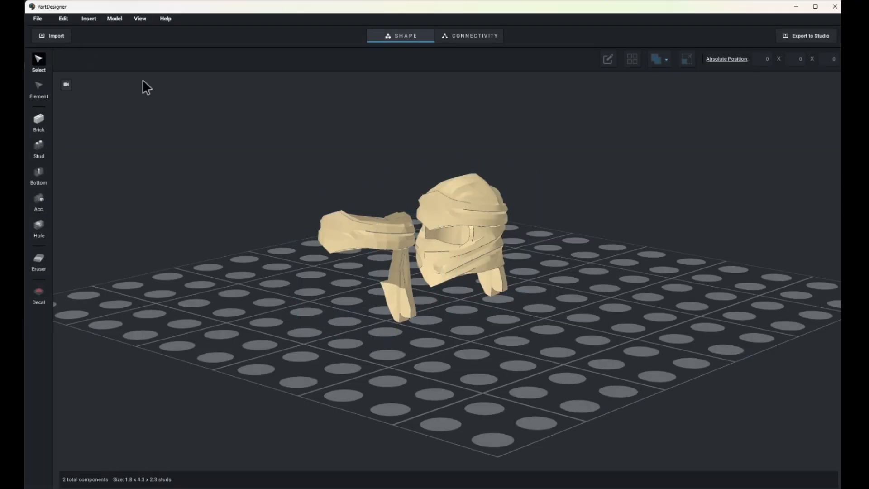
Import hood_base.obj from the design folder at the same 243.8005 % fixed scale.
click(57, 37)
click(440, 222)
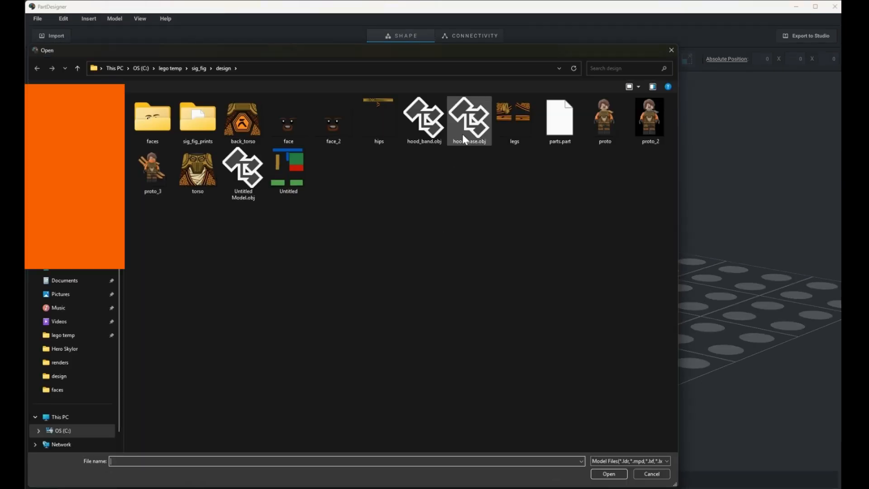
click(461, 126)
click(609, 474)
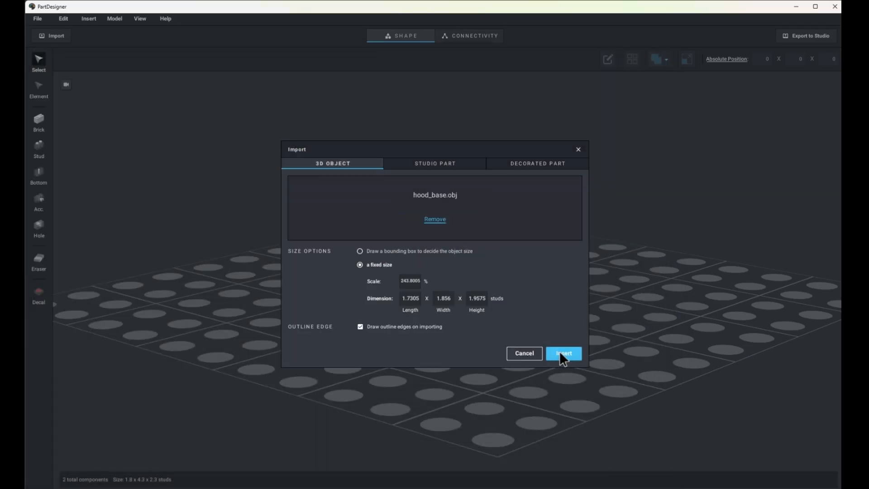
click(563, 354)
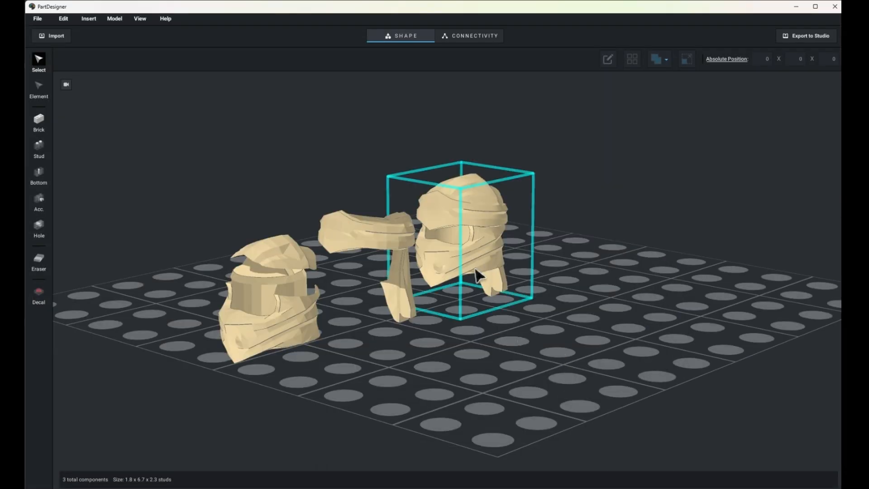
Select the hood base and the complete hood in turn to compare their absolute positions.
drag(435, 447, 474, 391)
drag(534, 353, 528, 355)
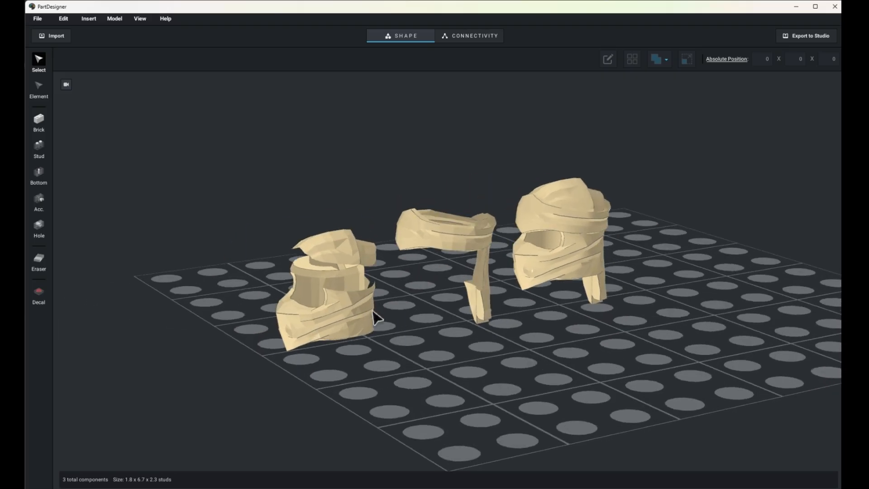
click(346, 311)
click(596, 226)
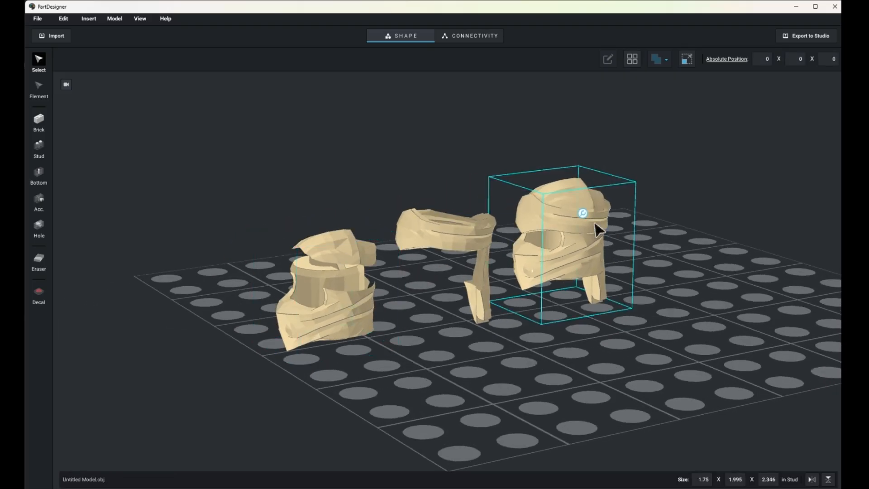
click(367, 317)
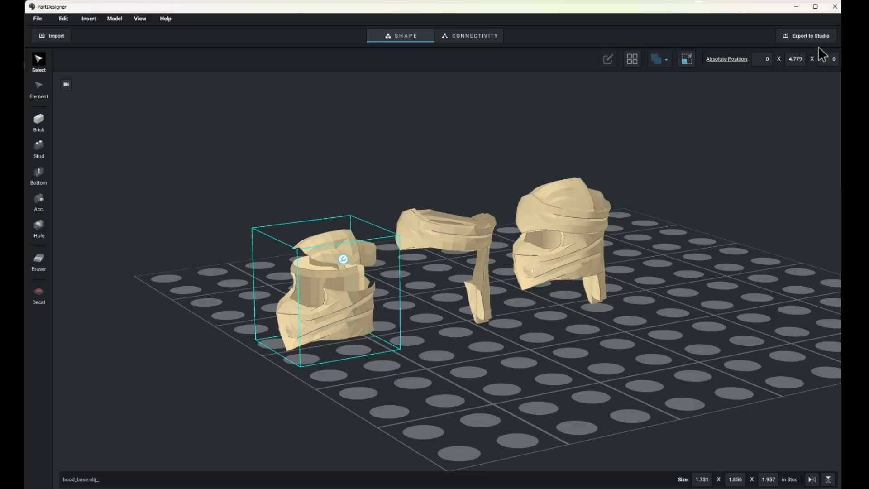
Move the hood band onto the complete hood by setting its second absolute position value to 0, refined to -0.07.
click(450, 250)
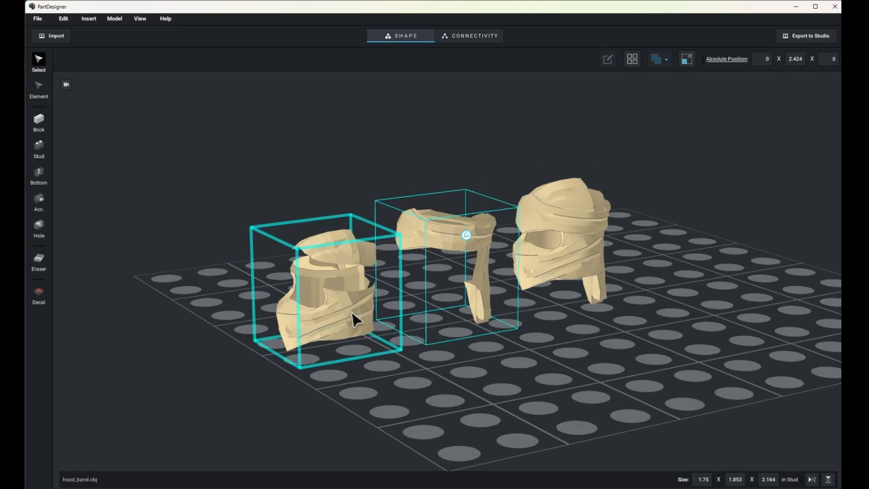
drag(674, 283, 618, 305)
scroll(427, 378, up, 5)
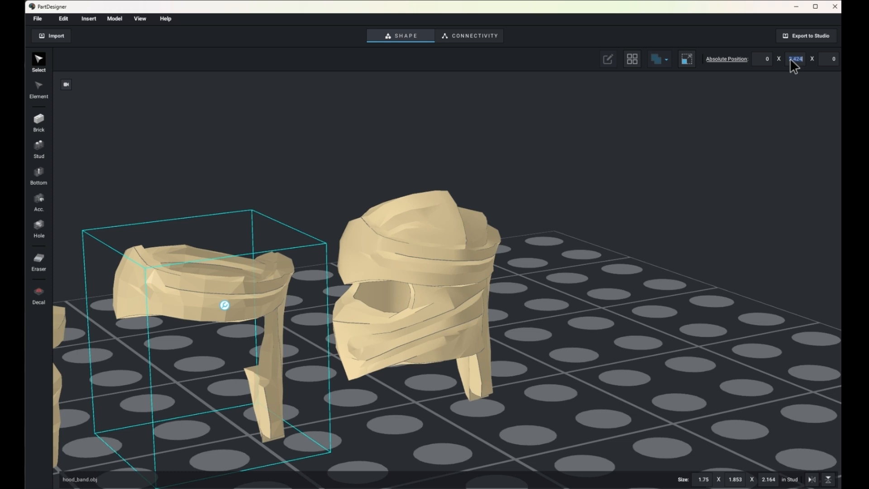
text(0)
key(Return)
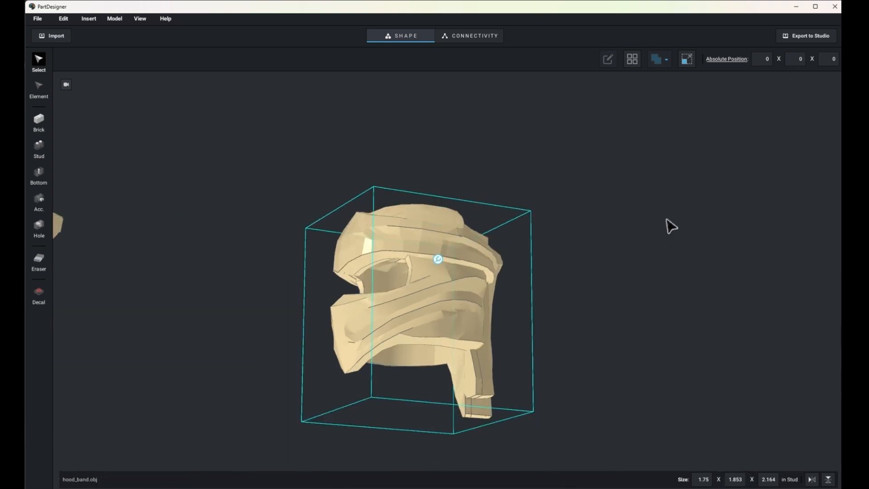
scroll(305, 334, up, 3)
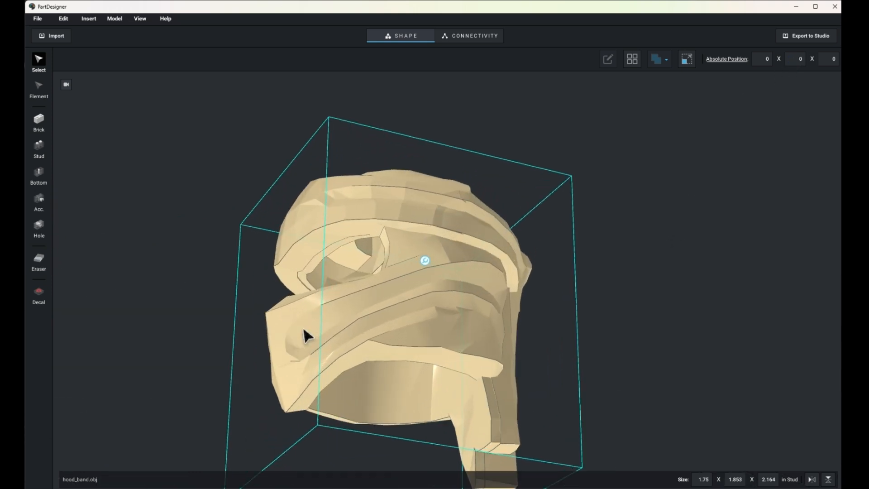
scroll(303, 329, up, 2)
drag(747, 290, 806, 292)
scroll(550, 213, up, 1)
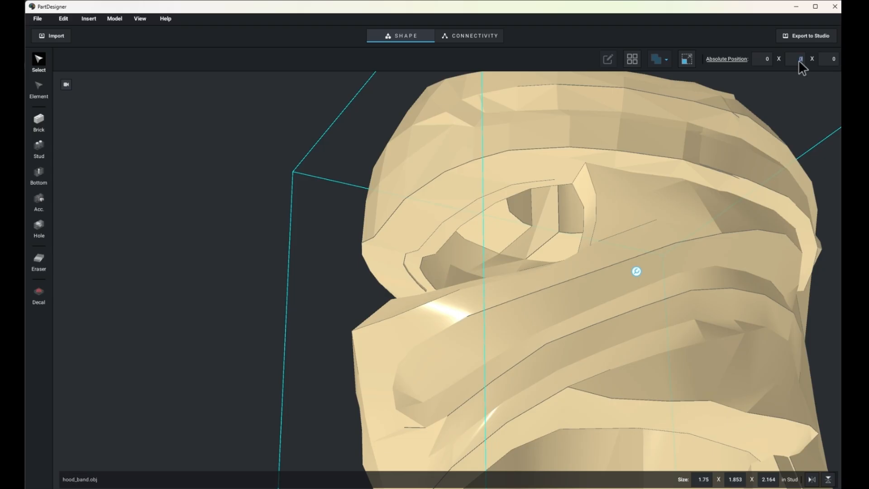
text(-0.1)
key(BackSpace)
text(07)
Move the hood base onto the complete hood, setting its second absolute position value to 0 and its third to 0.38.
drag(362, 181, 775, 410)
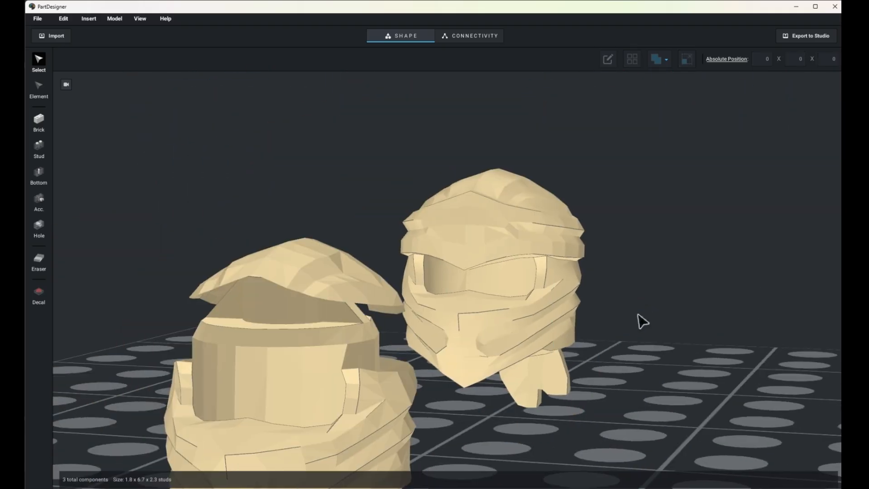
drag(642, 321, 630, 363)
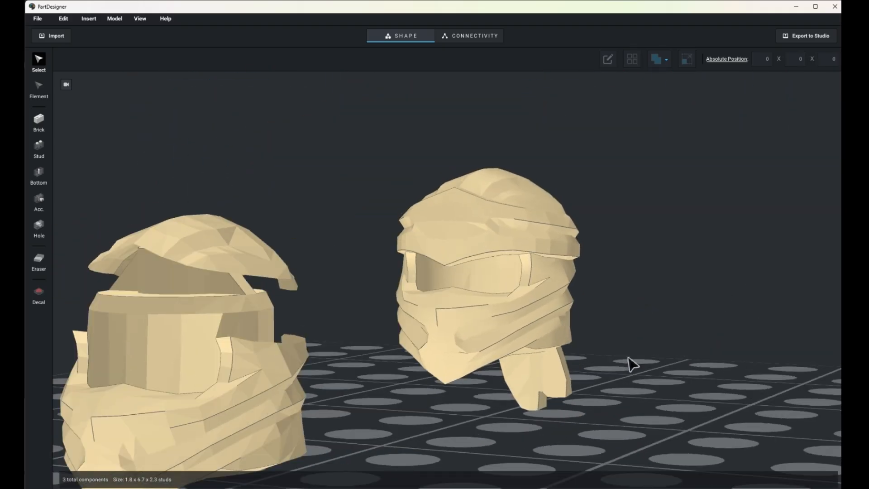
click(280, 401)
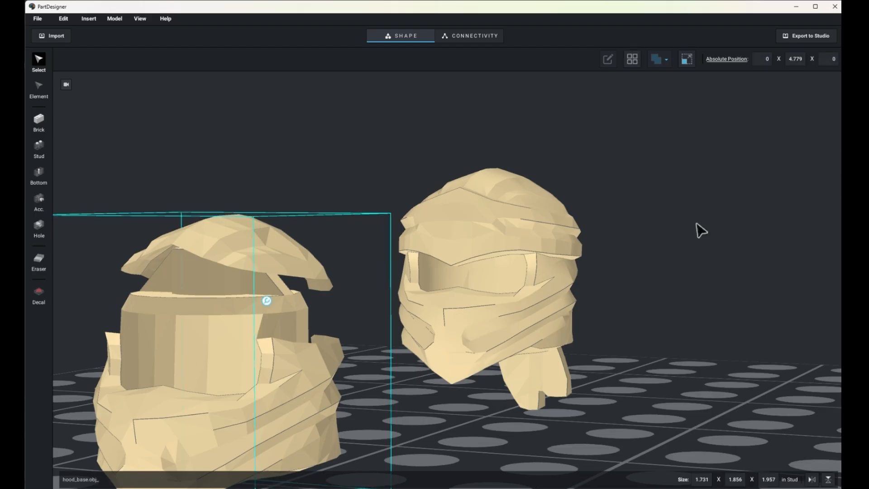
click(795, 60)
text(0)
click(831, 61)
text(0.4)
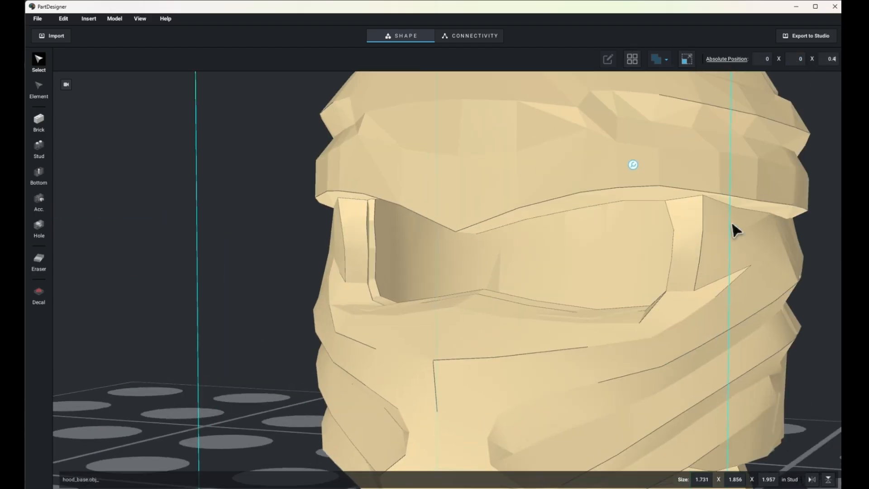
key(BackSpace)
text(38)
Fine-tune the hood base's absolute position to 0.003, 0.07 and 0.39 so it lines up with the complete hood.
click(797, 60)
text(-0.10.1)
drag(511, 244, 223, 264)
click(798, 60)
text(0.07)
click(831, 60)
key(BackSpace)
text(9)
drag(511, 276, 785, 269)
click(769, 60)
text(.003)
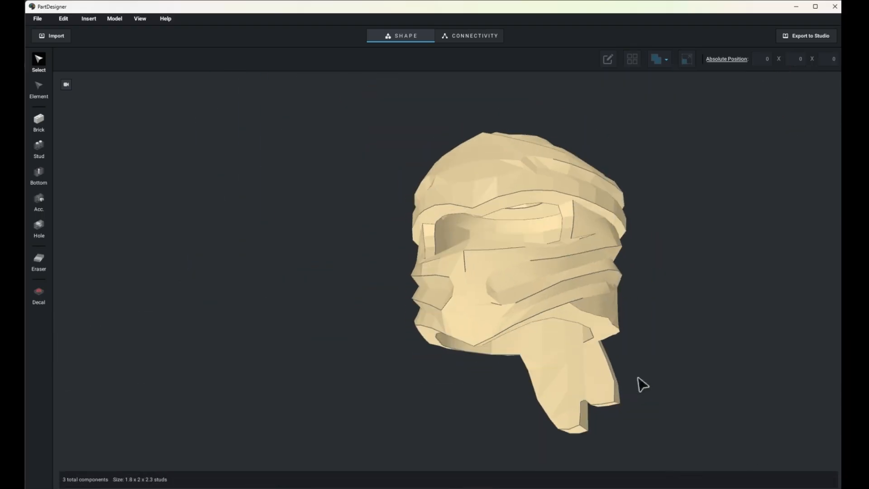
Move the complete hood away from the split pieces by setting its first absolute position value to 10.
drag(640, 384, 700, 360)
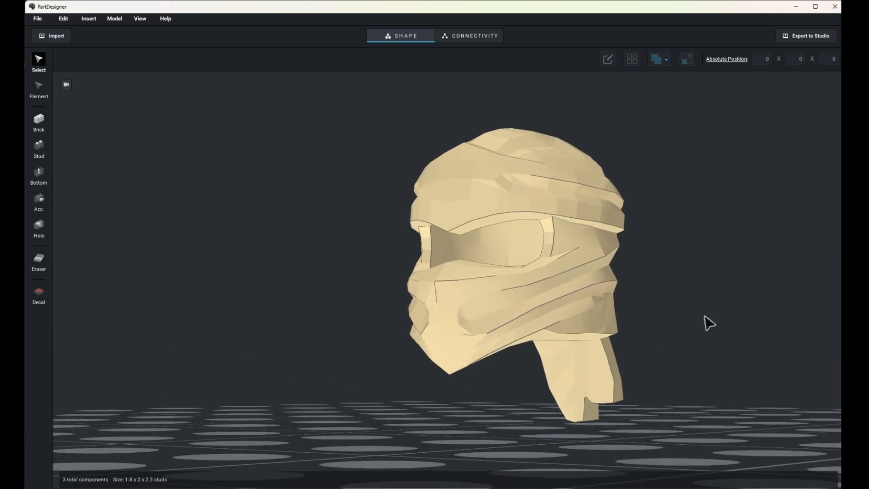
drag(675, 306, 684, 323)
click(623, 434)
click(600, 436)
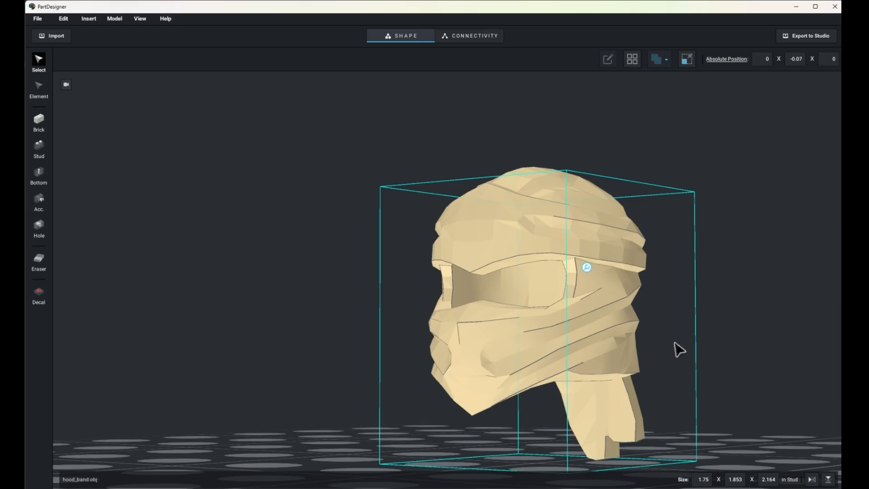
click(621, 353)
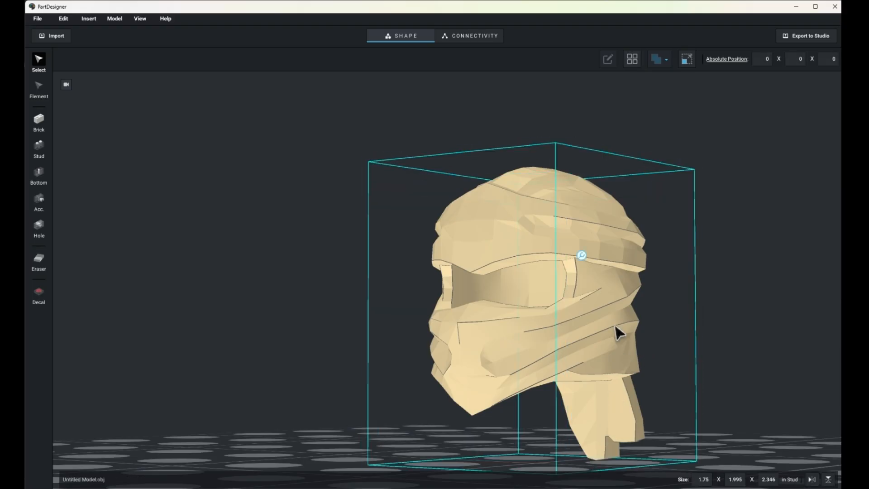
click(768, 58)
text(10)
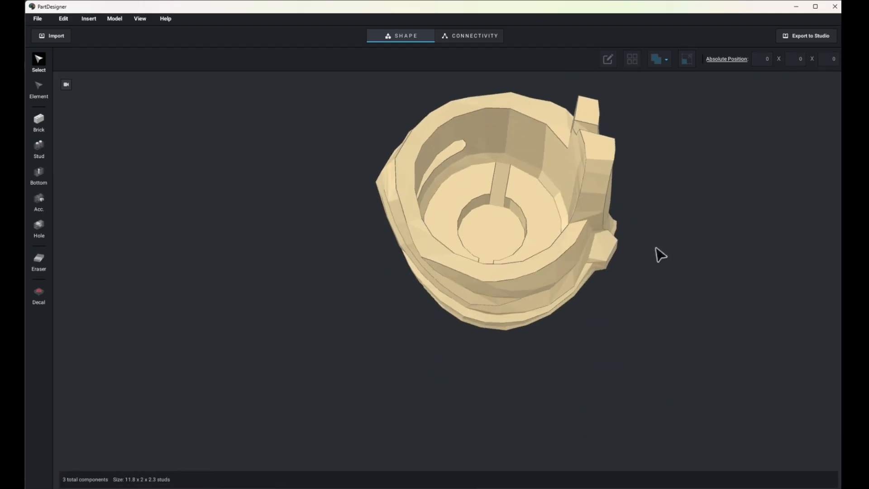
Shift the hood band against the hood base by setting its first absolute position value to -0.01.
drag(656, 248, 682, 281)
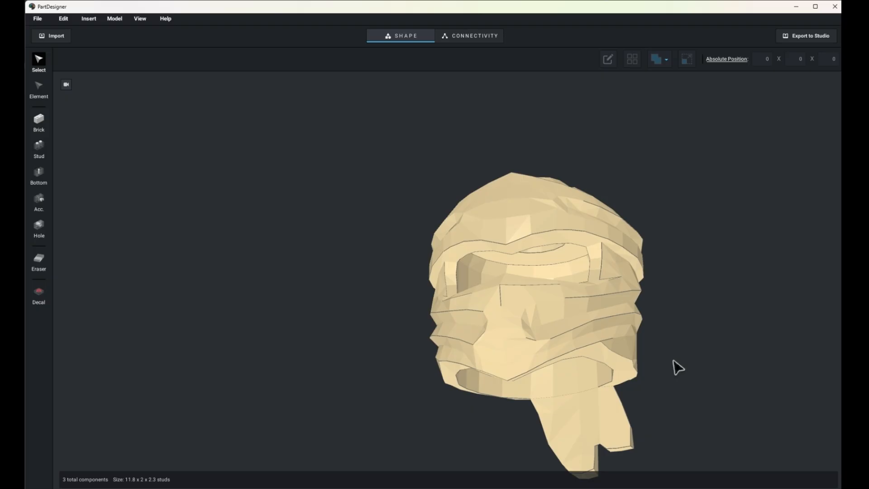
scroll(673, 365, up, 5)
drag(323, 401, 236, 182)
drag(421, 239, 351, 261)
drag(456, 227, 682, 407)
drag(688, 330, 688, 306)
drag(631, 303, 659, 341)
drag(699, 385, 679, 378)
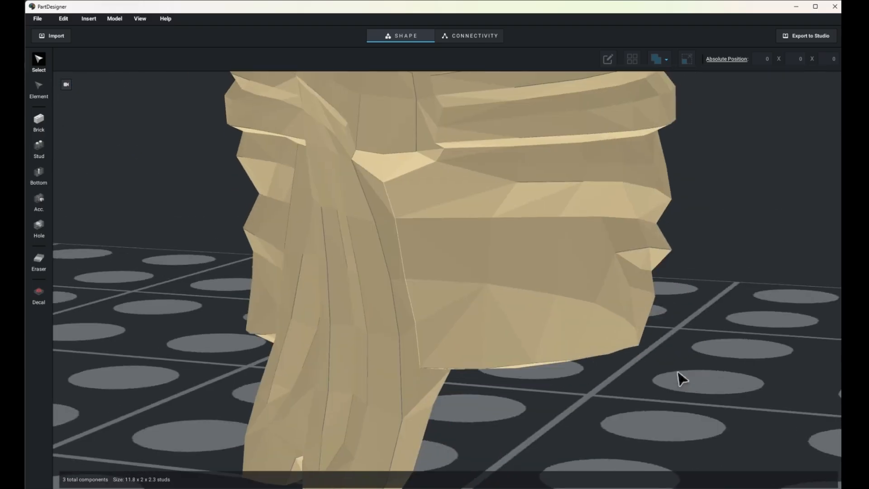
click(397, 292)
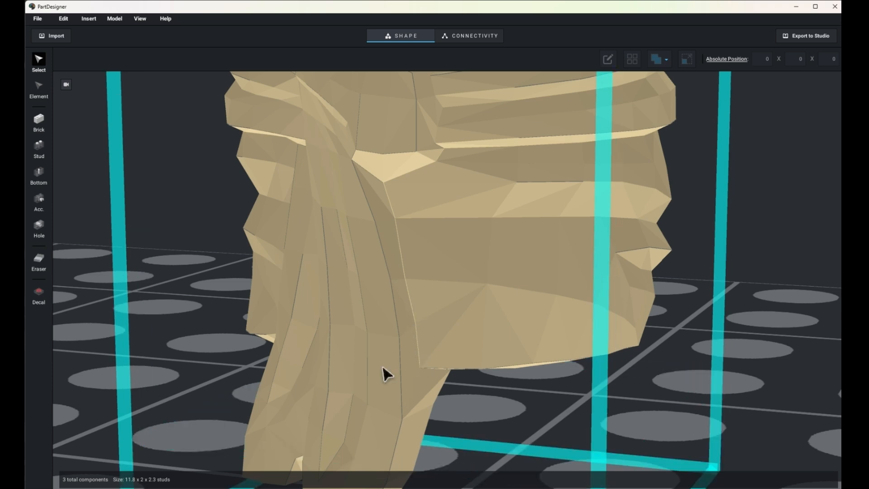
click(362, 342)
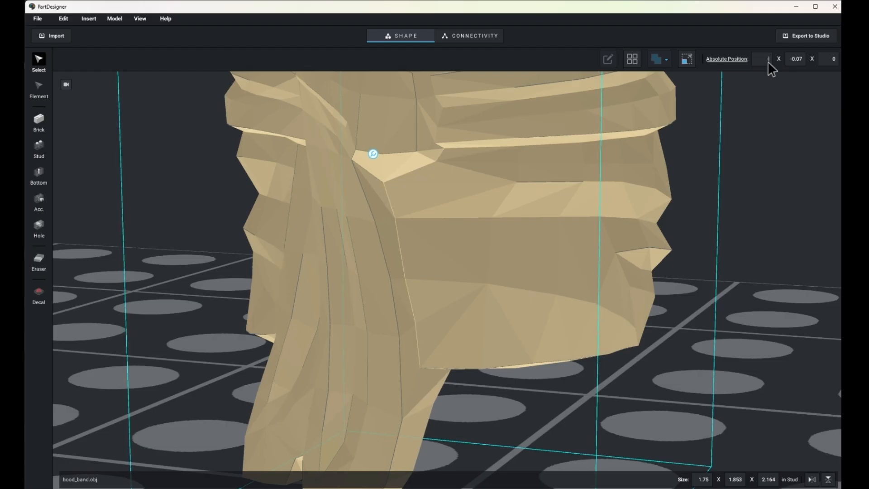
text(1)
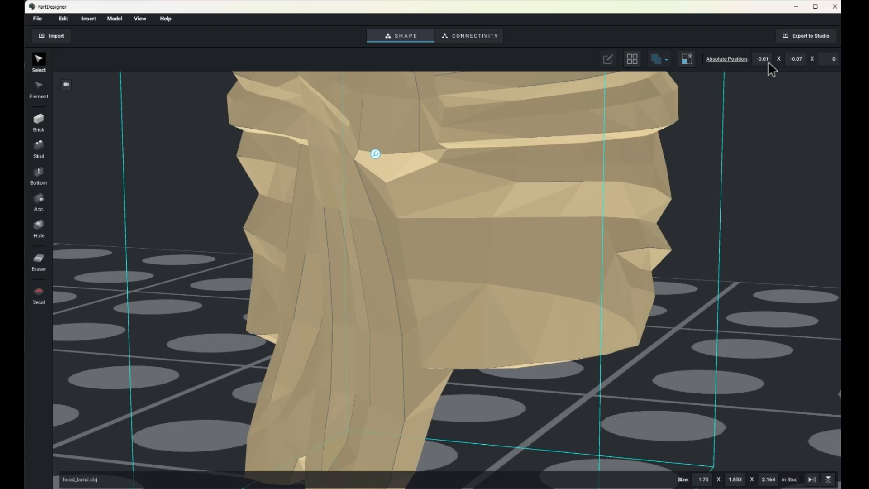
Refine the hood band's first absolute position value in steps from -0.005 to -0.001 so its edges meet the base evenly.
drag(736, 296, 752, 297)
click(768, 59)
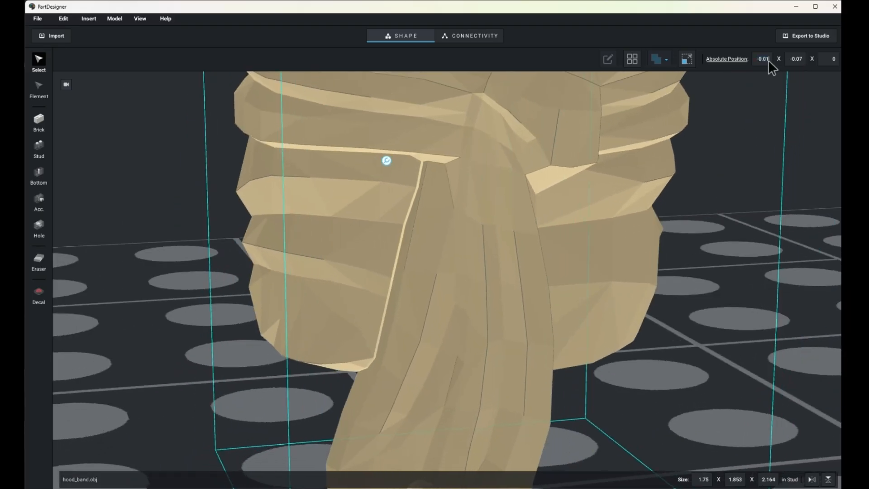
text(-0.005)
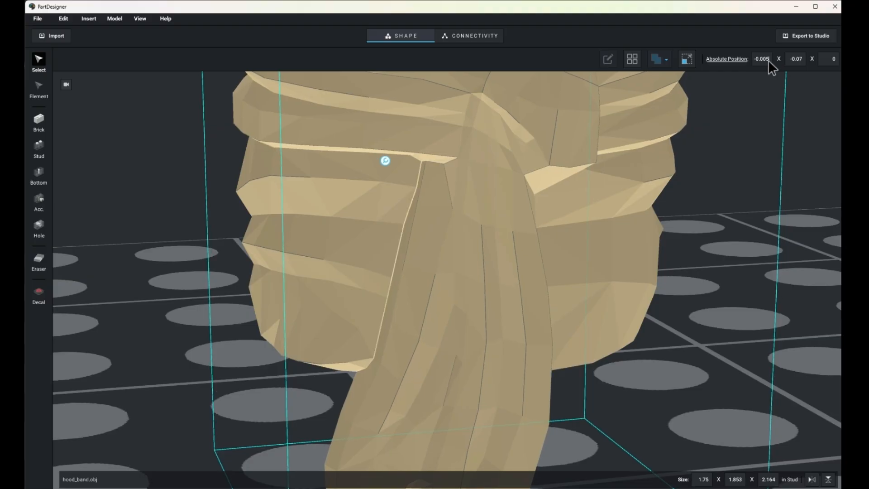
key(Return)
text(3)
key(BackSpace)
text(2)
key(BackSpace)
text(1)
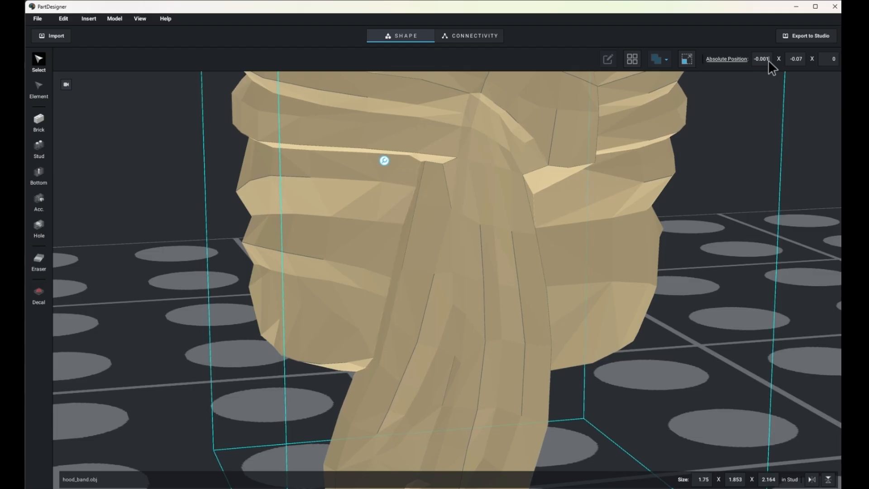
Try -0.002 as the hood band's first absolute position value and set it back to -0.001.
drag(699, 224, 709, 245)
click(772, 62)
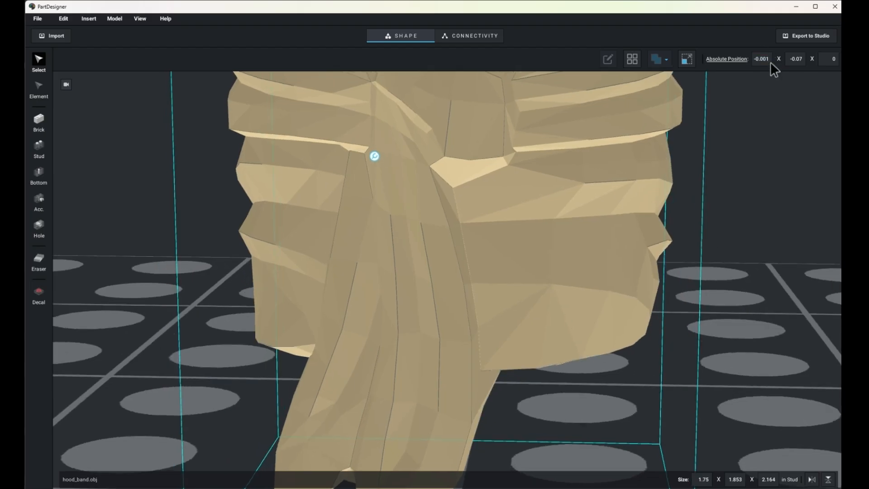
drag(743, 199, 754, 199)
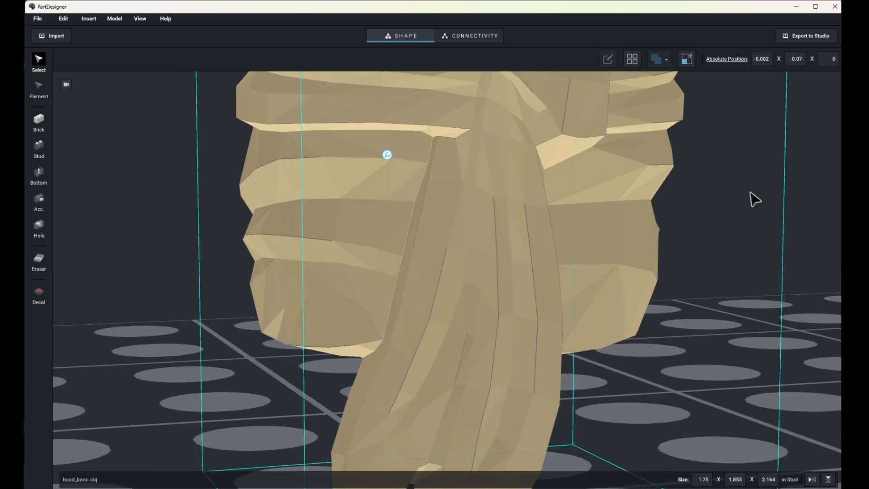
click(769, 61)
key(BackSpace)
text(1)
Export only the hood band to Studio as a custom part named hood_band.
click(746, 180)
drag(746, 180, 762, 273)
scroll(762, 272, down, 5)
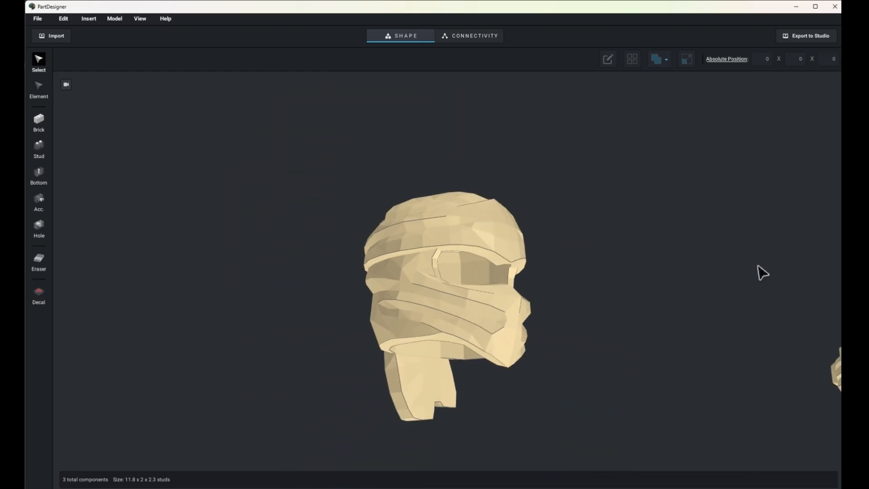
drag(582, 351, 597, 364)
scroll(533, 297, up, 5)
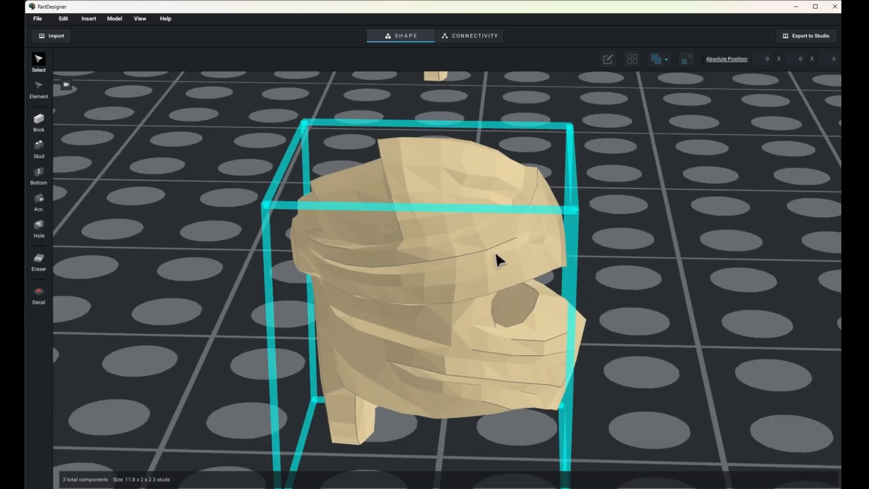
mouse_move(659, 310)
mouse_down()
mouse_move(643, 310)
mouse_move(658, 326)
mouse_move(644, 317)
mouse_up()
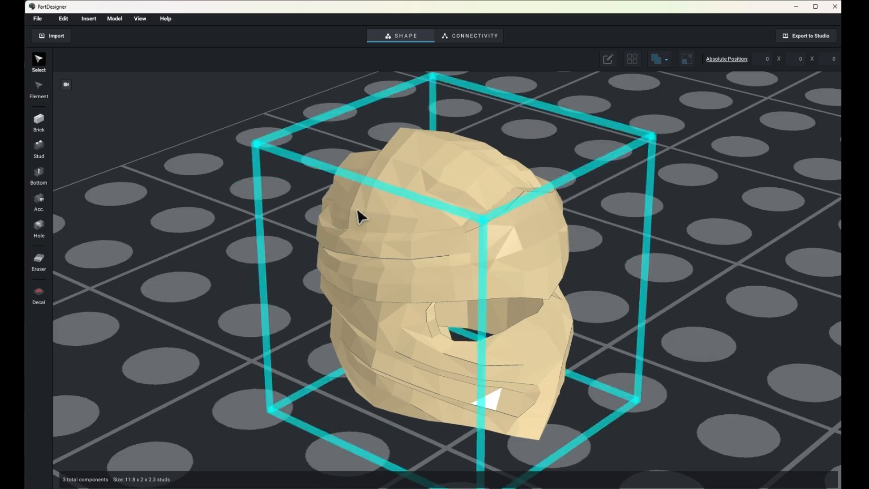
click(491, 261)
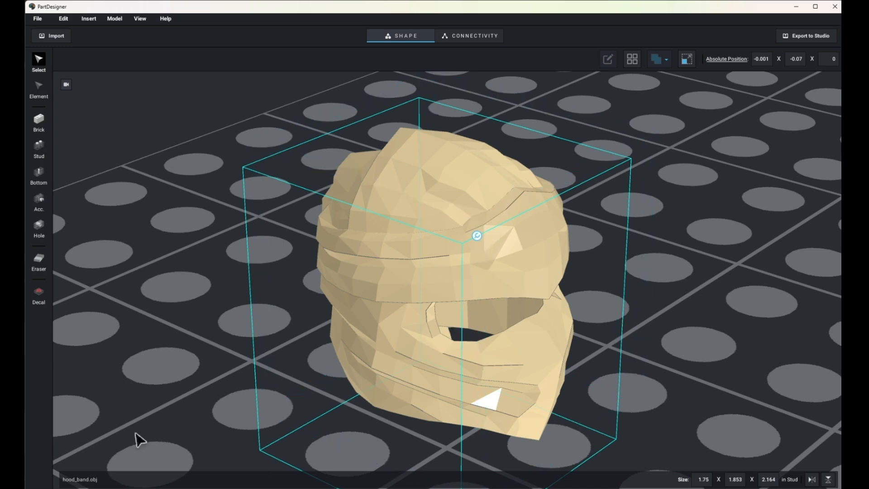
click(792, 35)
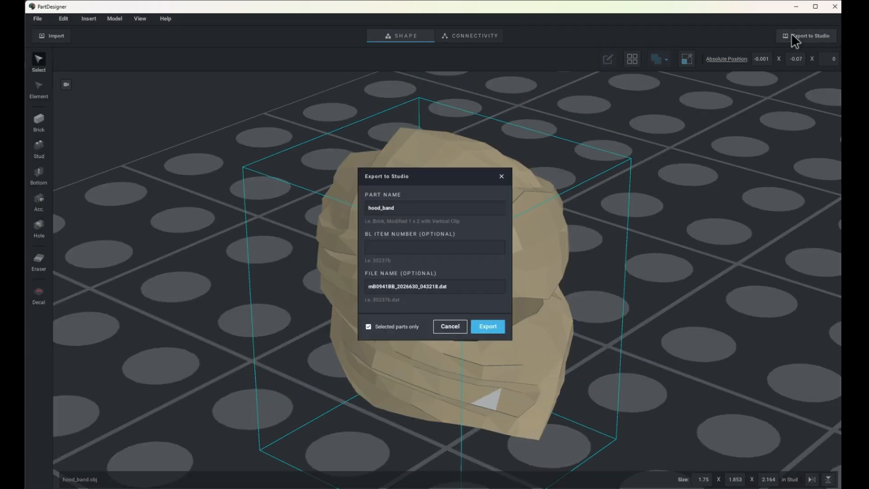
click(486, 326)
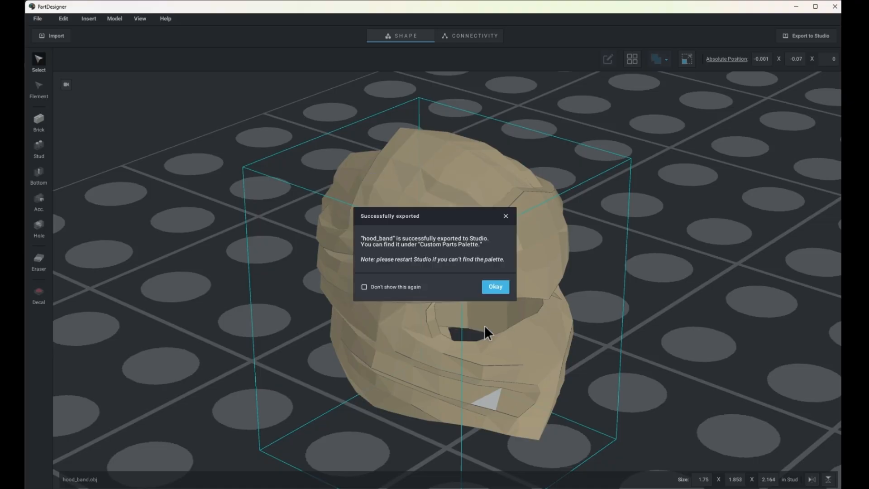
click(500, 287)
Switch to Studio and place the hood_band custom part on the grid of a new model.
click(519, 485)
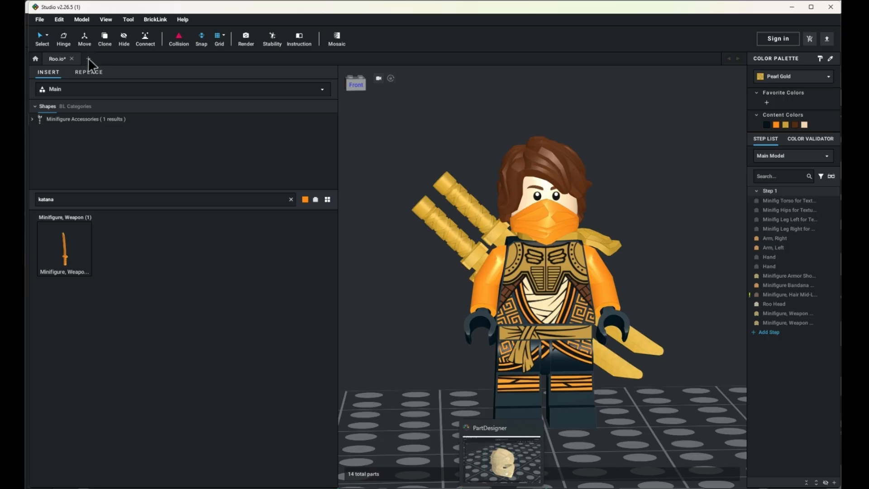
click(89, 58)
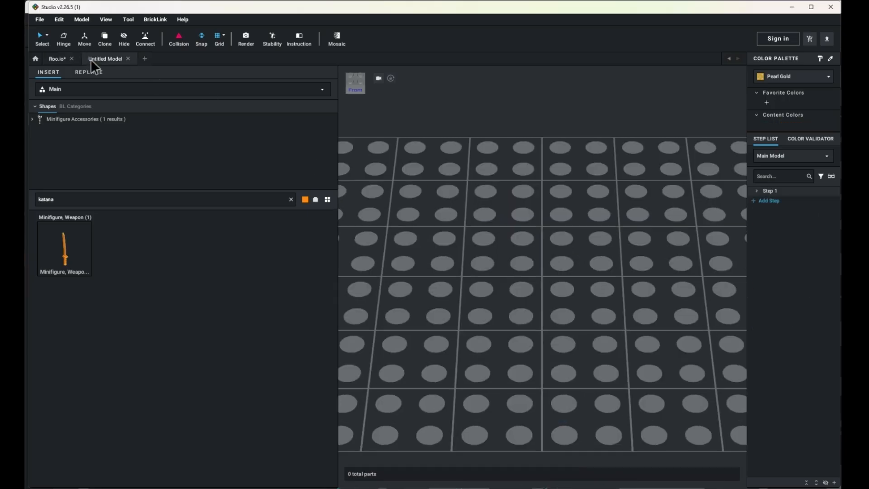
click(291, 200)
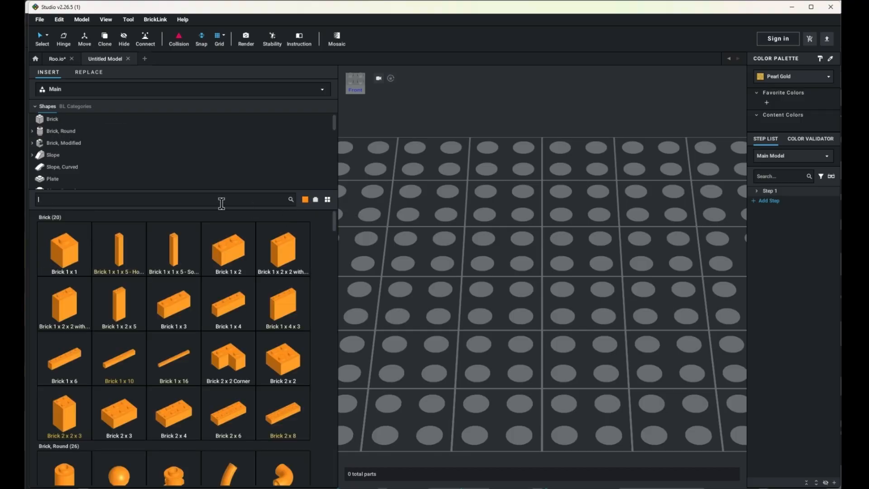
text(hood b)
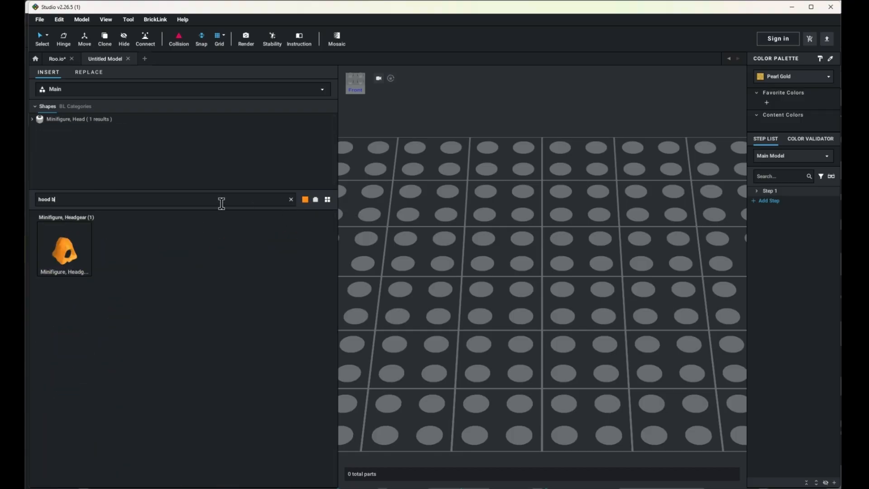
text(and)
click(167, 87)
click(97, 121)
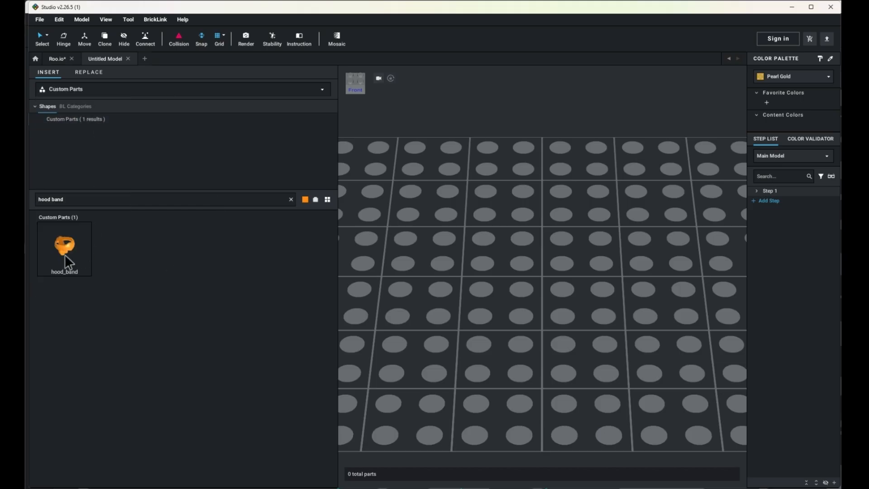
drag(64, 253, 523, 223)
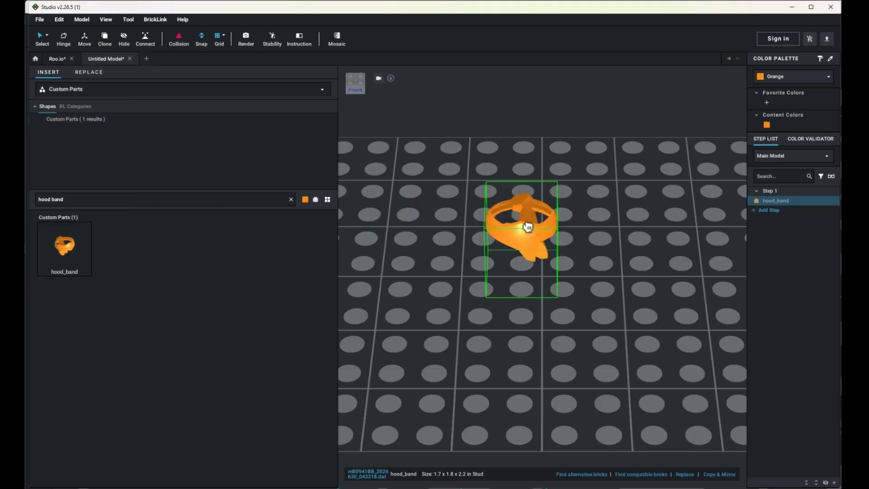
Recolor the placed hood band to solid Black.
click(784, 78)
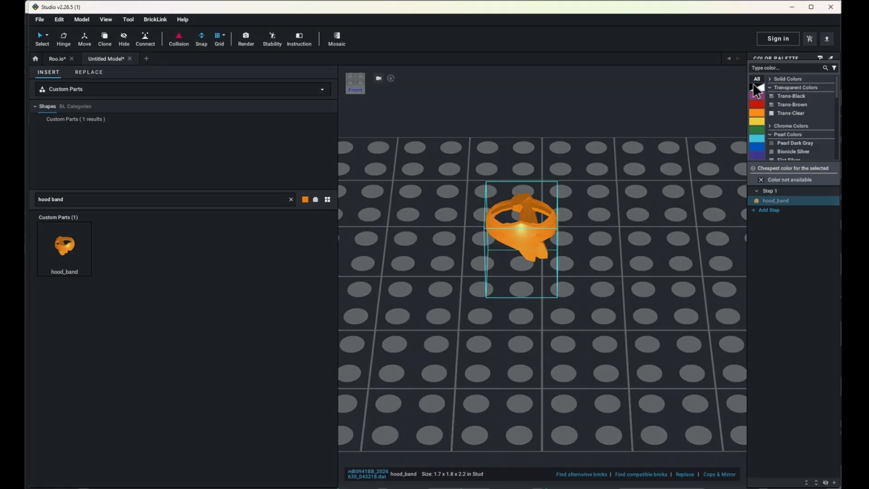
click(770, 79)
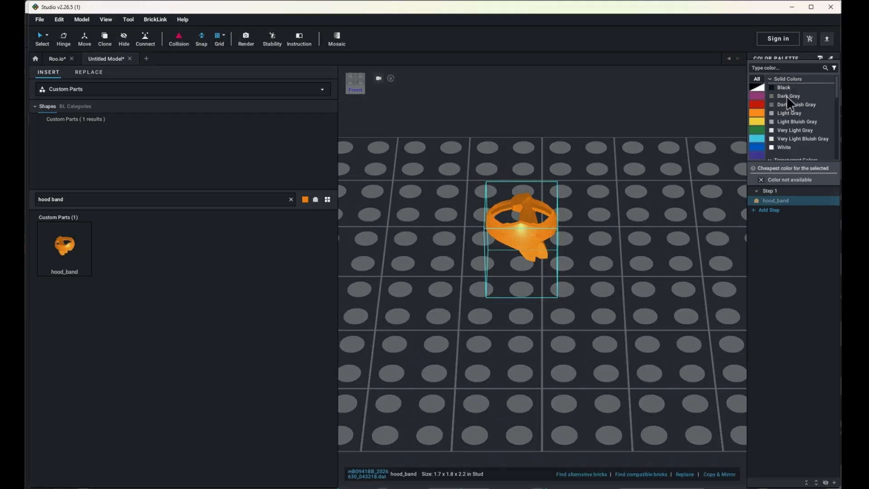
click(782, 87)
click(609, 269)
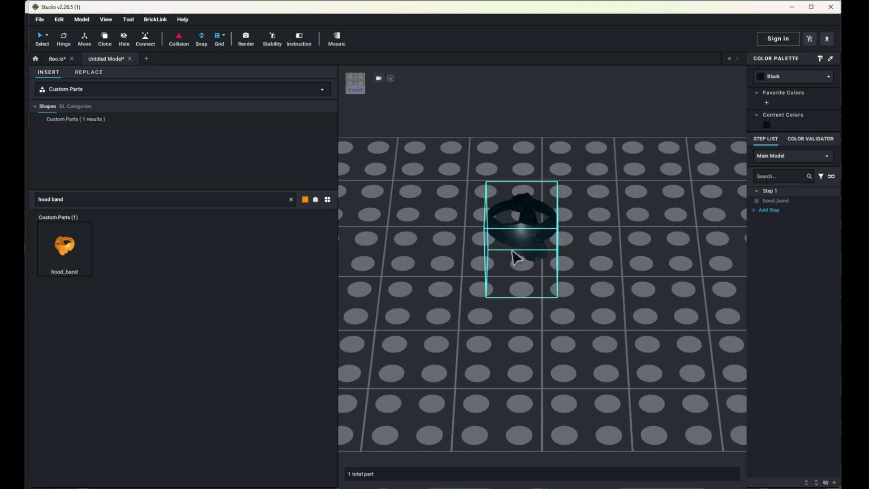
Export the black hood band model as an LDraw file named hood_band in the design folder.
click(533, 241)
click(39, 19)
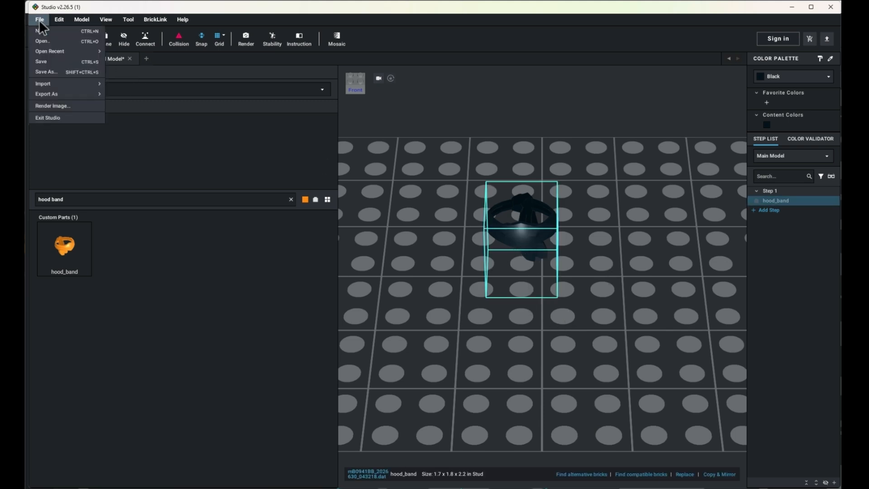
mouse_move(67, 93)
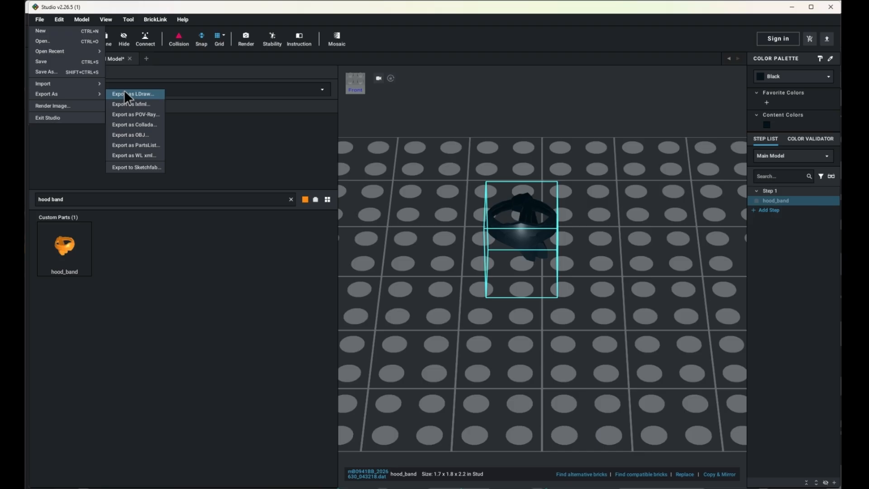
click(145, 93)
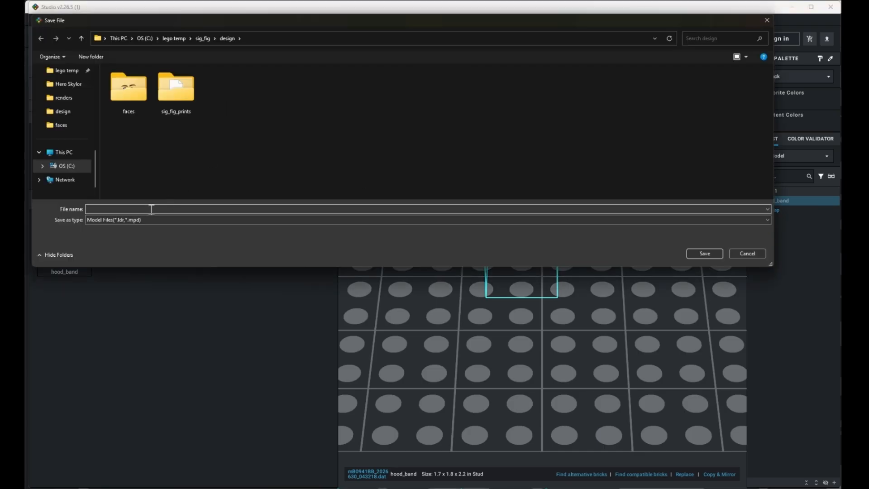
click(153, 209)
text(hood_ban)
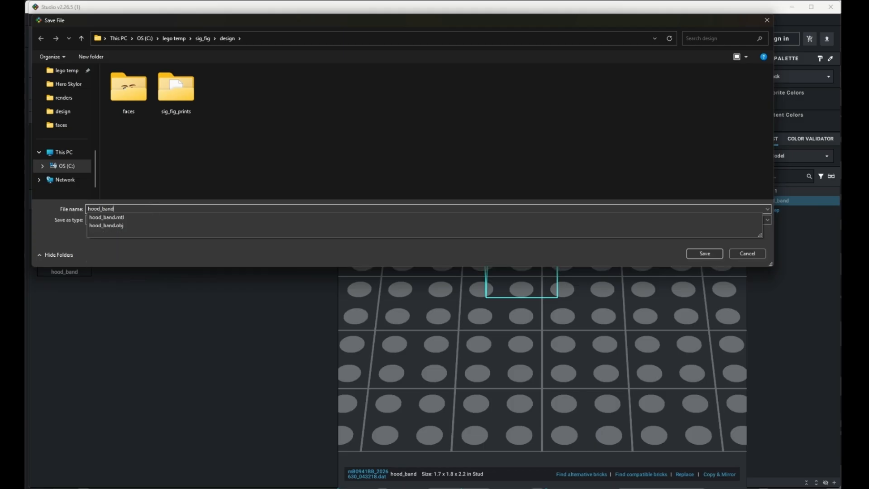
text(d)
key(Return)
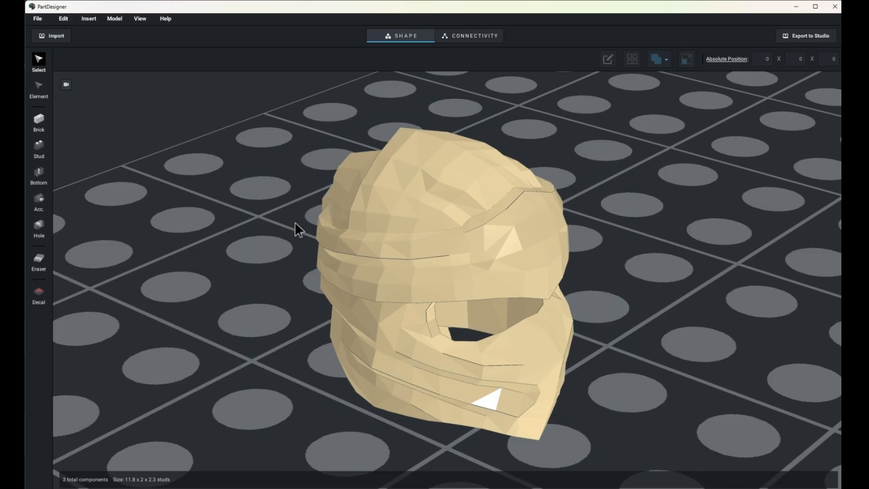
Import the hood_band.ldr file from the design folder as a 3D object.
key(ctrl+i)
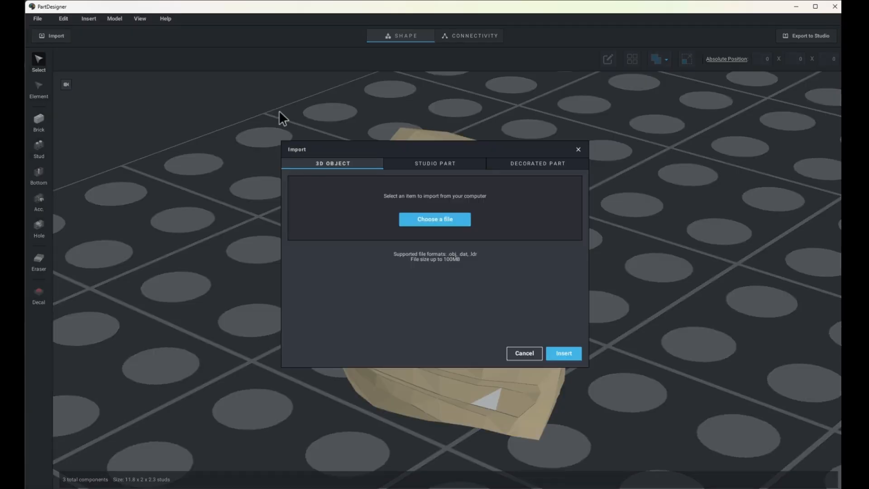
click(422, 219)
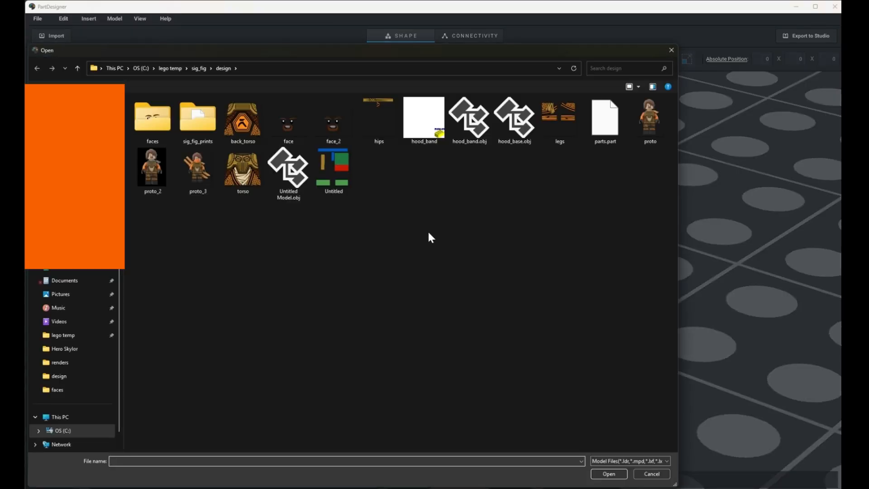
click(423, 118)
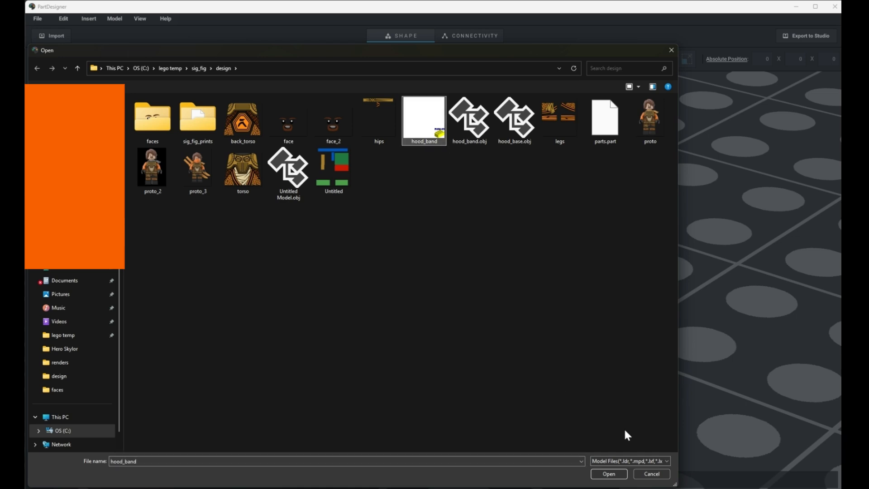
click(611, 475)
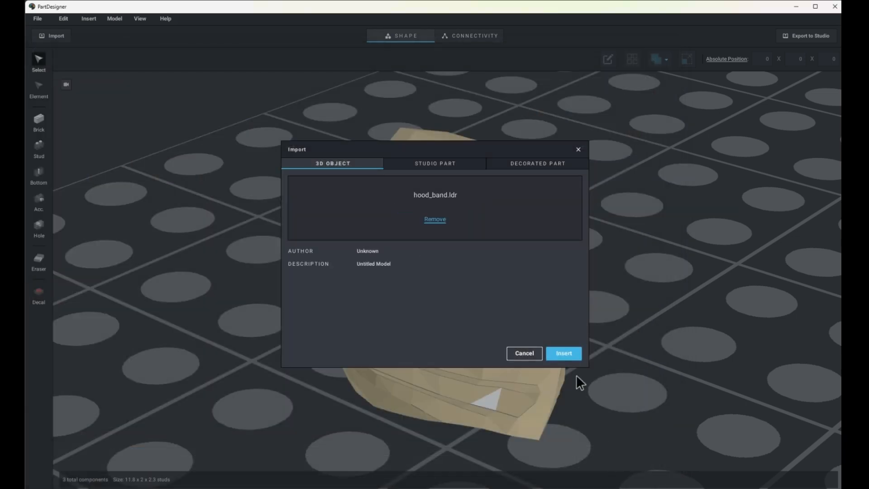
click(568, 355)
scroll(579, 273, down, 5)
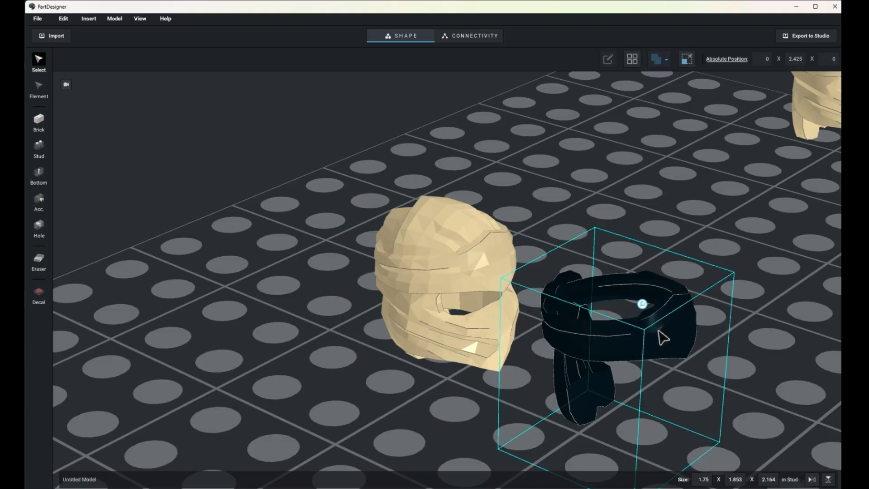
Set the Z position of the original tan hood band to 10 to move it clear of the hood.
drag(715, 178, 700, 240)
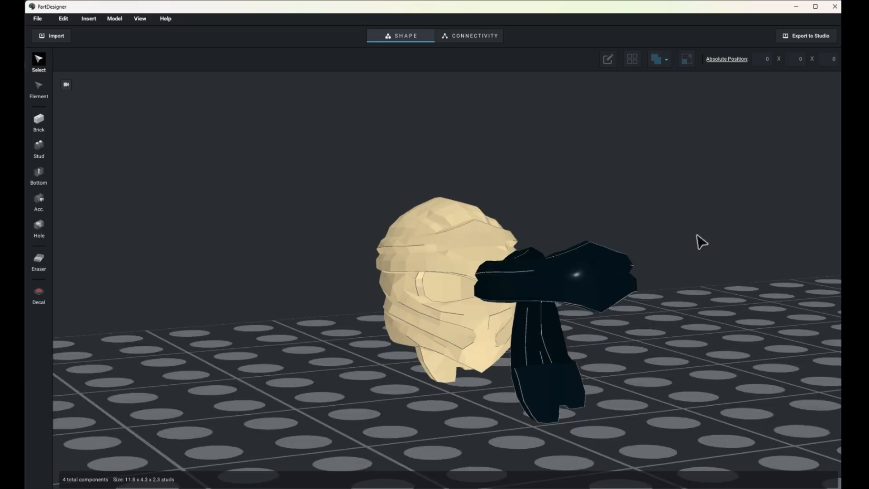
click(466, 257)
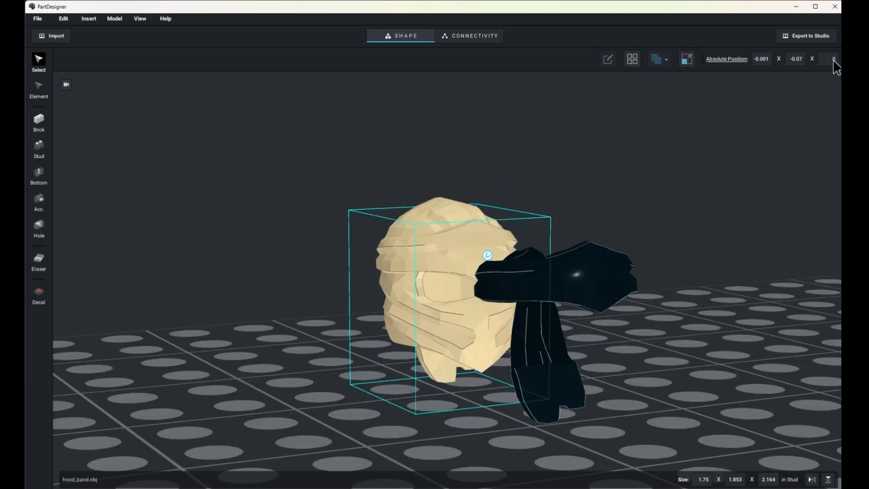
text(10)
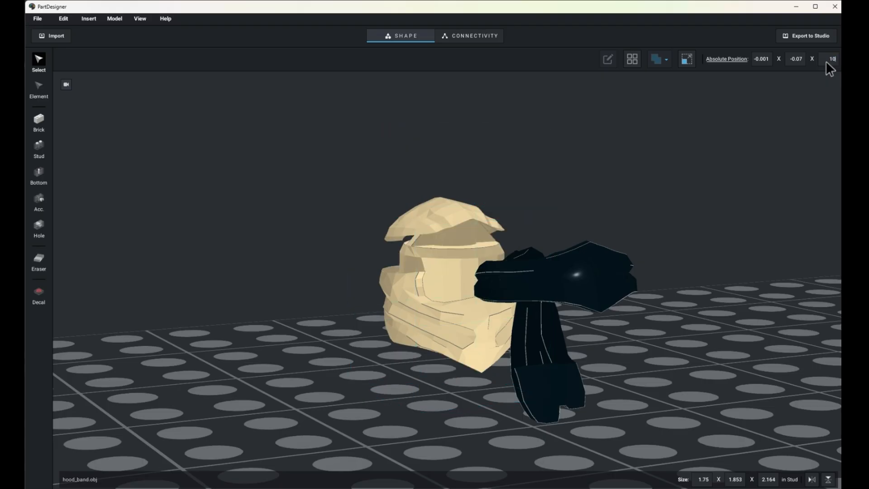
click(611, 259)
click(712, 142)
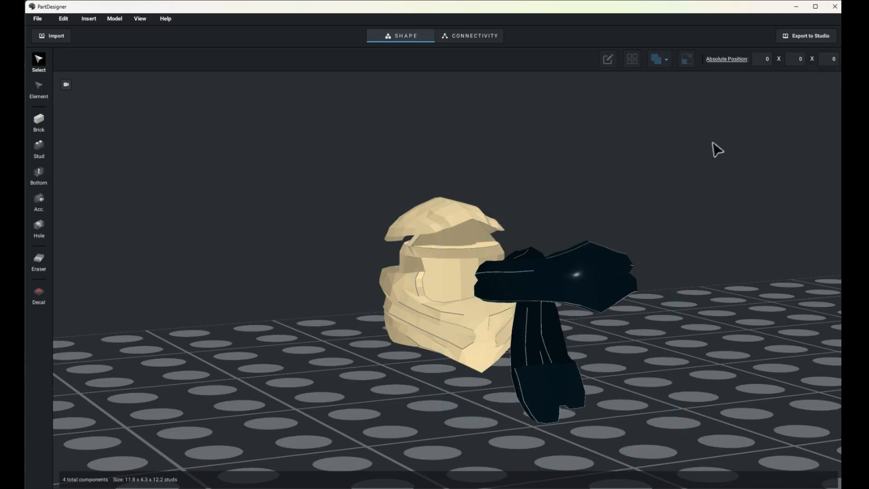
Compare the absolute positions of the raised tan band and the imported black band.
scroll(712, 143, down, 3)
scroll(717, 149, down, 4)
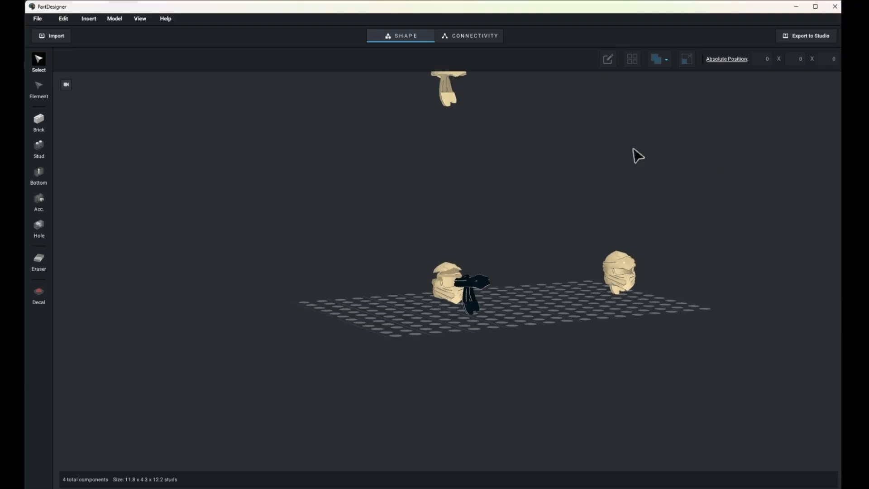
click(451, 97)
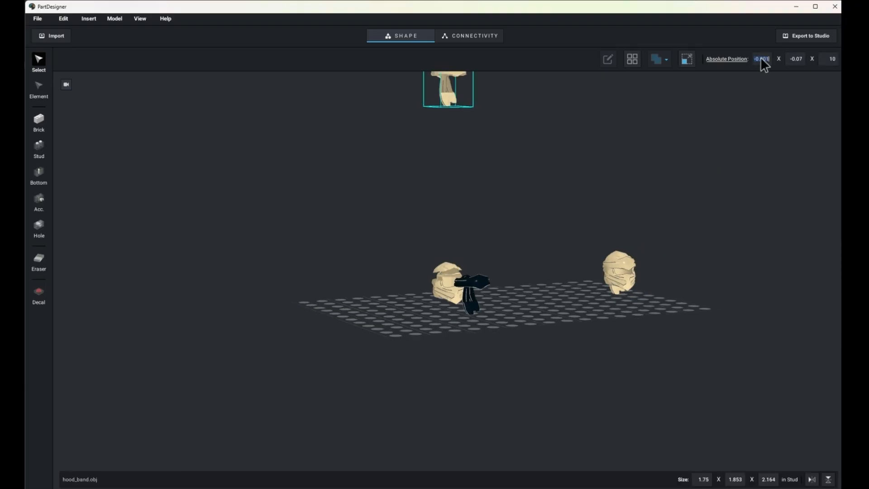
click(608, 204)
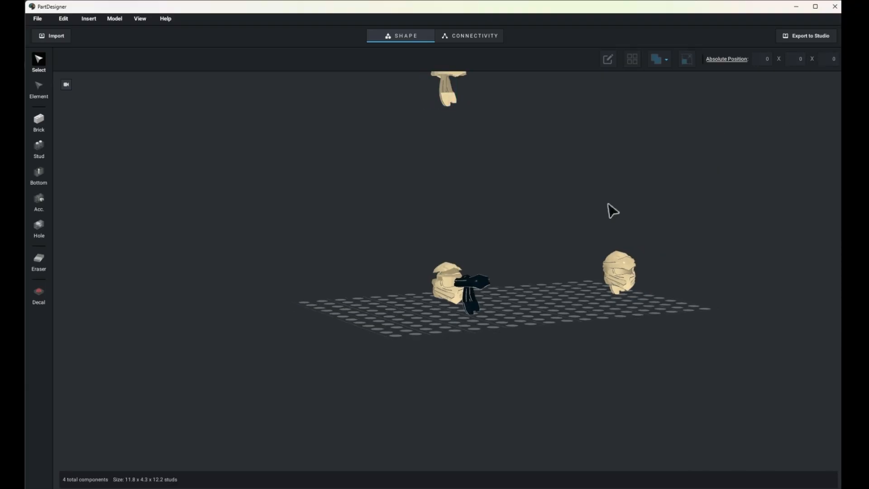
click(488, 290)
click(451, 79)
click(458, 80)
click(471, 289)
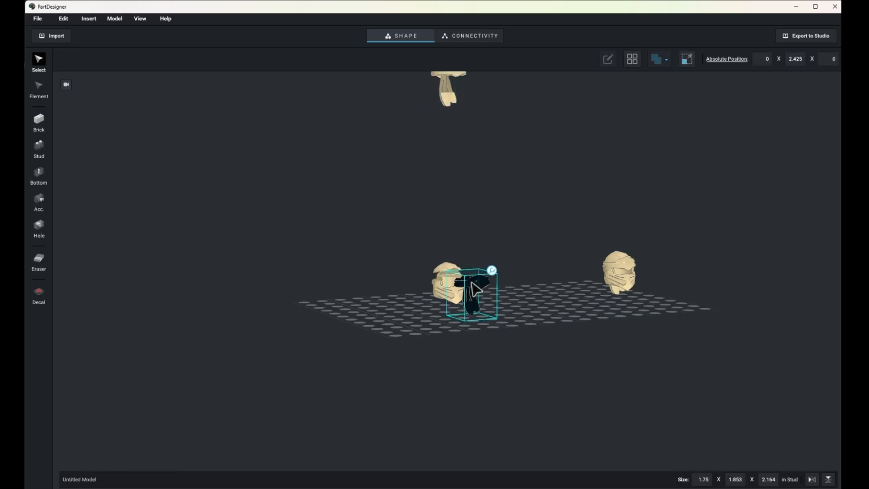
click(449, 97)
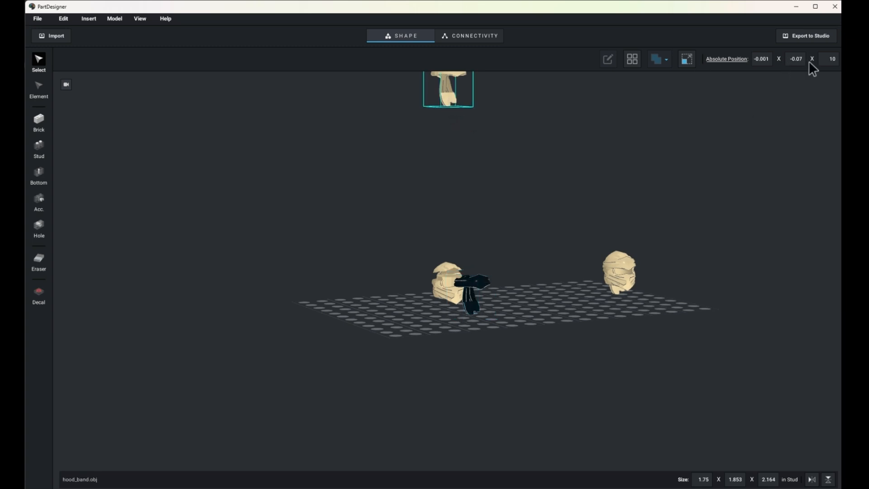
click(559, 287)
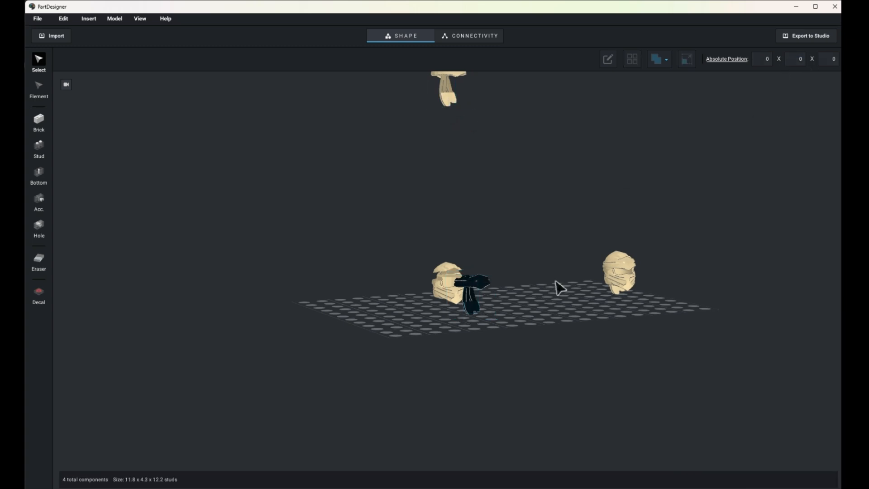
Set the black hood band's Y position to -0.07 to match the original tan band.
click(476, 283)
double_click(797, 58)
text(-0.07)
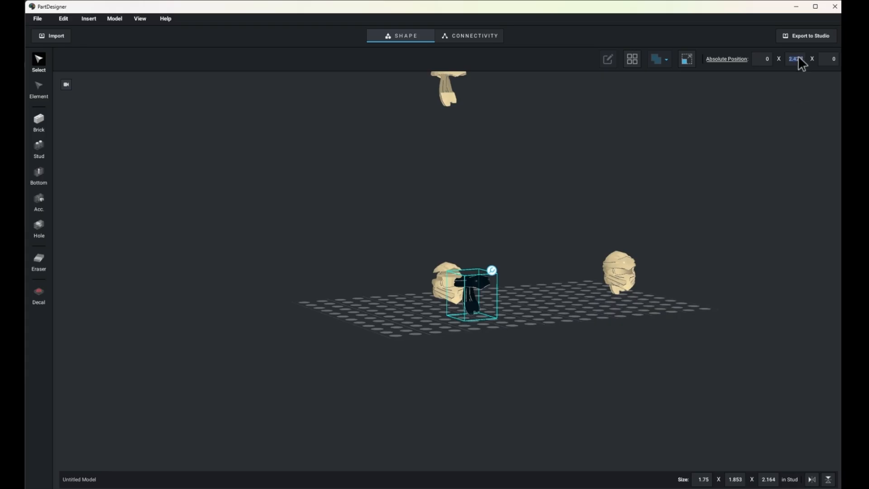
key(Return)
click(525, 248)
Copy the tan band's X position of -0.001 to the black hood band and check its fit on the hood.
click(463, 91)
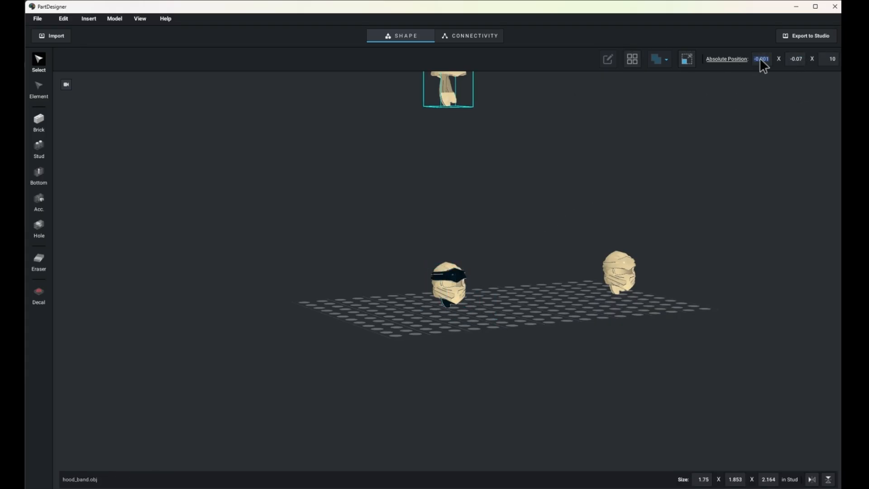
click(562, 255)
click(455, 275)
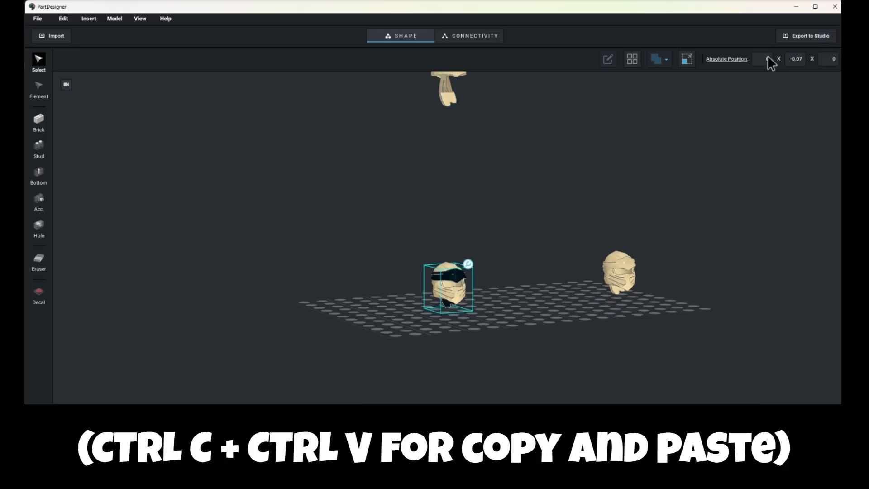
click(766, 56)
click(536, 218)
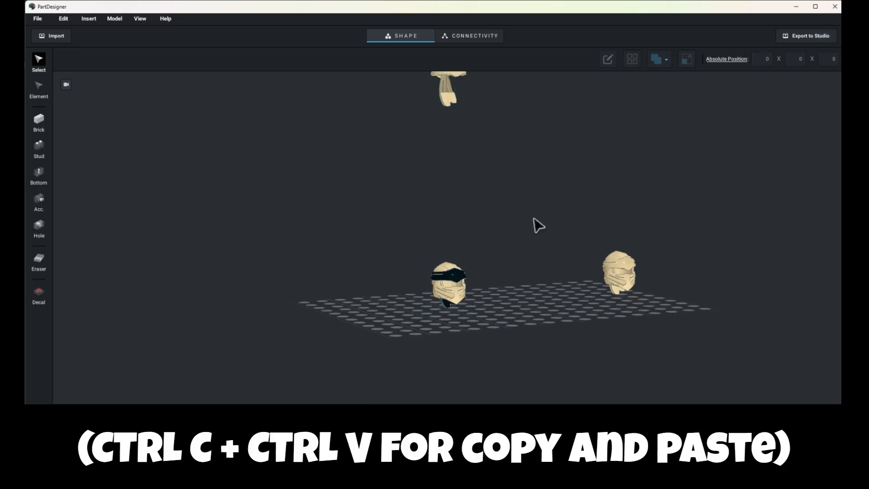
scroll(500, 336, up, 5)
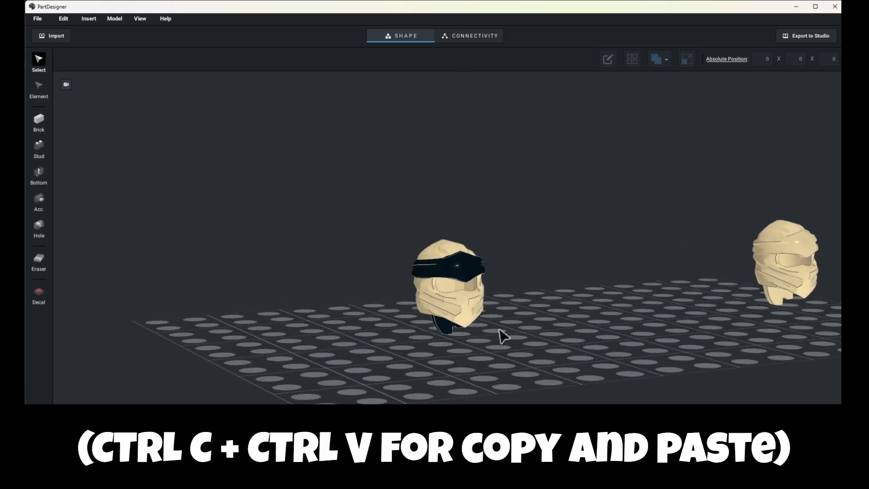
scroll(500, 334, up, 4)
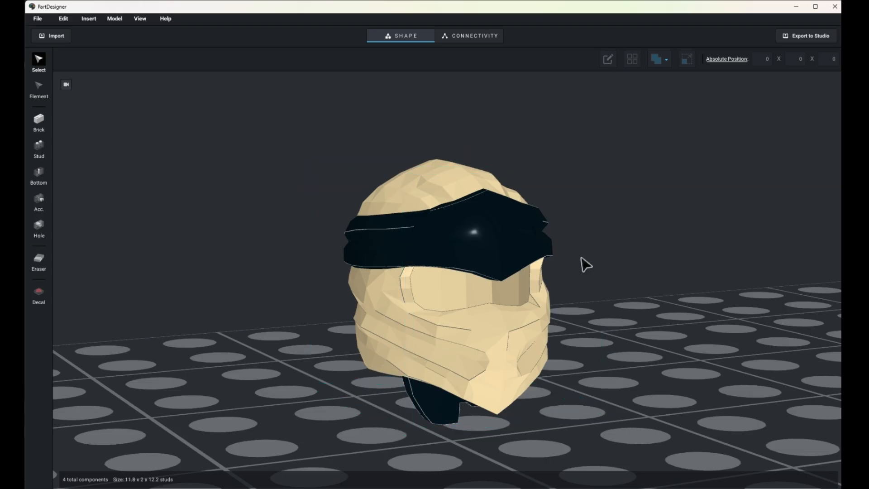
Search the Studio parts for "ninja" and import the Ninjago Wrap Type 10 headgear with molded bright green armor.
scroll(681, 301, down, 3)
scroll(682, 300, down, 3)
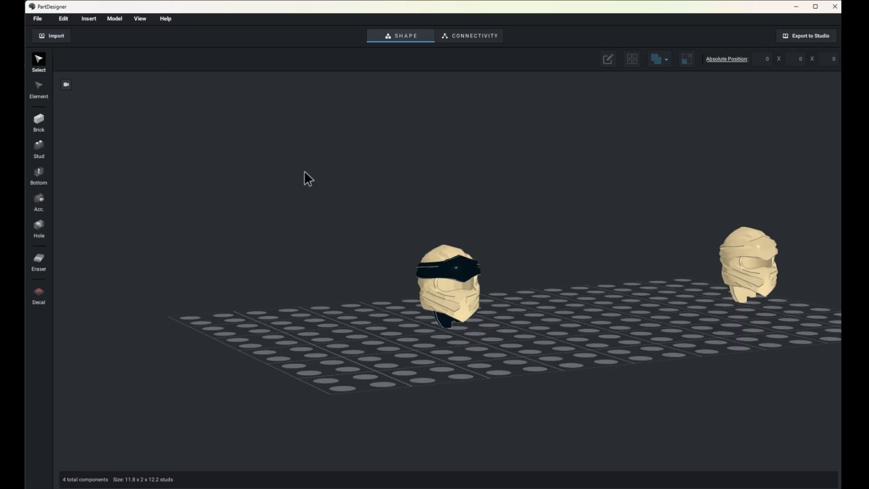
key(ctrl+i)
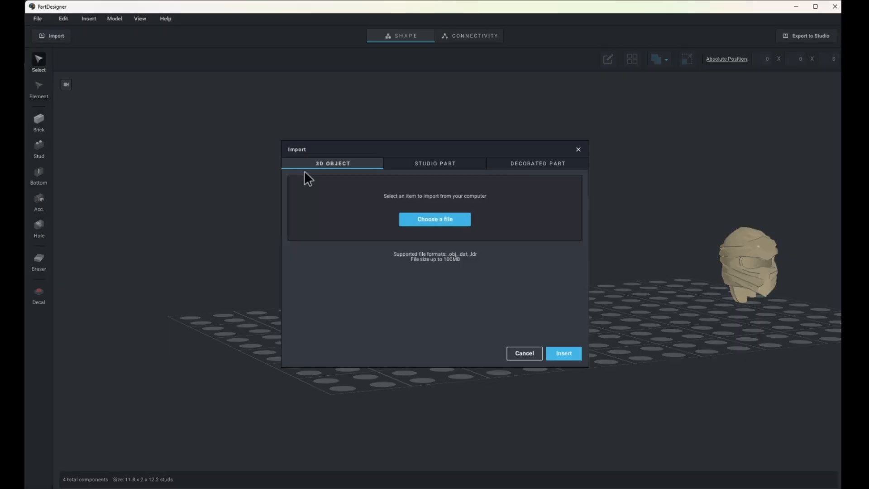
click(429, 163)
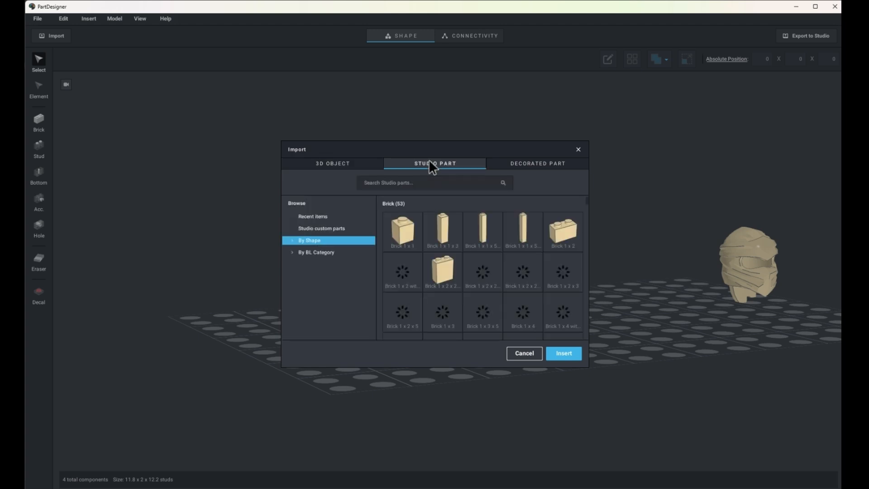
click(414, 182)
text(ninja)
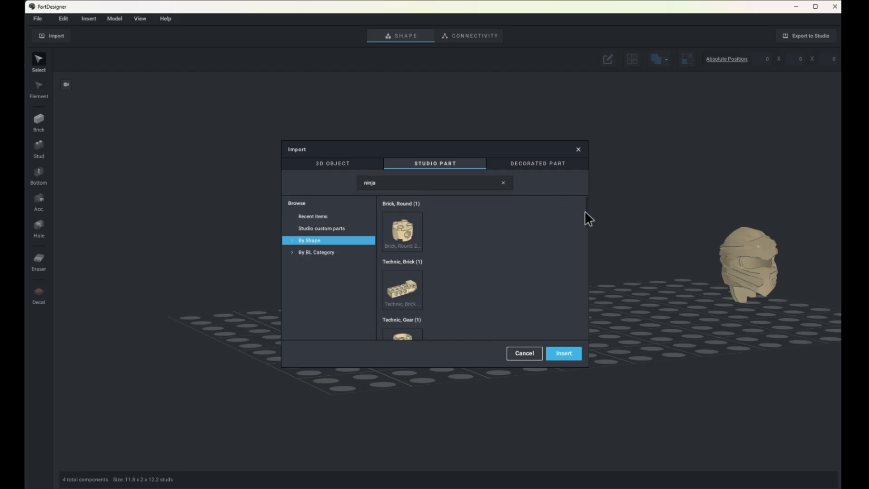
drag(585, 214, 591, 297)
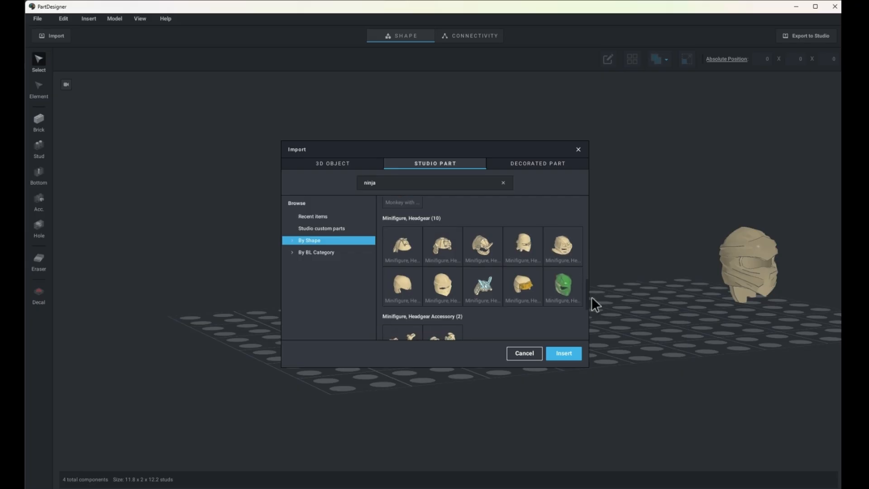
click(563, 353)
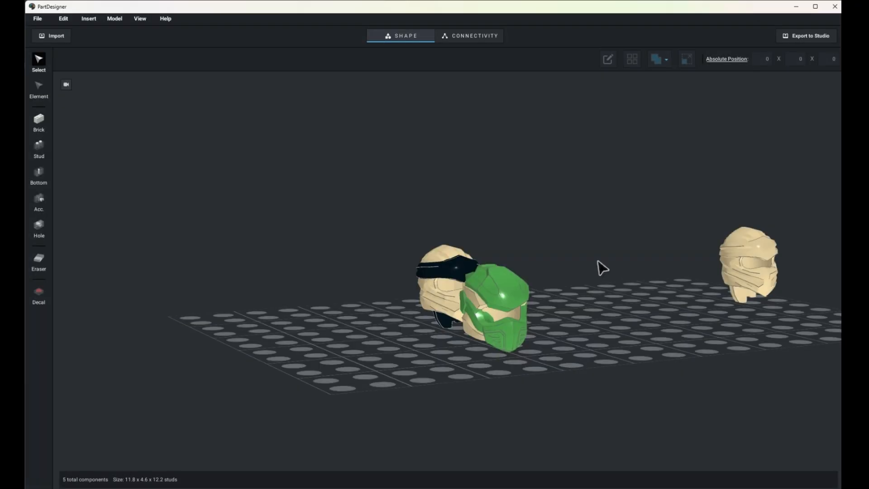
Group the black band with the tan hood base under the name Group 1.
drag(632, 292, 556, 256)
scroll(556, 256, up, 4)
click(559, 151)
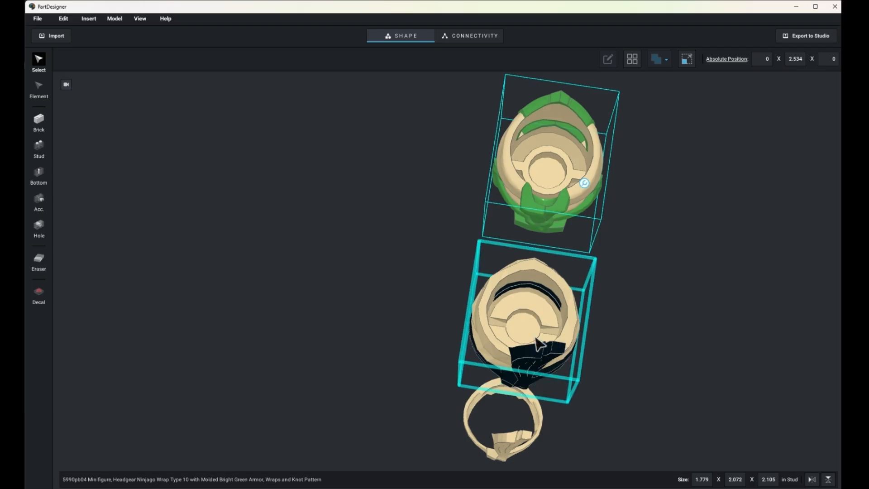
click(747, 335)
drag(614, 409, 632, 447)
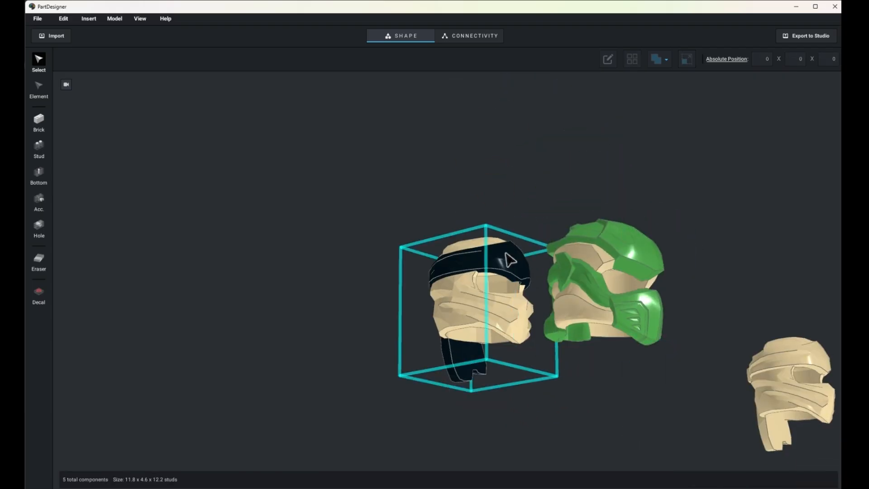
click(468, 295)
key(ctrl+g)
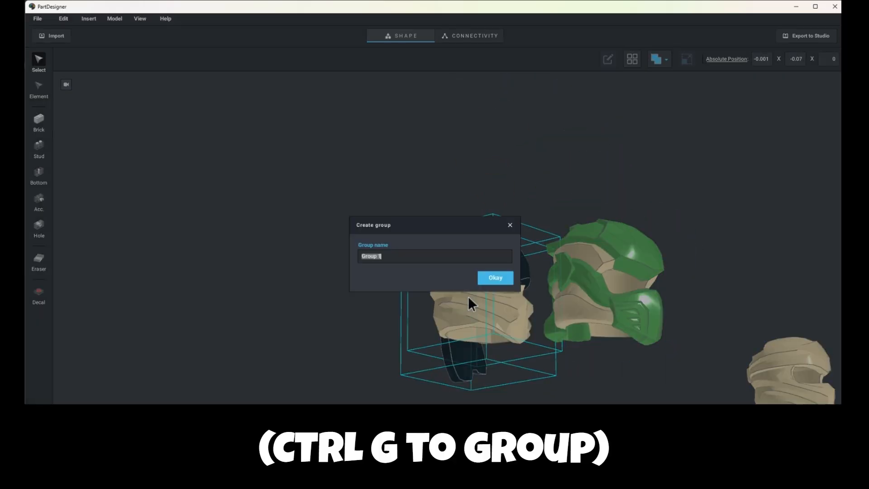
click(495, 277)
Set the green-armored headgear's Y position to 0 to overlap it with the grouped hood.
drag(608, 402, 598, 353)
click(591, 249)
click(798, 60)
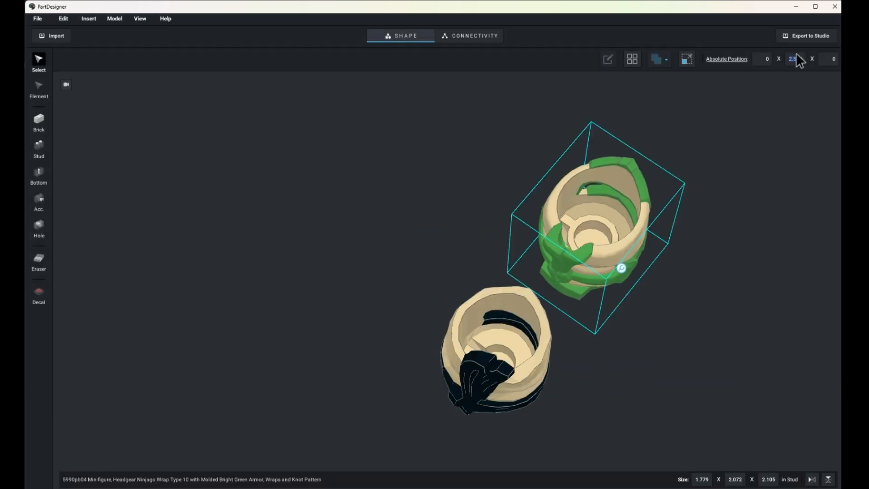
key(BackSpace)
drag(677, 281, 666, 217)
scroll(667, 217, up, 3)
Set the green-armored headgear's Z position to 0.404 to align its height with the grouped hood.
click(825, 60)
text(0.4)
drag(814, 129, 705, 351)
scroll(706, 351, up, 5)
click(836, 62)
text(04)
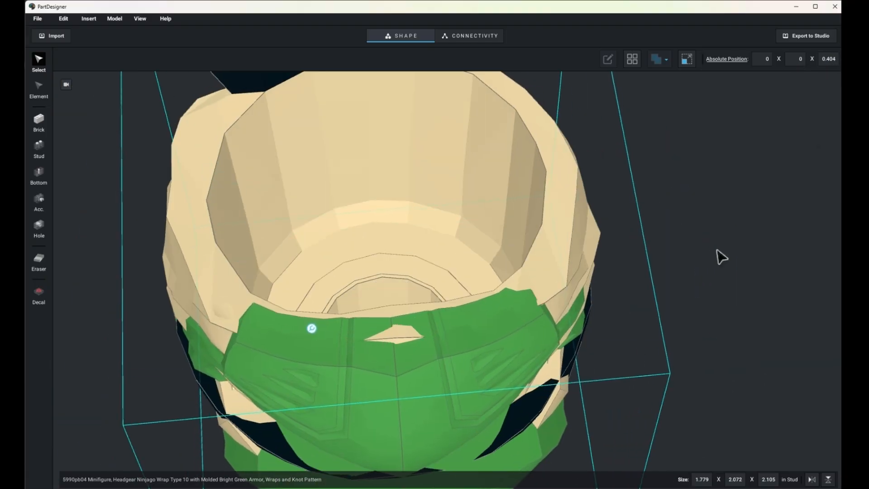
Inspect the alignment inside the overlapping hoods and display the connectors in Connectivity mode.
drag(811, 135, 690, 256)
scroll(691, 256, up, 2)
scroll(441, 282, down, 4)
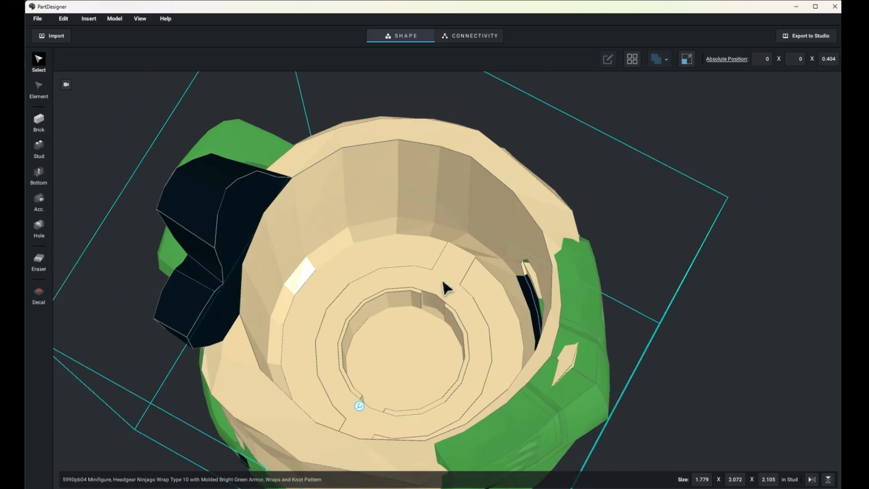
drag(721, 308, 700, 314)
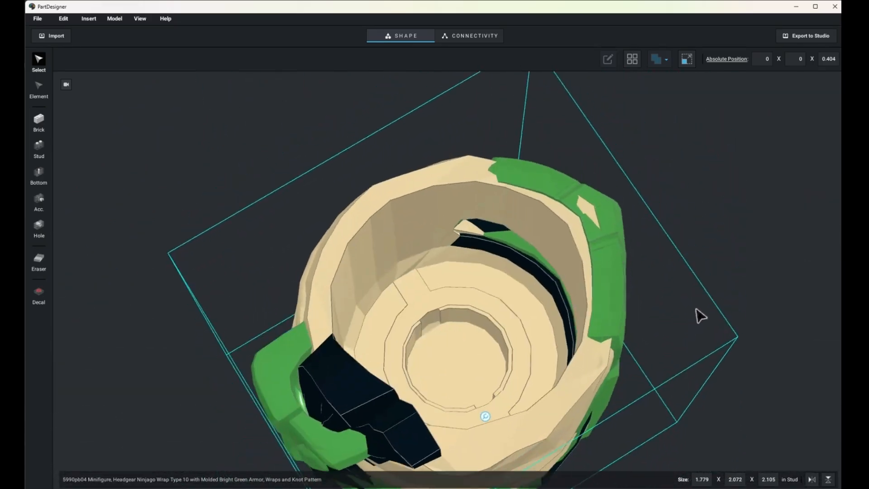
click(476, 38)
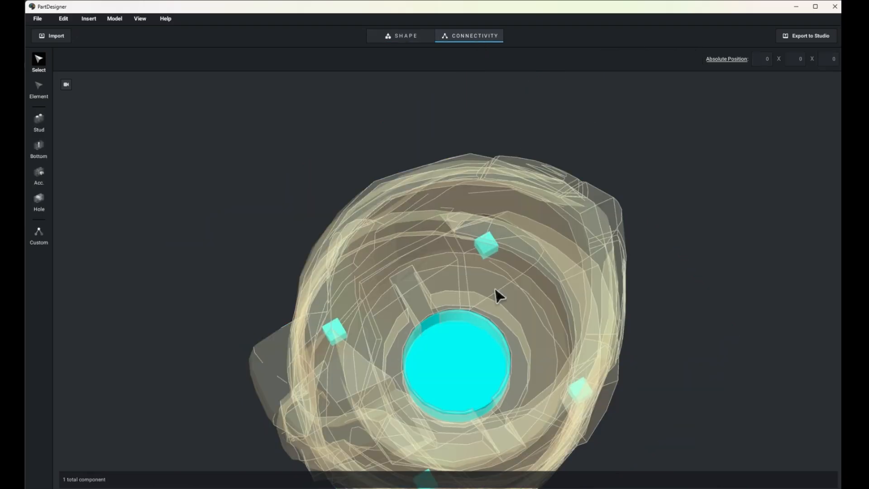
click(458, 351)
right_click(456, 351)
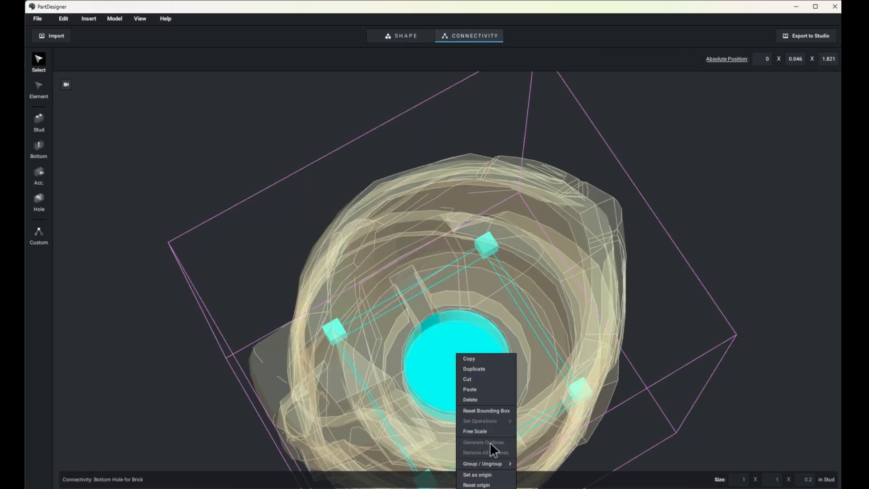
click(509, 462)
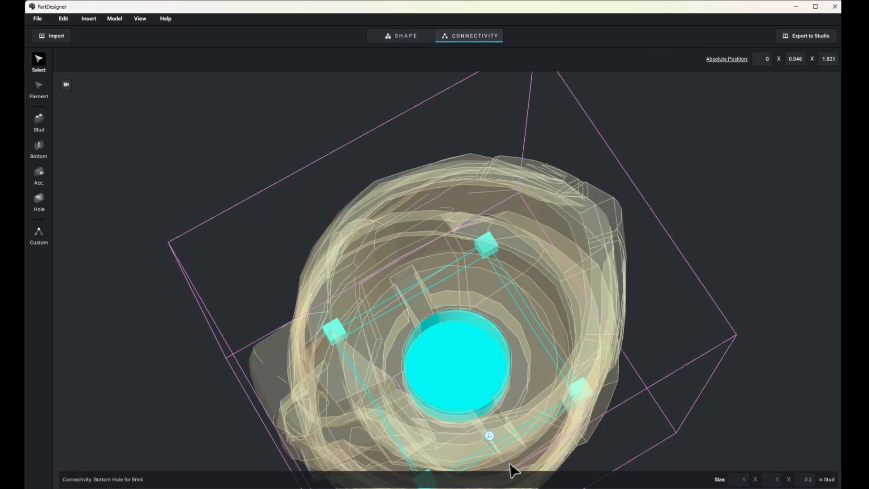
right_click(476, 390)
click(475, 392)
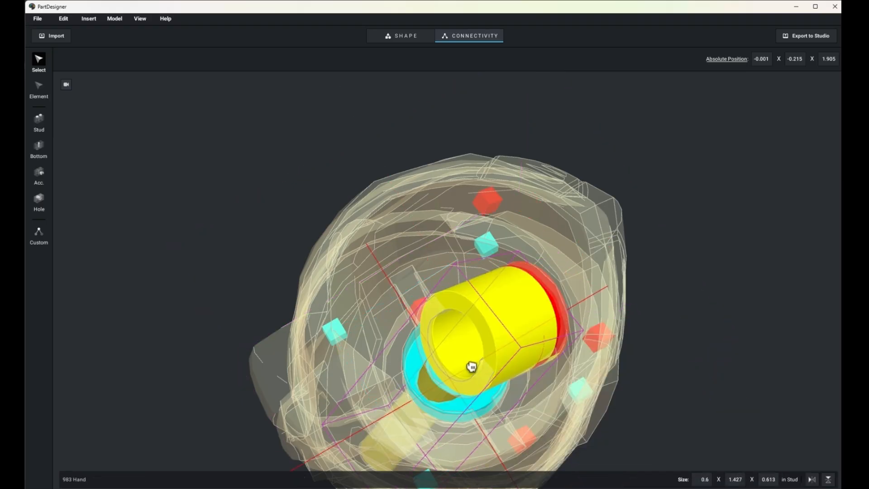
key(Delete)
Remove the Bottom Hole for Brick connector from its current headgear group.
click(454, 342)
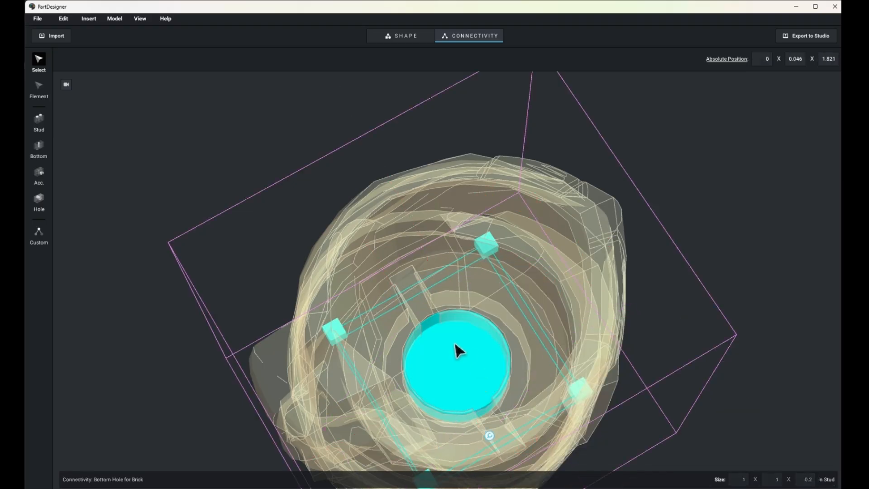
right_click(455, 343)
mouse_move(493, 453)
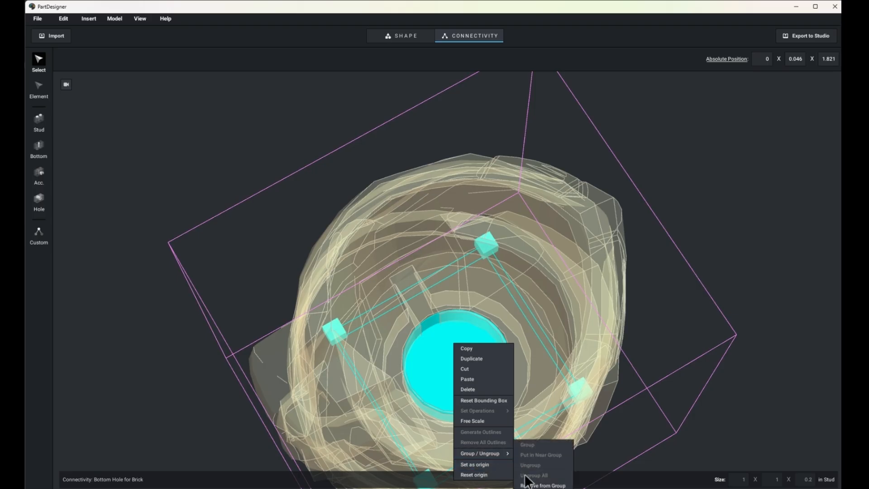
click(542, 485)
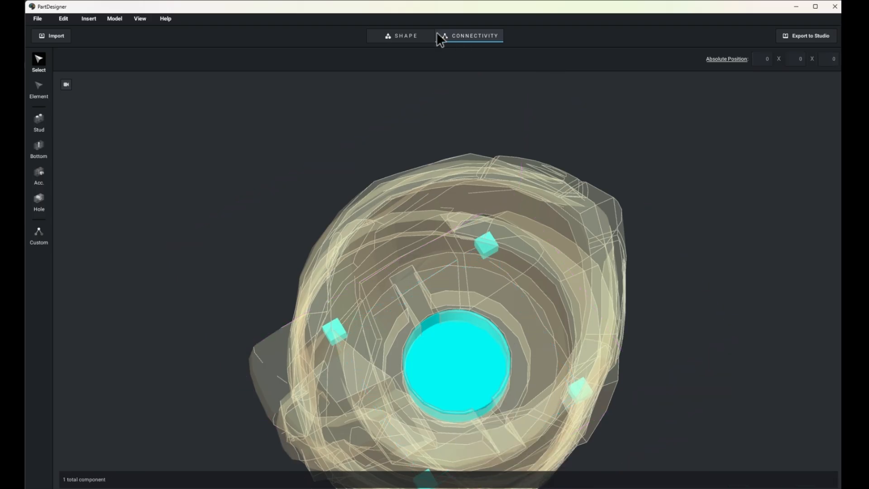
In Shape mode, delete the green-armored headgear that overlaps the tan and black hood.
click(409, 35)
click(593, 210)
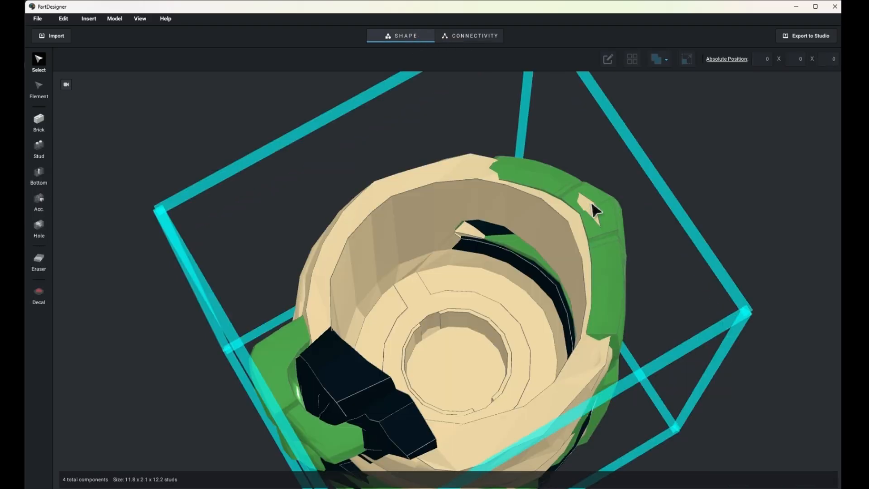
click(618, 205)
scroll(745, 112, up, 5)
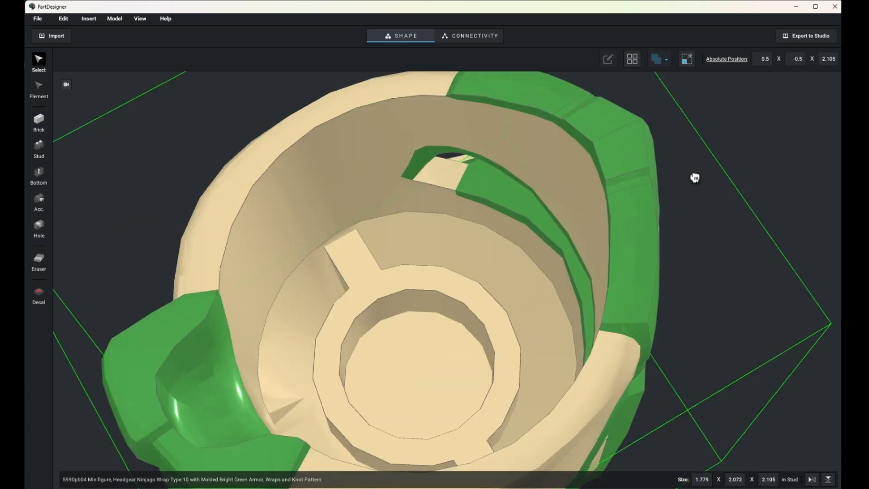
scroll(695, 177, down, 5)
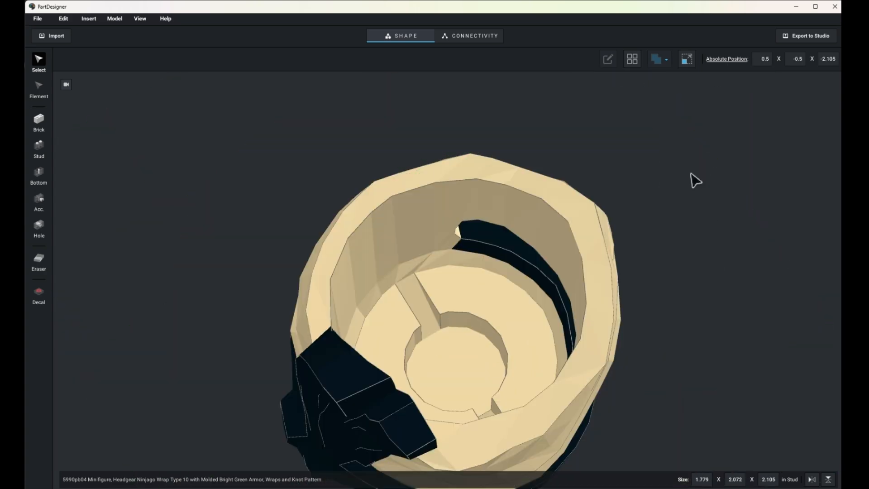
In Connectivity mode, put the Bottom Hole for Brick connector into the nearby hood group.
click(467, 37)
click(473, 349)
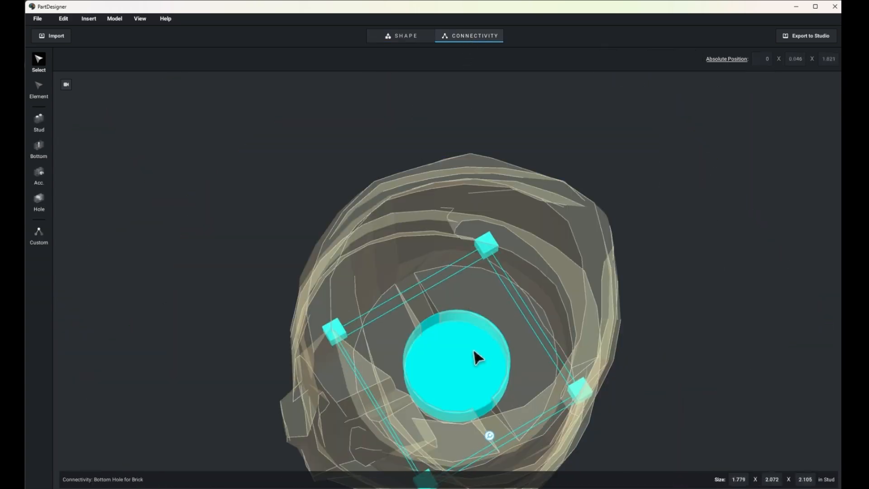
right_click(428, 347)
mouse_move(481, 458)
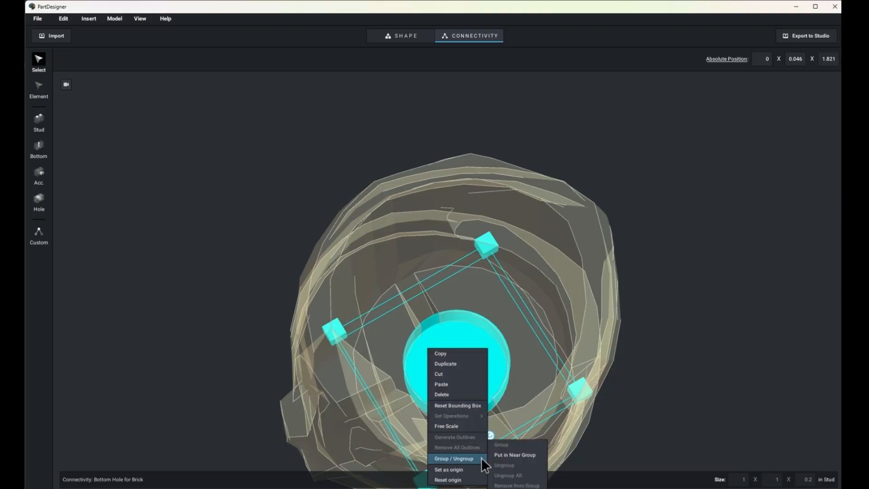
click(514, 454)
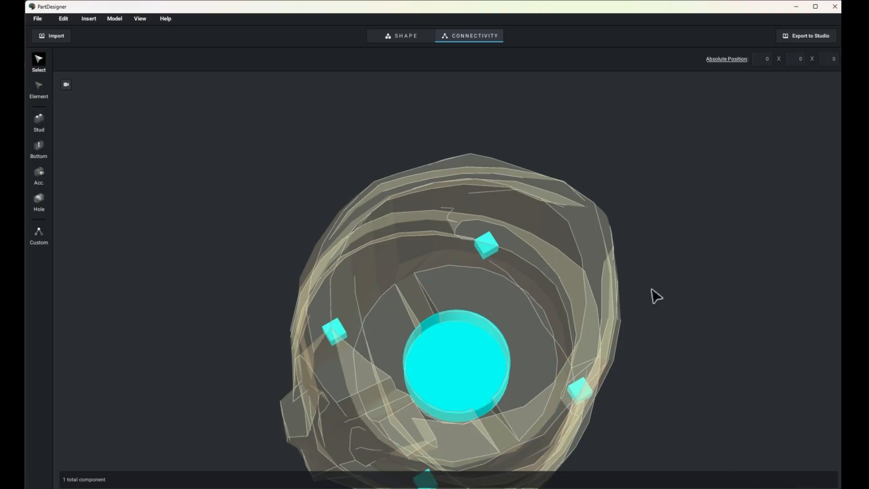
Return to Shape mode and start exporting the grouped hood, Group 1, to Studio.
click(403, 37)
drag(766, 324, 722, 416)
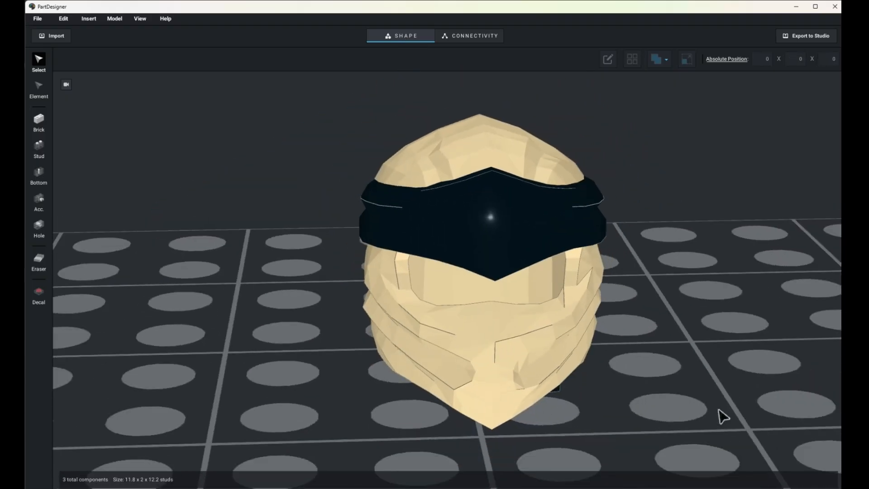
scroll(723, 416, down, 5)
click(484, 234)
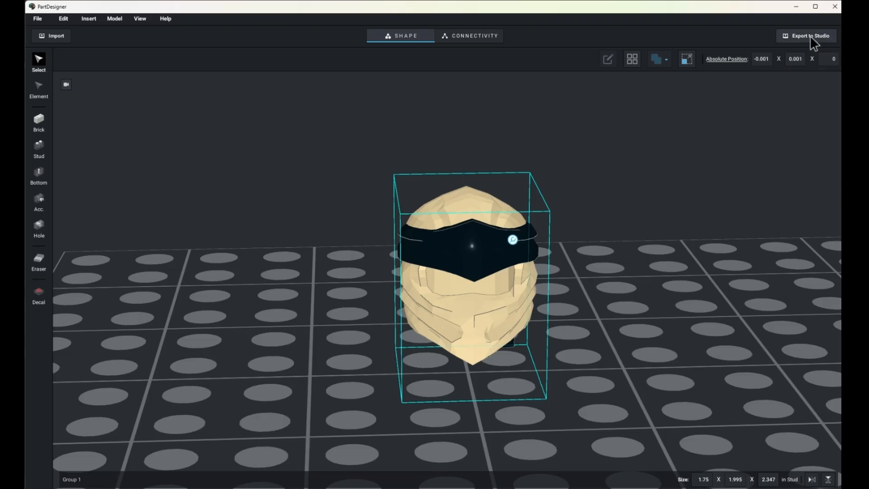
click(810, 36)
Copy the title of item 40925pb02 from the BrickLink page and use it as the part name in PartDesigner's export settings.
key(alt+Tab)
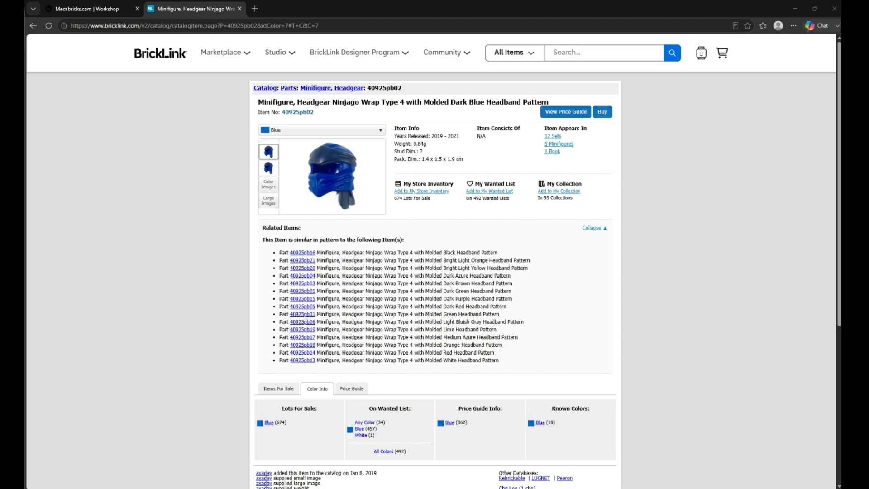
drag(560, 103, 254, 103)
key(ctrl+c)
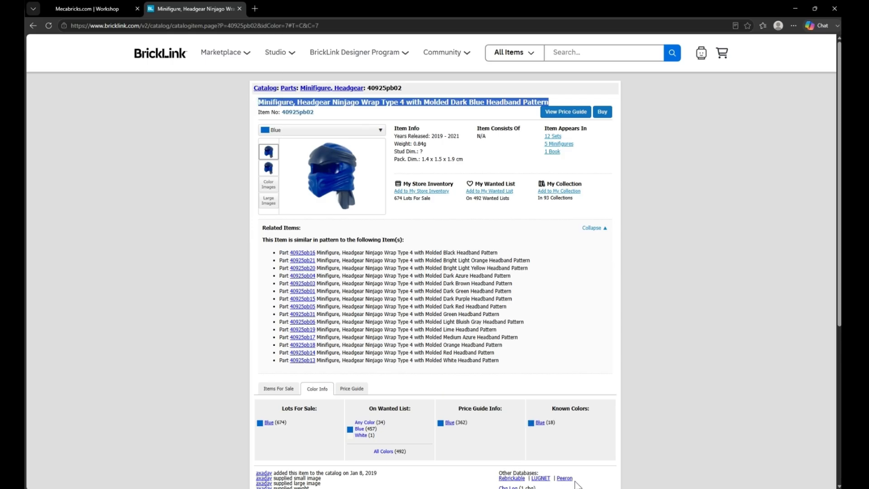
click(502, 488)
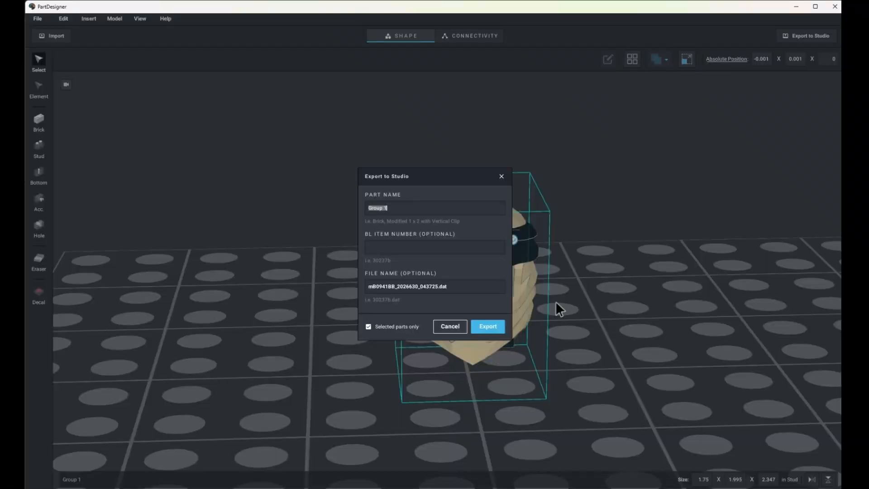
key(ctrl+v)
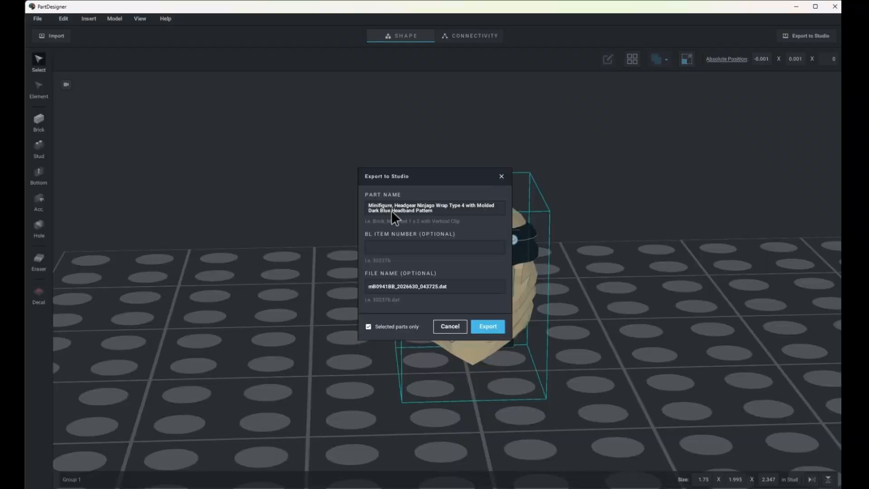
Edit the headband colour in the part name and export only the selected hood to Studio.
key(BackSpace)
key(BackSpace)
key(BackSpace)
key(BackSpace)
key(BackSpace)
key(BackSpace)
text(B)
click(491, 325)
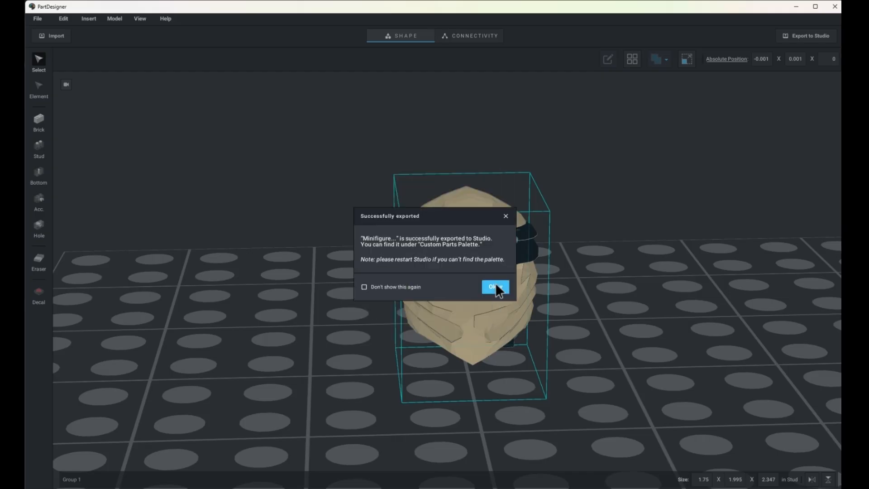
click(495, 284)
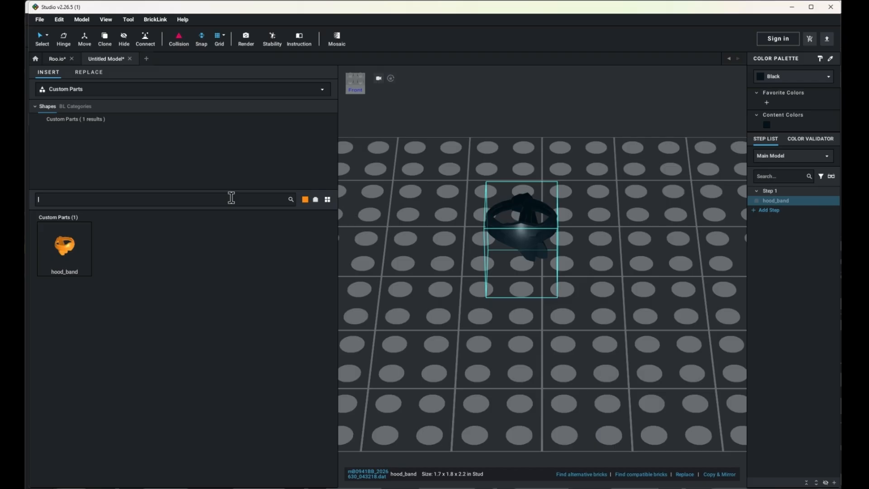
In Studio, search the custom parts for "ninj" and delete the hood_band from the untitled model.
text(a)
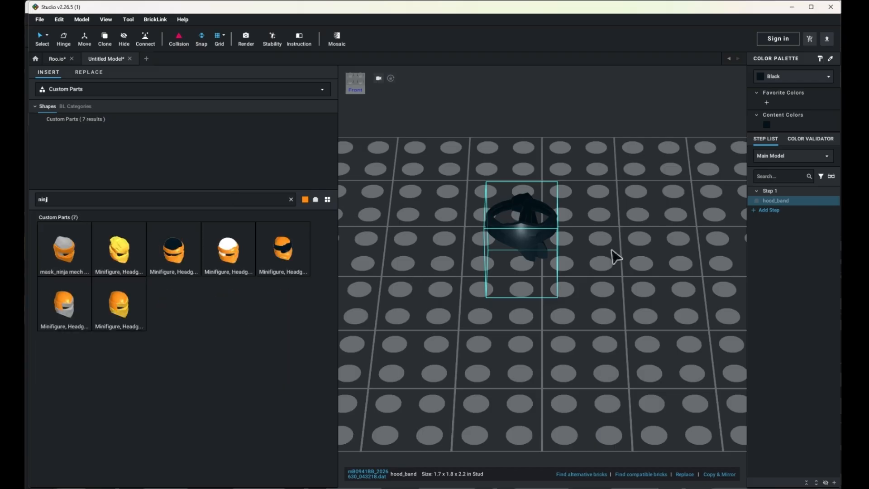
click(525, 220)
click(525, 221)
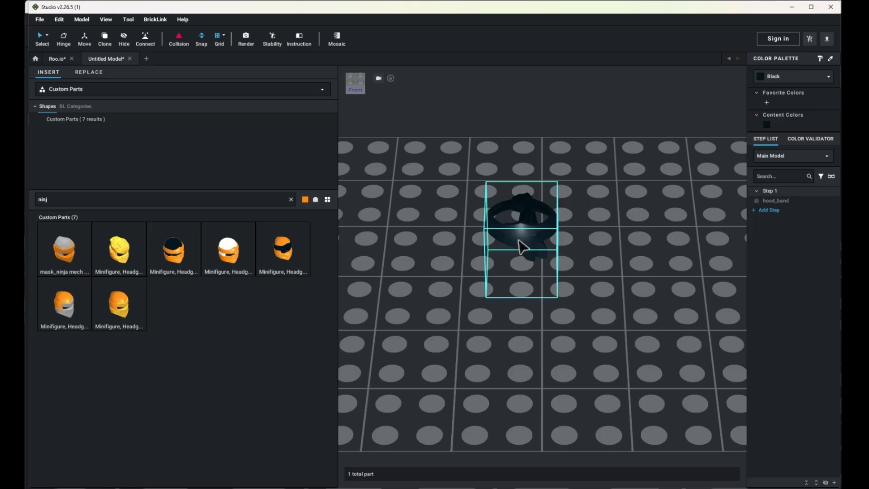
key(Delete)
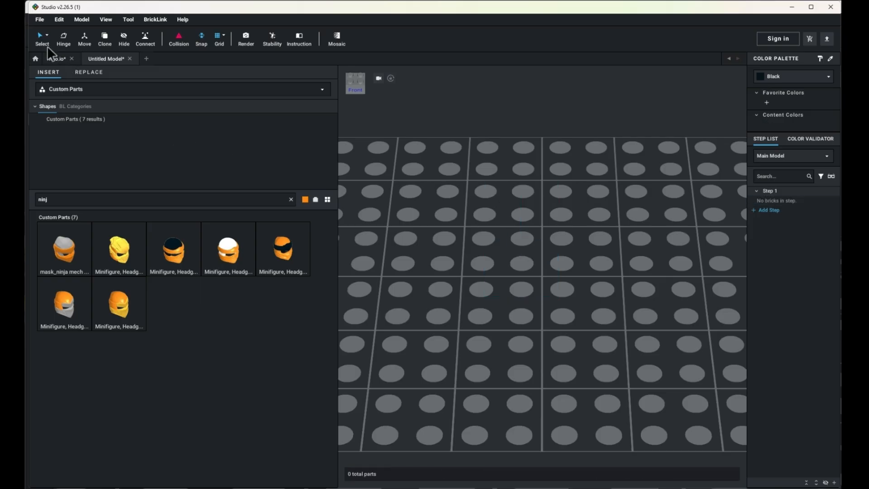
Duplicate the whole minifigure in the Roo.io model and place the copy beside the original.
click(56, 58)
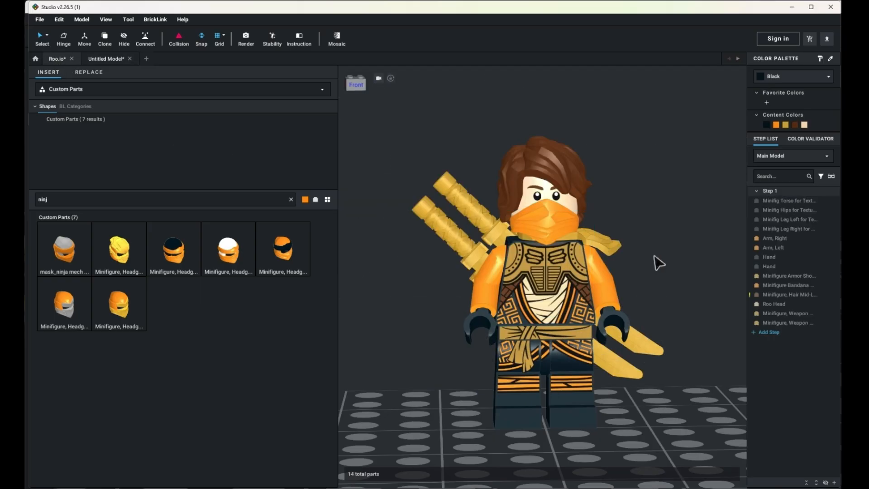
scroll(646, 184, down, 5)
key(ctrl+a)
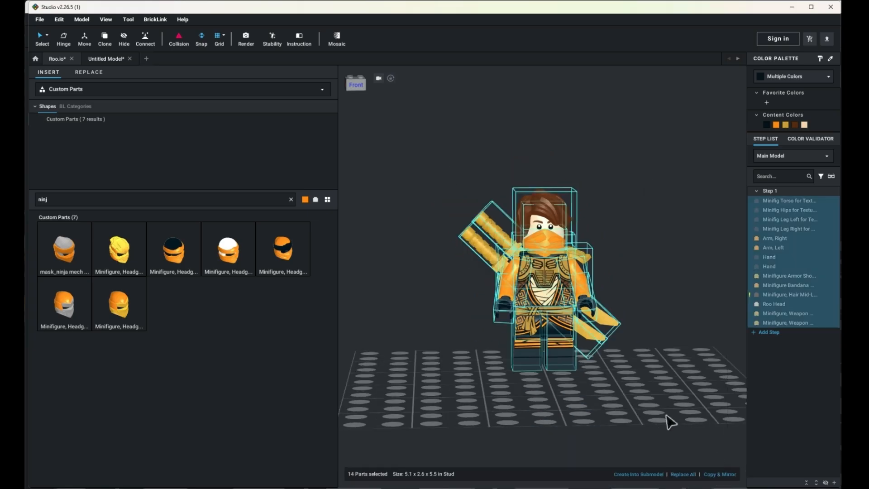
key(ctrl+c)
key(ctrl+v)
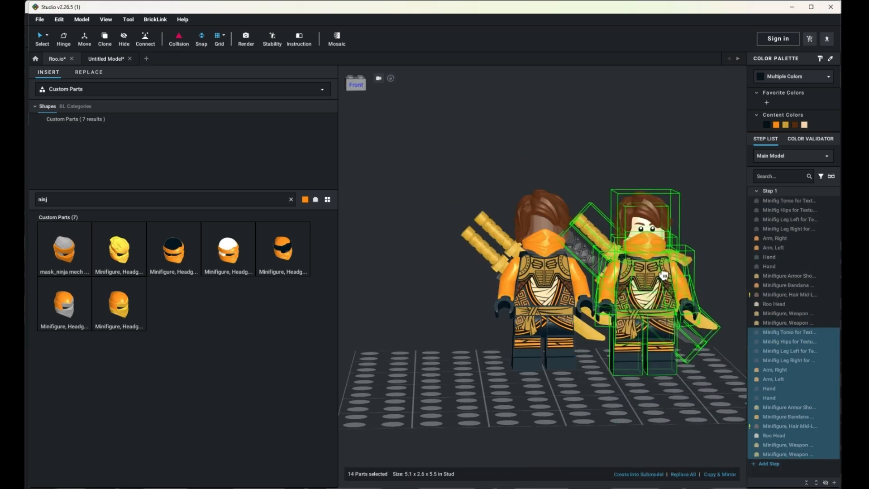
click(722, 275)
click(611, 407)
drag(605, 405, 576, 411)
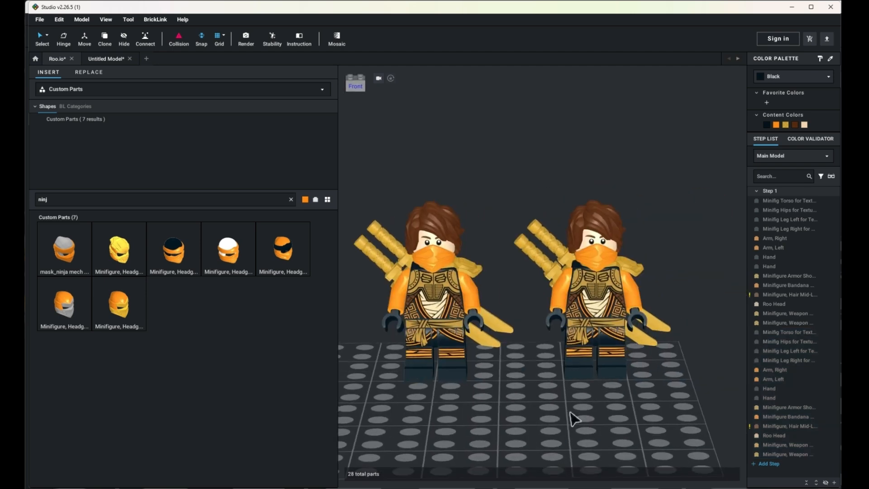
Delete the shoulder armor, bandana, both katanas and hair from the copied minifigure.
click(624, 270)
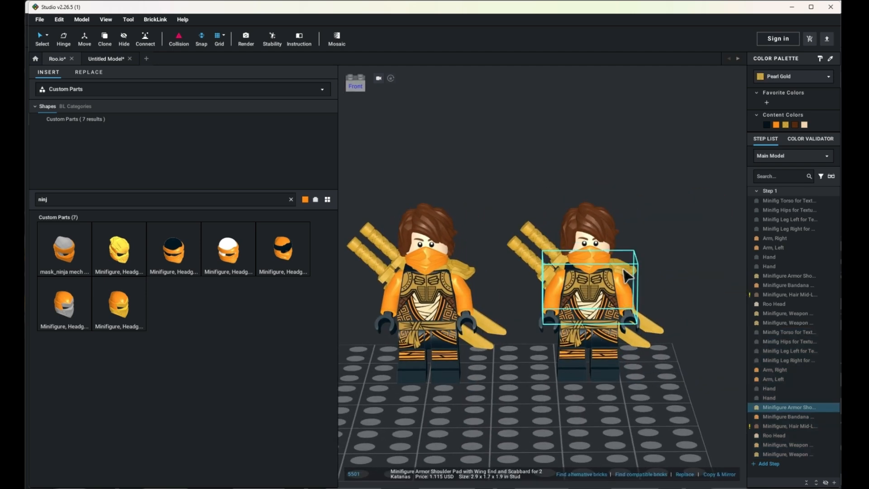
key(Delete)
click(588, 260)
key(Delete)
click(557, 263)
key(Delete)
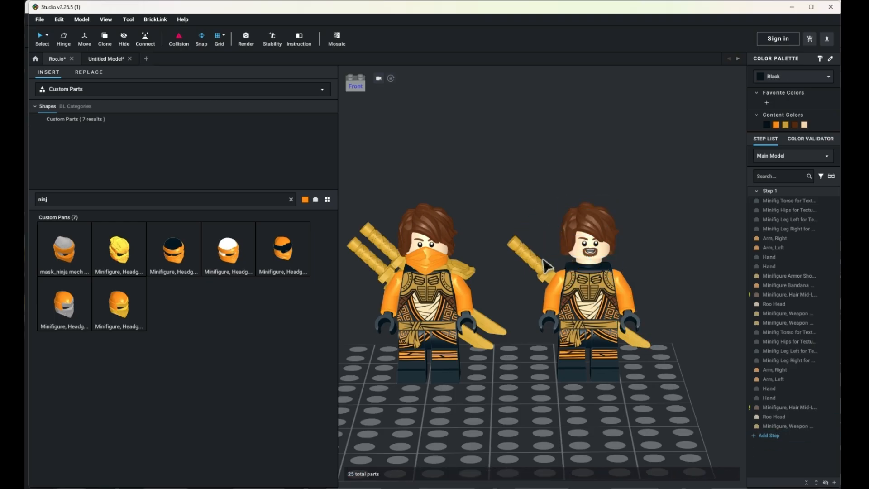
click(546, 266)
key(Delete)
click(589, 230)
key(Delete)
Place the custom orange ninja hood with the black headband on the copied minifigure's head and check the fit.
click(592, 257)
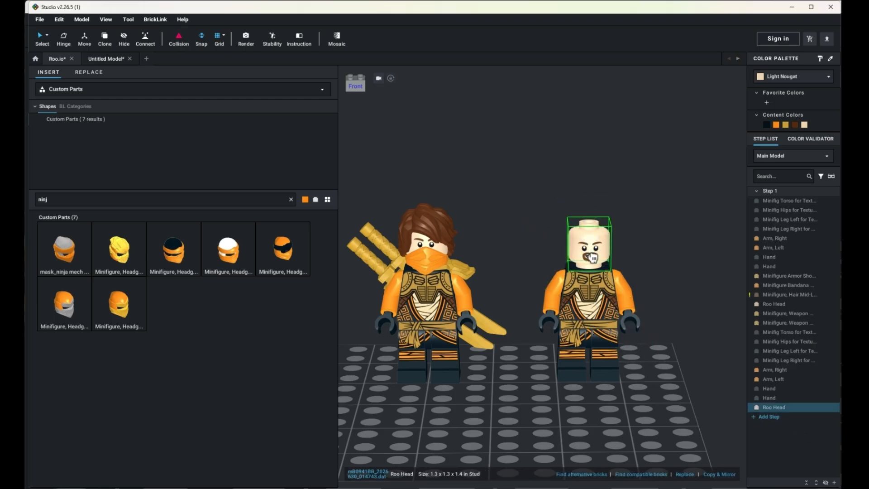
click(685, 243)
click(282, 251)
click(579, 294)
key(Left)
click(685, 283)
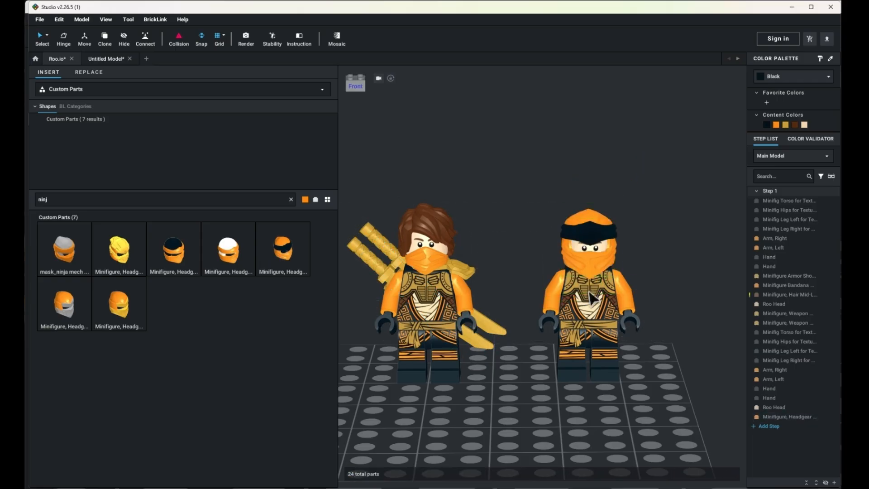
drag(687, 304, 685, 298)
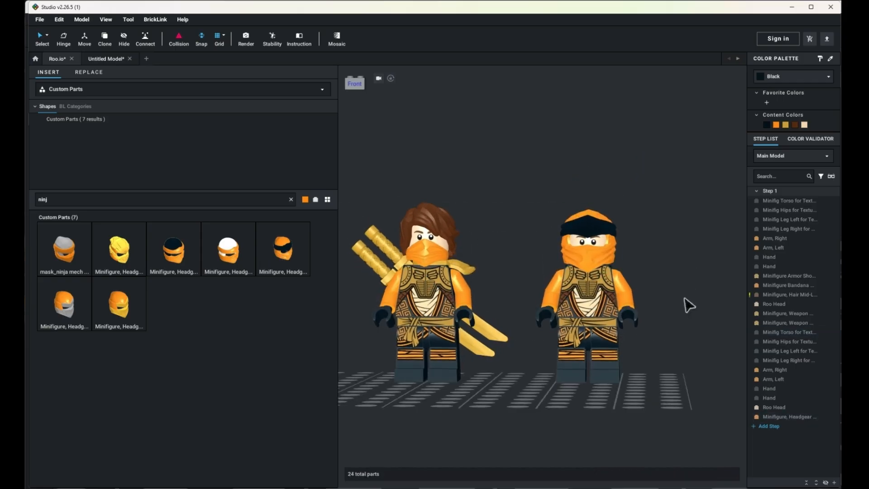
scroll(684, 298, up, 4)
drag(501, 281, 484, 279)
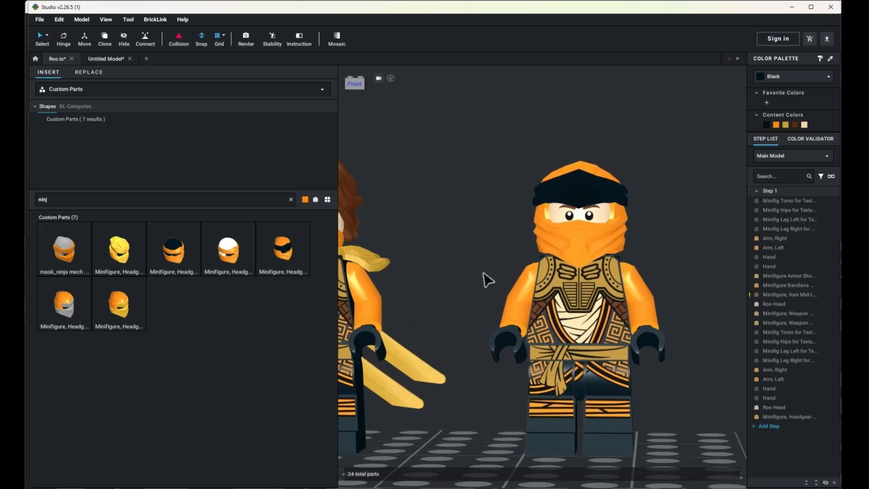